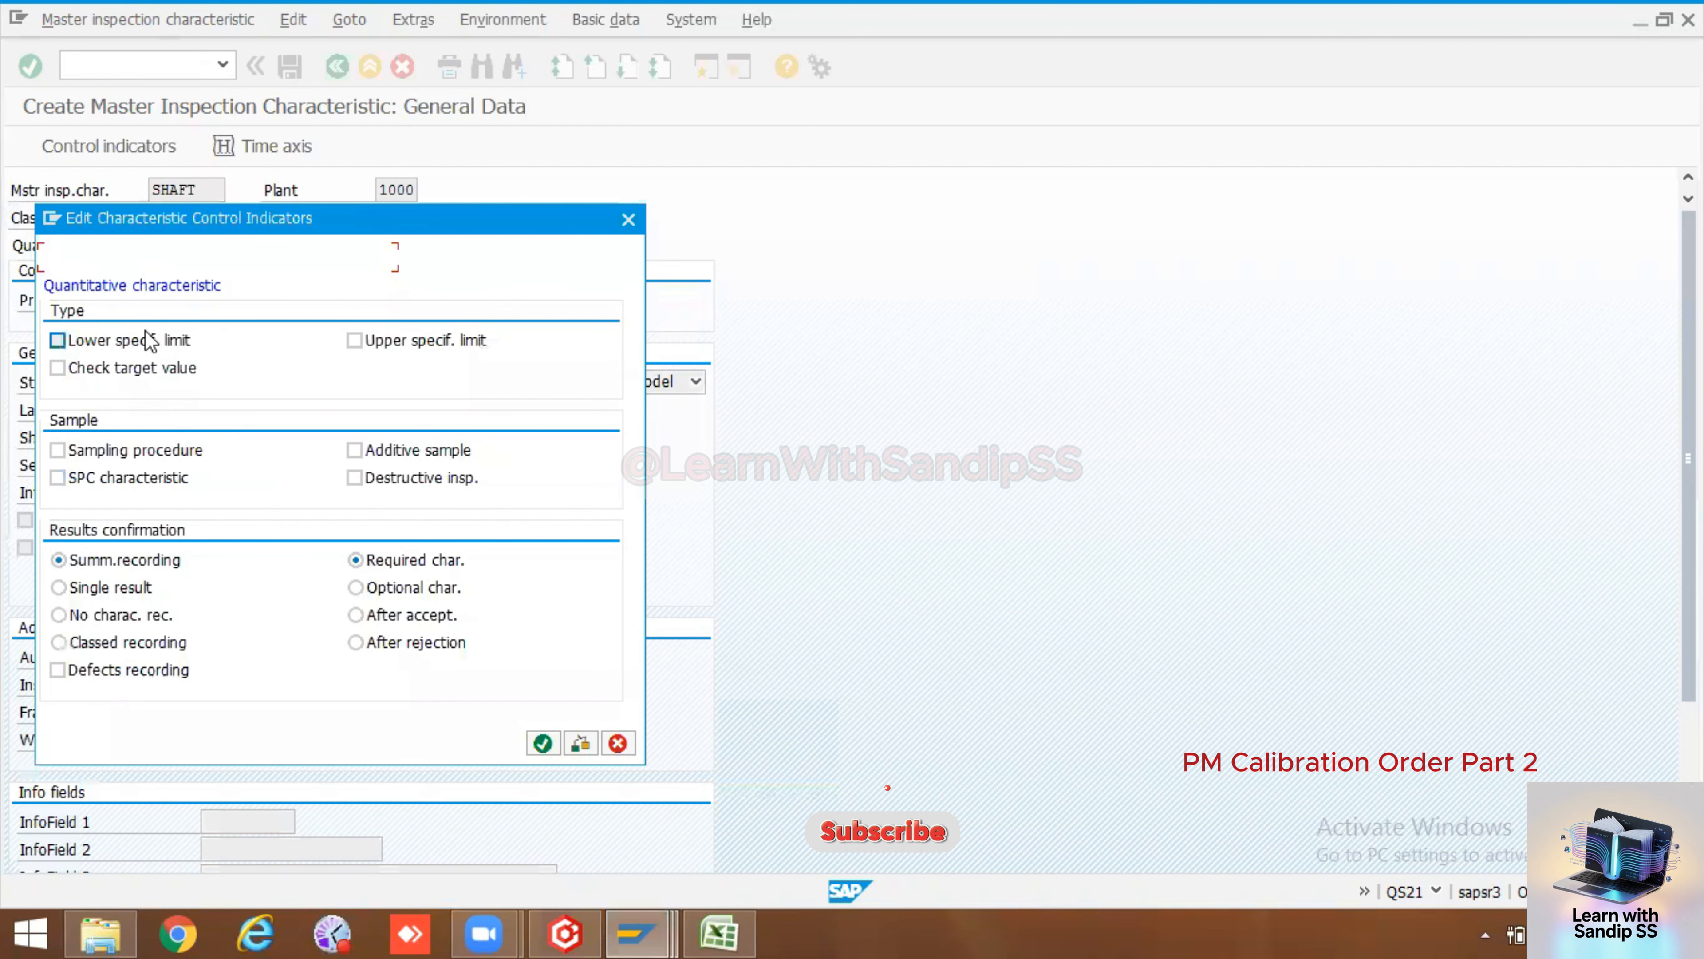
Enable lower and upper specification limits and sampling procedure as control indicators, then confirm both indicator screens
left_click(153, 340)
left_click(362, 340)
left_click(147, 457)
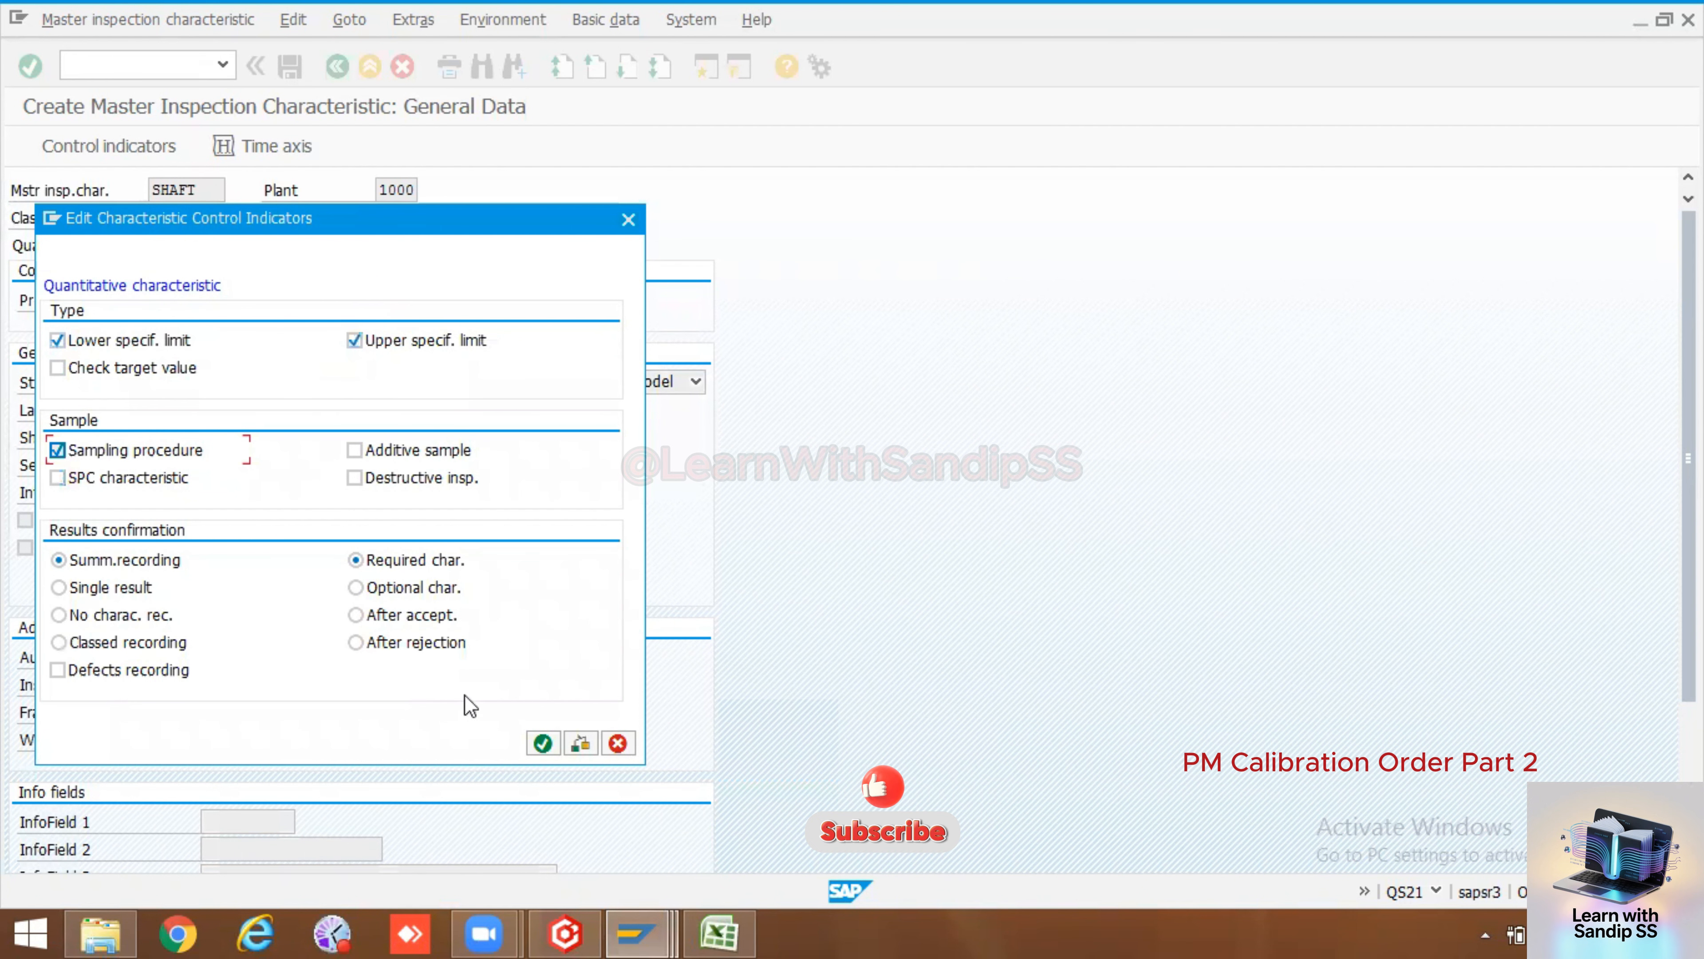
left_click(545, 743)
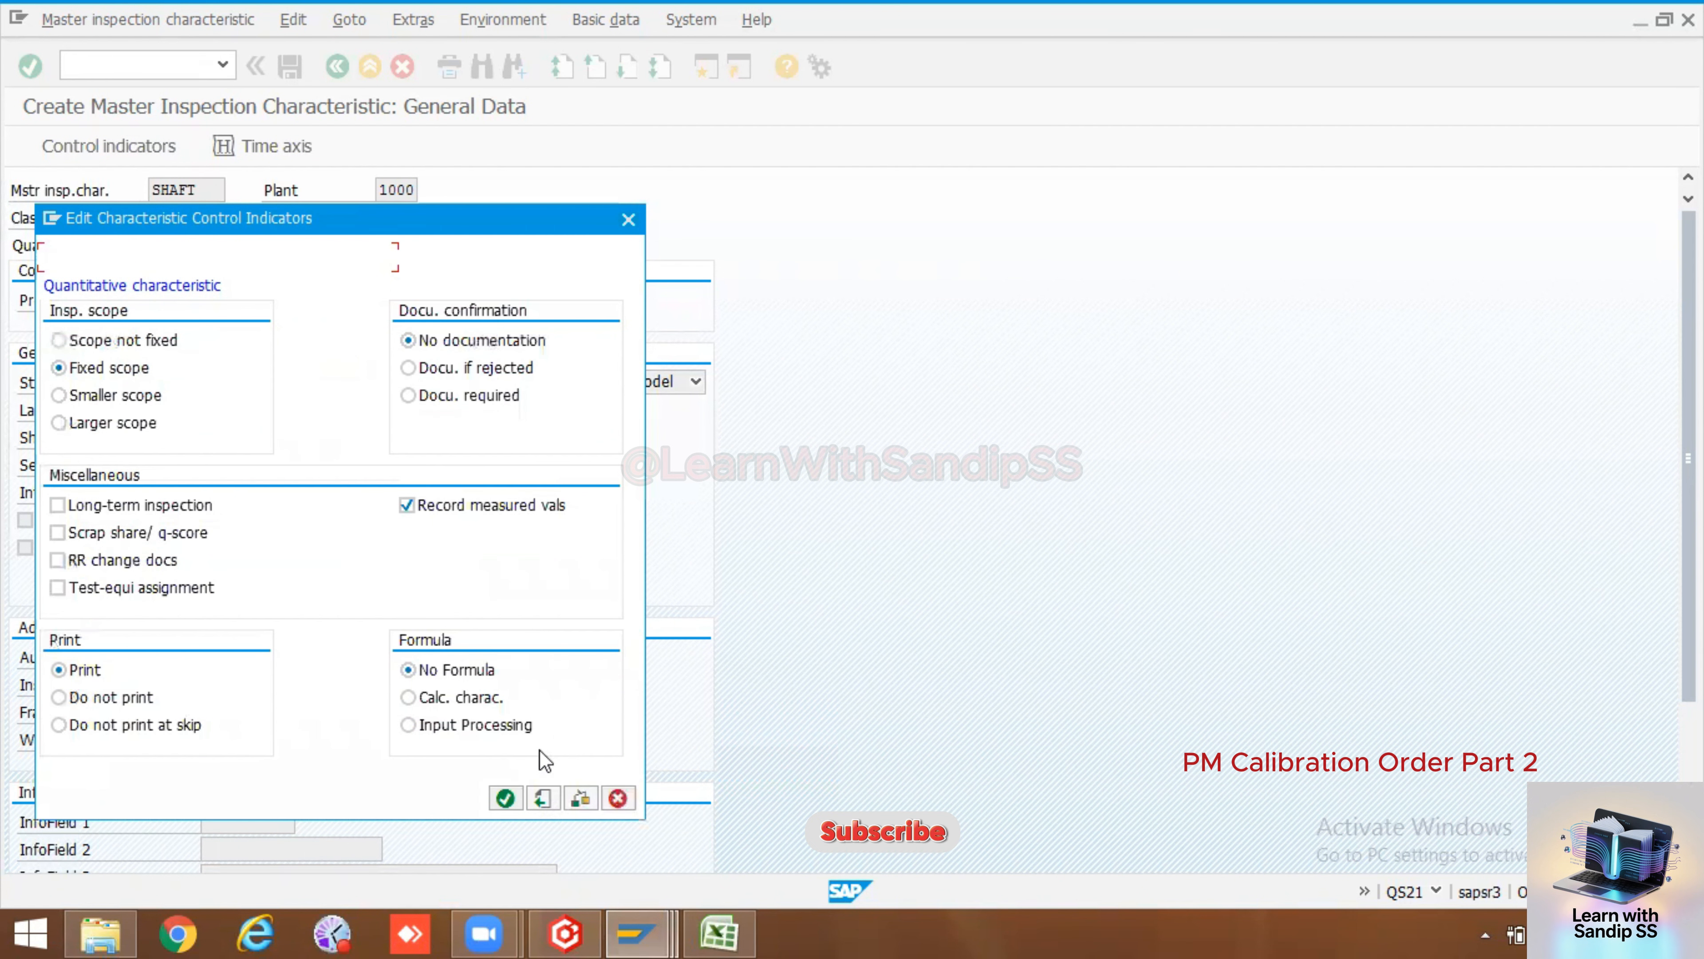
left_click(514, 794)
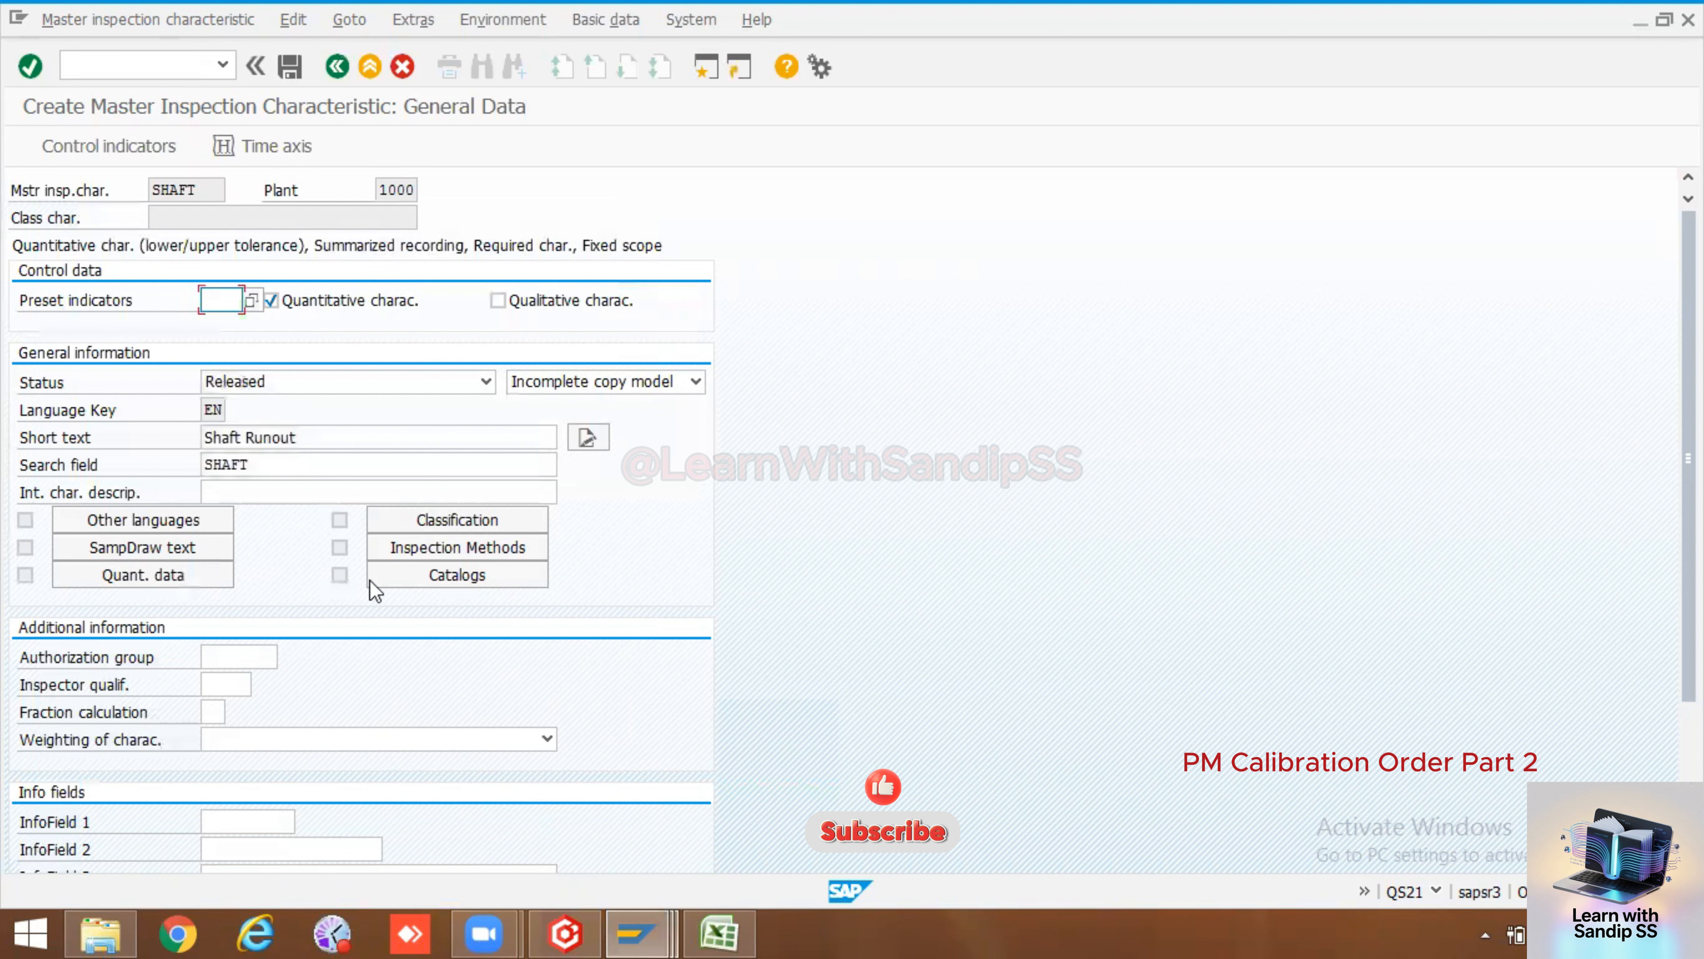
Open the quantitative data and set decimal places to 1 and measurement unit to mm
left_click(143, 575)
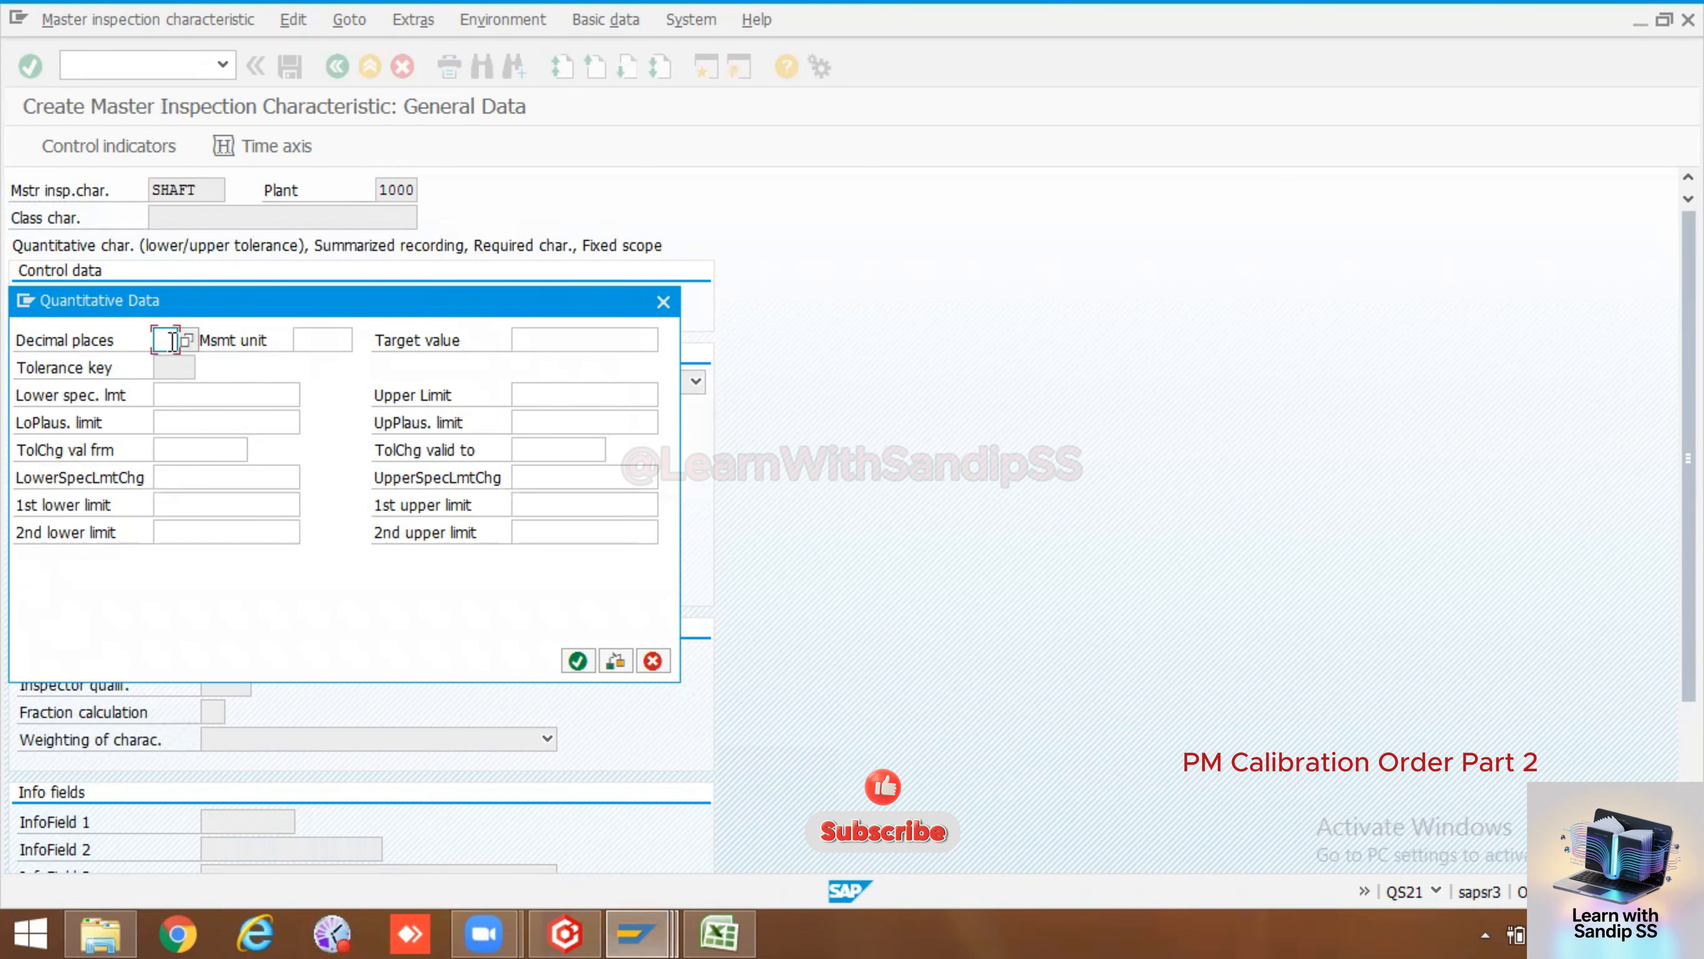
type("1")
left_click(296, 340)
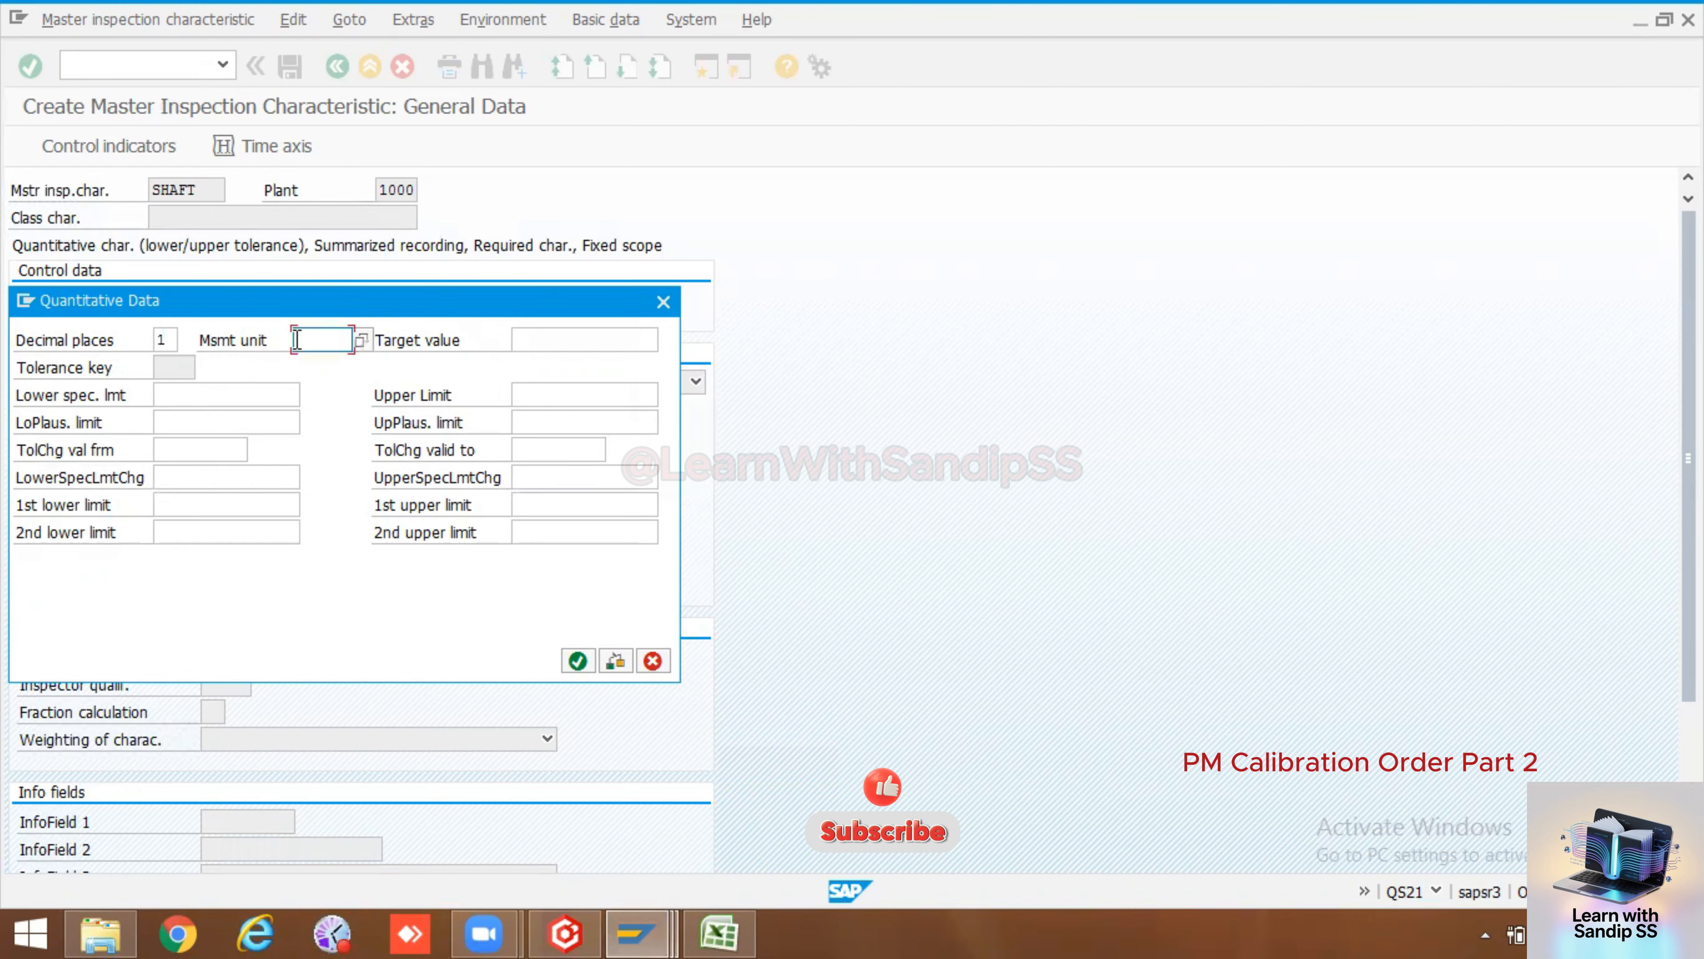
left_click(360, 340)
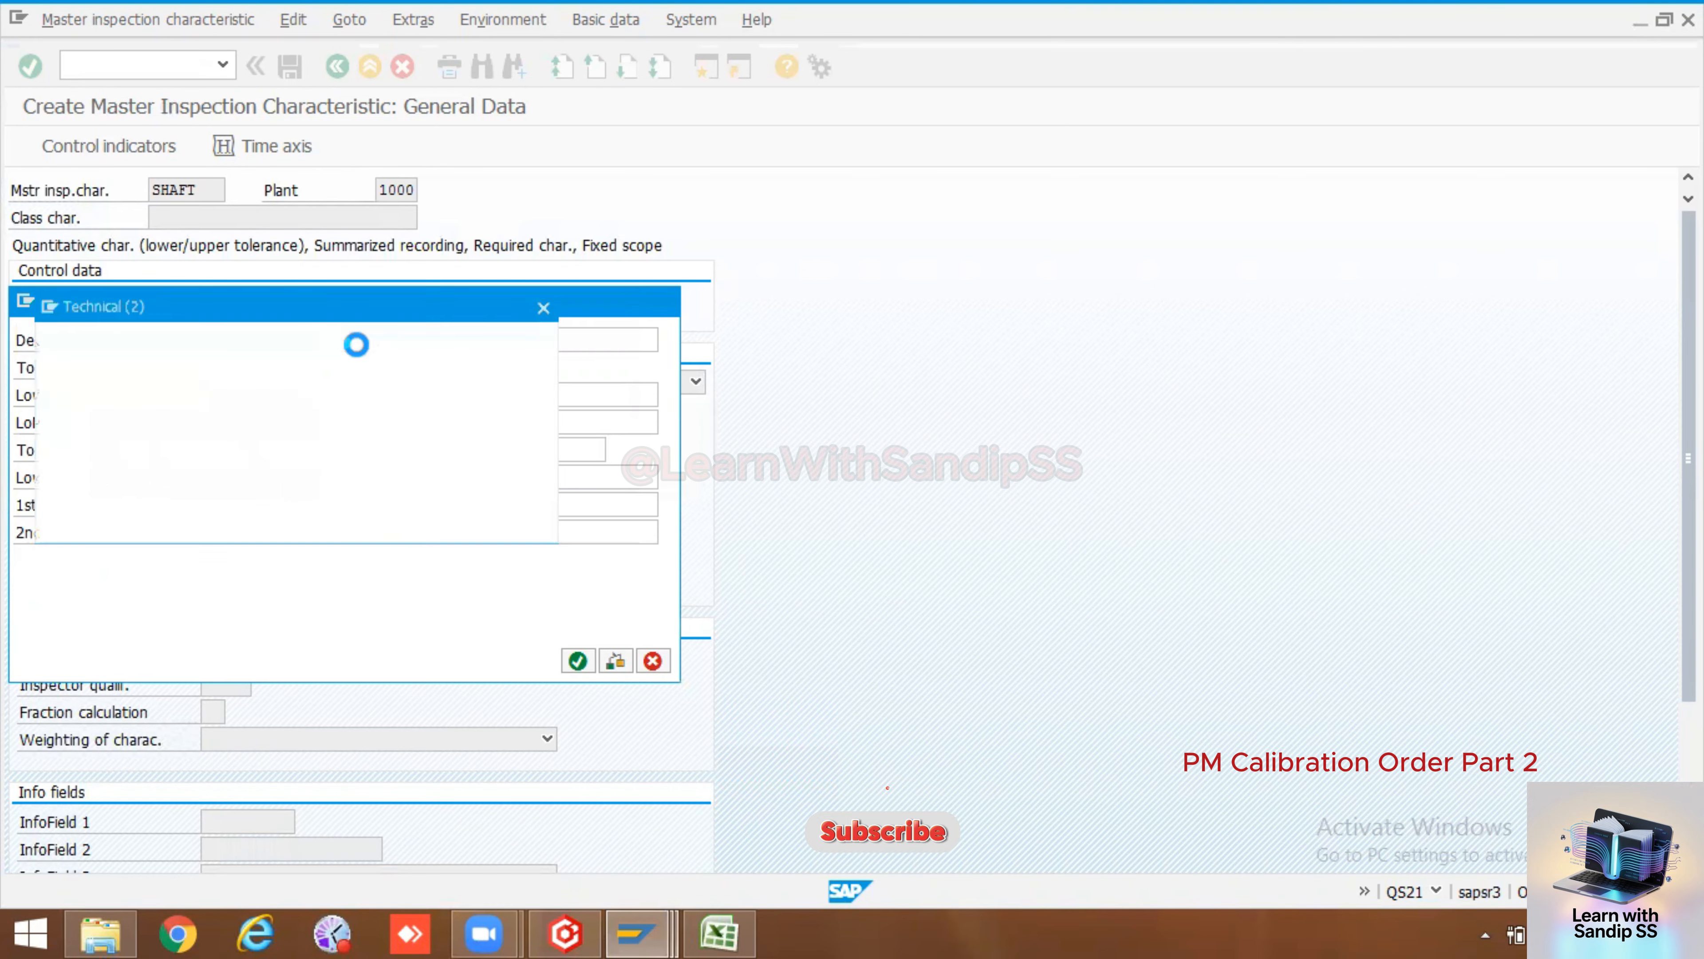
scroll(119, 670, "down", 7)
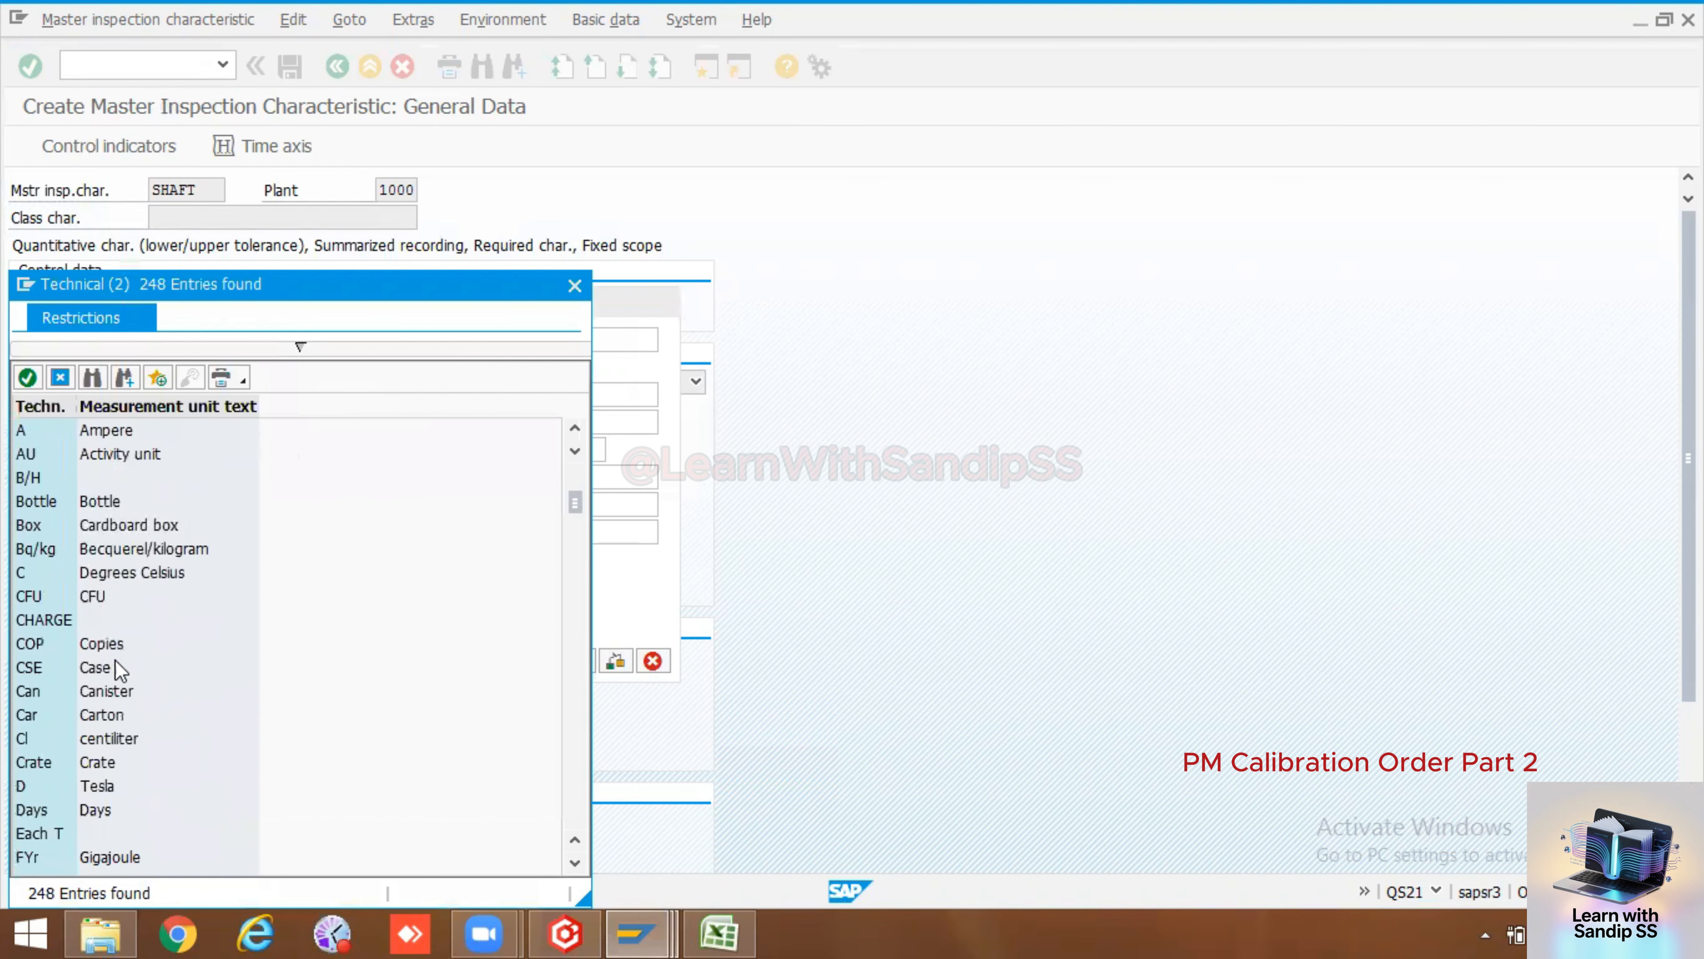
scroll(115, 660, "down", 15)
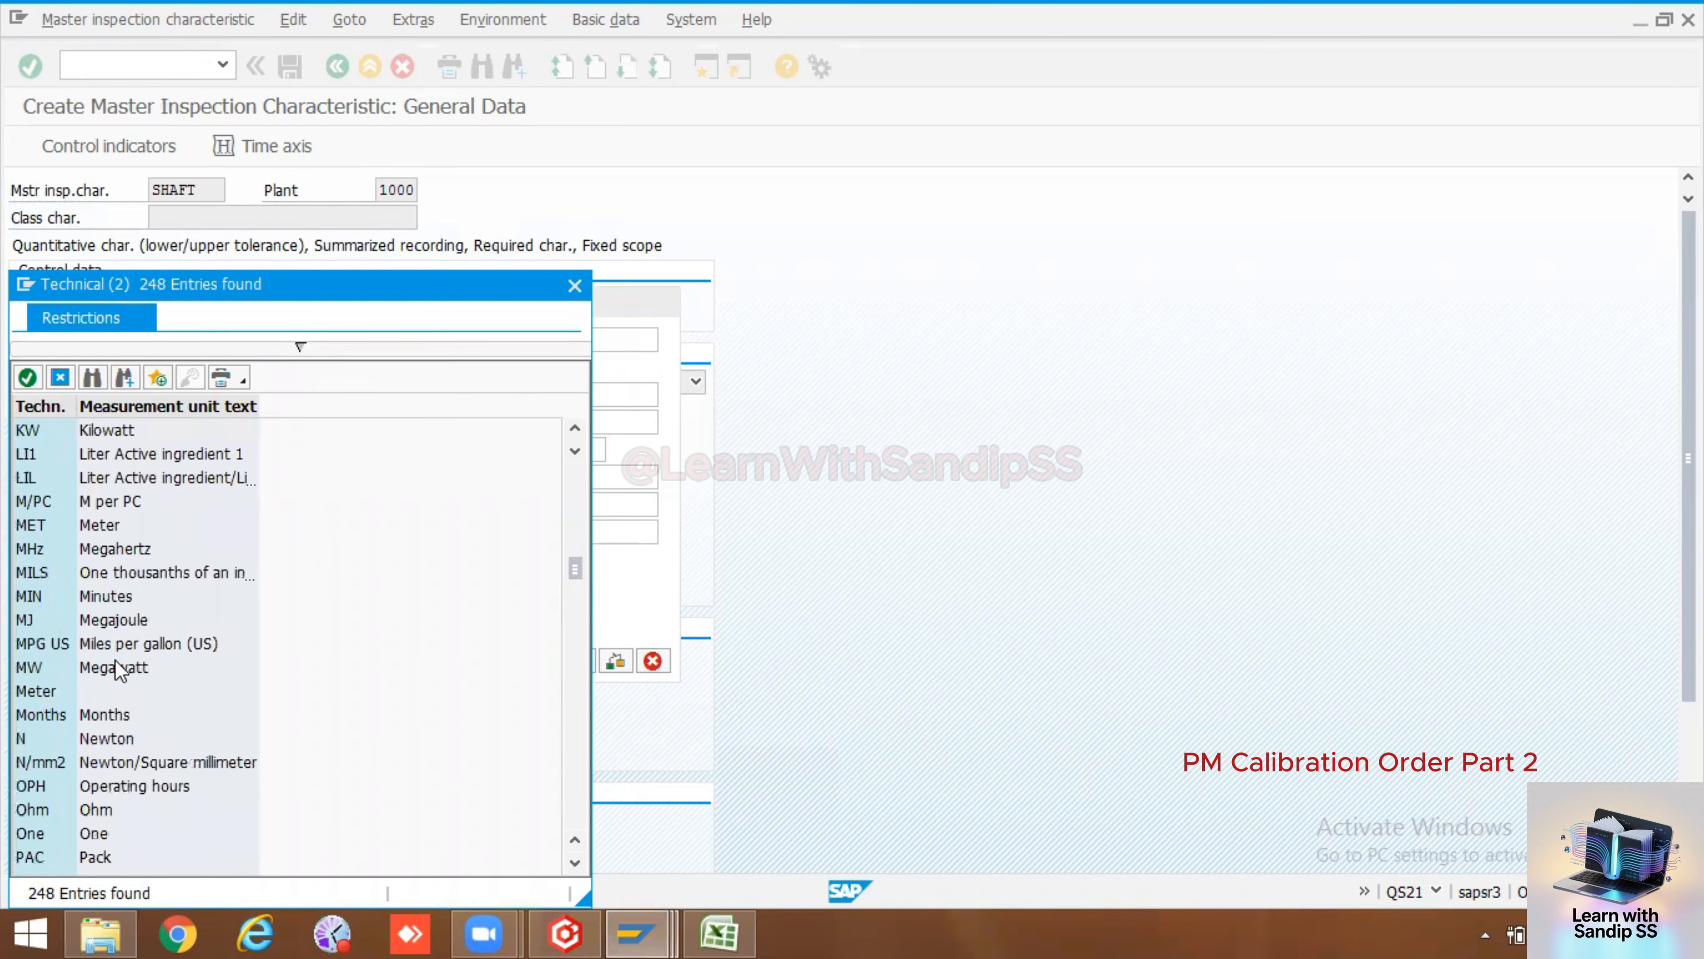
scroll(115, 570, "down", 20)
scroll(115, 695, "down", 12)
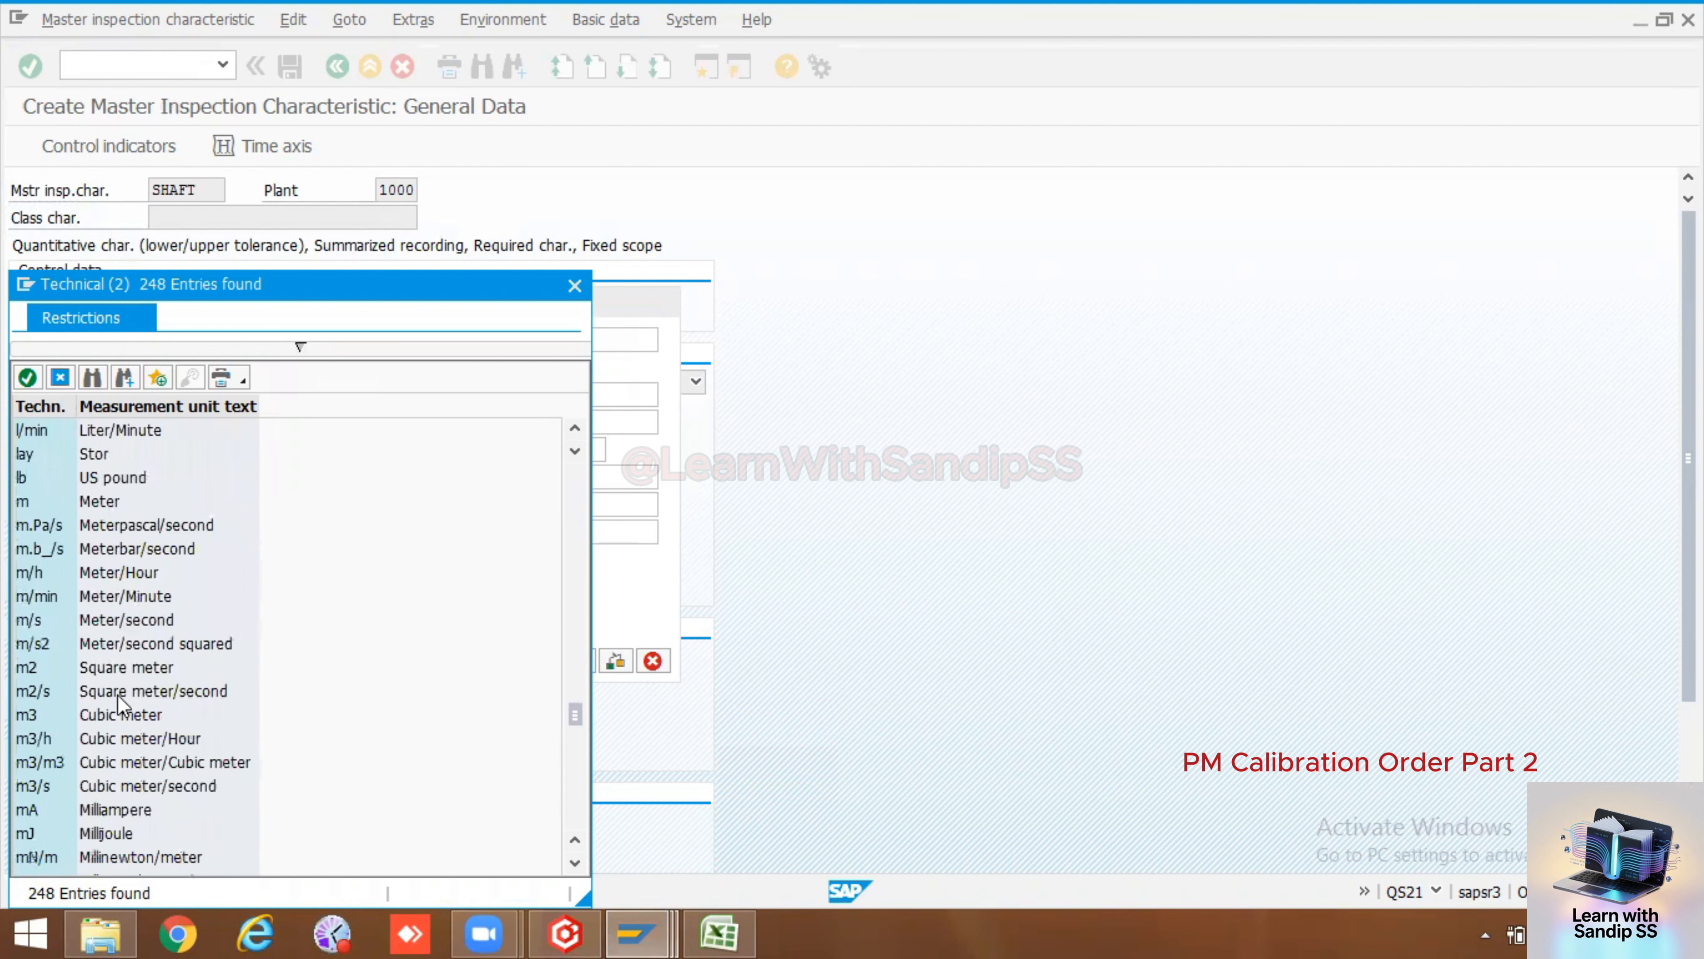
double_click(117, 761)
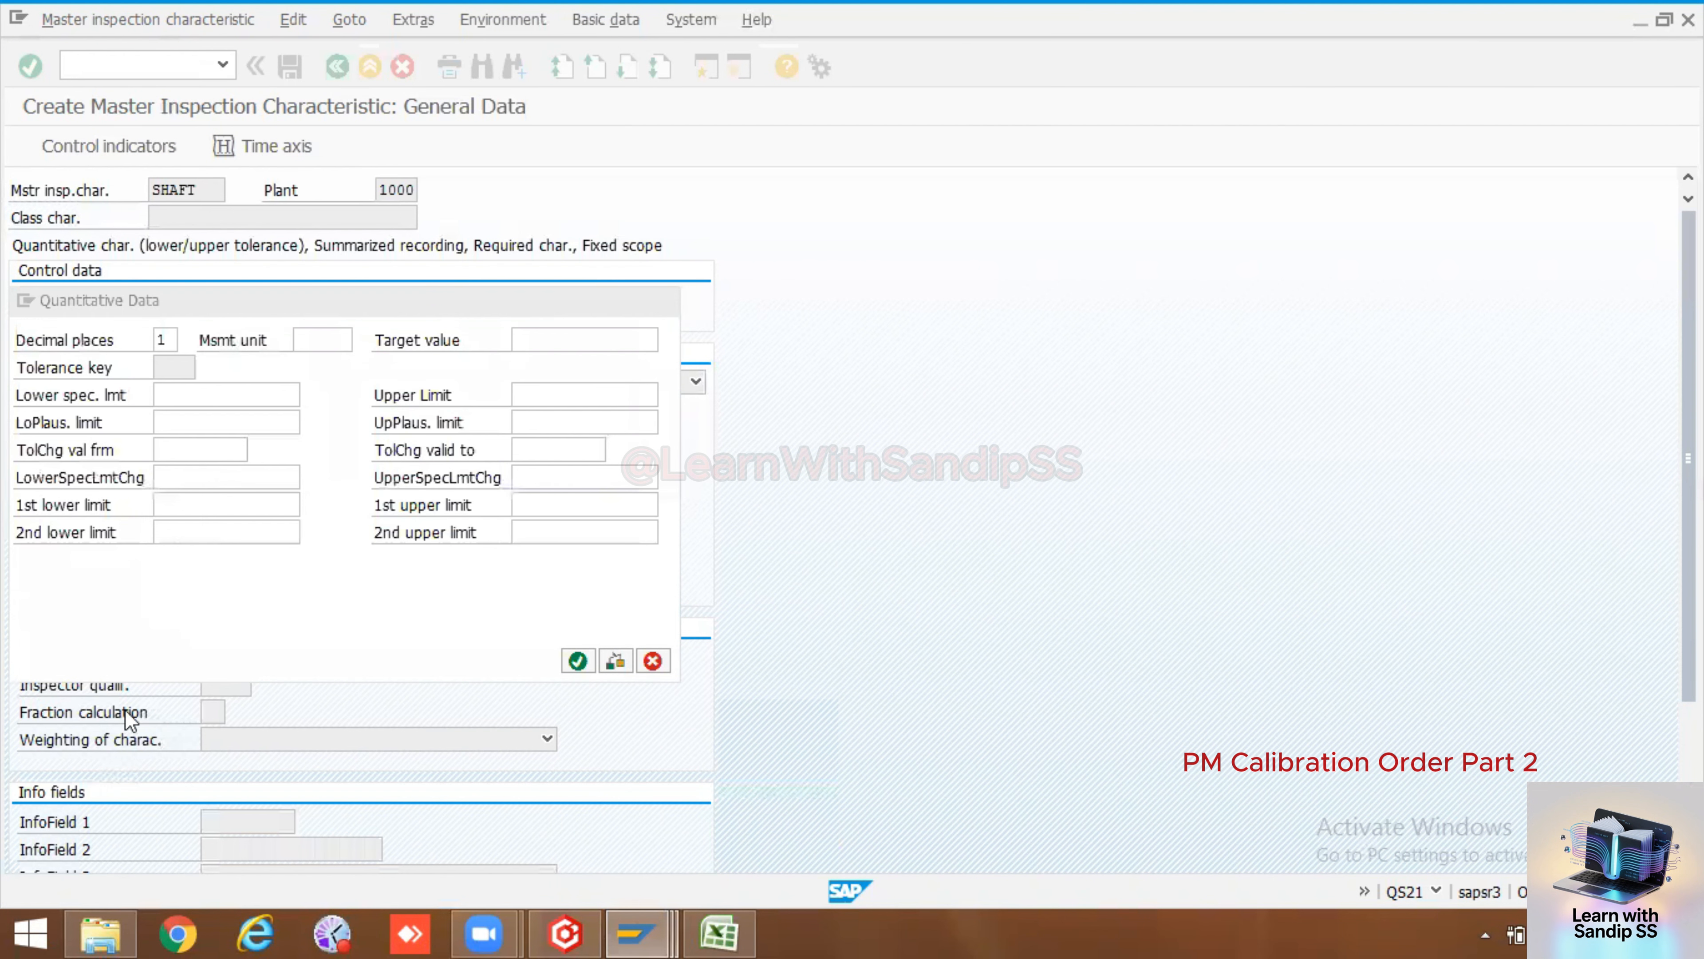
Enter target value 2, lower specification limit 1 and upper limit 2, confirm, and save the characteristic
left_click(552, 340)
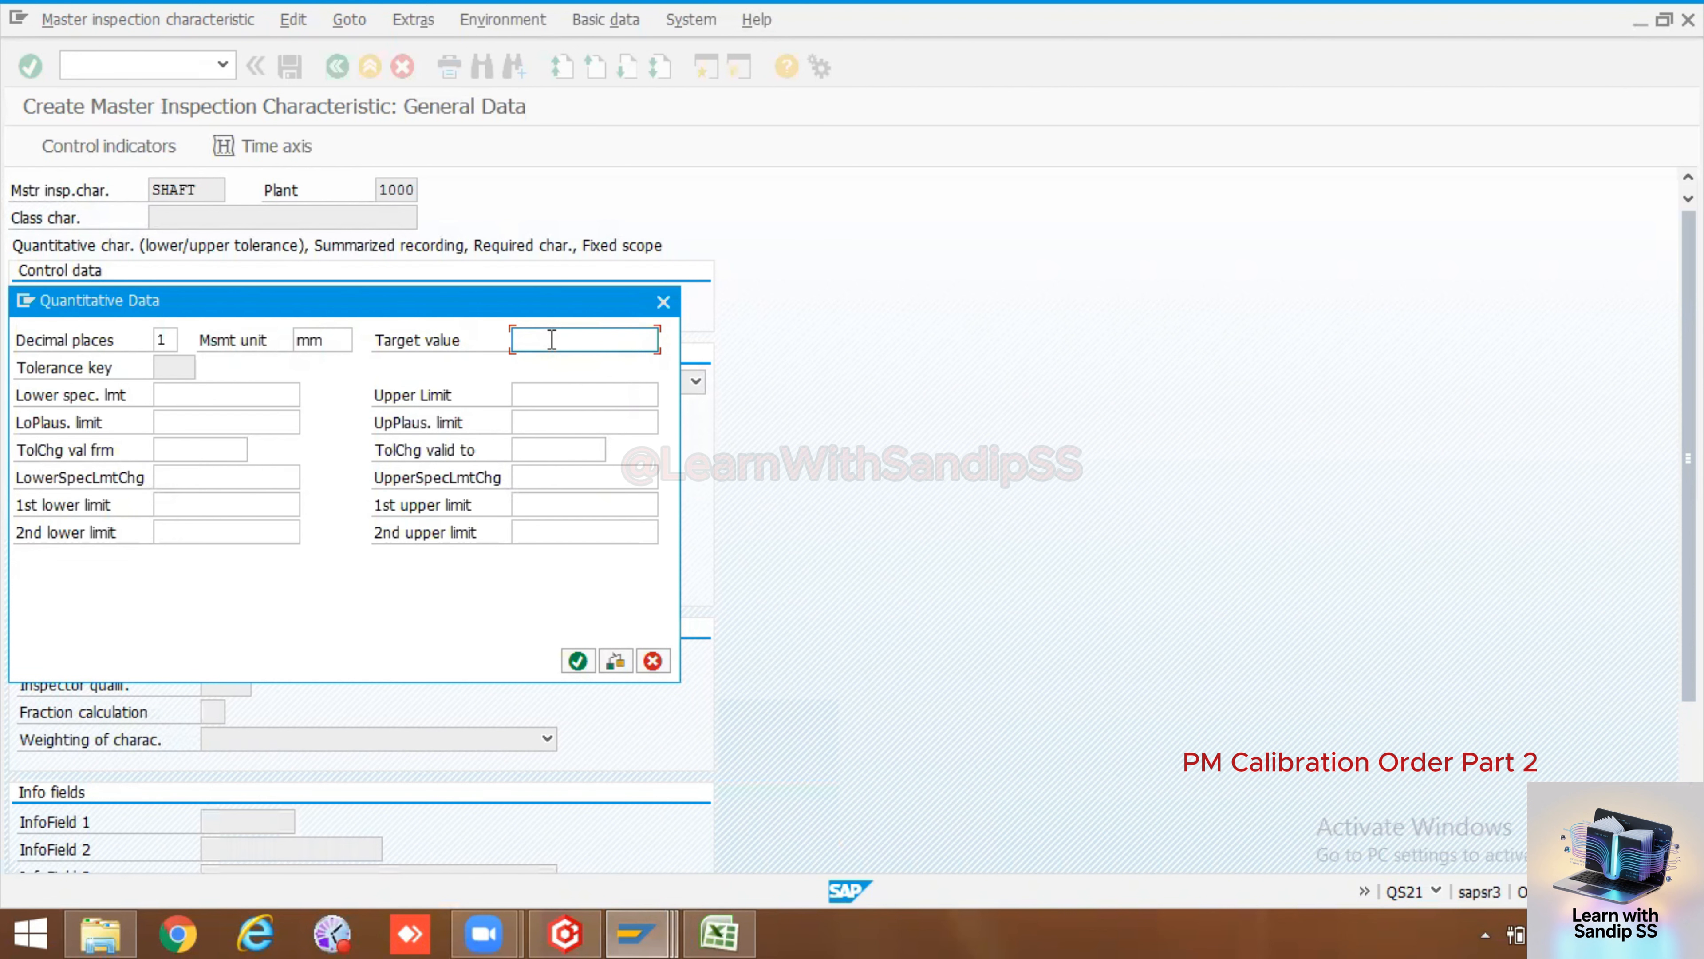
type("2")
left_click(182, 395)
type("1")
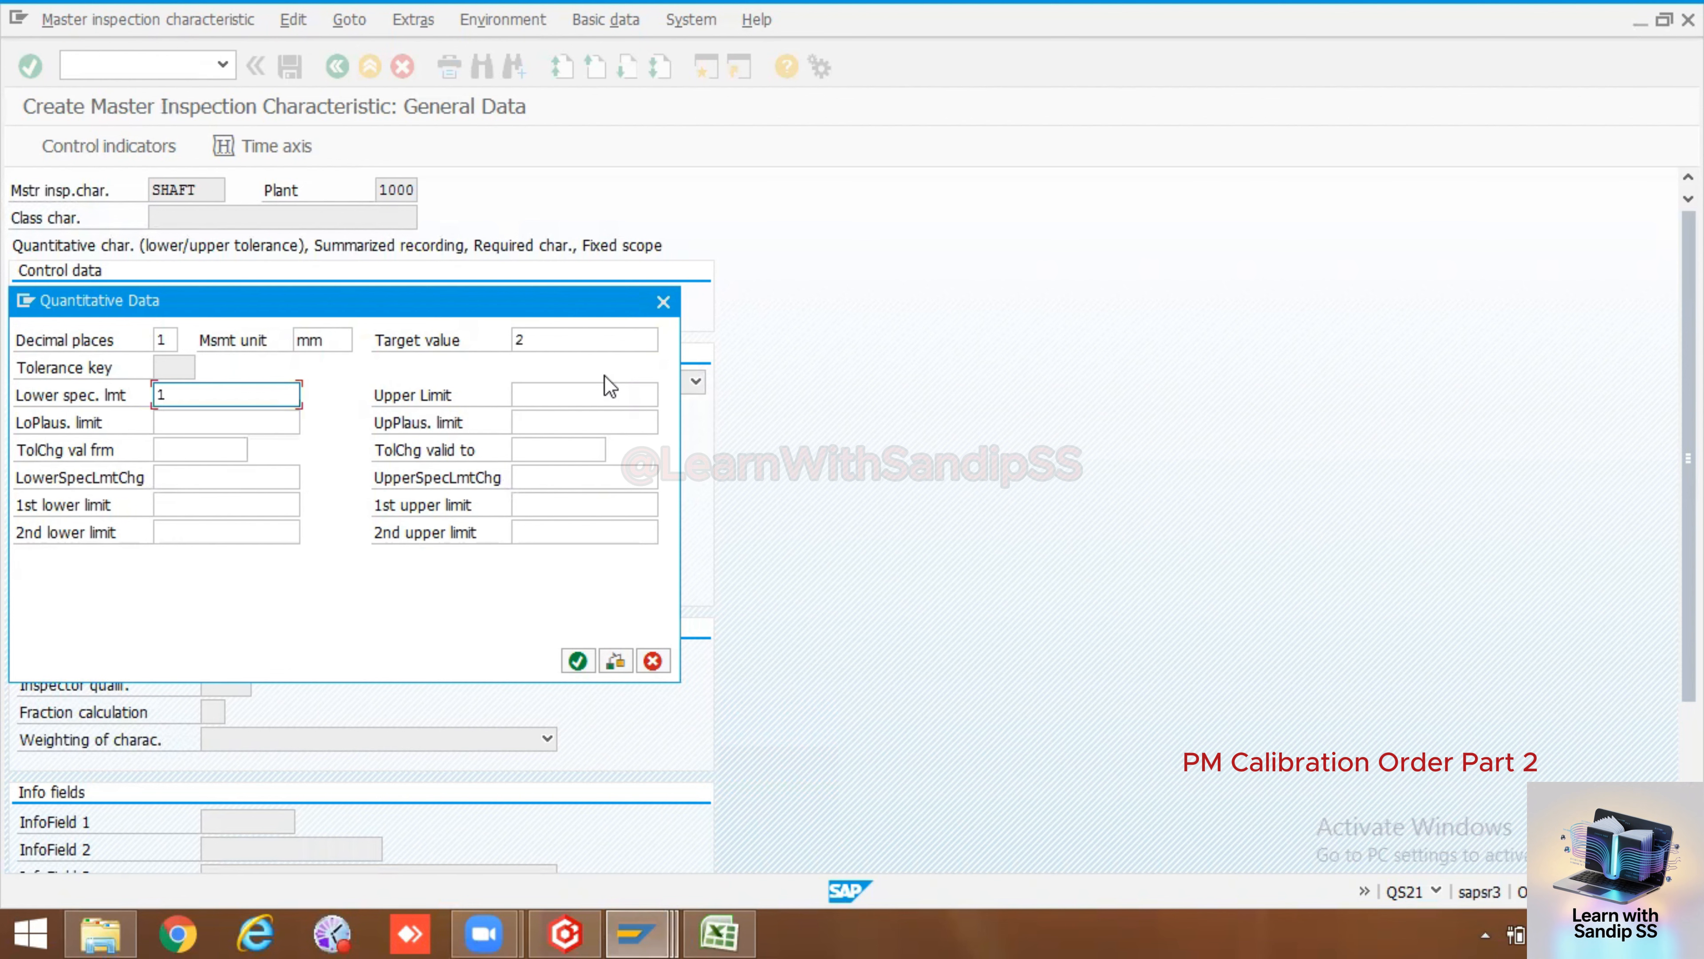
left_click(599, 380)
type("2")
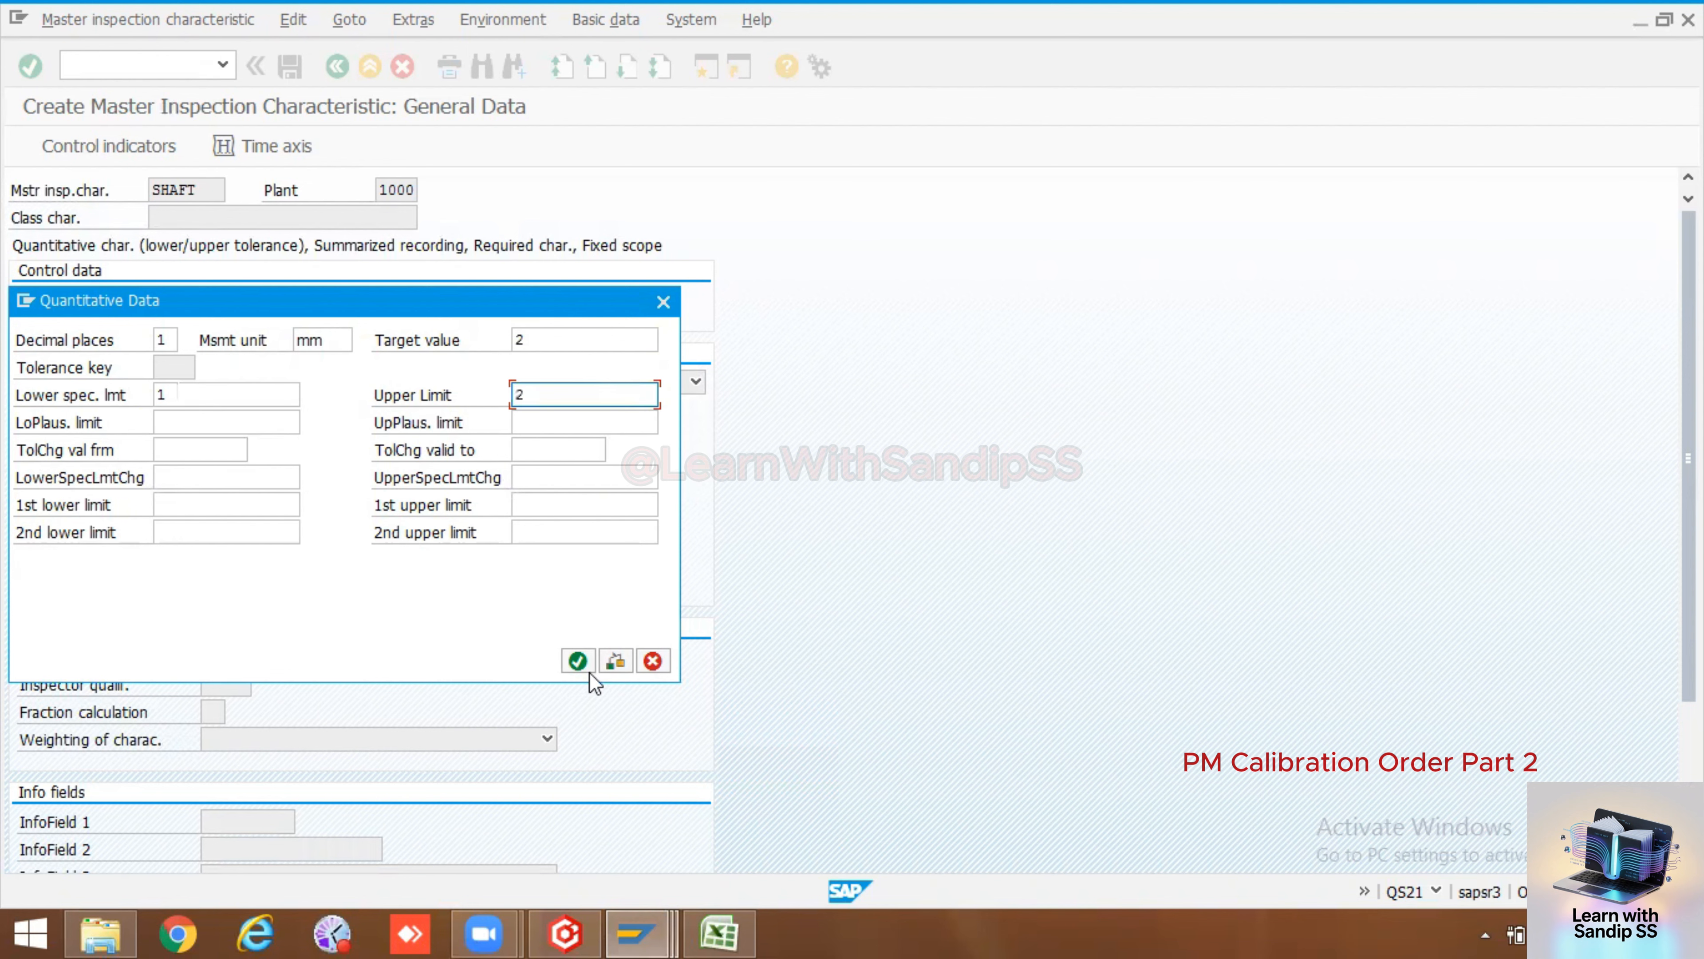
left_click(577, 661)
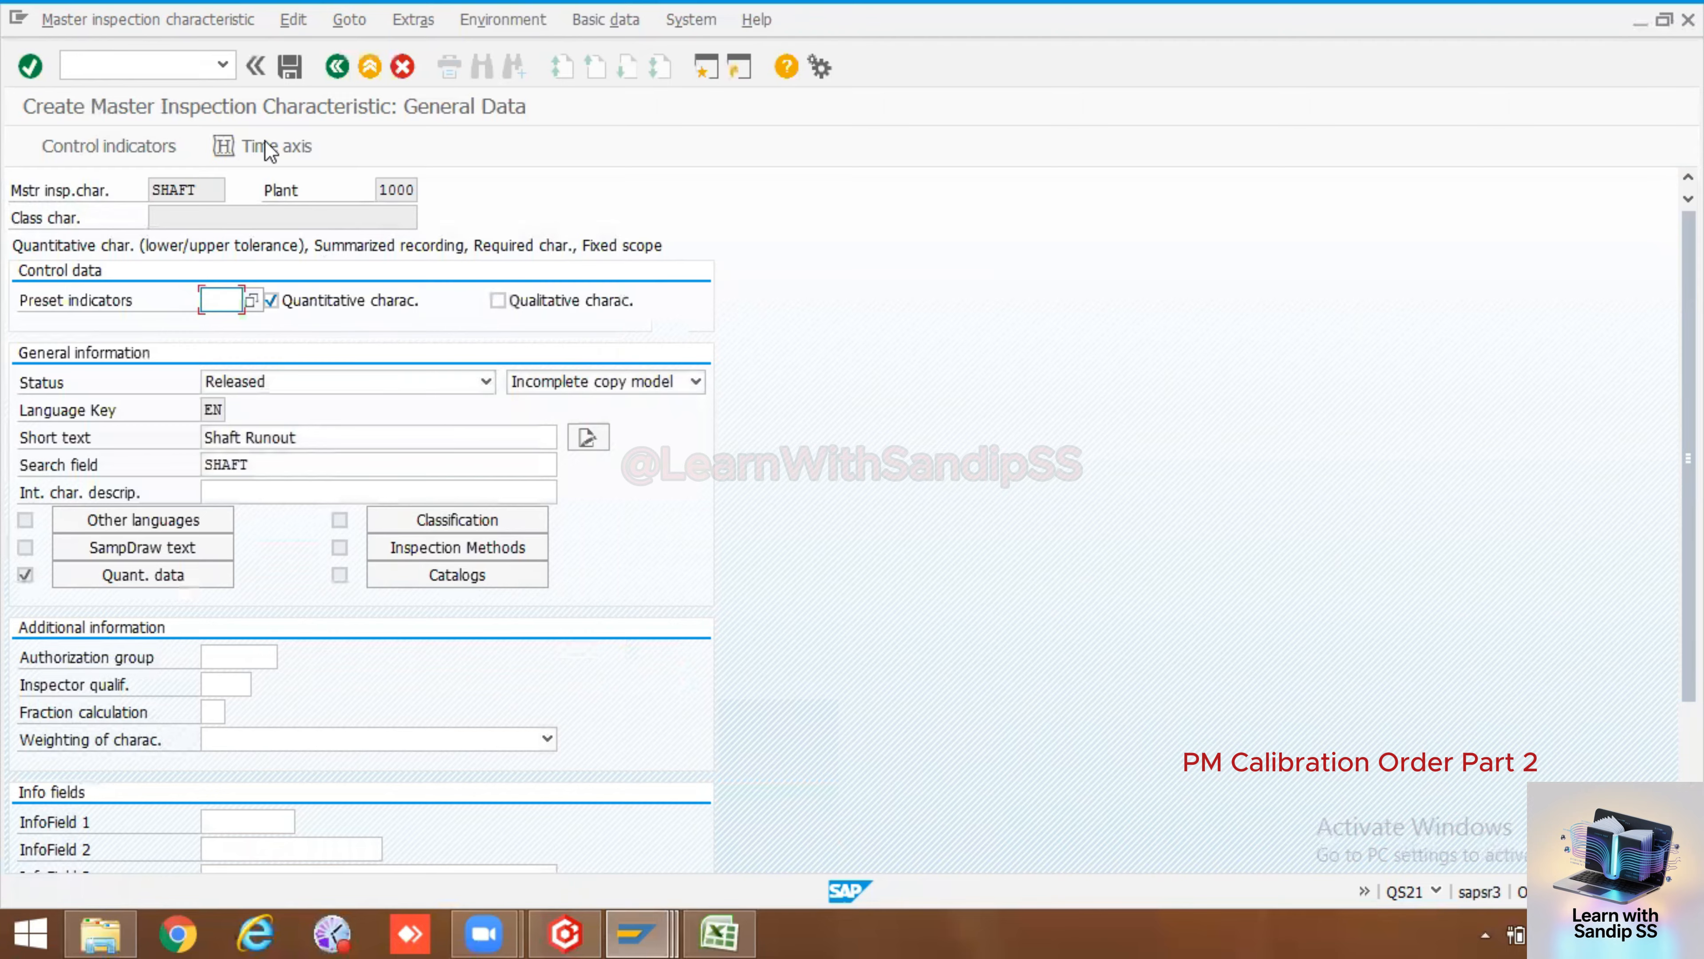
left_click(292, 67)
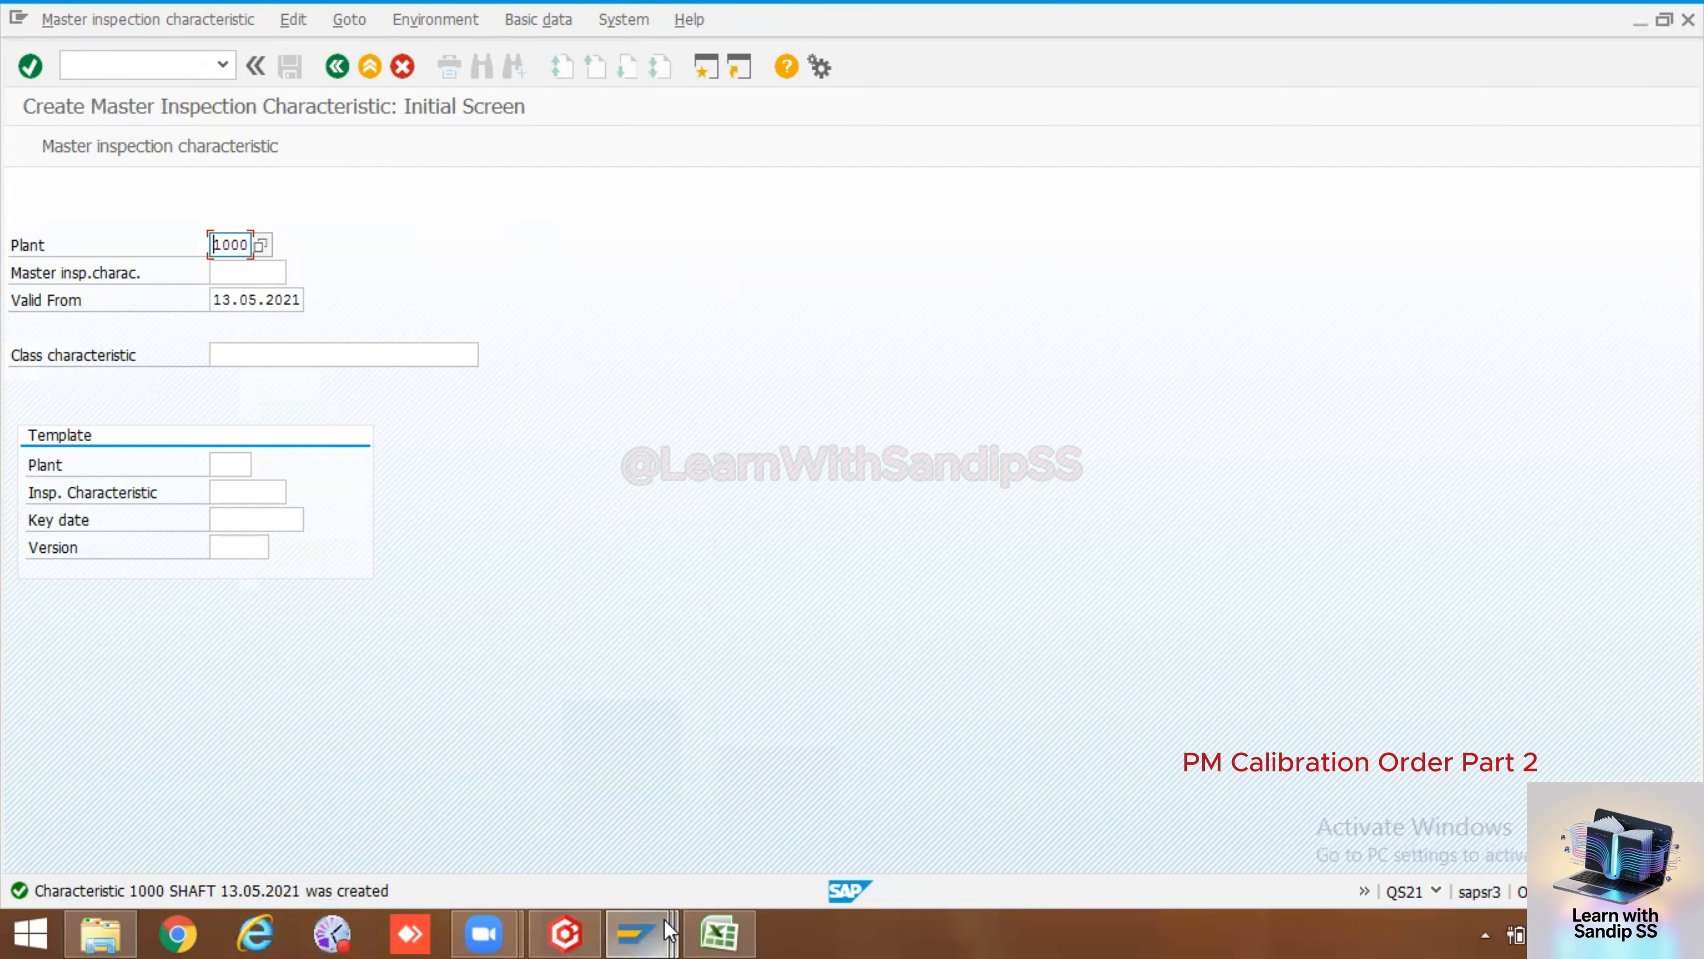
Review the part list in the Excel notes workbook and return to the SAP inspection characteristic session
mouse_move(716, 930)
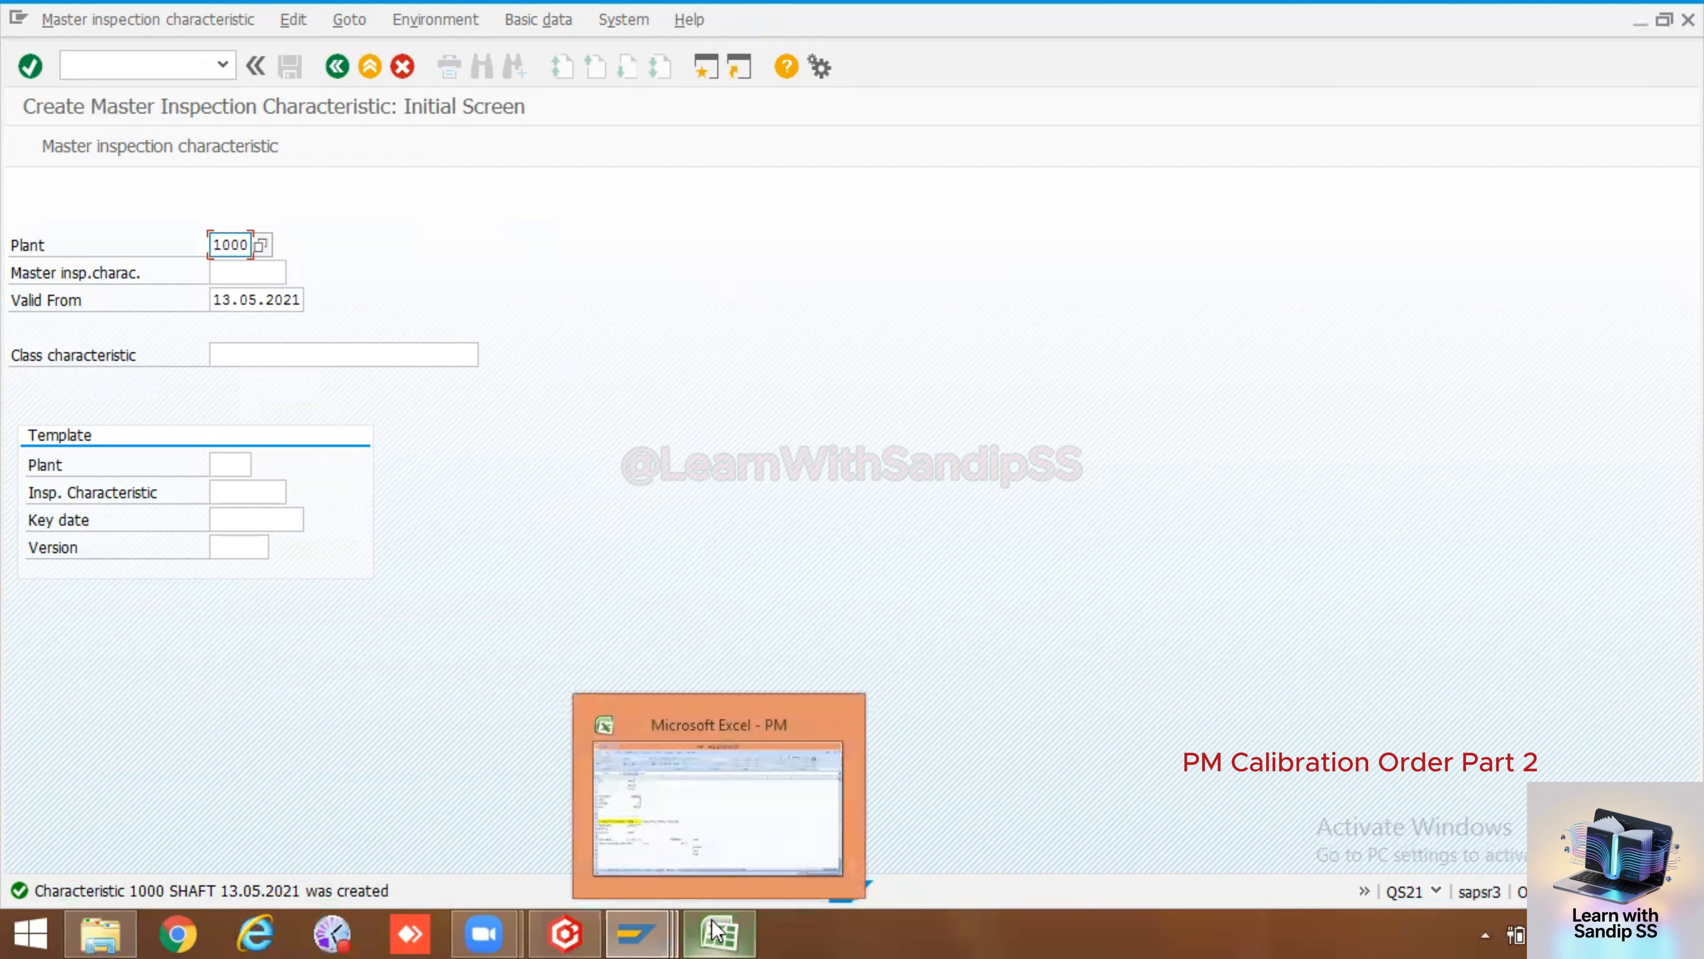
left_click(734, 803)
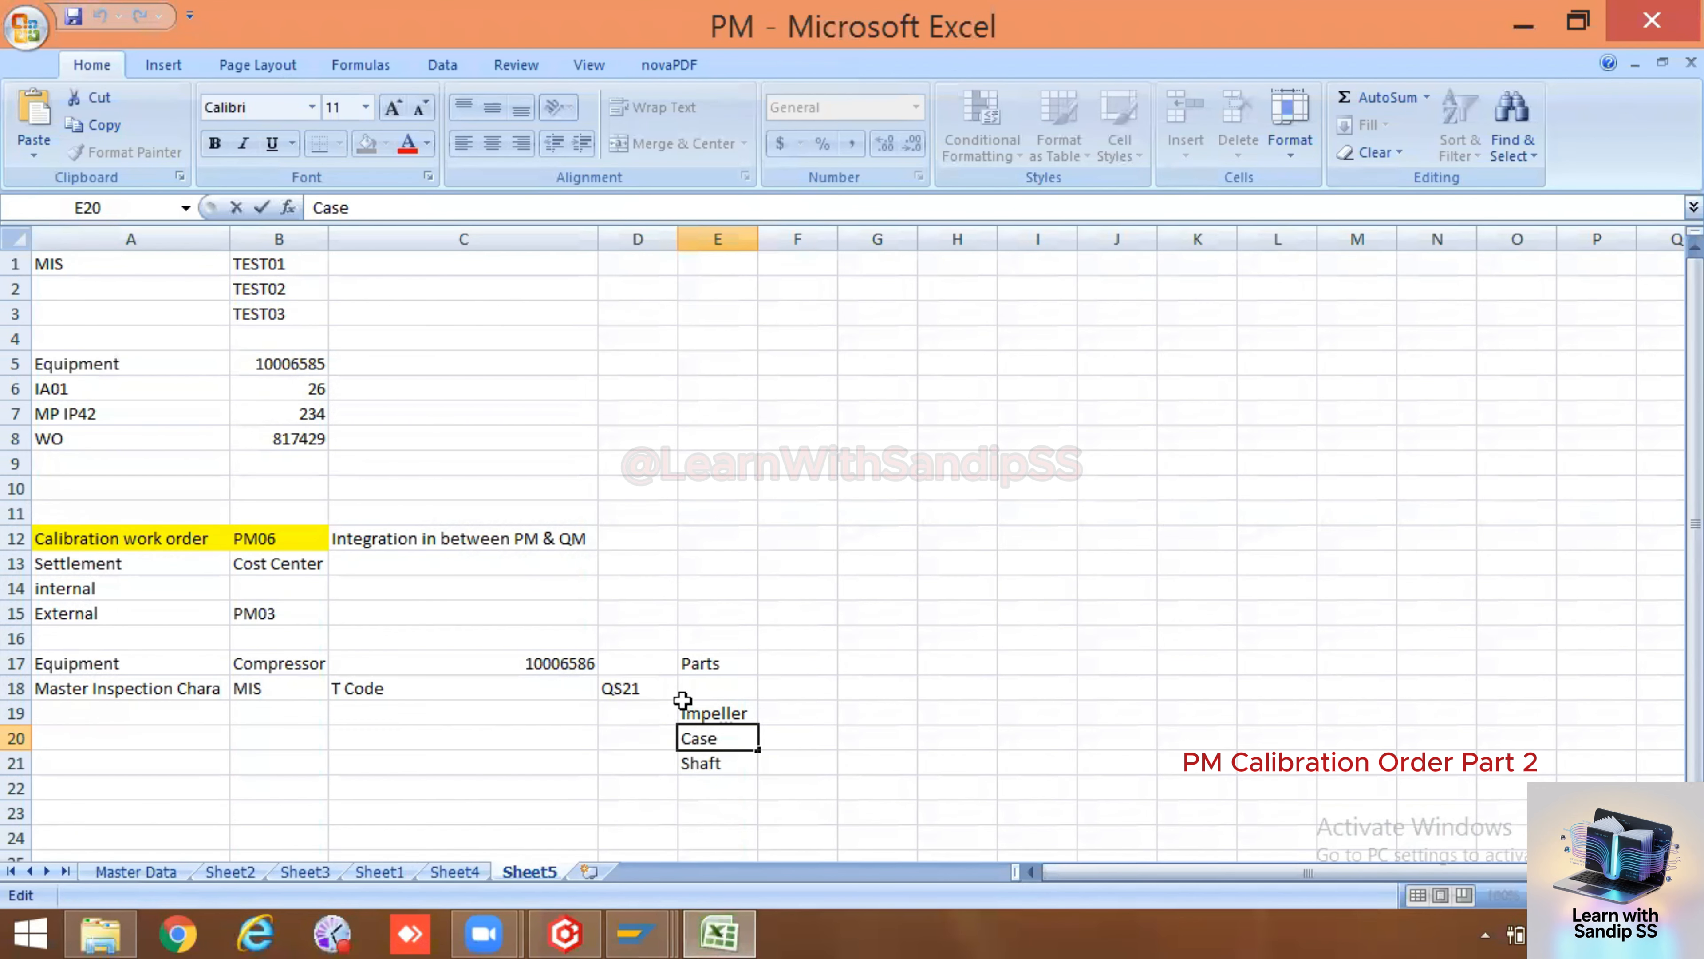
left_click(714, 768)
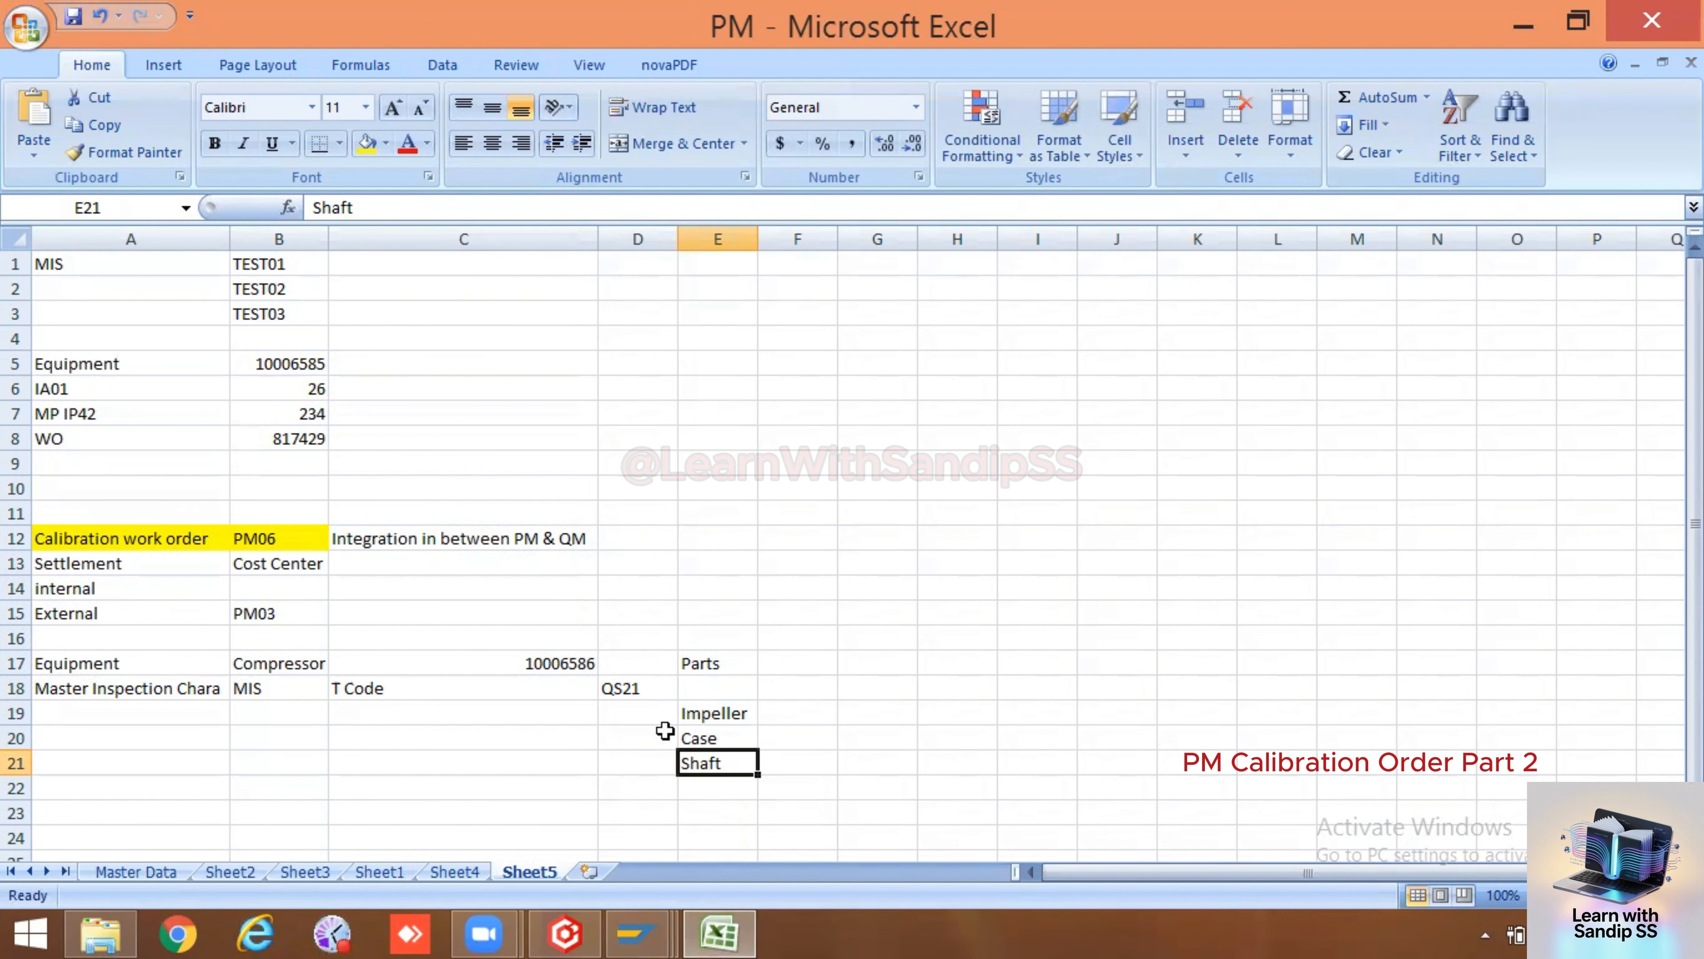
left_click(638, 934)
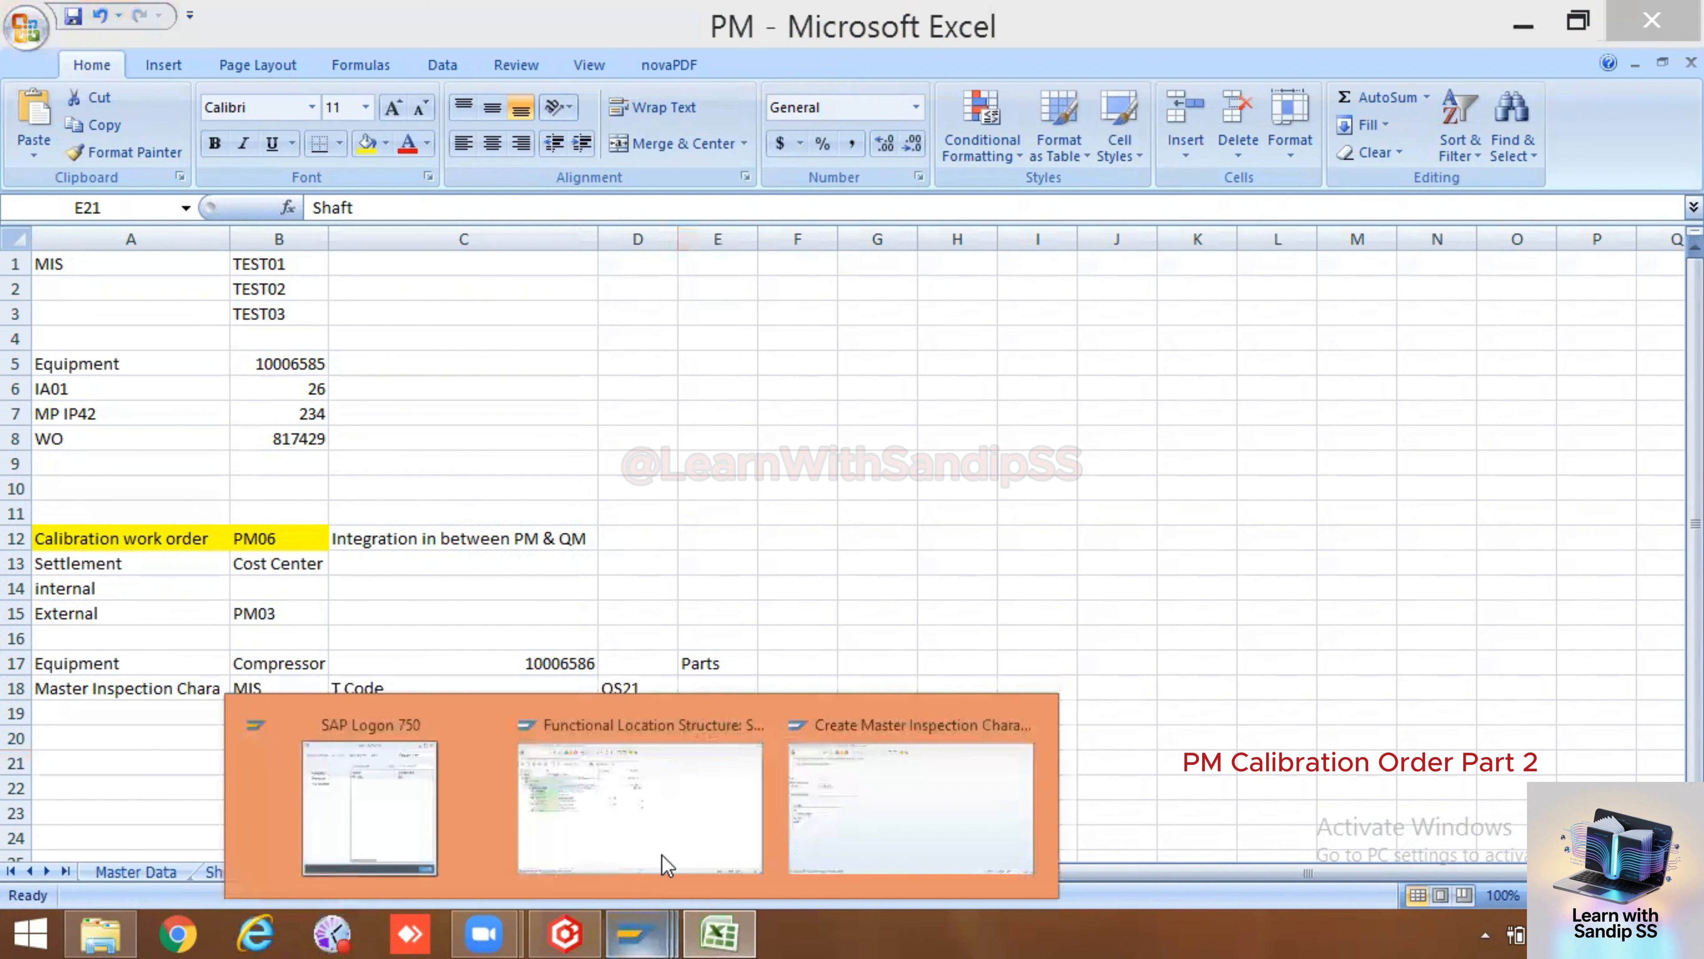
left_click(678, 821)
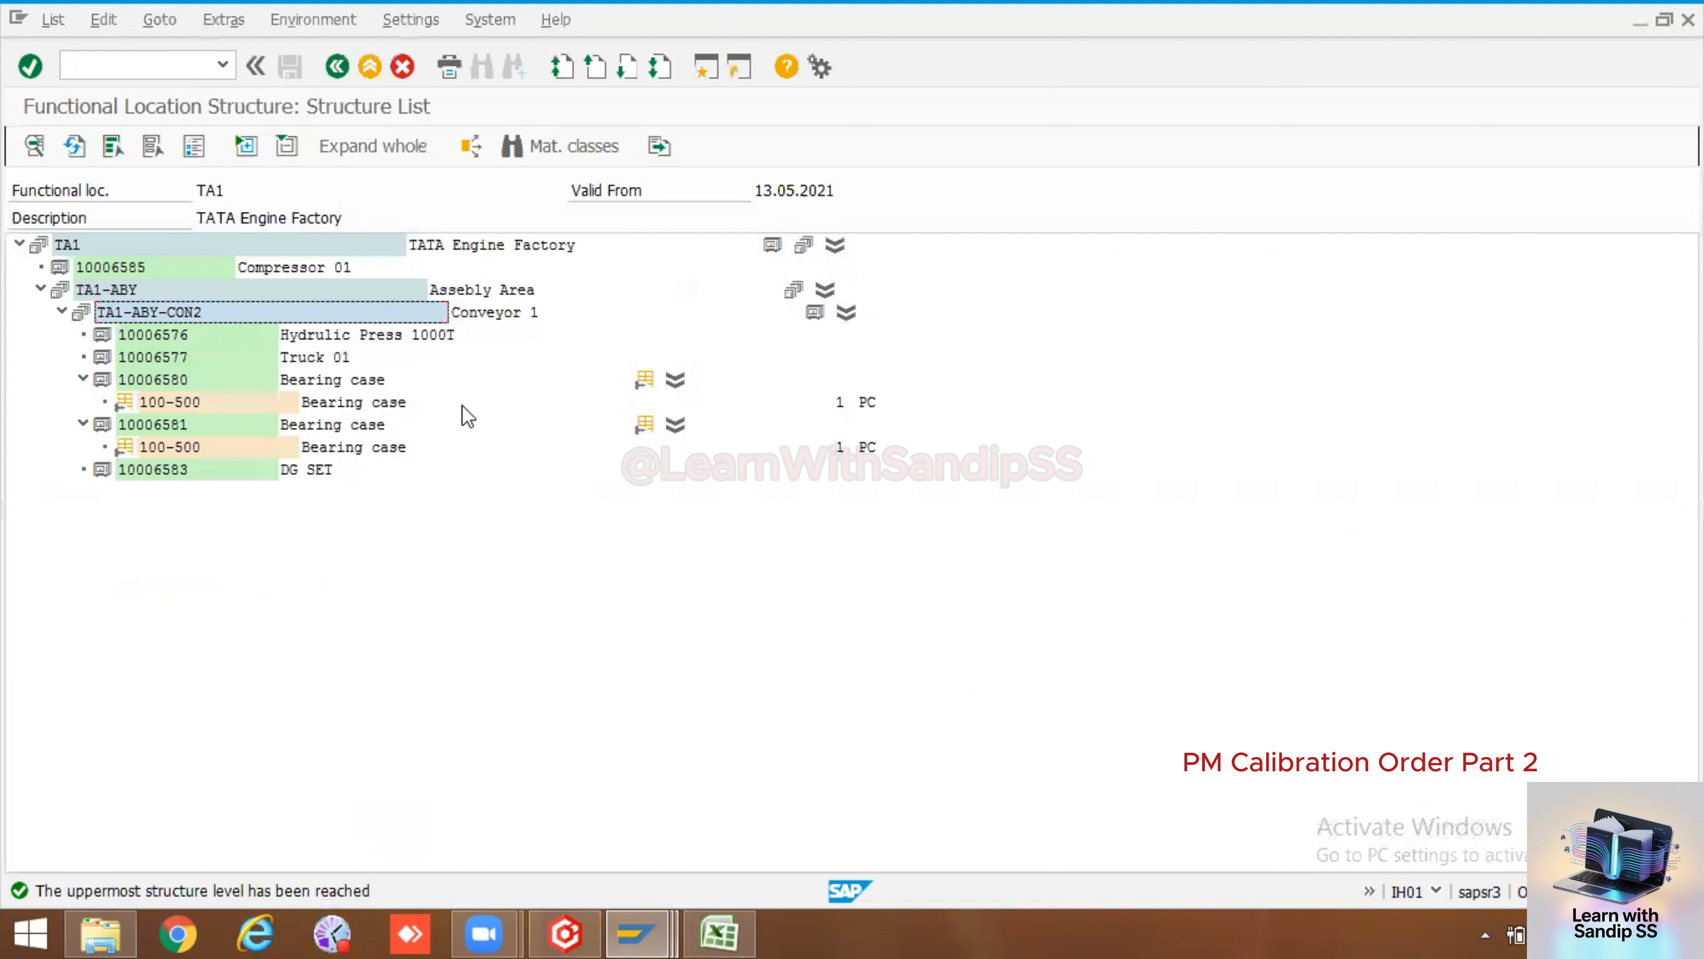
left_click(671, 930)
left_click(883, 800)
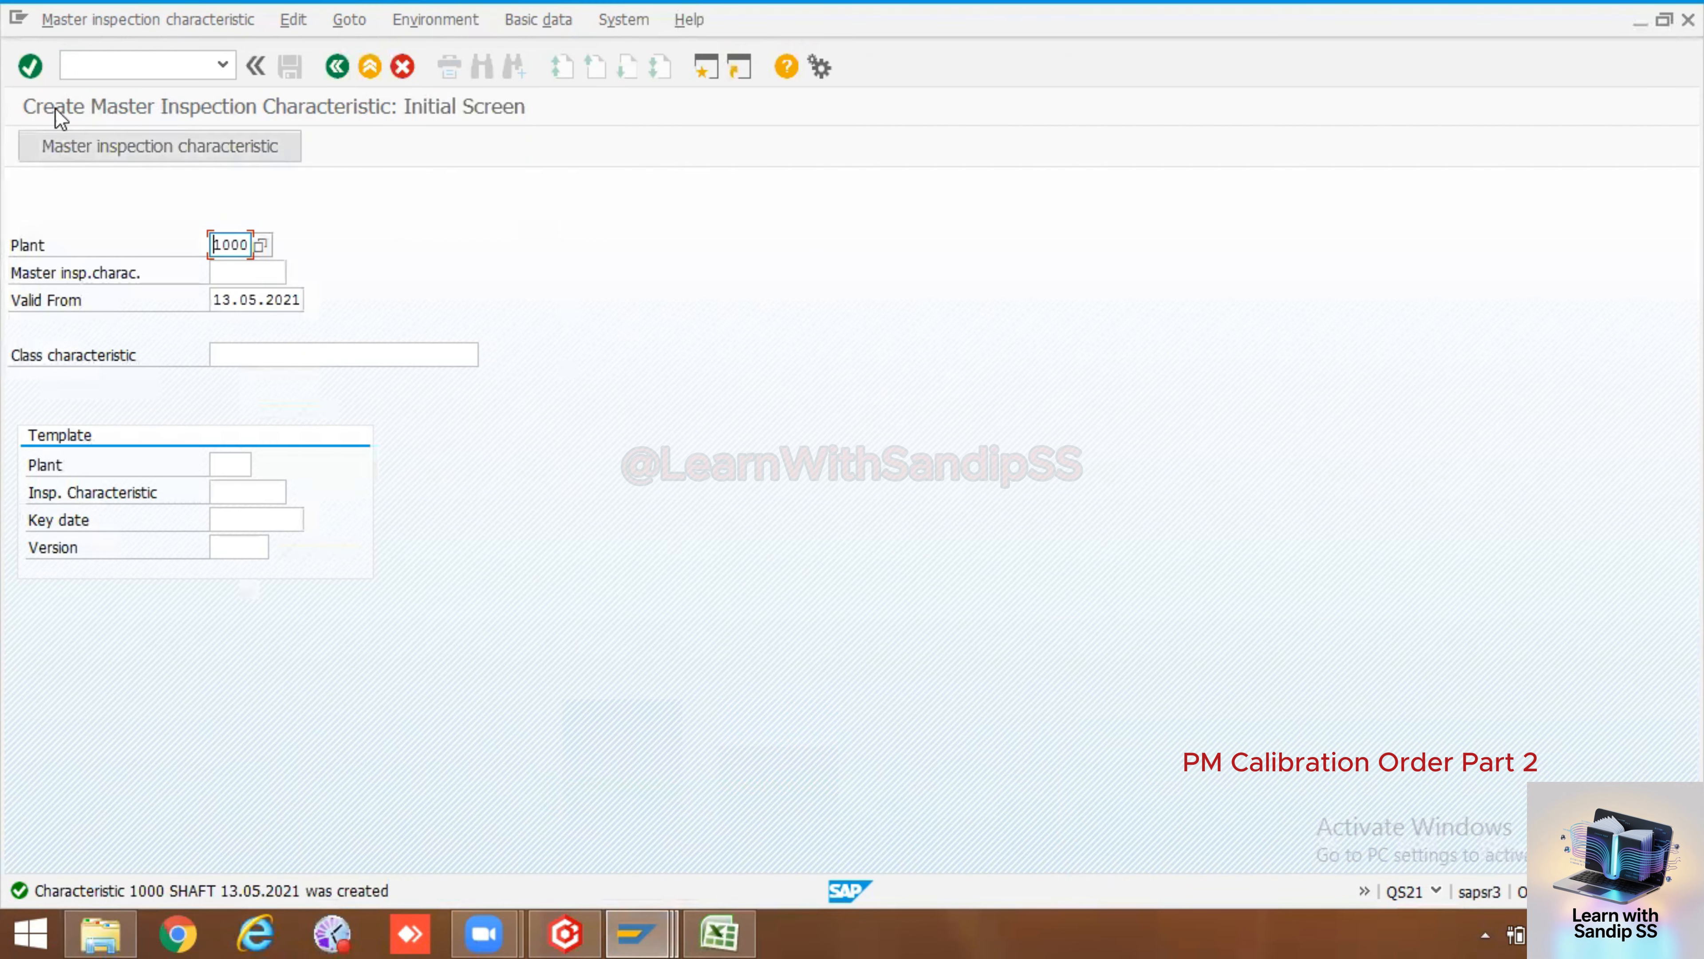
Start transaction IA01 and create an equipment task list for equipment 10006586 with profile PM01
left_click(145, 63)
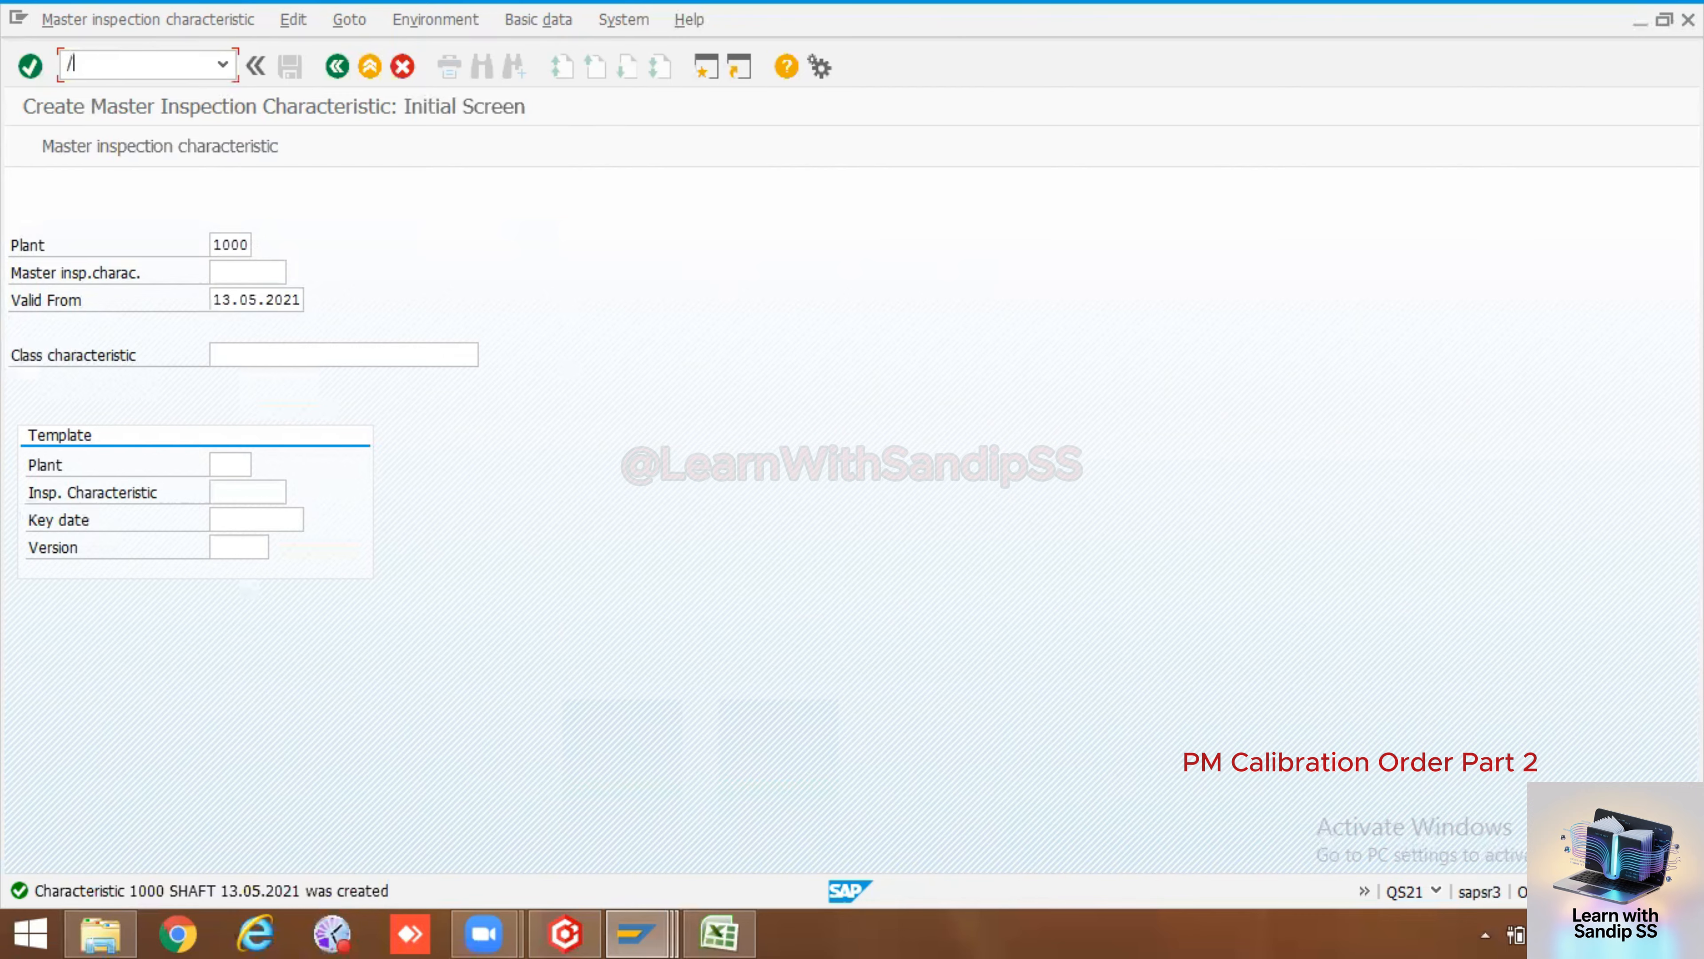
type("nia01")
key("Return")
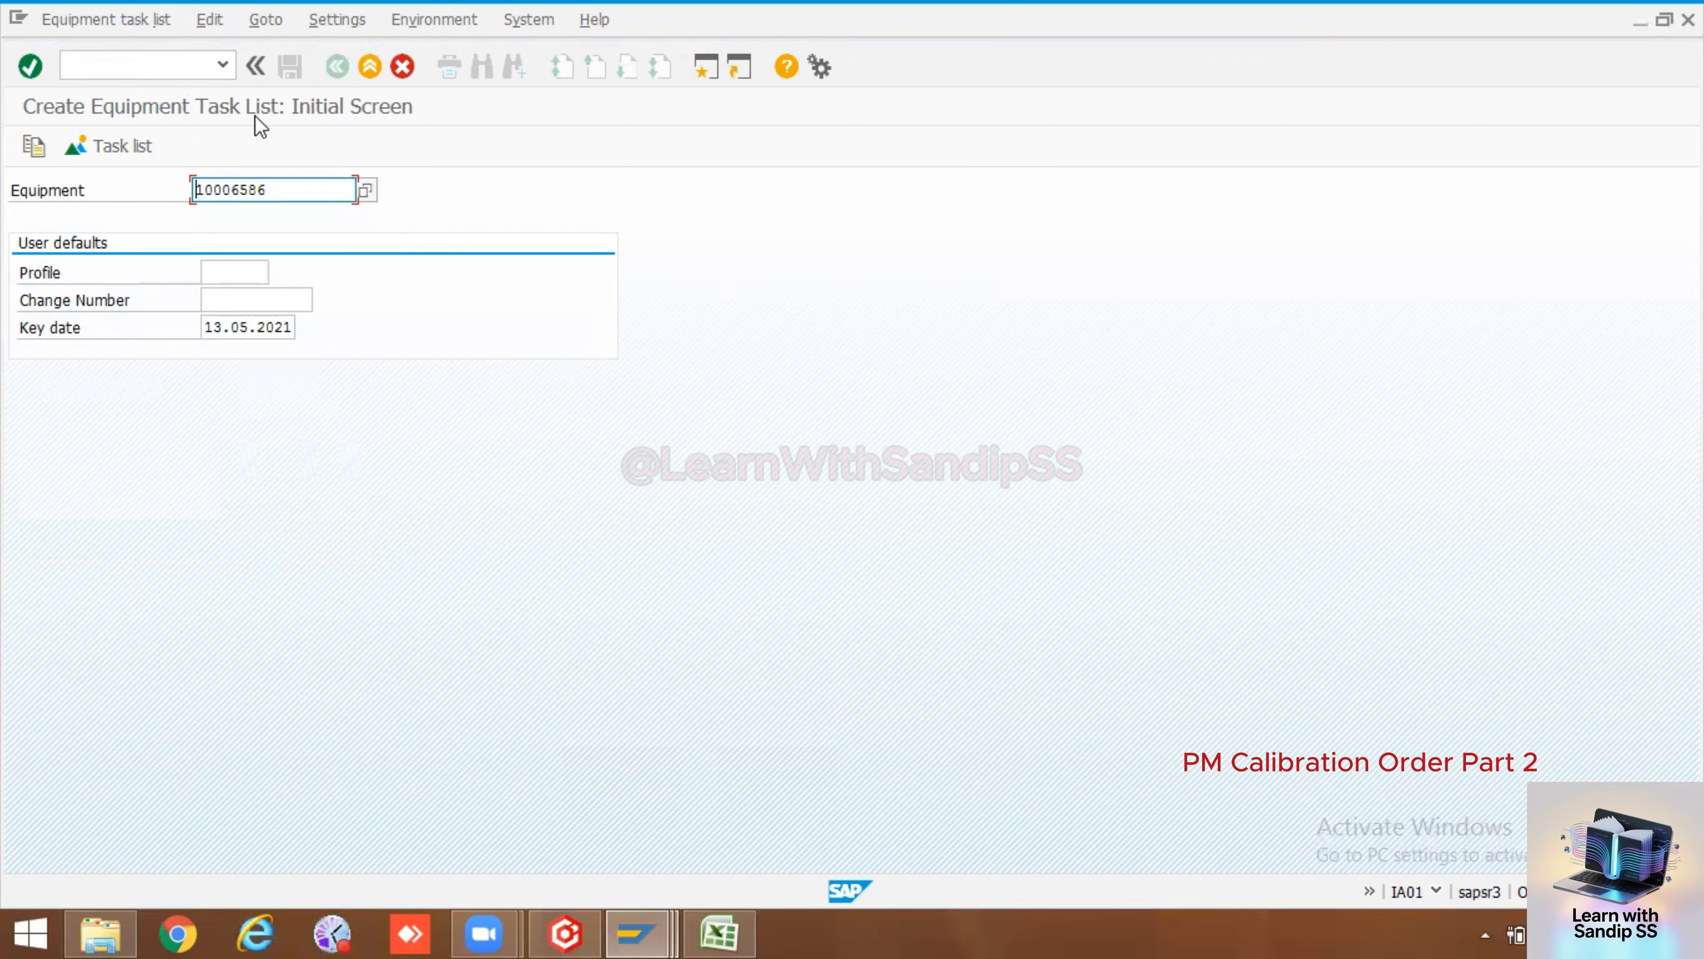
left_click(225, 272)
left_click(277, 271)
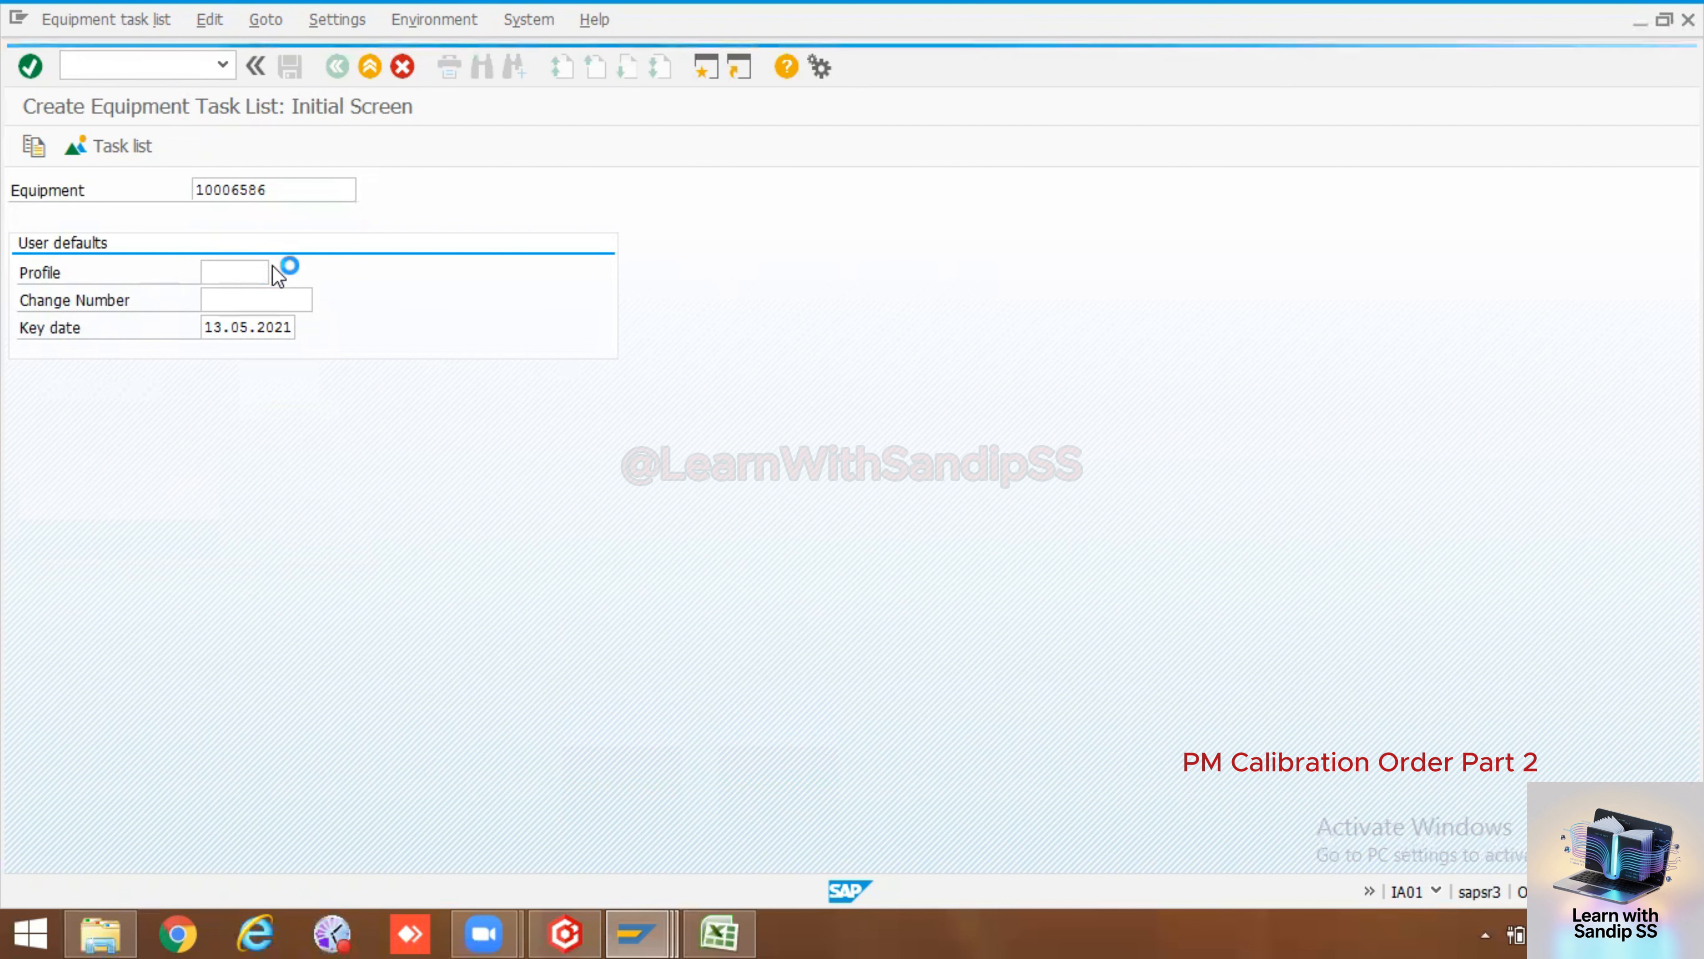
double_click(237, 290)
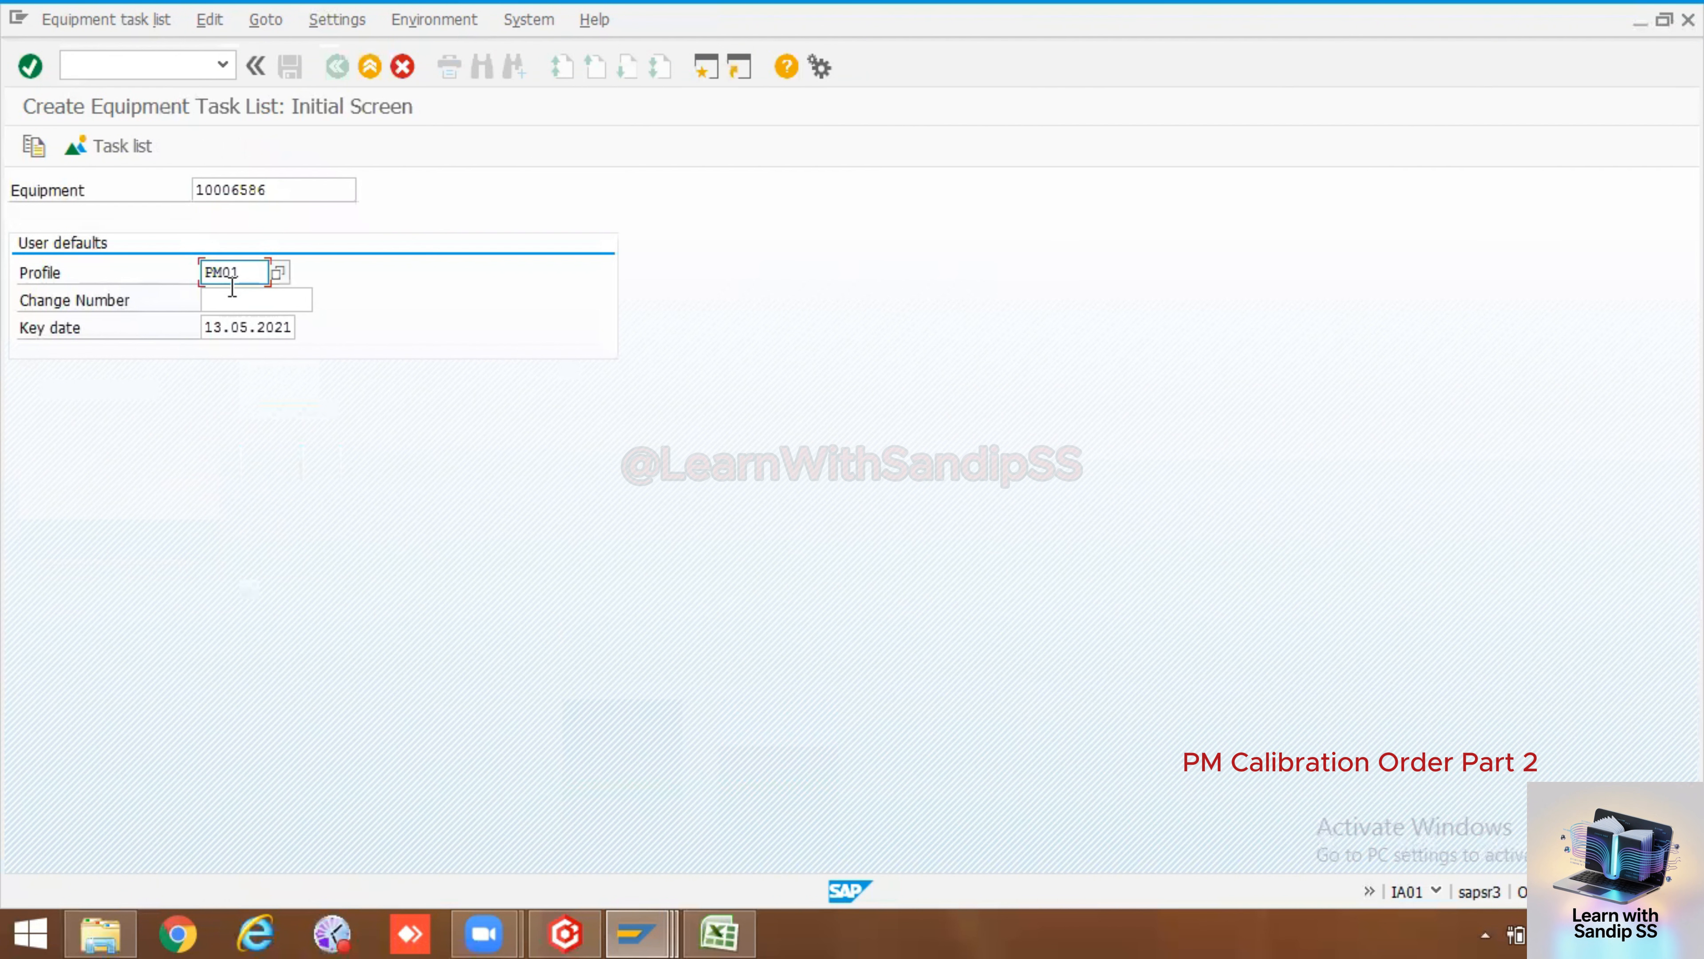
key("Return")
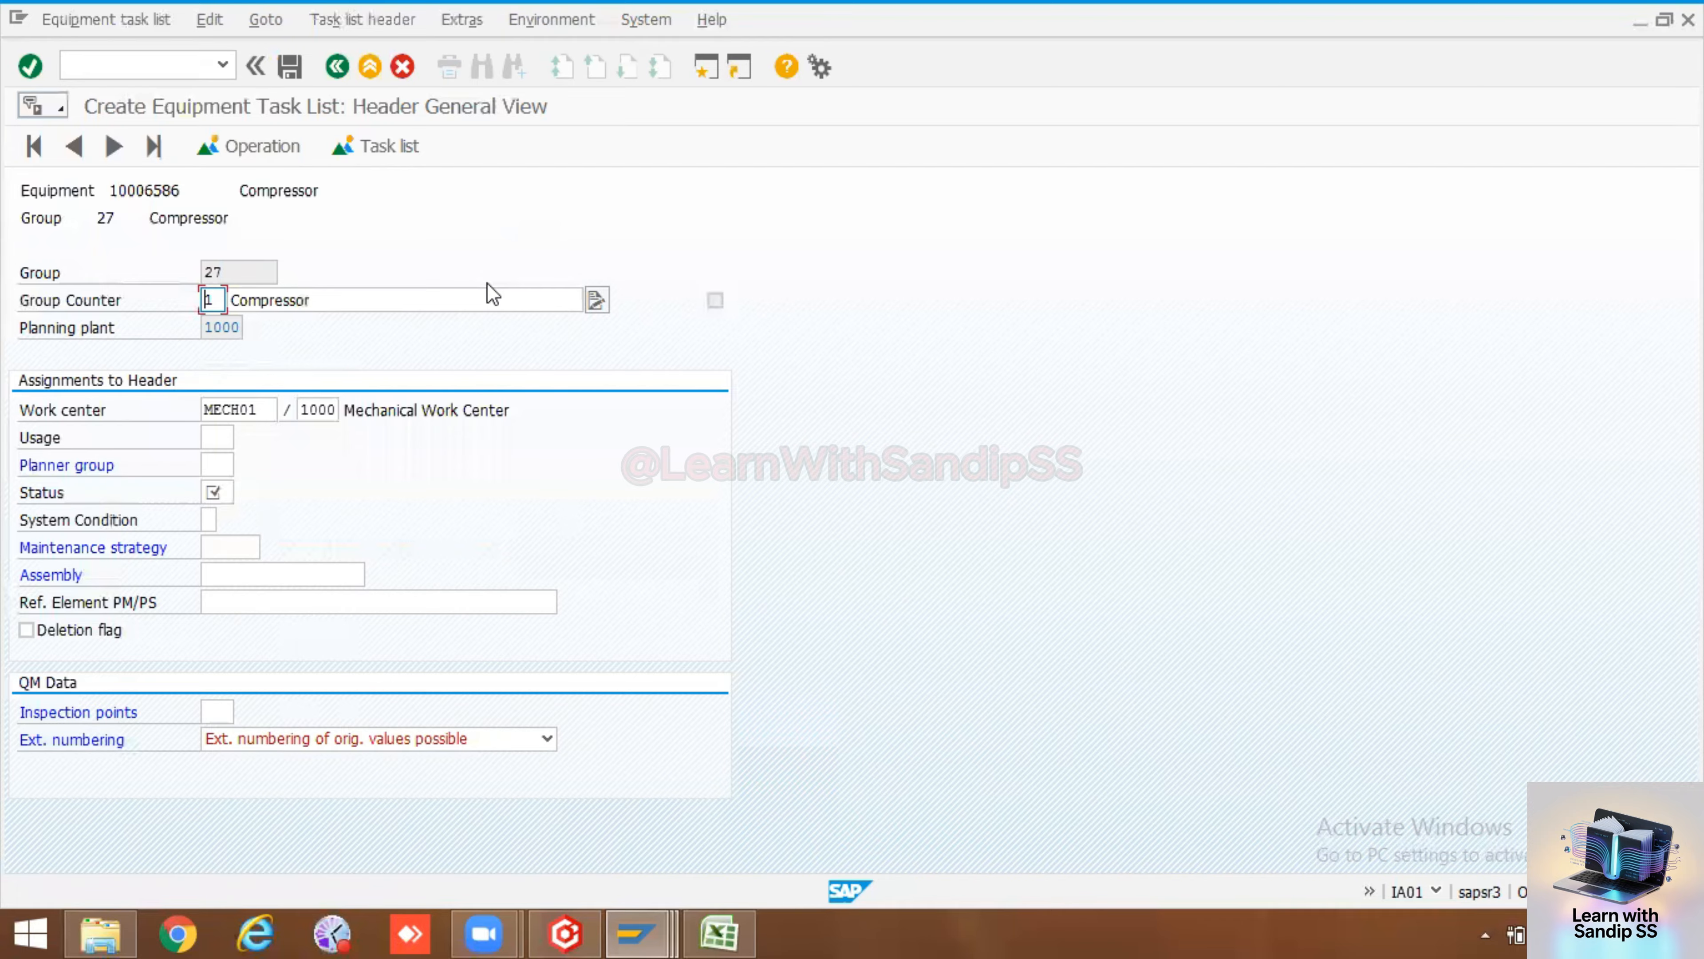
left_click(340, 301)
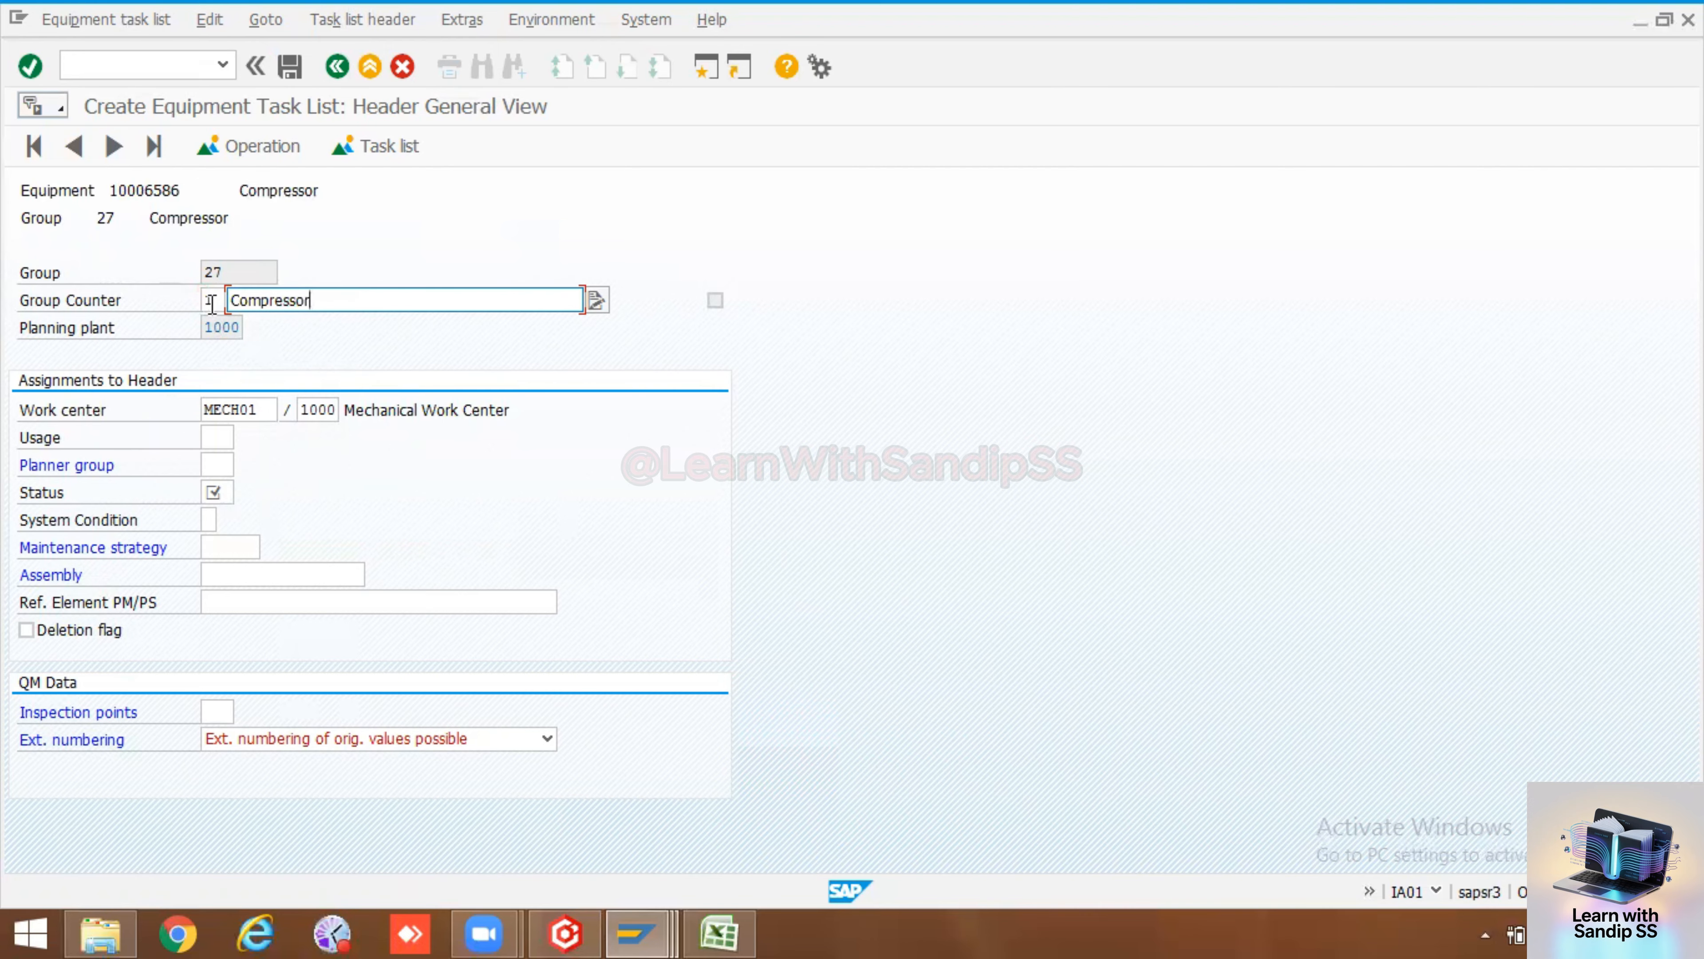
double_click(229, 270)
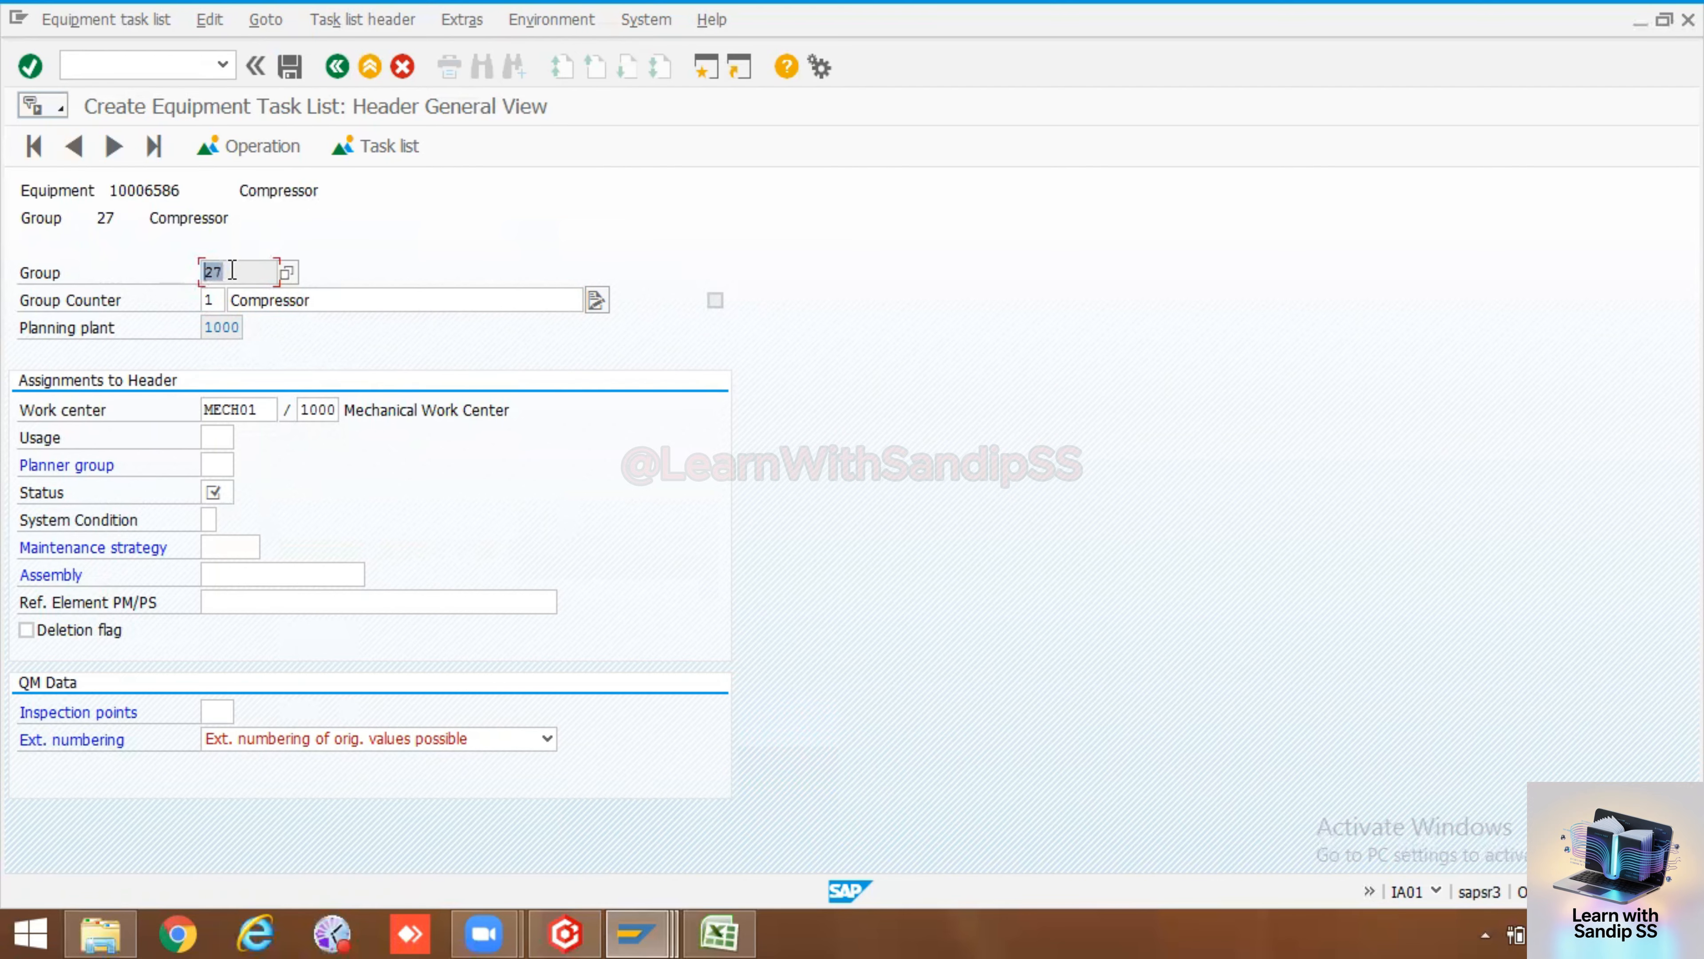
left_click_drag(232, 269, 200, 270)
Set the task list usage to 4 Plant maintenance and the planner group to 210
left_click(217, 436)
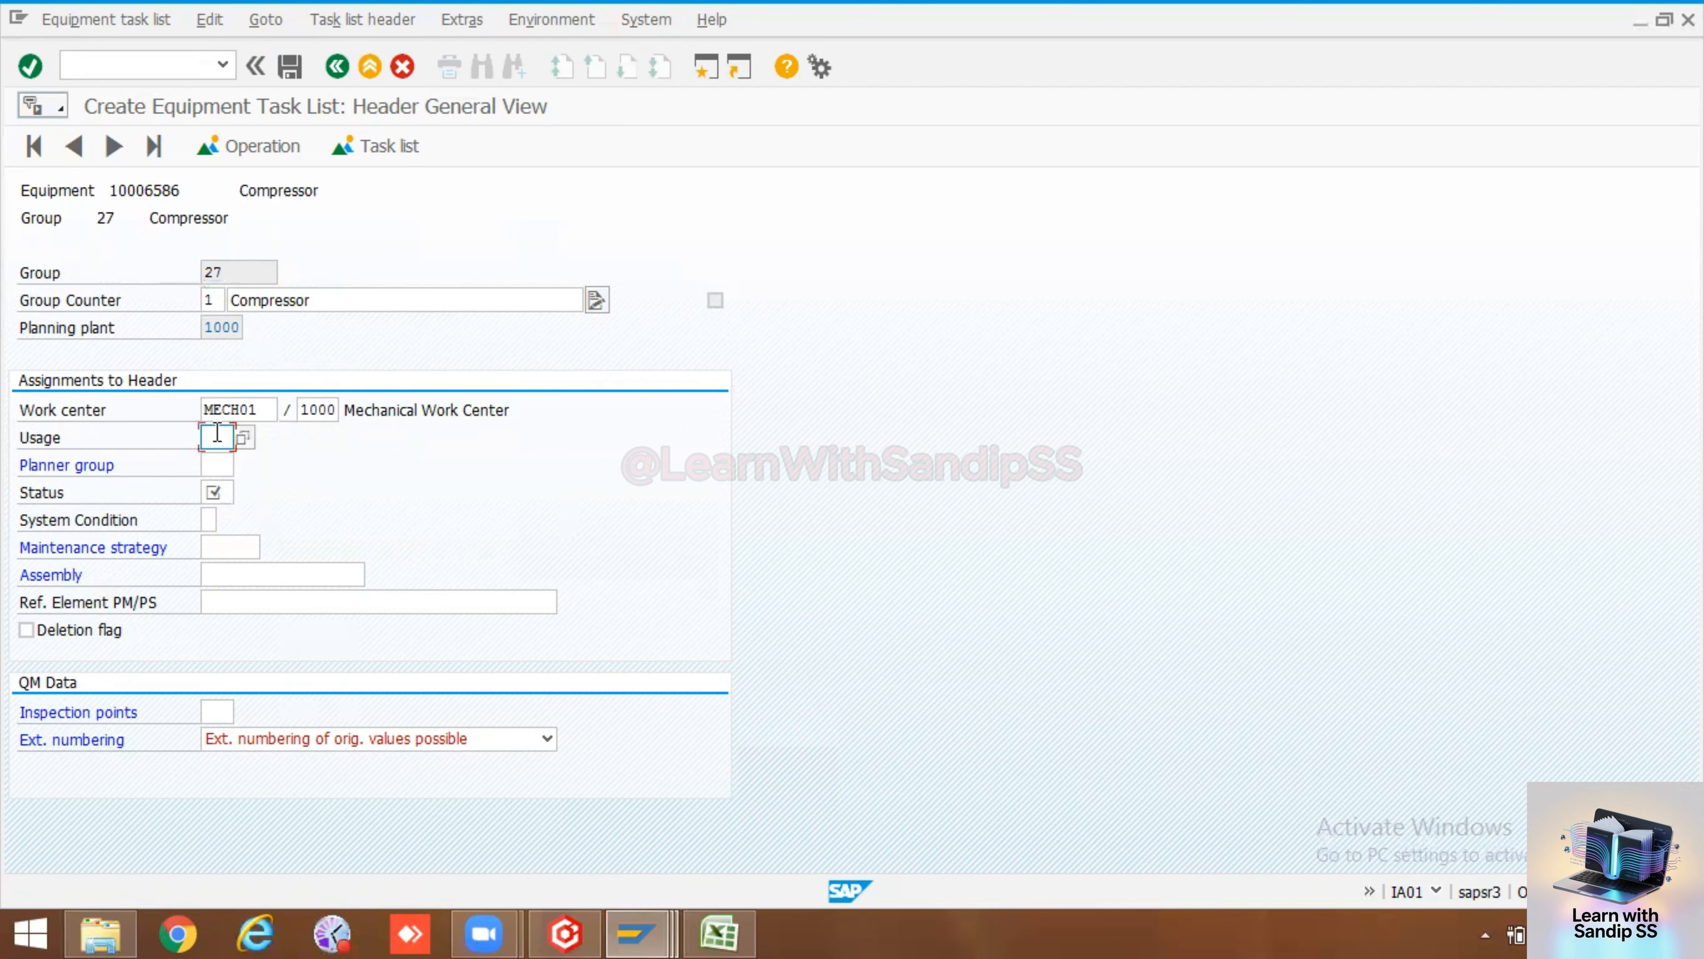
left_click(244, 439)
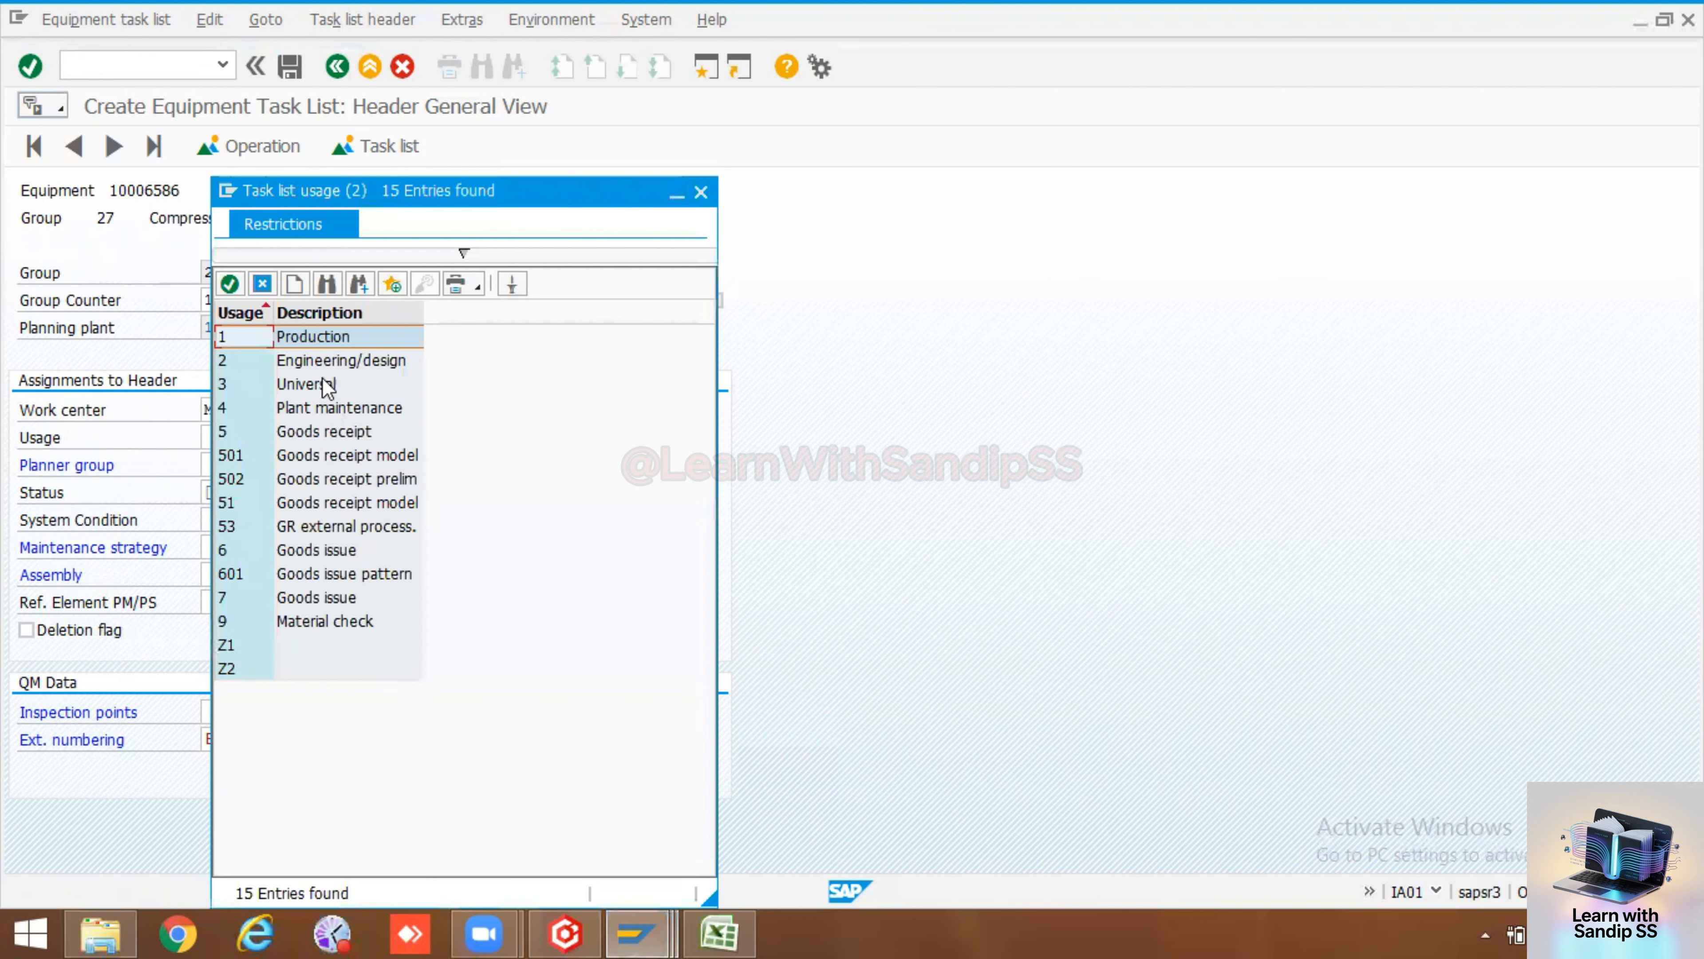
double_click(221, 407)
left_click(222, 464)
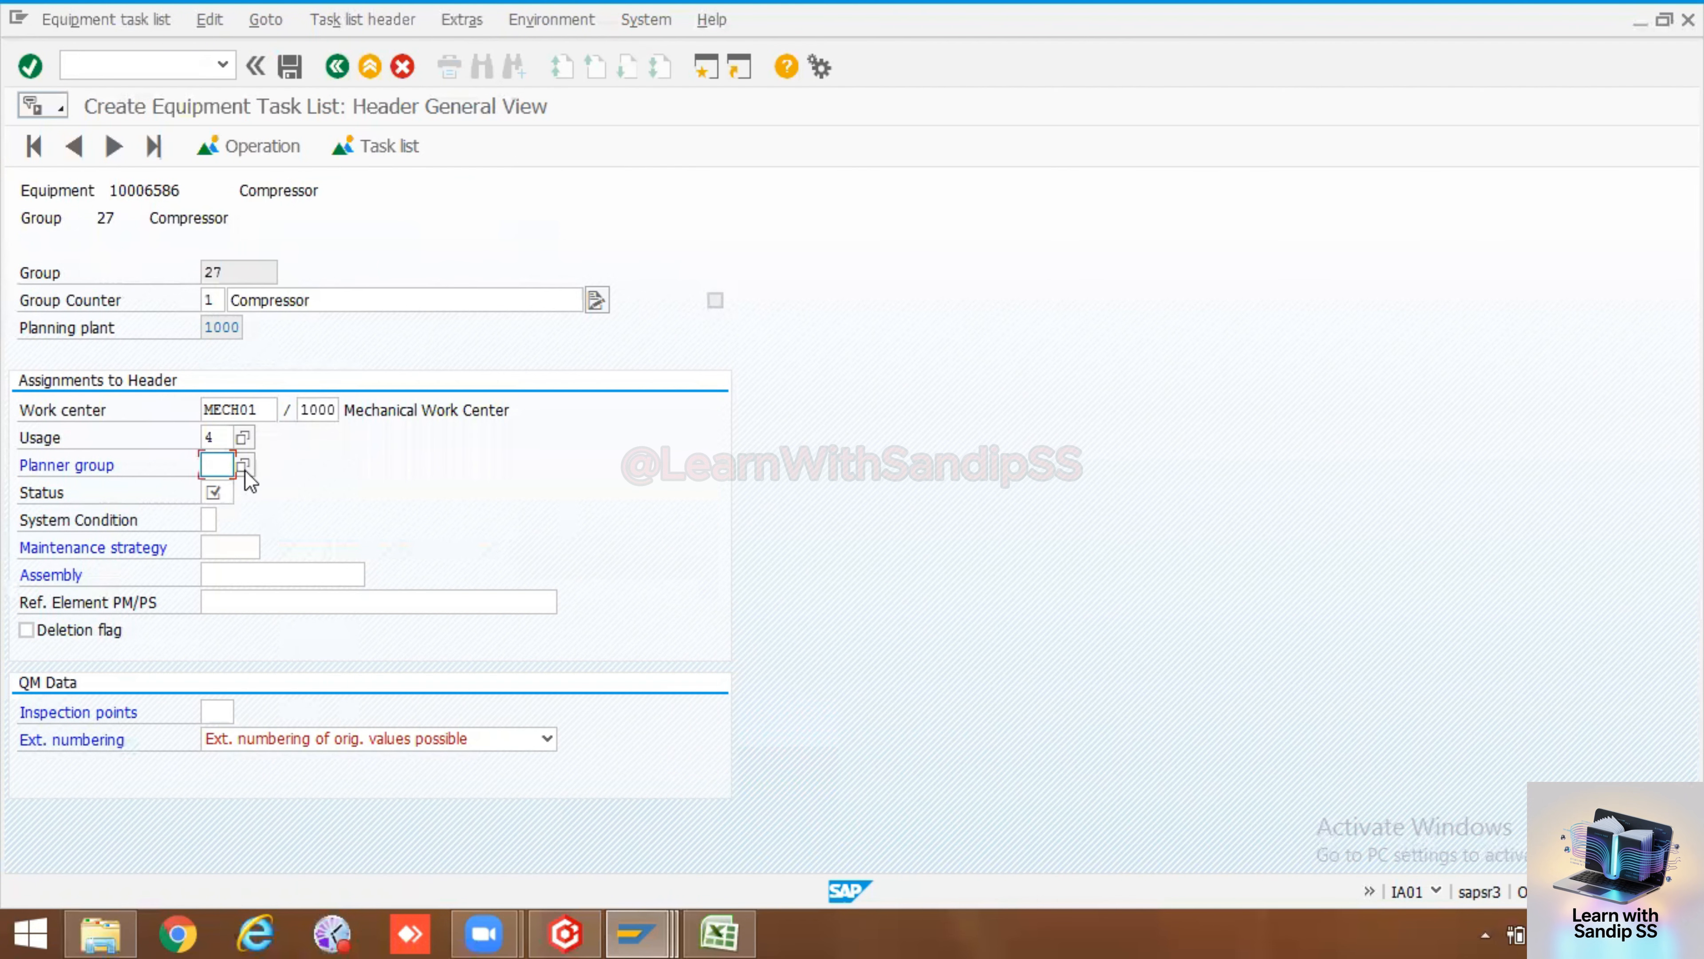
left_click(245, 465)
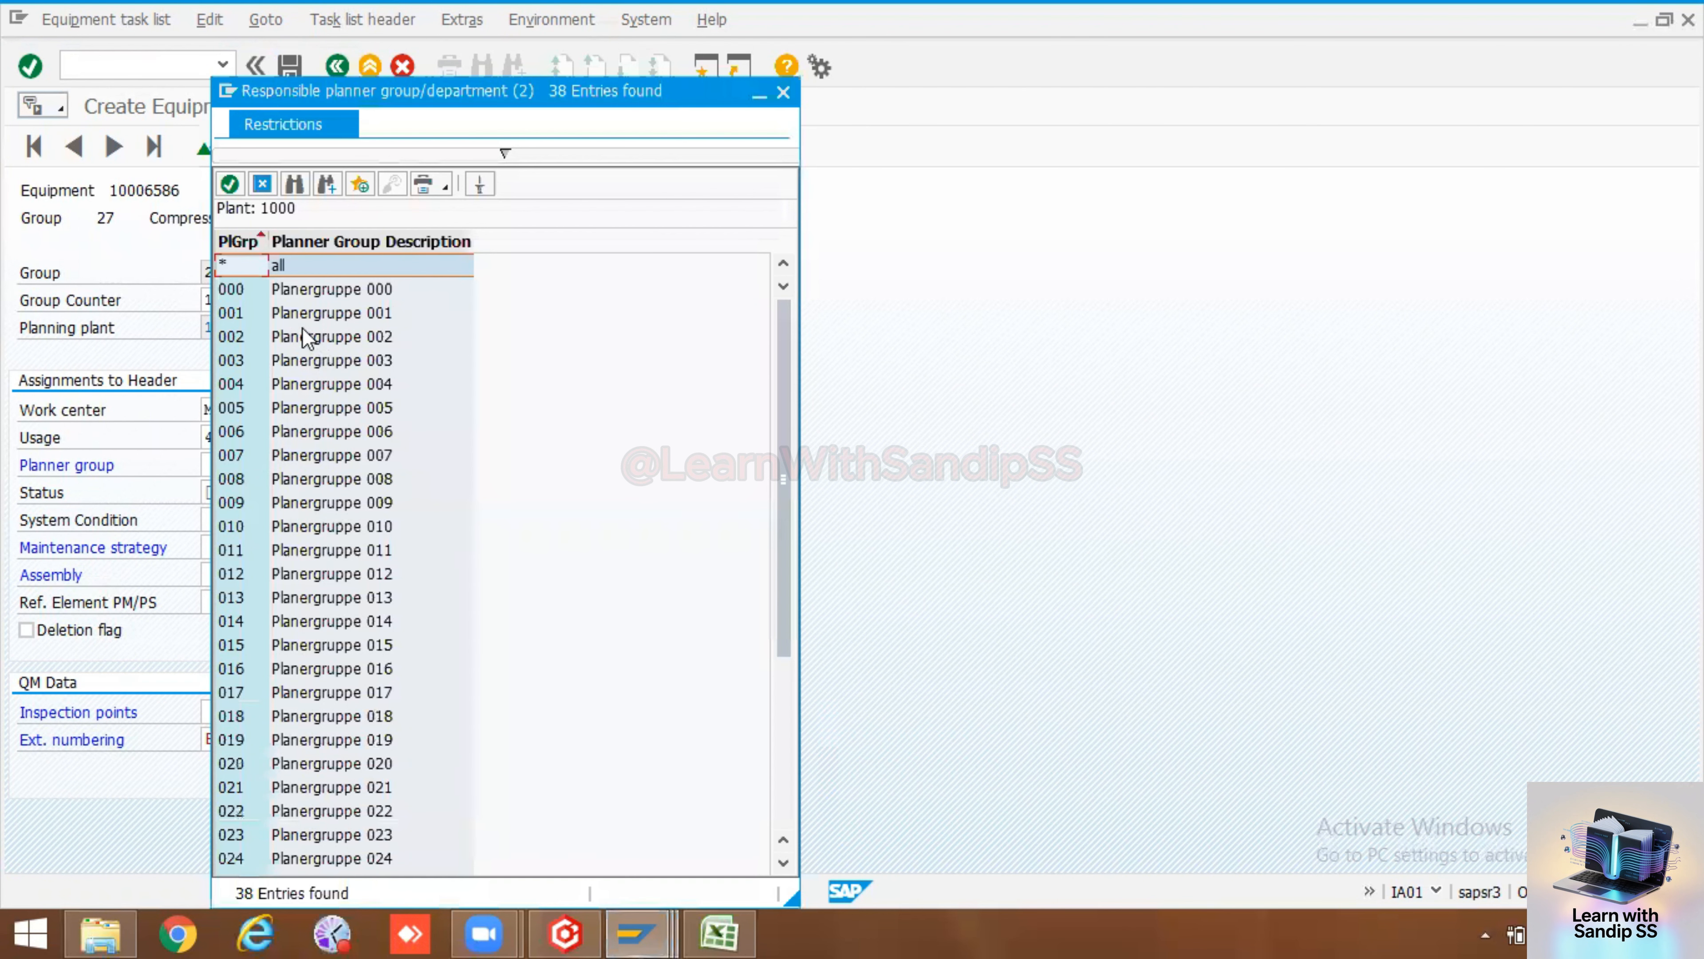
scroll(329, 597, "down", 4)
double_click(232, 811)
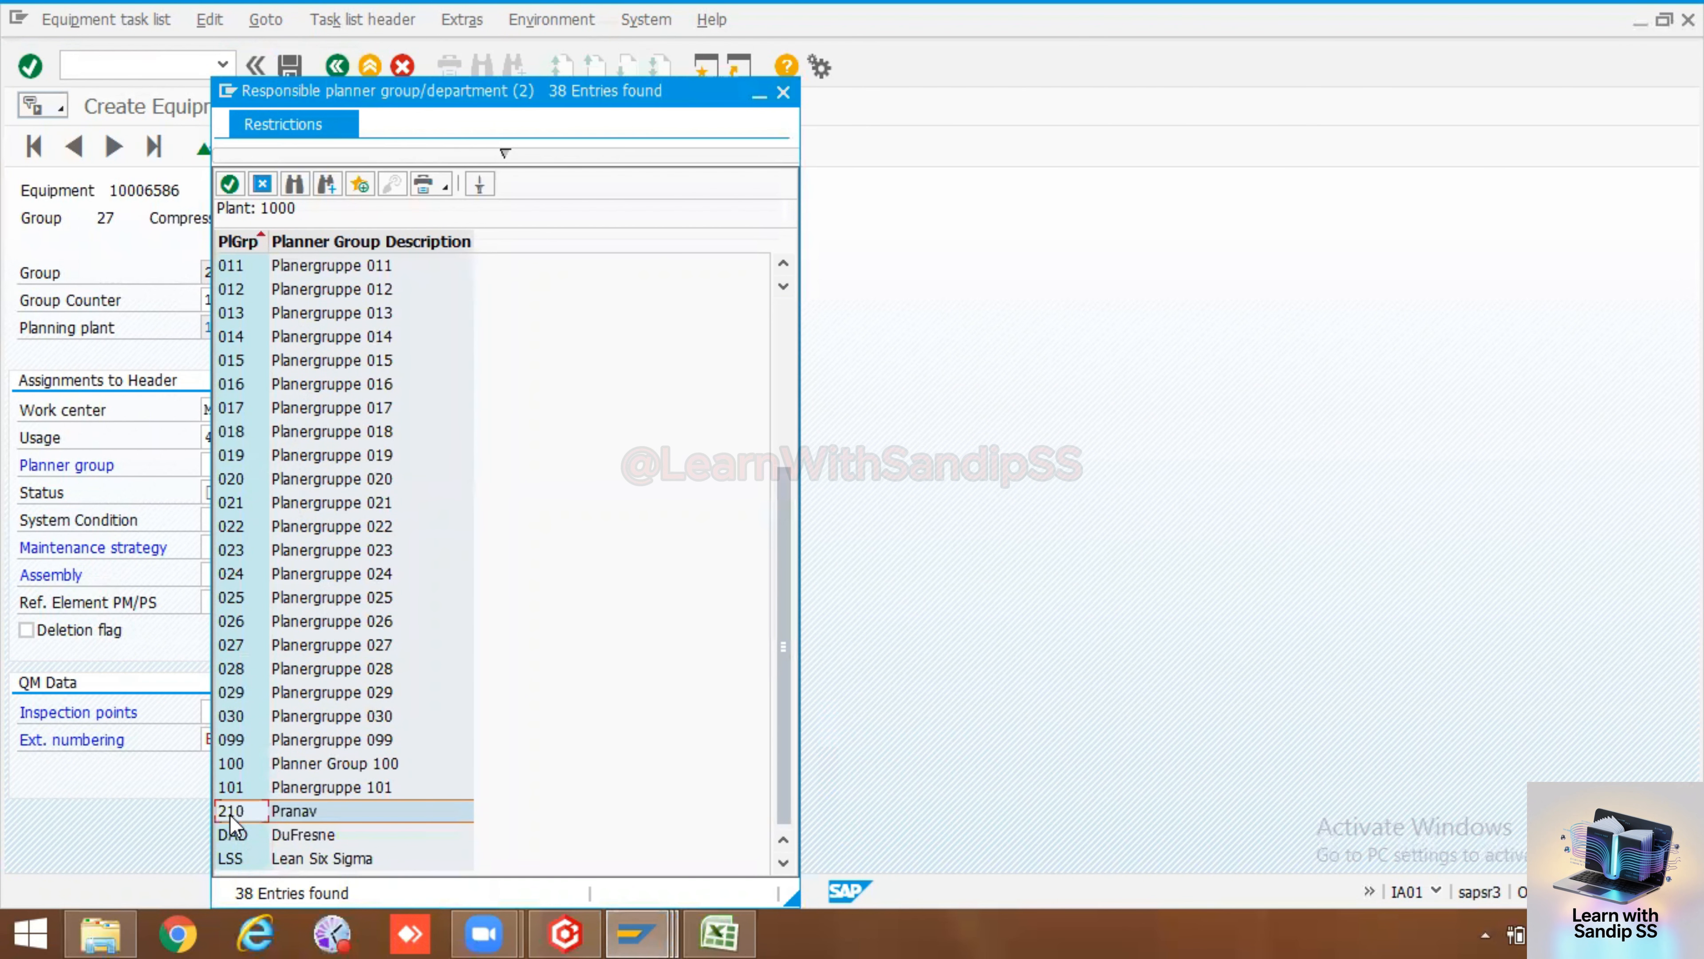
Set the task list status to 4 Released (general) and the system condition to 0 not in operation
left_click(227, 489)
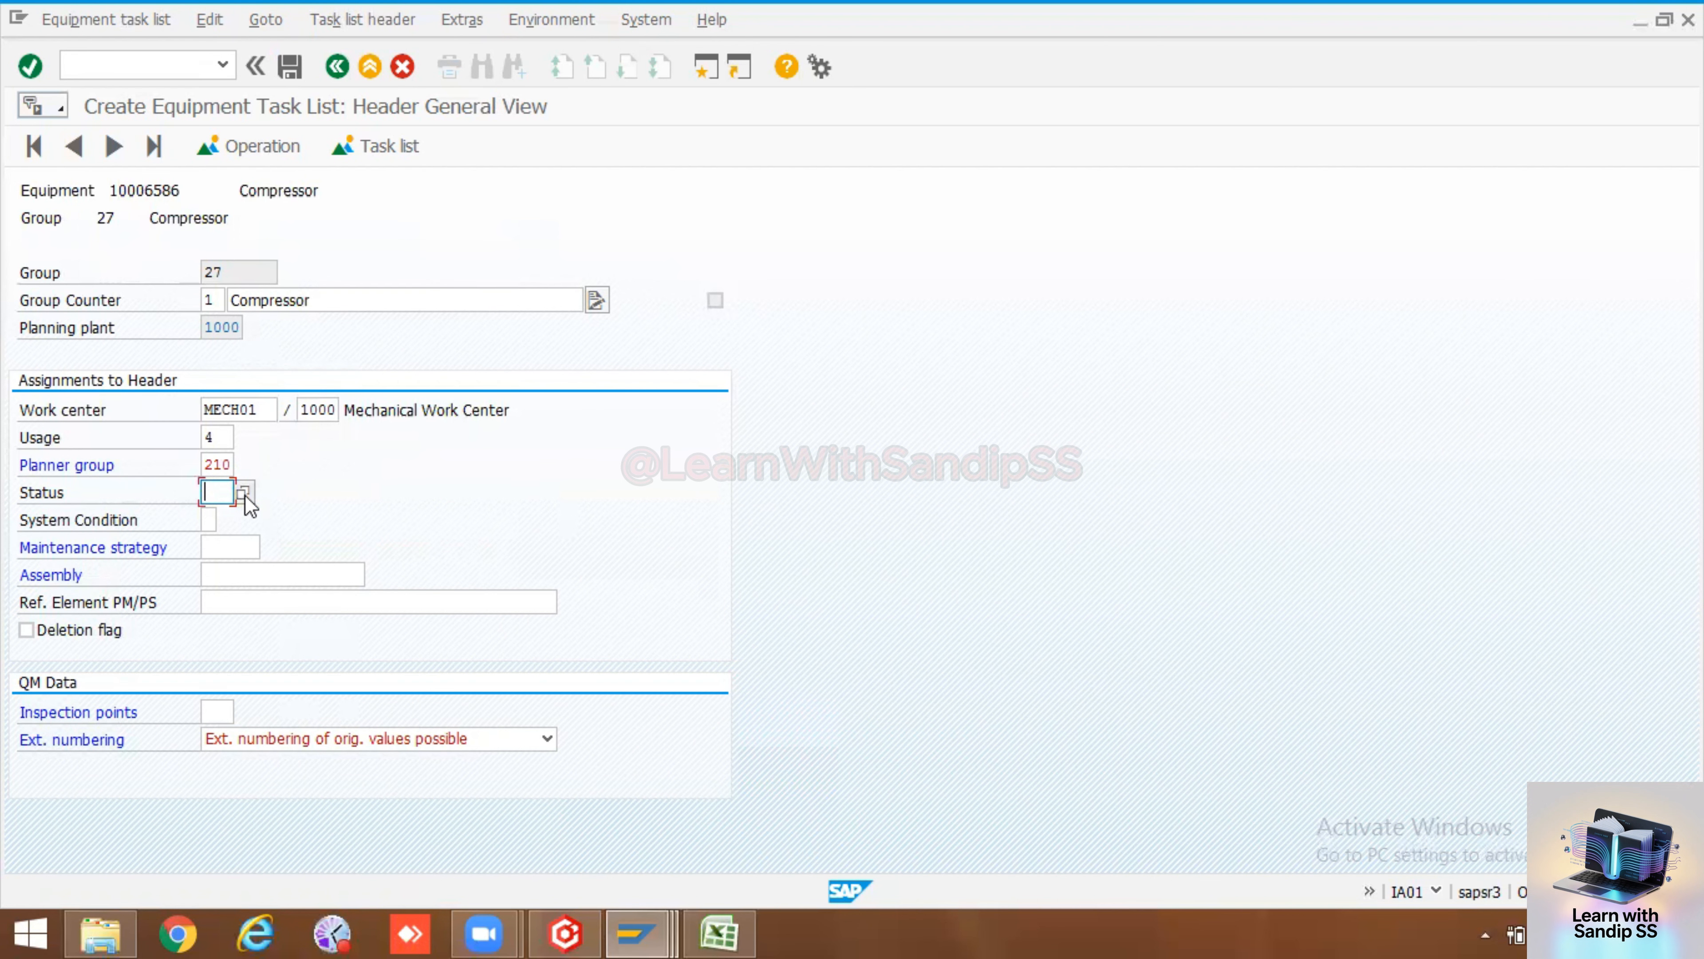
key("F4")
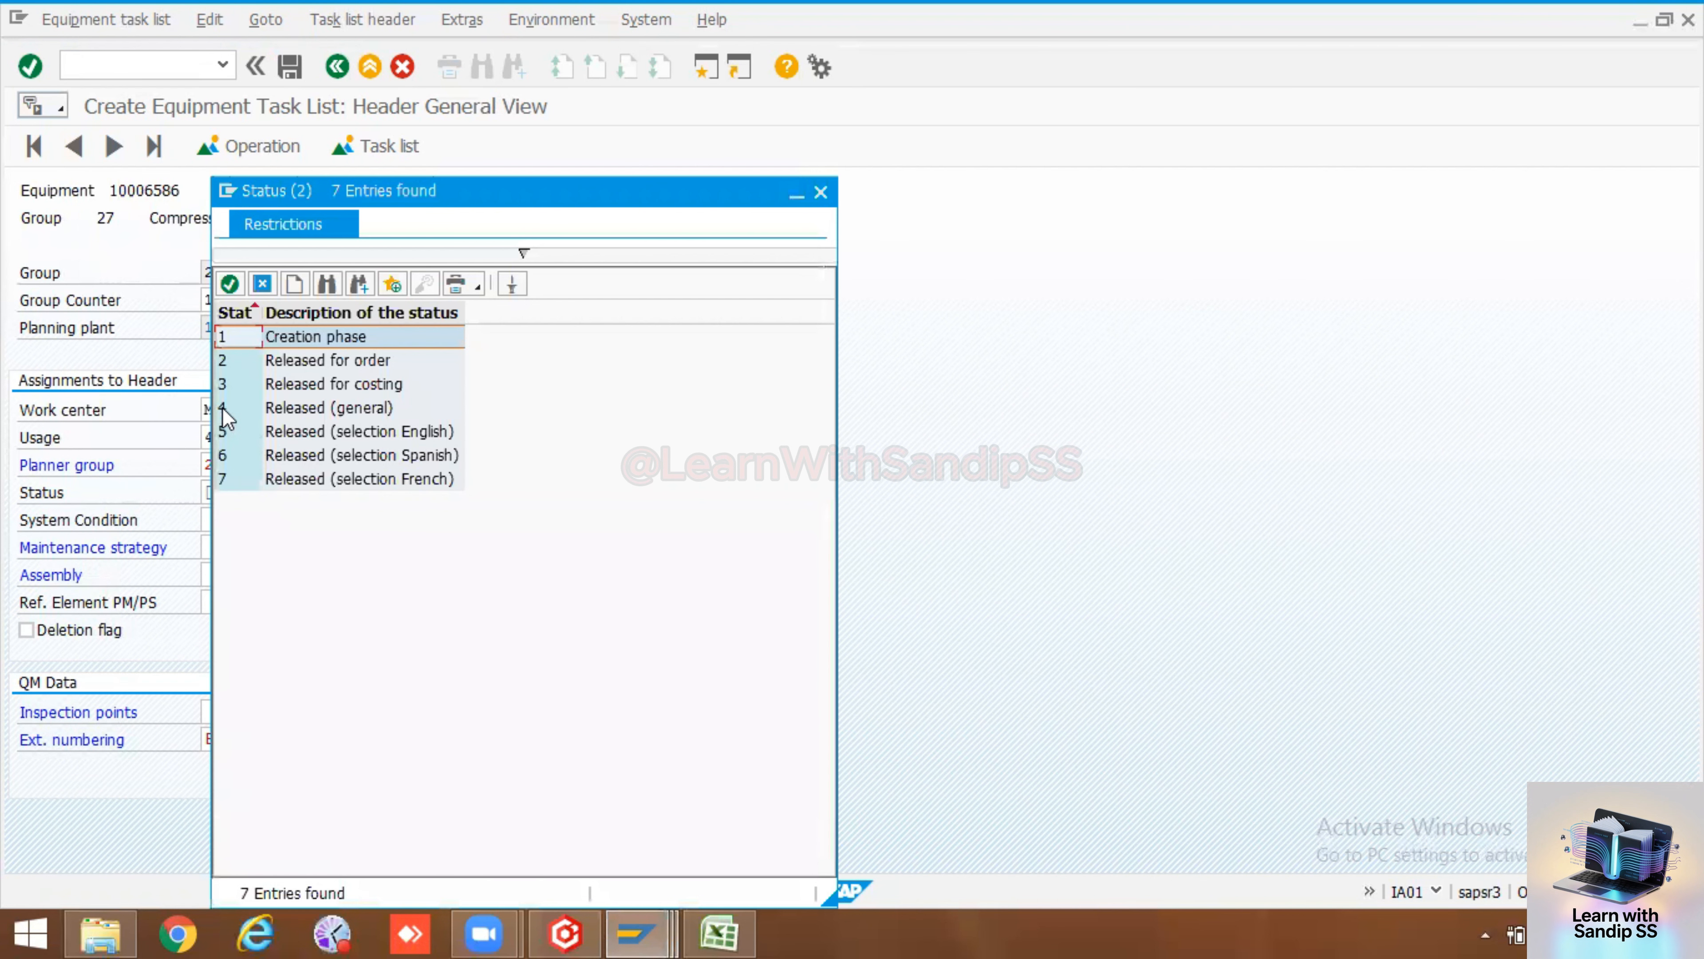
double_click(227, 427)
left_click(213, 521)
left_click(226, 518)
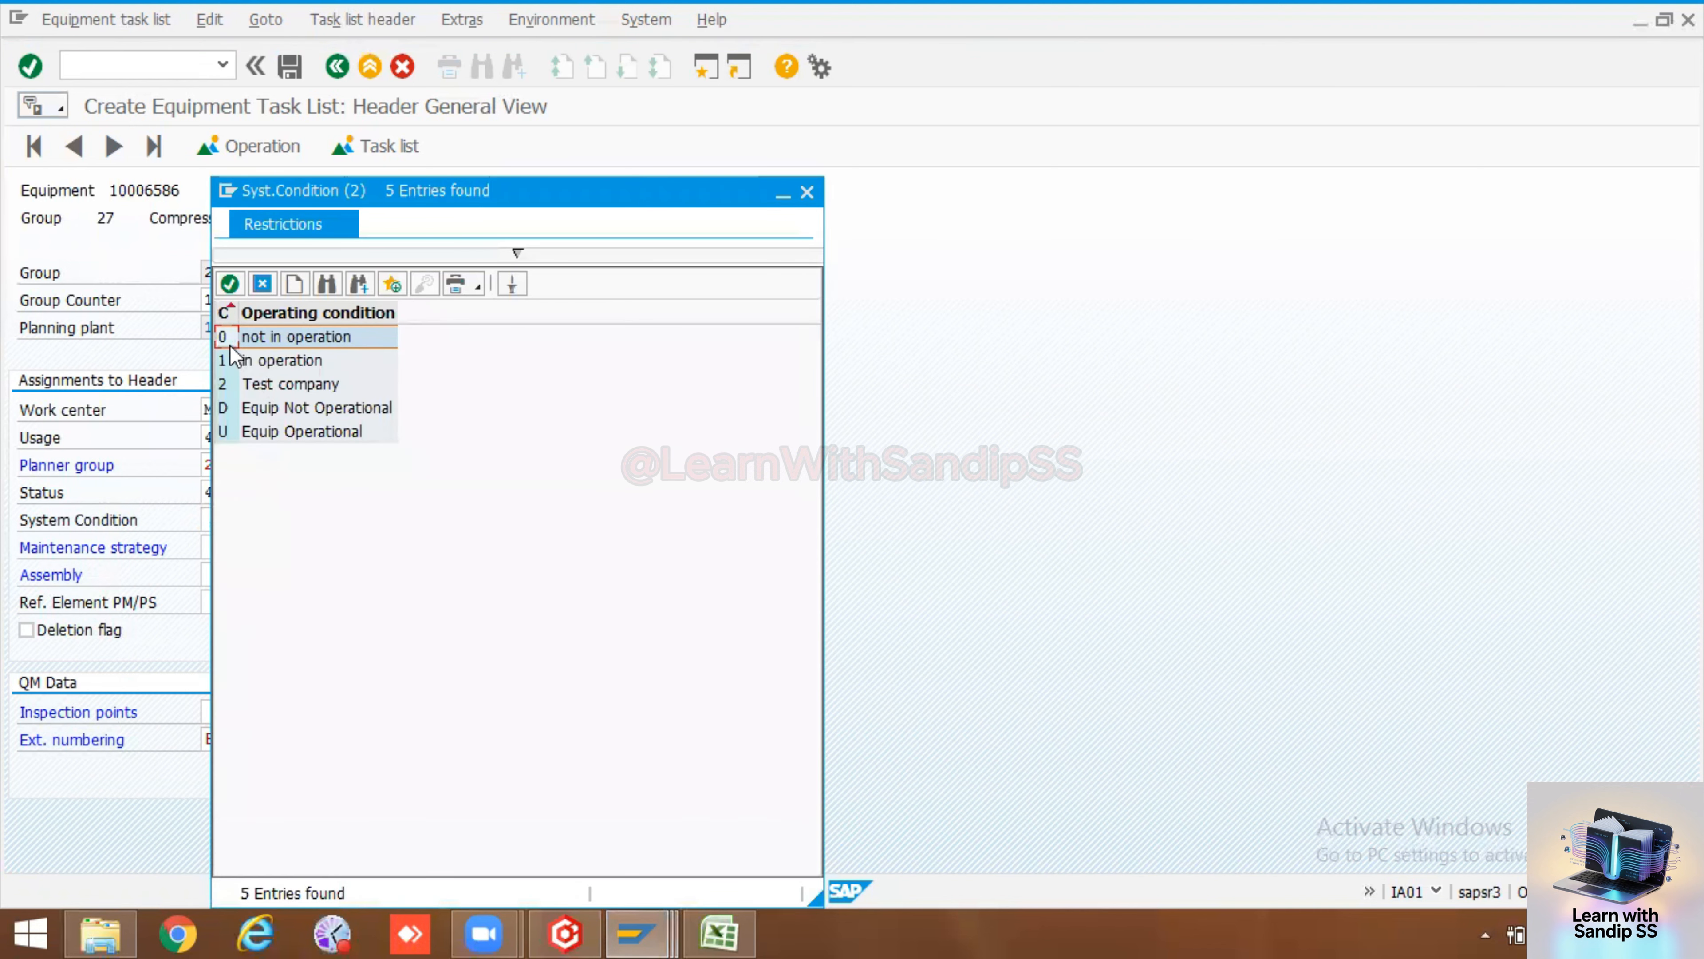
double_click(227, 338)
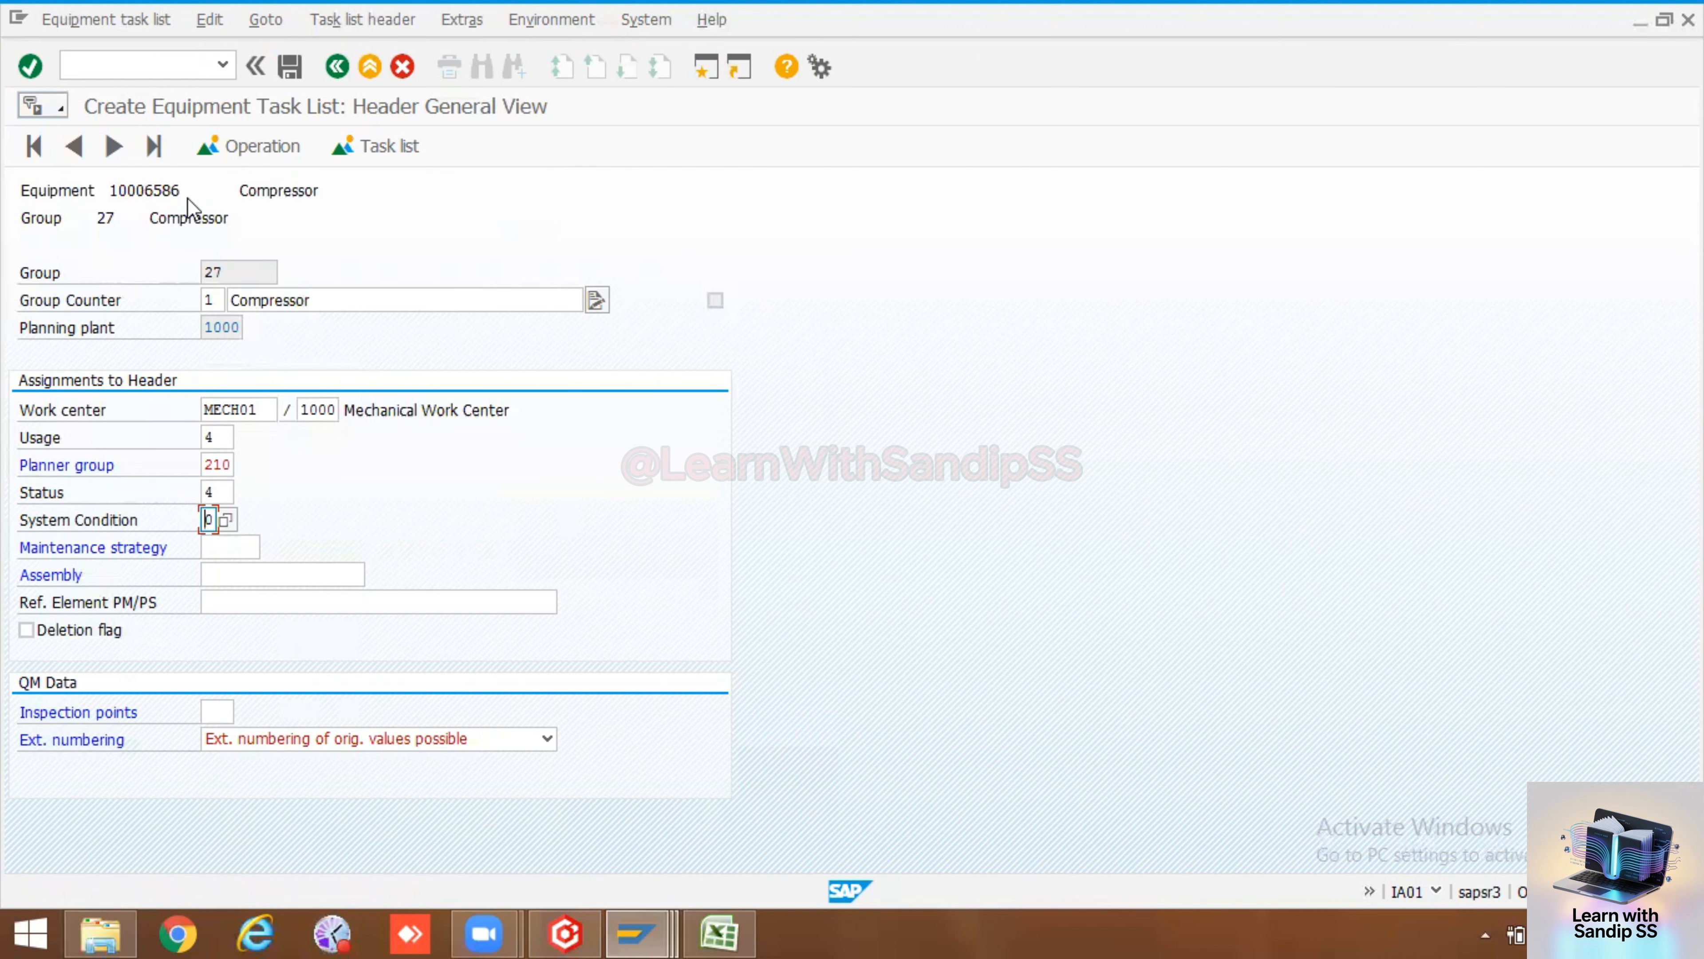
Assign maintenance strategy TAI_TB and inspection point identification 300 Inspection of equipment in the header
left_click(257, 550)
left_click(270, 547)
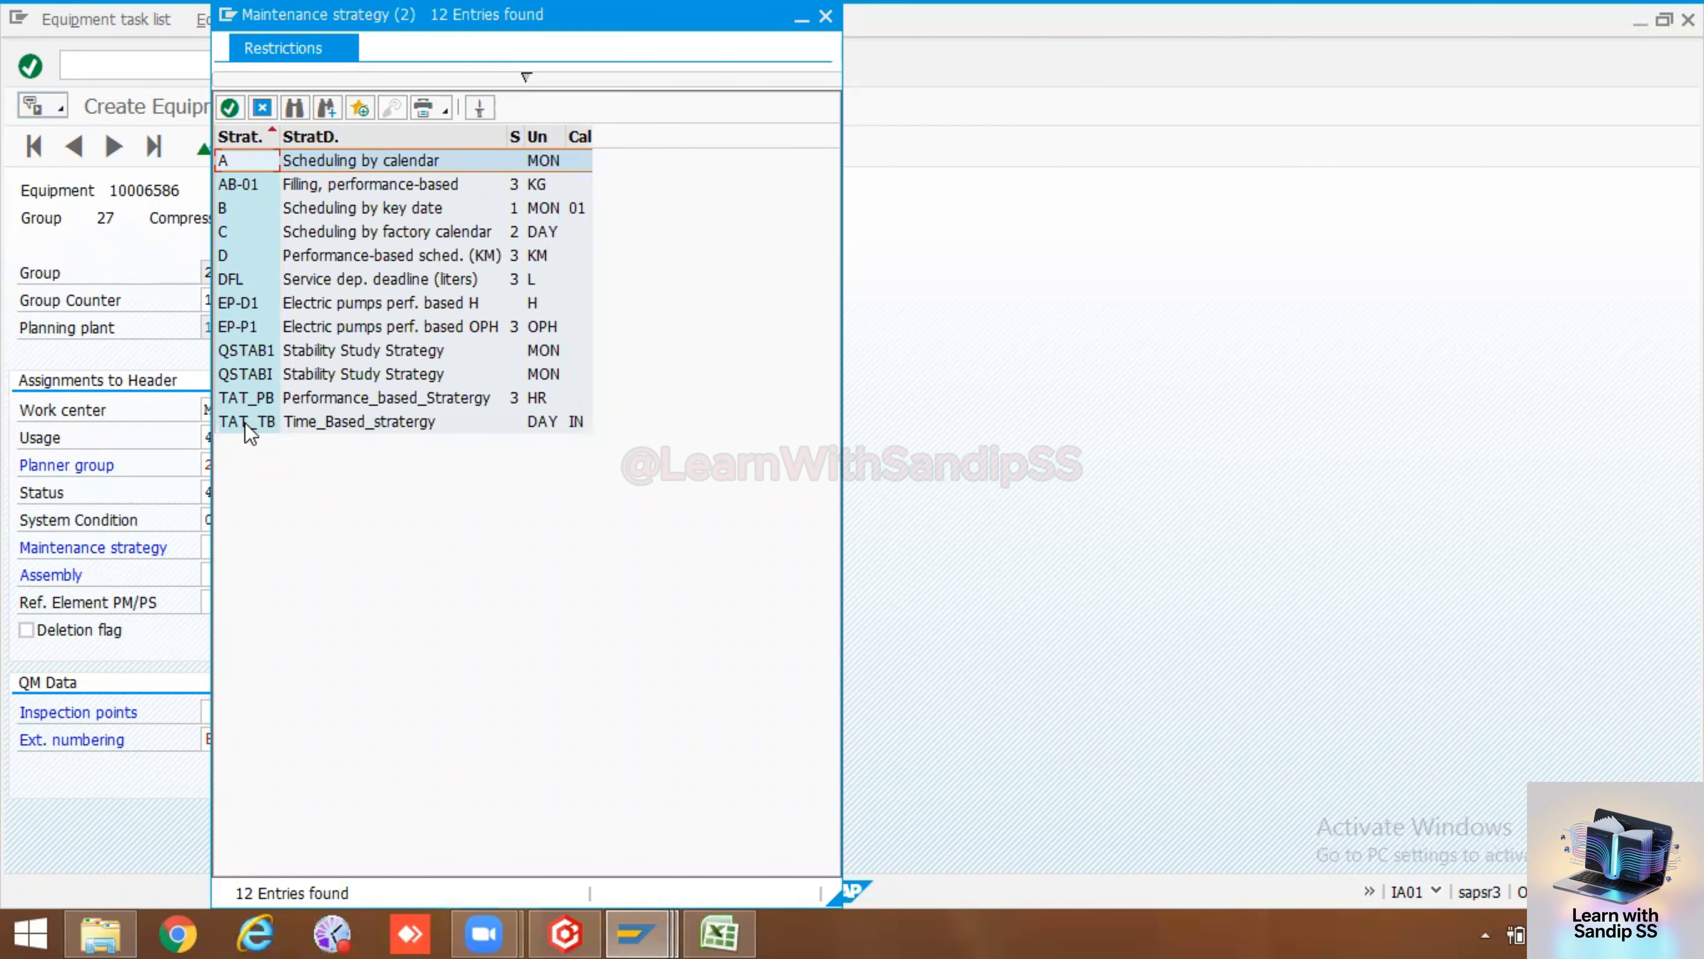
double_click(245, 422)
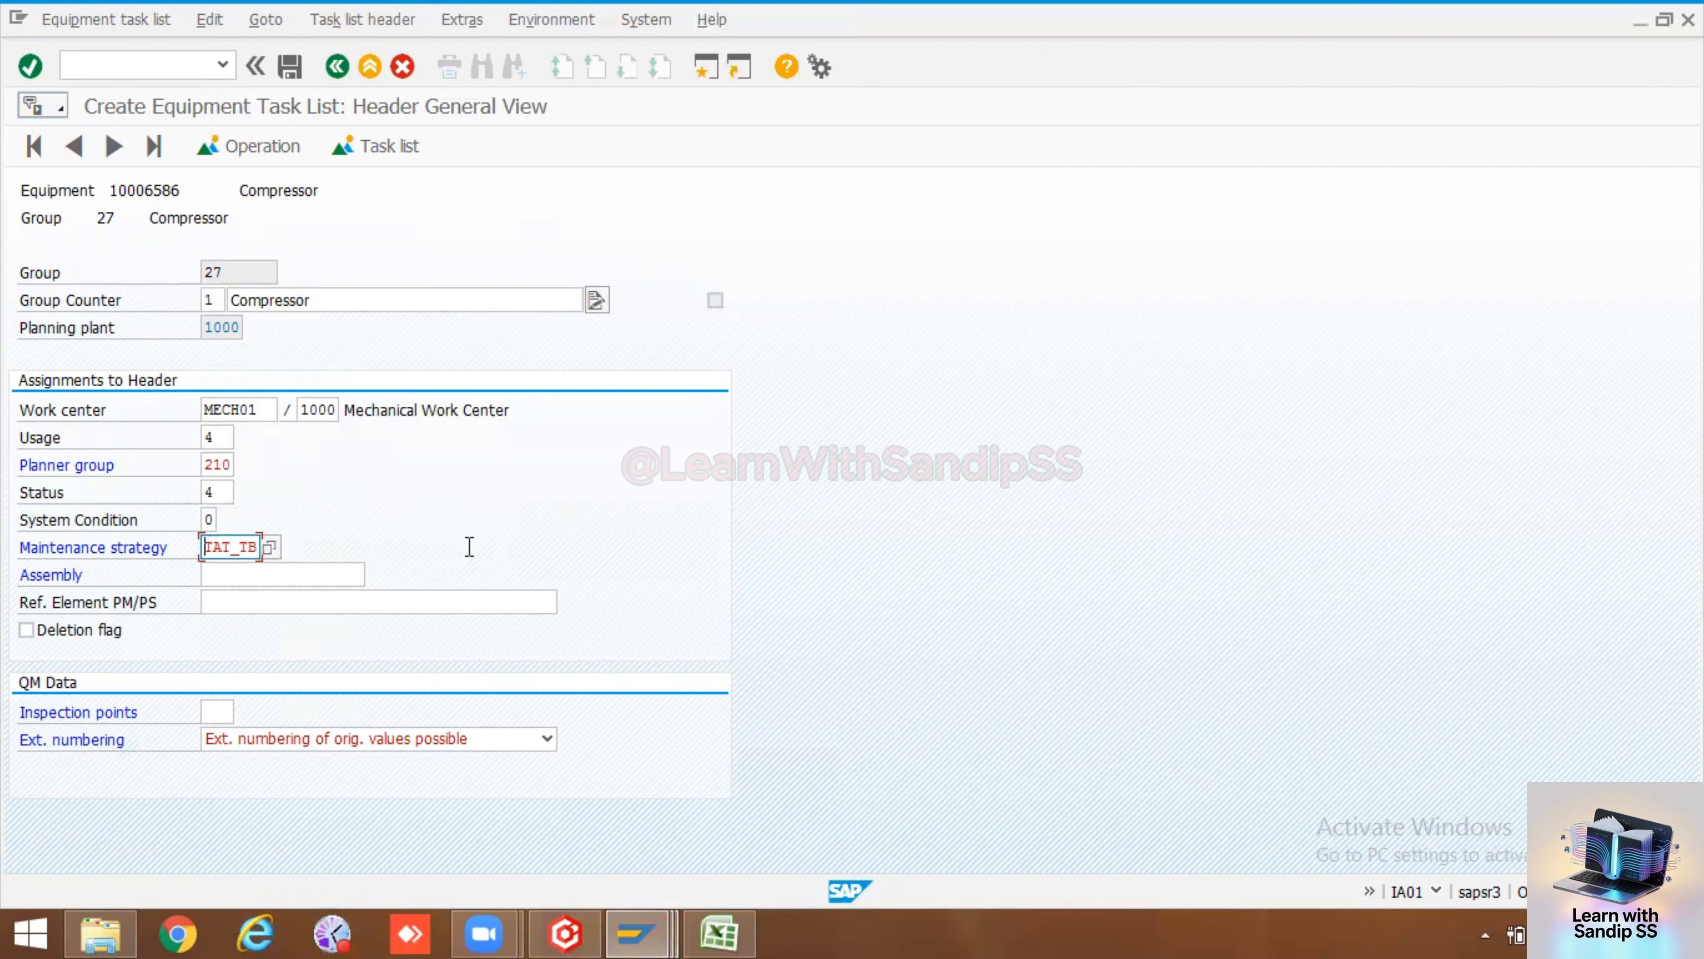
key("Return")
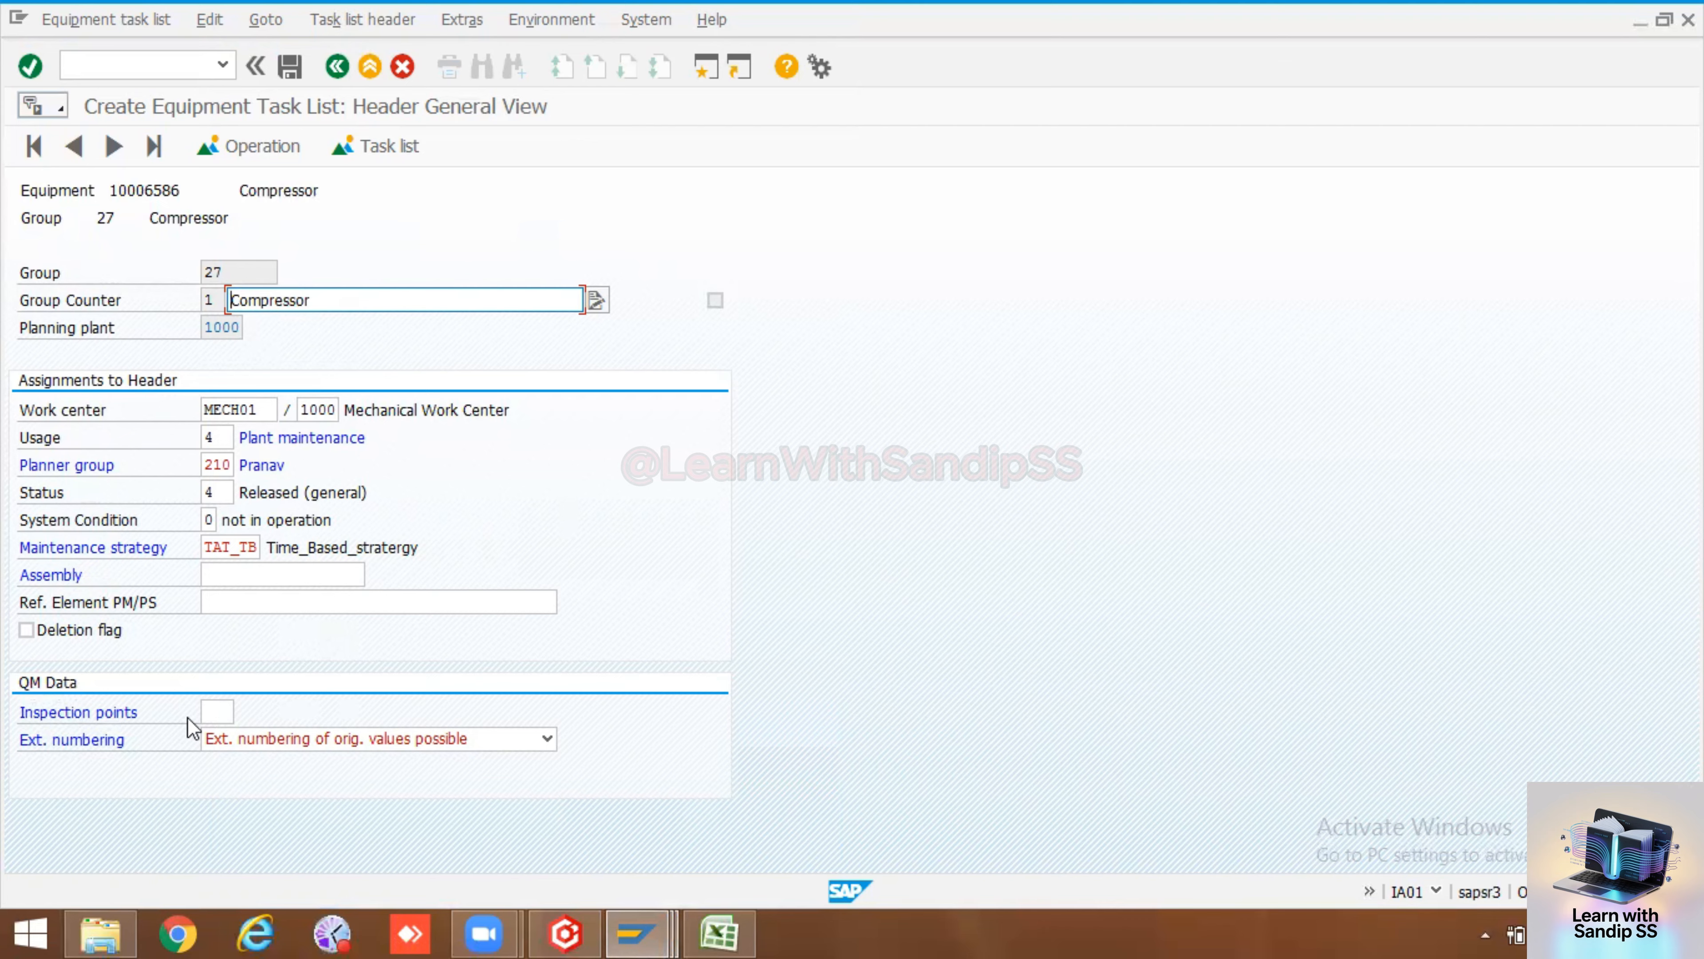
left_click(210, 710)
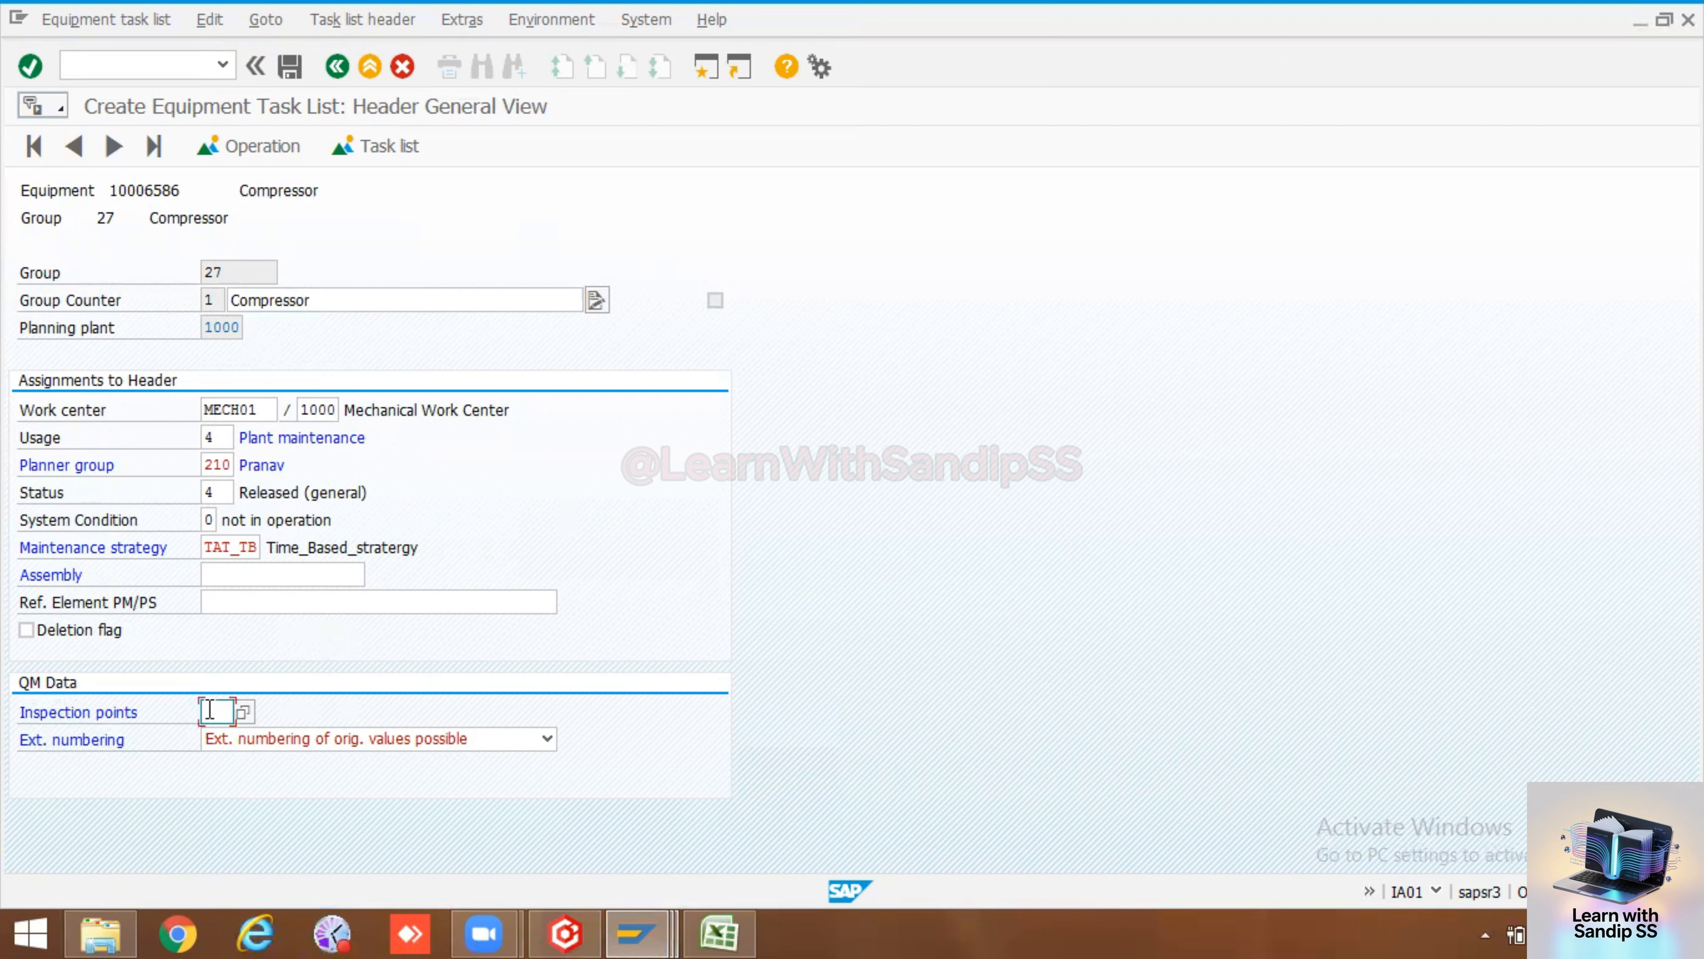
left_click(245, 713)
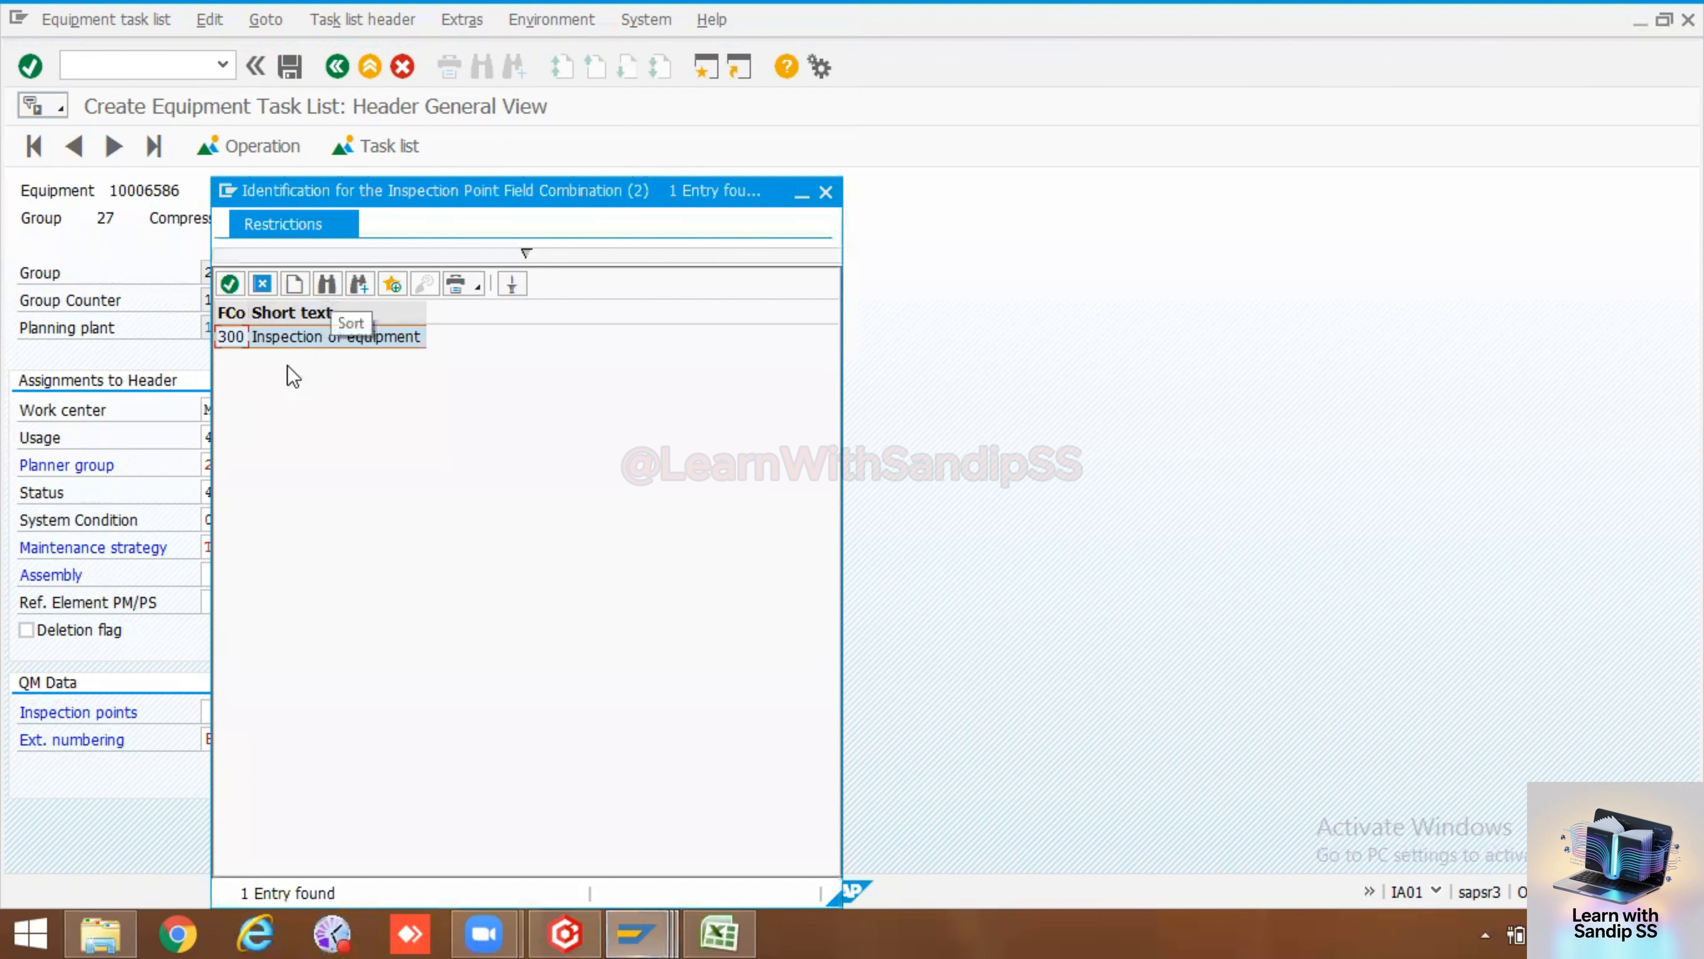
double_click(228, 335)
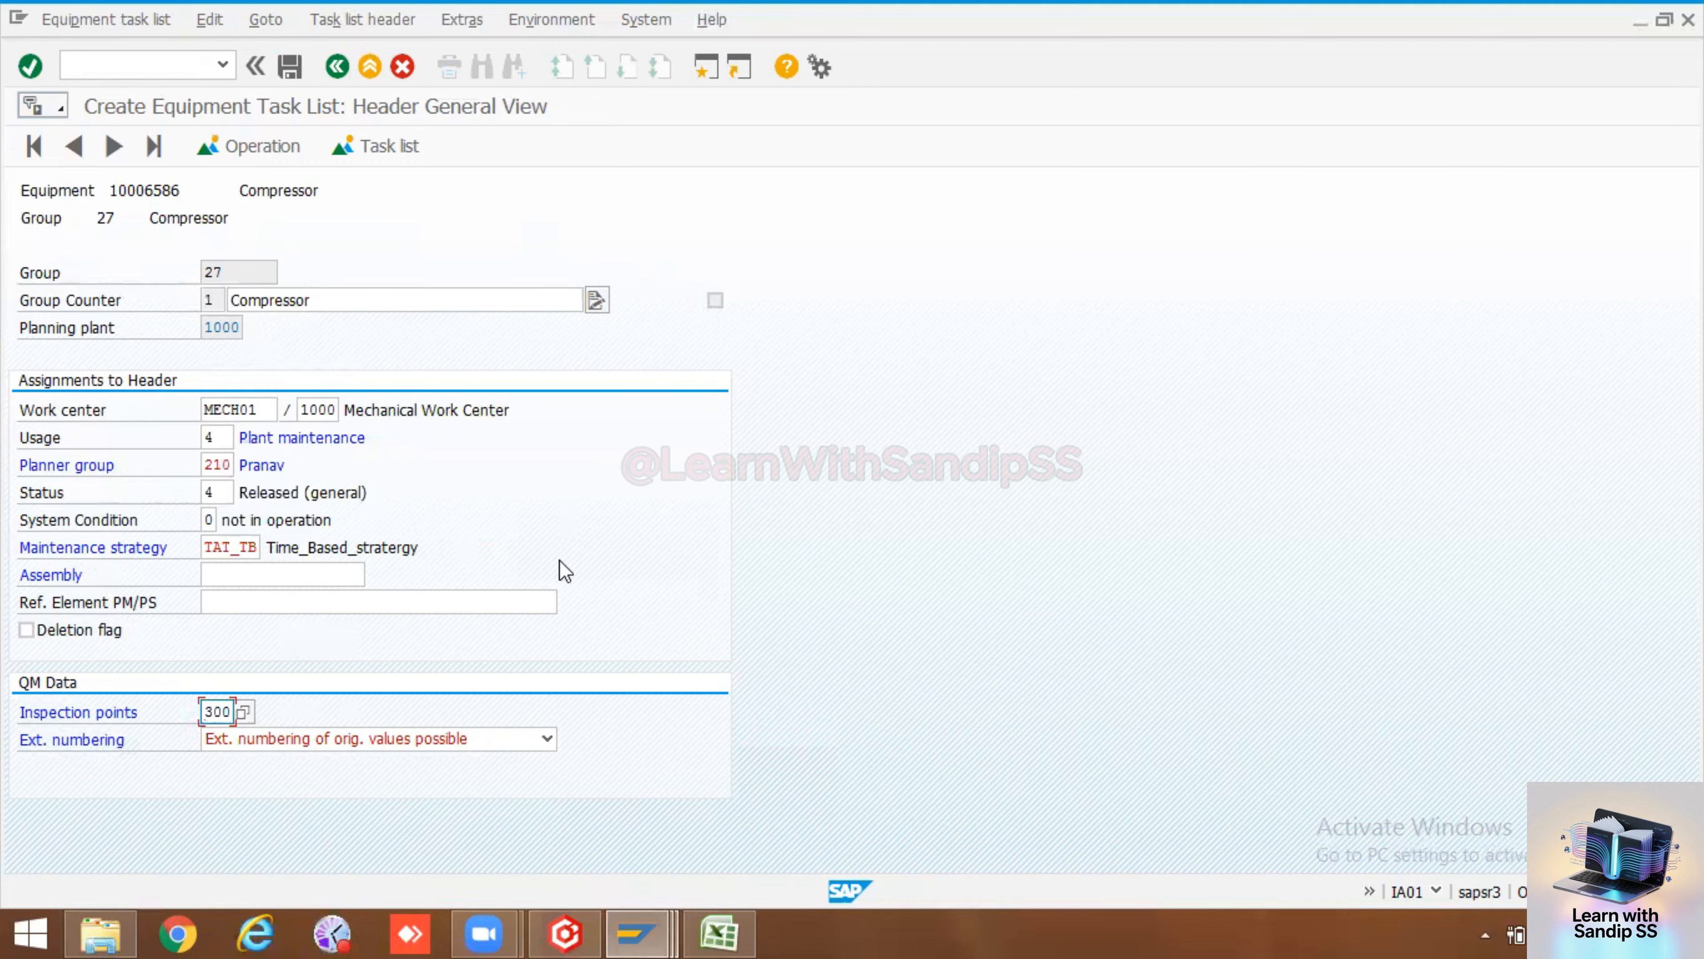
key("Return")
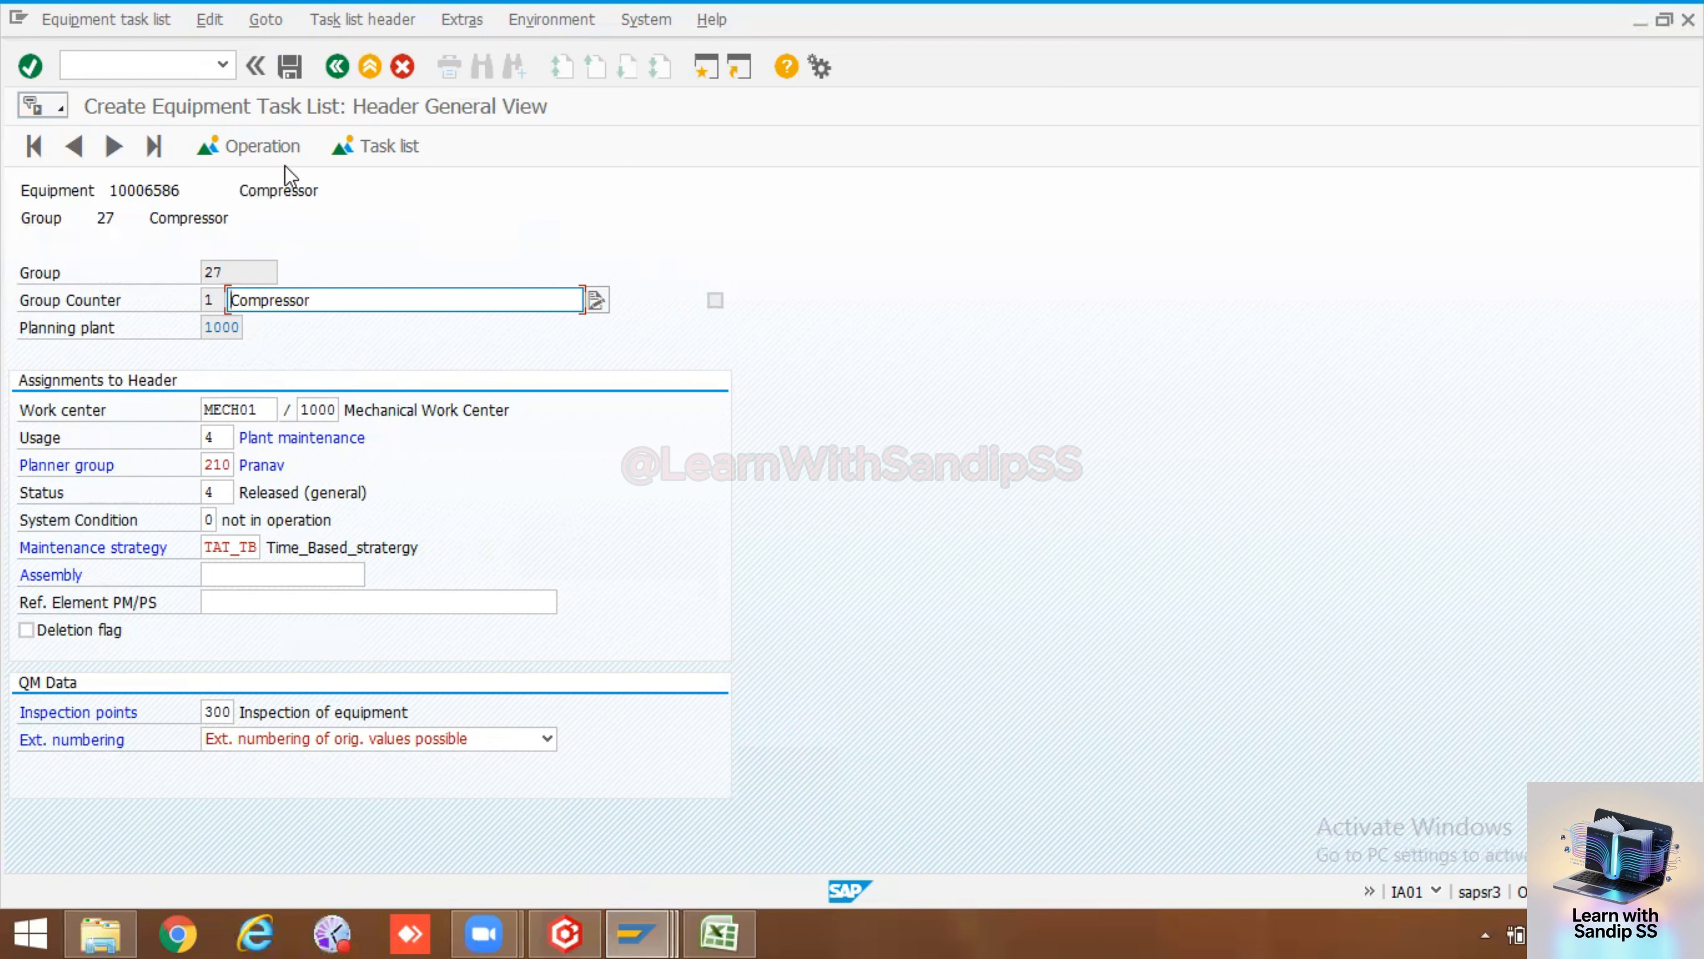
Open the operation overview and describe operation 0010 as Calibration of Impeller
left_click(268, 143)
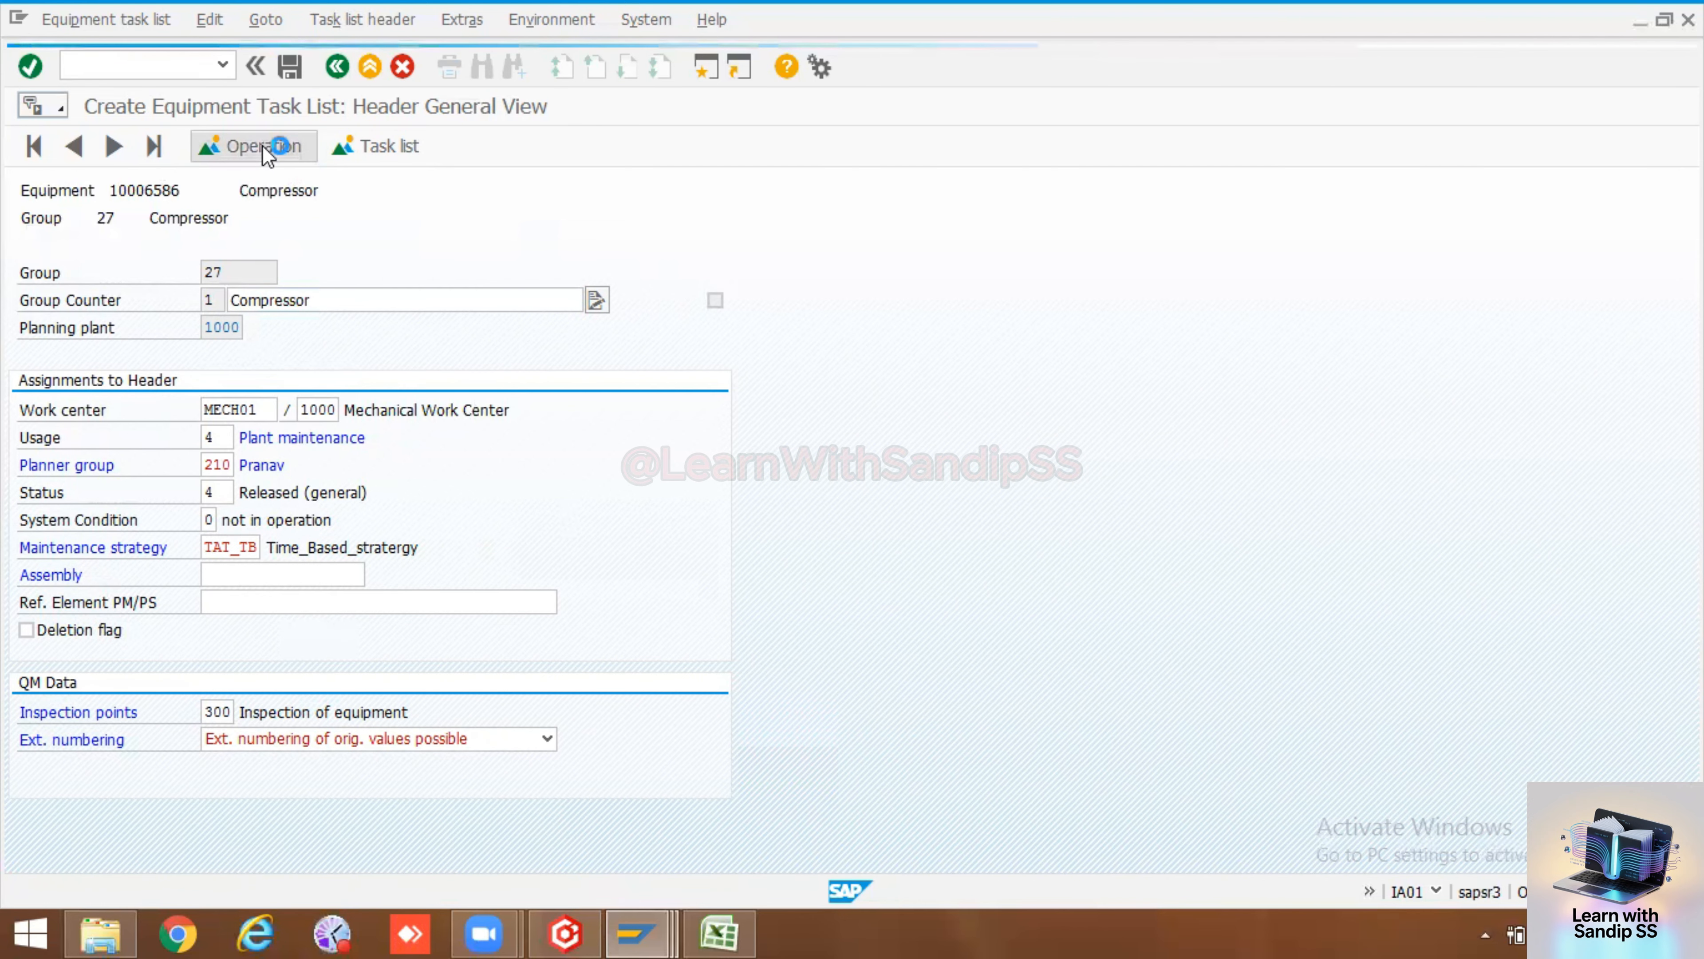
left_click(314, 327)
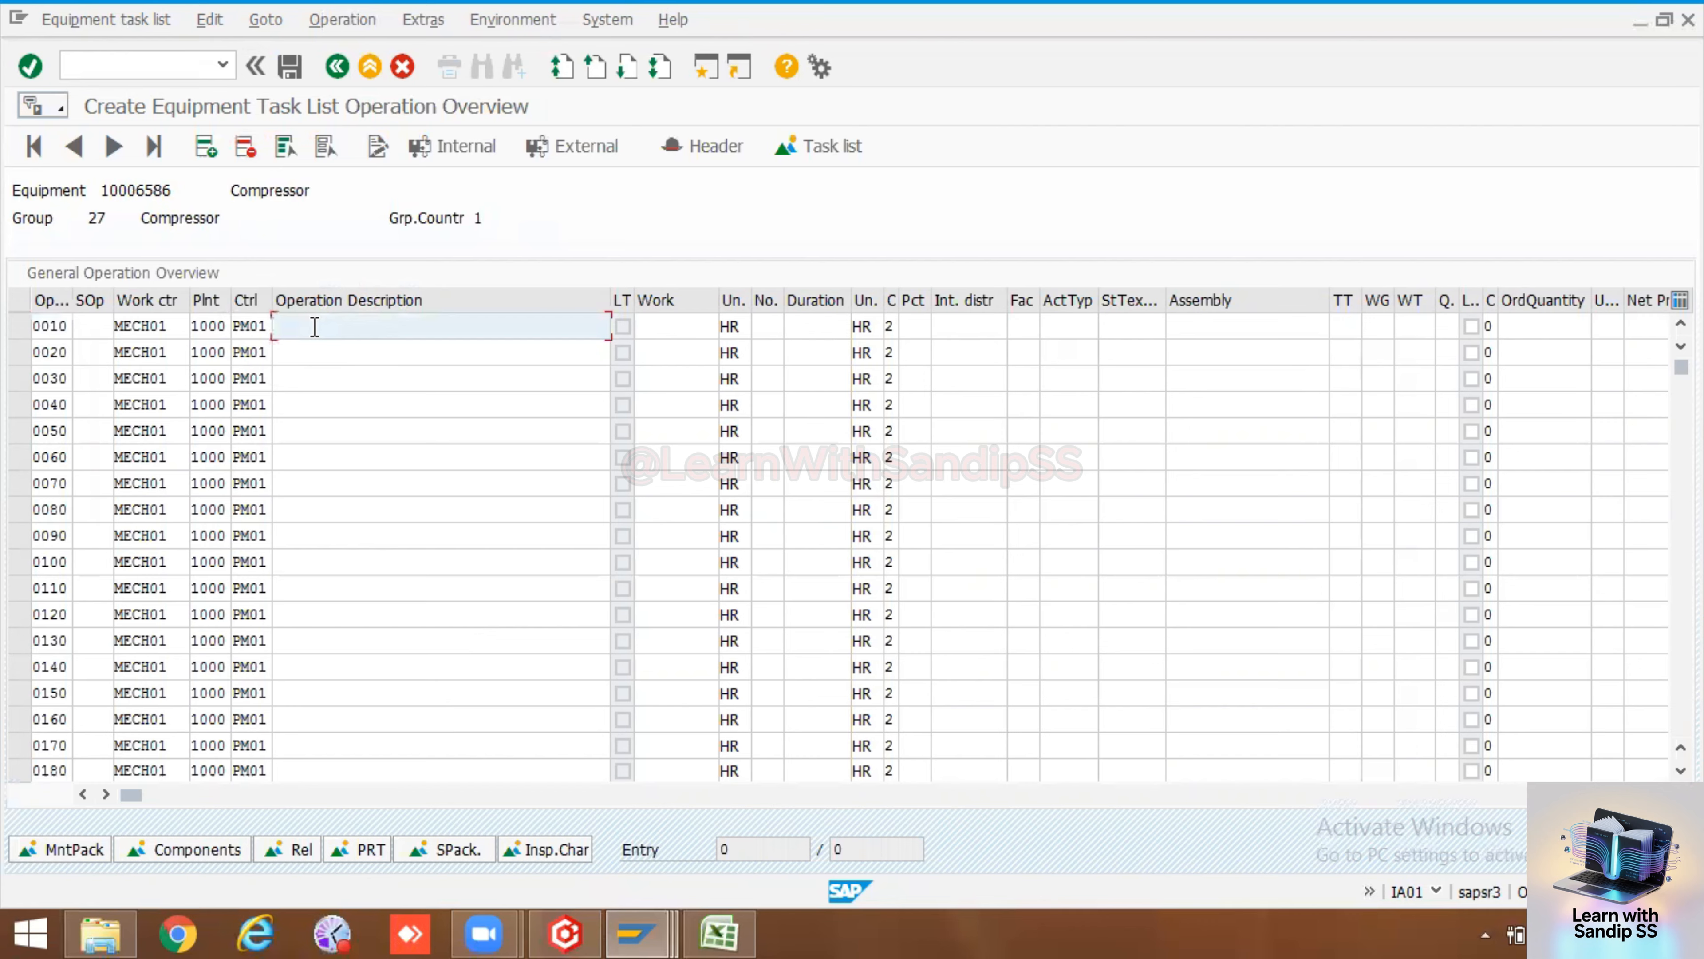
type("C")
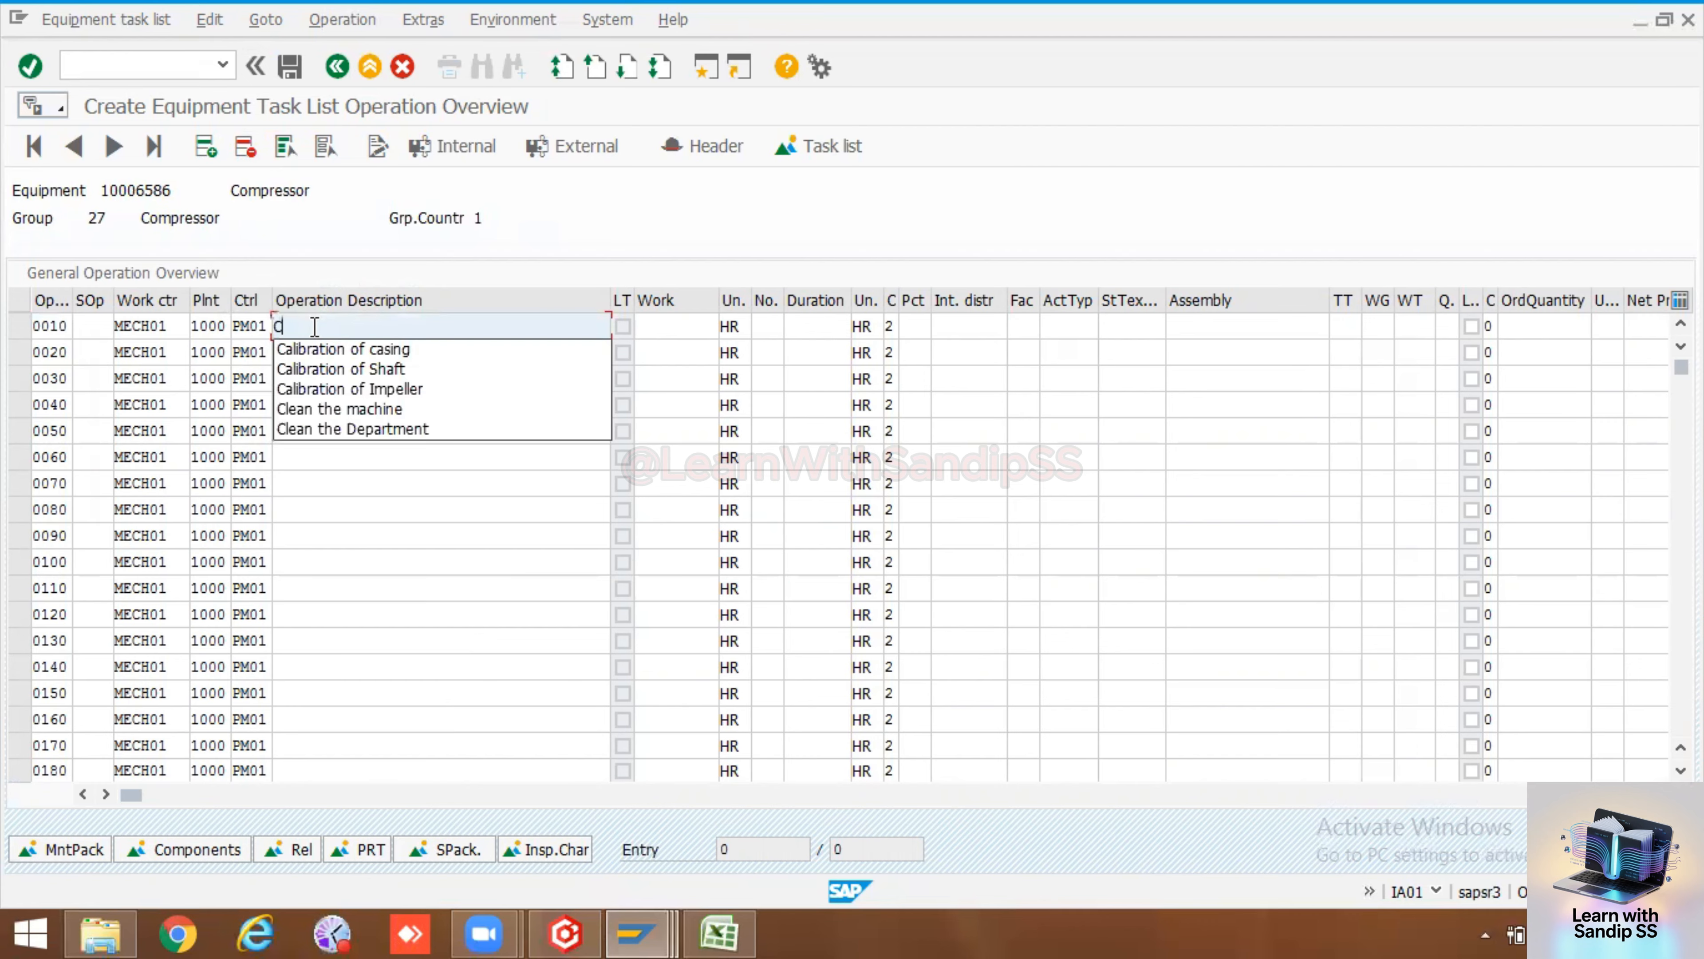
left_click(378, 391)
left_click(344, 358)
key("space")
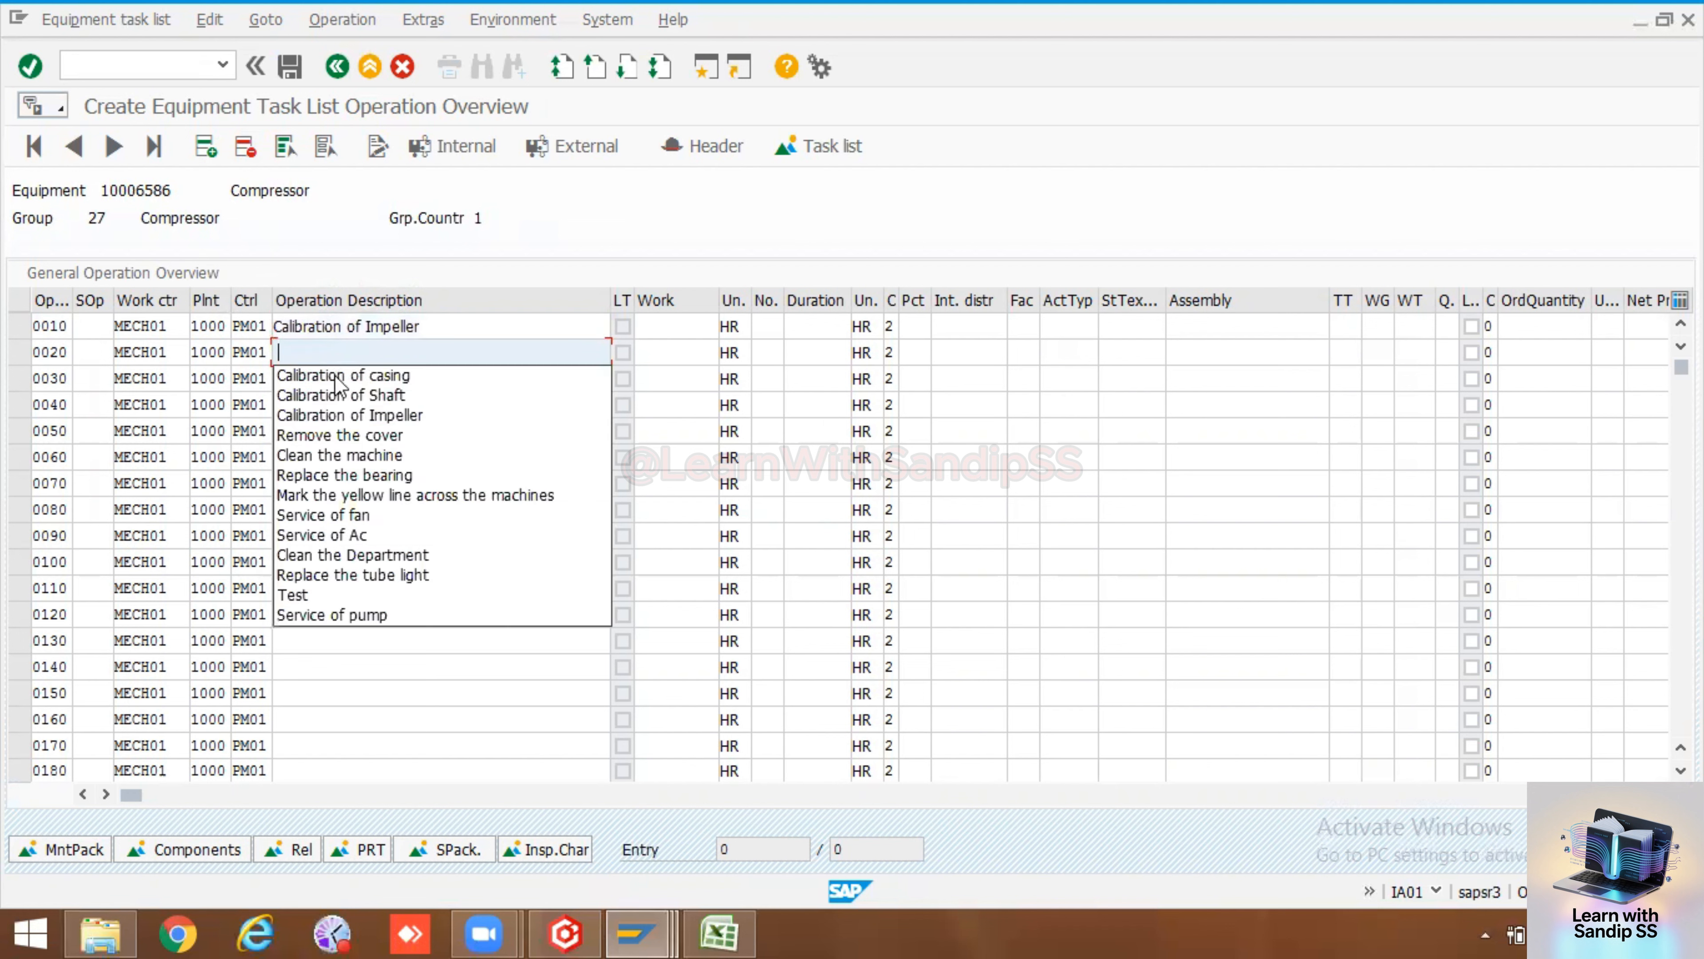
Describe operation 0020 as Calibration of casing and operation 0030 as Calibration of Shaft
left_click(338, 395)
left_click(337, 380)
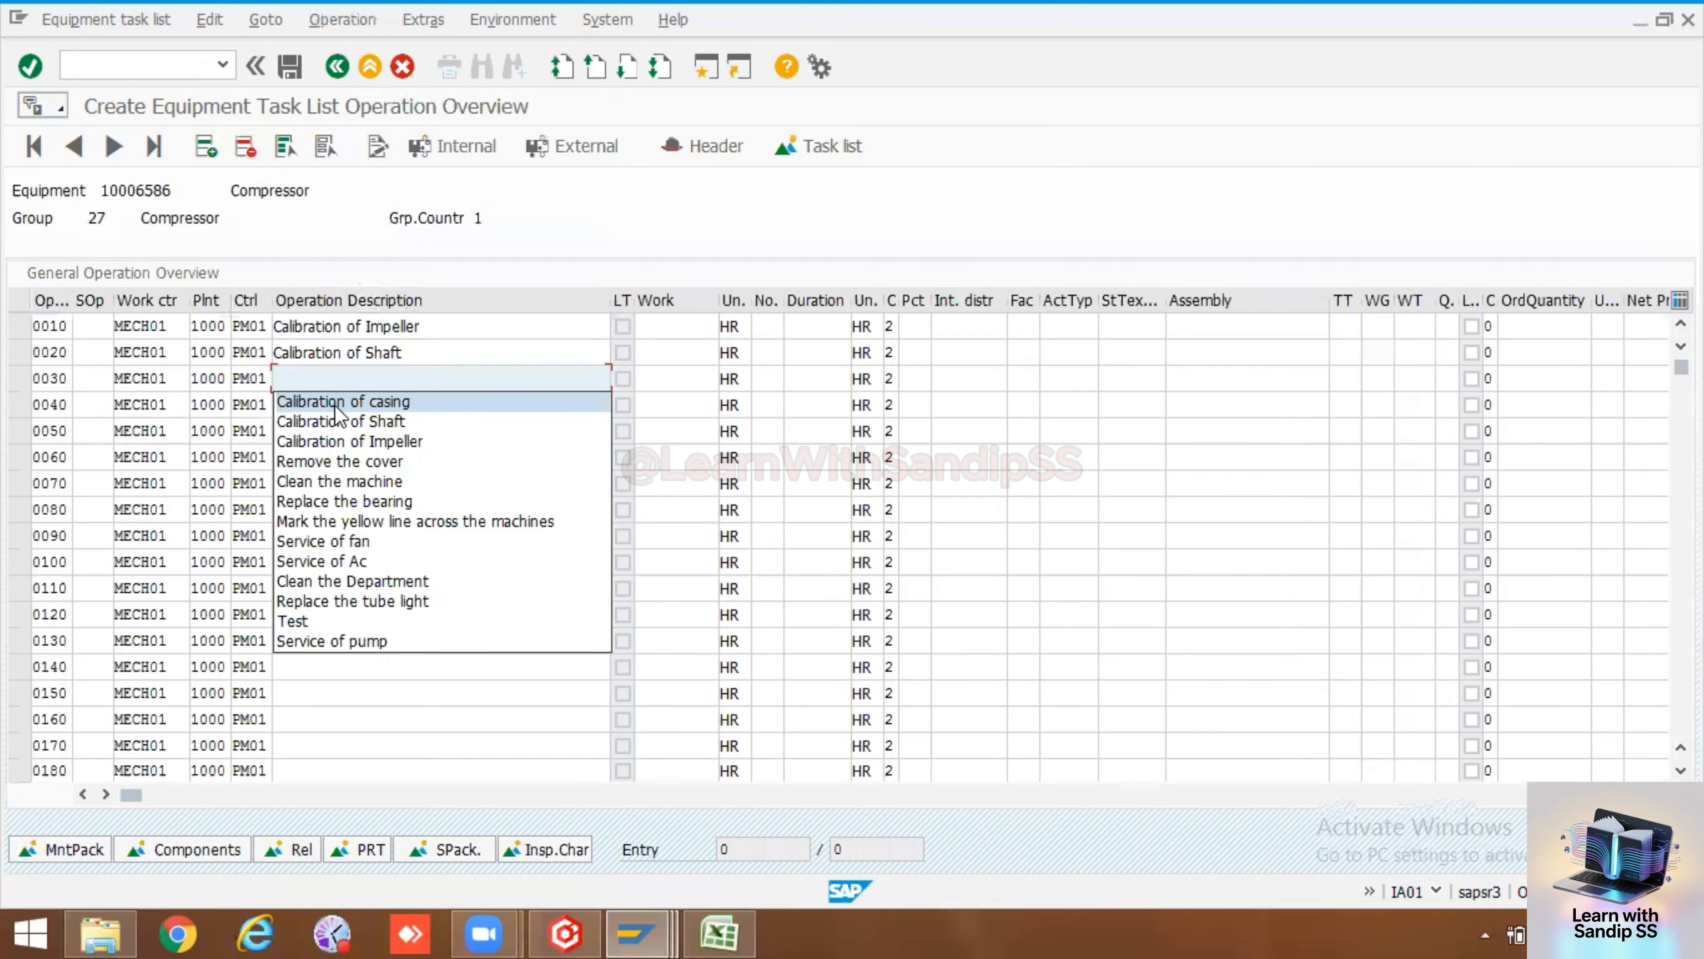
left_click(425, 354)
left_click_drag(424, 354, 252, 352)
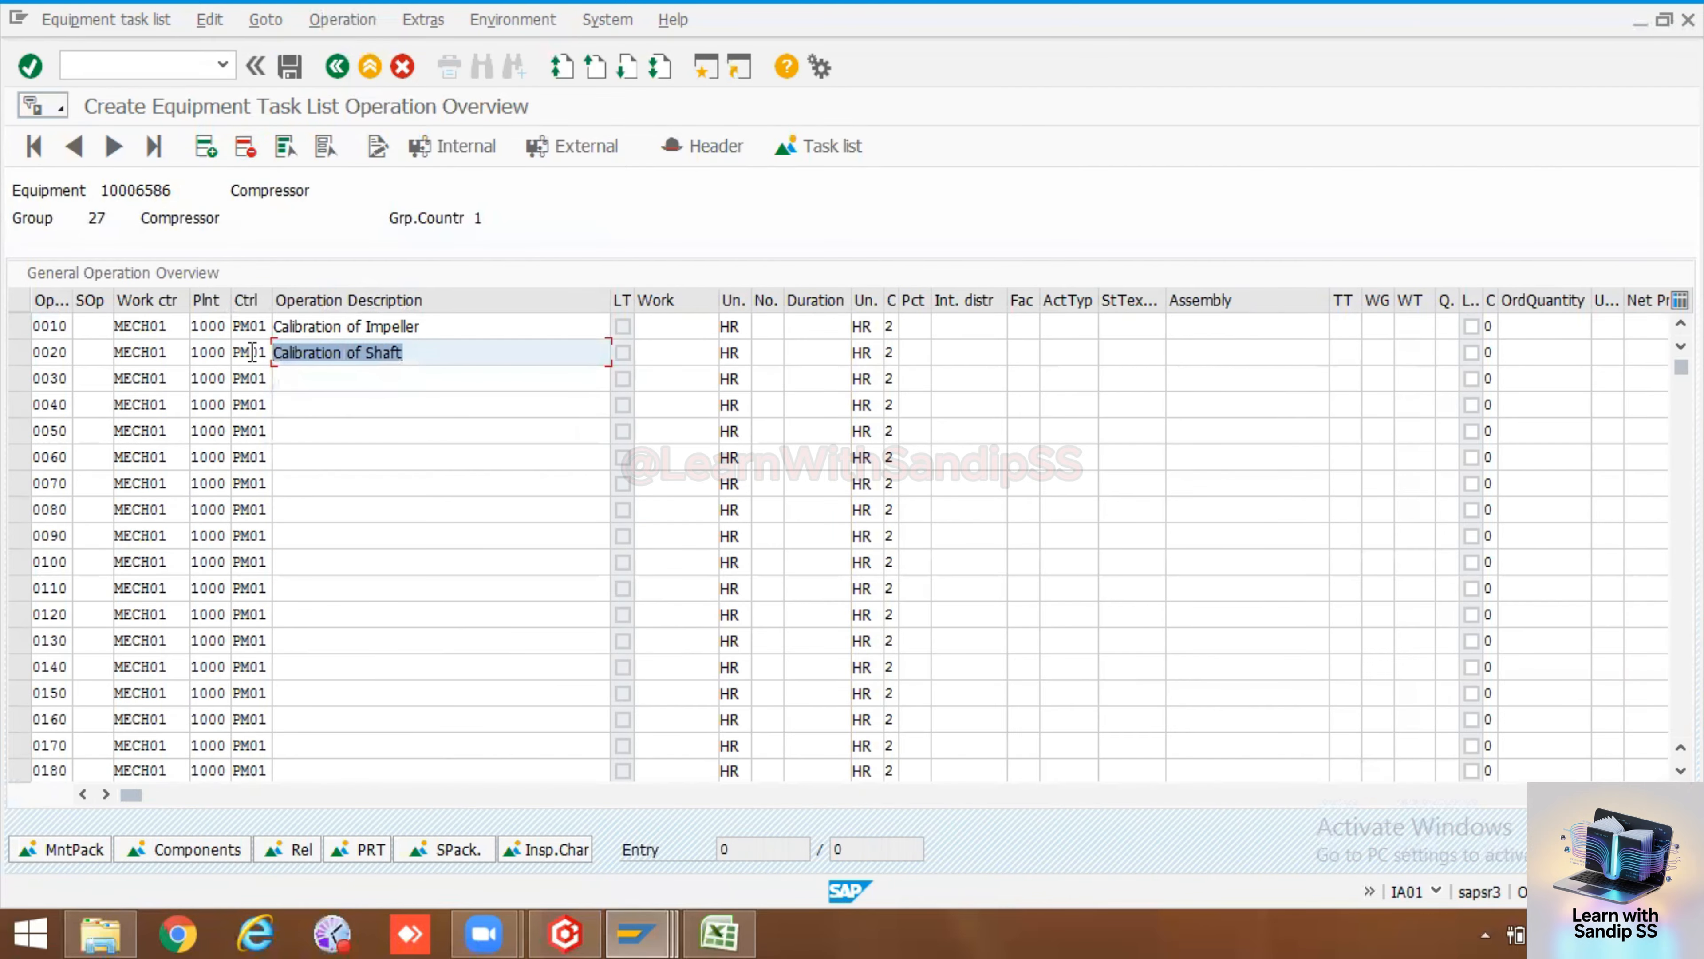
key("BackSpace")
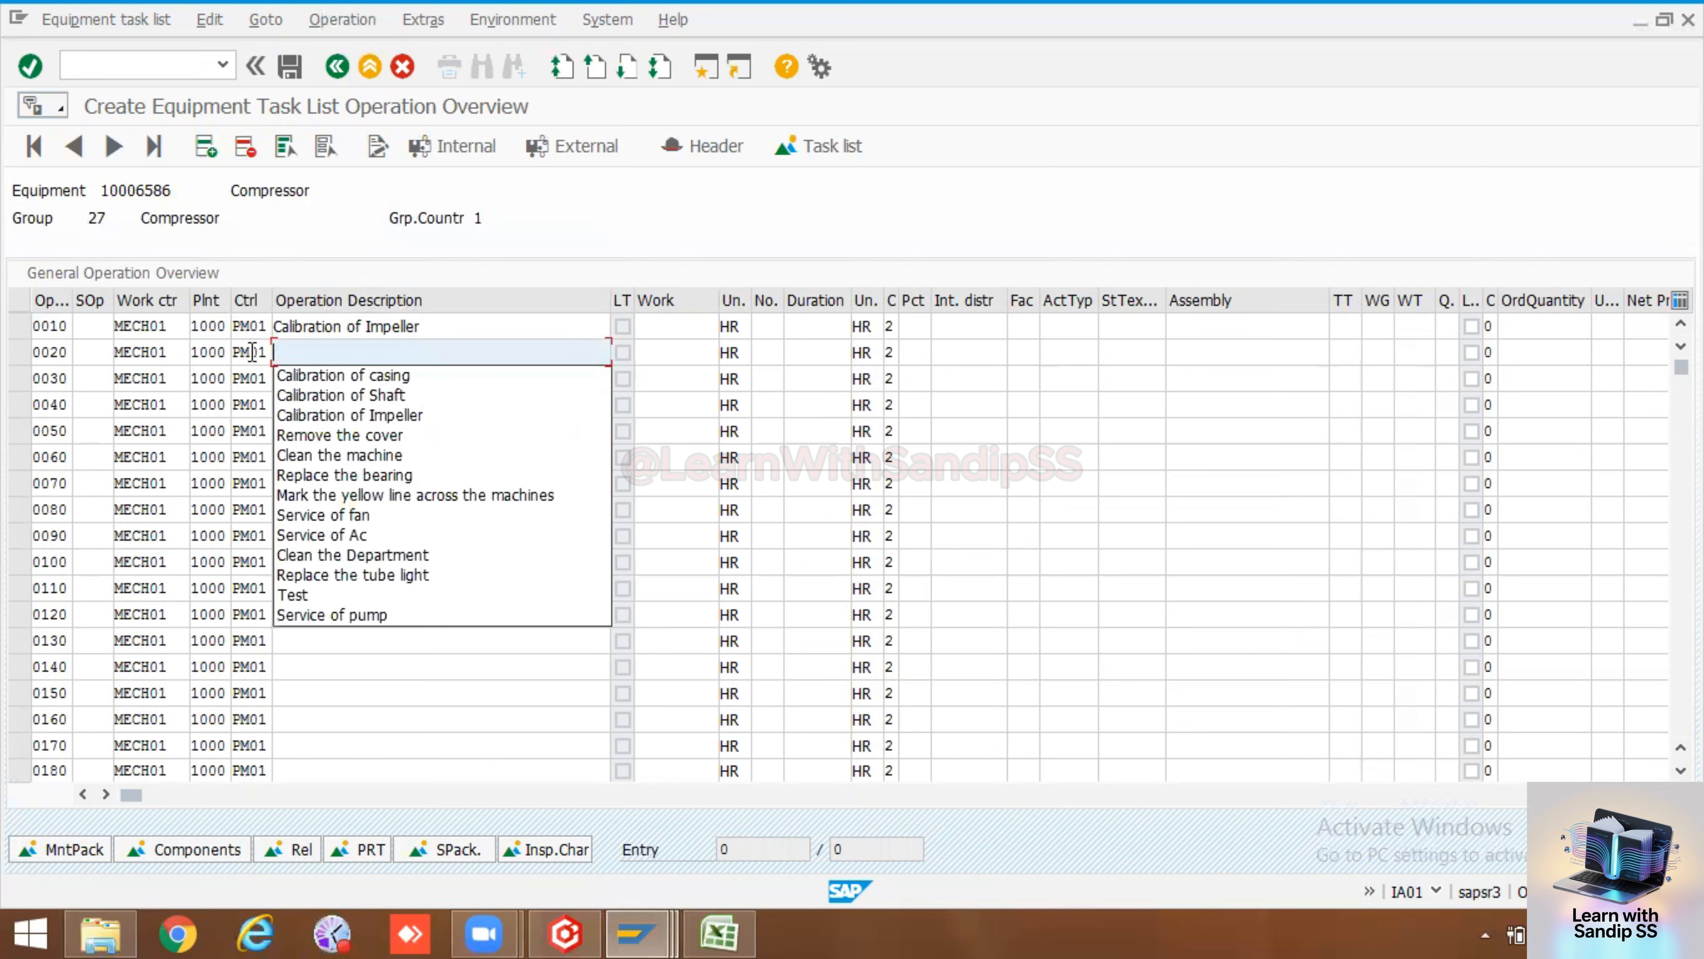
left_click(368, 395)
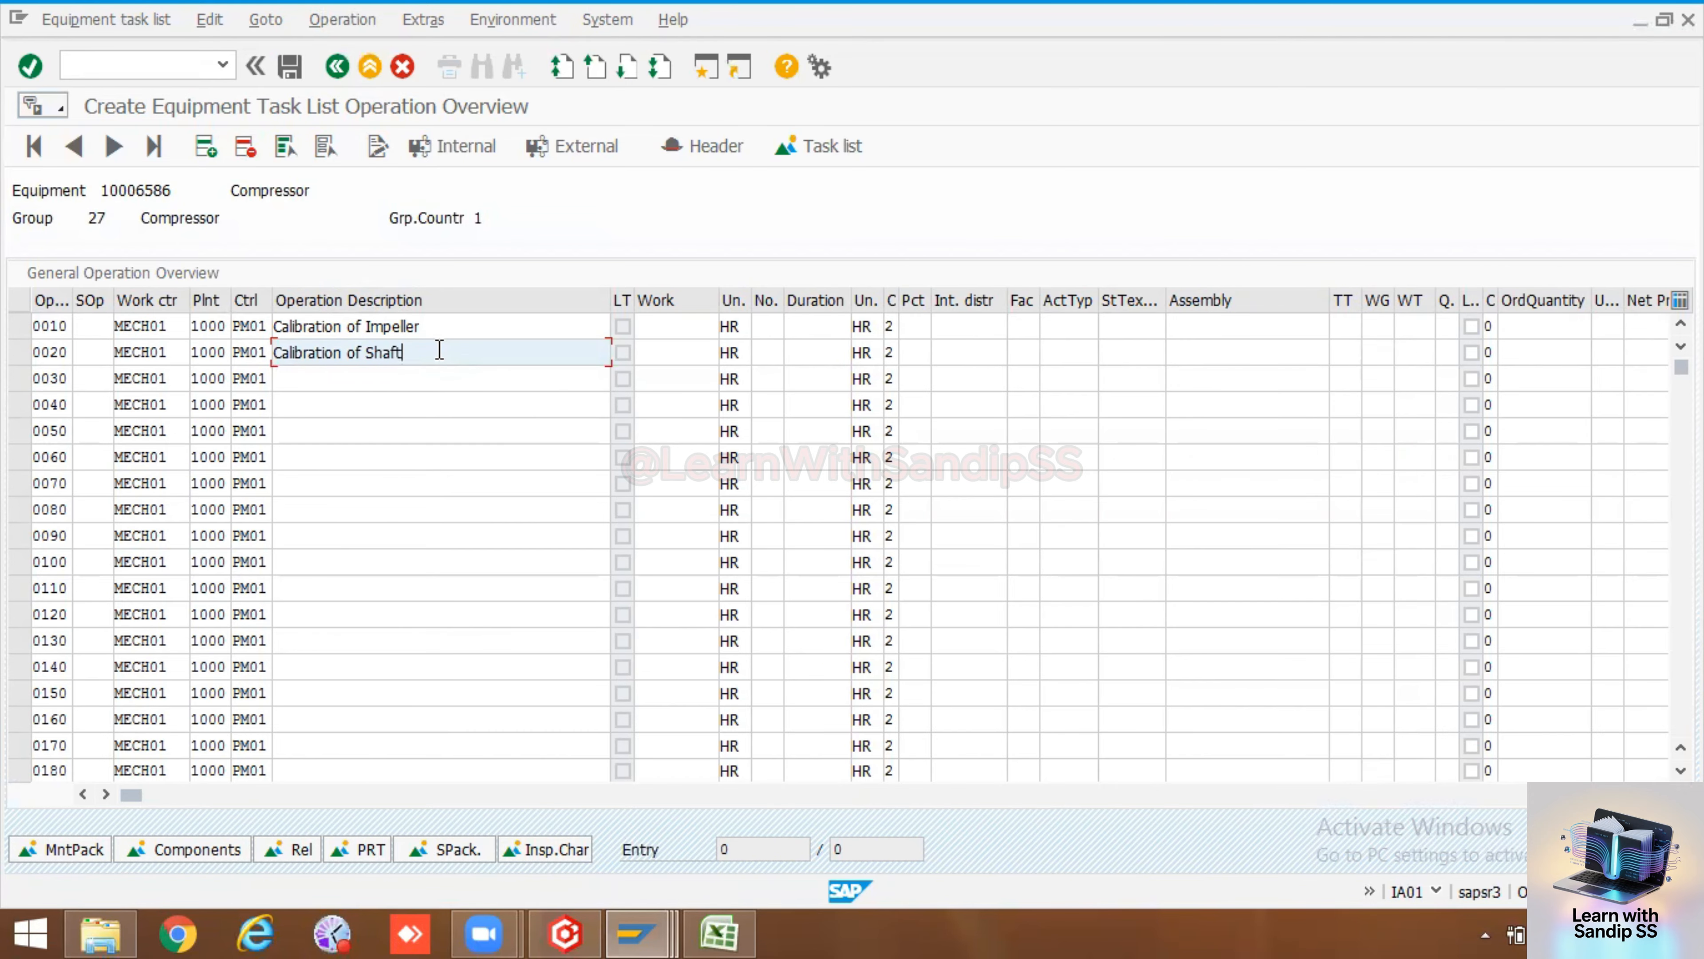
left_click_drag(439, 349, 237, 346)
key("BackSpace")
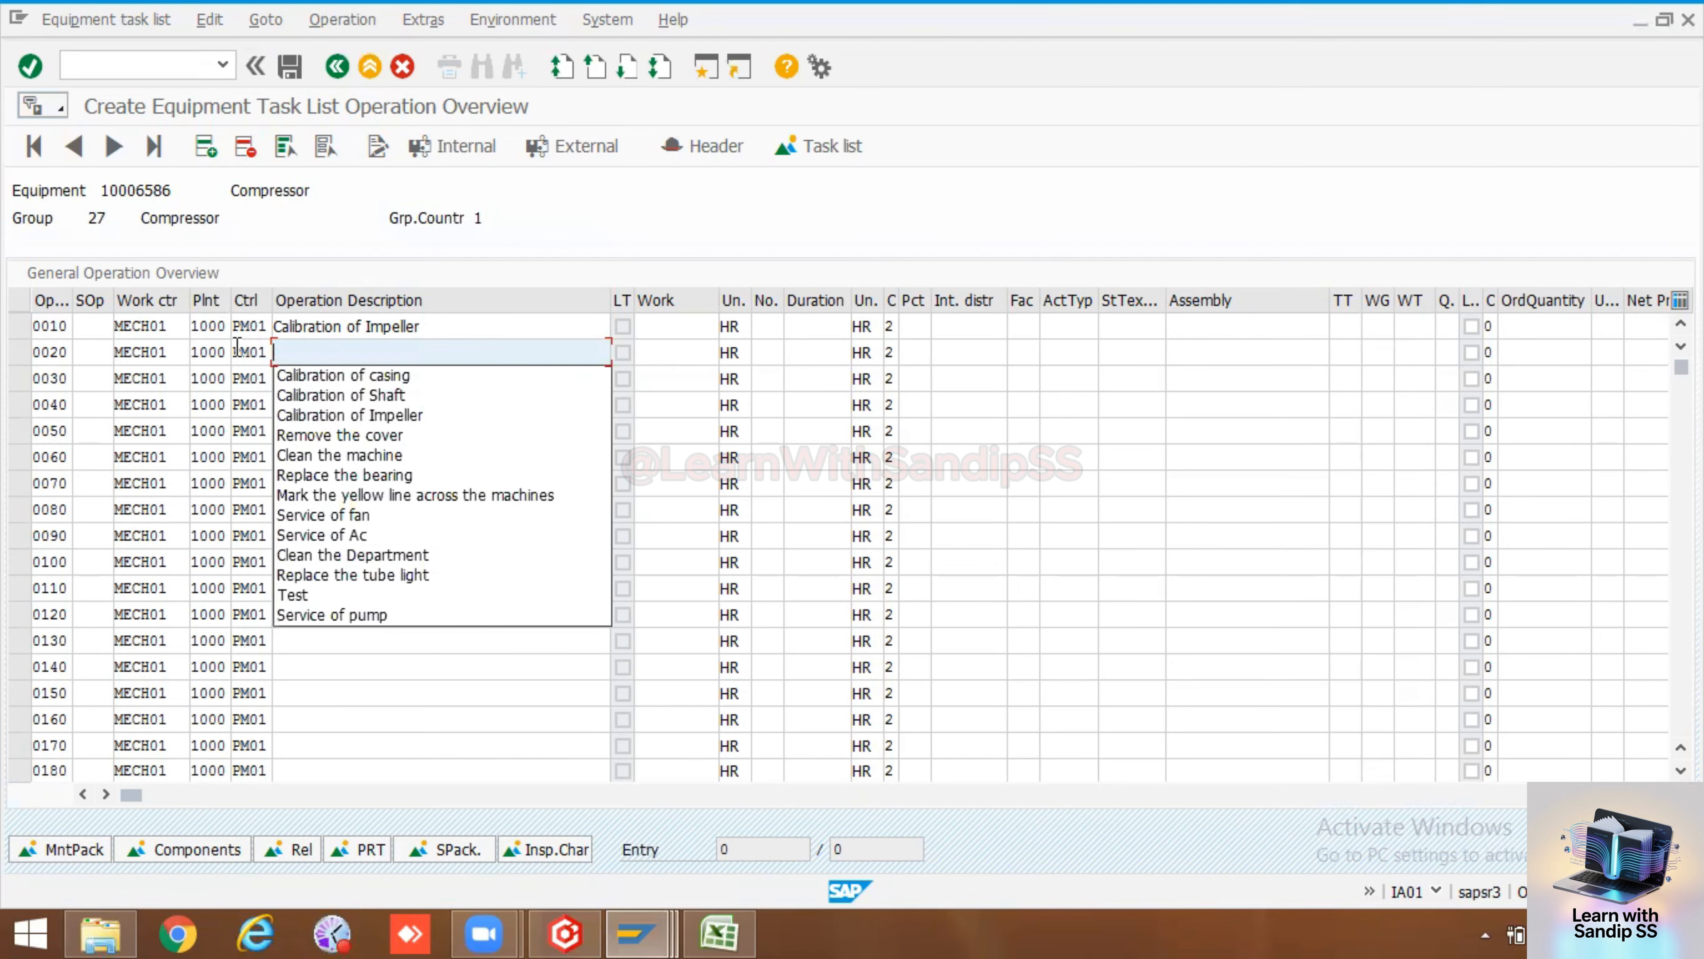
left_click(288, 375)
left_click(288, 378)
key("BackSpace")
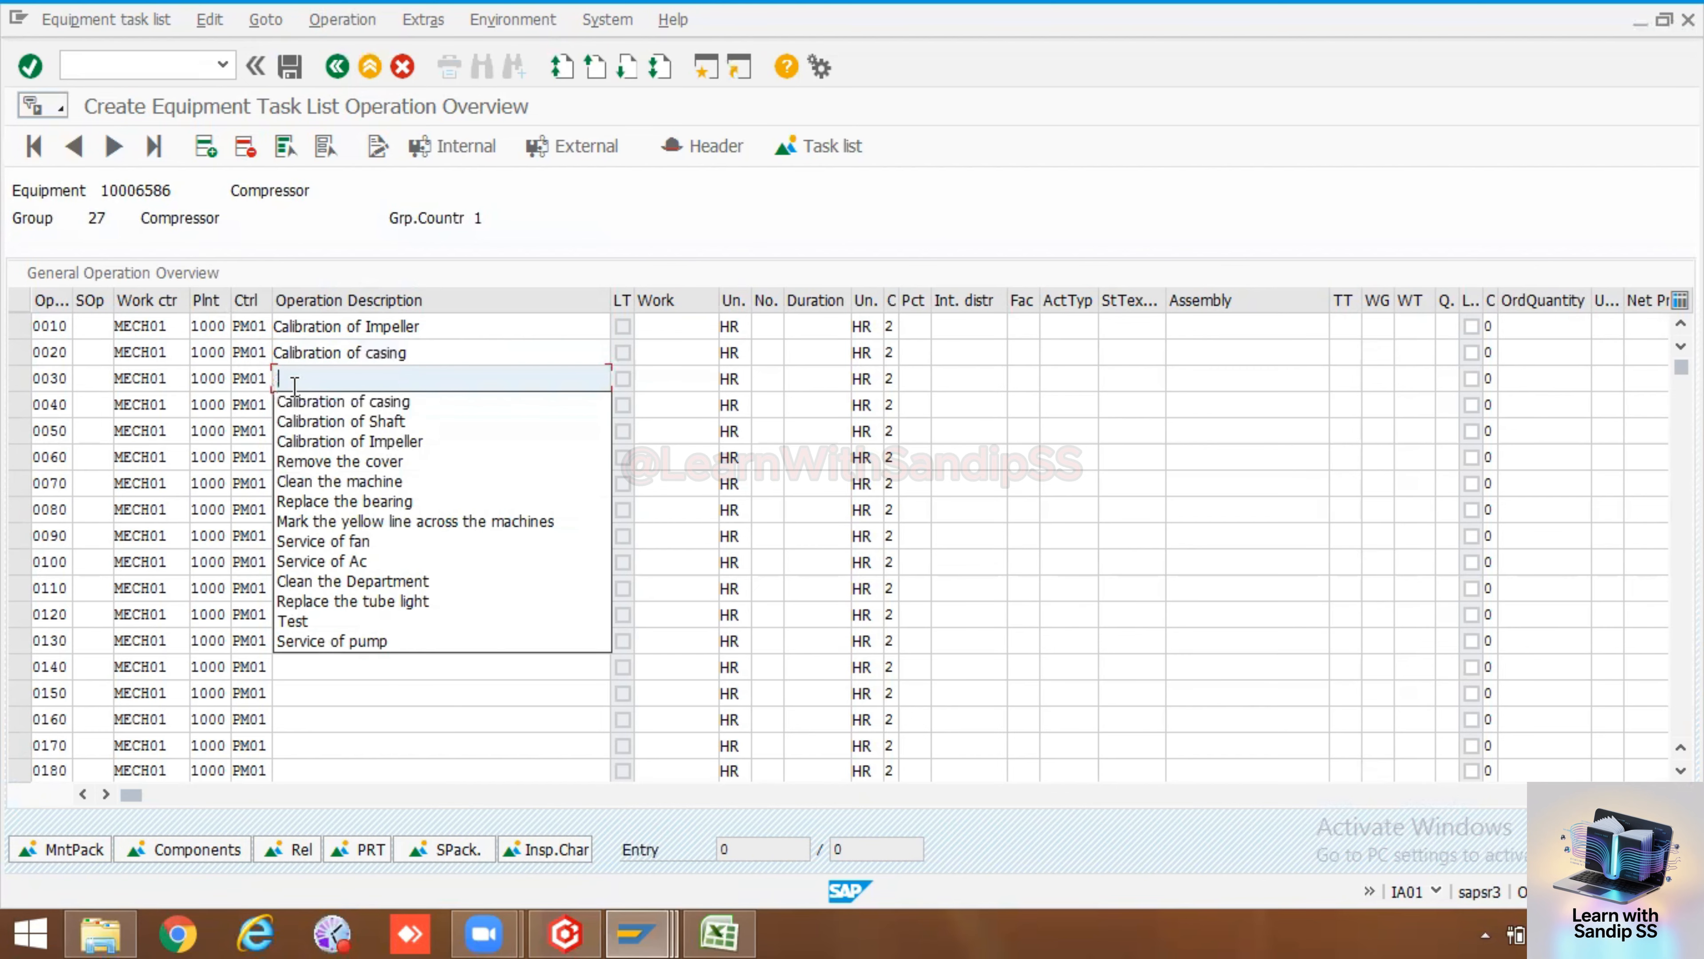
left_click(301, 419)
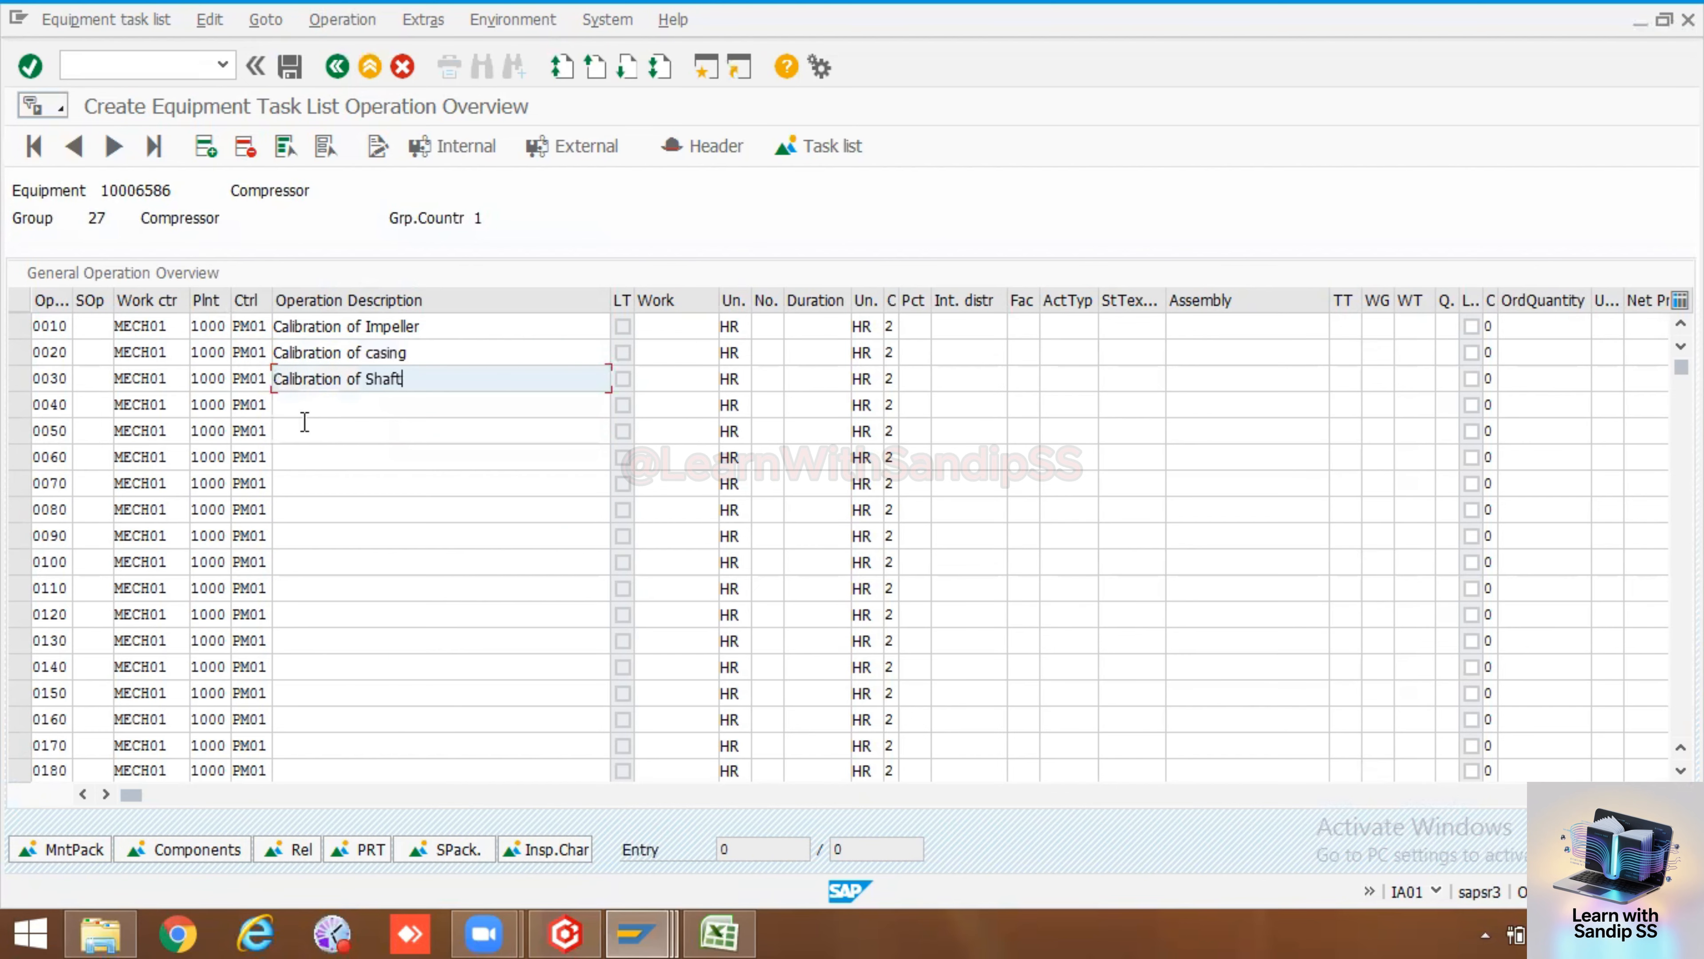
Enter a work value of 3 for each of the three operations
left_click(712, 331)
type("3")
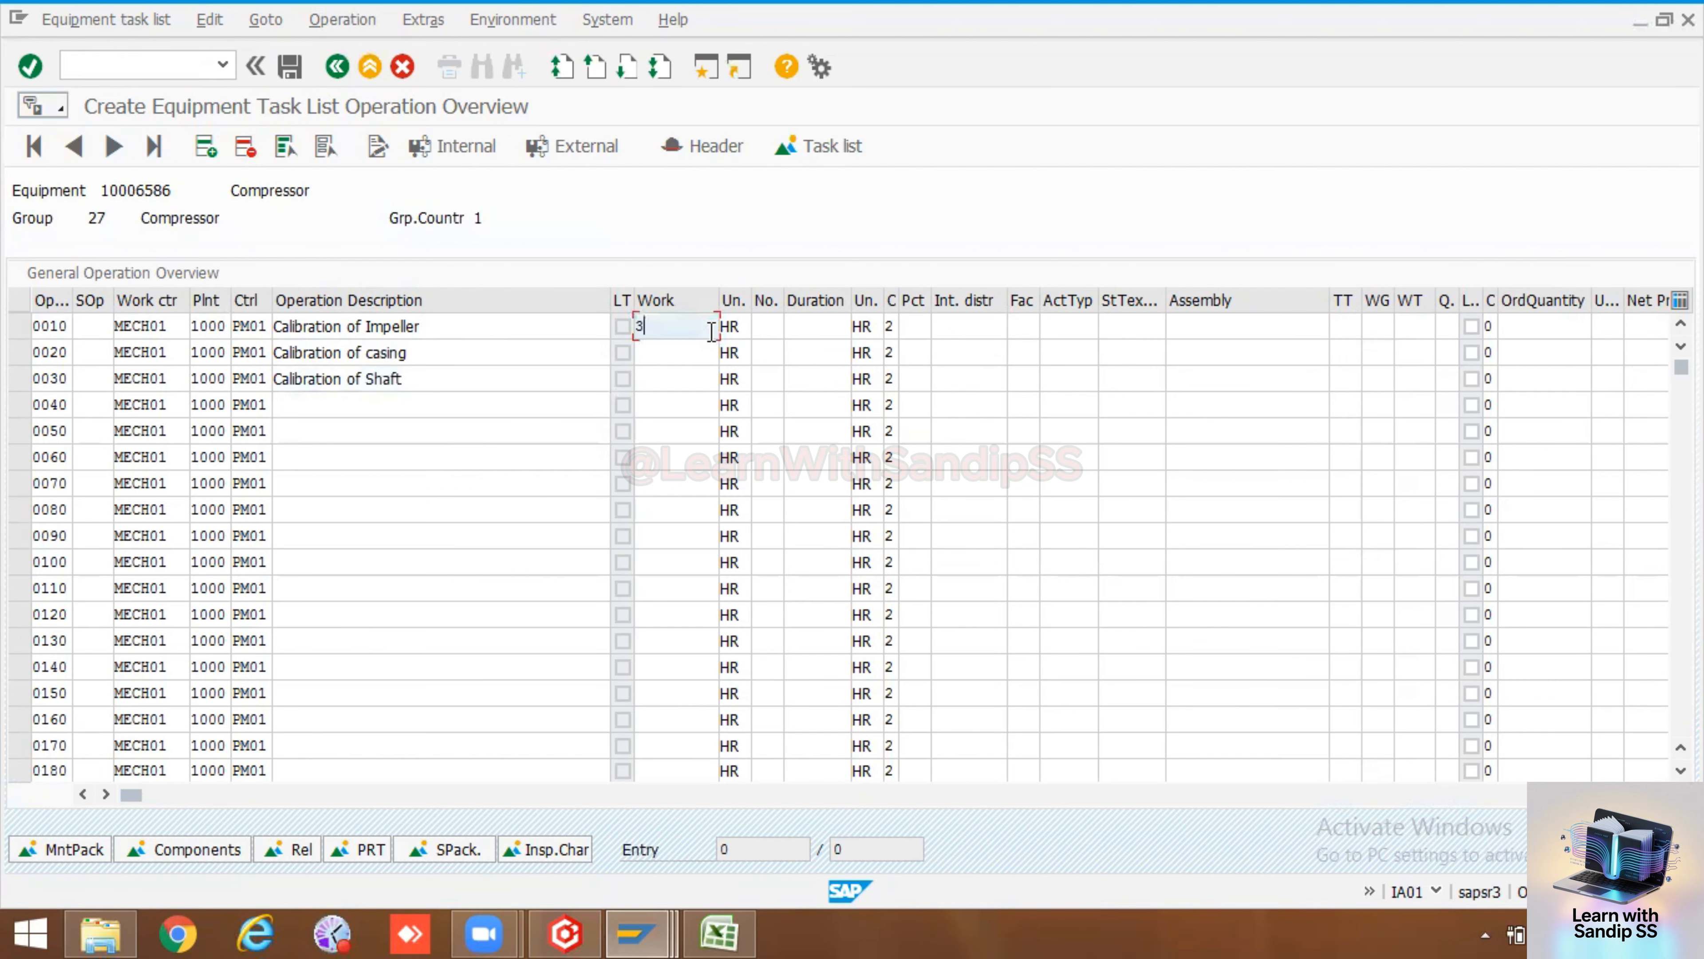
left_click(711, 351)
type("3")
left_click(703, 375)
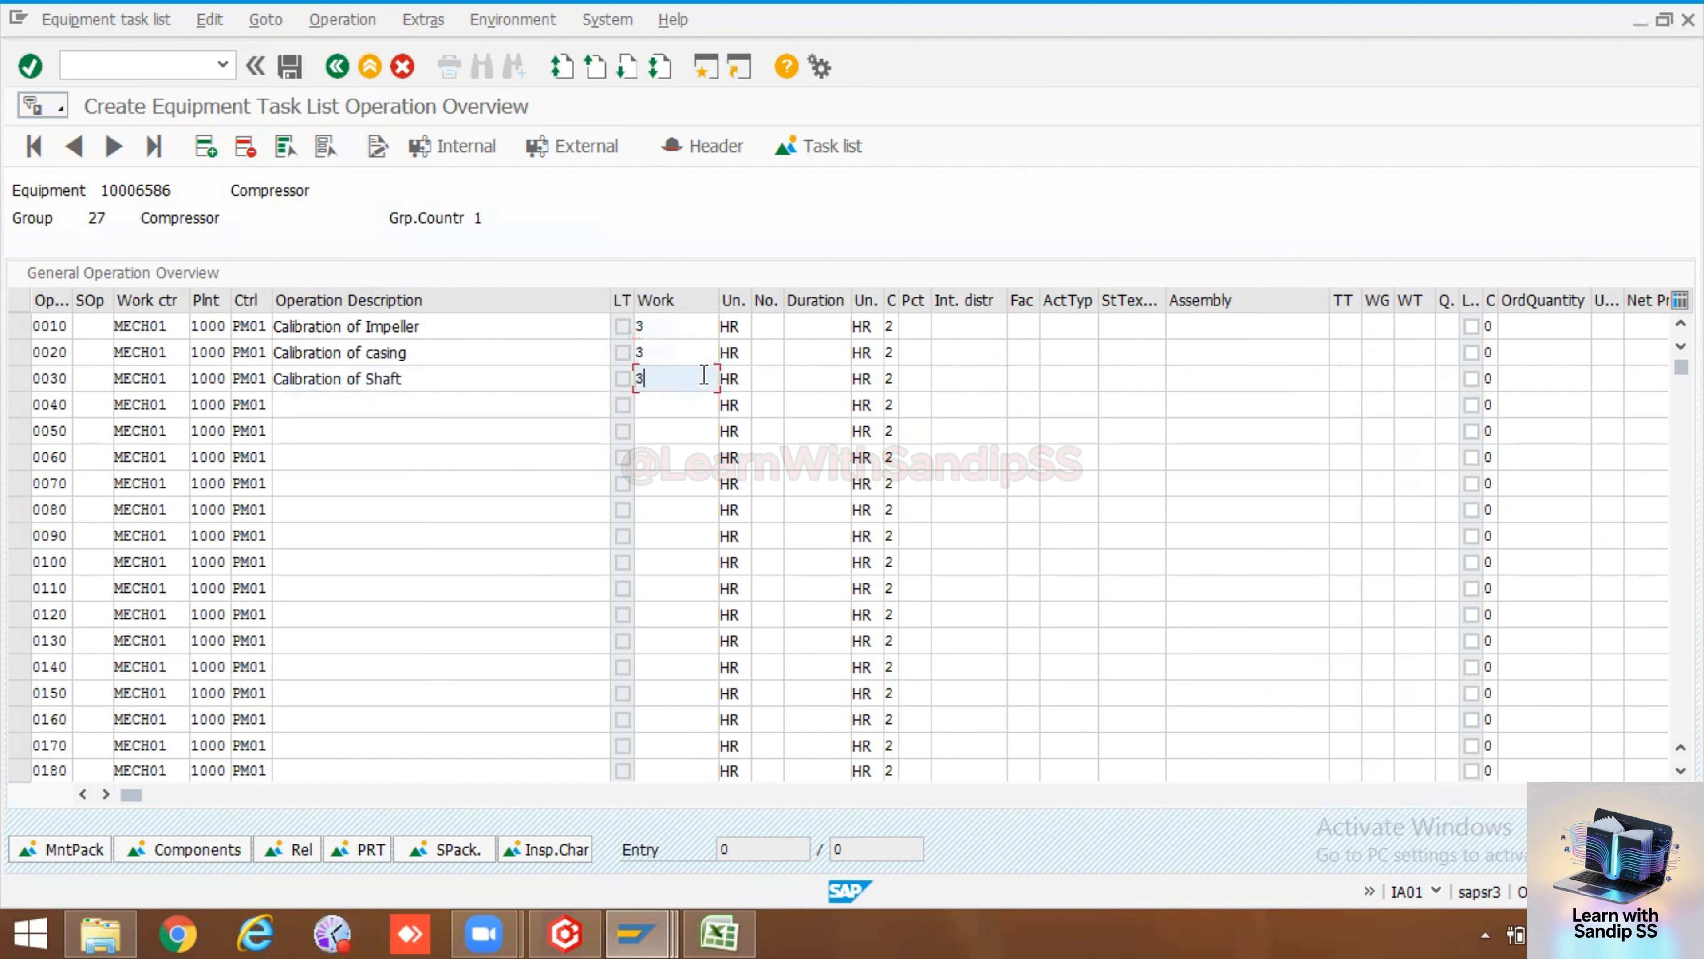
type("3")
key("Return")
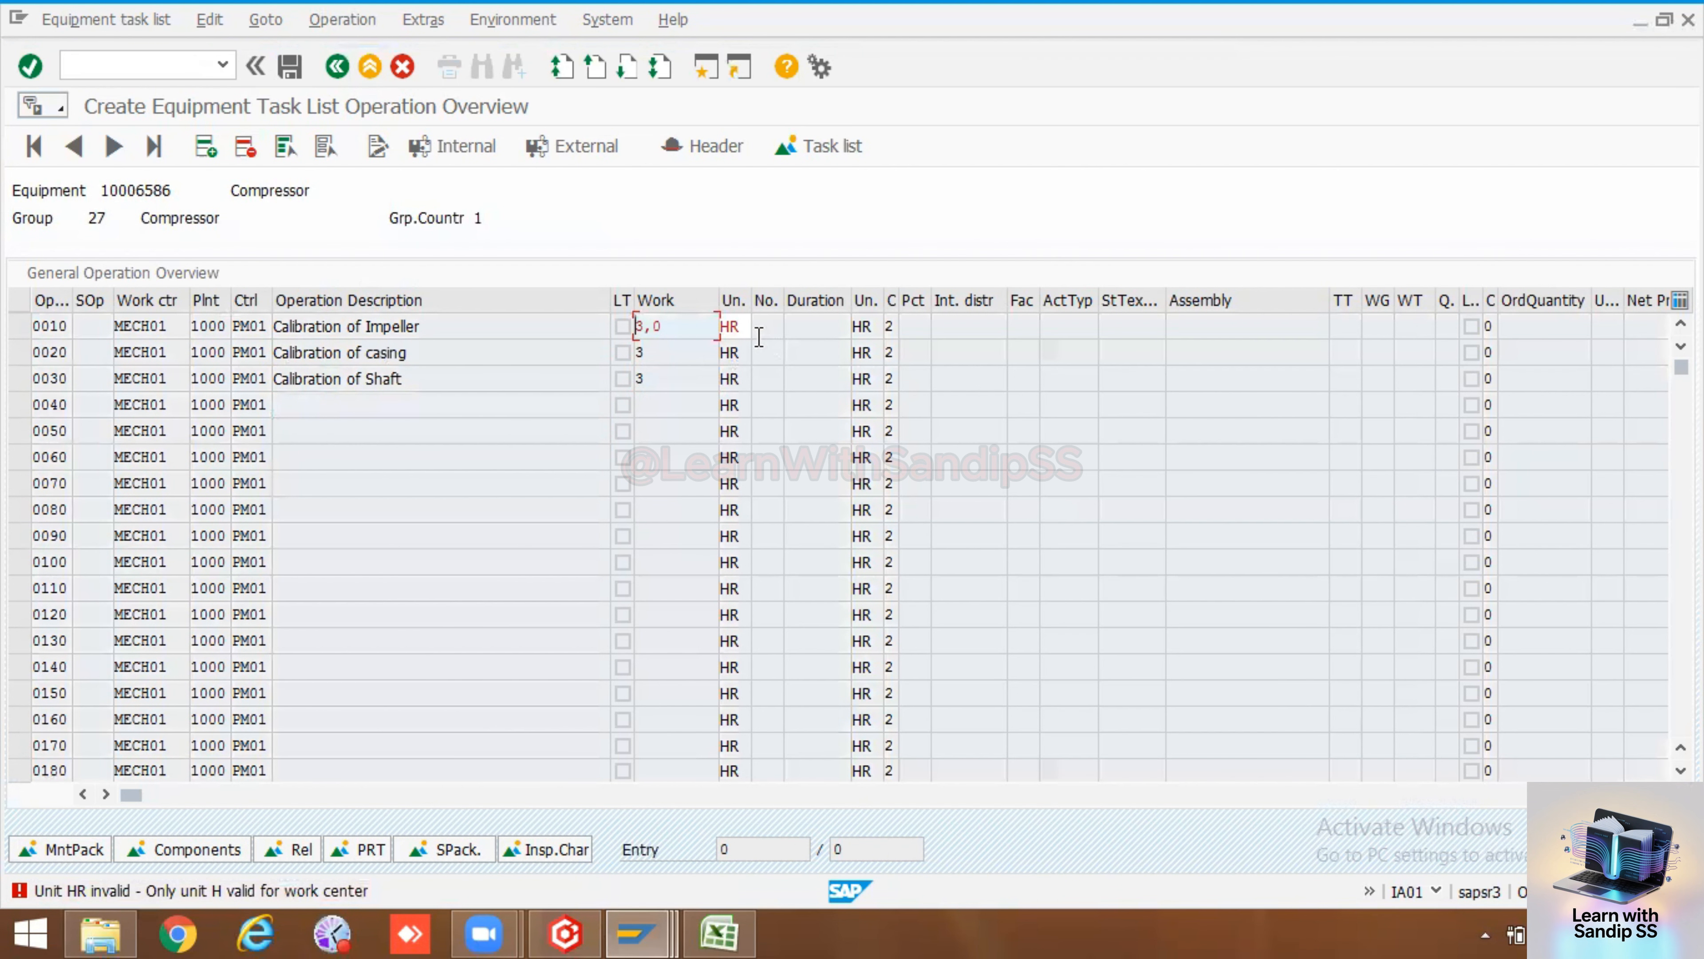
Set operation 0010's work unit to H and its duration to 3
left_click(749, 329)
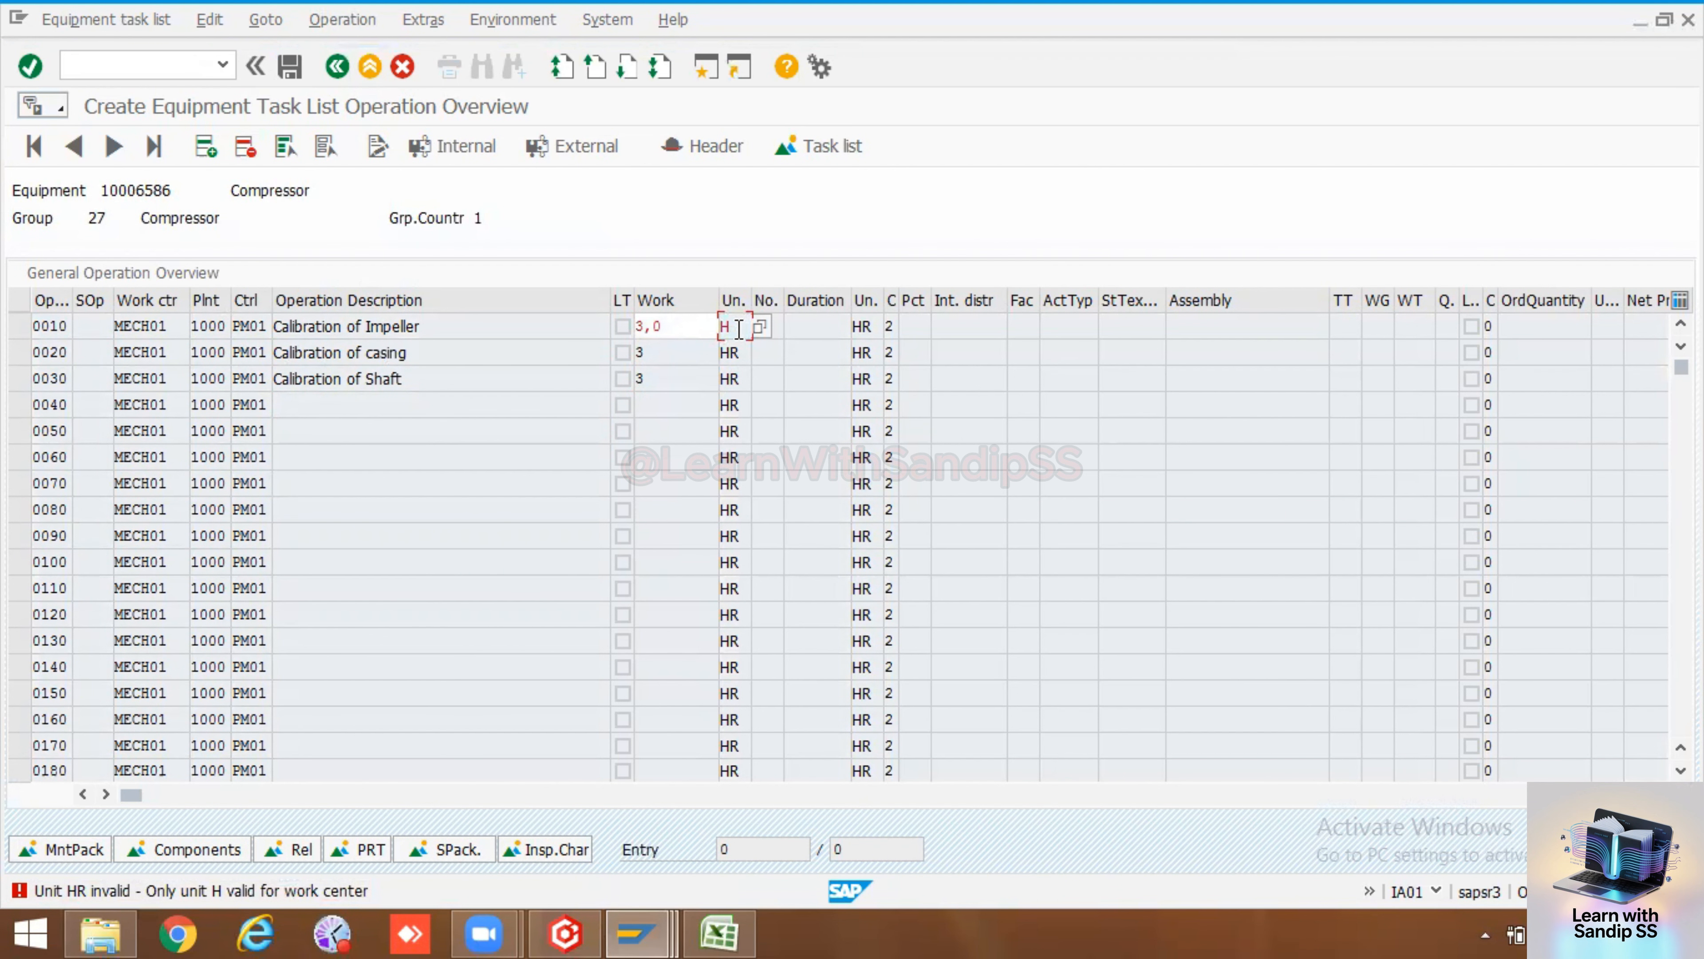
key("Return")
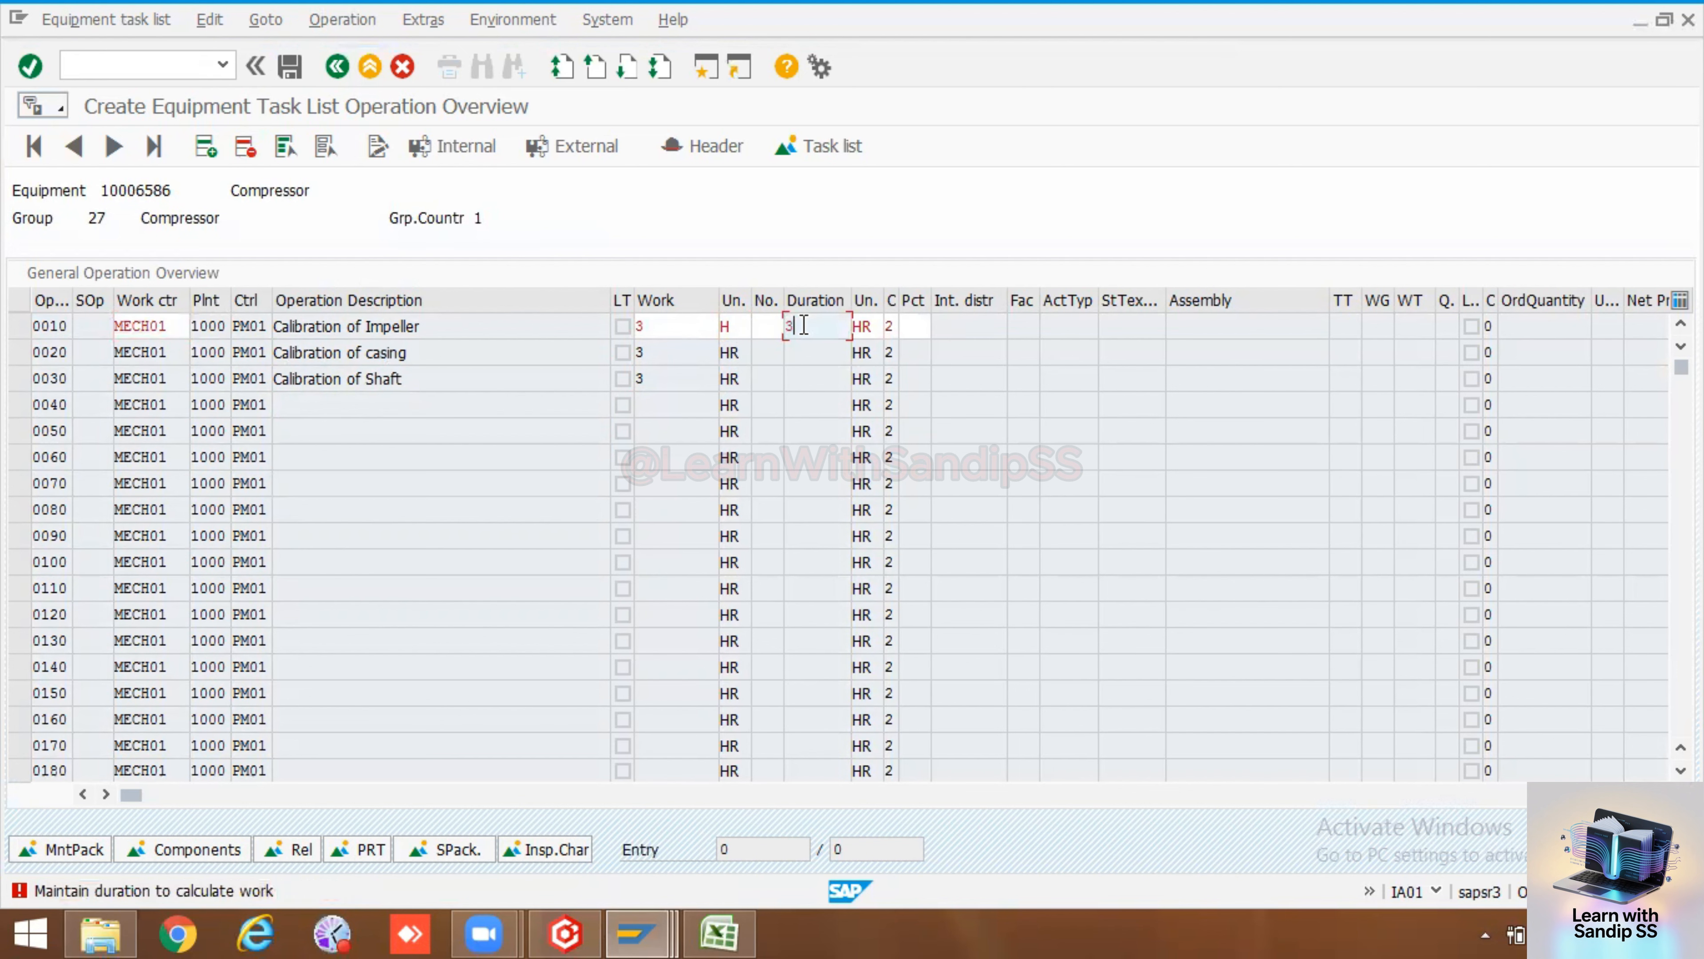
type("3")
key("Return")
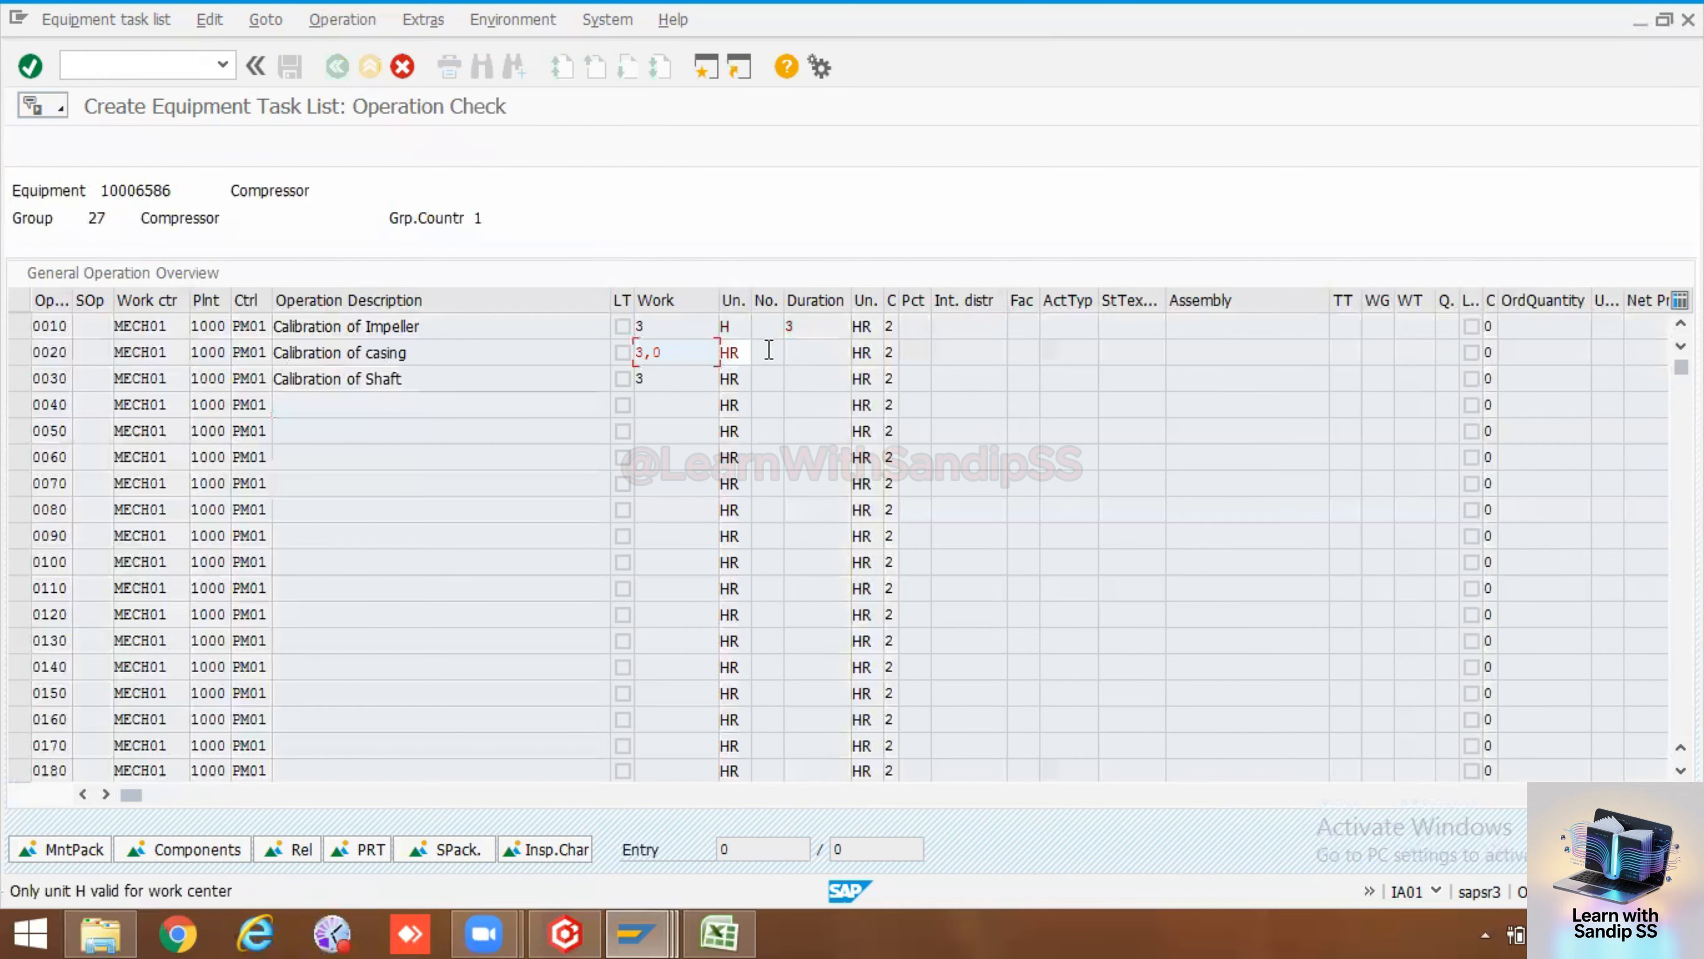
Set the work unit to H and the duration to 3 for operations 0020 and 0030
left_click(743, 352)
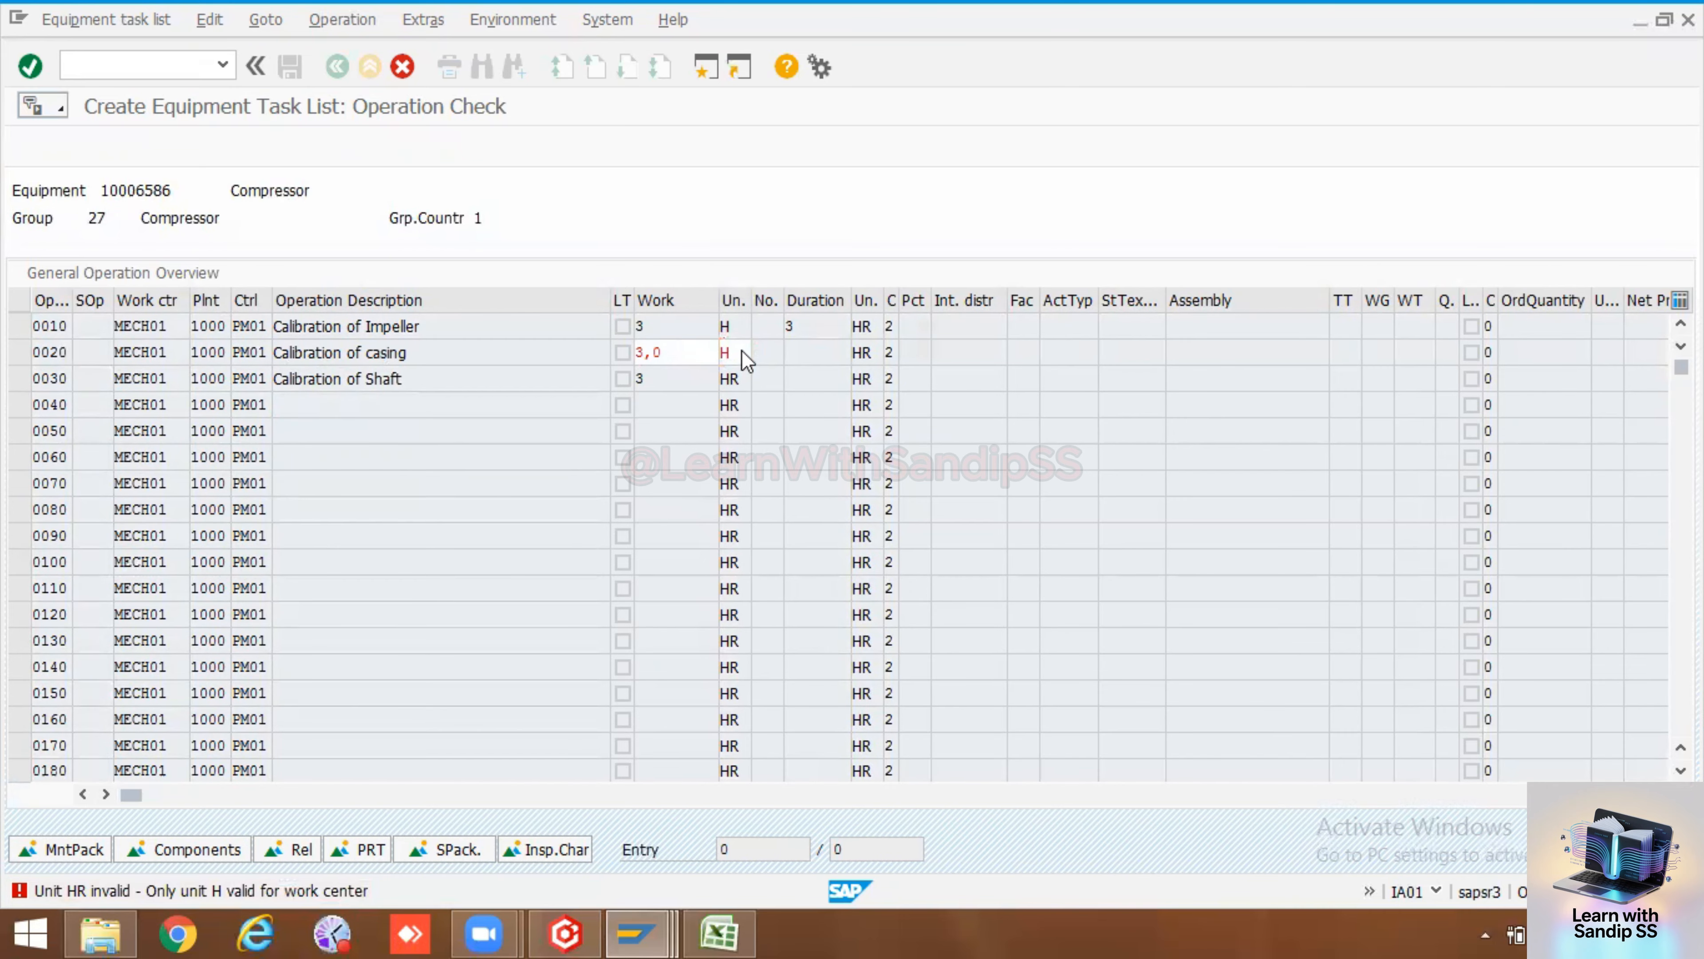
key("Return")
left_click(740, 379)
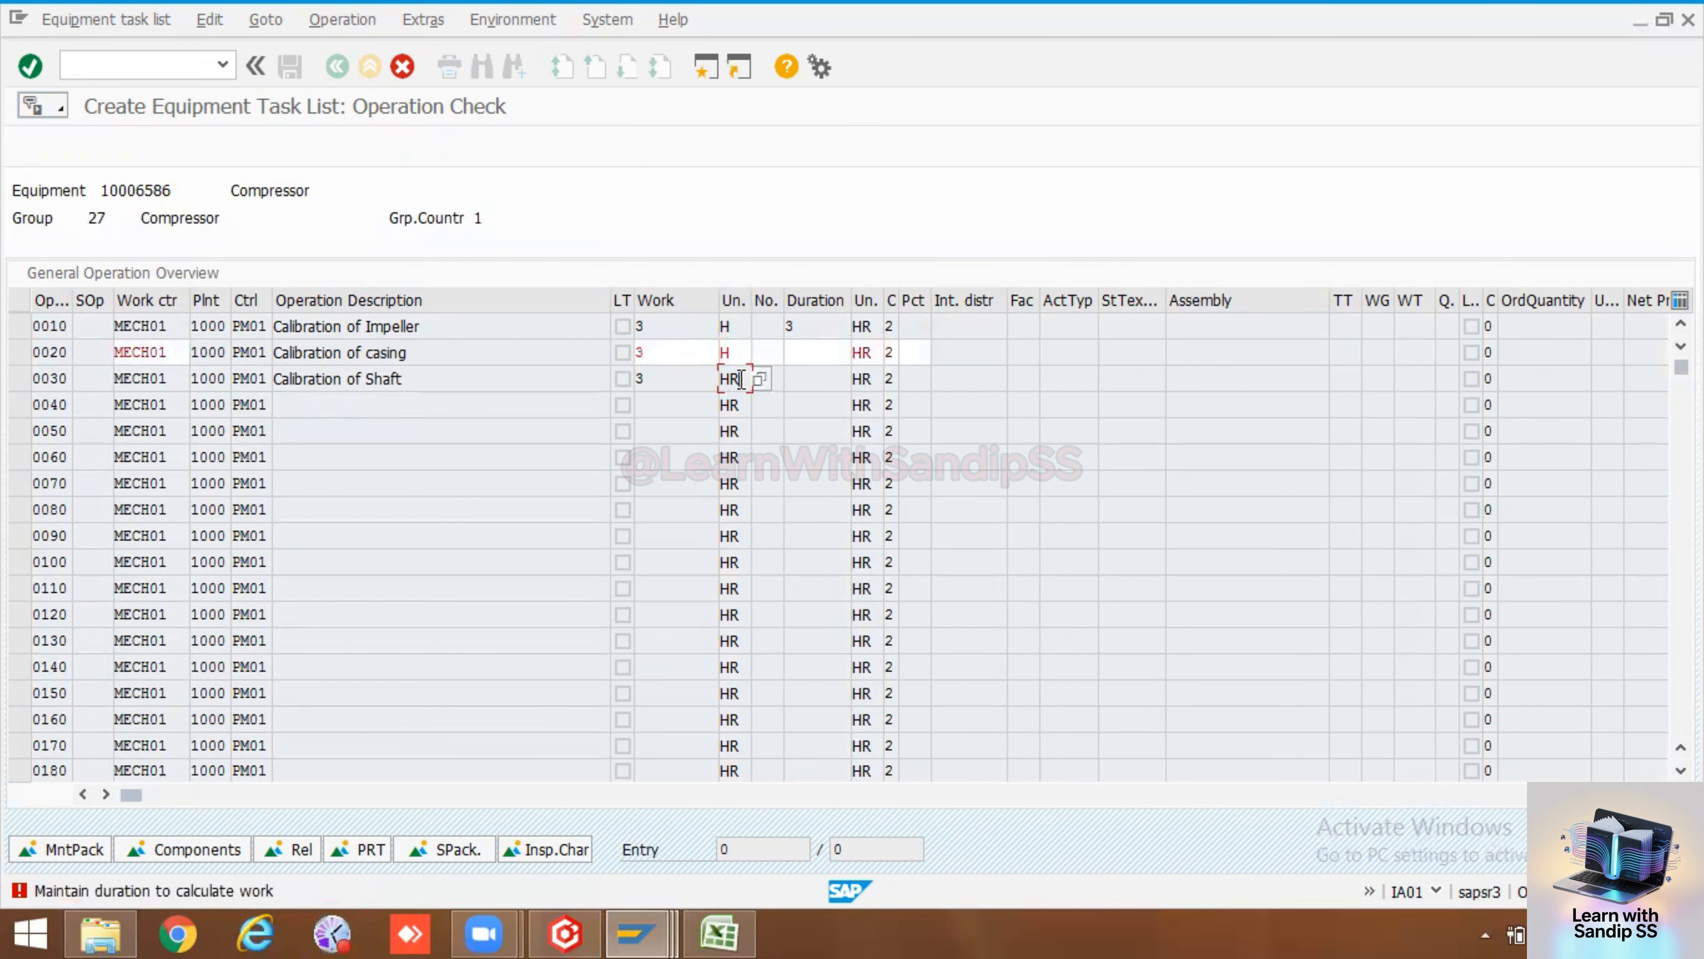
left_click(804, 356)
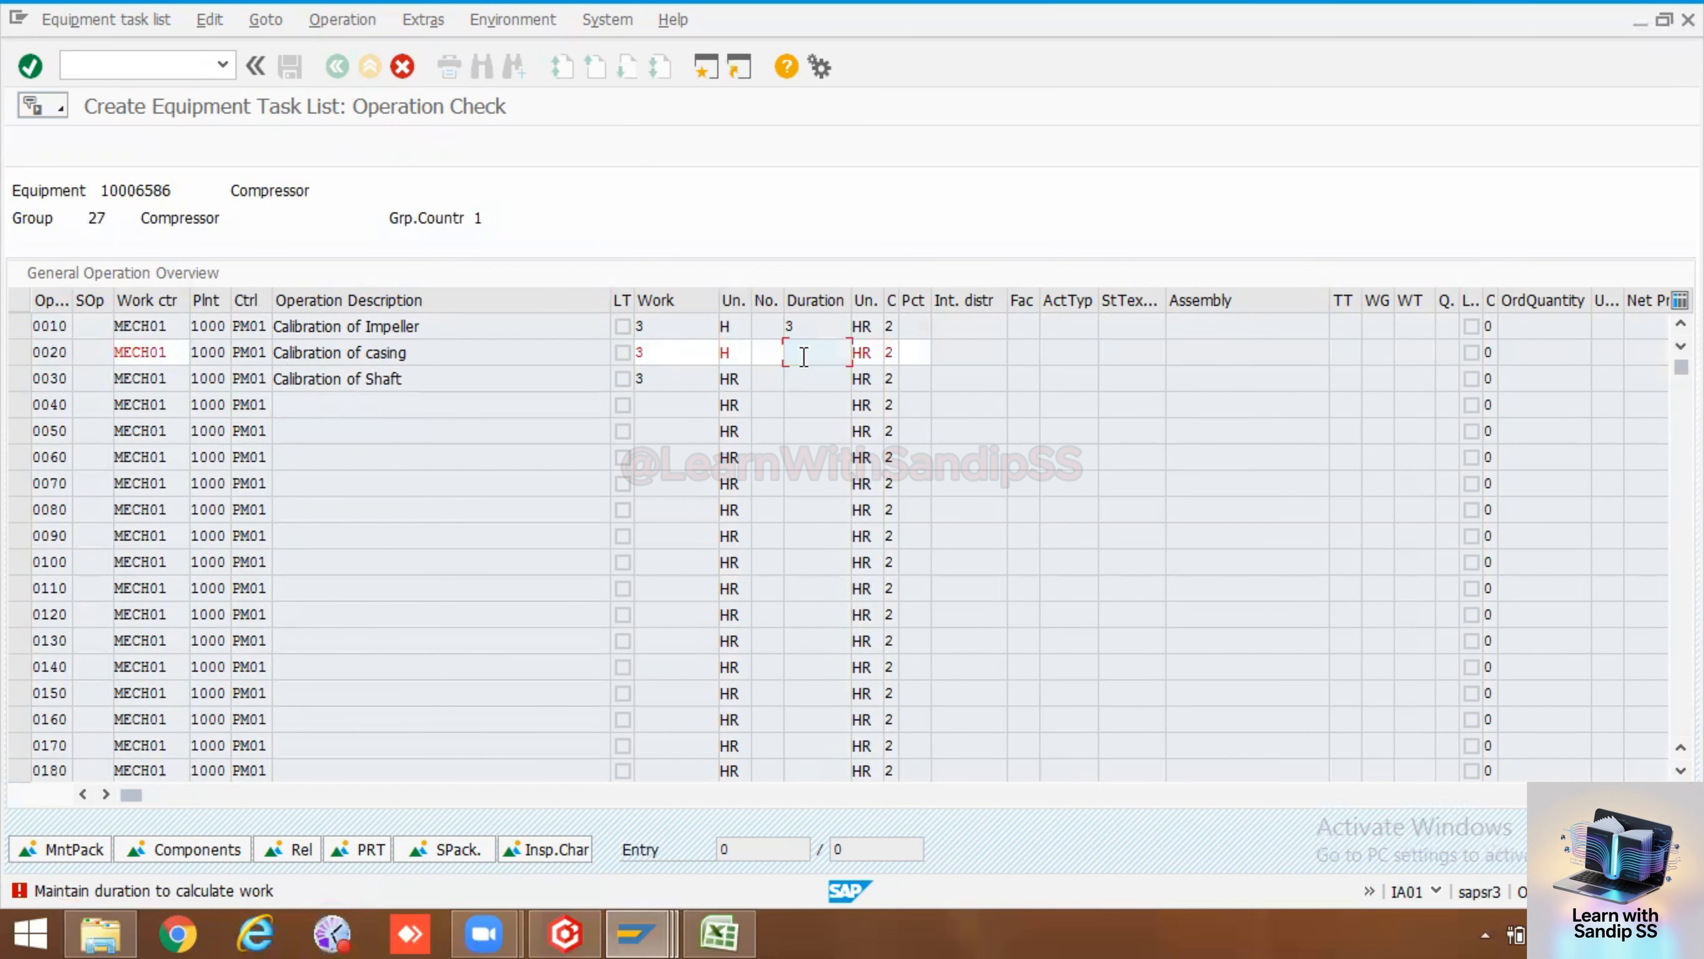
key("Return")
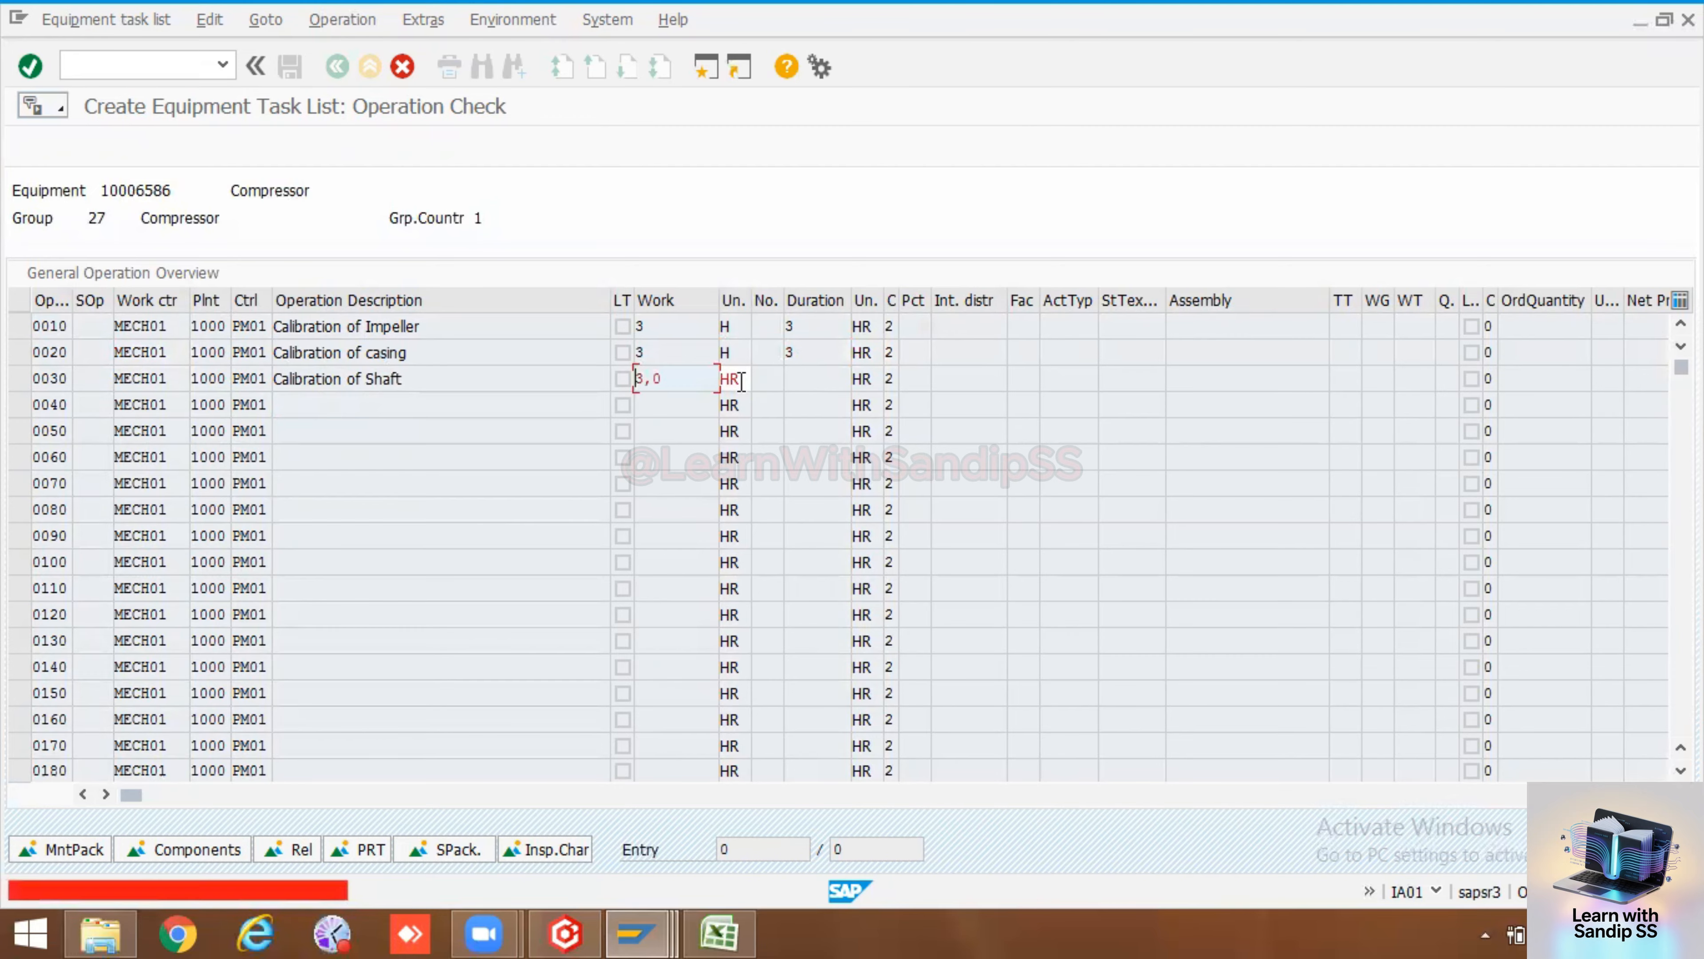
left_click(741, 378)
key("Return")
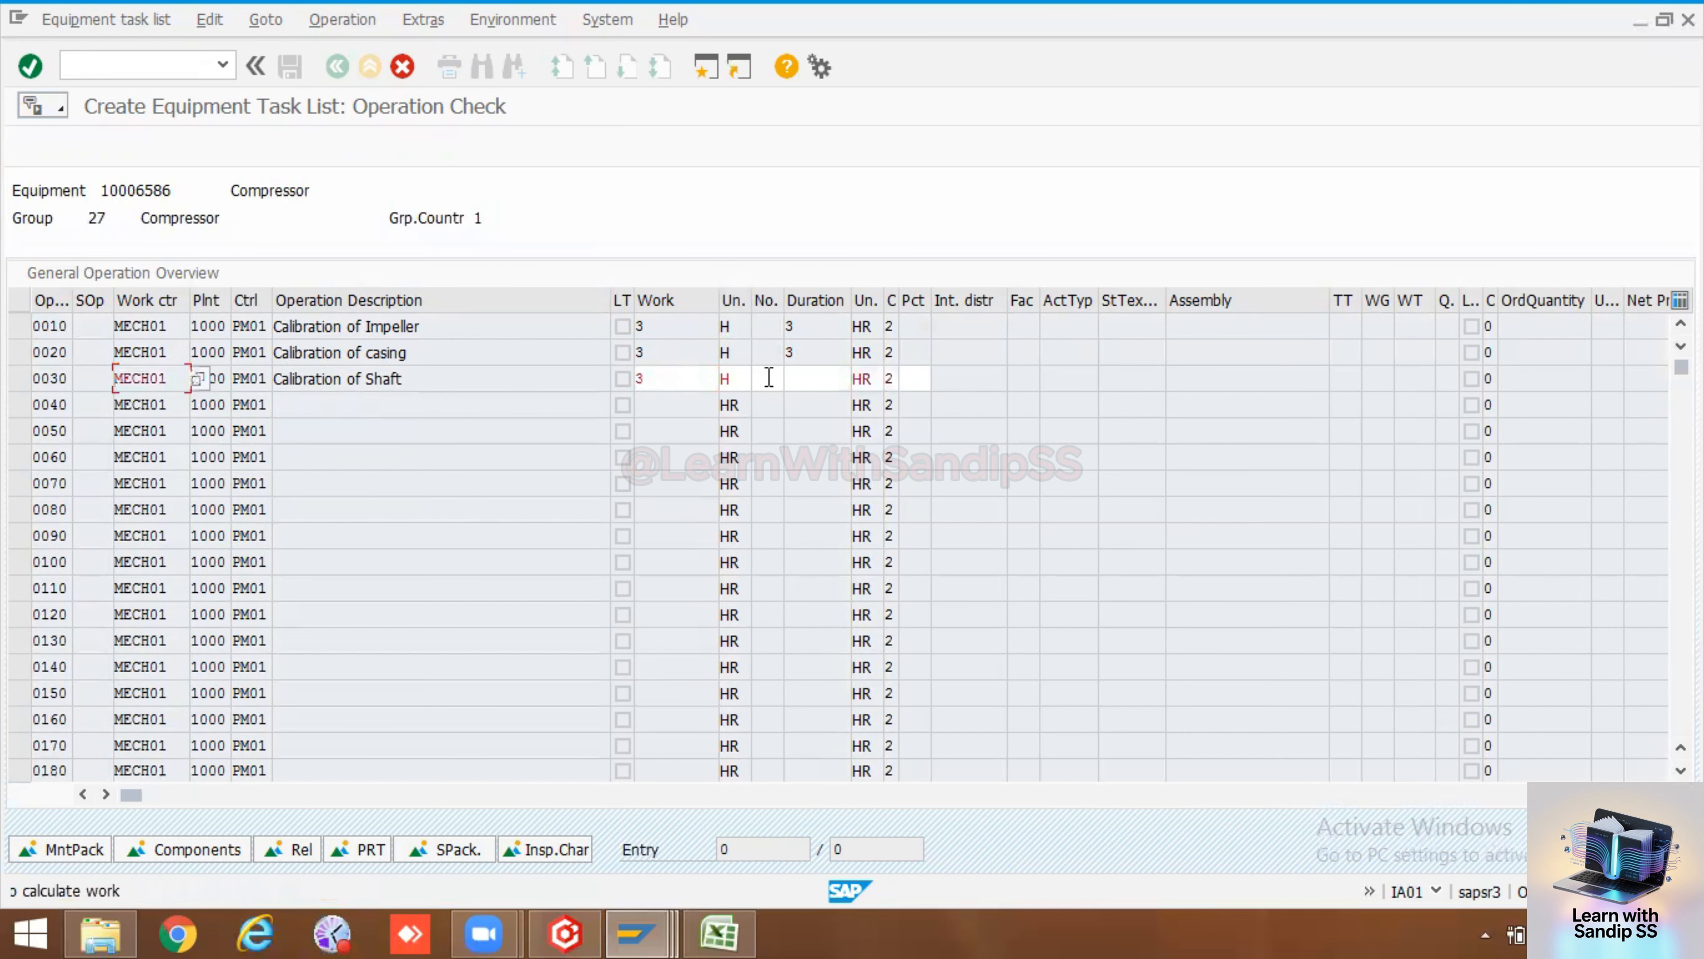
left_click(809, 379)
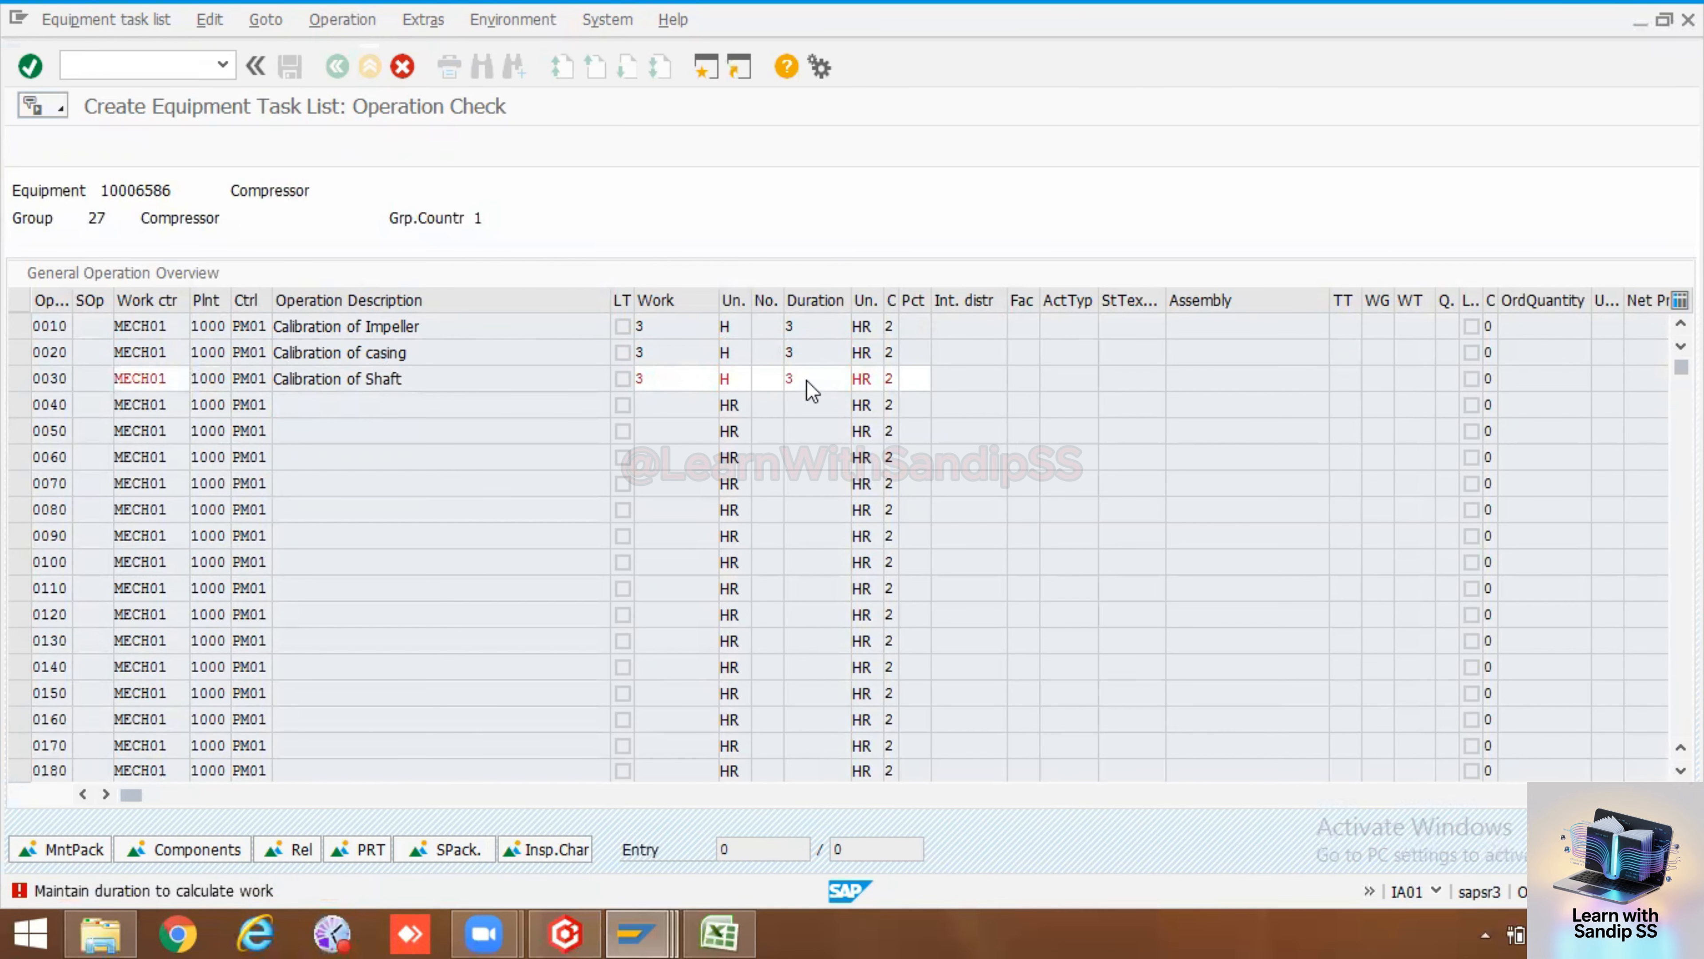
type("3")
key("Return")
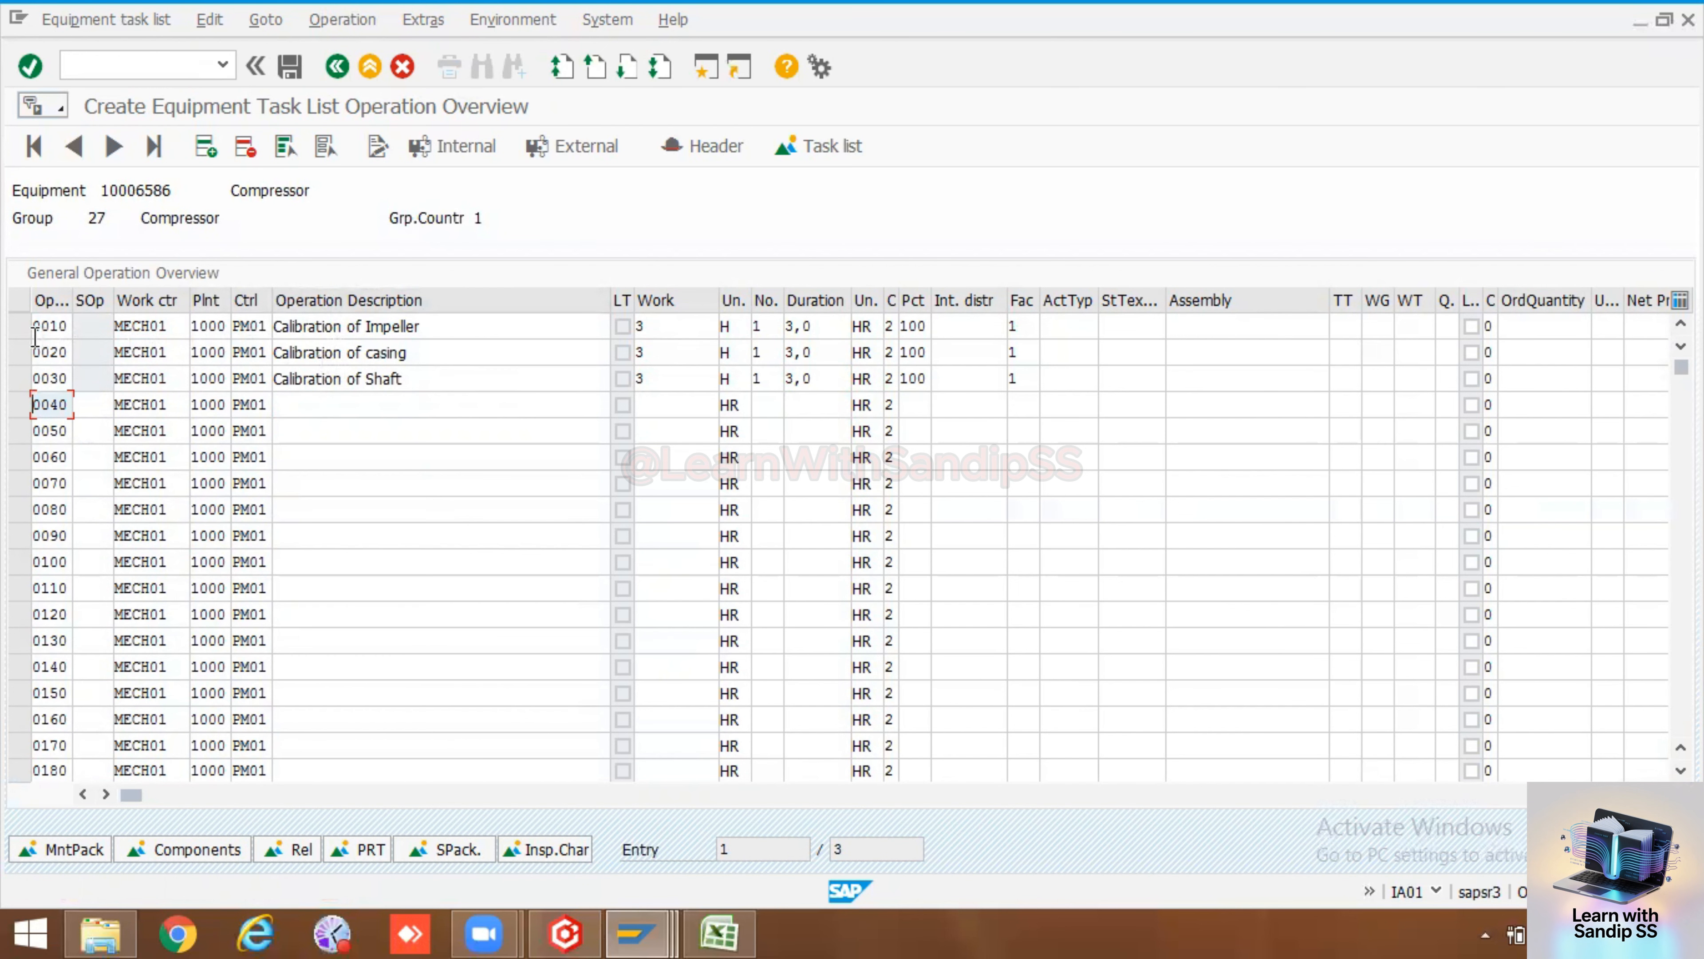
Open the inspection characteristics of operation 0010 and browse the master inspection characteristics available for plant 1000
left_click(20, 328)
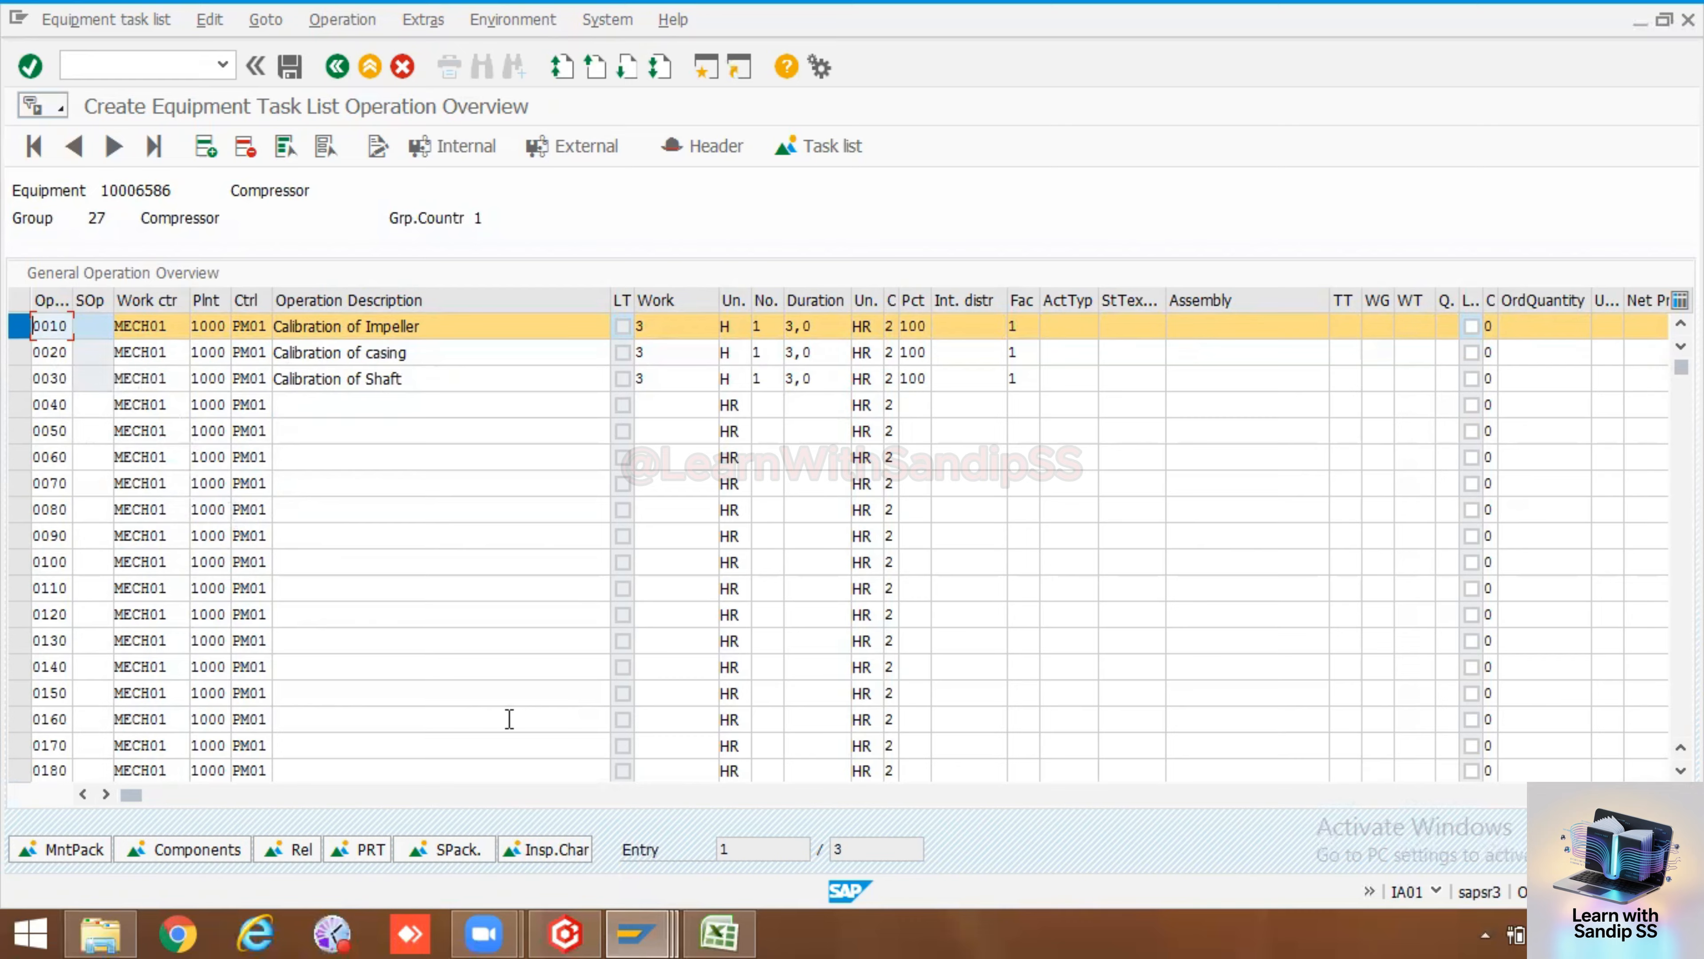
left_click(575, 850)
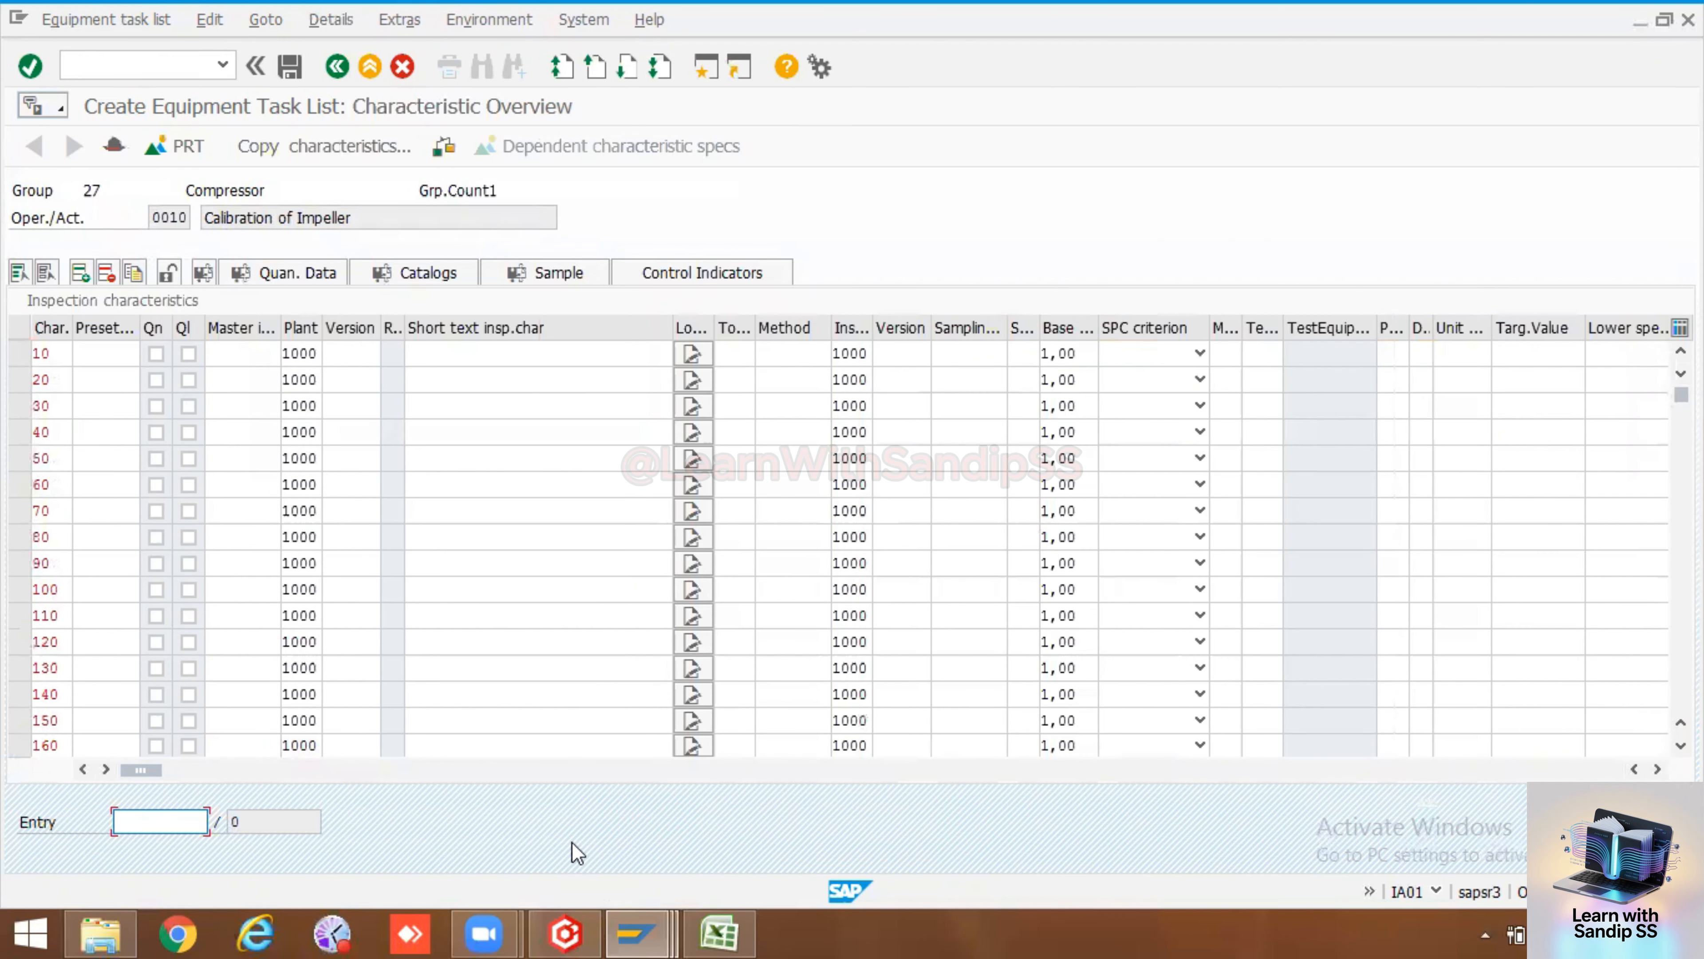
left_click_drag(280, 331, 376, 331)
left_click(273, 356)
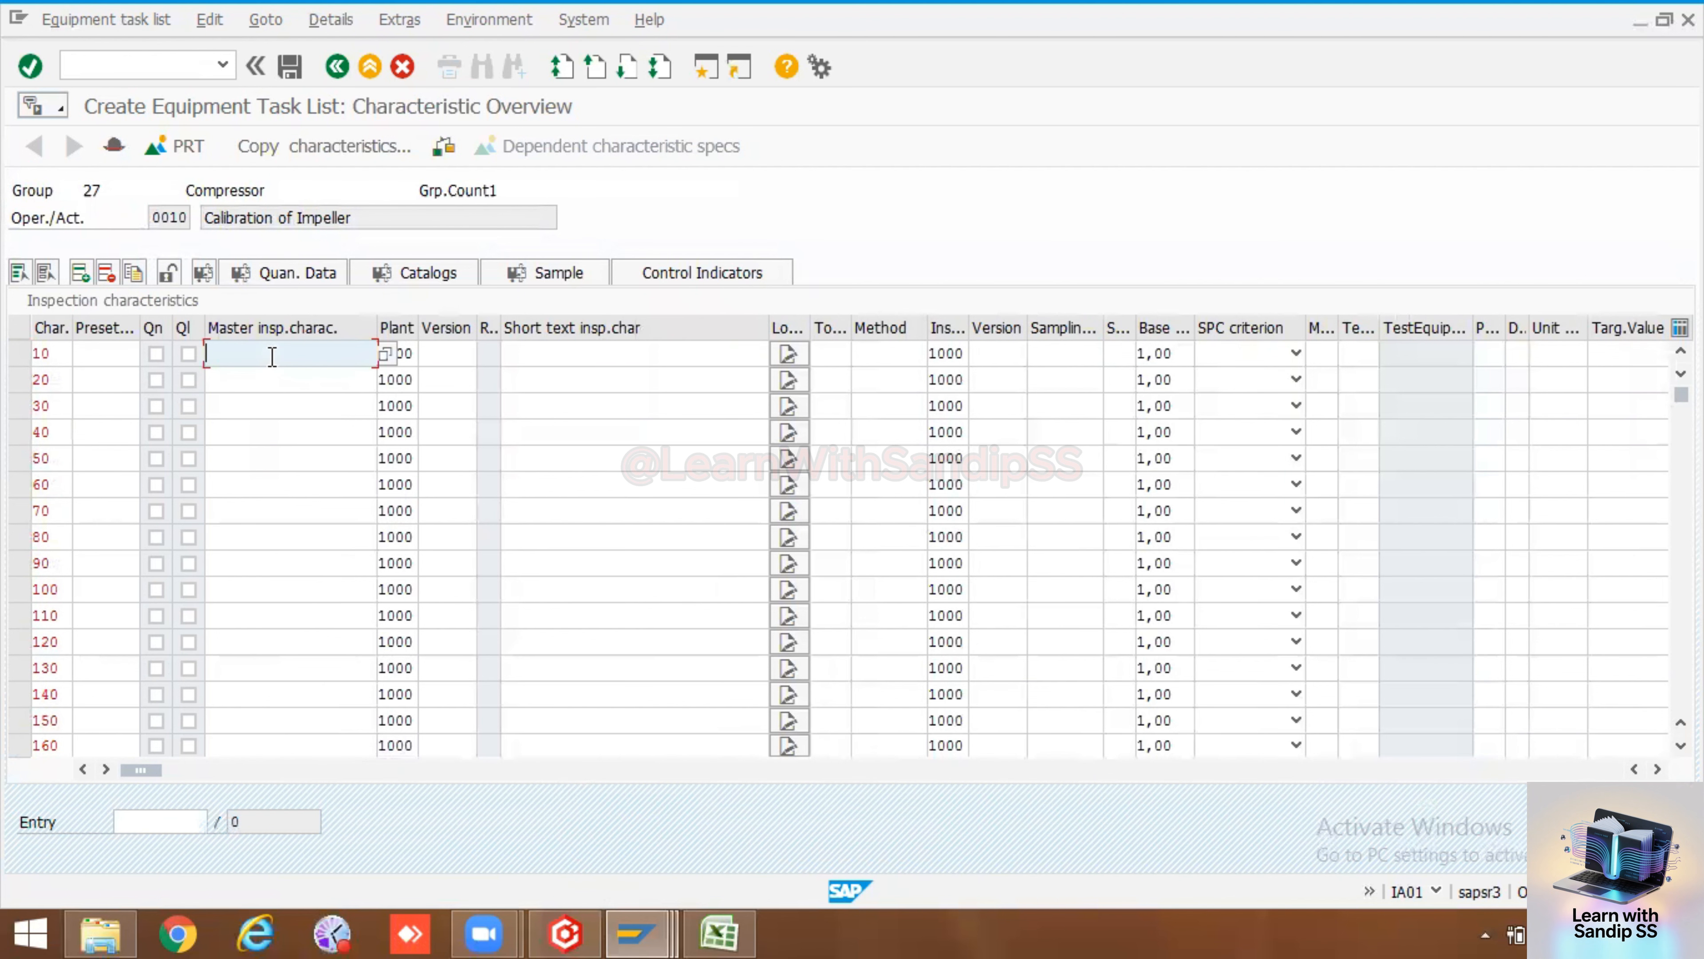
left_click(386, 353)
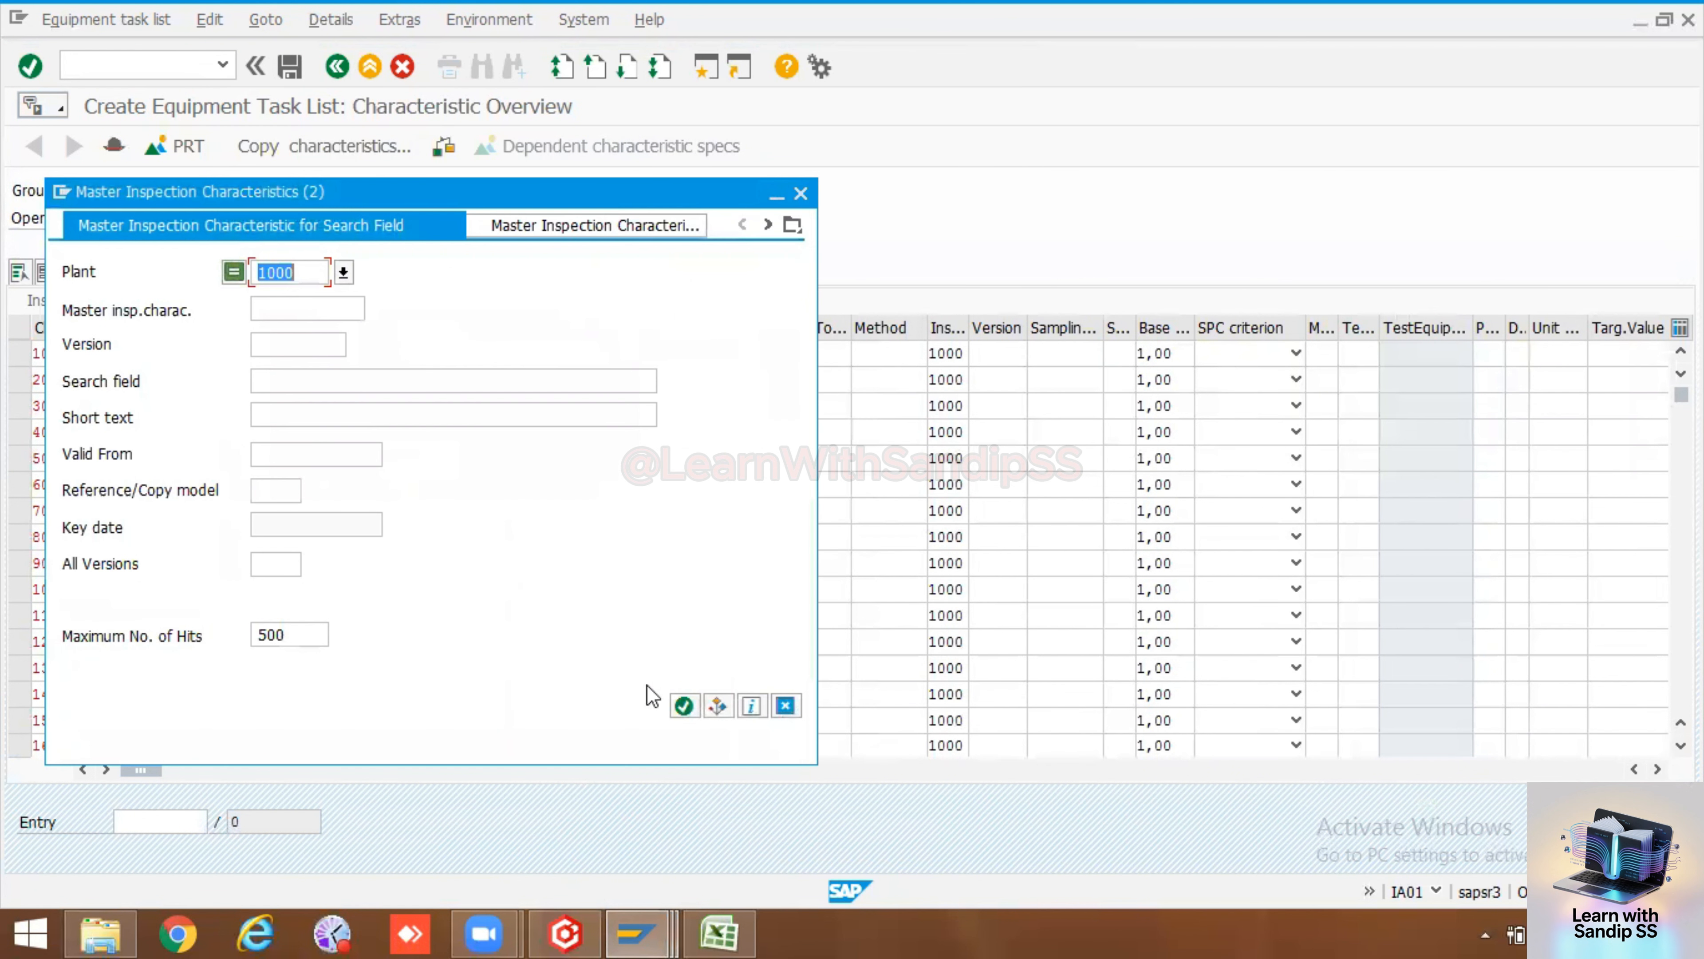
left_click(683, 705)
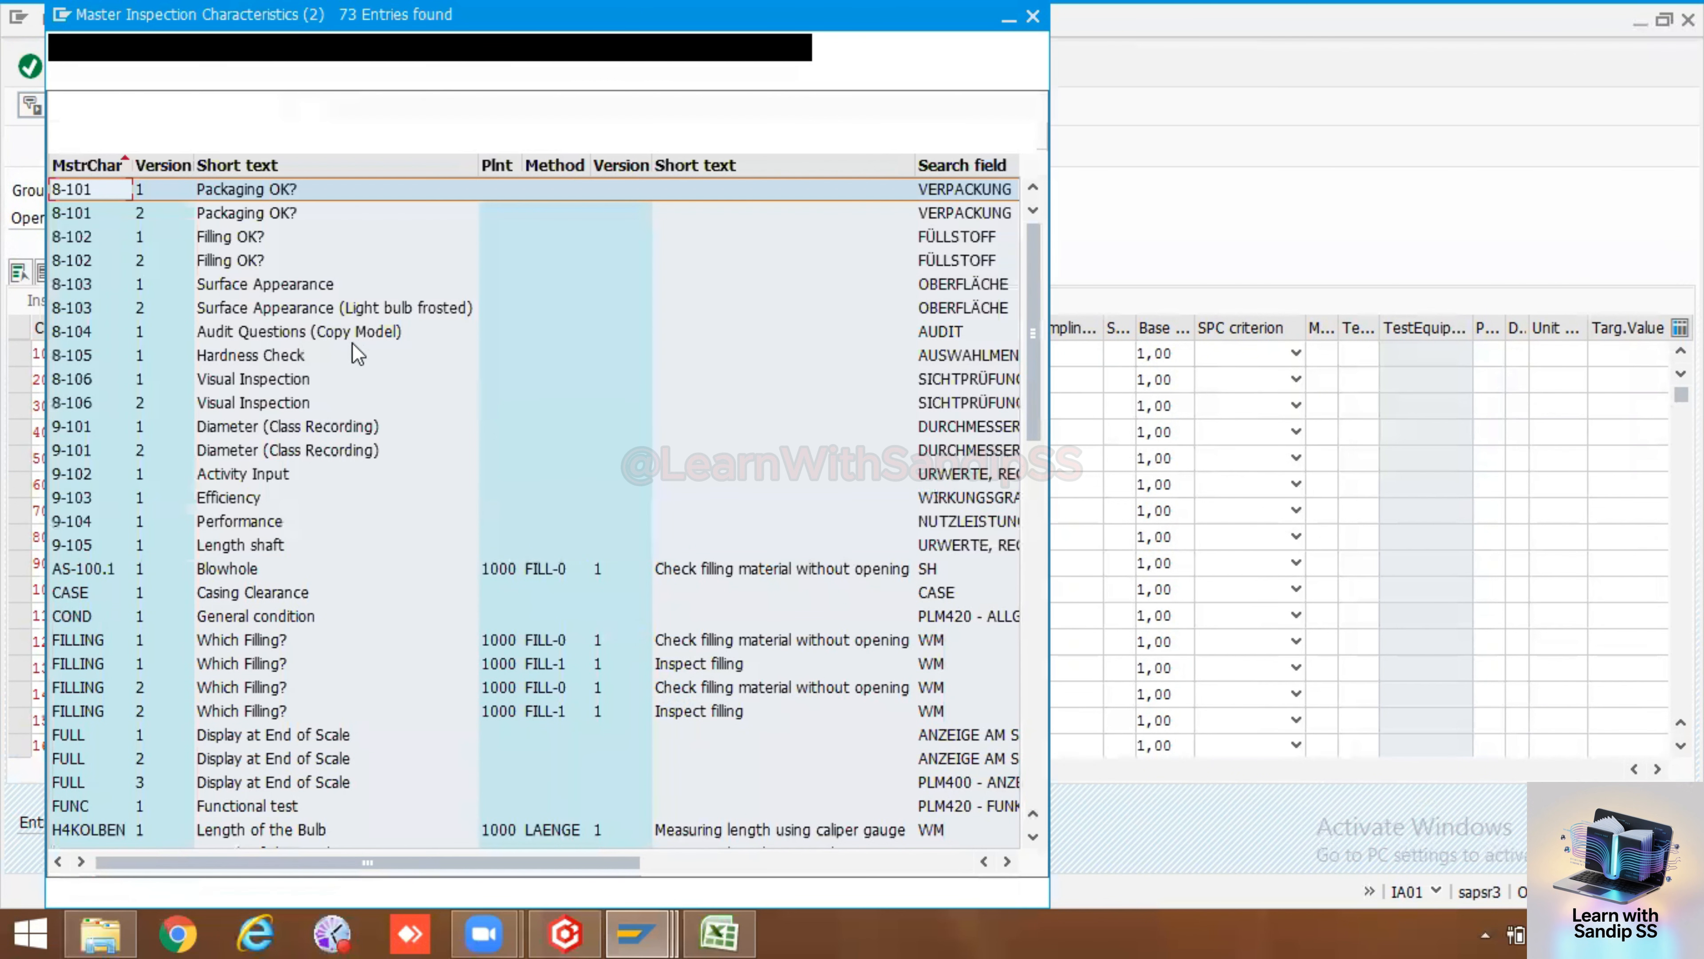
scroll(278, 524, "down", 7)
scroll(278, 524, "down", 7)
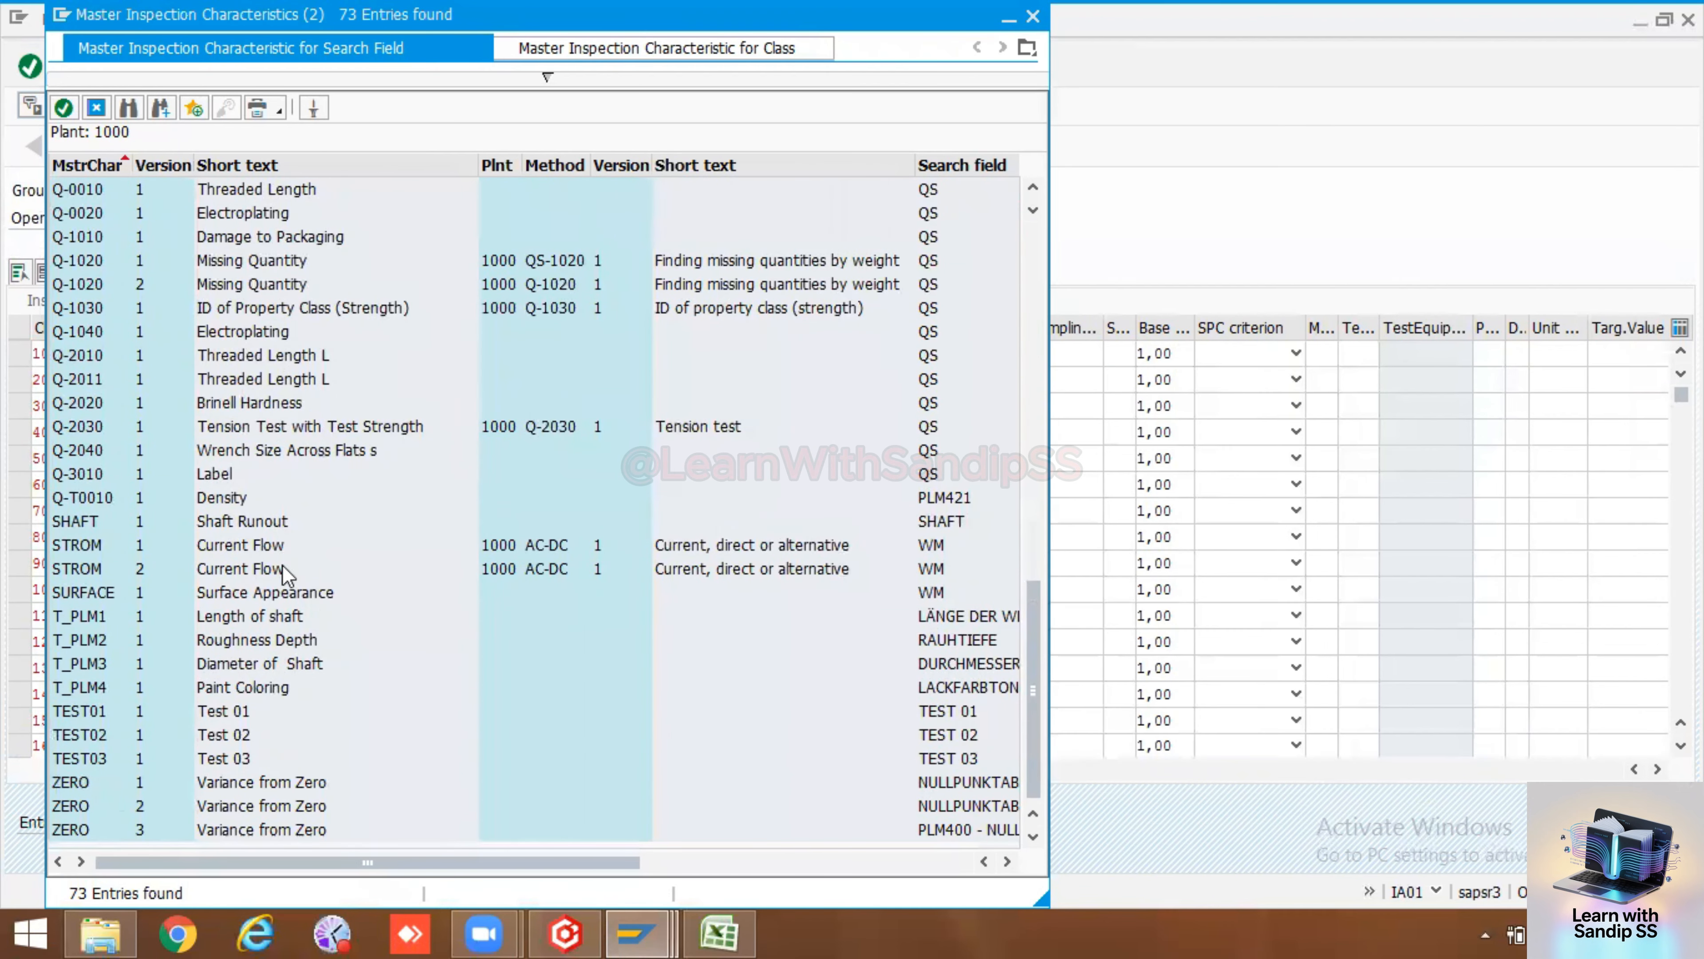
scroll(284, 566, "up", 15)
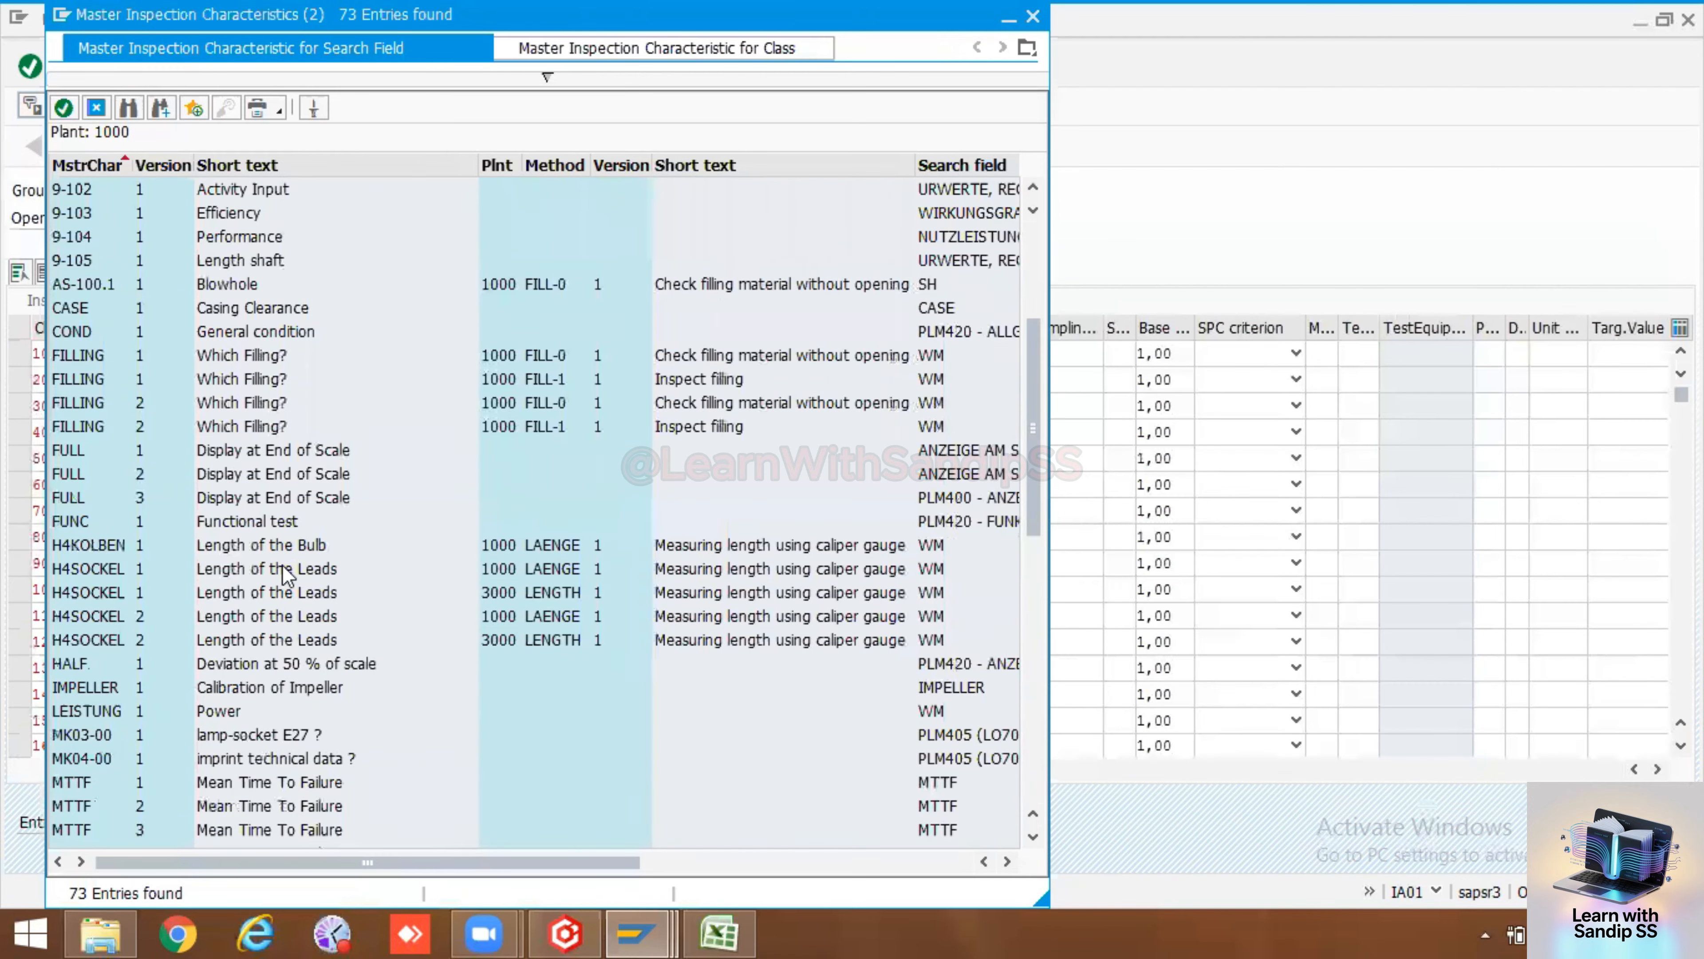
scroll(323, 481, "down", 3)
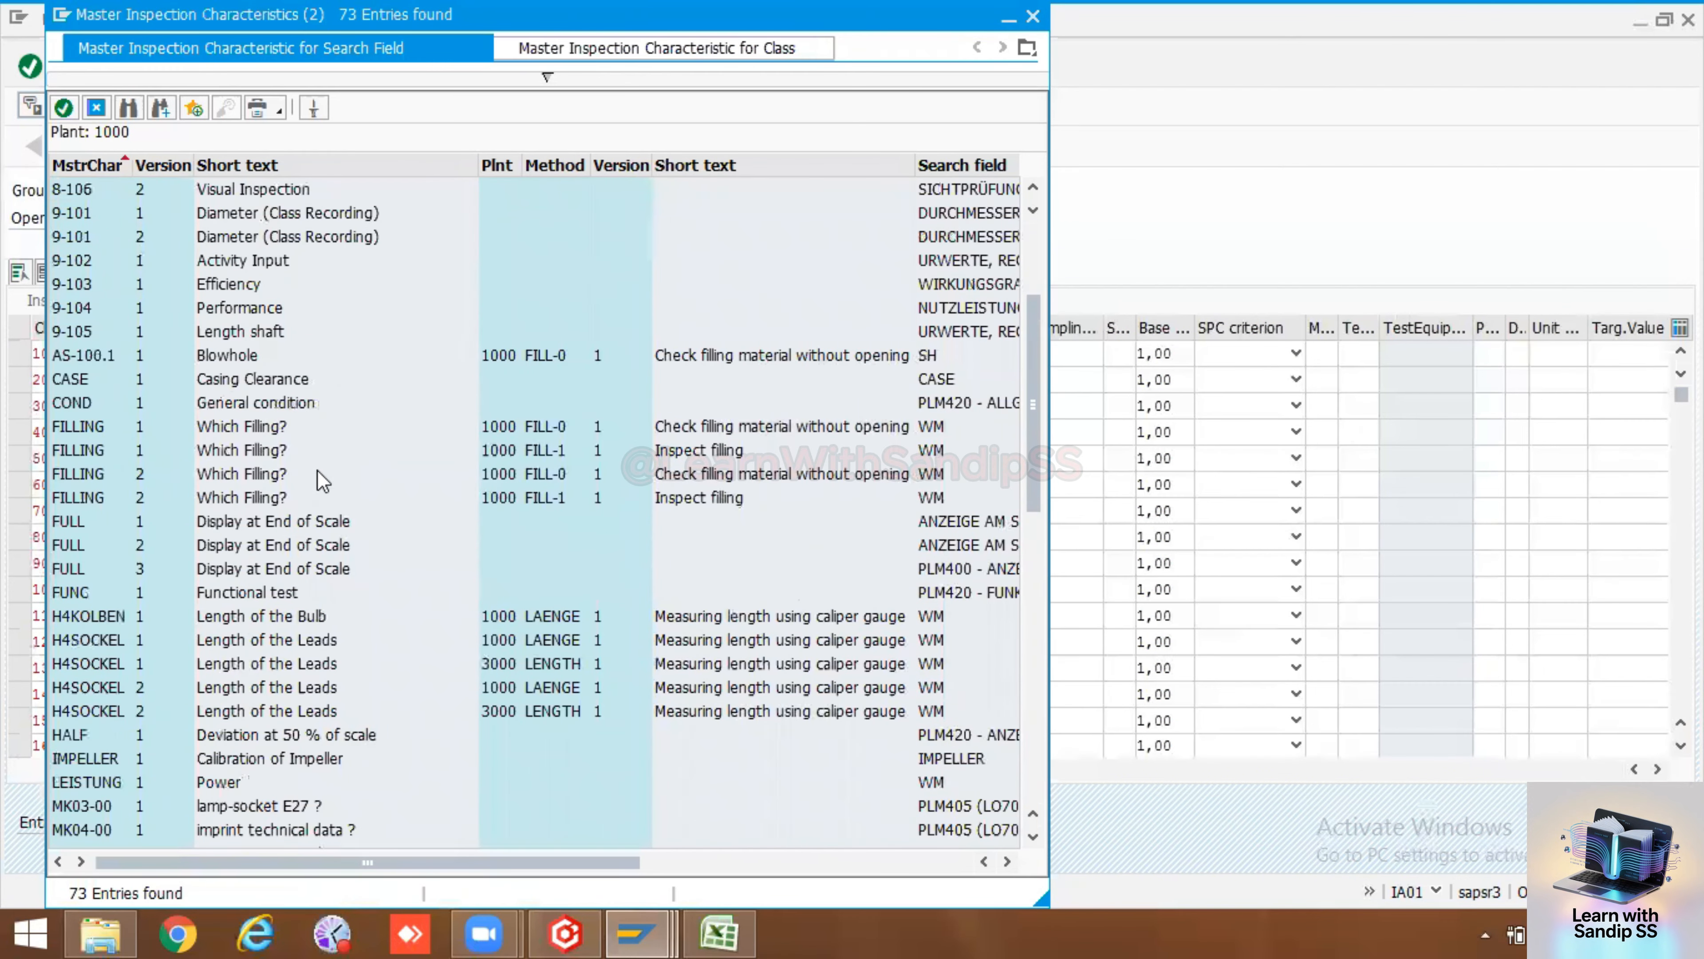
scroll(322, 481, "down", 8)
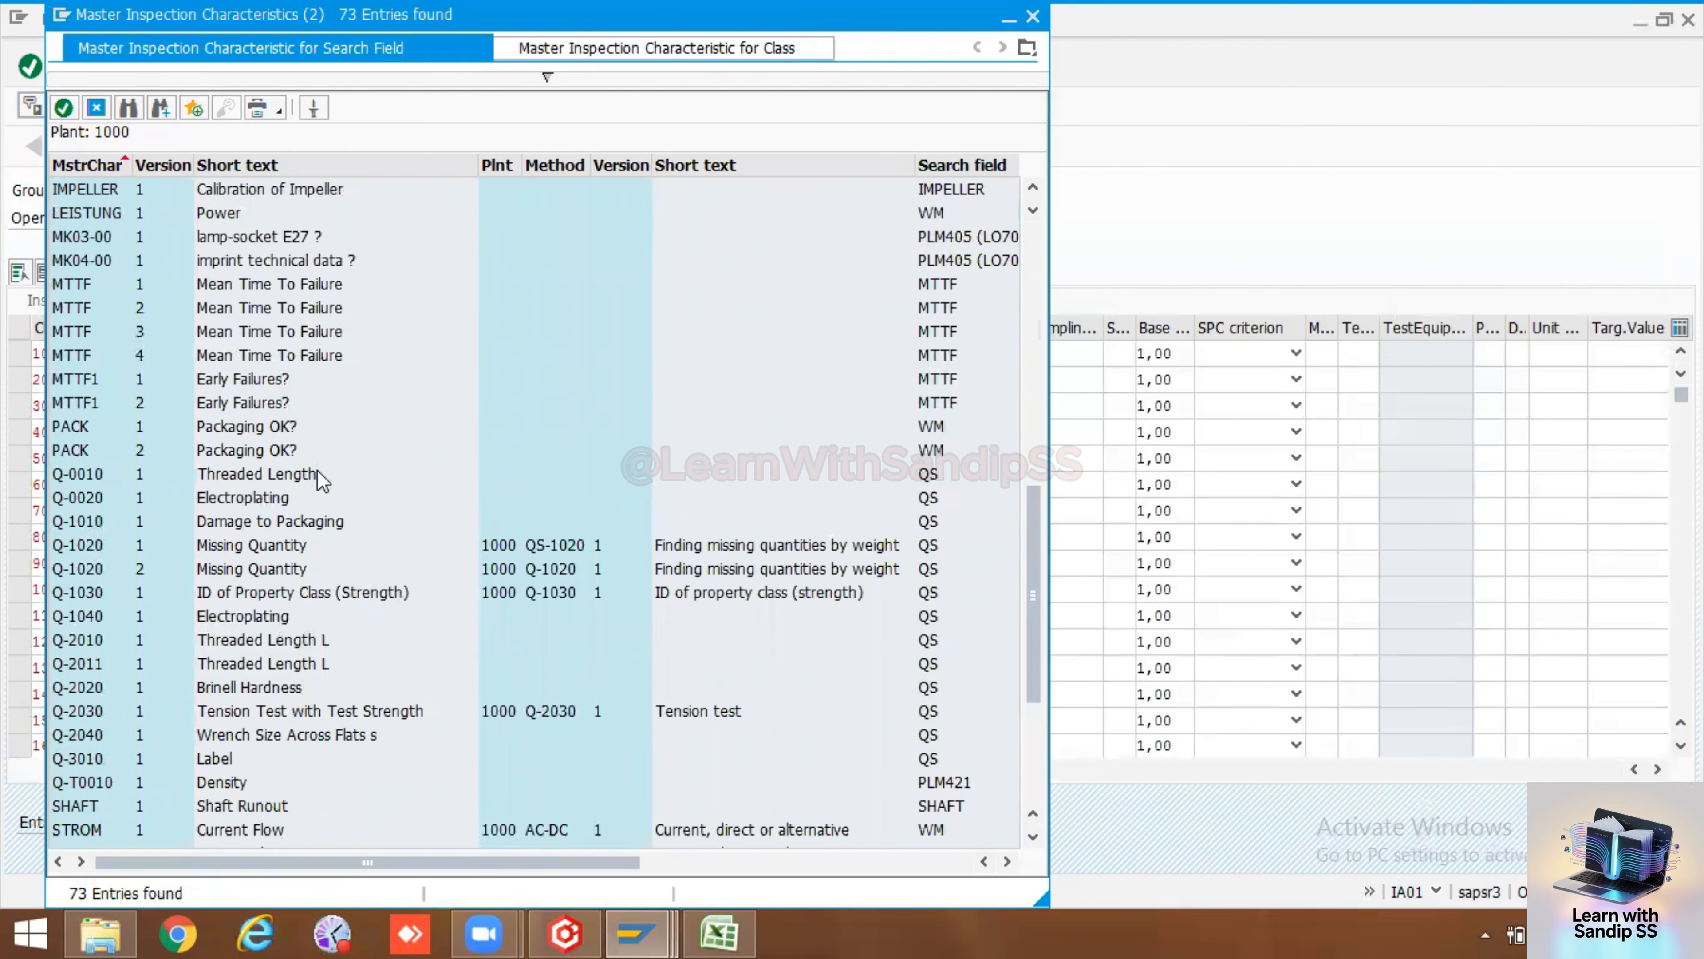
scroll(322, 480, "down", 4)
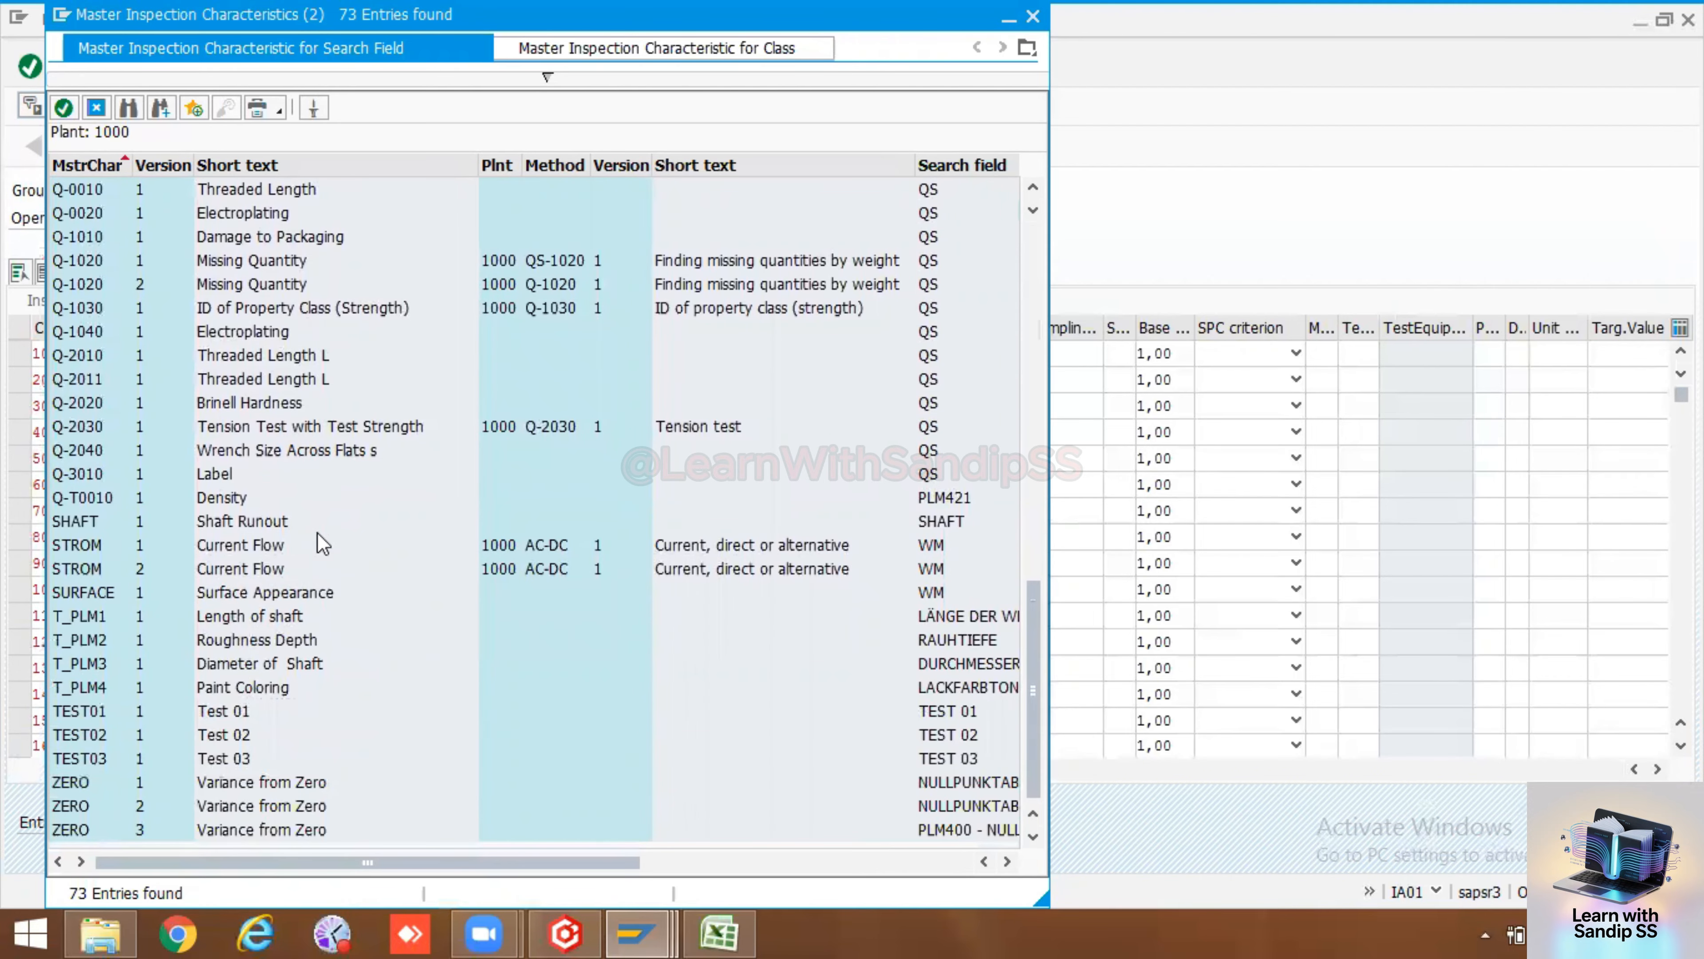
scroll(325, 735, "up", 3)
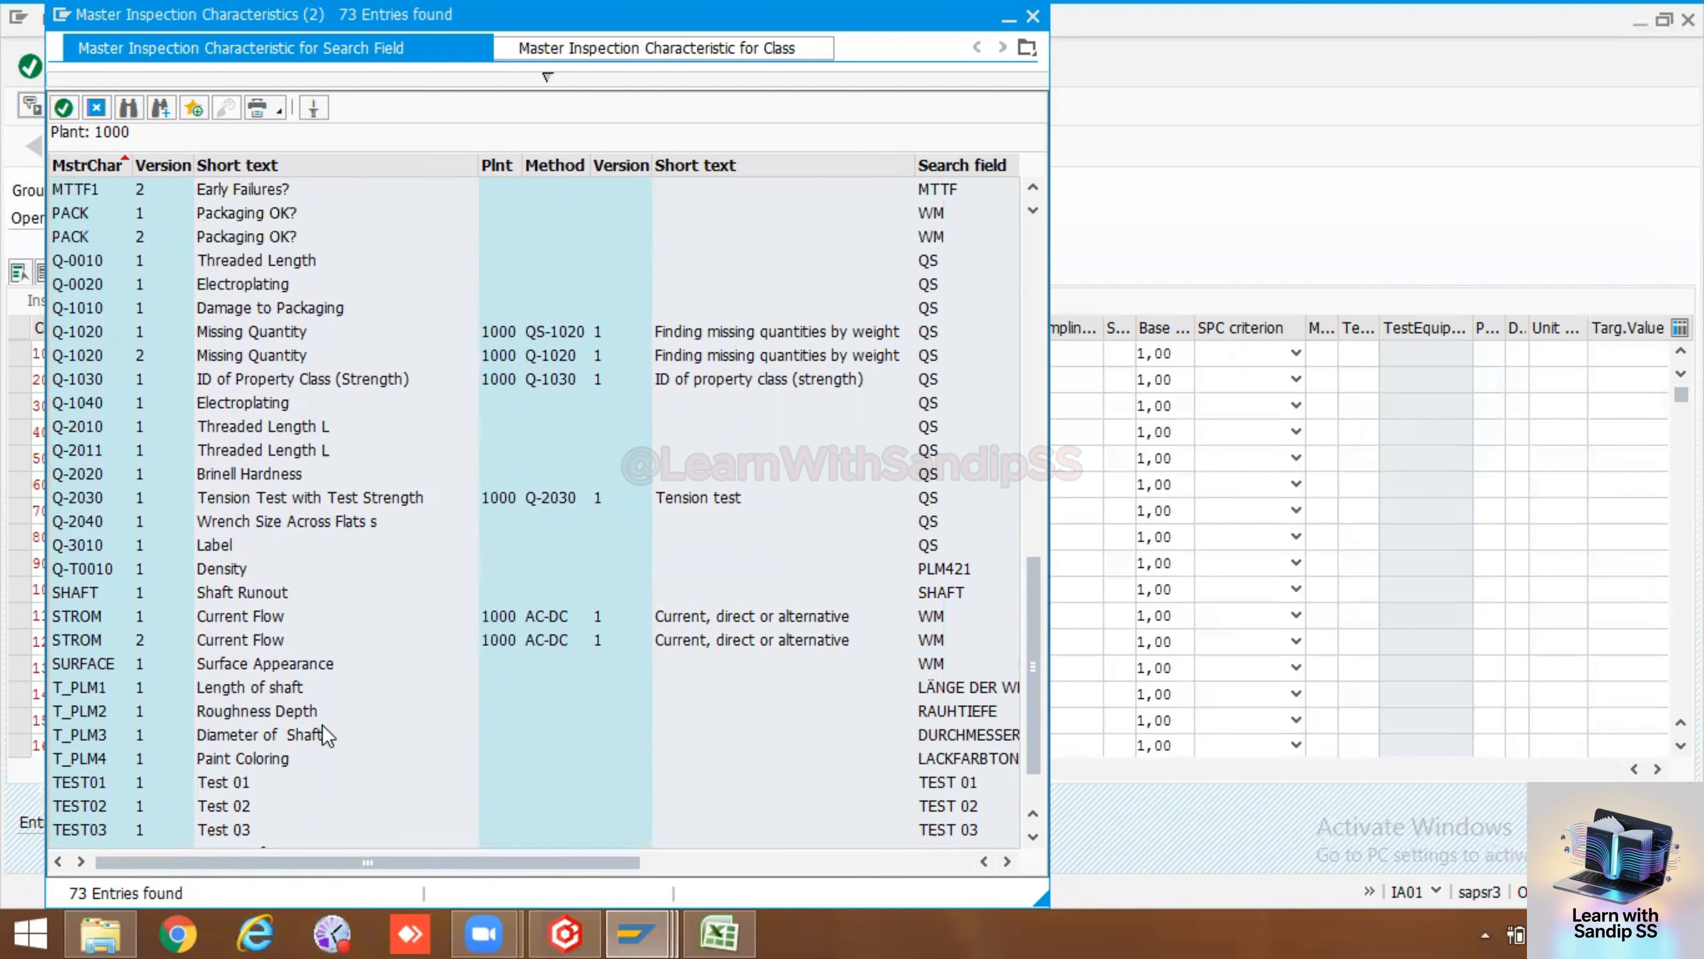
scroll(322, 720, "up", 6)
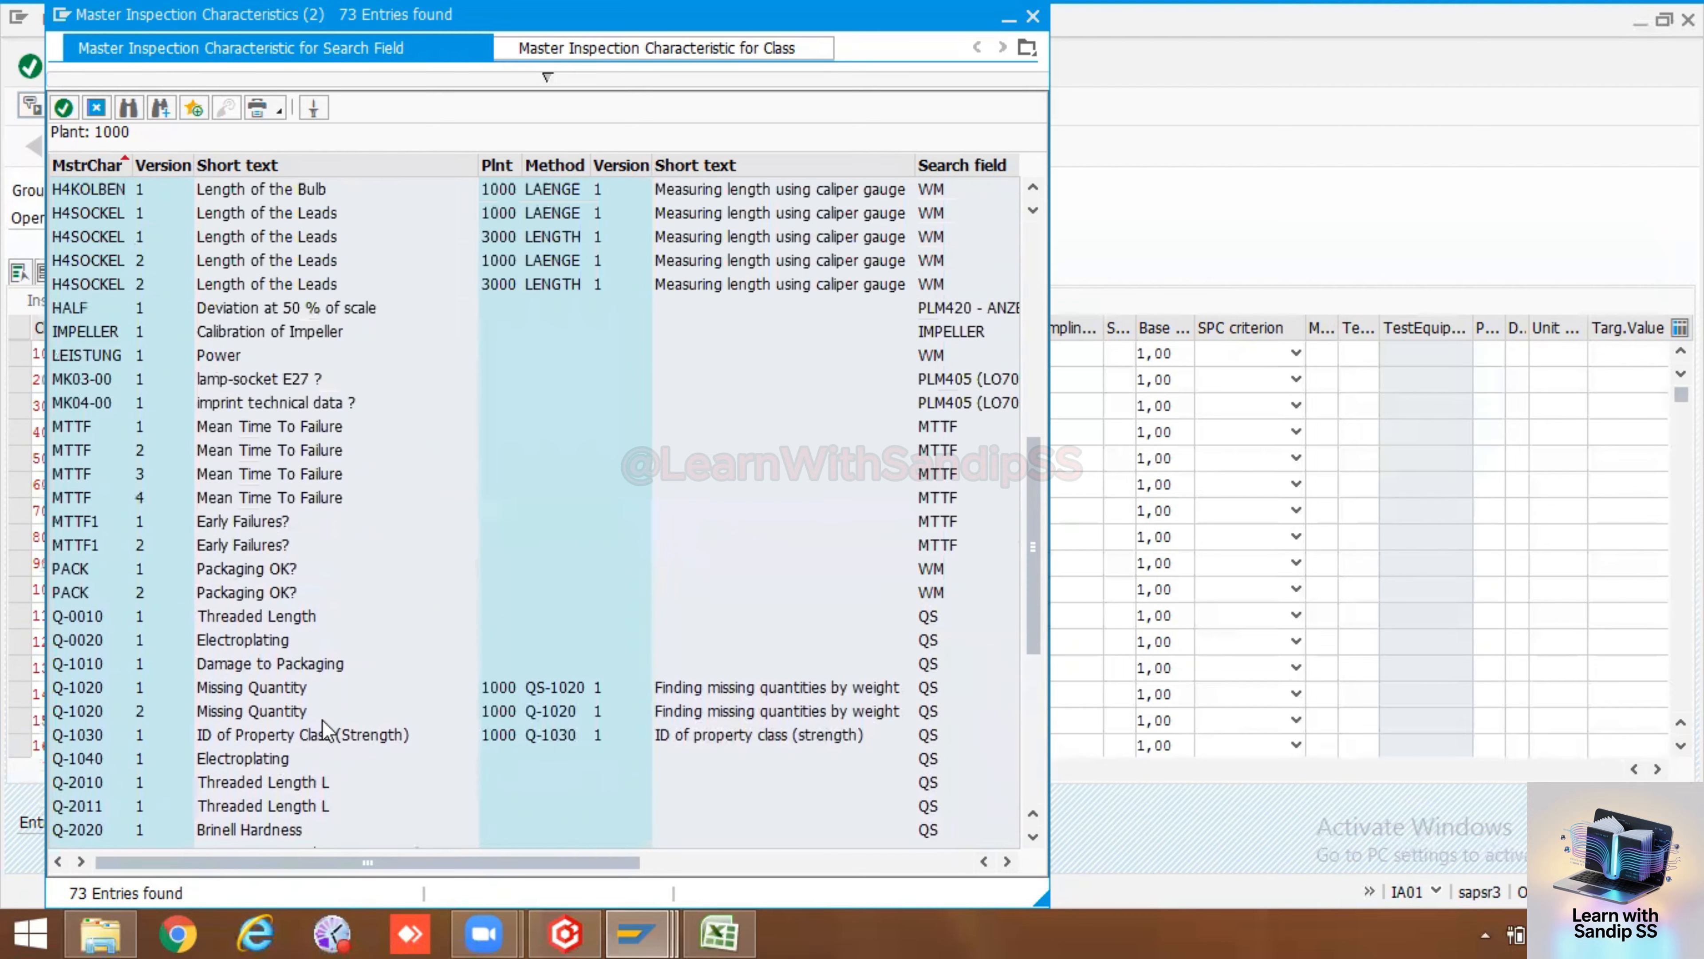
scroll(327, 715, "up", 5)
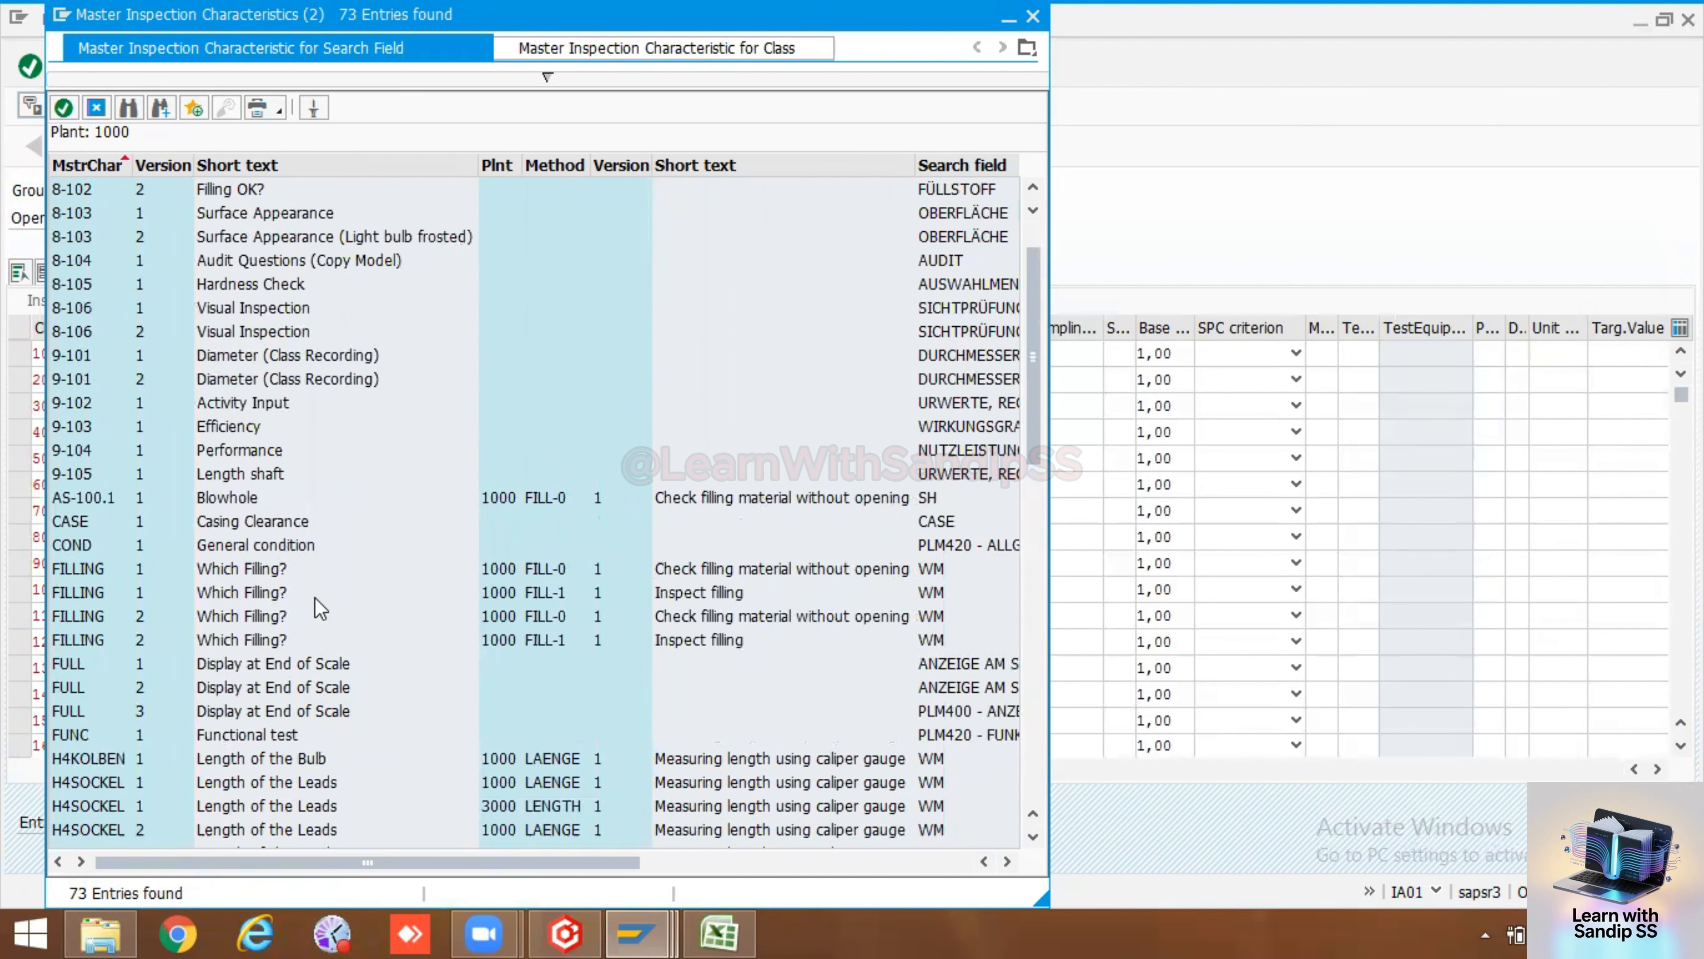
scroll(295, 497, "down", 2)
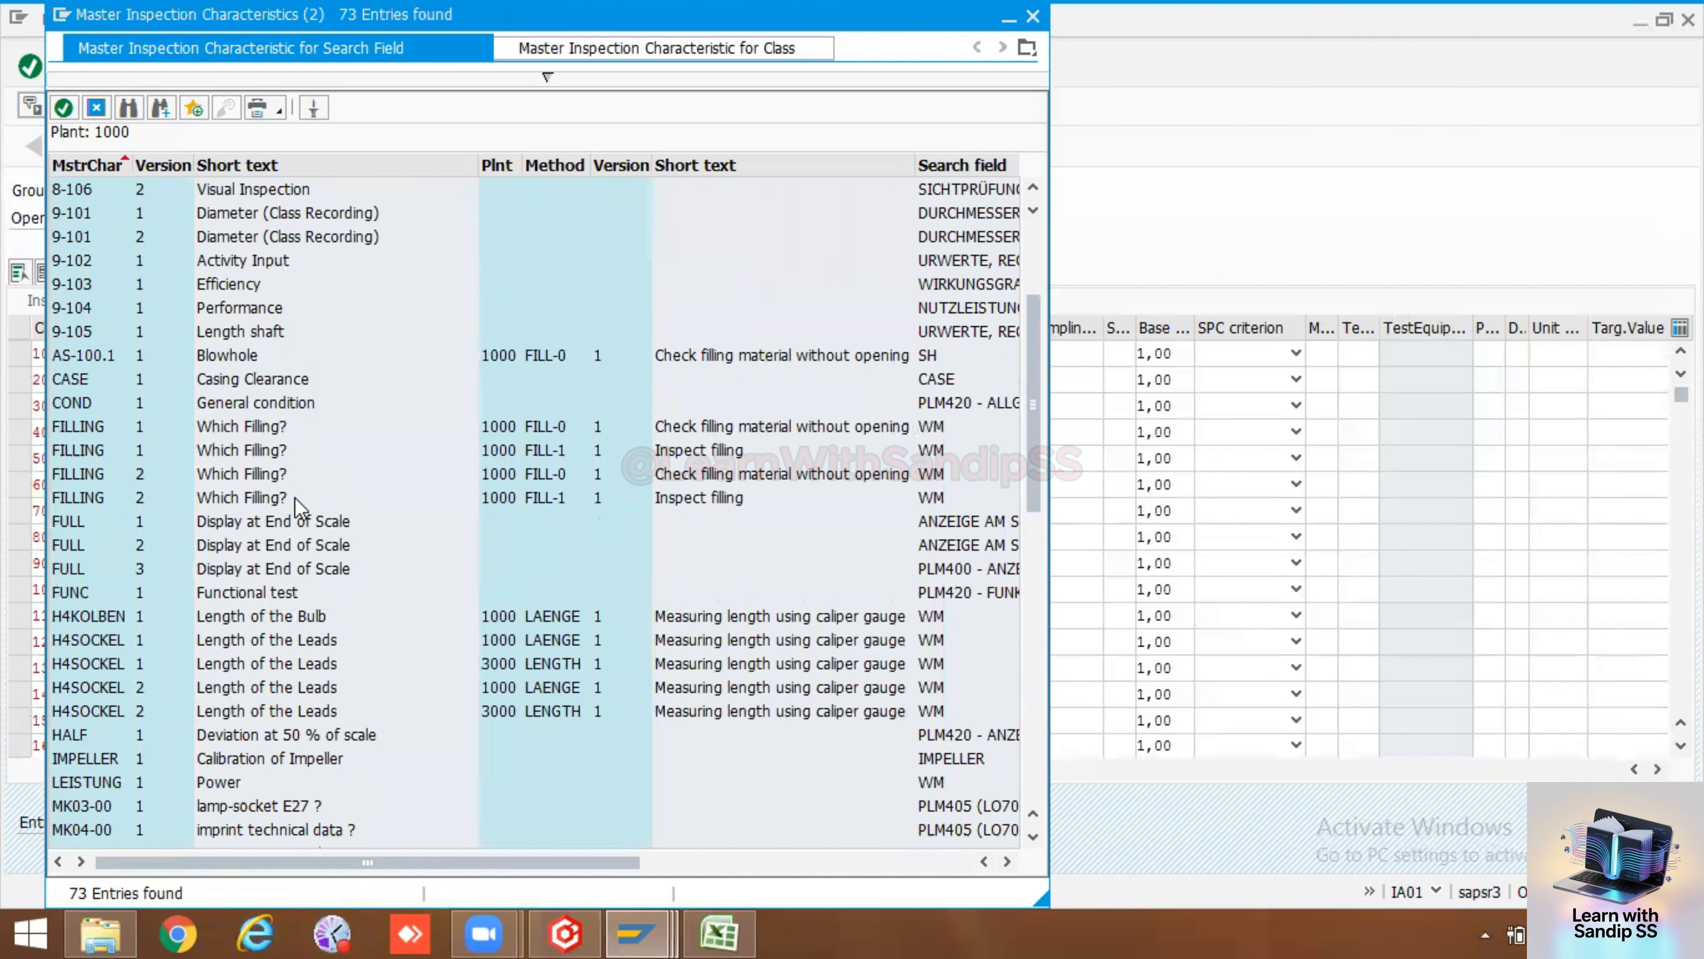
scroll(295, 497, "down", 4)
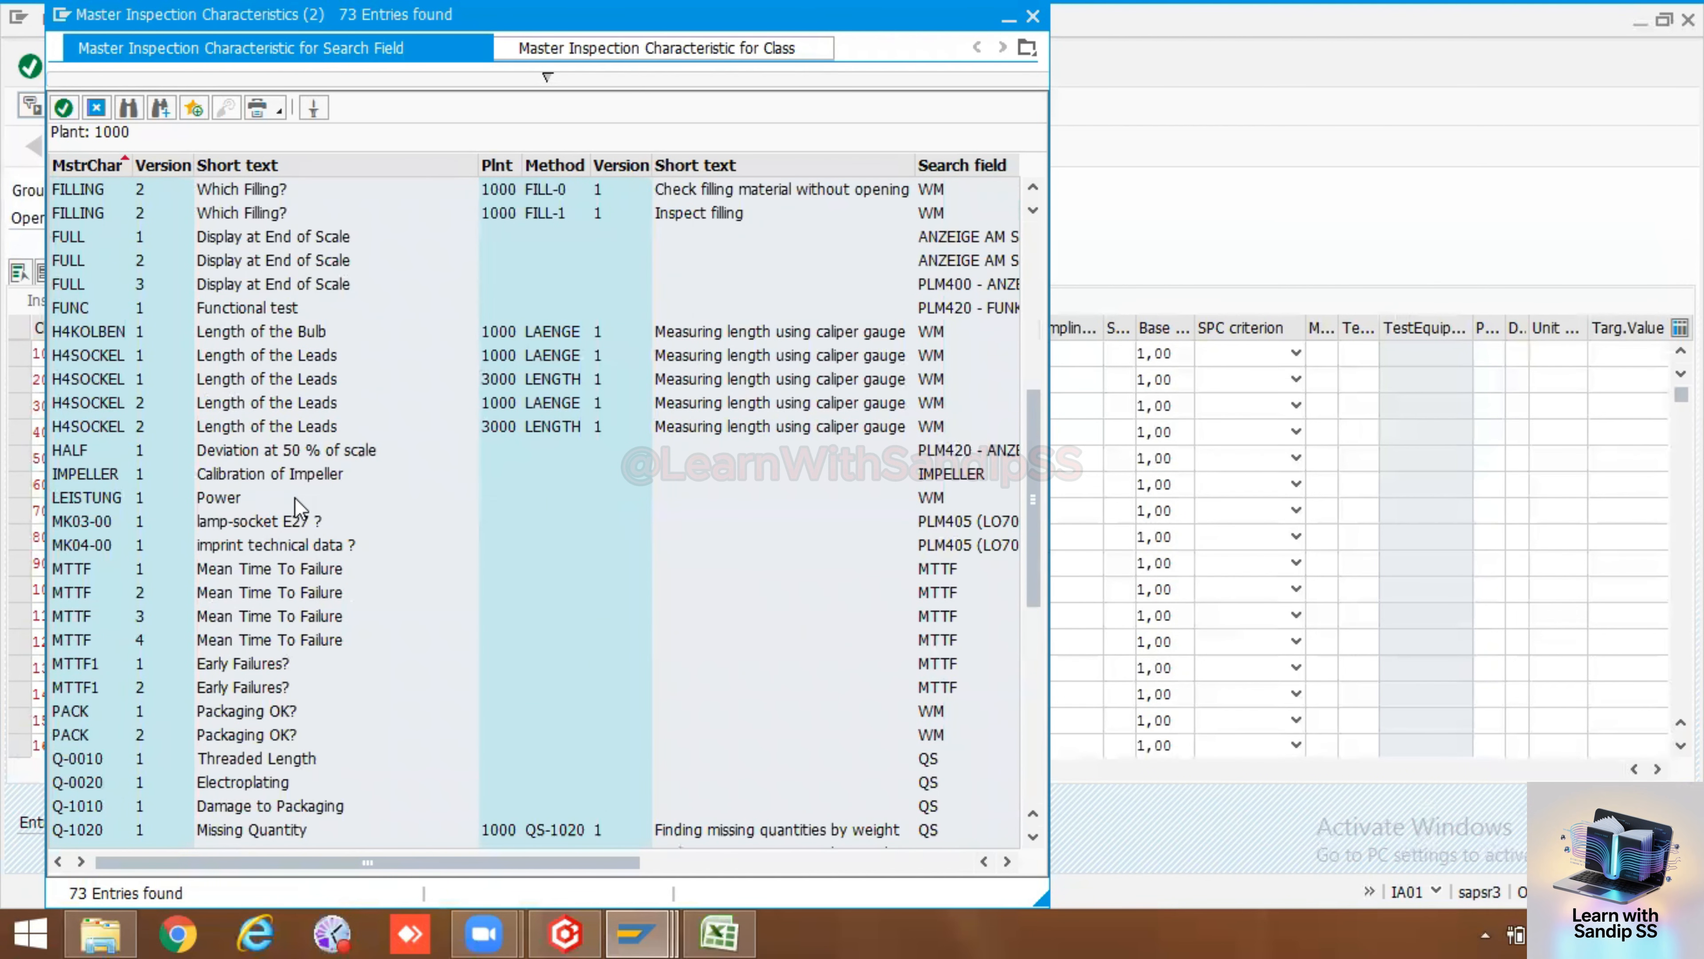
scroll(299, 508, "down", 8)
scroll(299, 508, "up", 6)
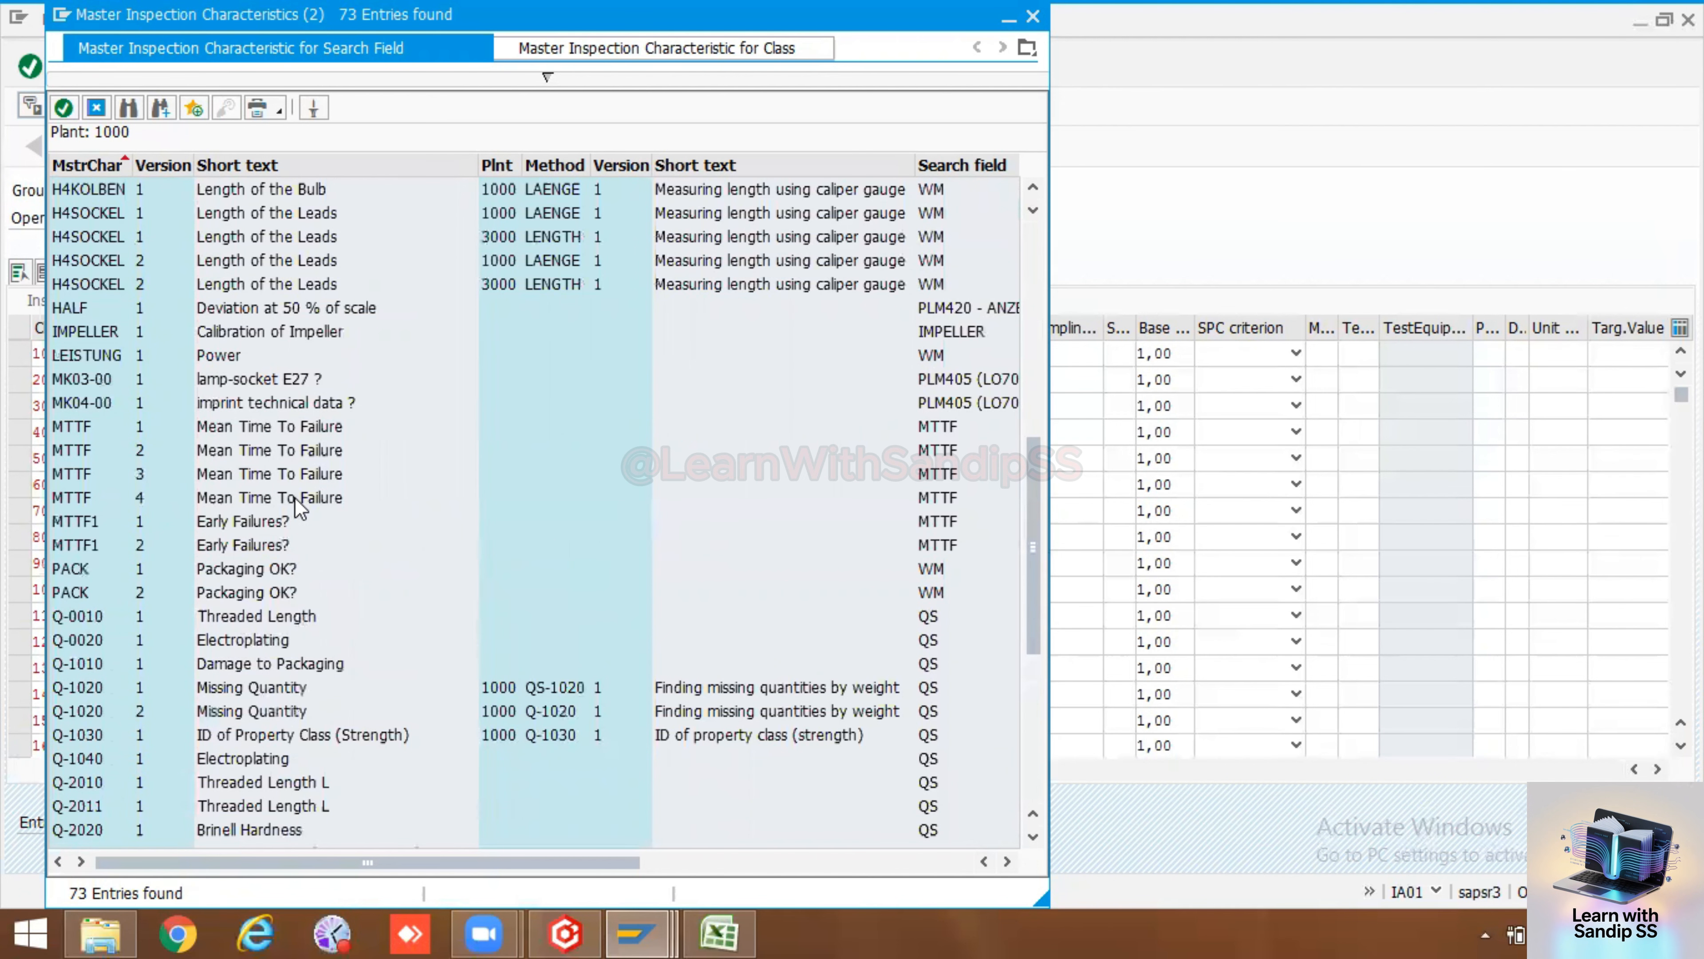
scroll(294, 497, "up", 9)
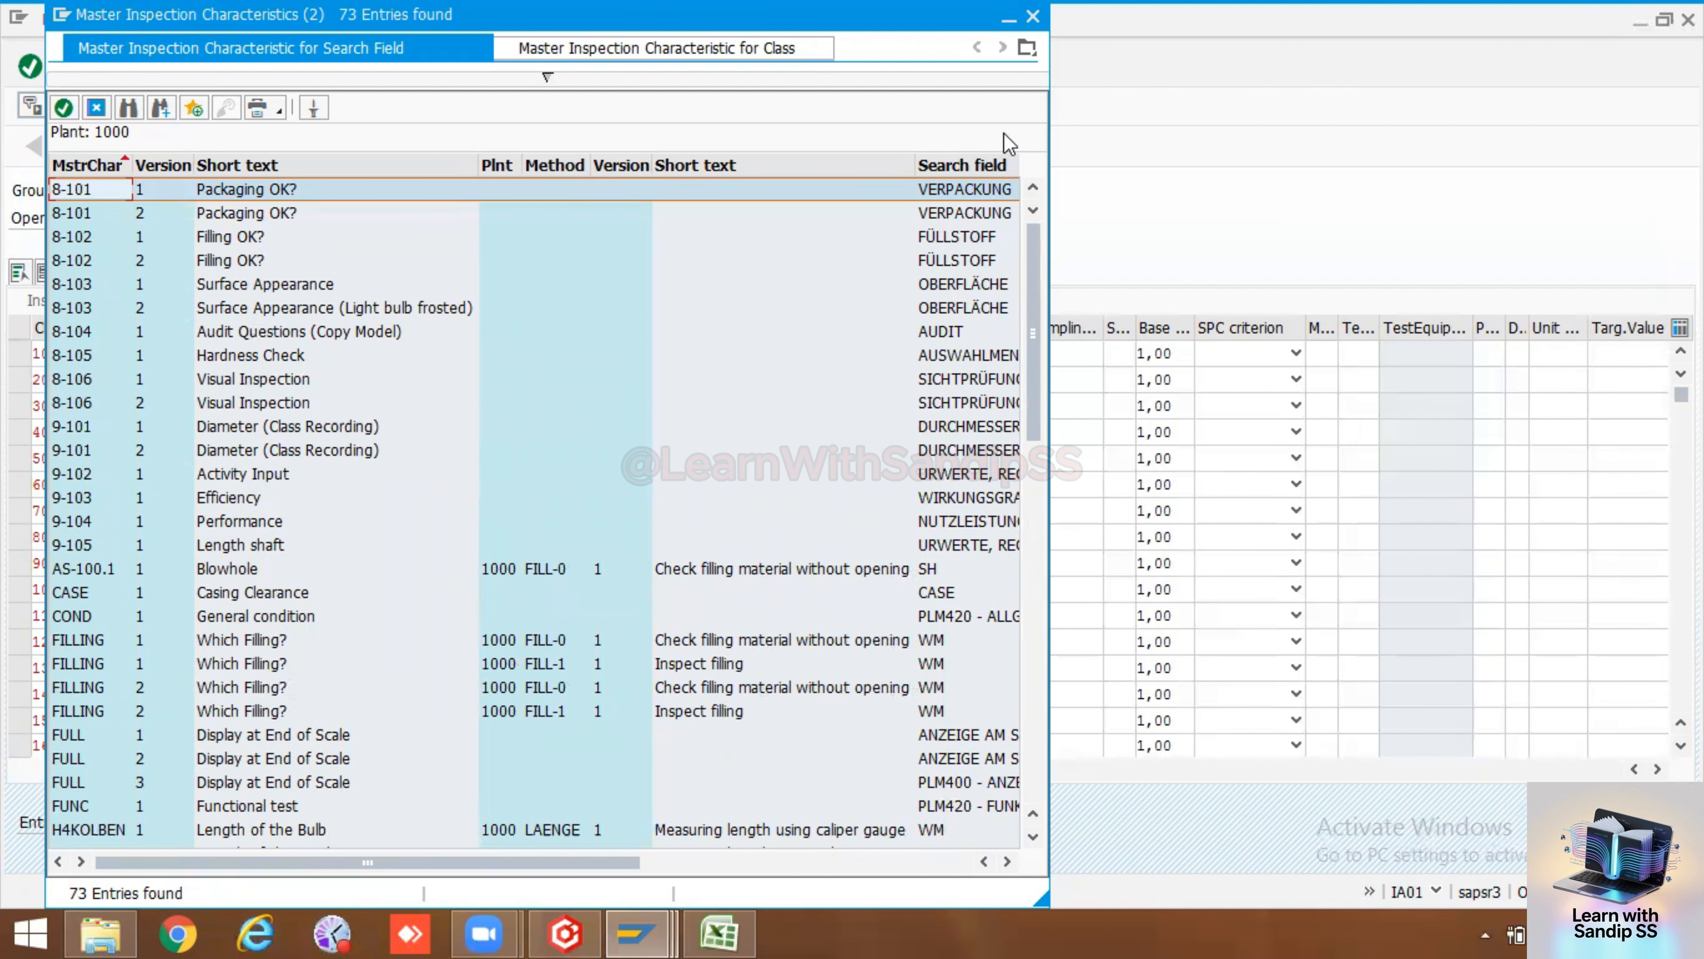
left_click(97, 106)
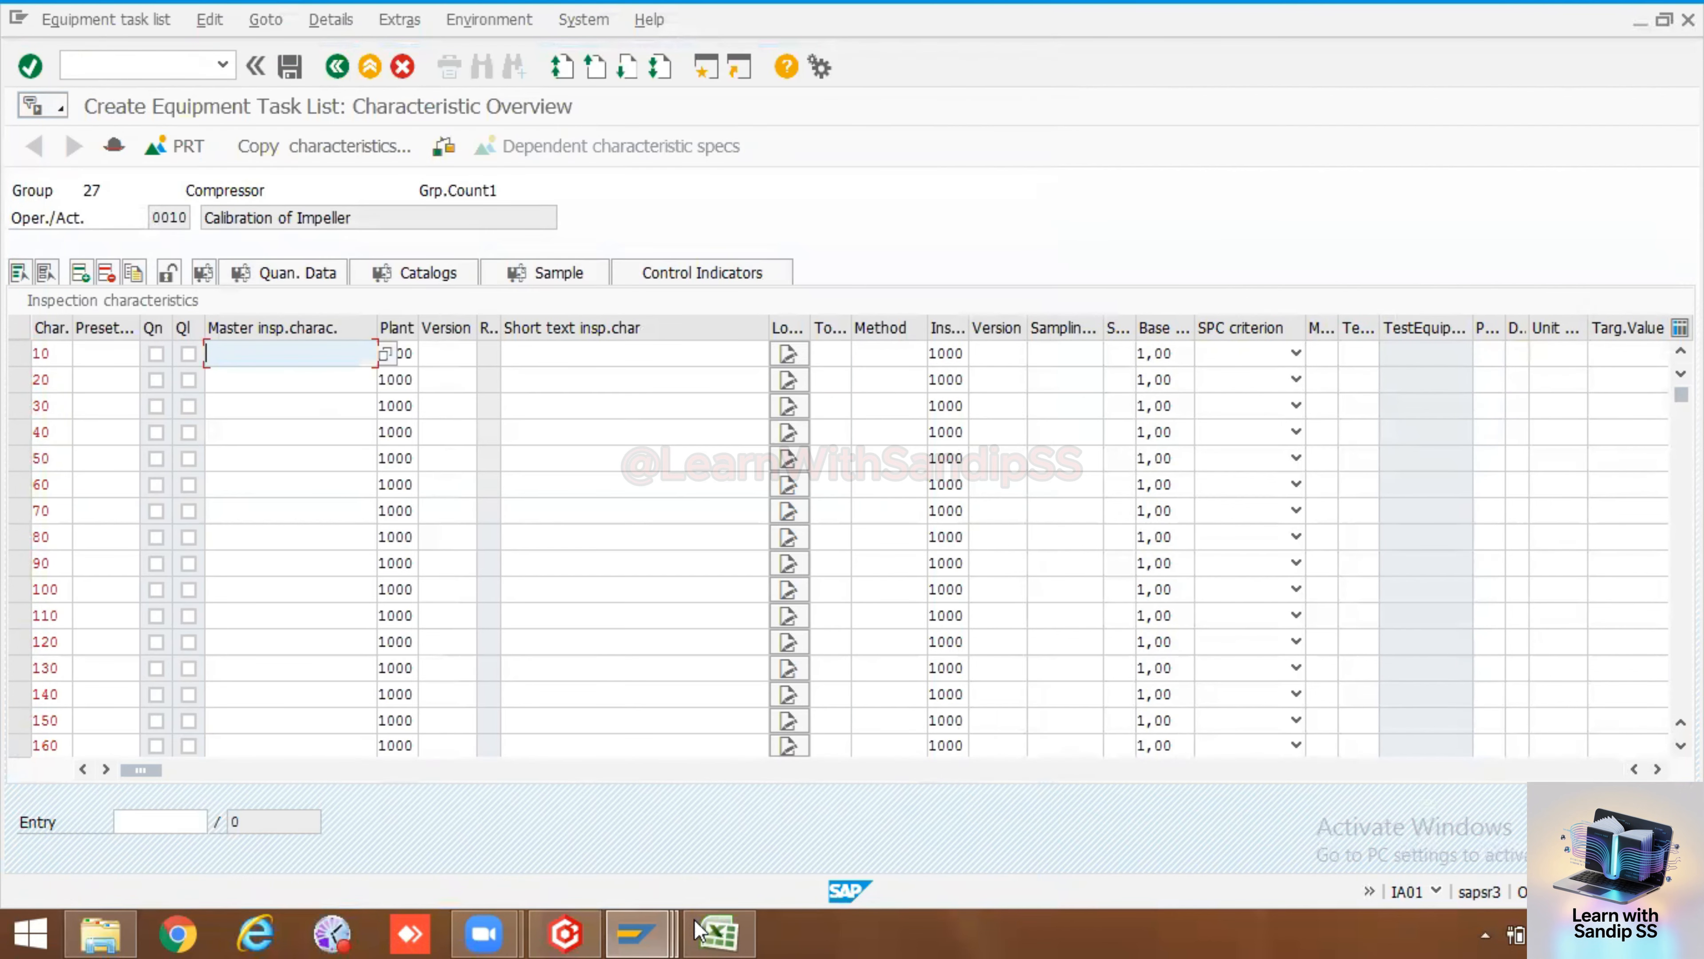
Copy Impeller from the spreadsheet and enter it as the master inspection characteristic of operation 0010
left_click(719, 934)
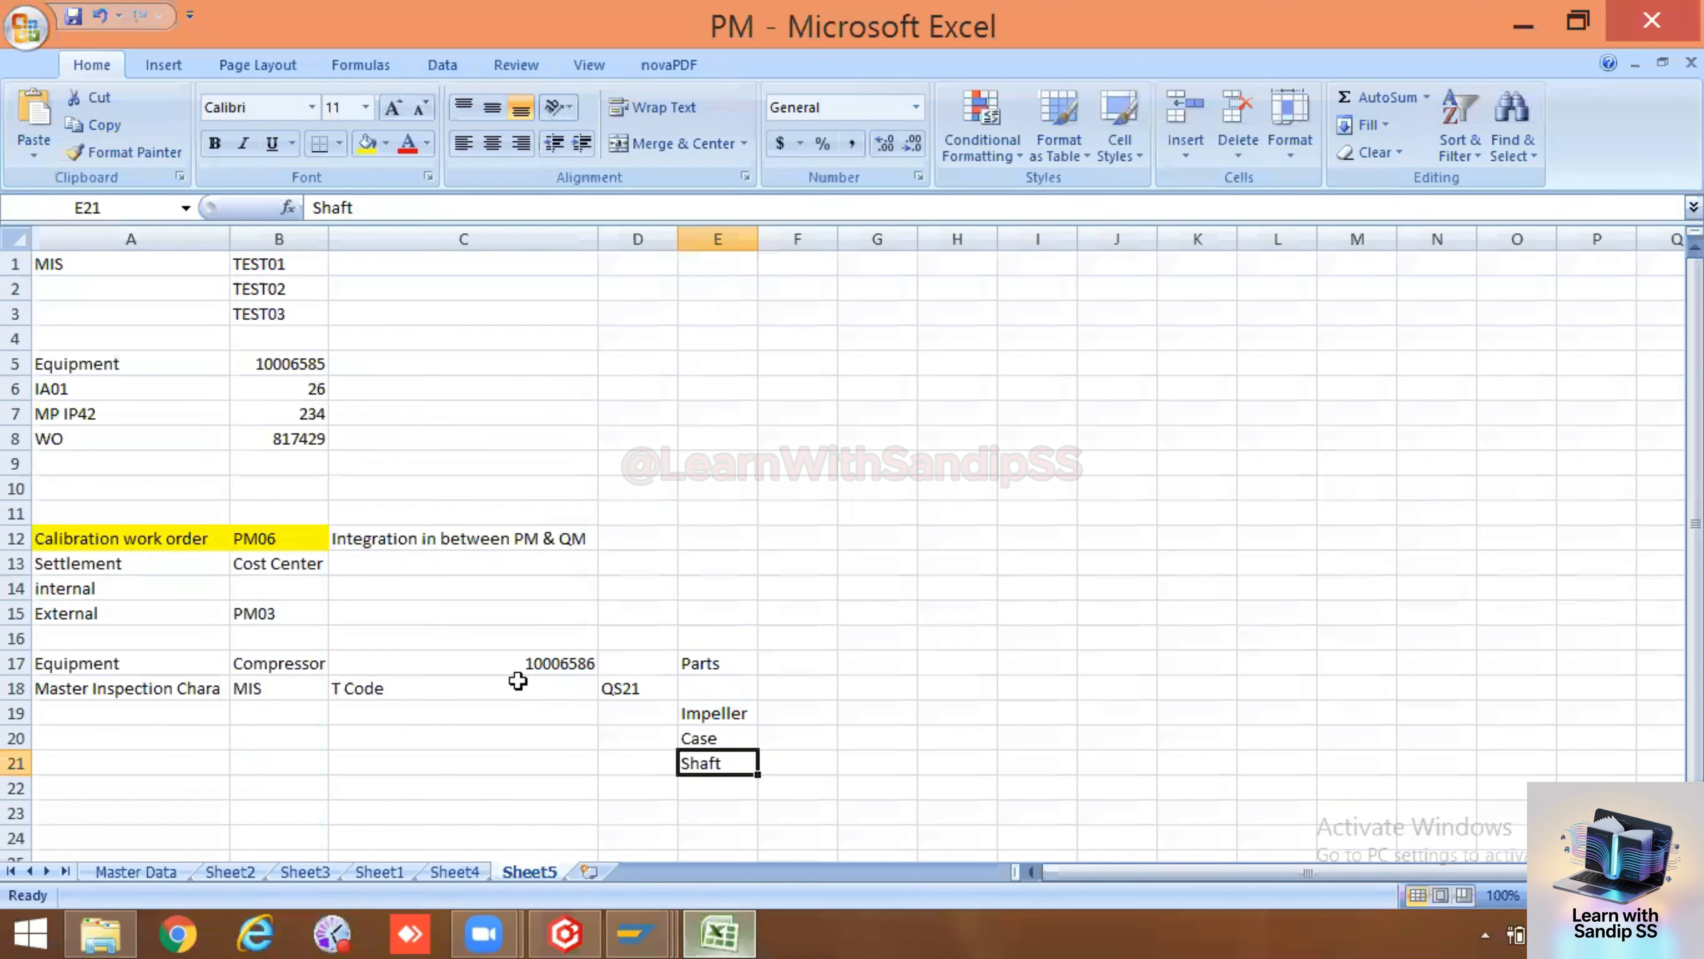
left_click(713, 716)
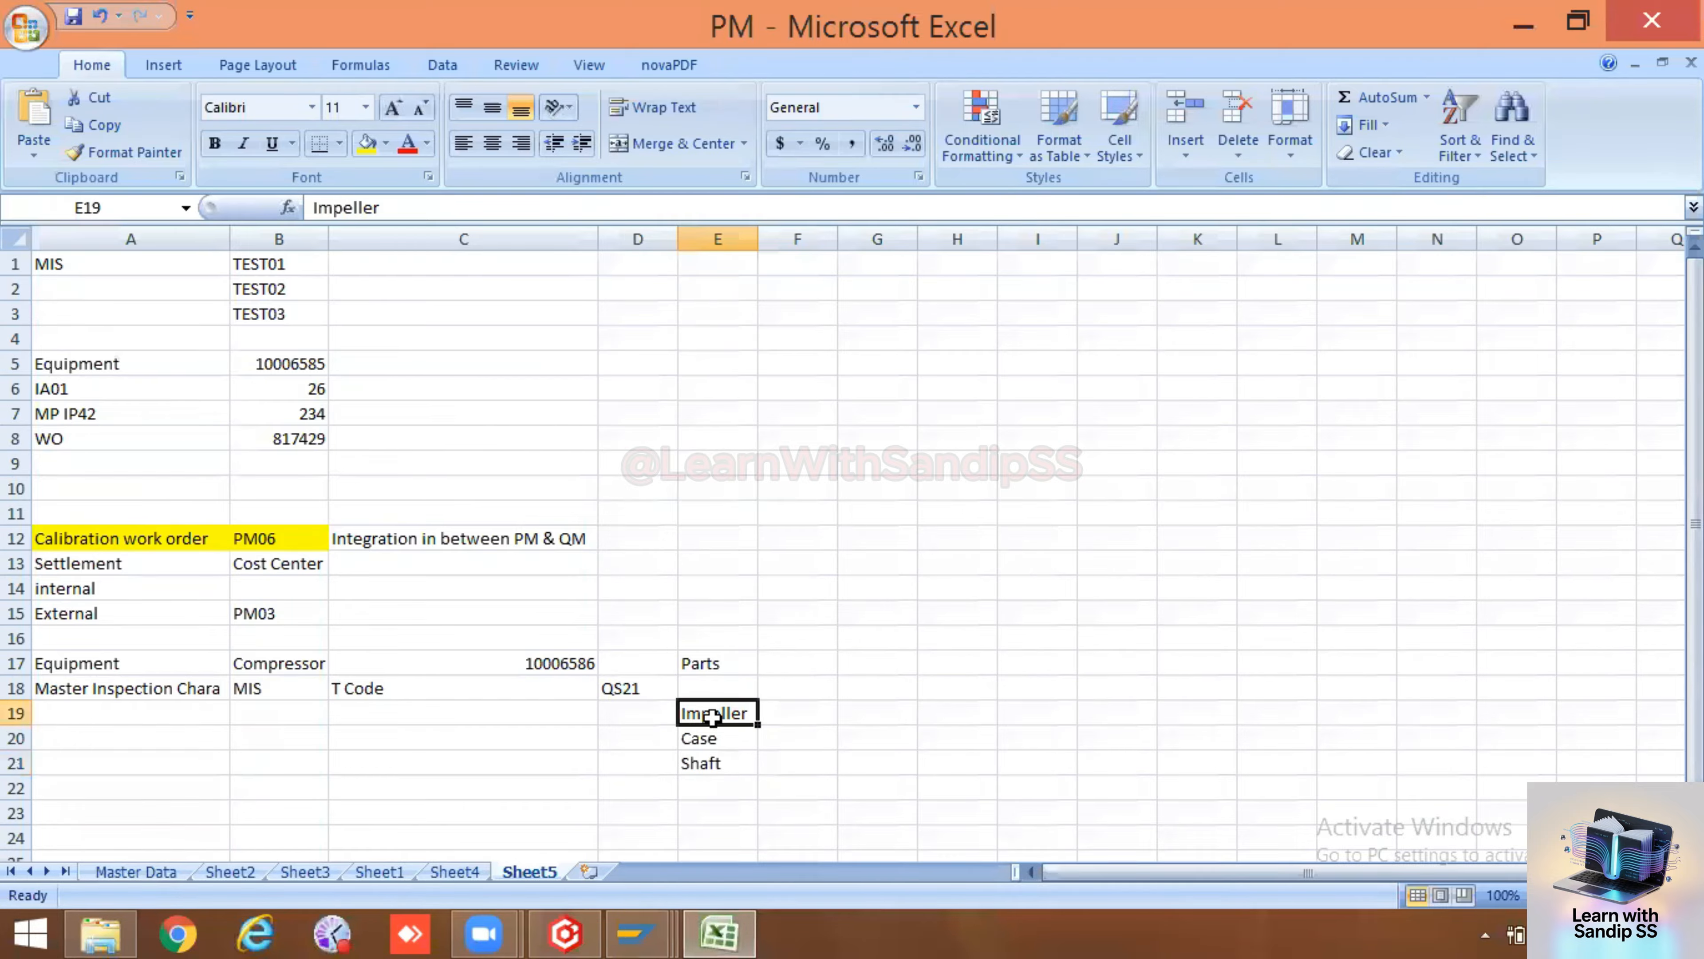
double_click(342, 207)
key("ctrl+c")
key("alt+Tab")
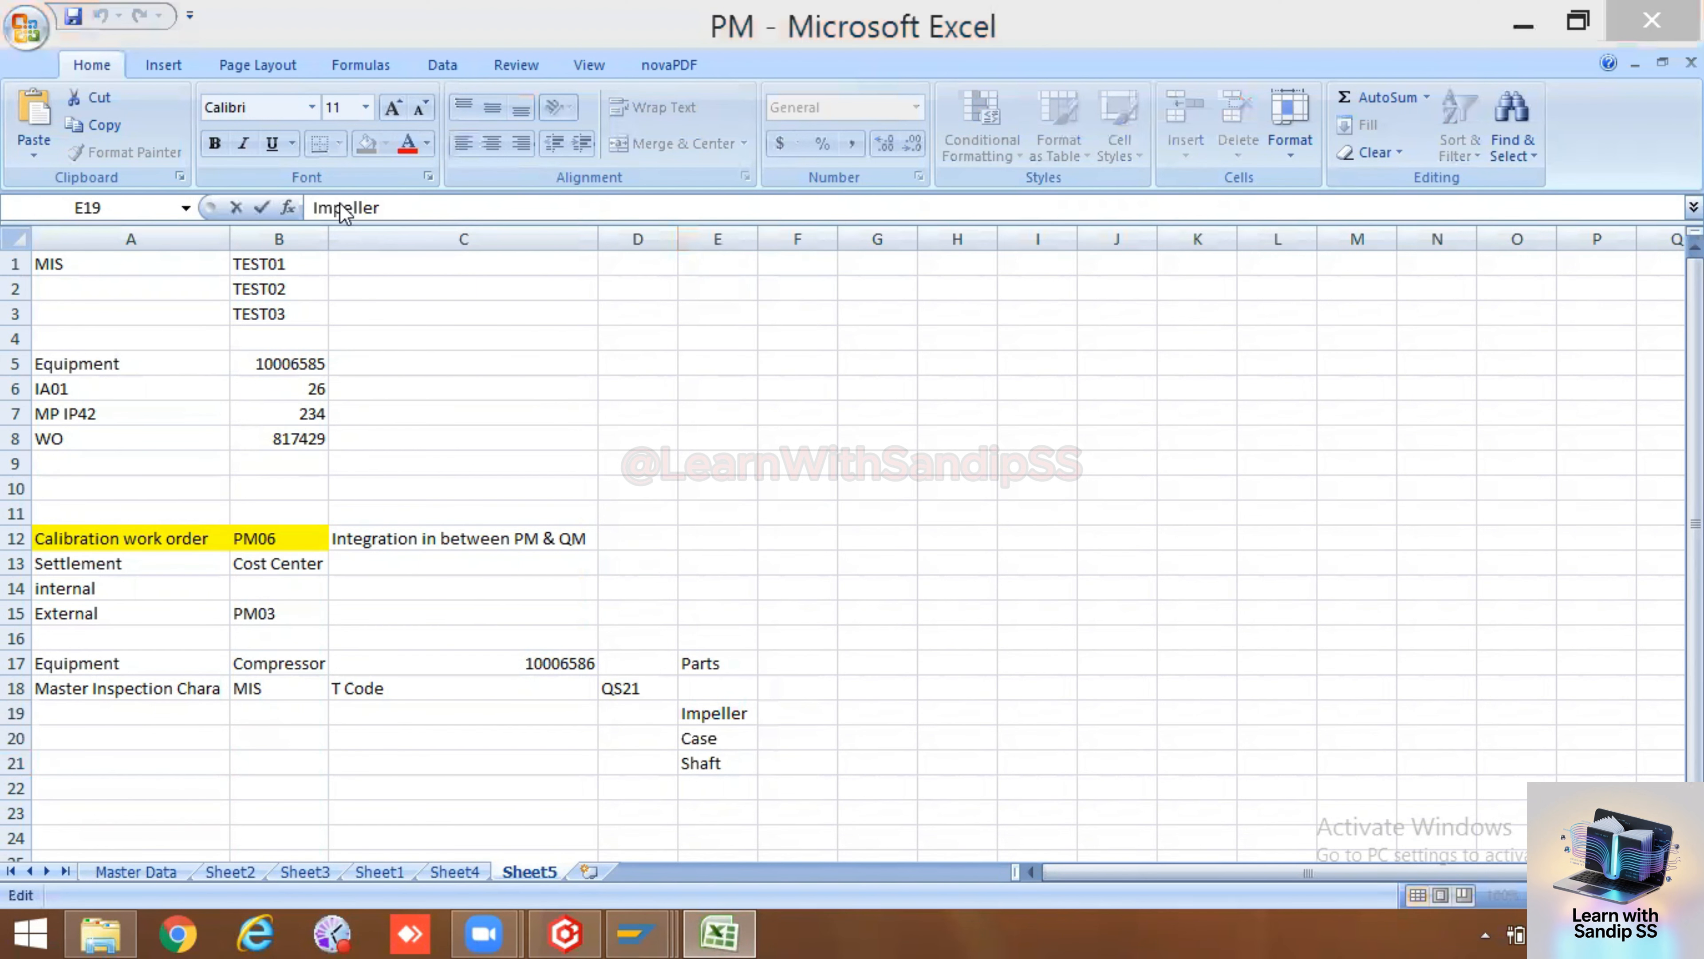
key("ctrl+v")
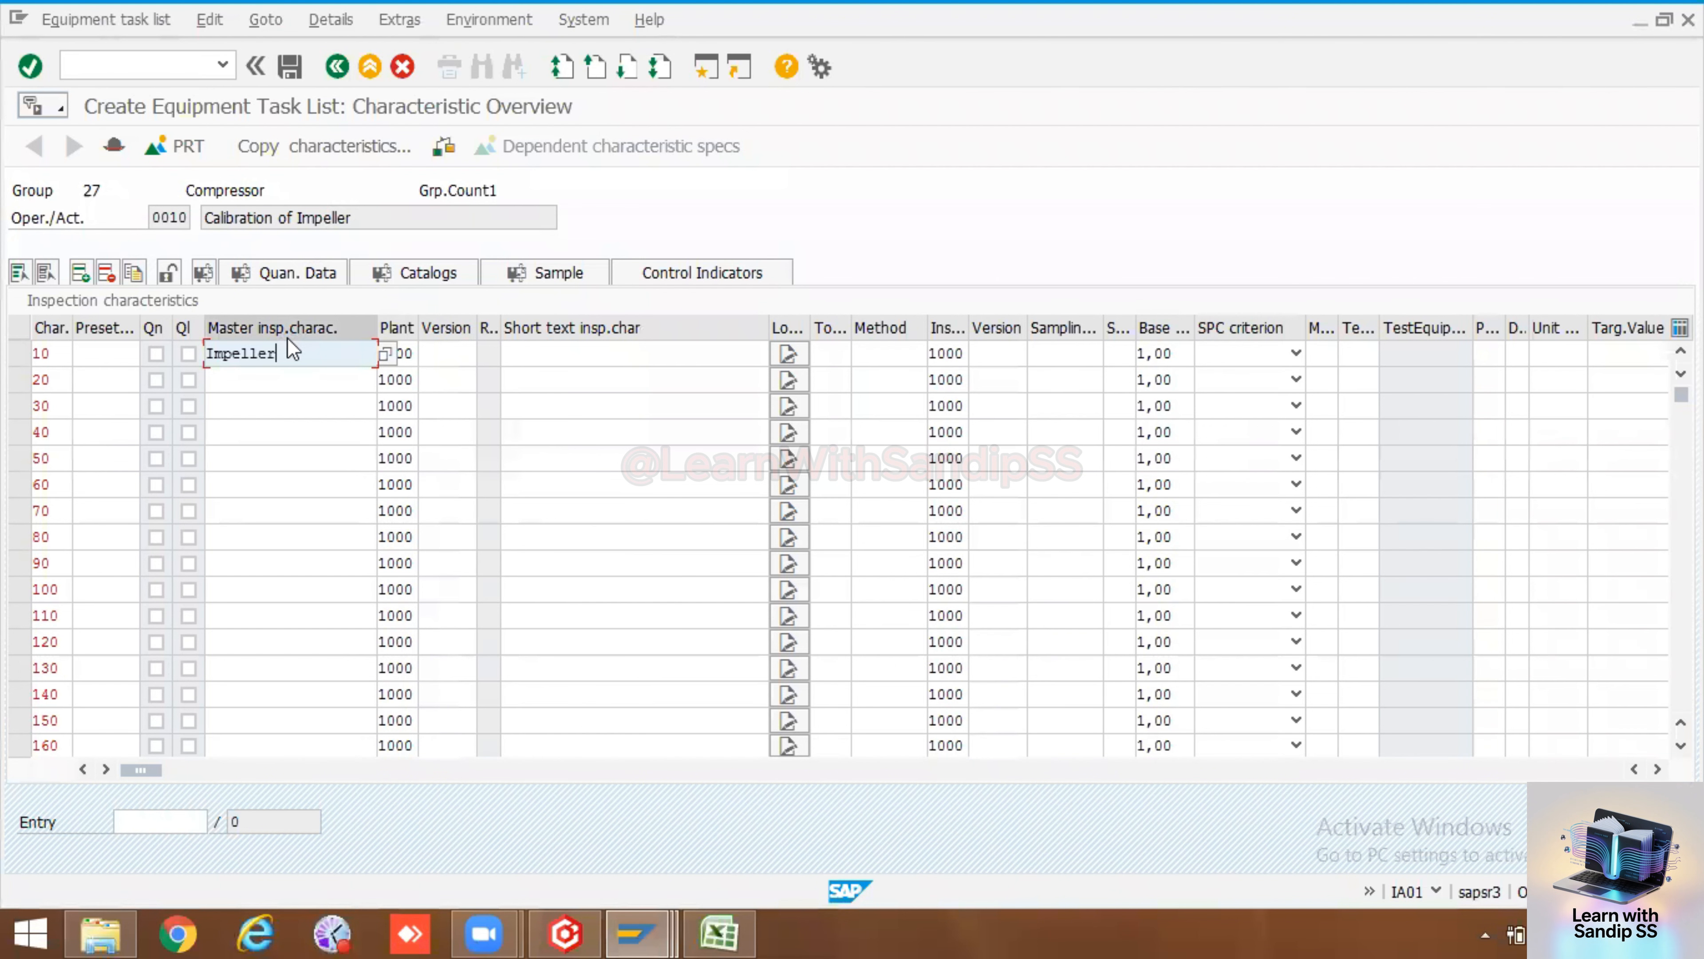
key("Return")
key("Return")
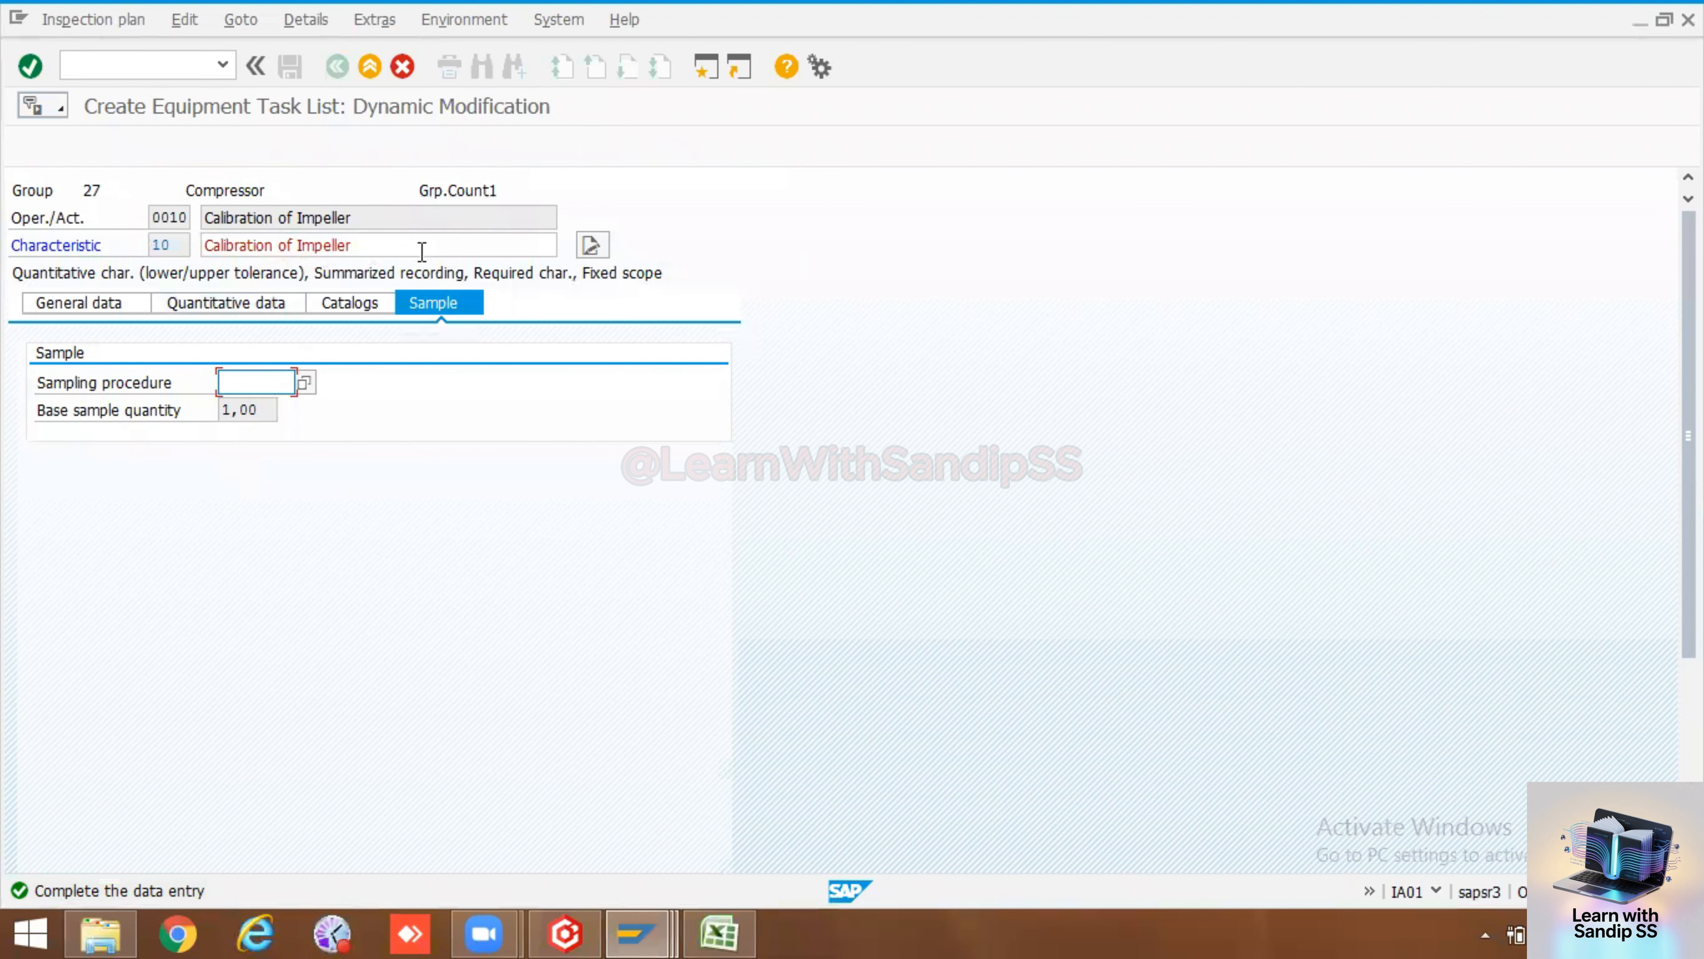
Set the characteristic's sampling procedure to PM/QM2 and return to the operation overview
left_click(303, 383)
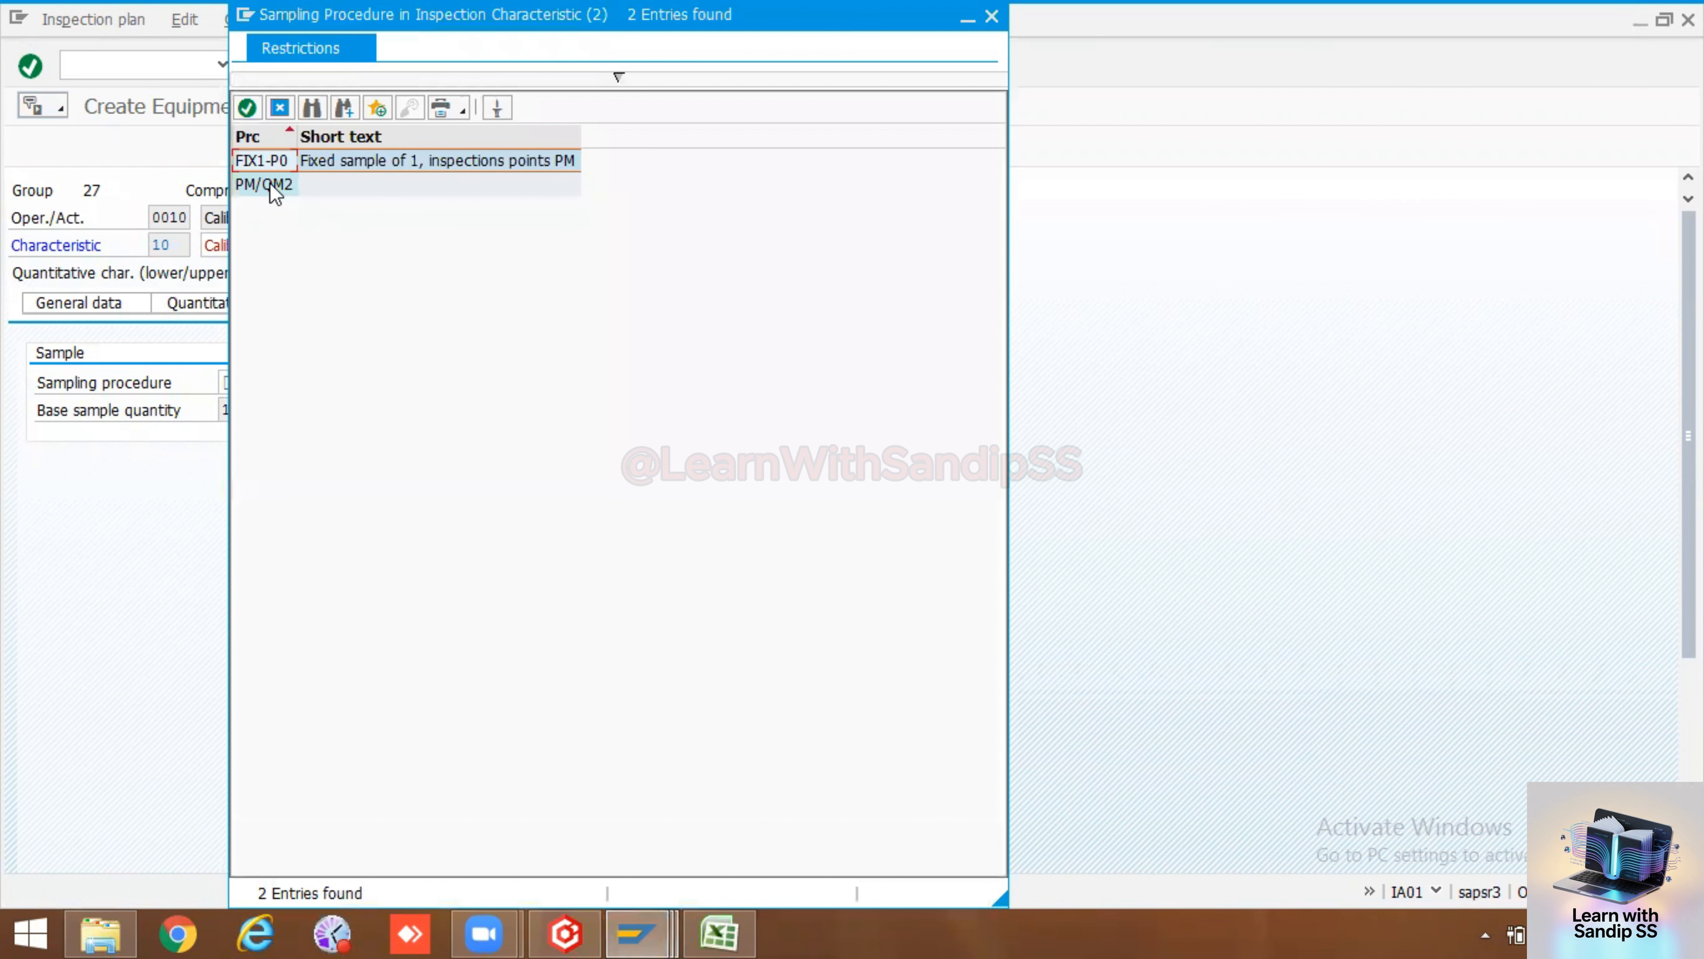
left_click(268, 182)
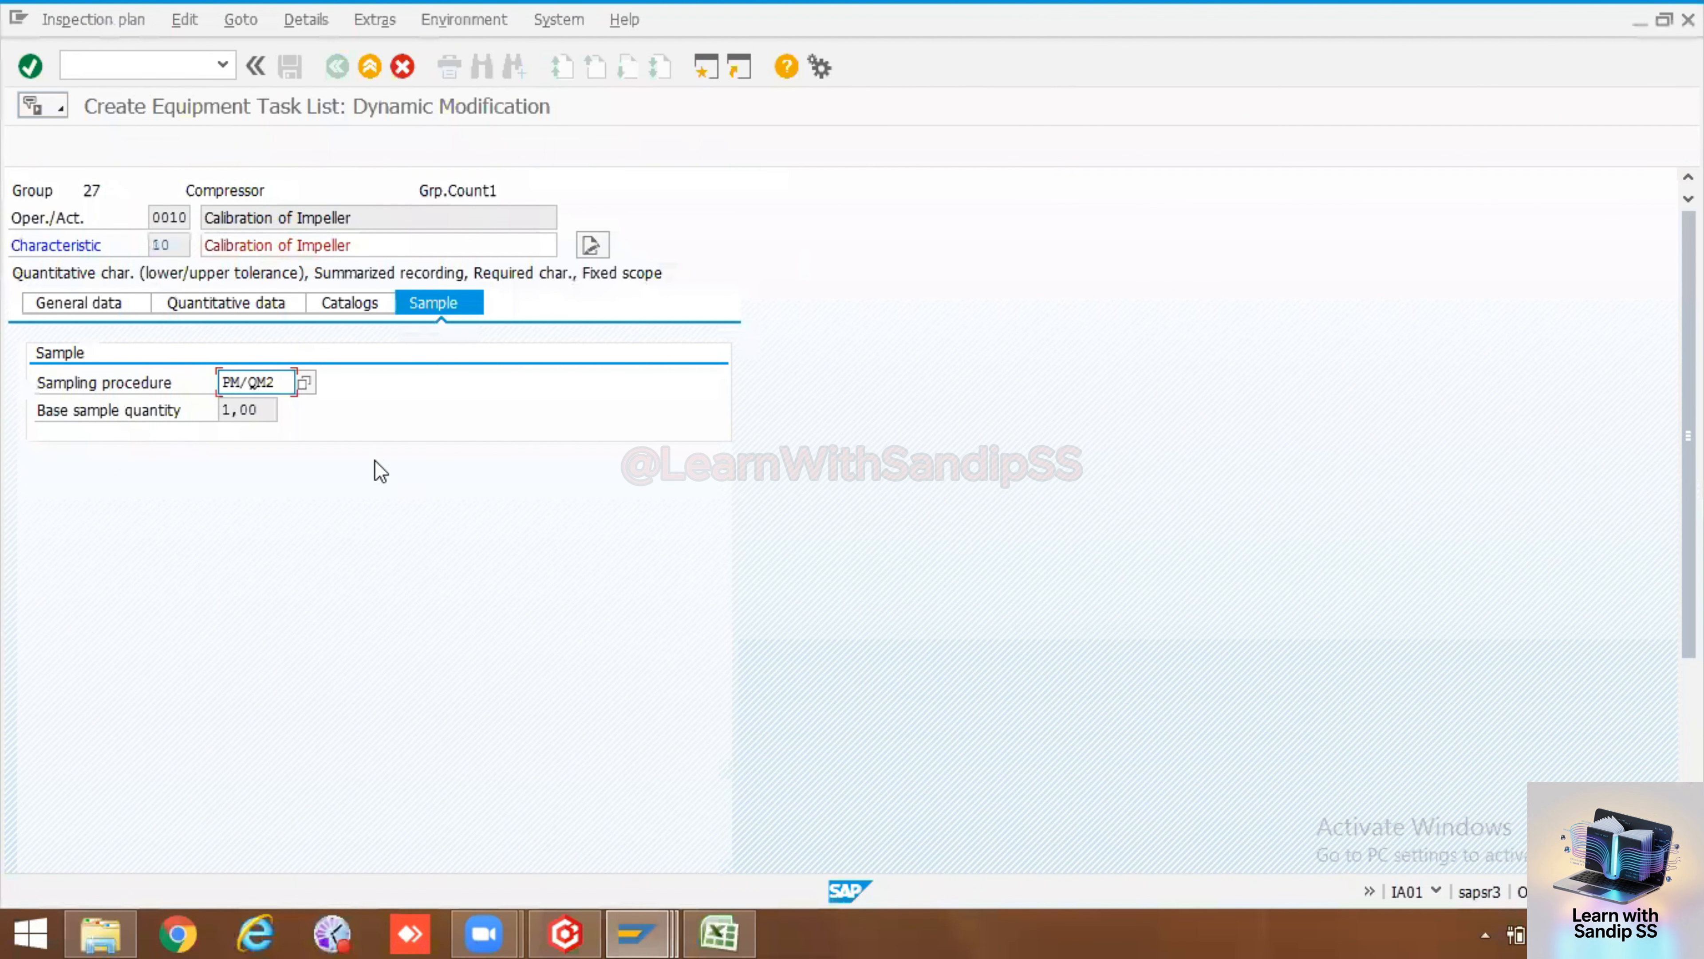
key("Return")
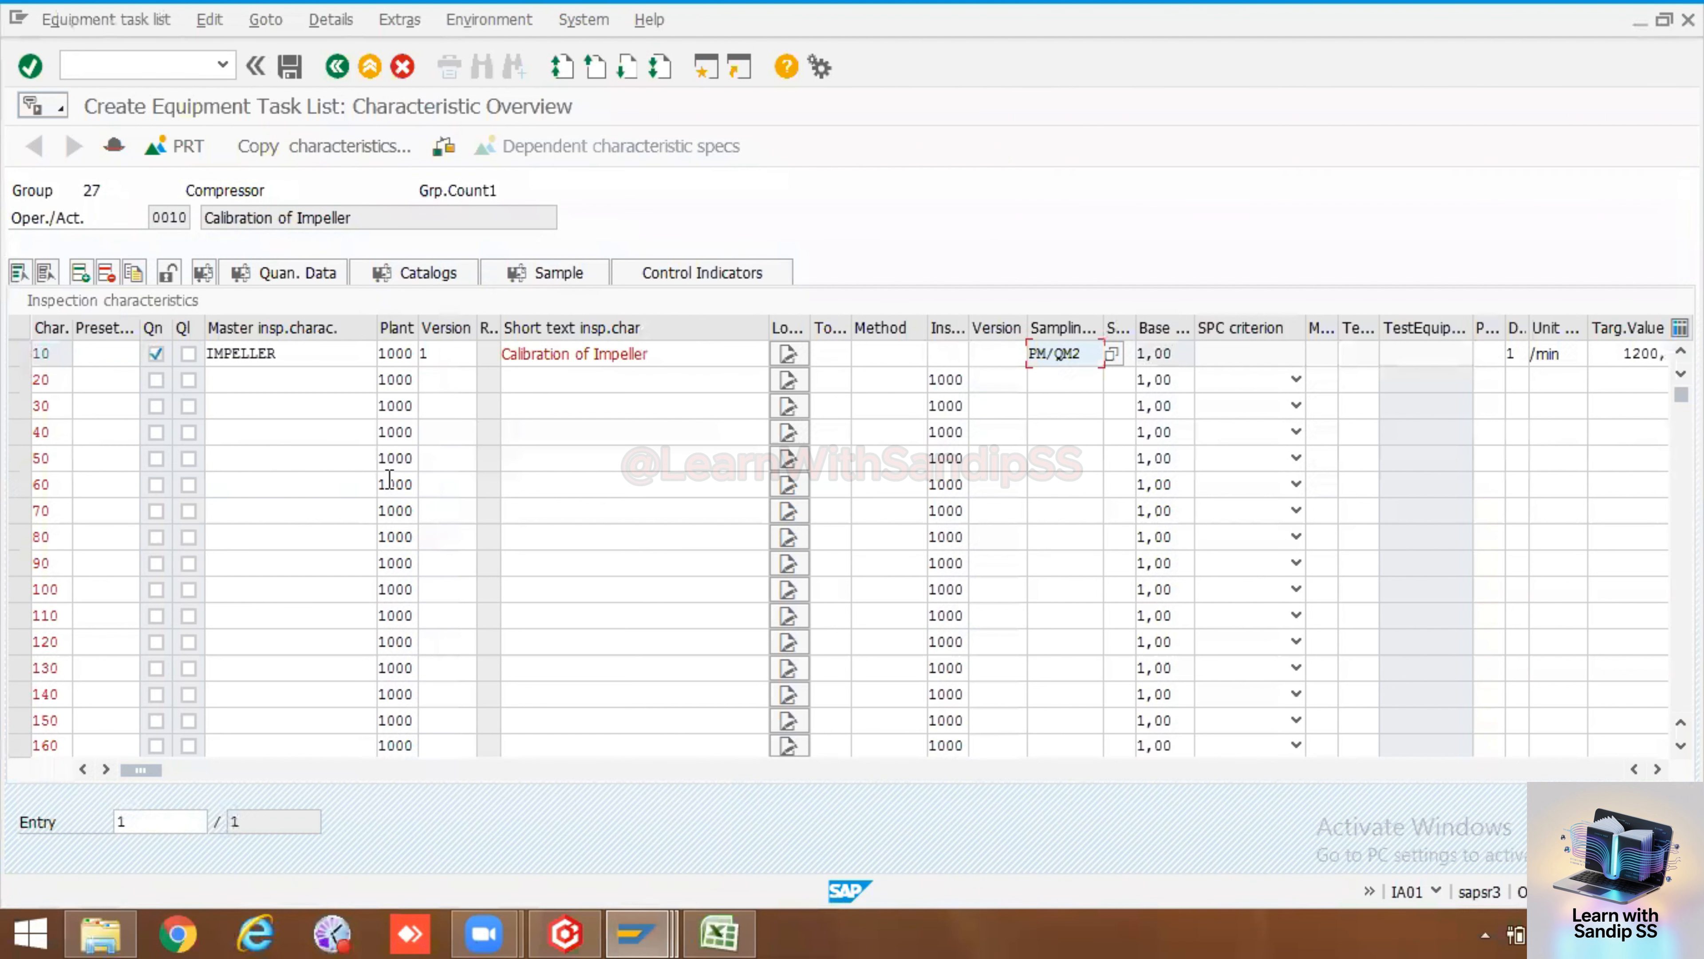
left_click(337, 68)
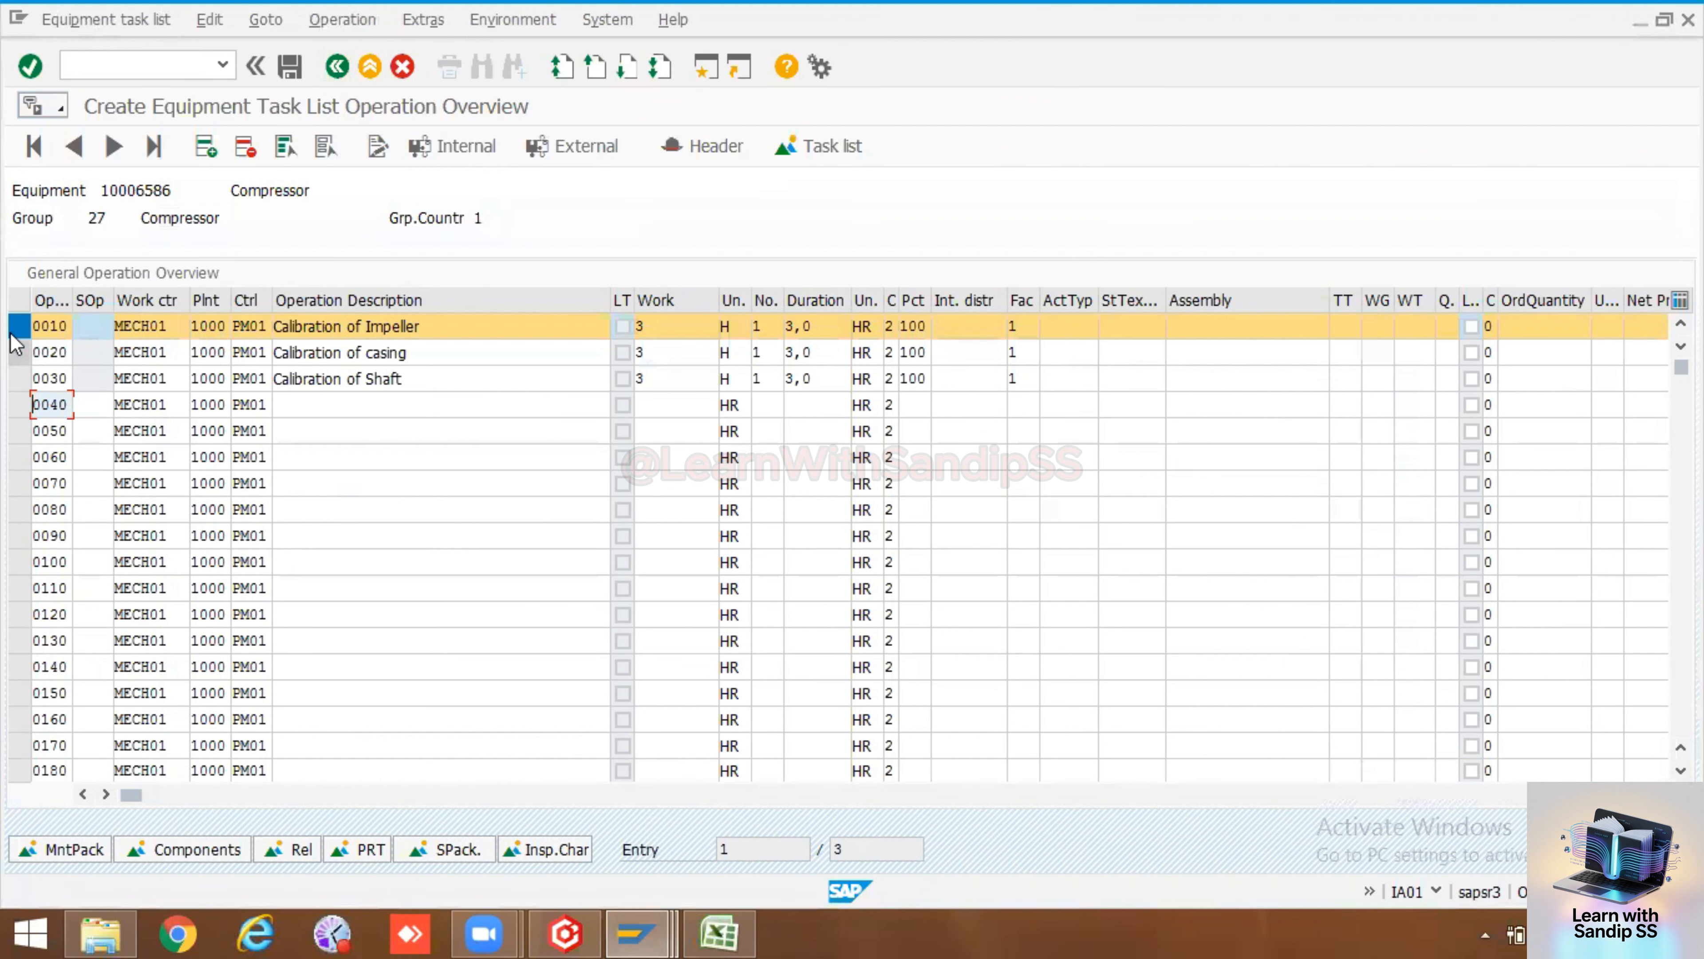
Open the inspection characteristics of operation 0020 and browse the master inspection characteristic list
left_click(18, 329)
left_click(18, 352)
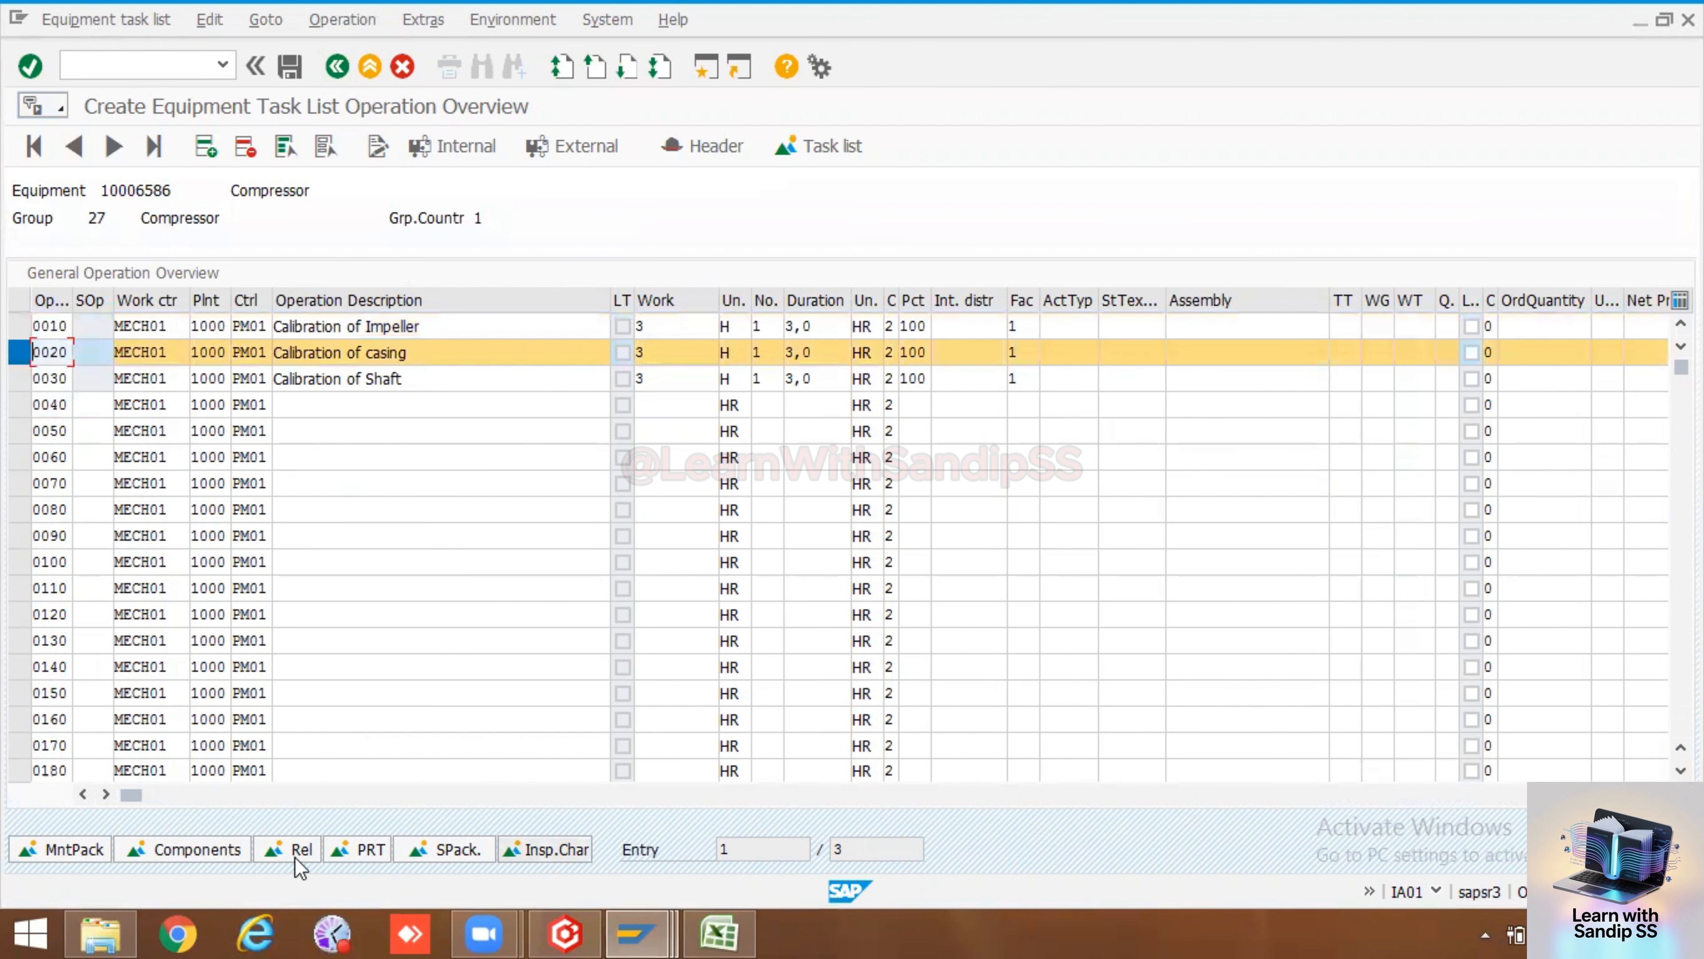
left_click(575, 850)
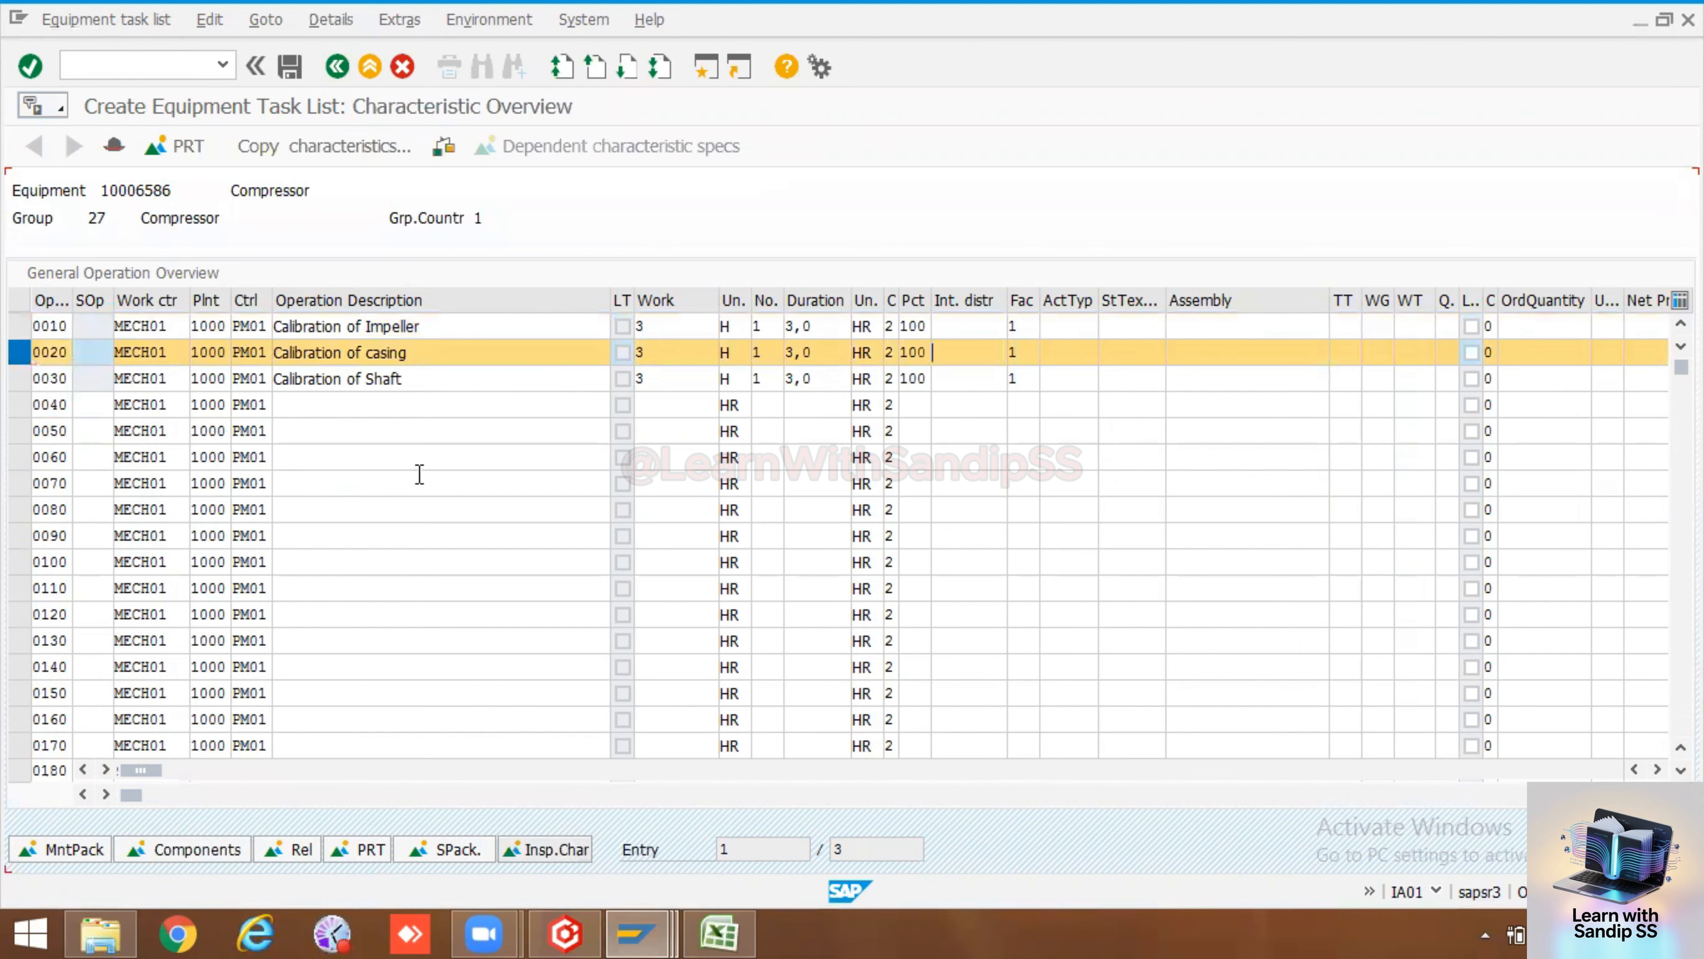
left_click(257, 352)
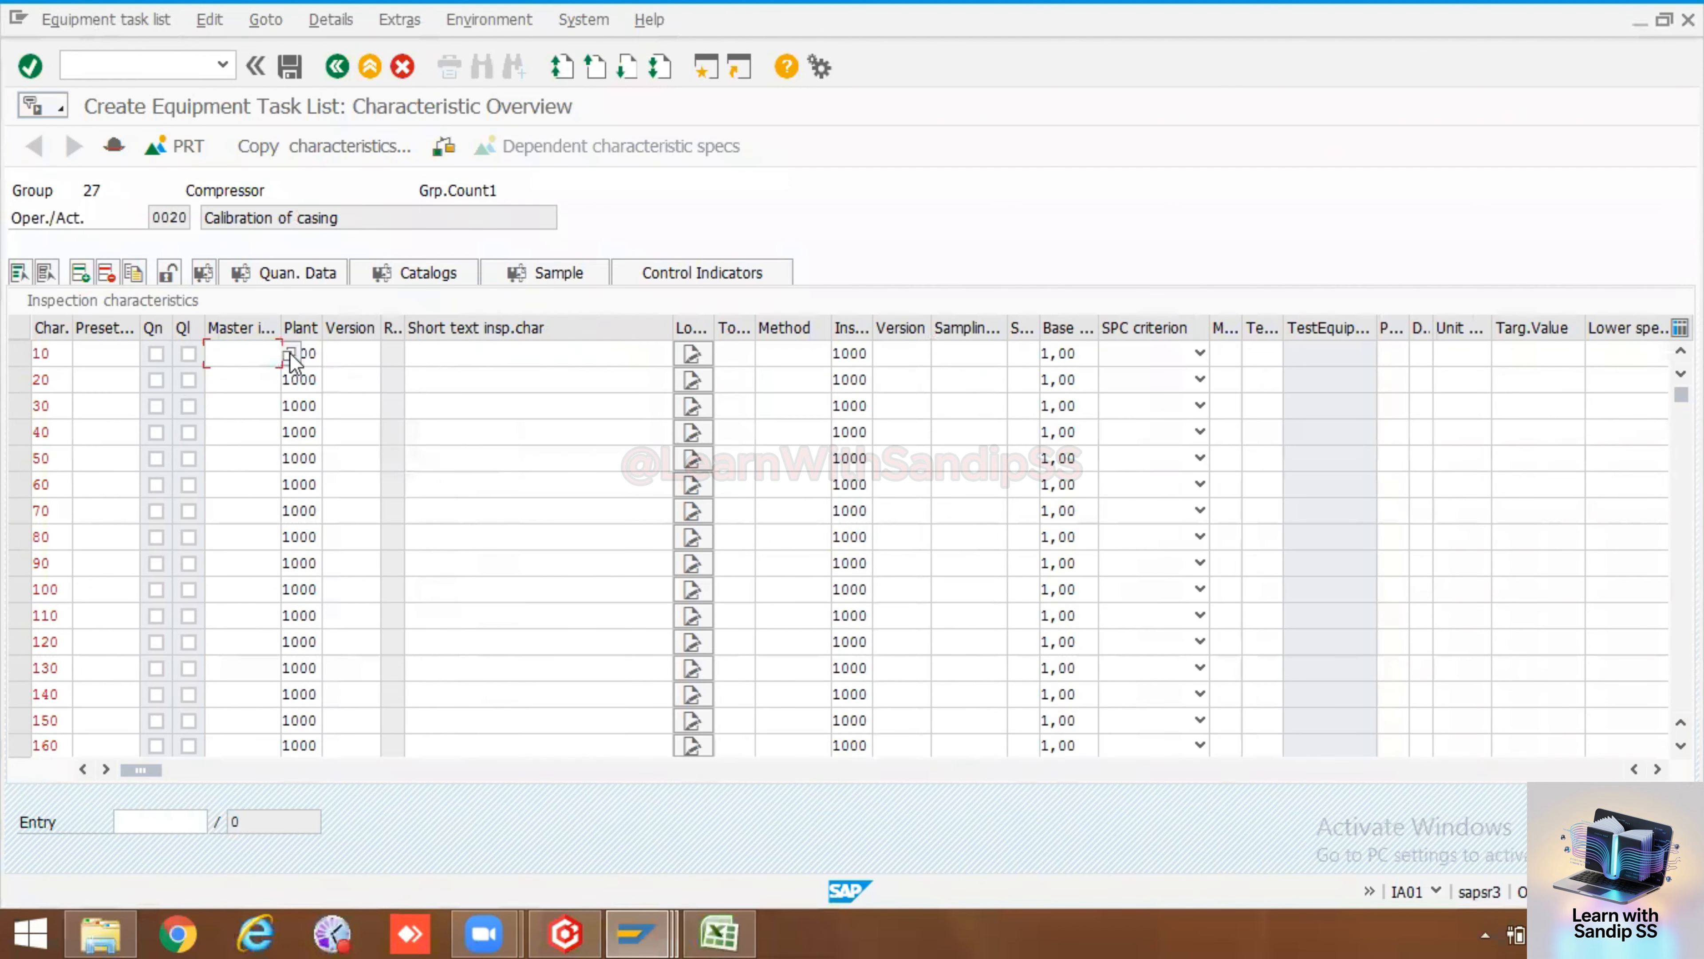
left_click(290, 351)
left_click(677, 700)
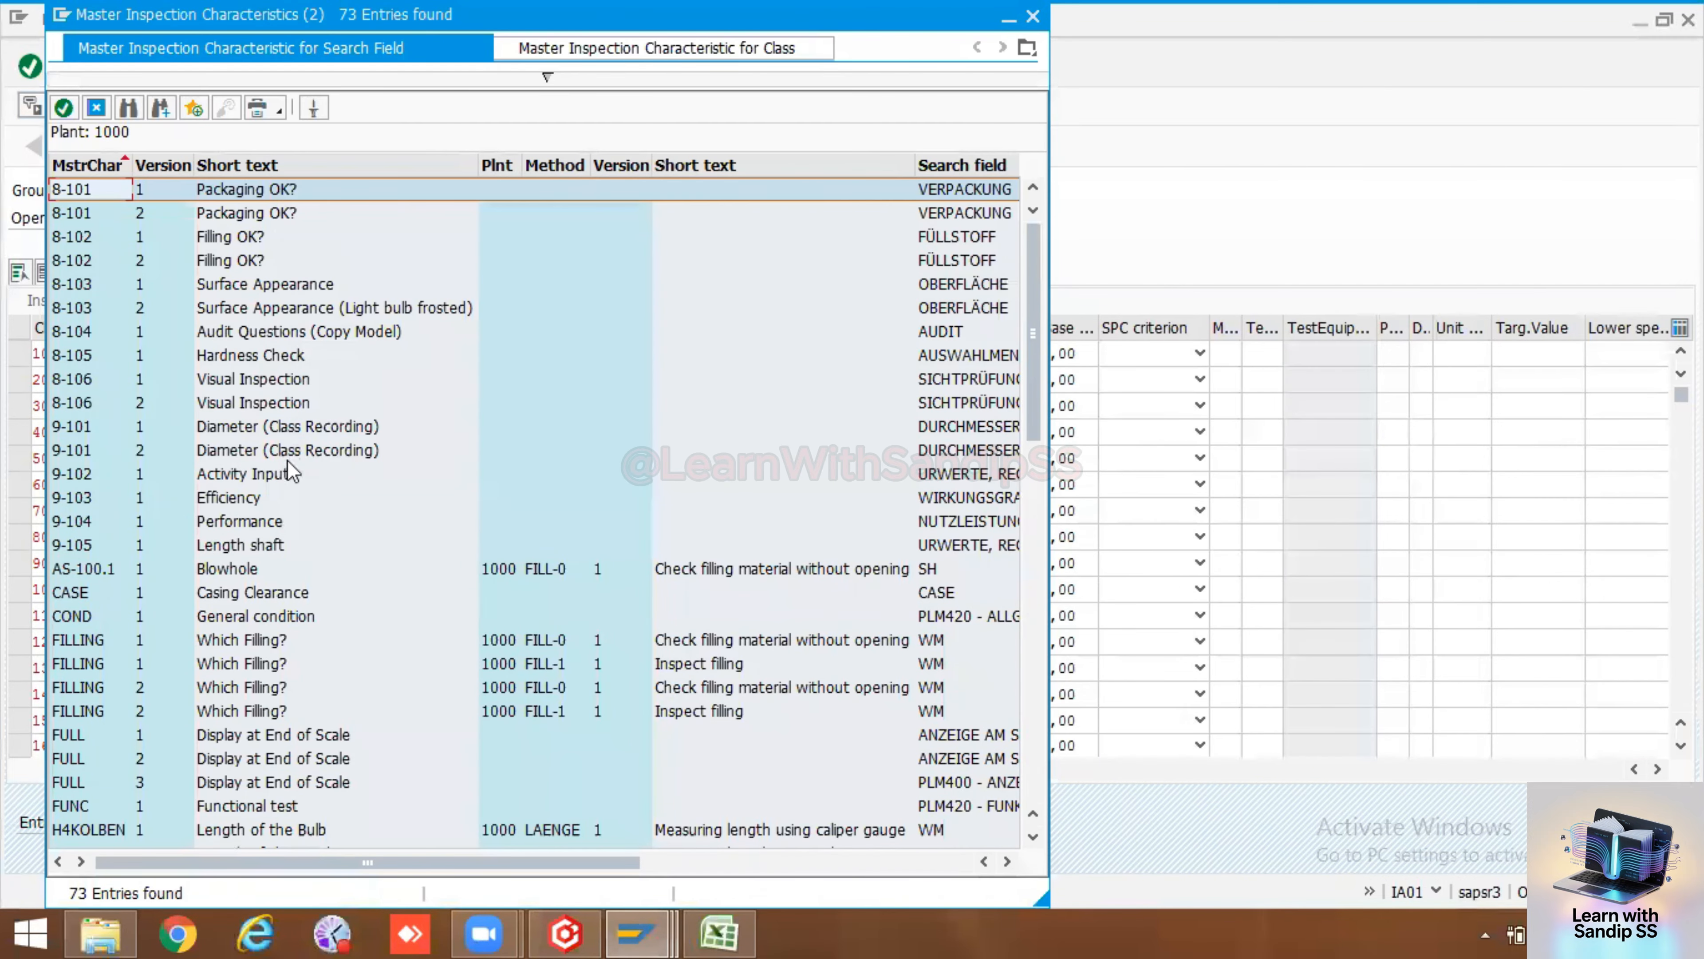
scroll(290, 470, "down", 3)
scroll(288, 470, "down", 10)
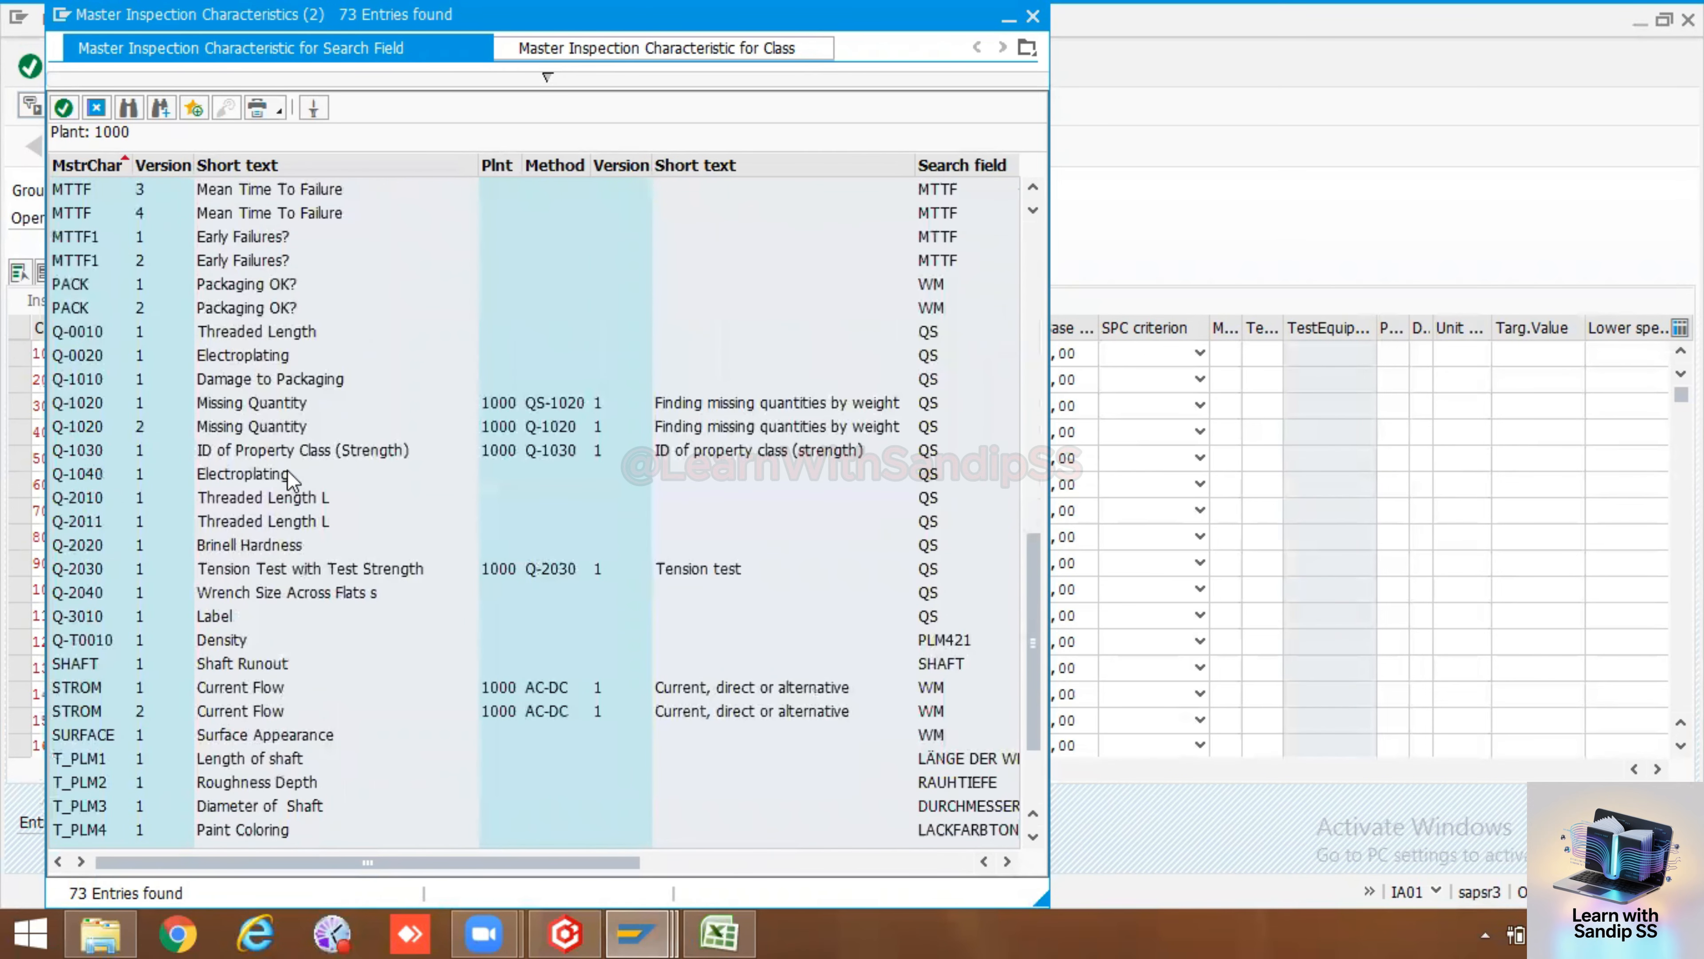
scroll(288, 470, "down", 2)
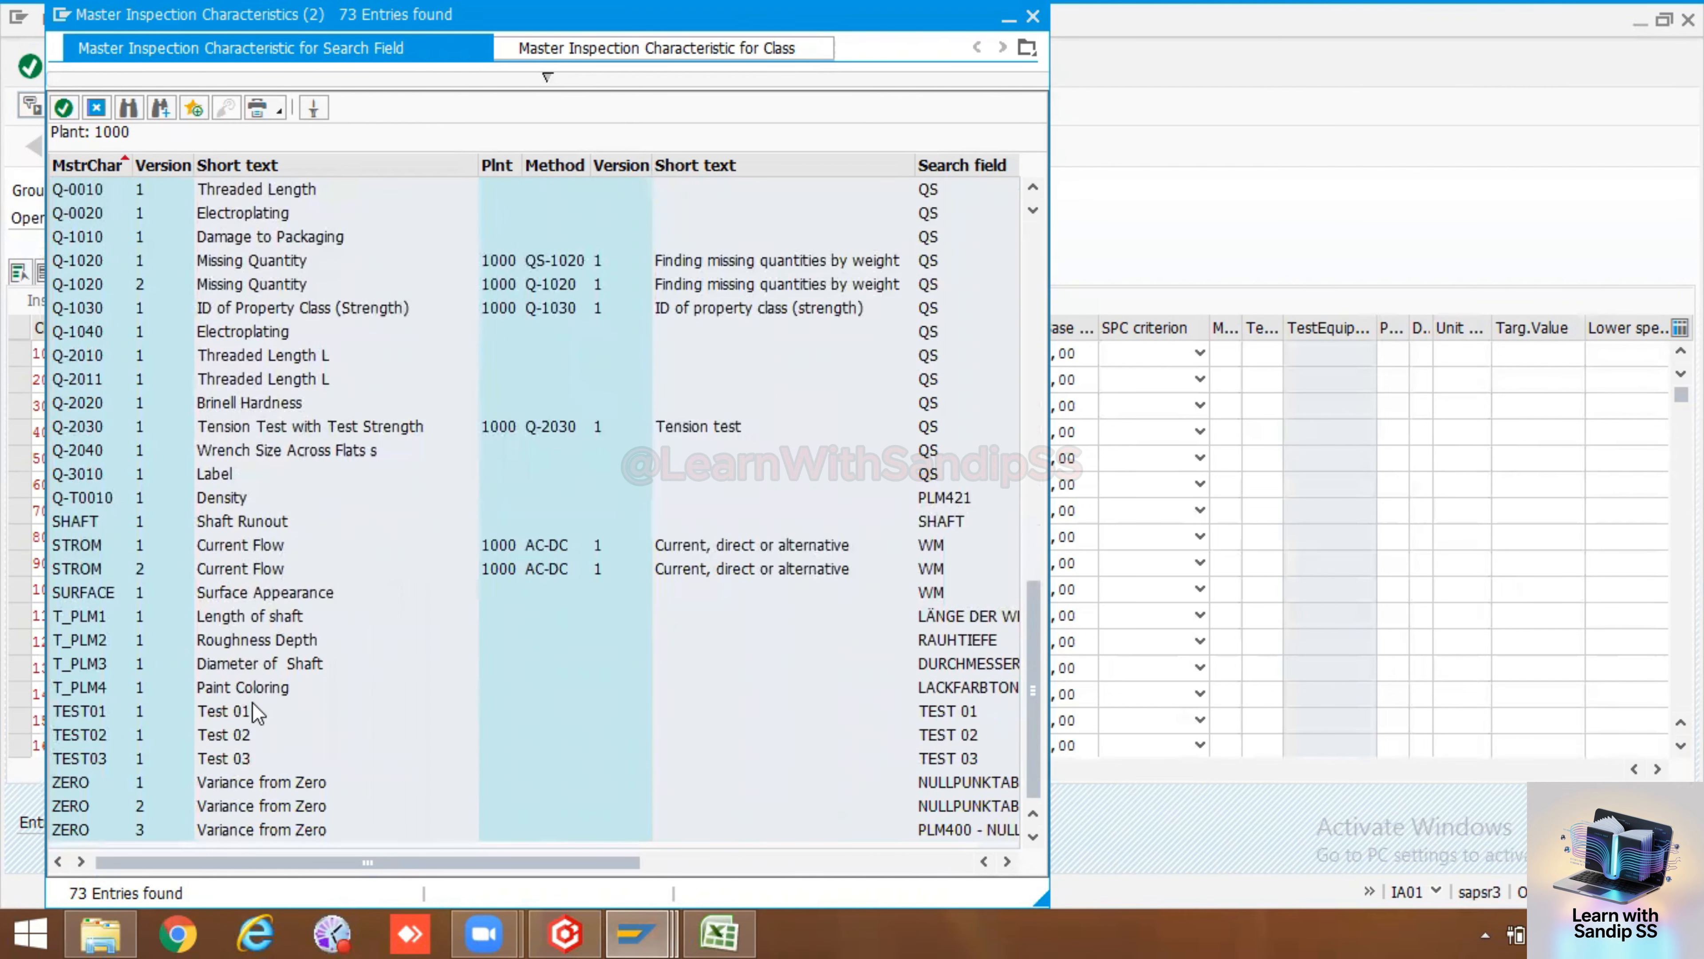
scroll(257, 631, "up", 15)
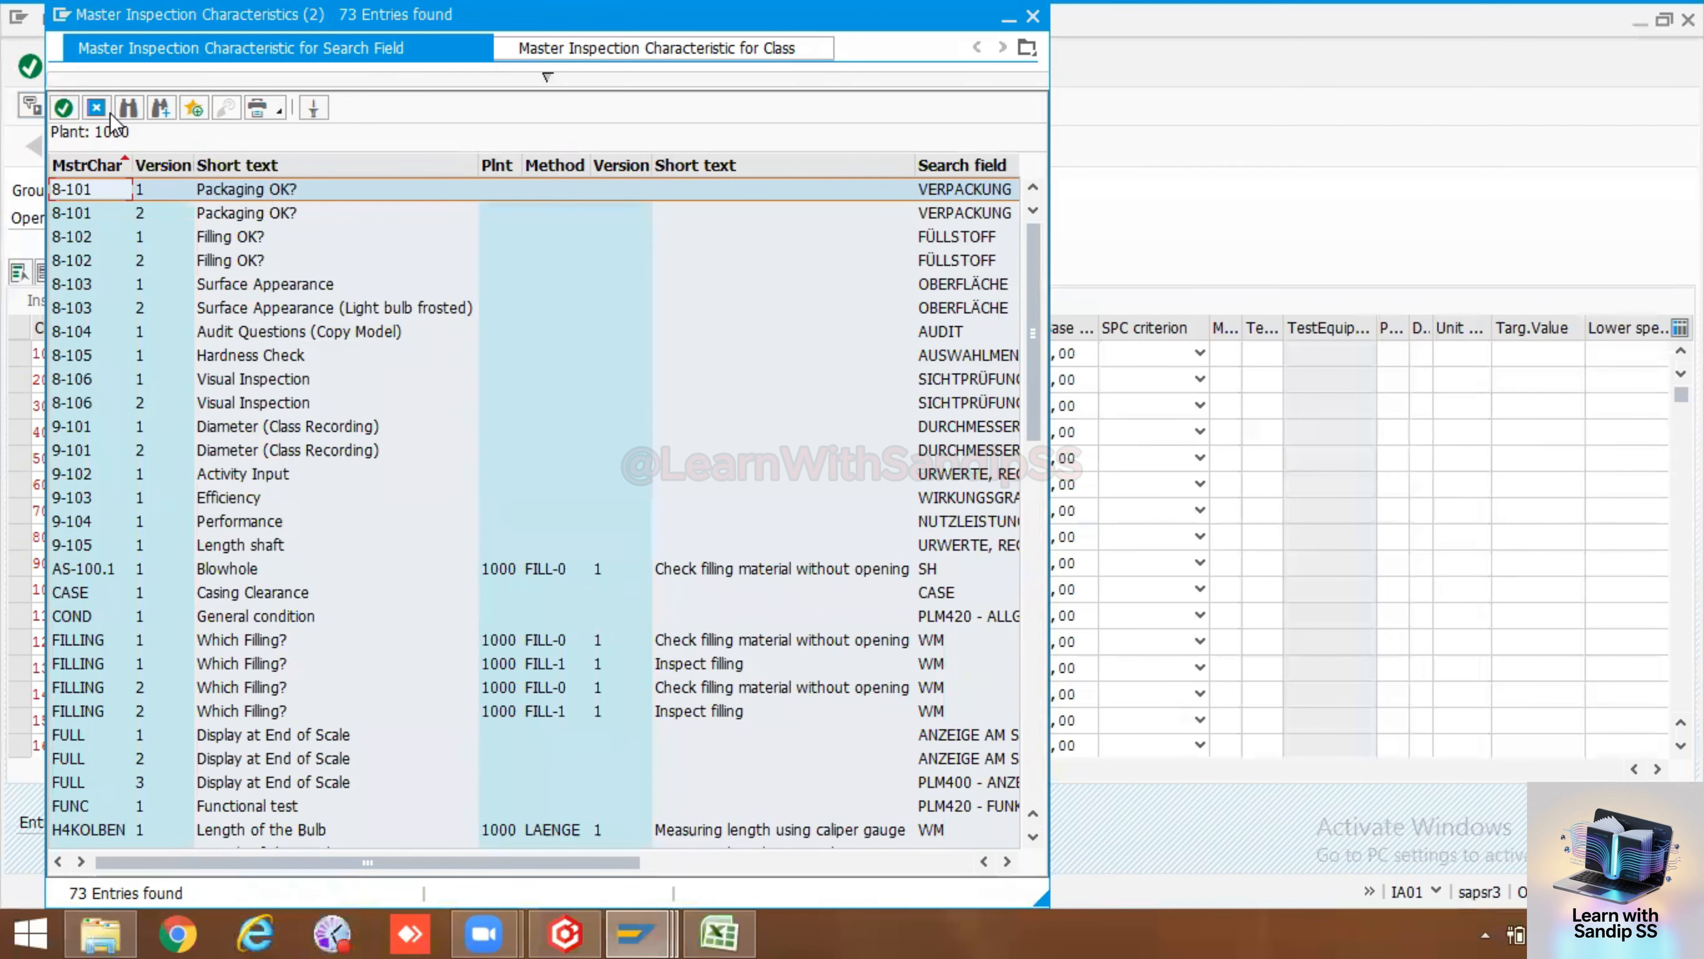
left_click(96, 107)
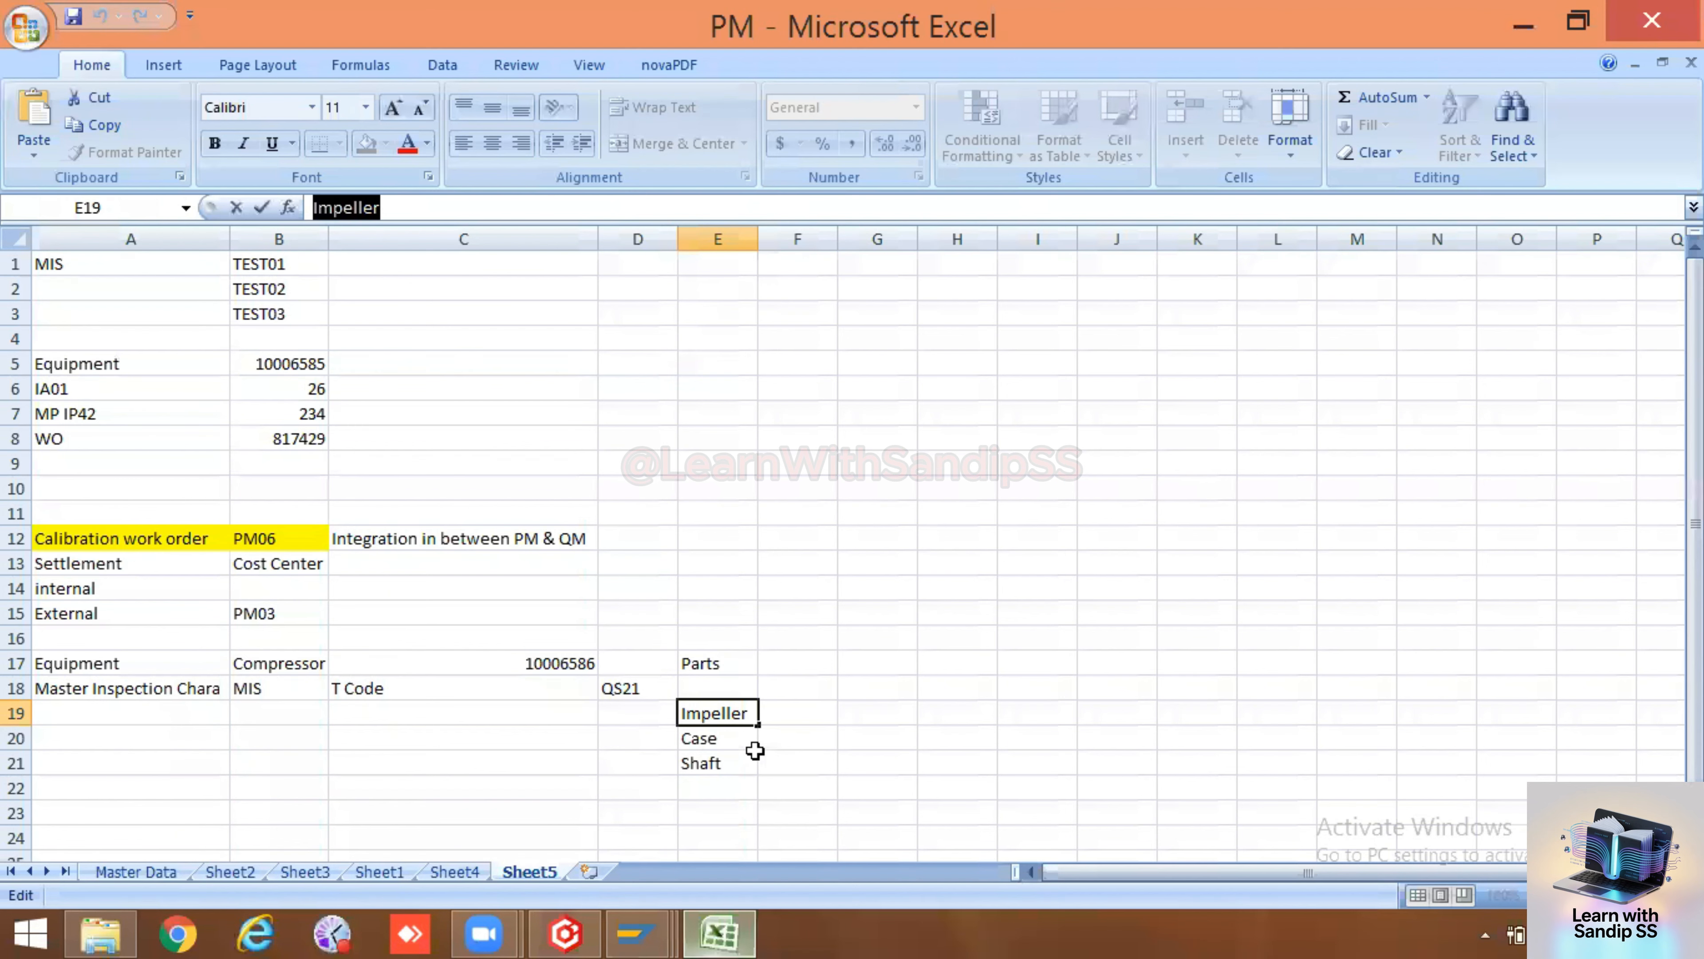
Copy Case from the spreadsheet and enter it as the master inspection characteristic of operation 0020
key("alt+Tab")
left_click(710, 741)
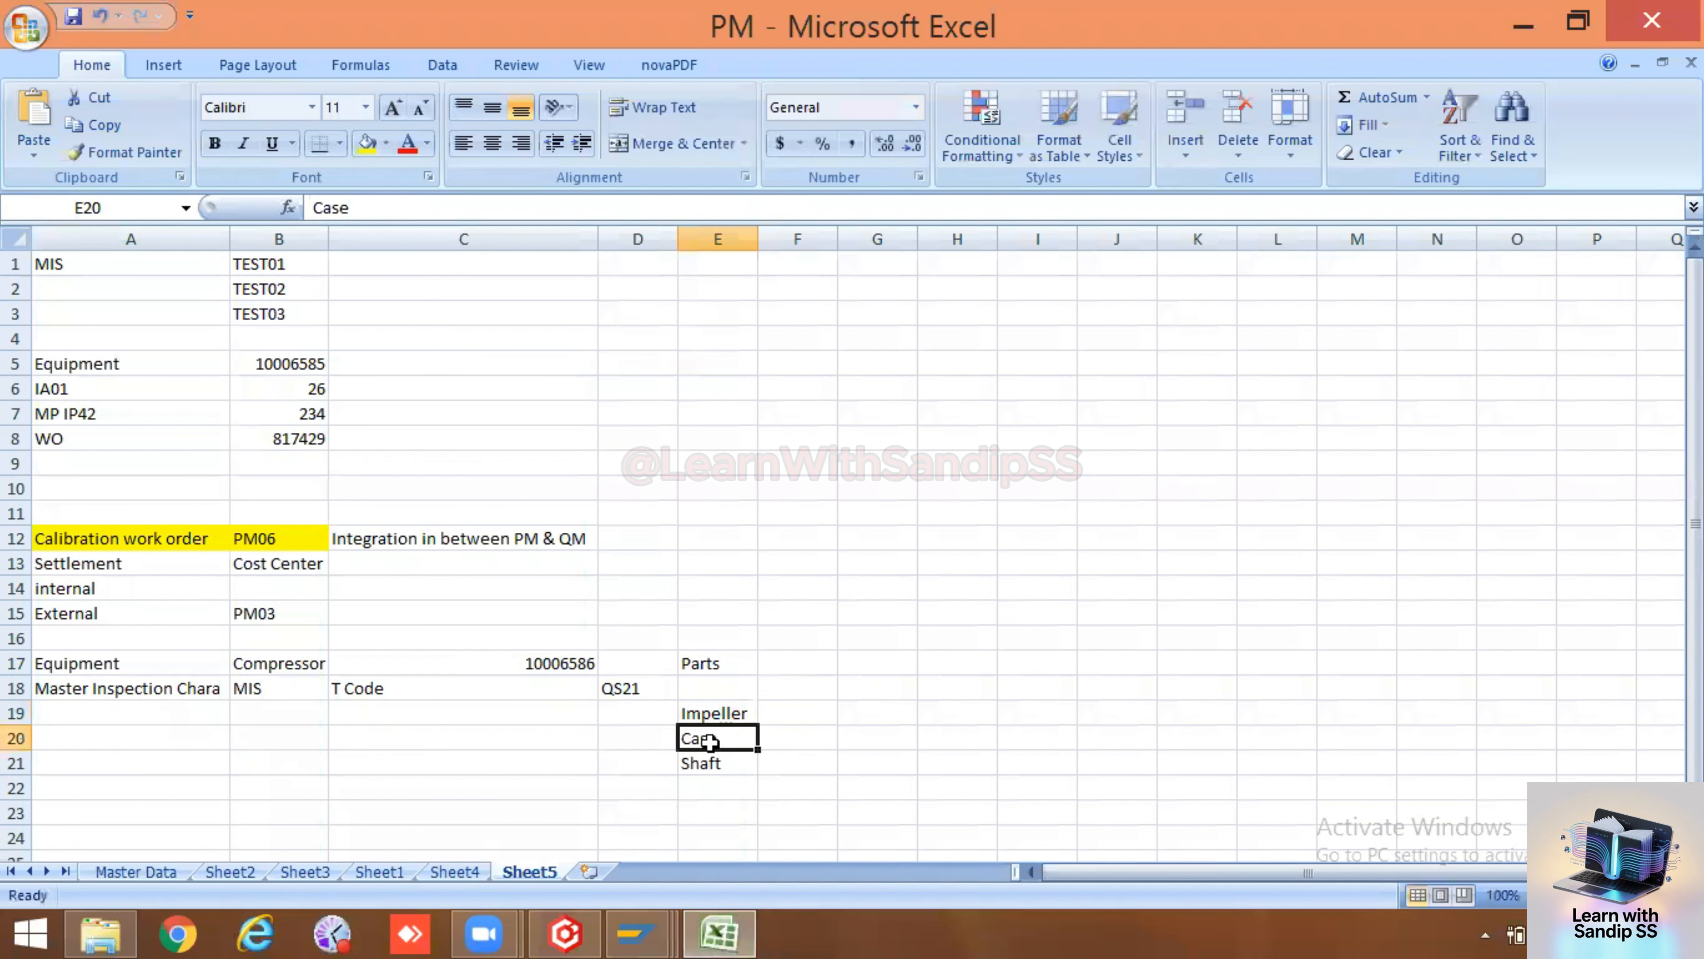
key("ctrl+c")
key("alt+Tab")
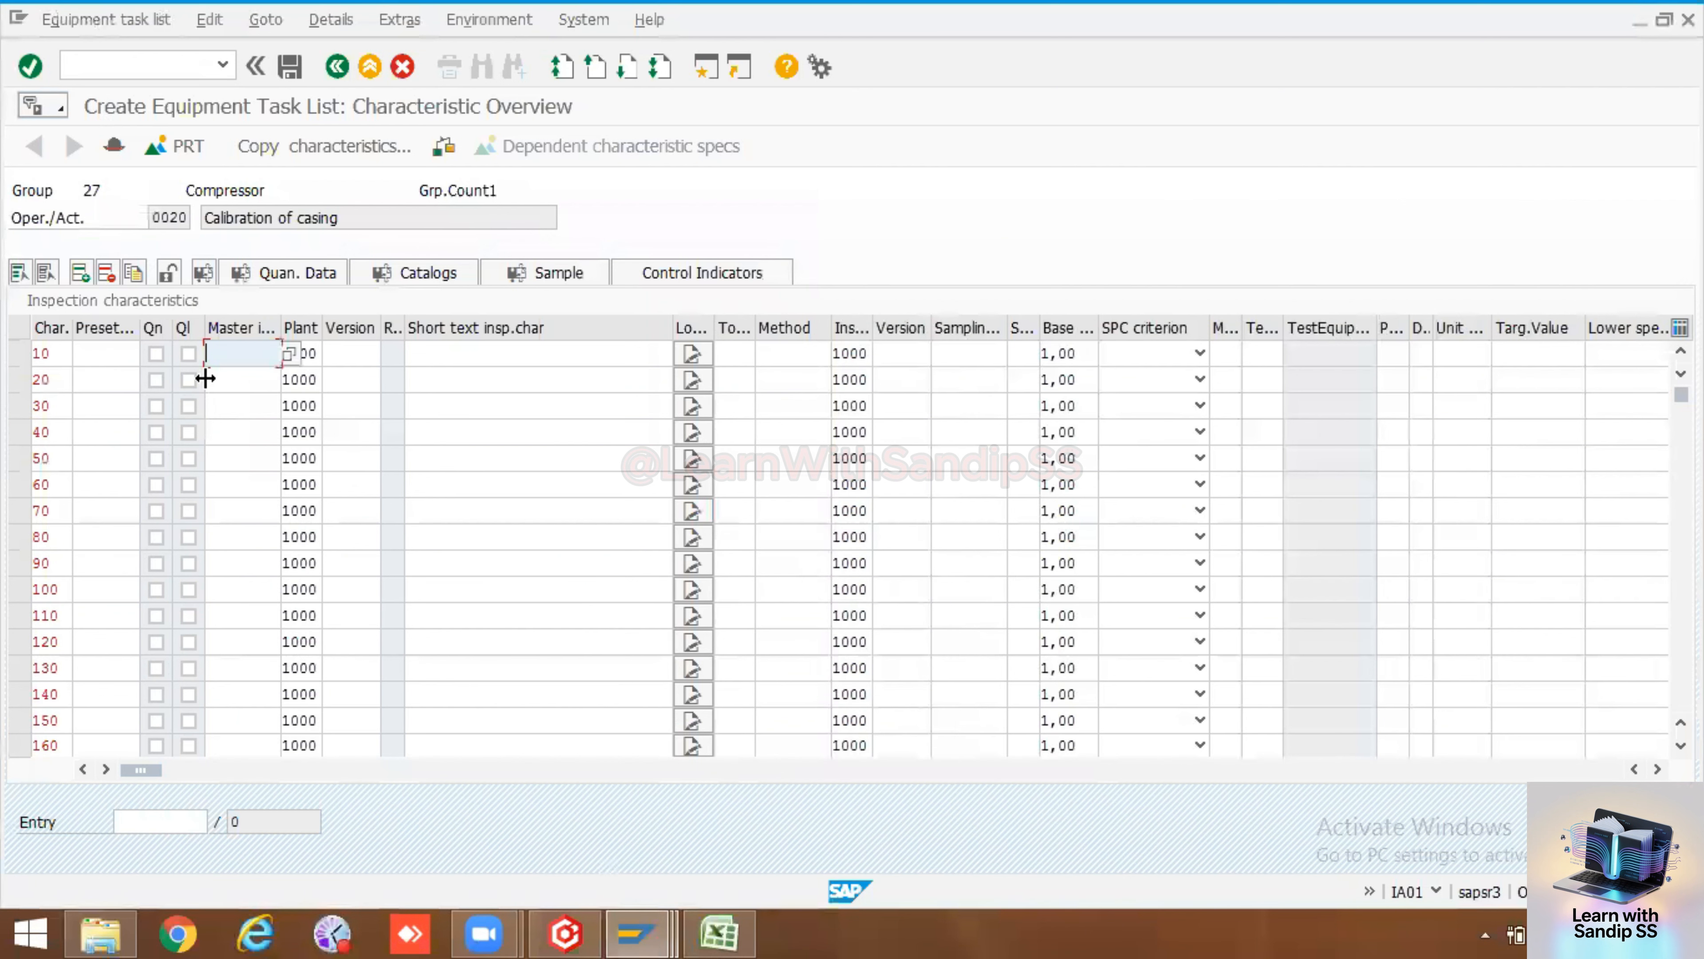
key("ctrl+v")
key("Return")
Set the Case characteristic's sampling procedure to PM/QM2 and return to the operation overview
left_click(221, 381)
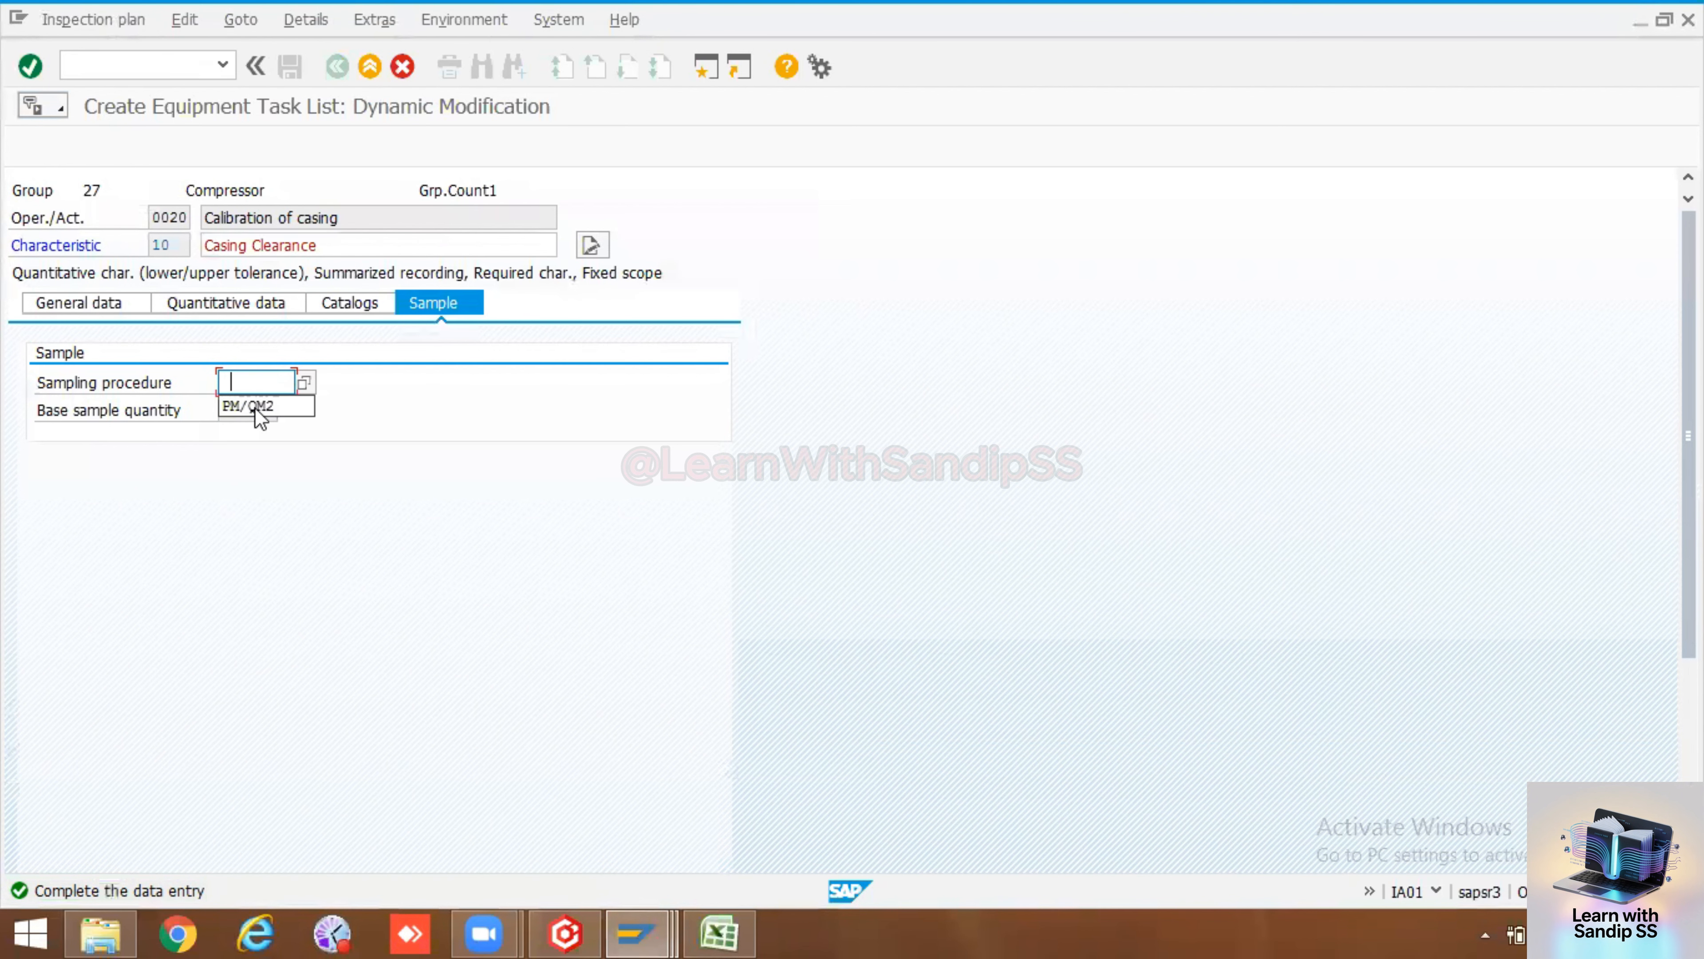
left_click(257, 401)
key("Return")
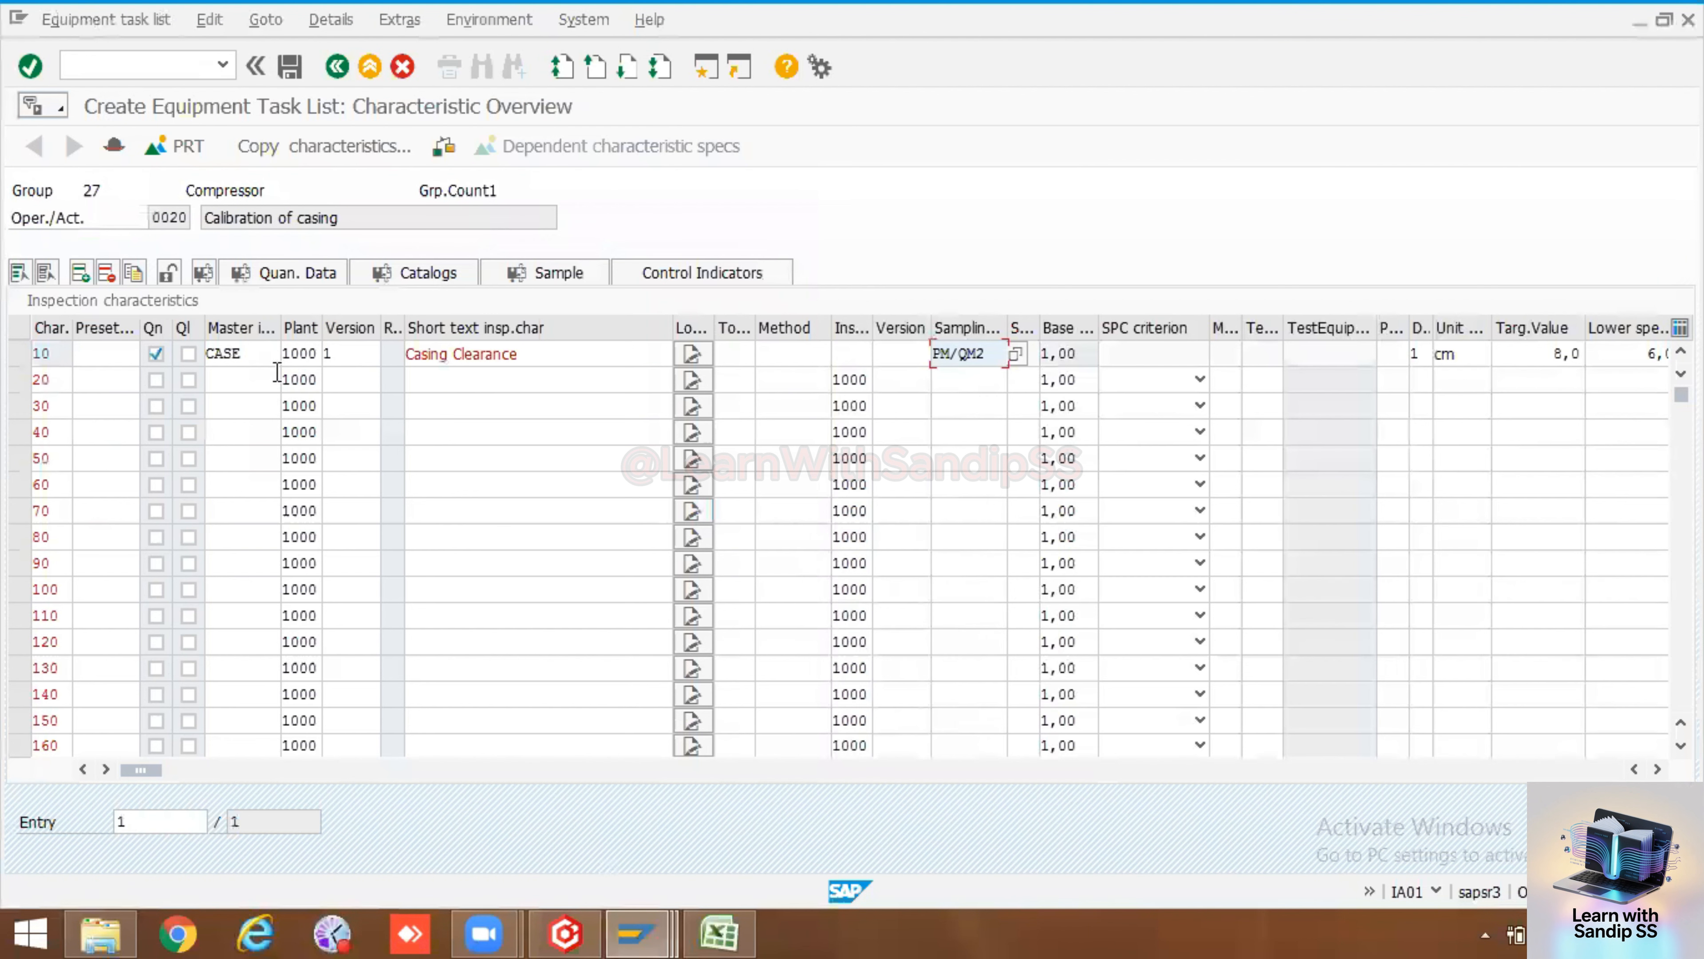
left_click(337, 66)
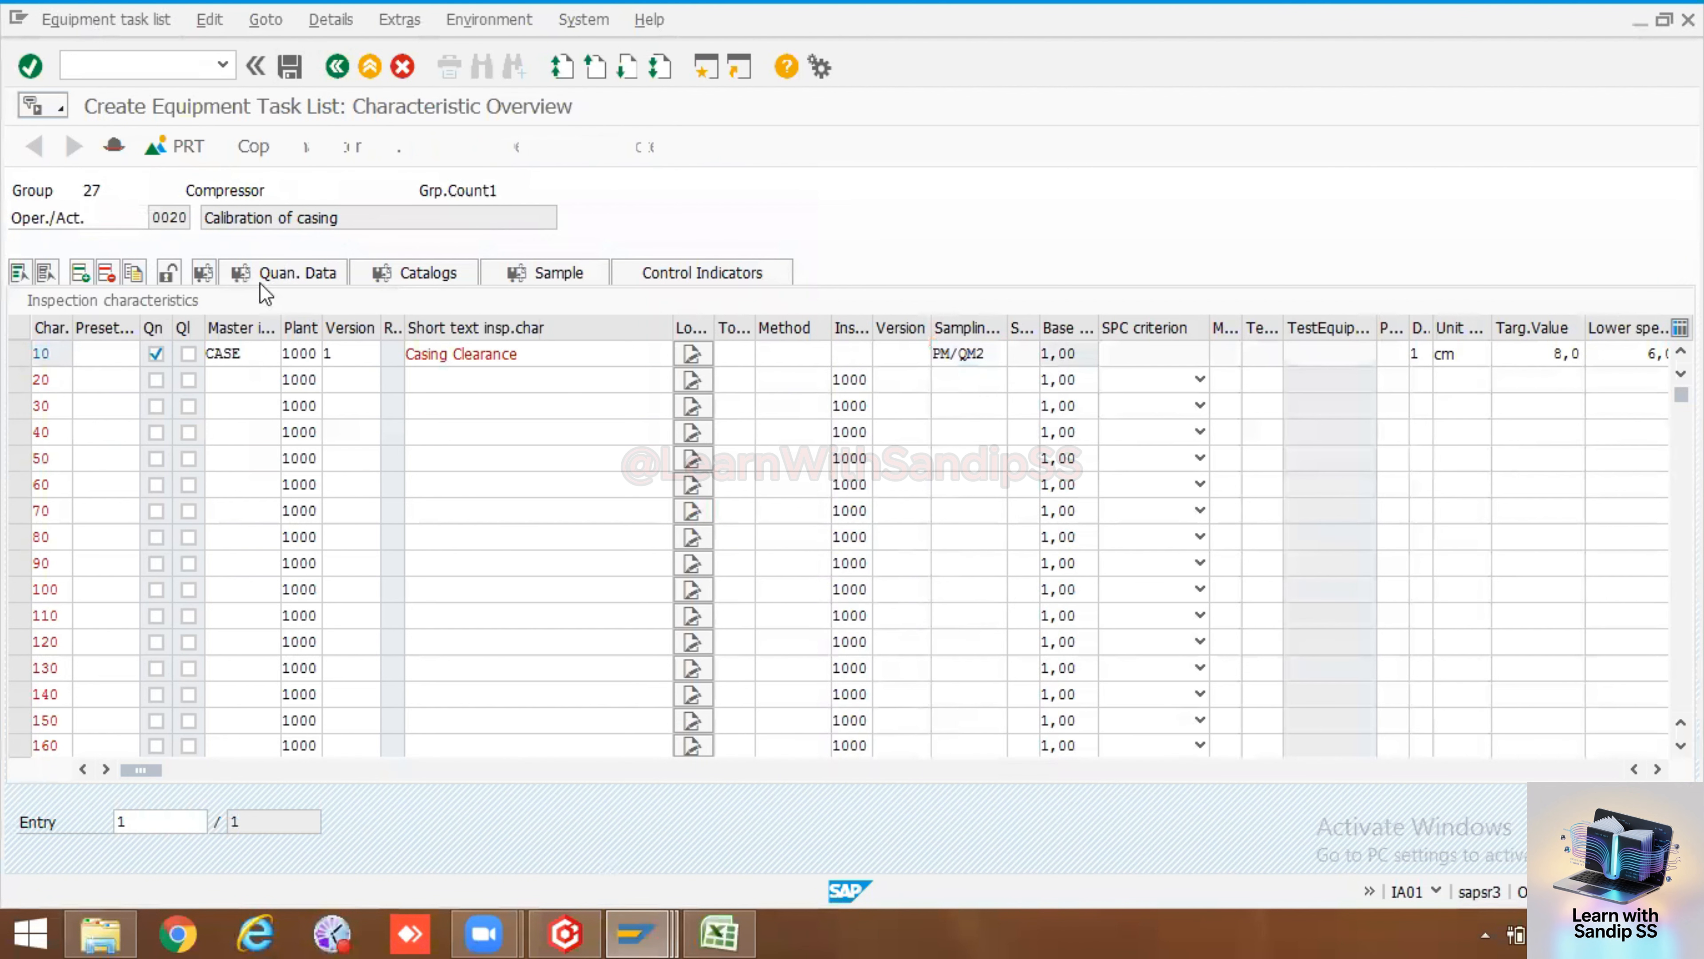
Open the inspection characteristics of operation 0030 and enter Shaft, copied from the spreadsheet, as its master inspection characteristic
left_click(23, 357)
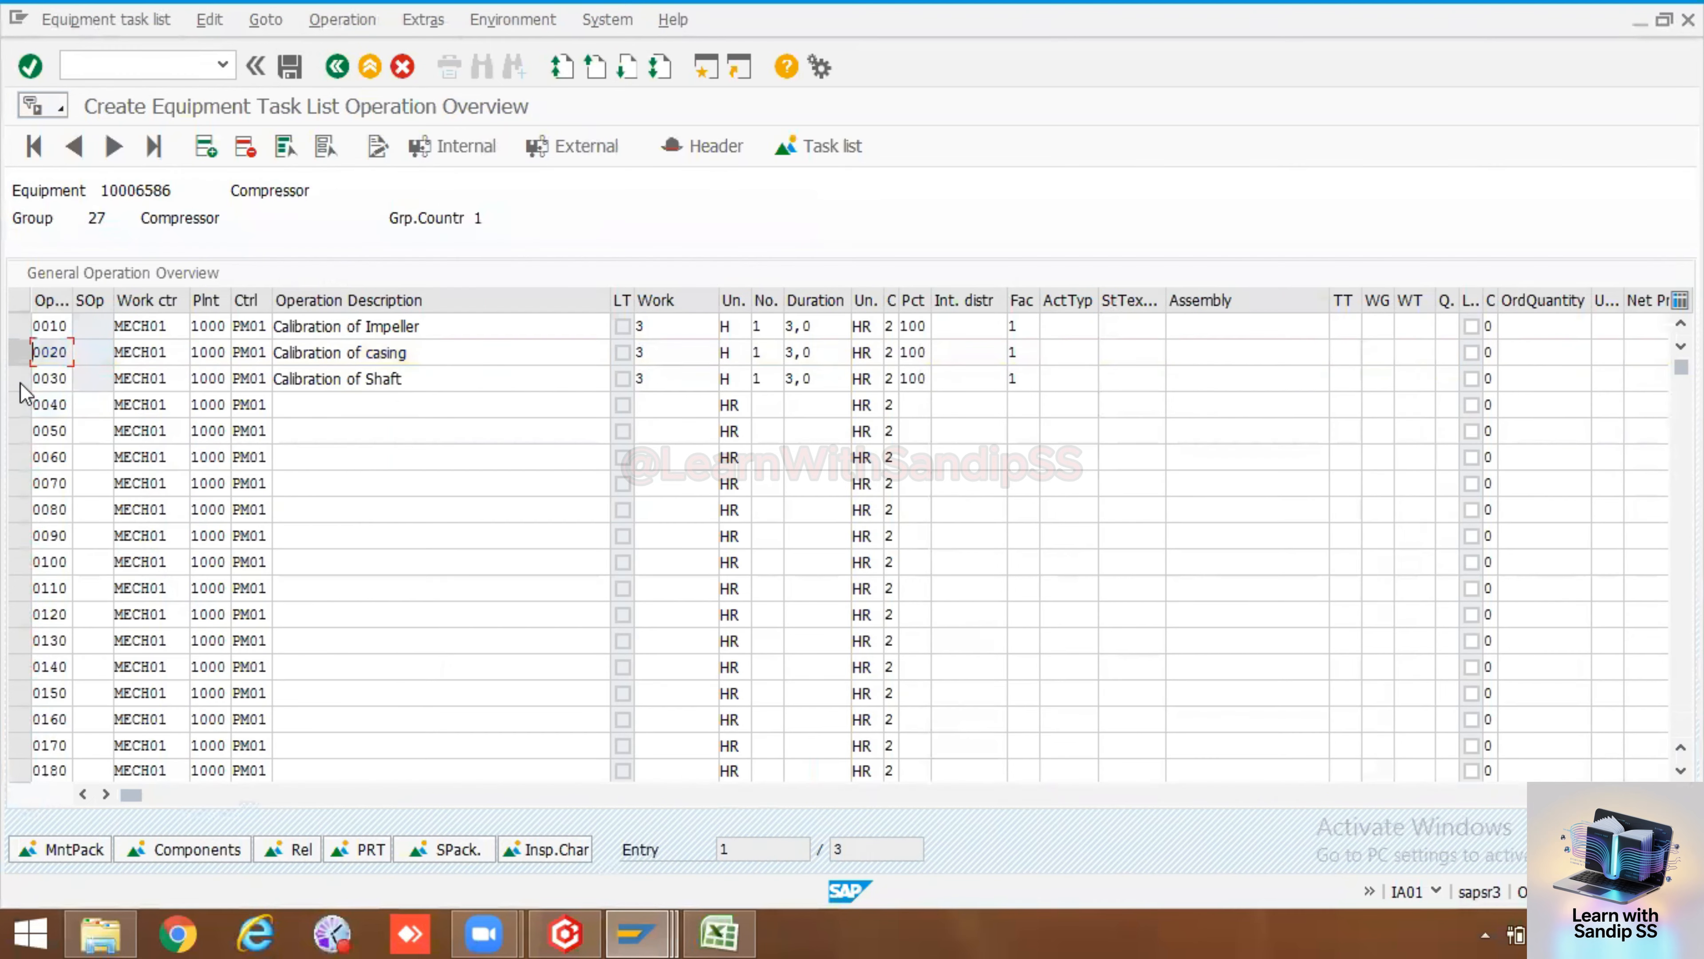
left_click(19, 378)
left_click(548, 857)
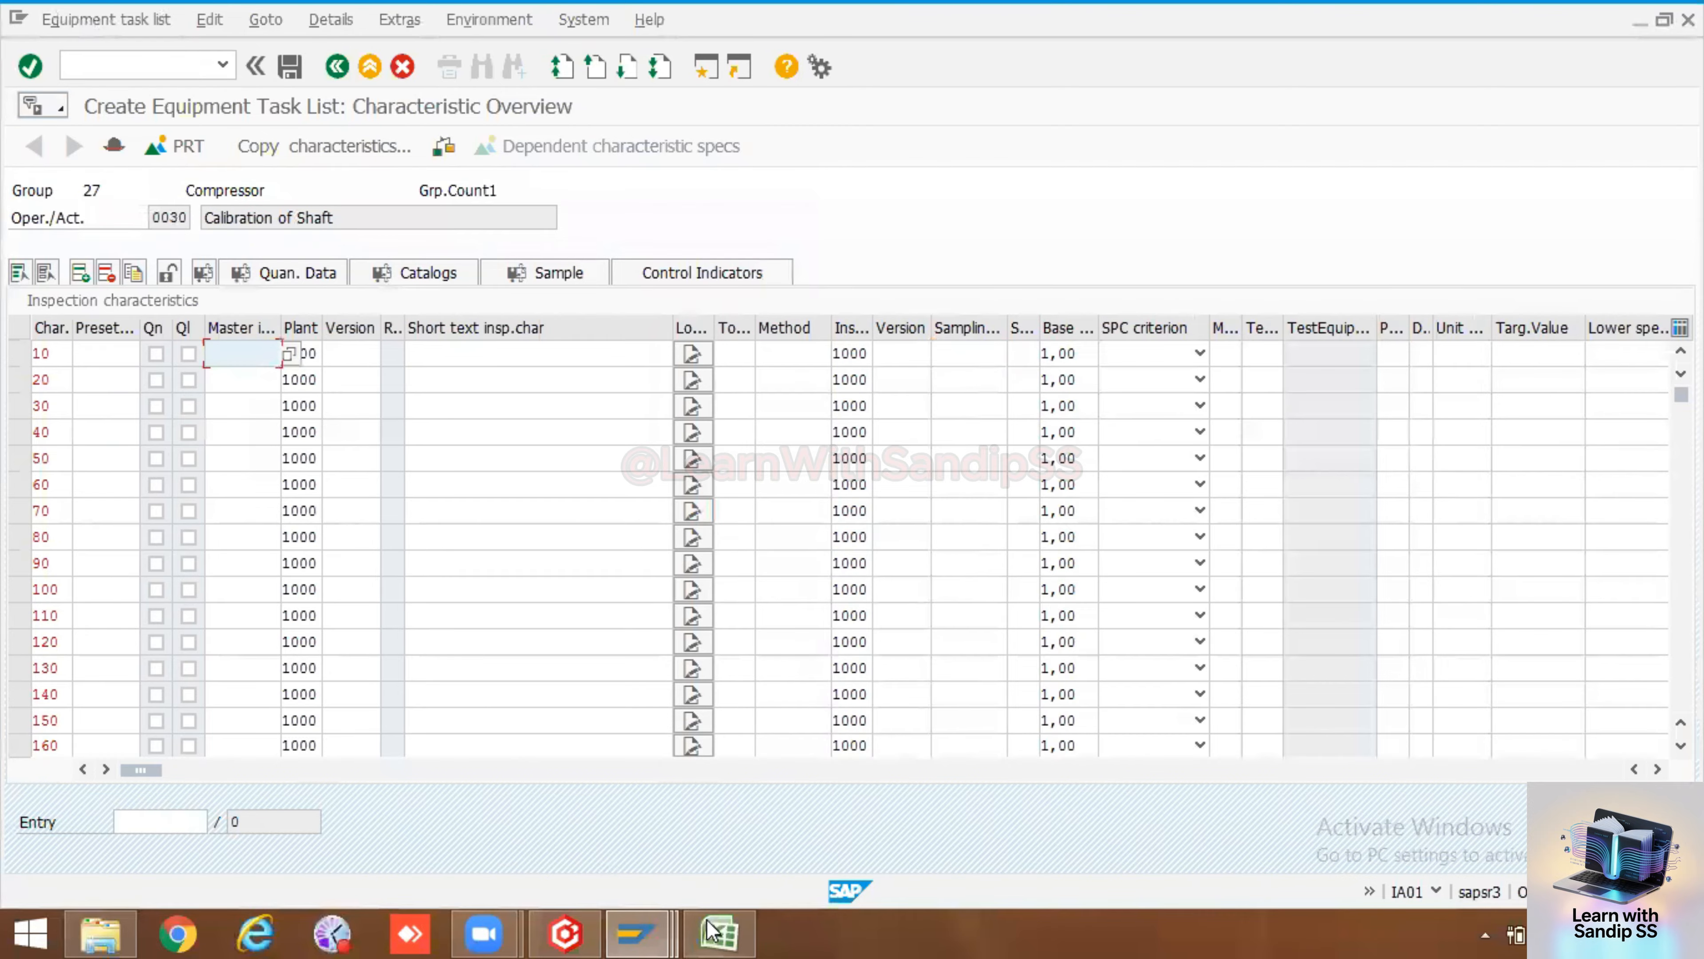
left_click(719, 933)
left_click(730, 761)
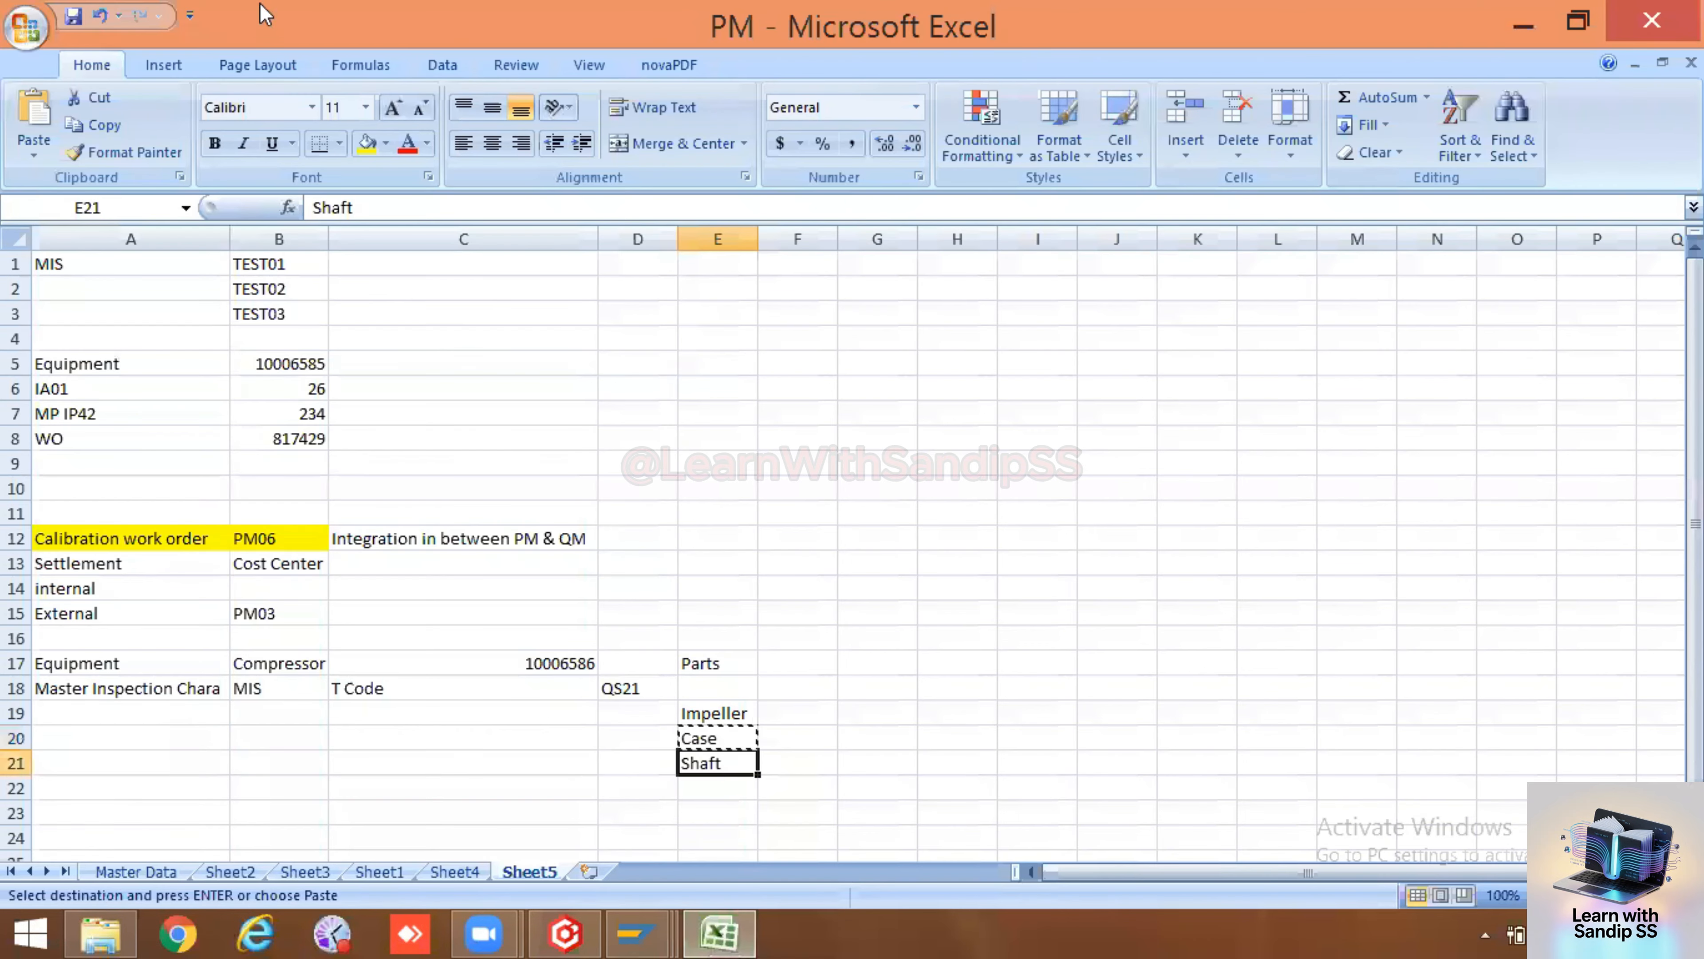
double_click(345, 208)
key("ctrl+c")
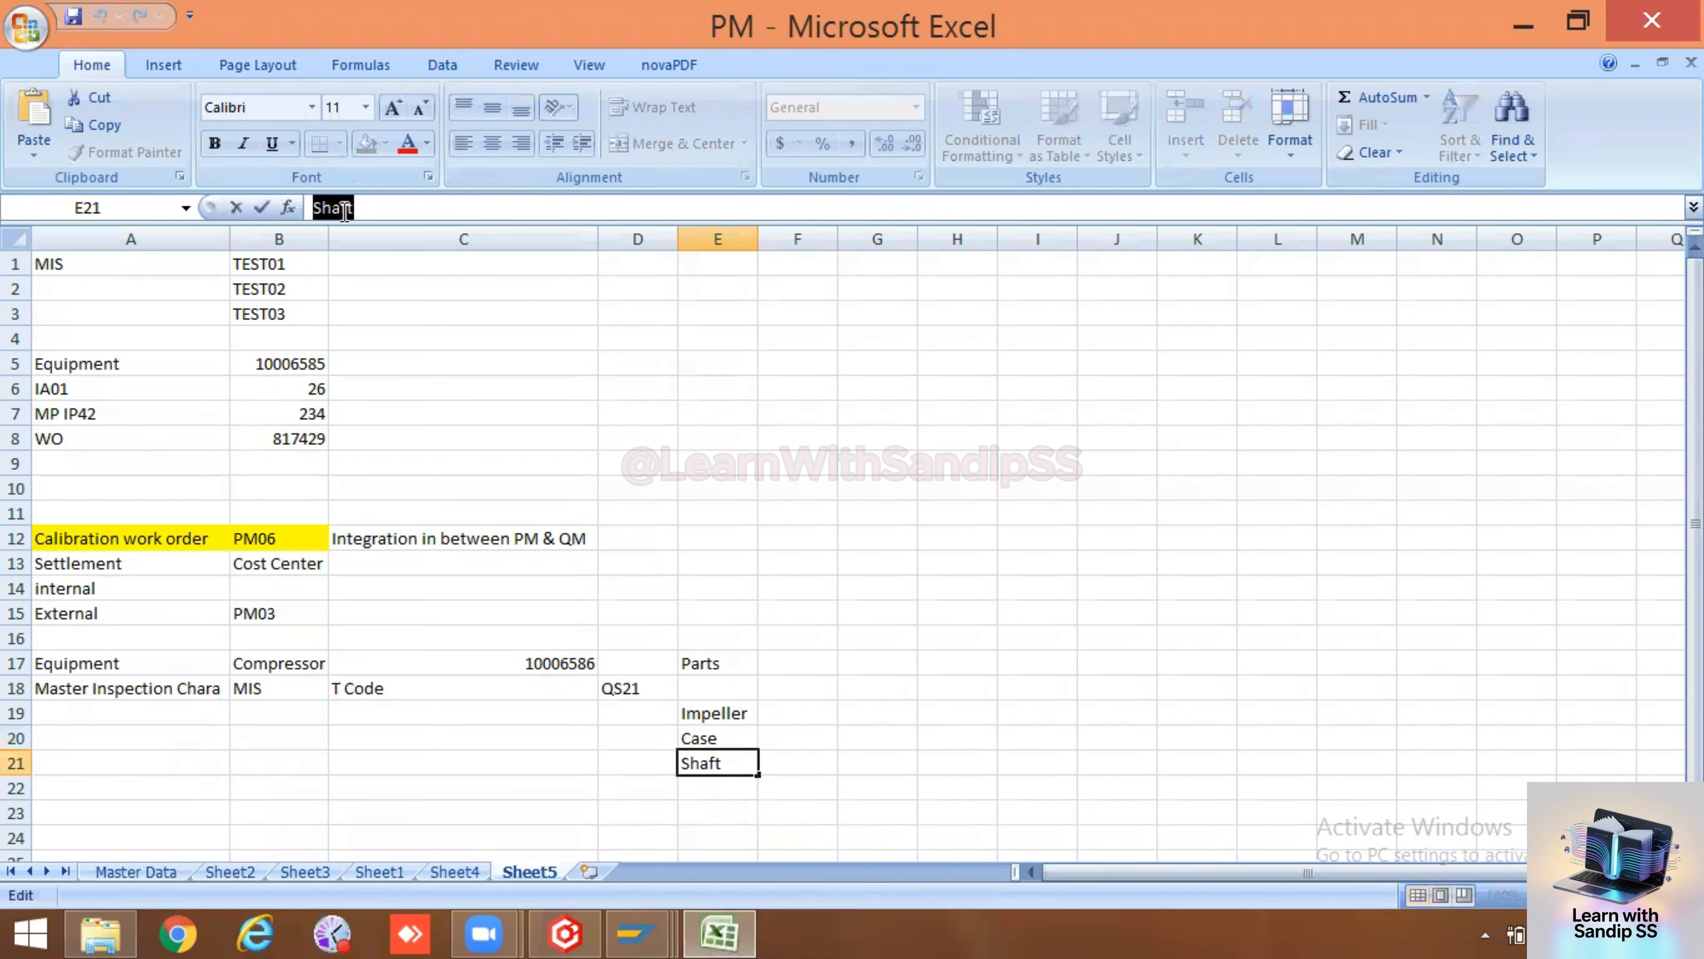
key("alt+Tab")
key("ctrl+v")
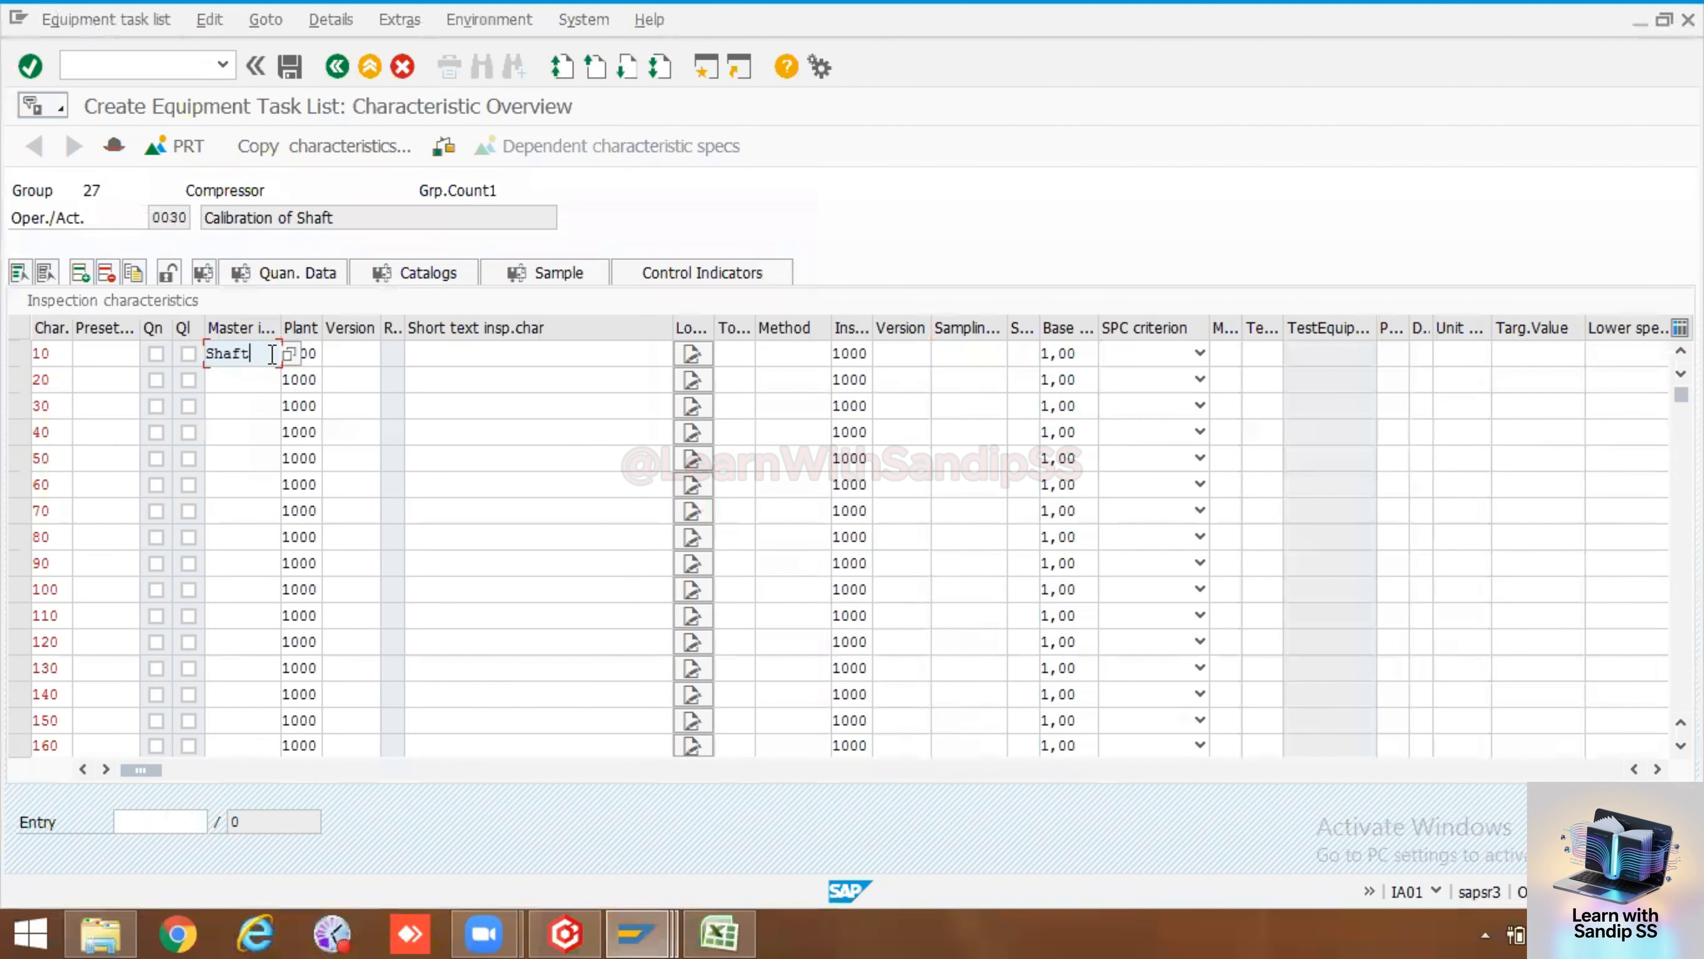
key("Return")
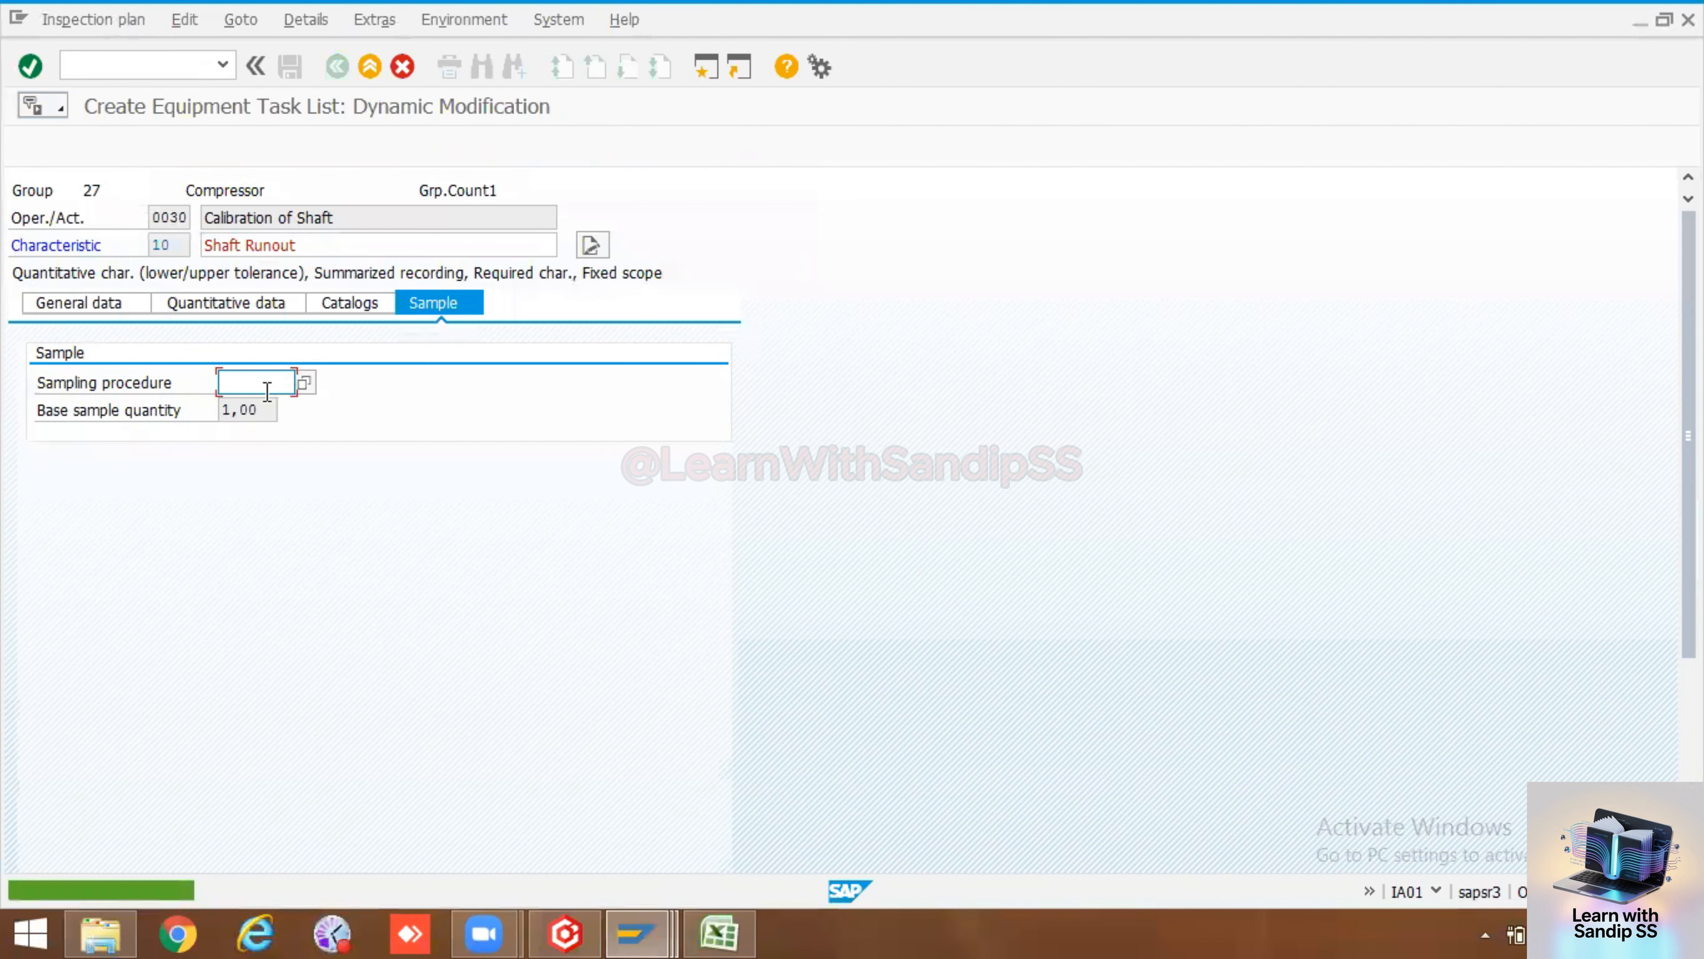
Set the Shaft characteristic's sampling procedure to PM/QM2 and return to the operation overview
left_click(265, 408)
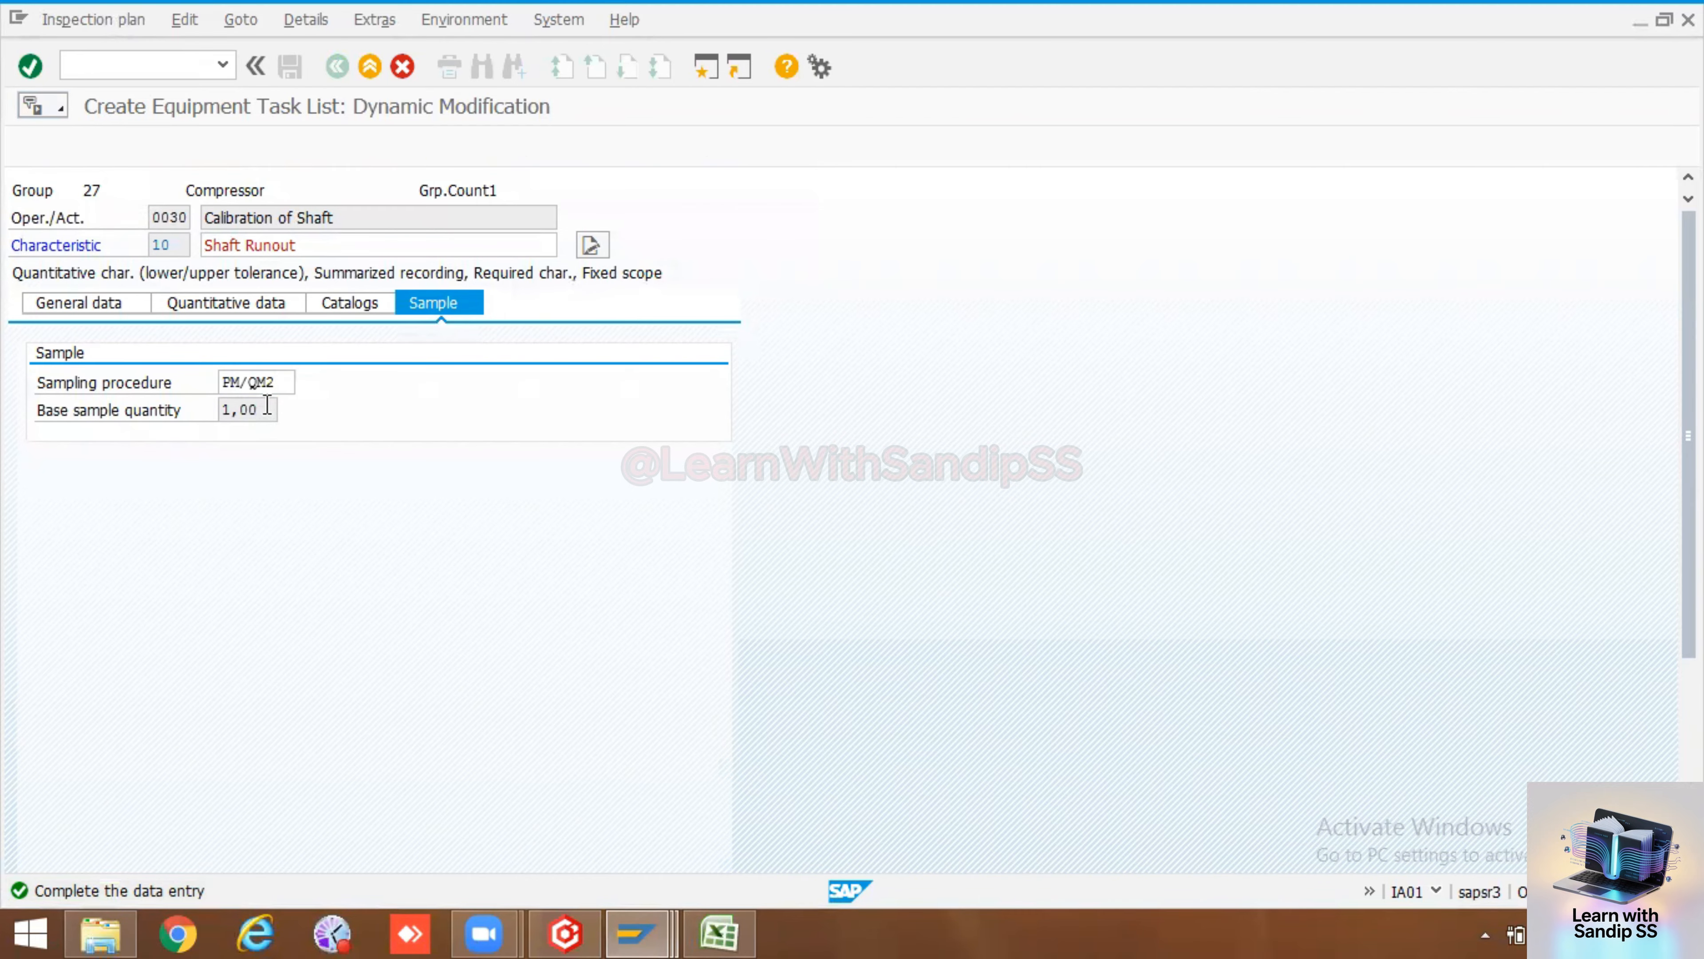
key("Return")
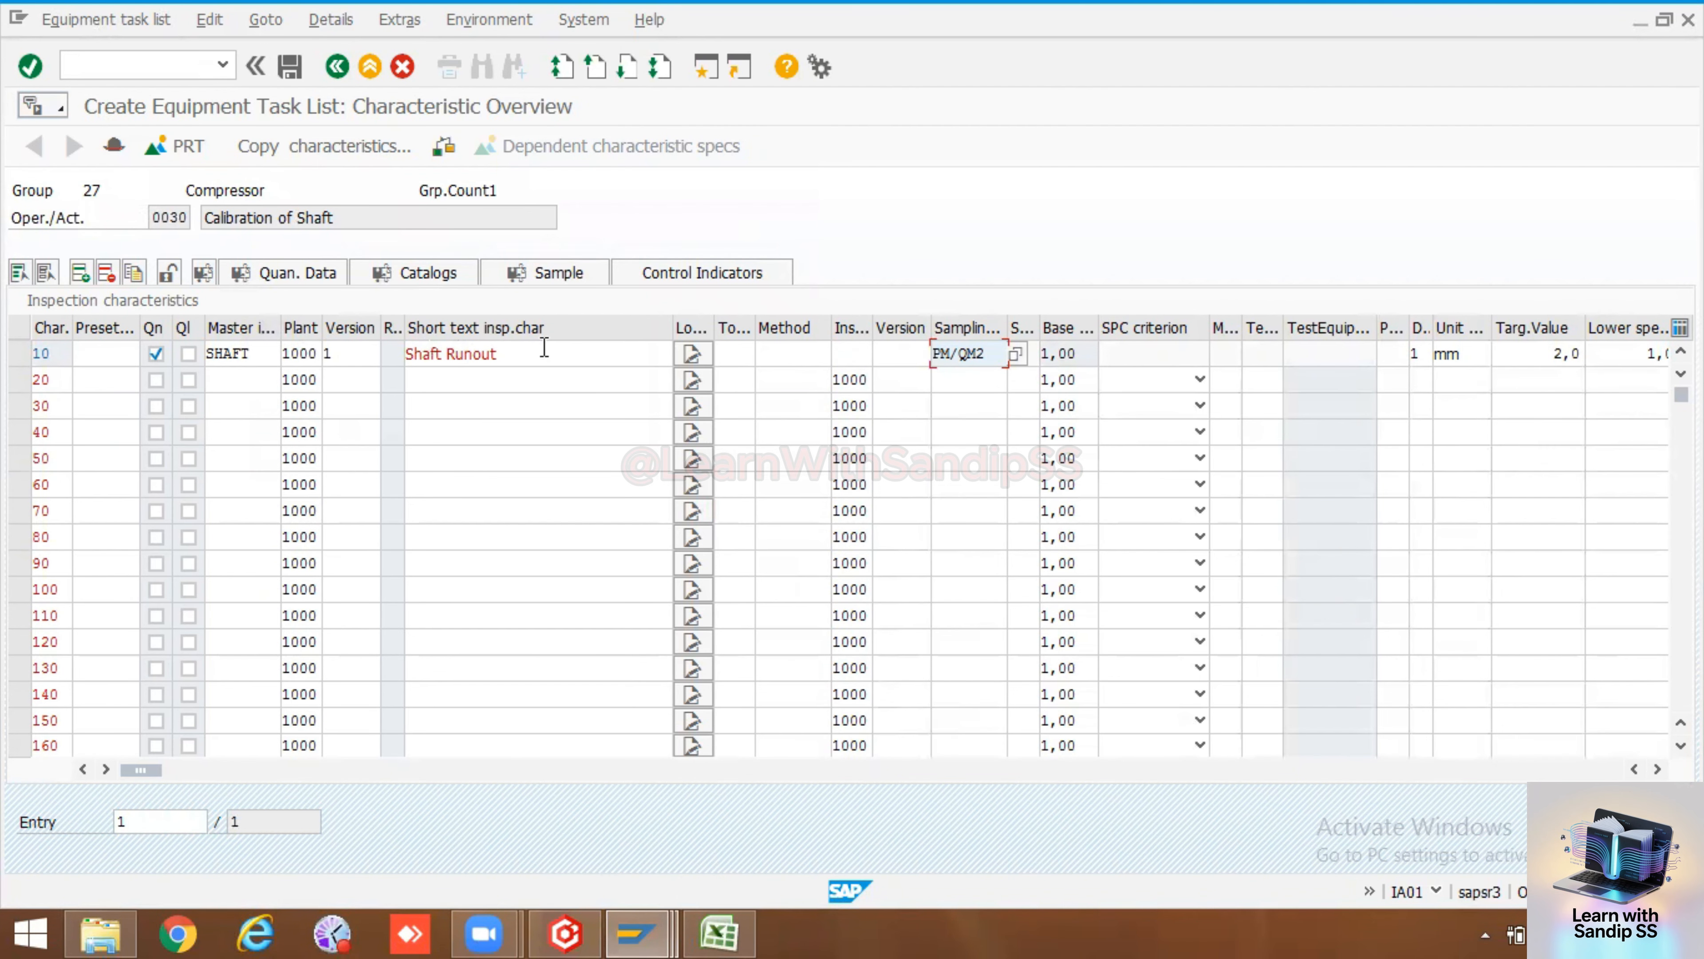
left_click(337, 66)
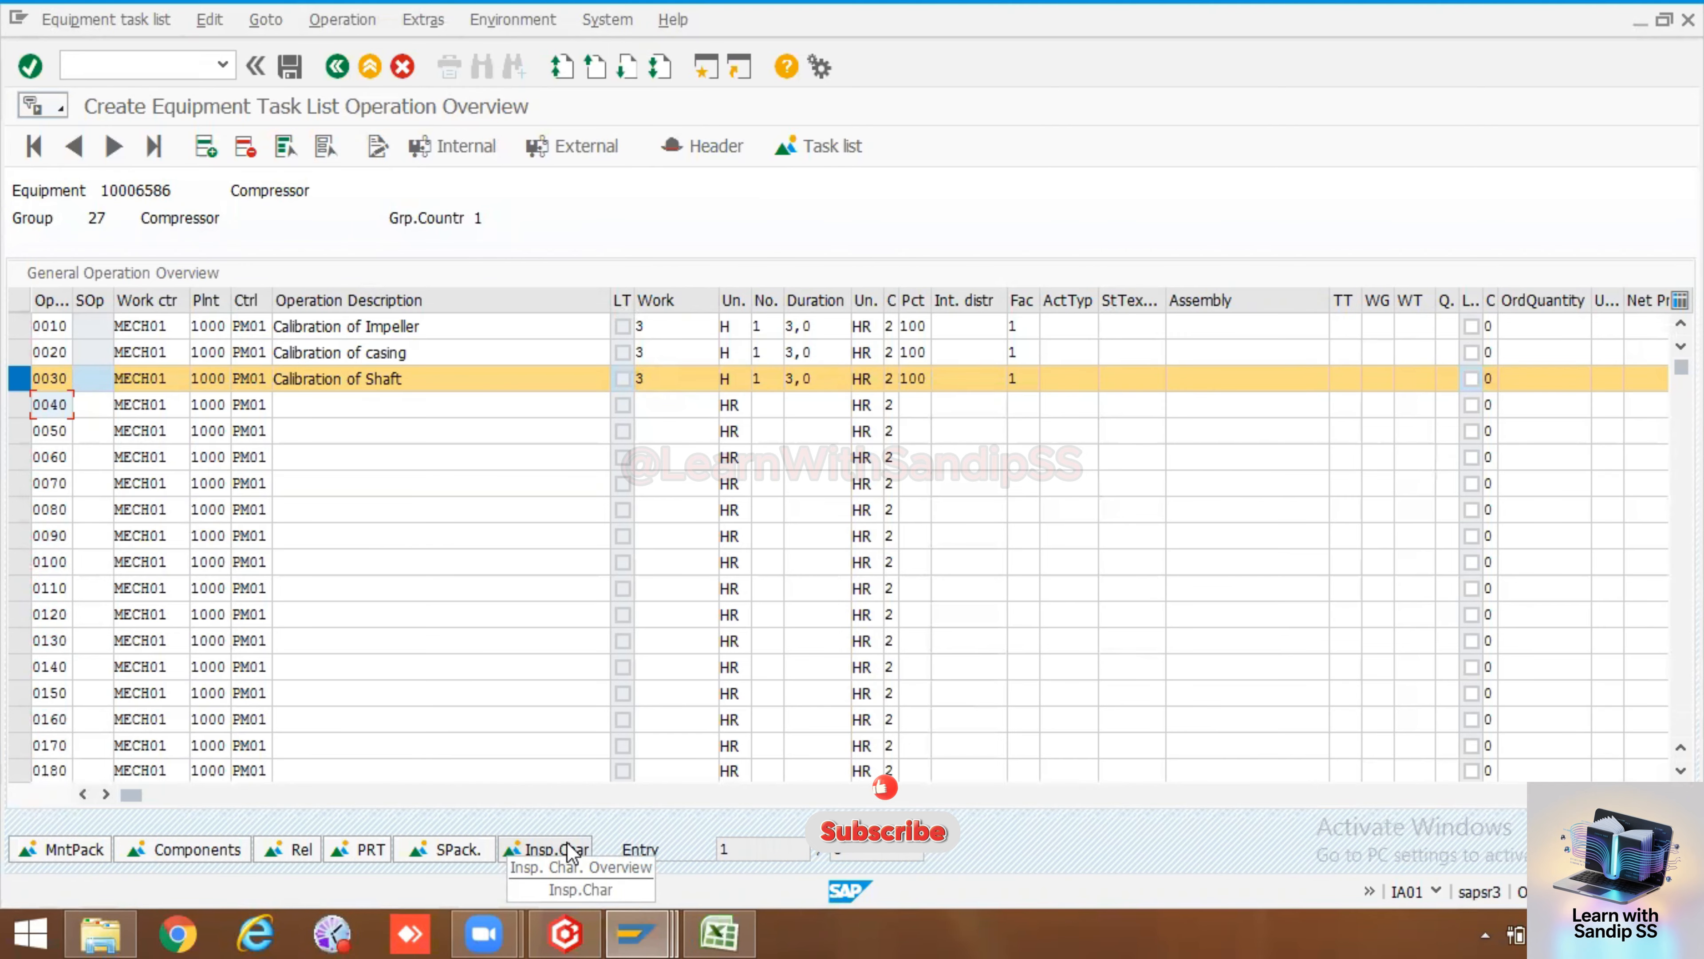
Assign the 1M maintenance package to operations 0020 and 0030, then save the equipment task list
left_click(20, 380)
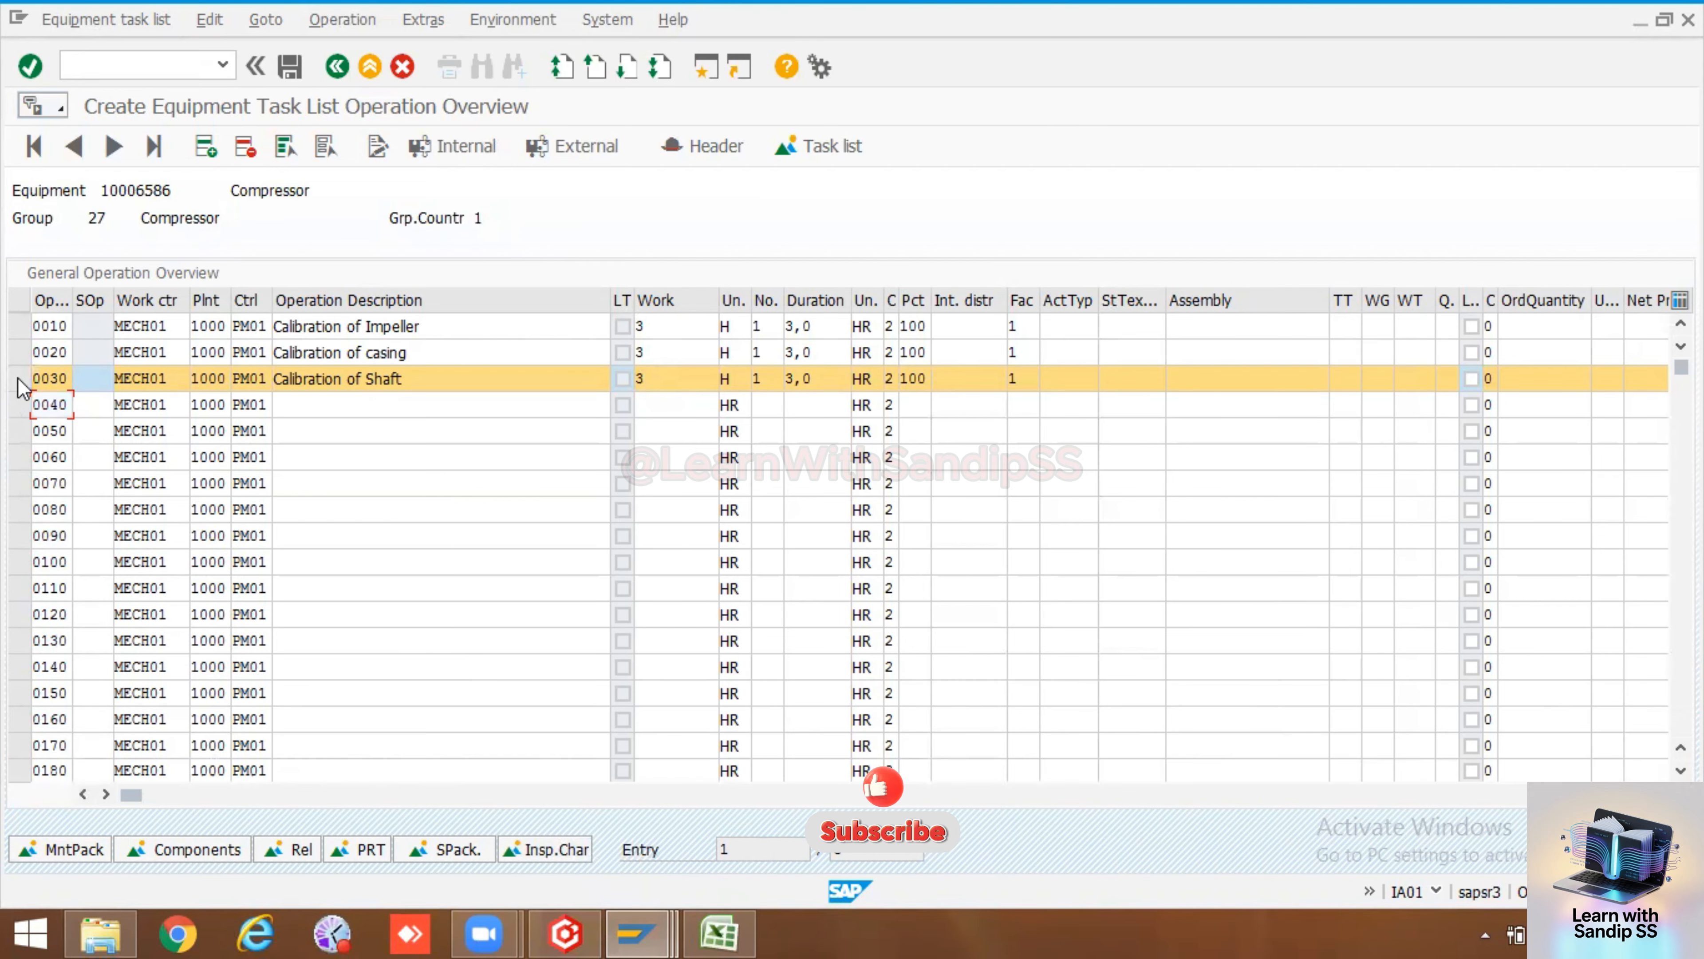
left_click(20, 380)
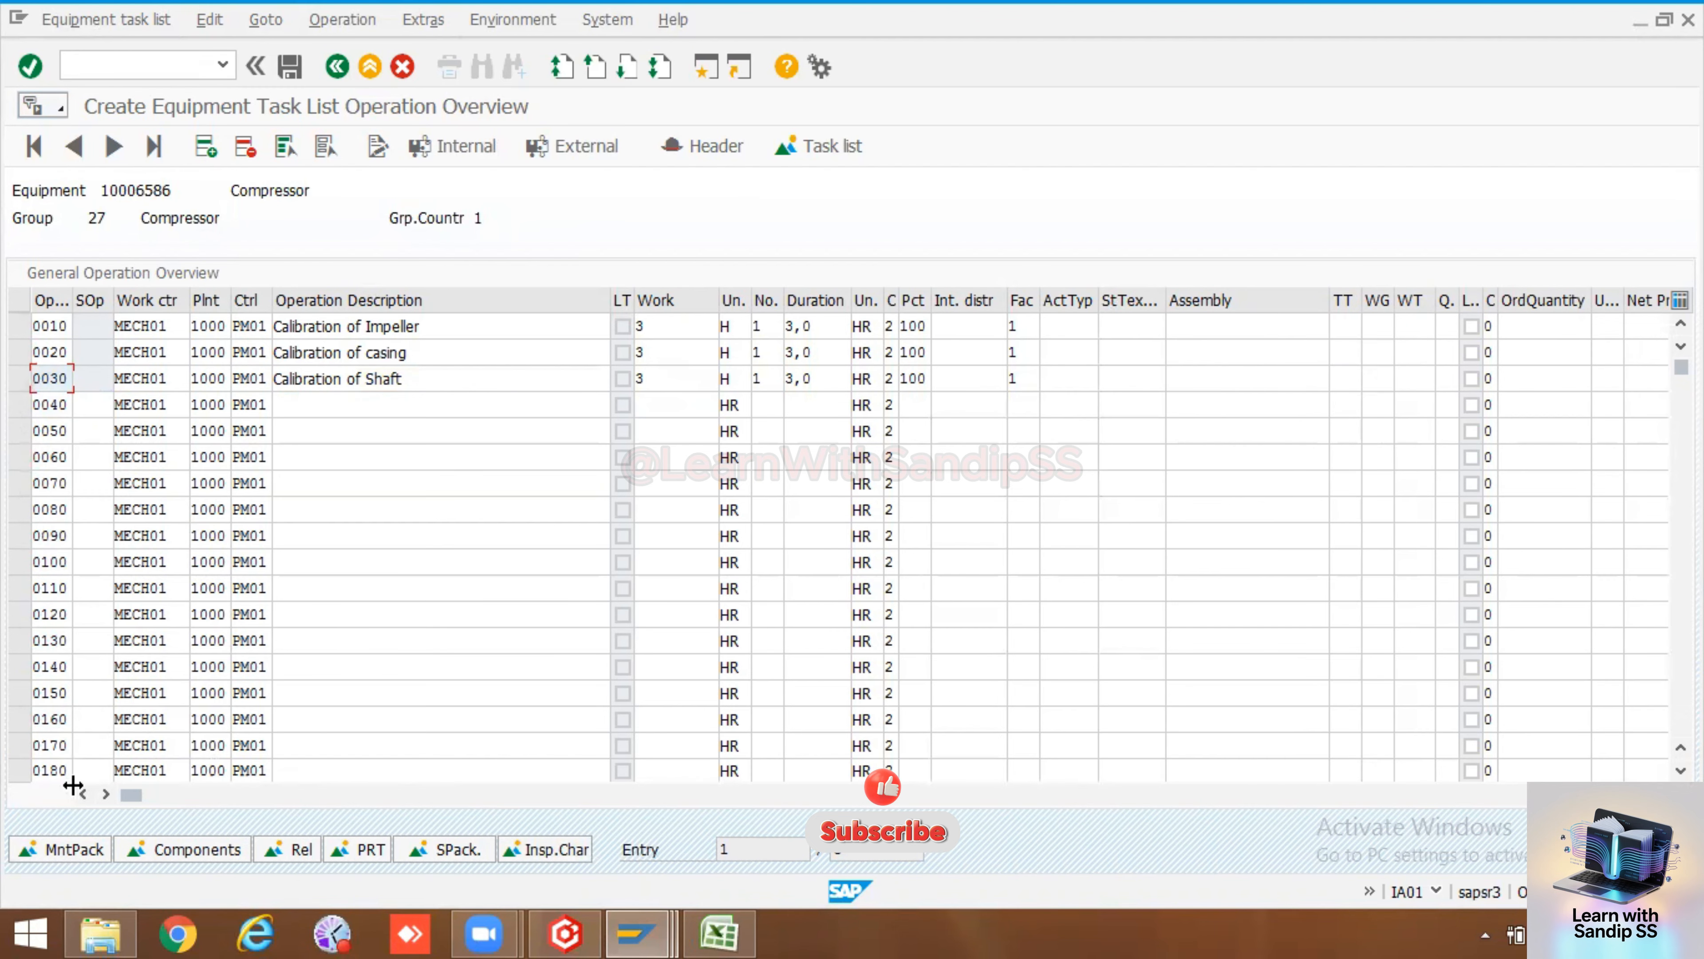
left_click(74, 849)
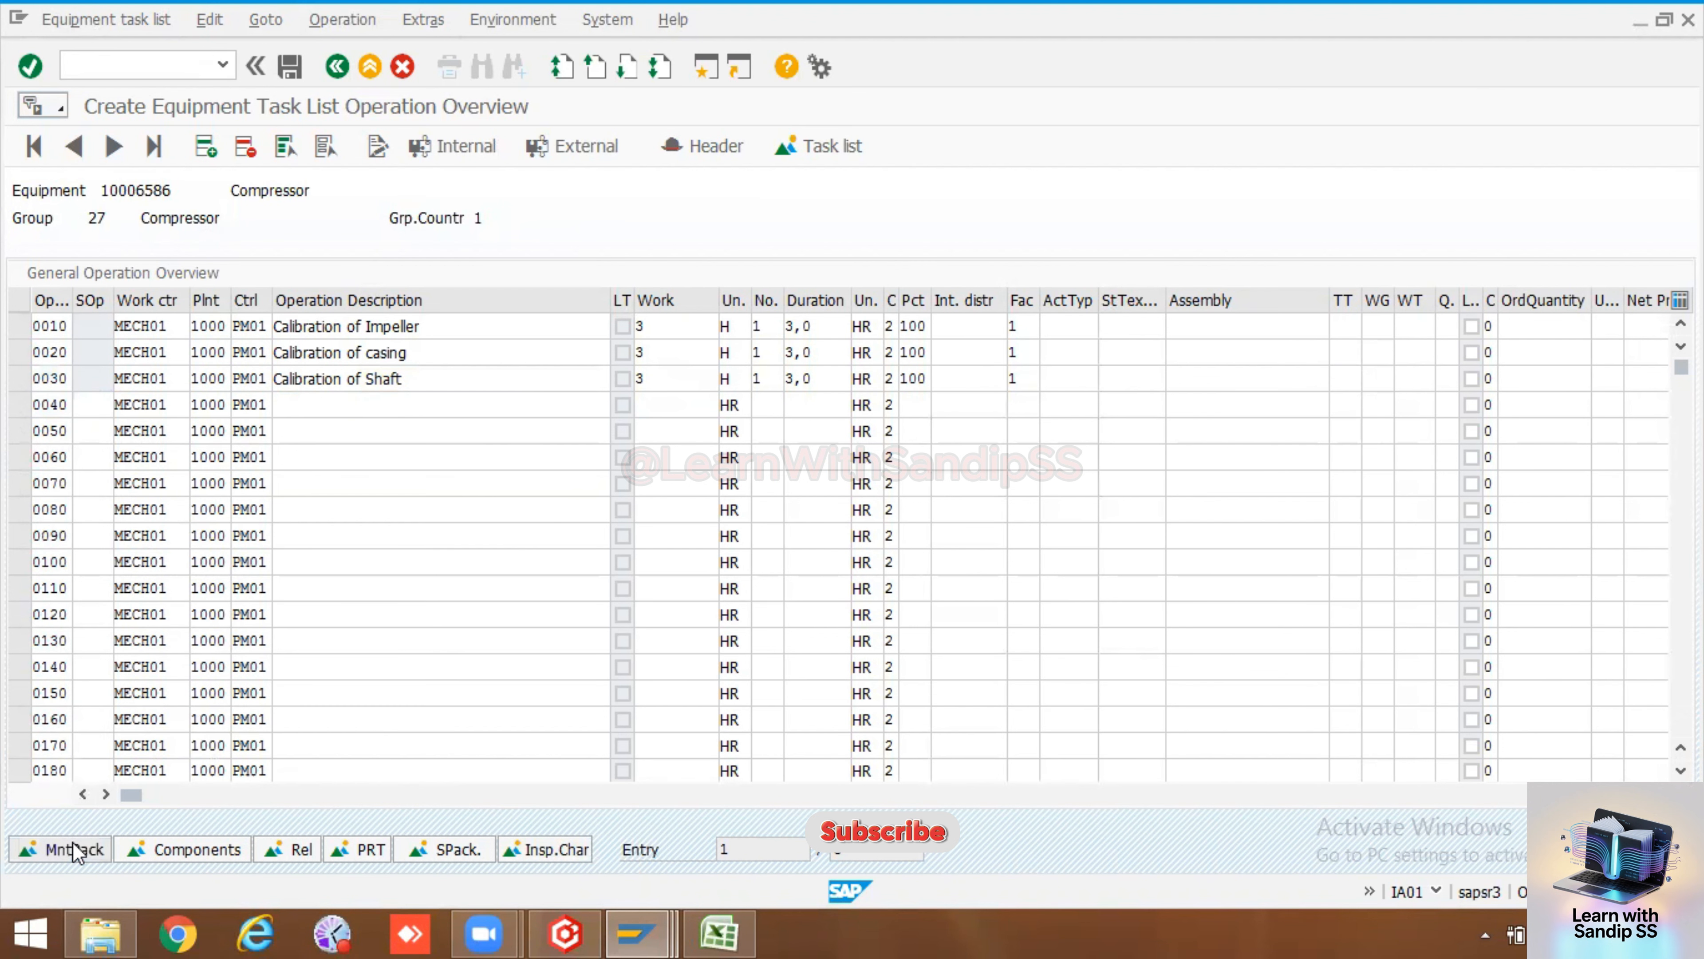
left_click(517, 327)
left_click(518, 352)
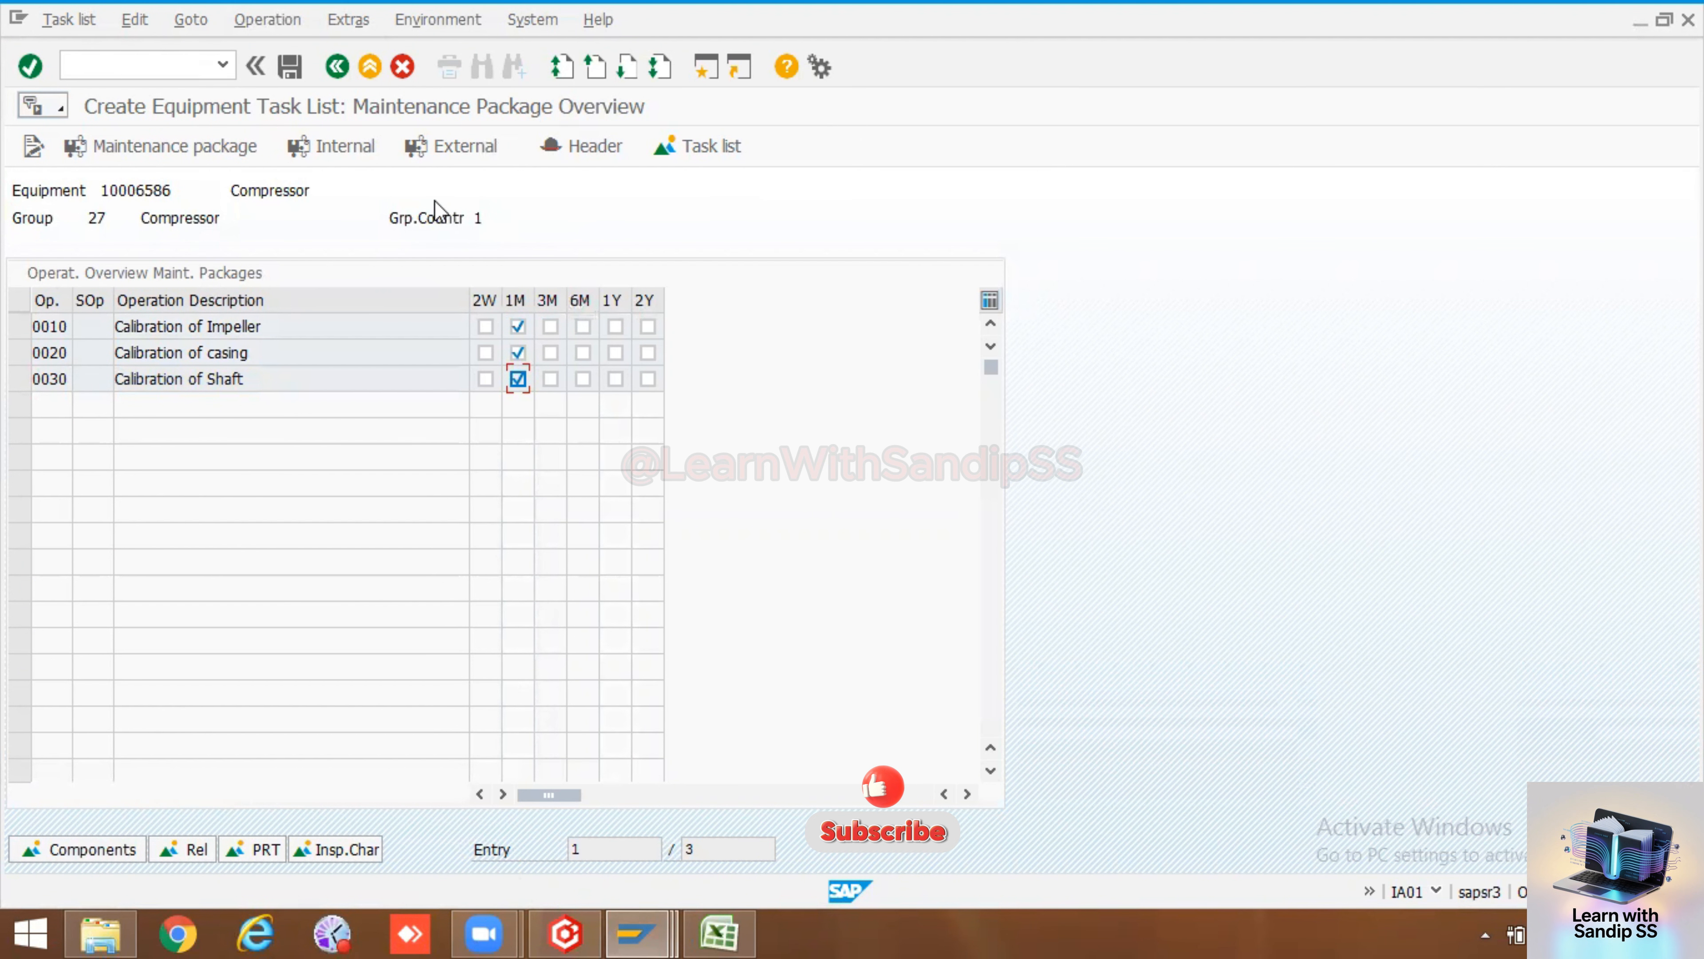
left_click(580, 149)
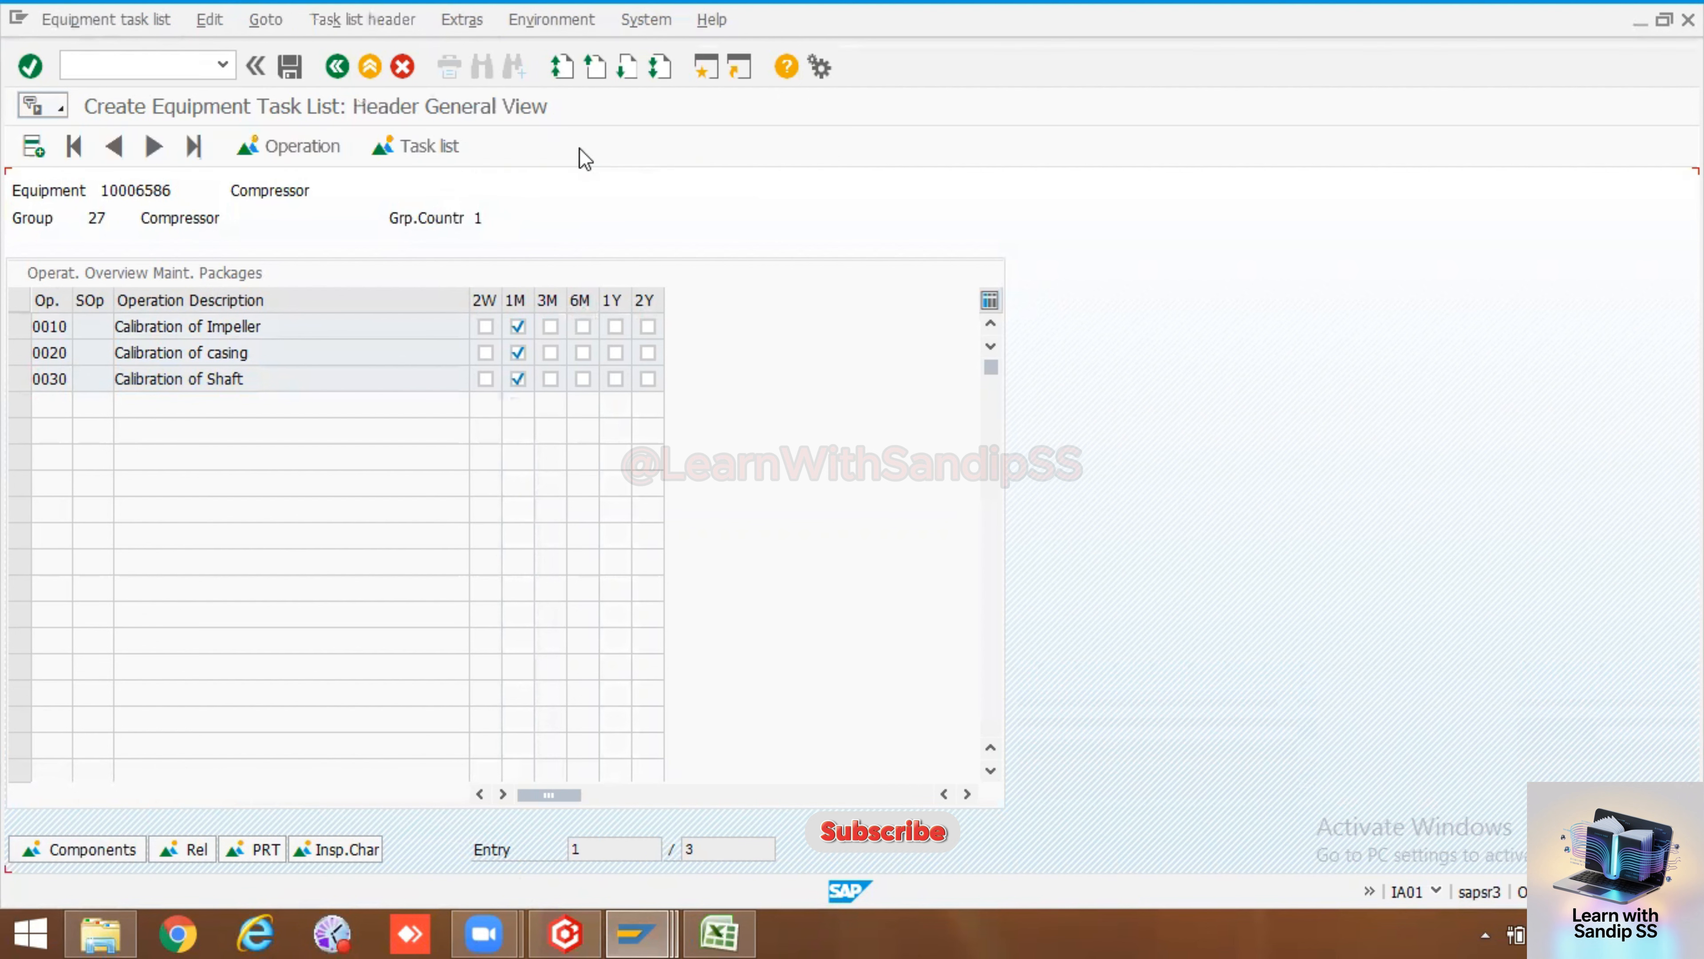
left_click(296, 70)
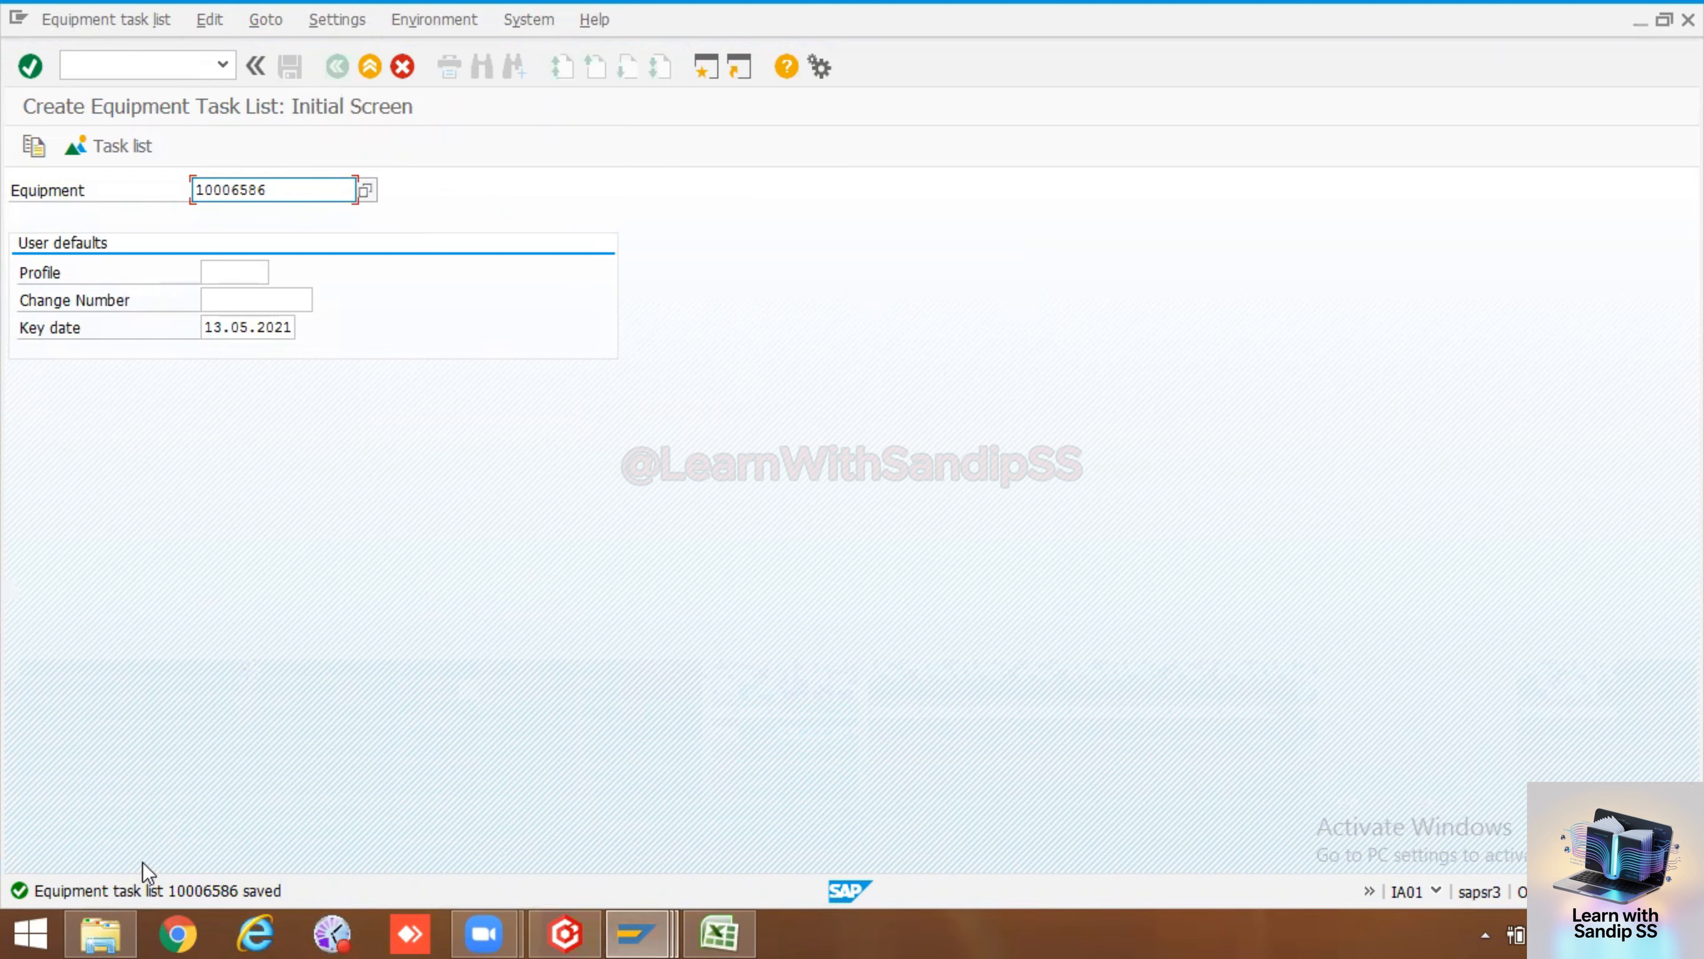
Switch to the spreadsheet and note Task list in cell A22
left_click(738, 932)
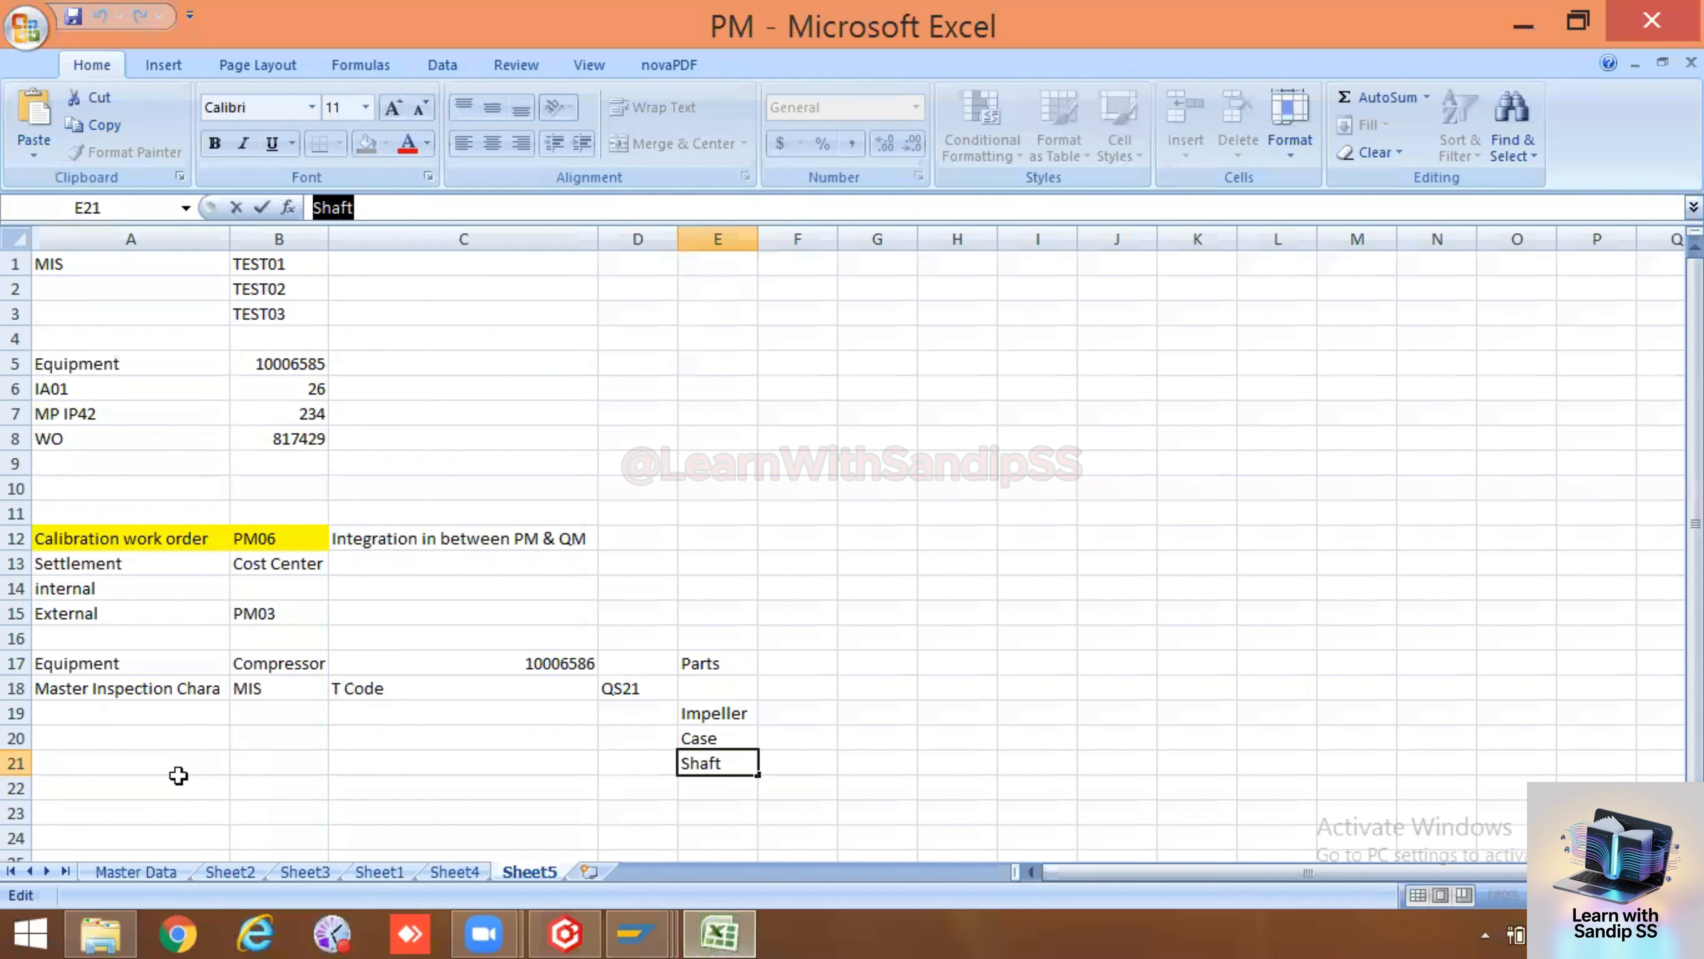
double_click(144, 813)
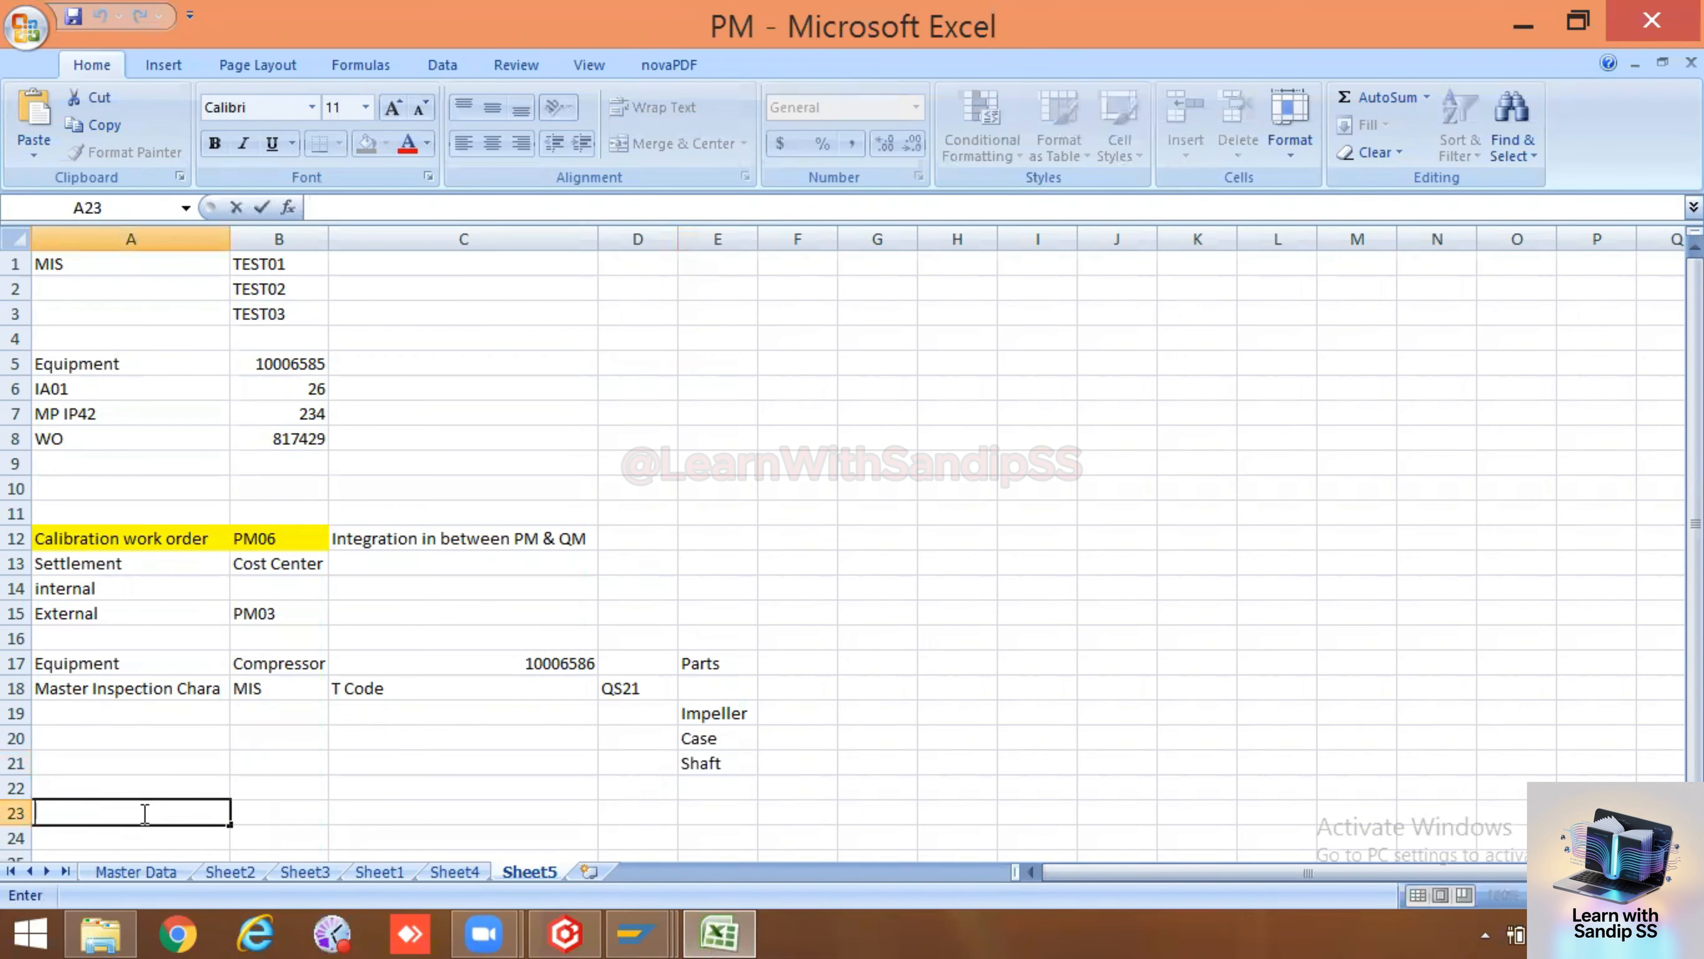
double_click(143, 789)
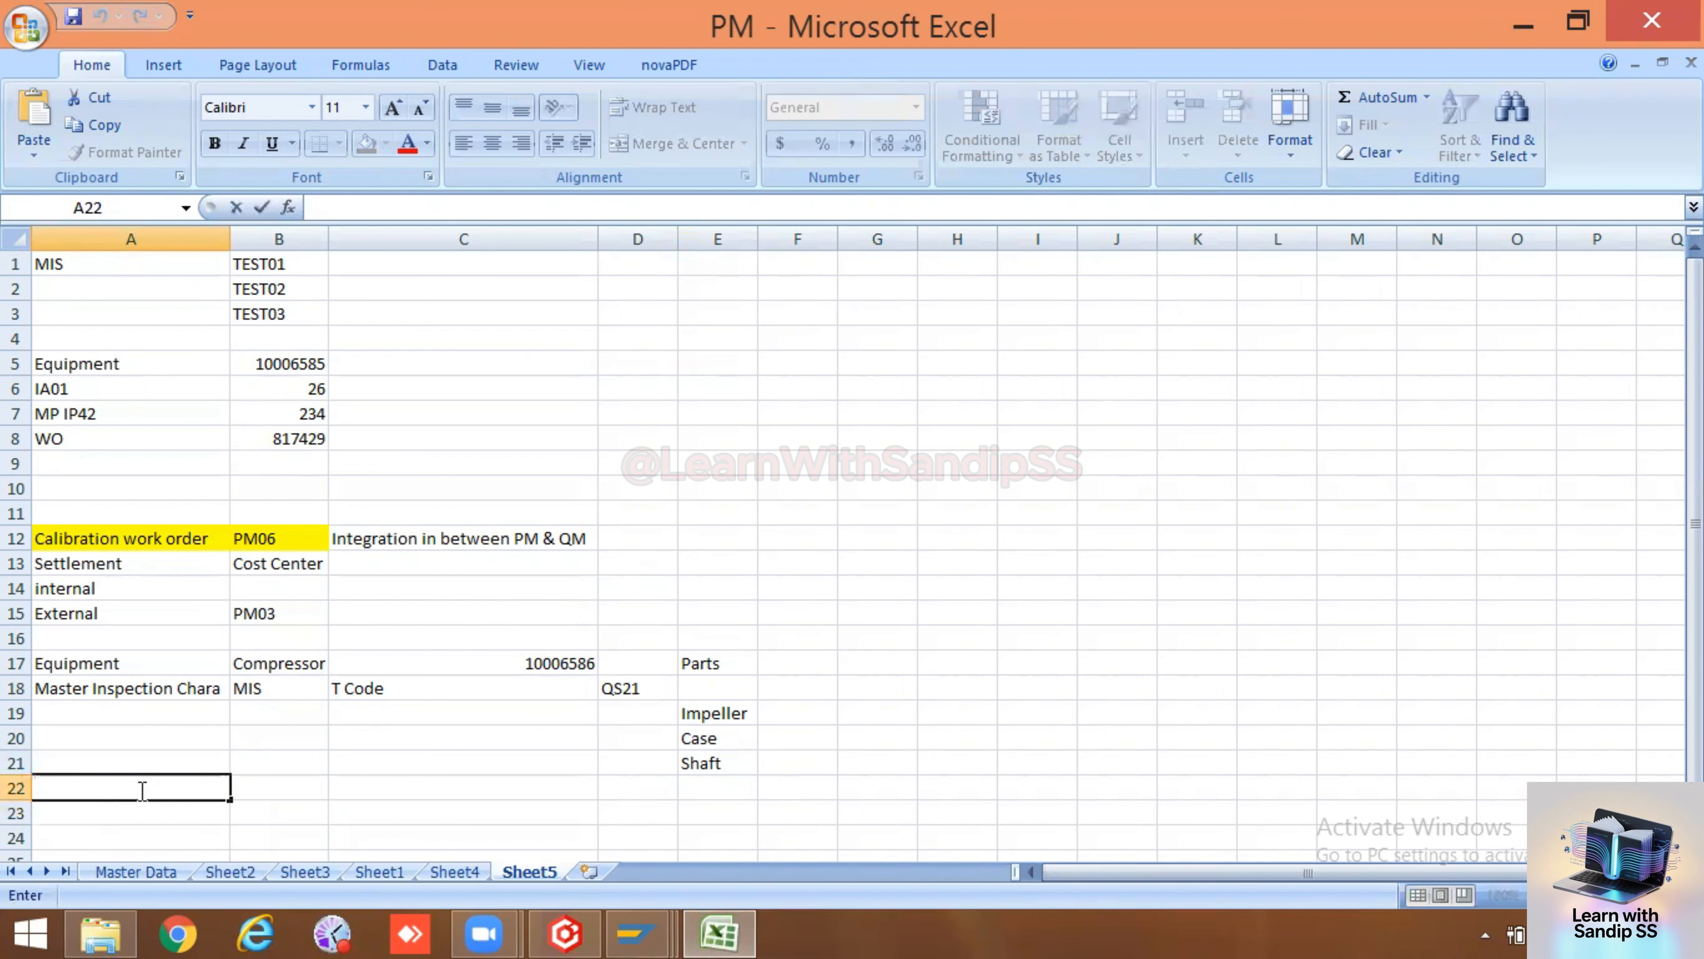
type("Create the Ta")
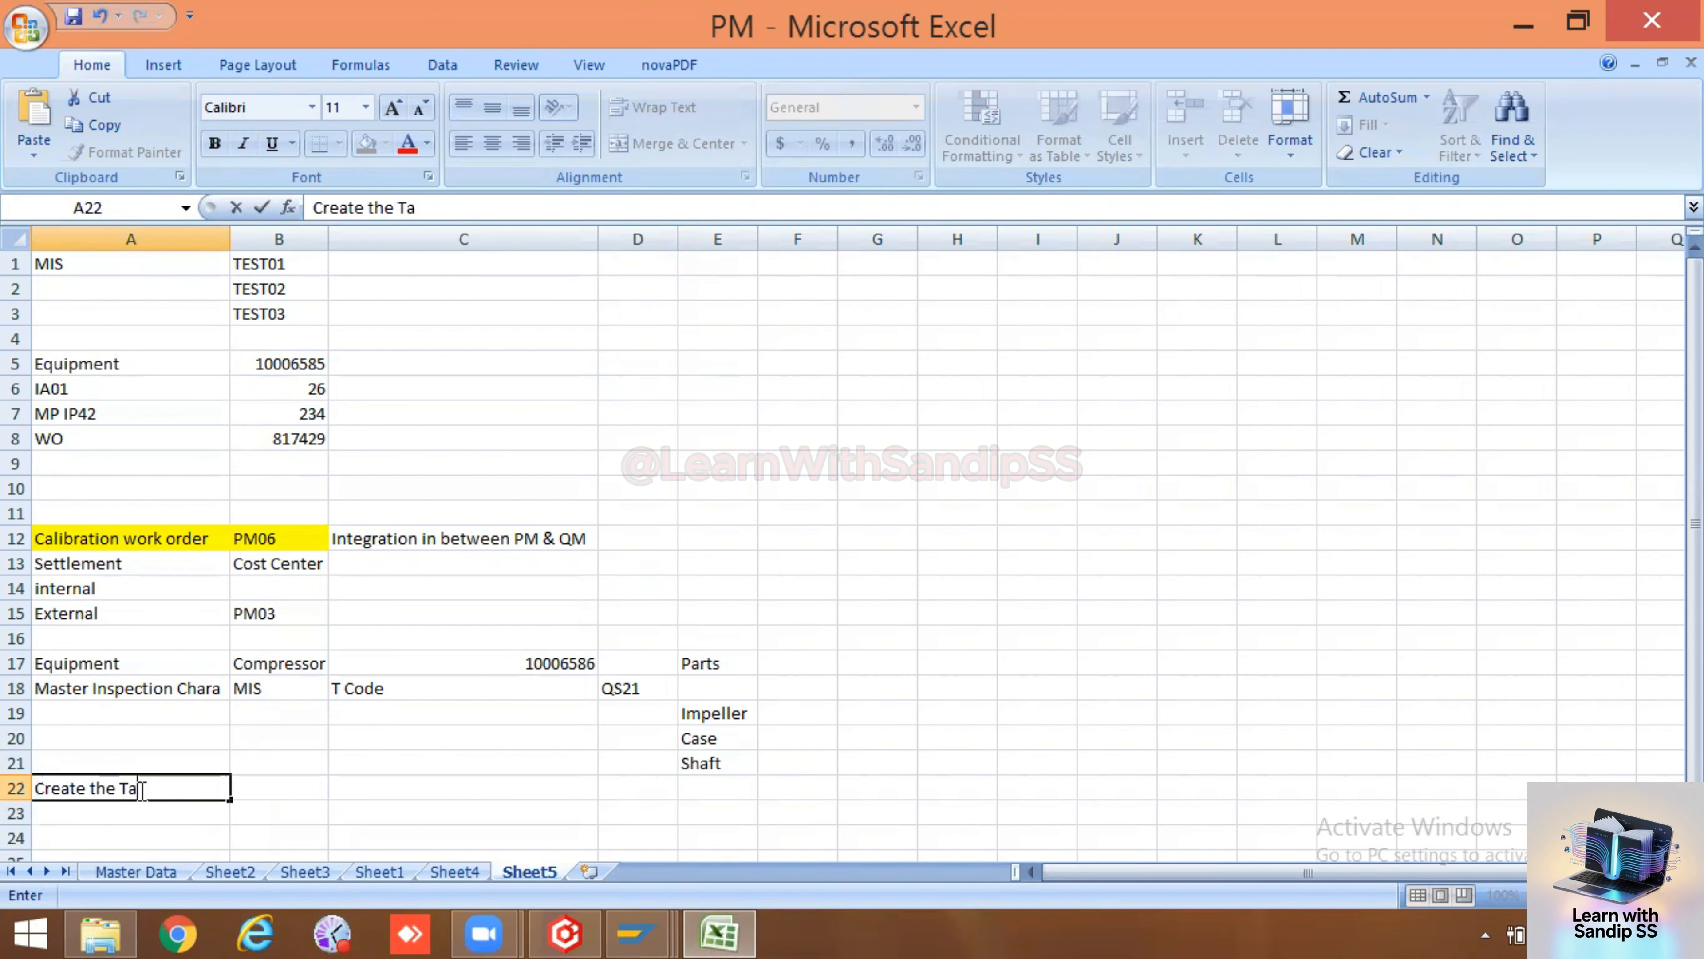
key("BackSpace")
key("BackSpace")
key("BackSpace")
key("BackSpace")
key("BackSpace")
key("BackSpace")
key("BackSpace")
key("BackSpace")
key("BackSpace")
key("BackSpace")
key("BackSpace")
key("BackSpace")
key("BackSpace")
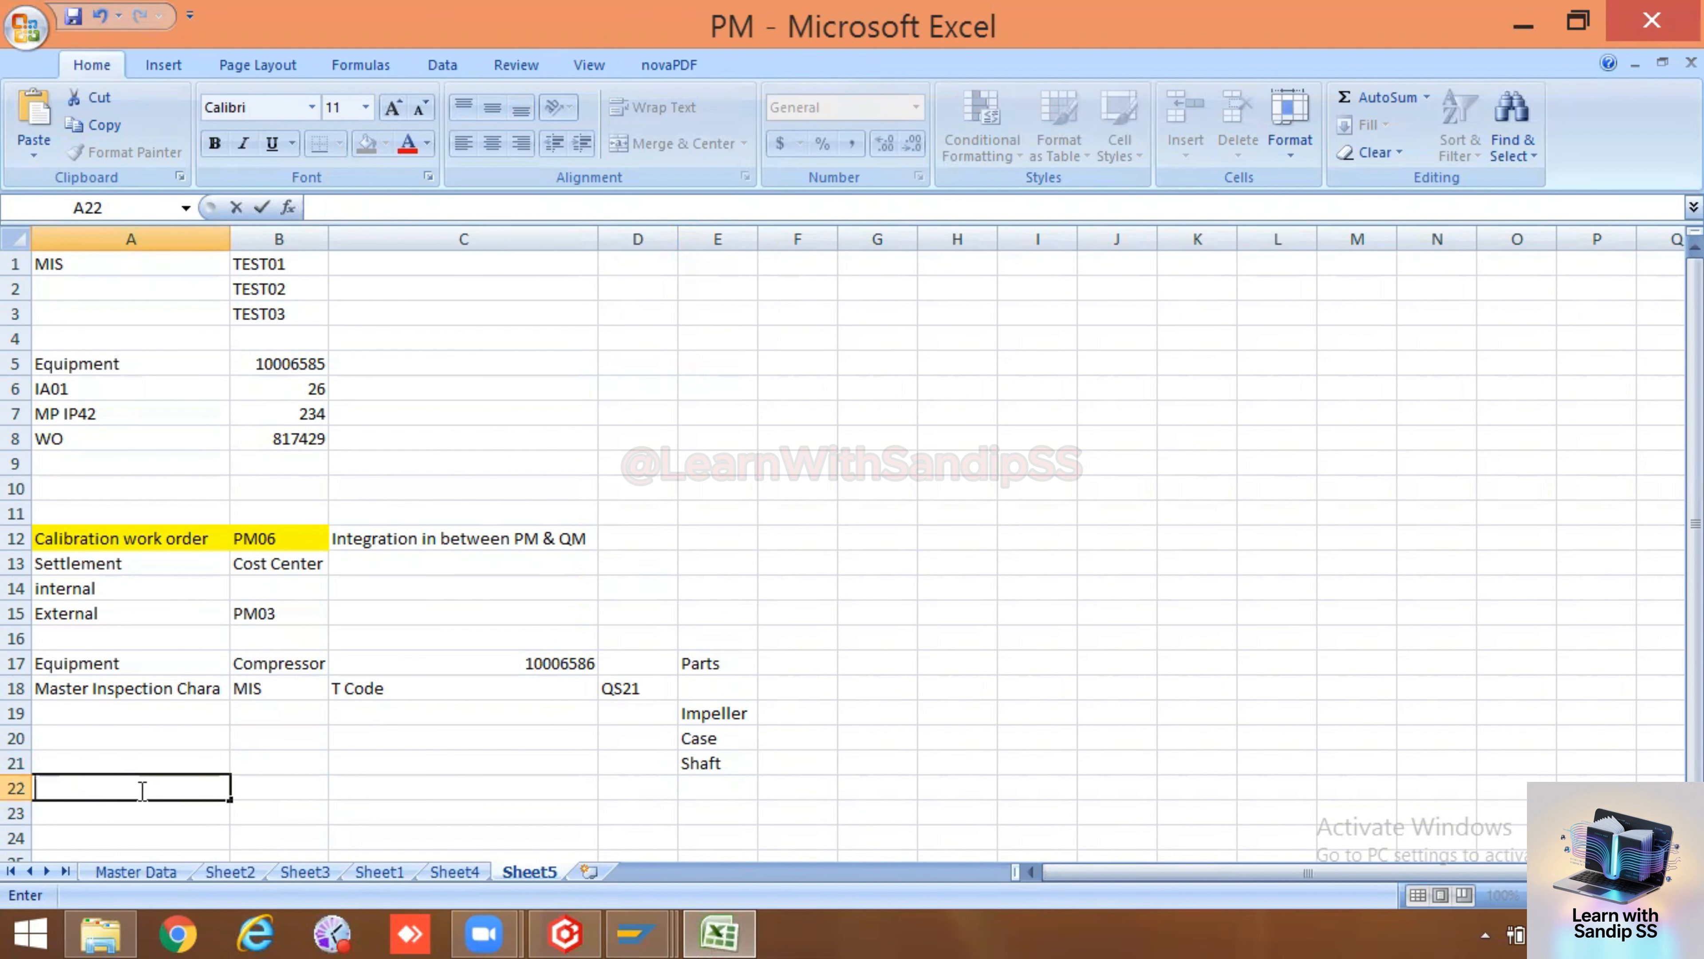
type("Task")
key("BackSpace")
type("sk list")
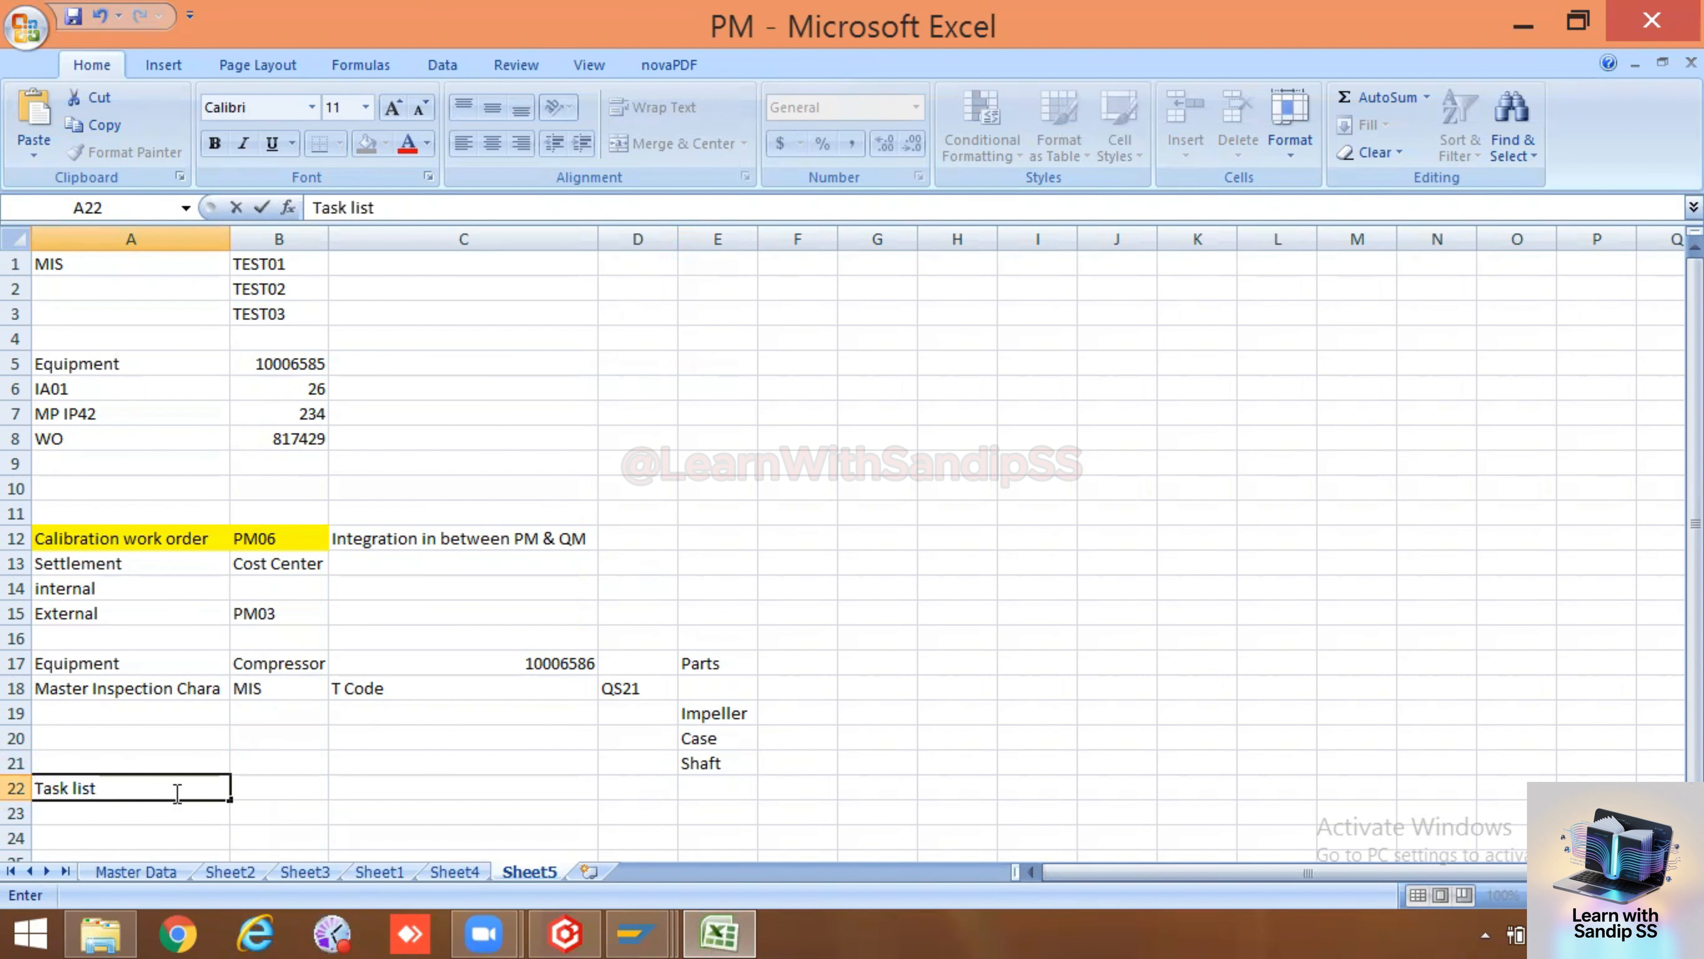
Enter Maint Plan in cell A23 below Task list
left_click(282, 789)
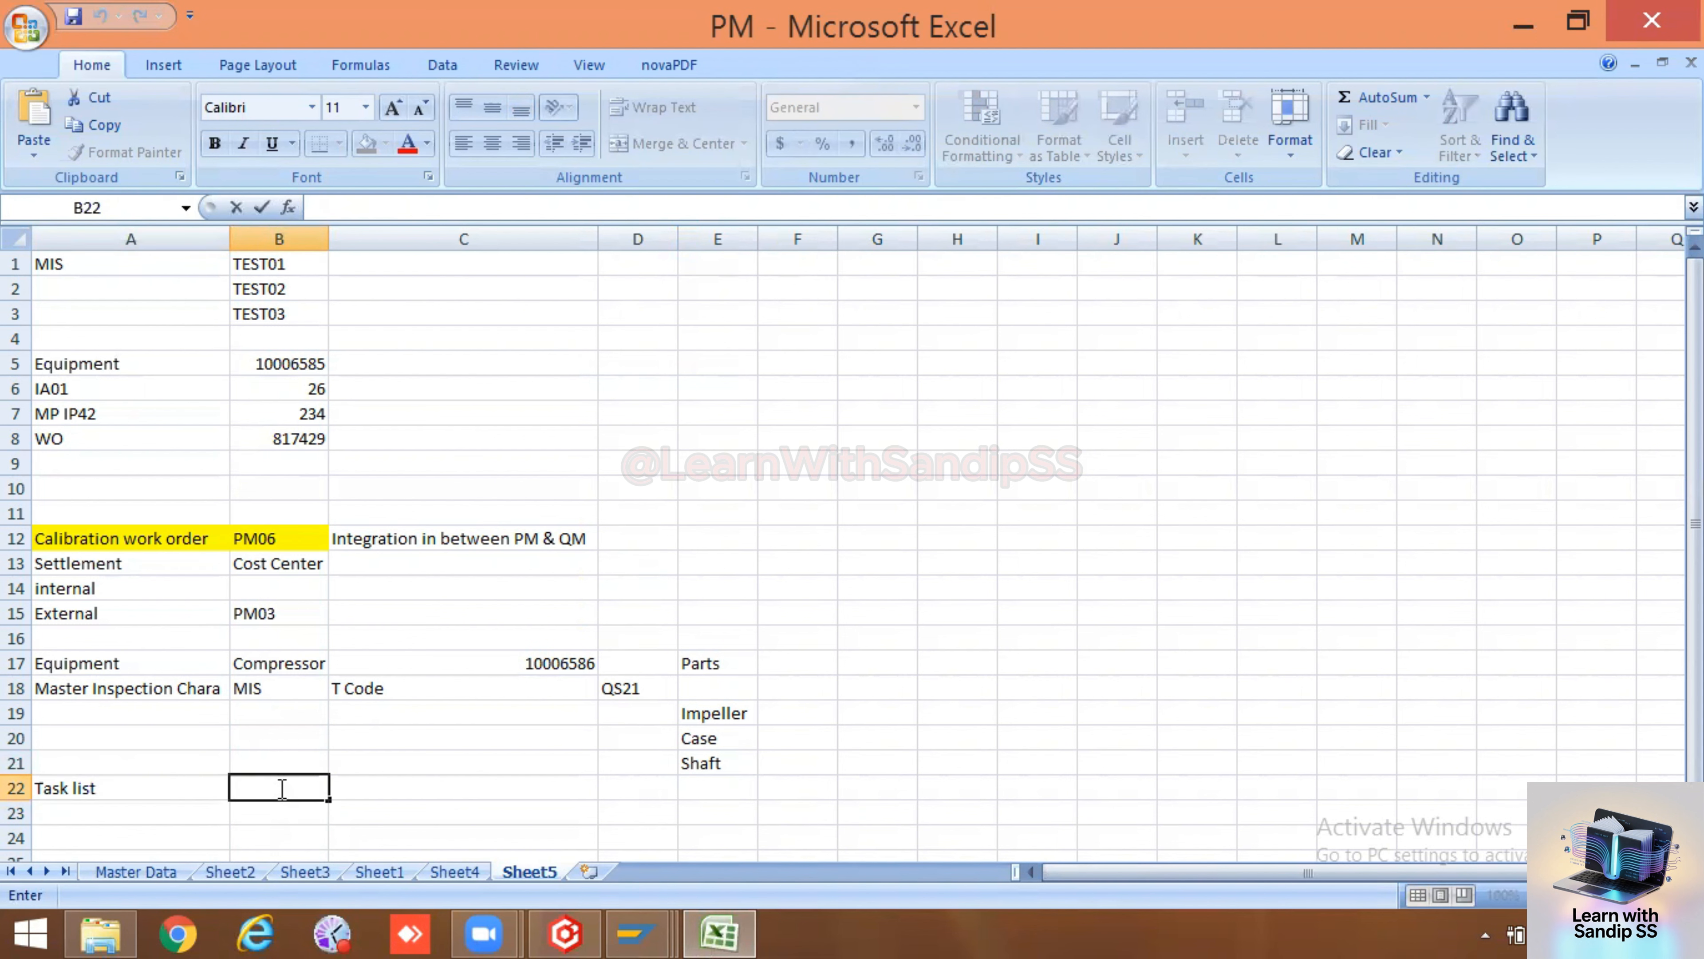
left_click(134, 806)
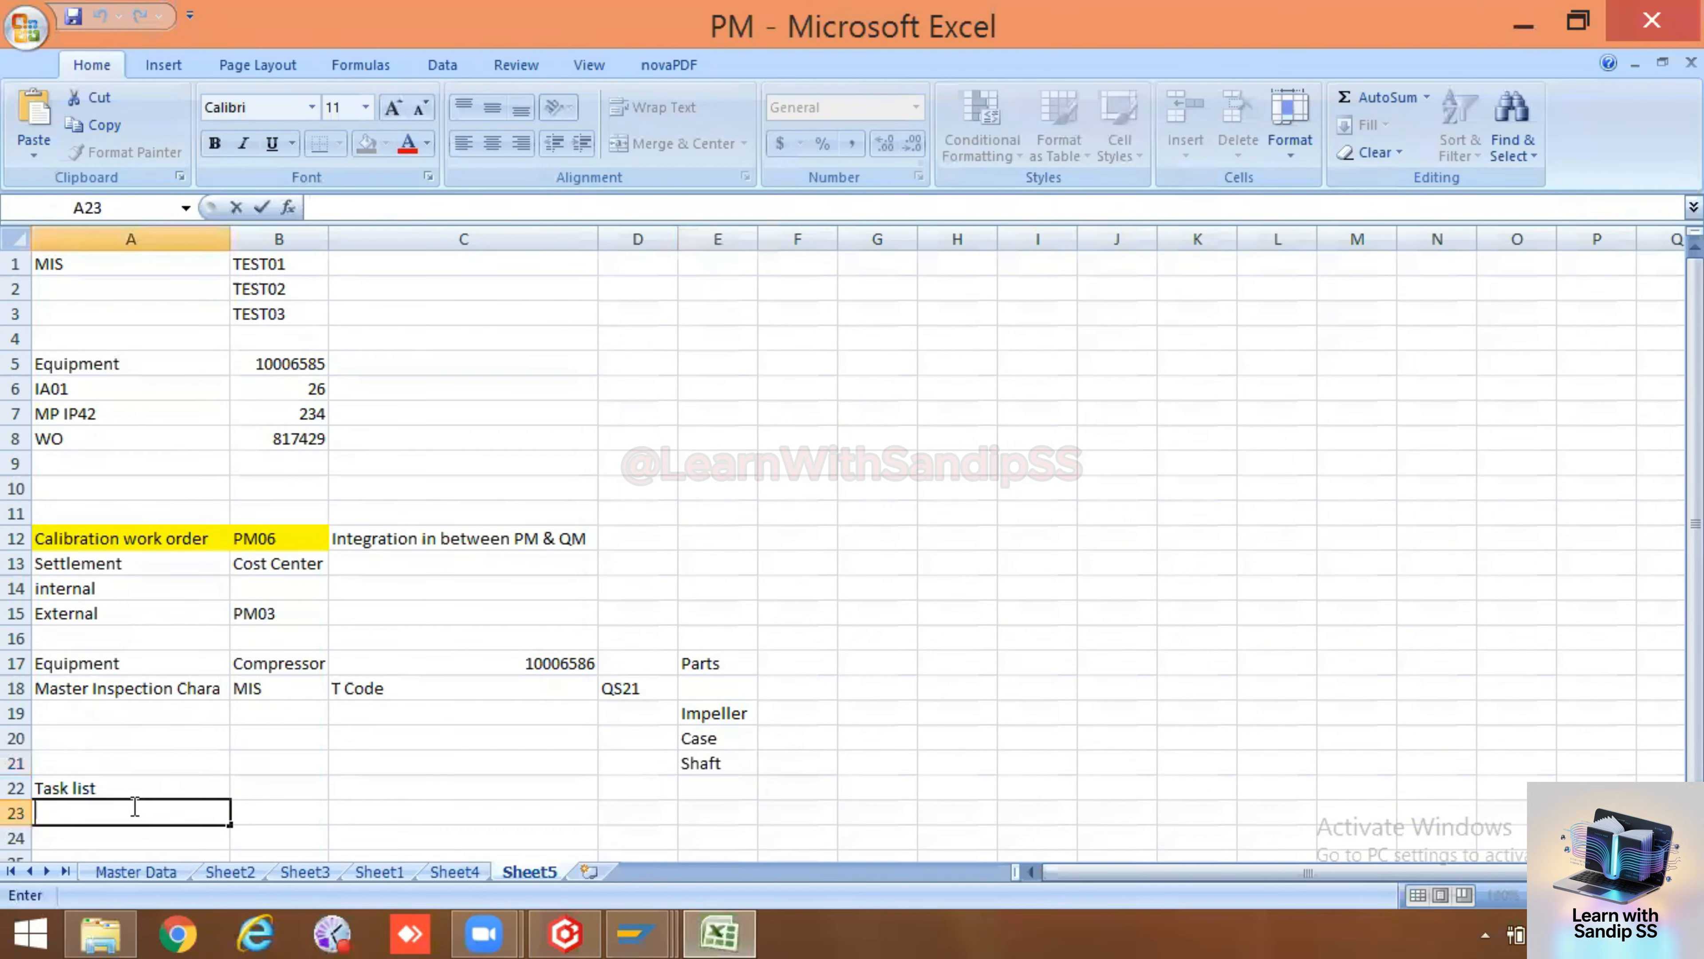
type("Maint")
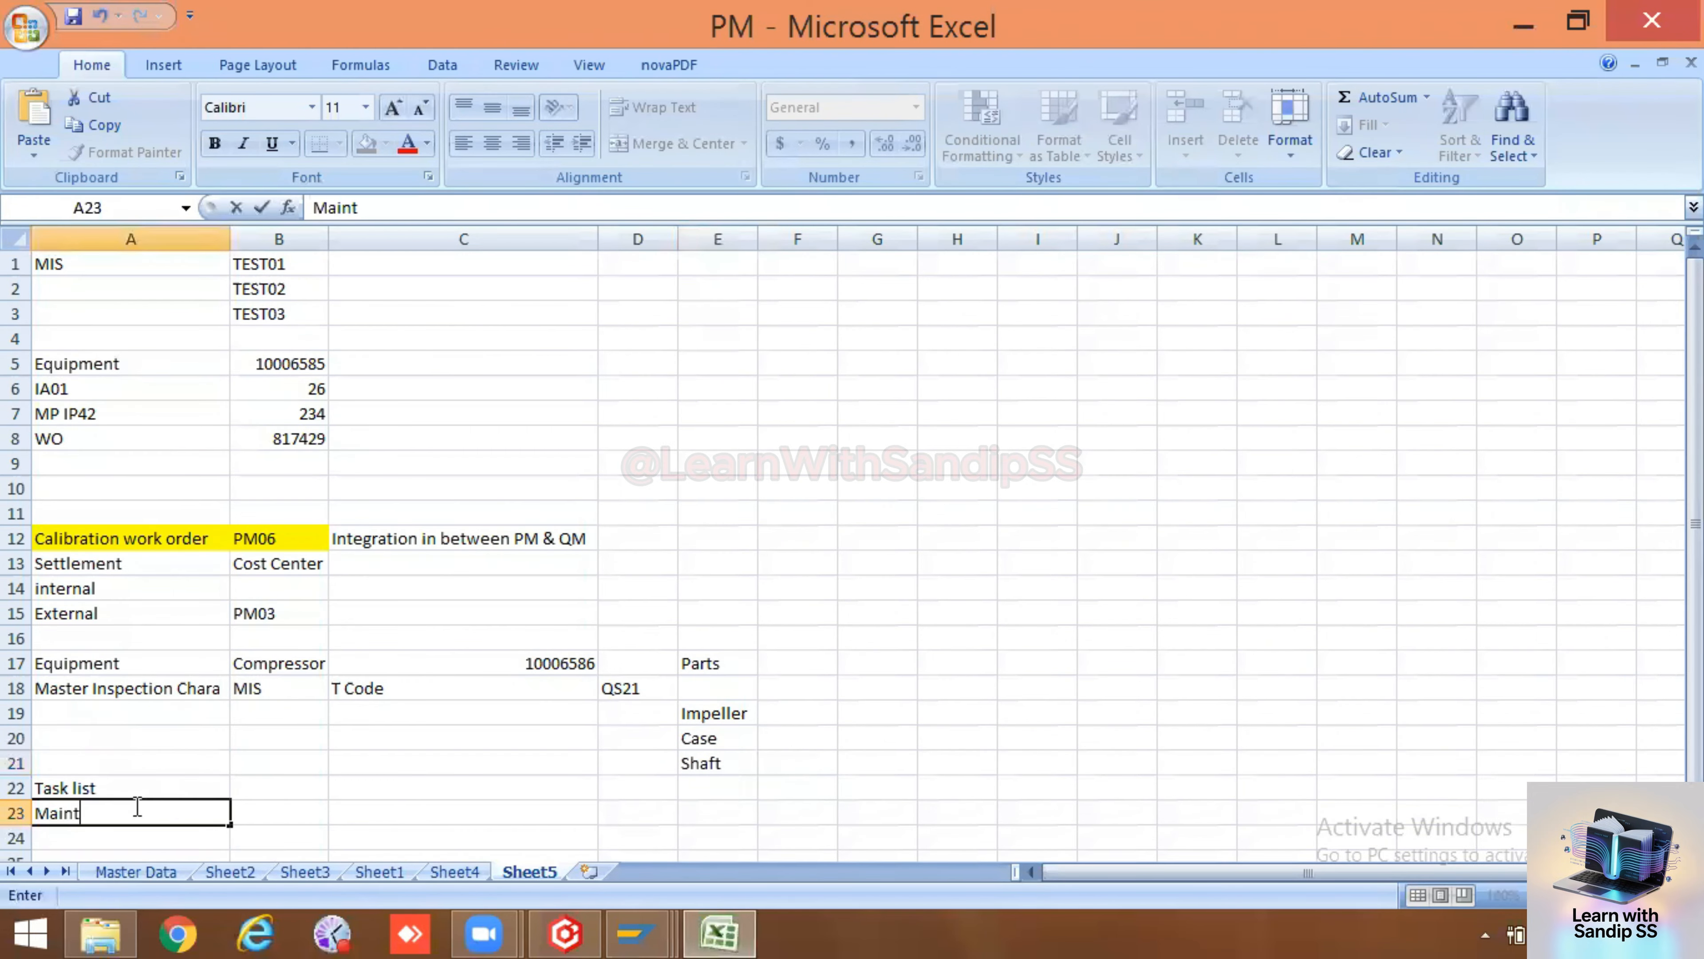
type(" Plan")
key("BackSpace")
key("BackSpace")
type("an")
left_click(176, 839)
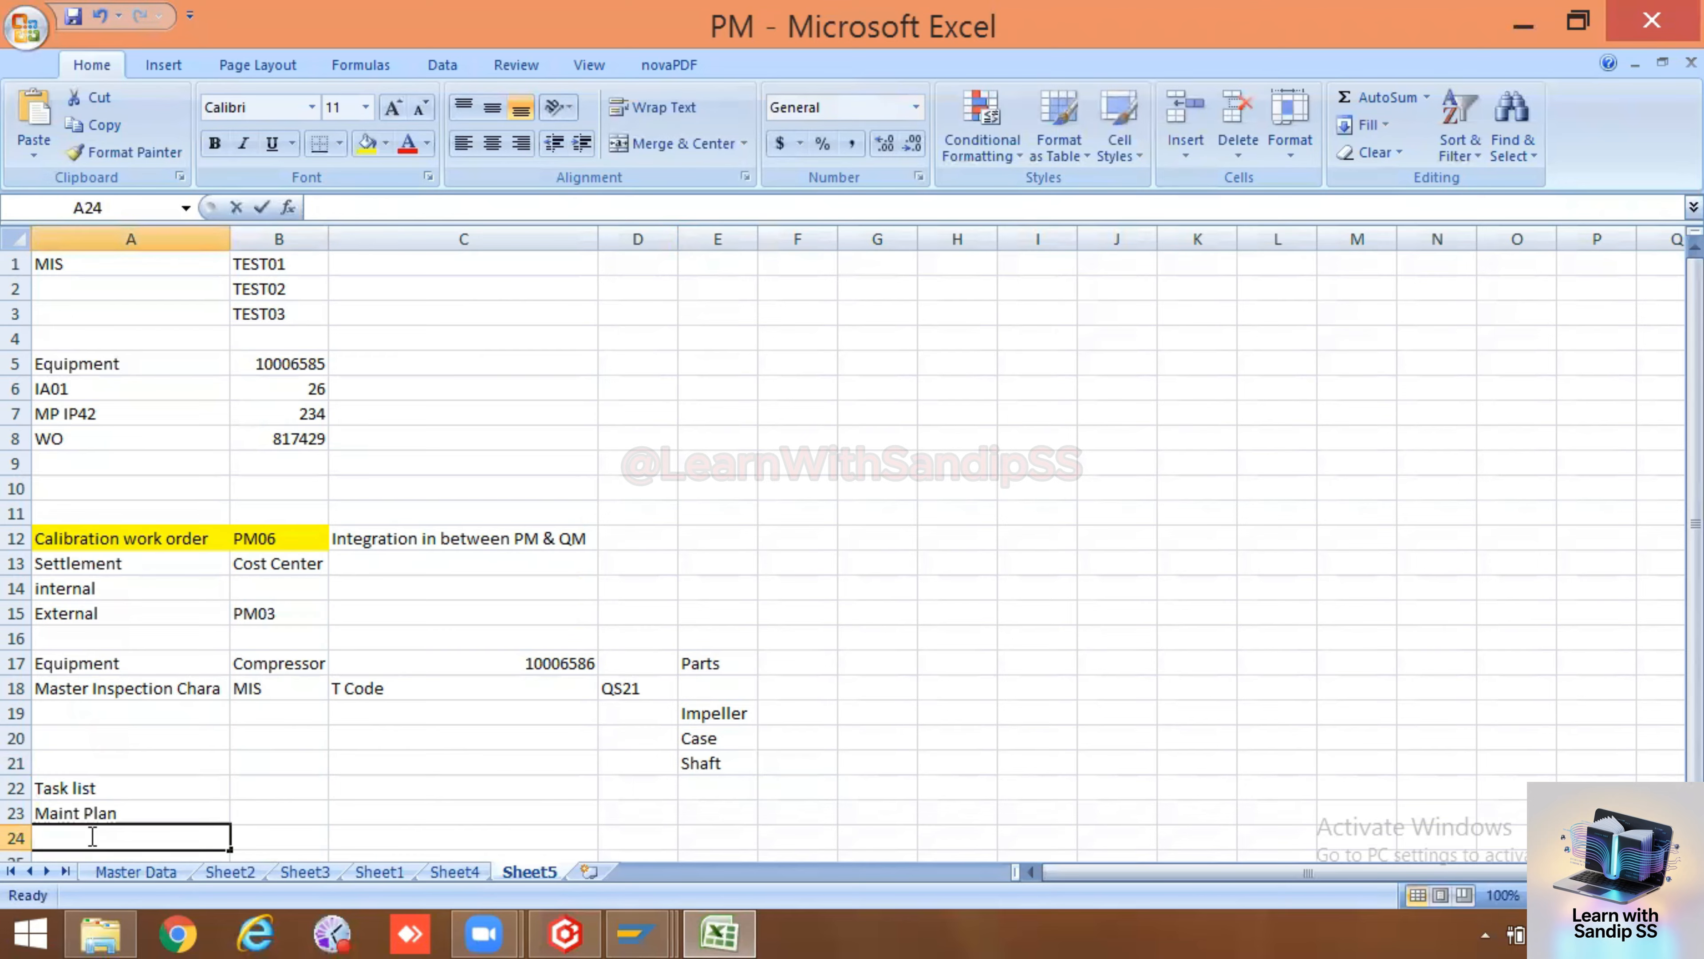
left_click(128, 810)
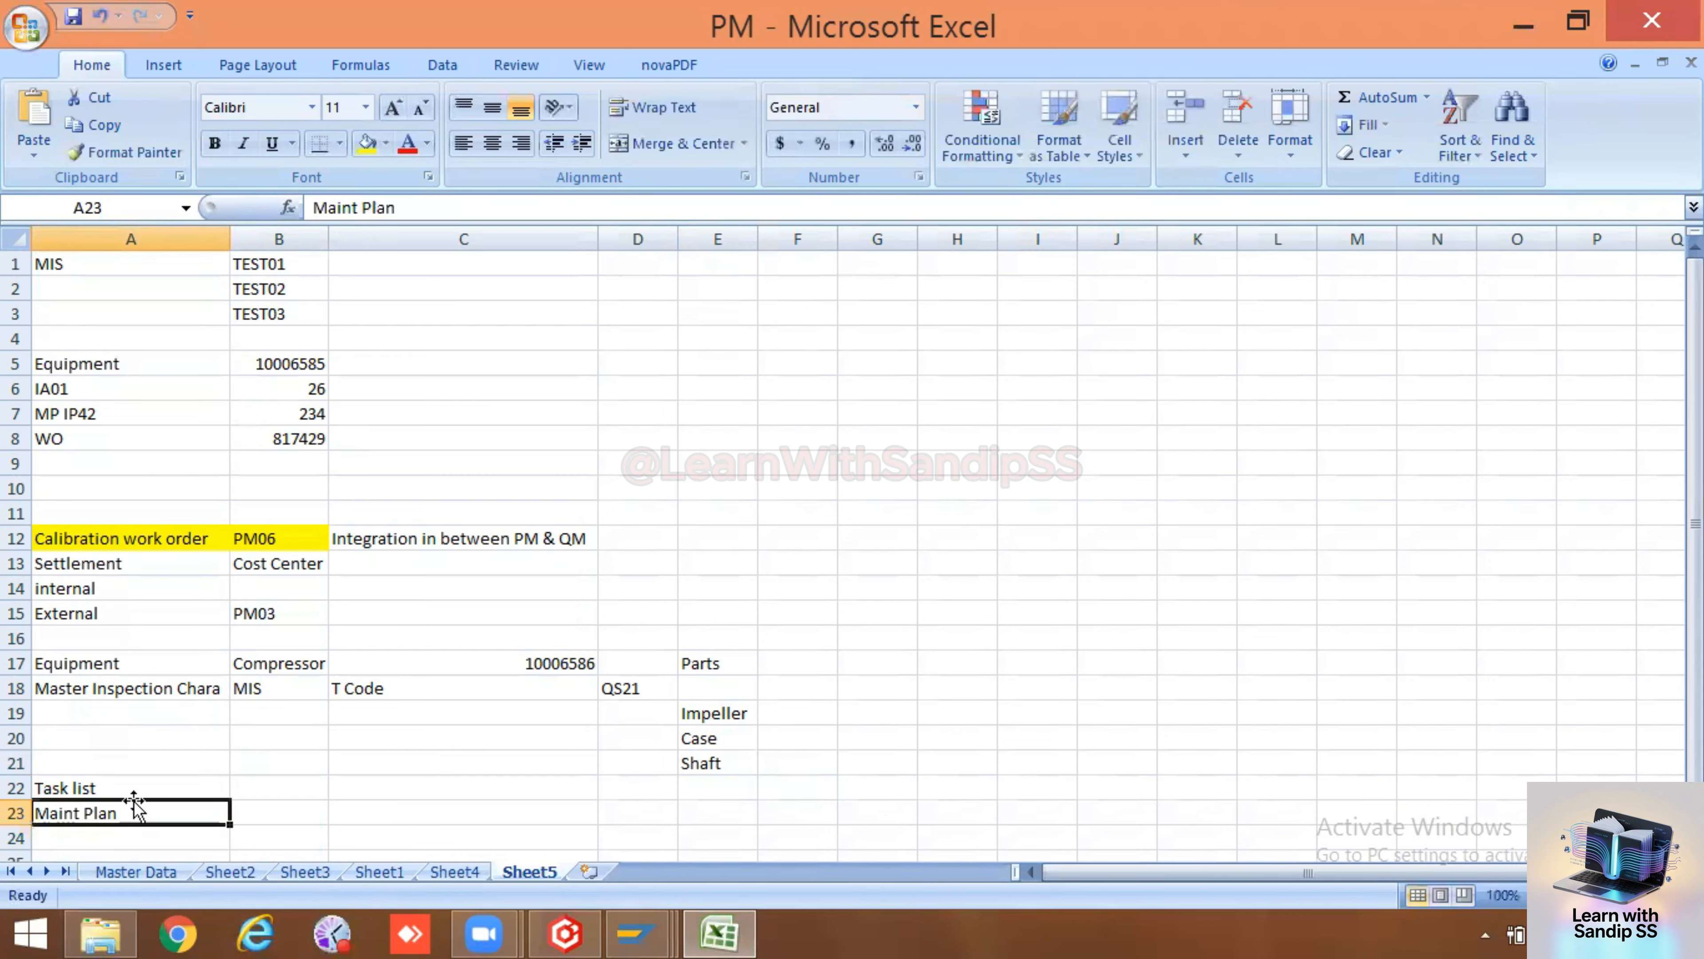
left_click(133, 787)
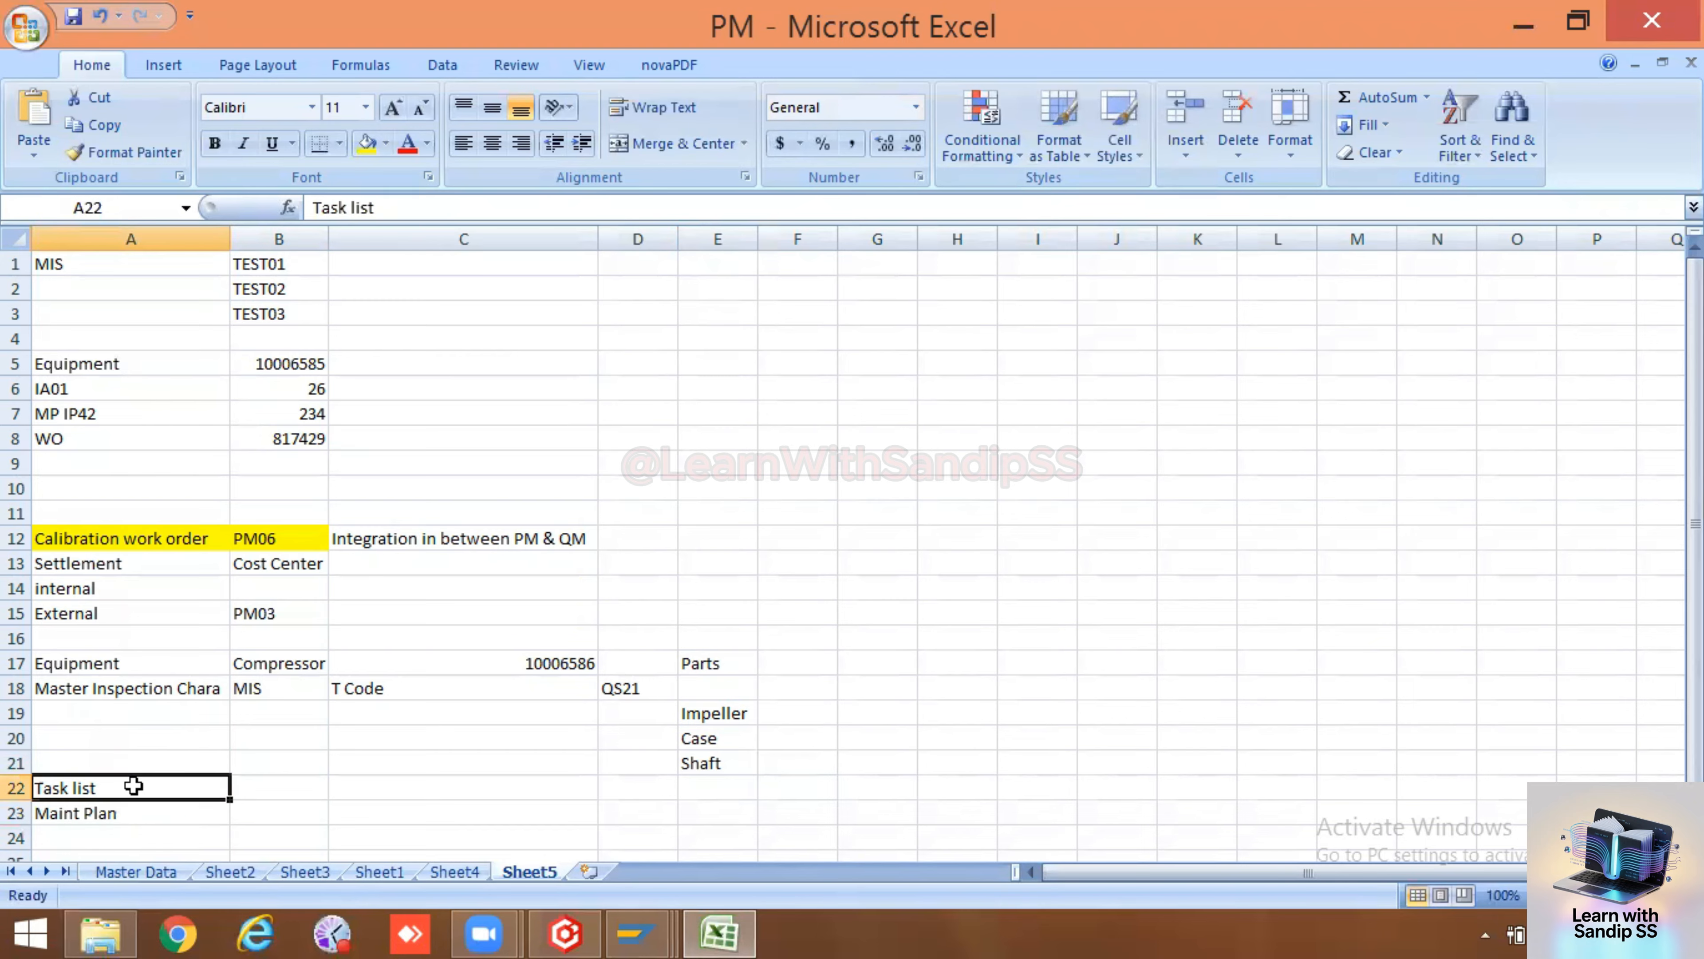
left_click(131, 812)
left_click(132, 786)
left_click(131, 814)
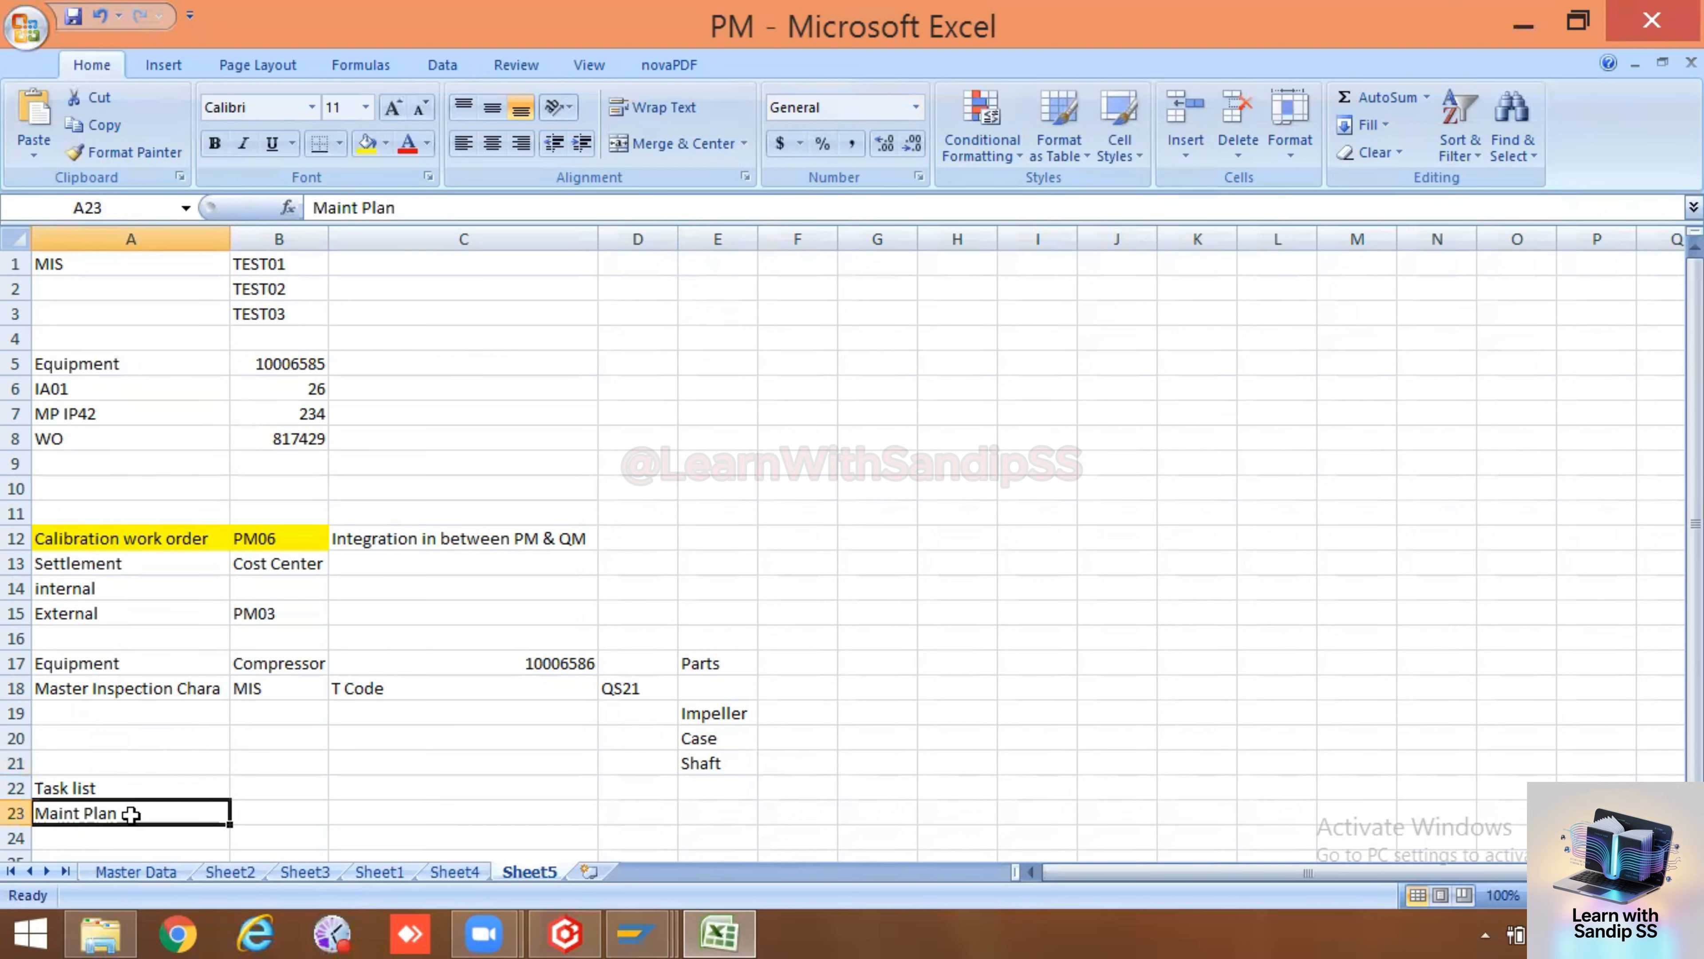
left_click(127, 790)
left_click(124, 811)
left_click(126, 789)
left_click(127, 813)
Enter the transaction code IA01 next to Task list in cell B22
double_click(279, 787)
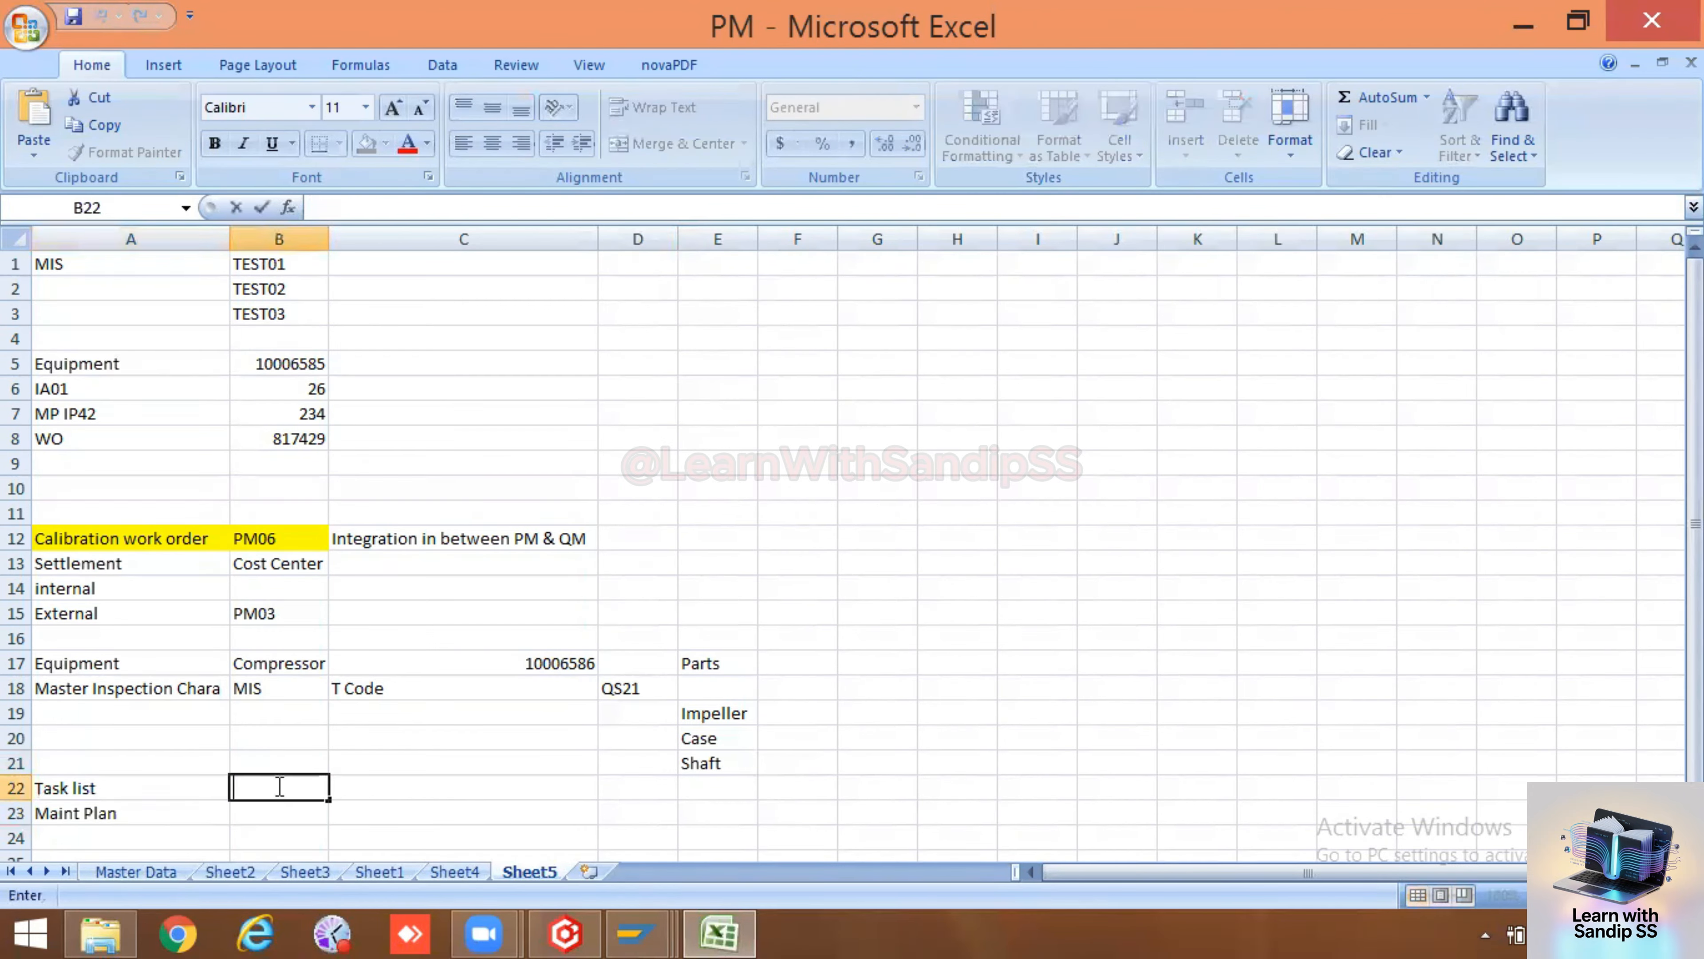
type("Ia01")
key("BackSpace")
key("BackSpace")
key("BackSpace")
type("A01")
left_click(262, 812)
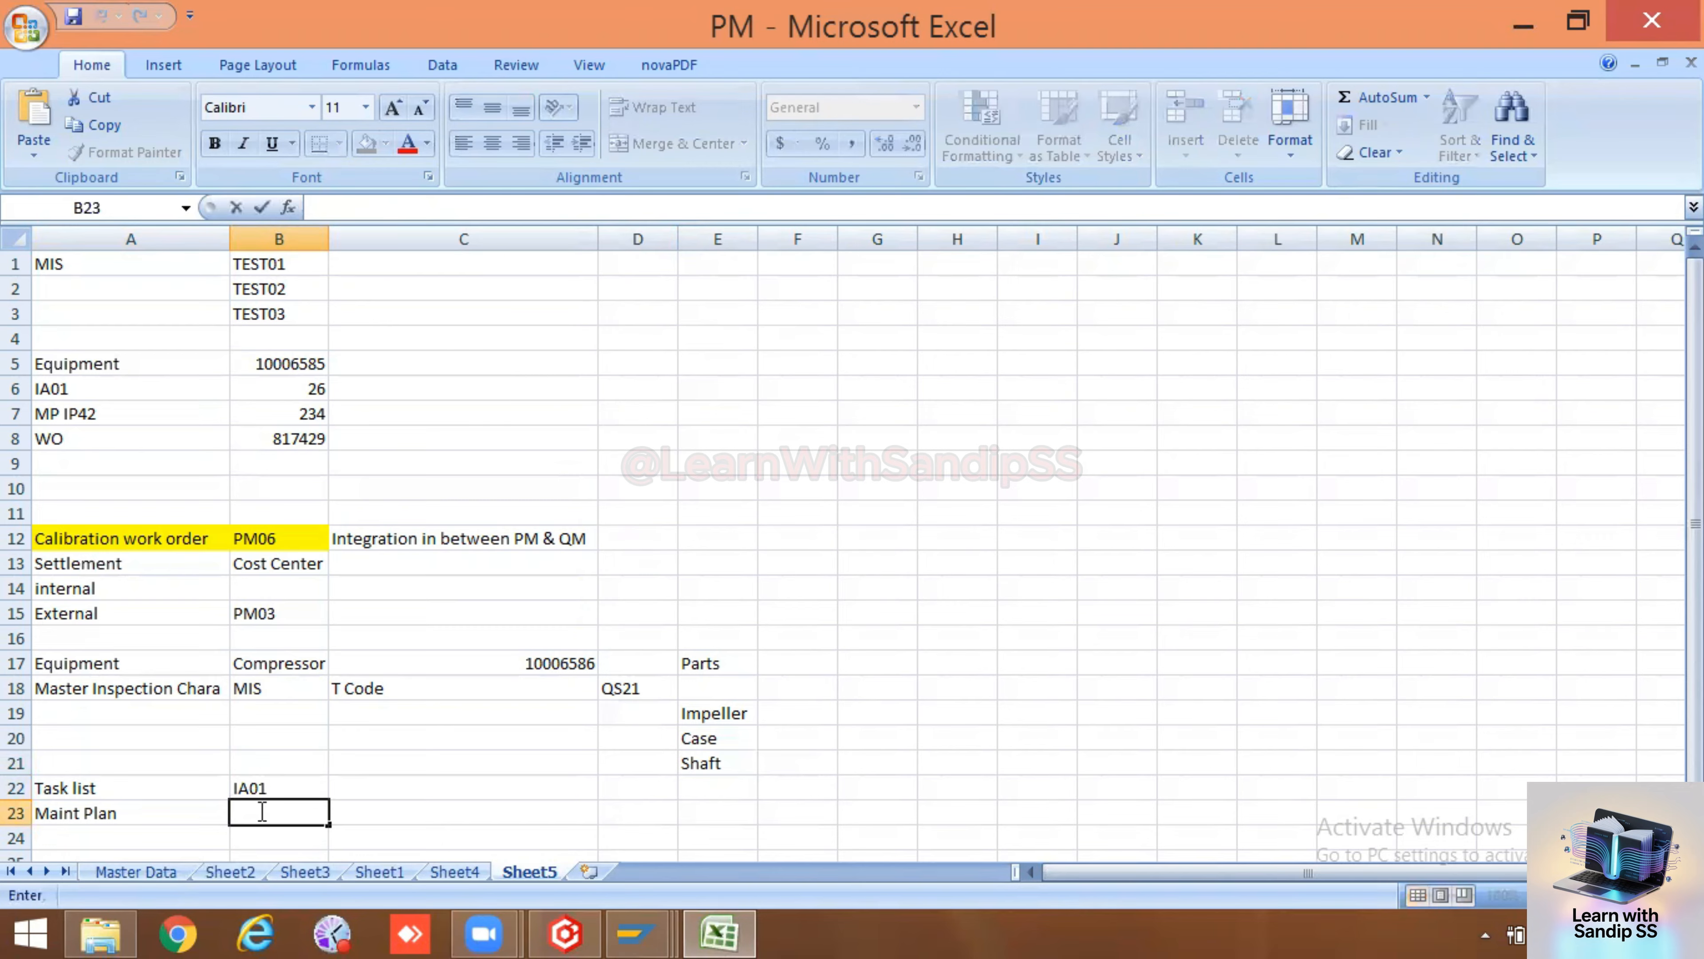
Enter IP42 in cell B23 next to Maint Plan
type("IP42")
scroll(307, 816, "down", 2)
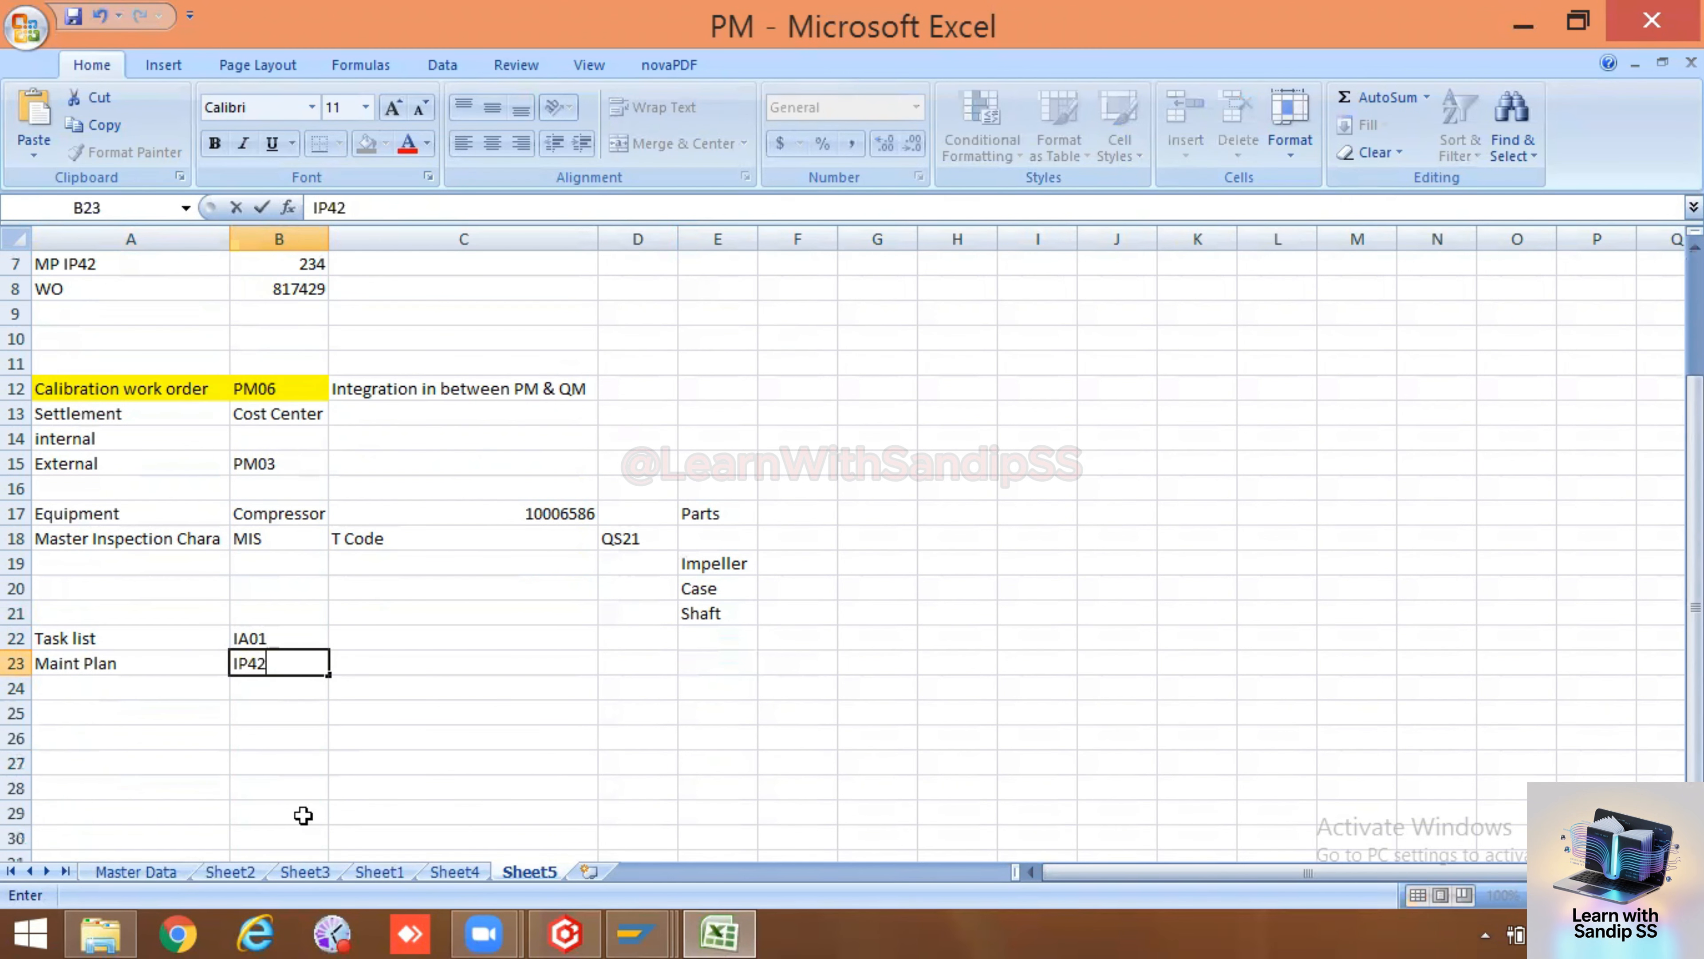
left_click(302, 765)
Switch to SAP and start transaction IP42 to create a maintenance plan
mouse_move(624, 931)
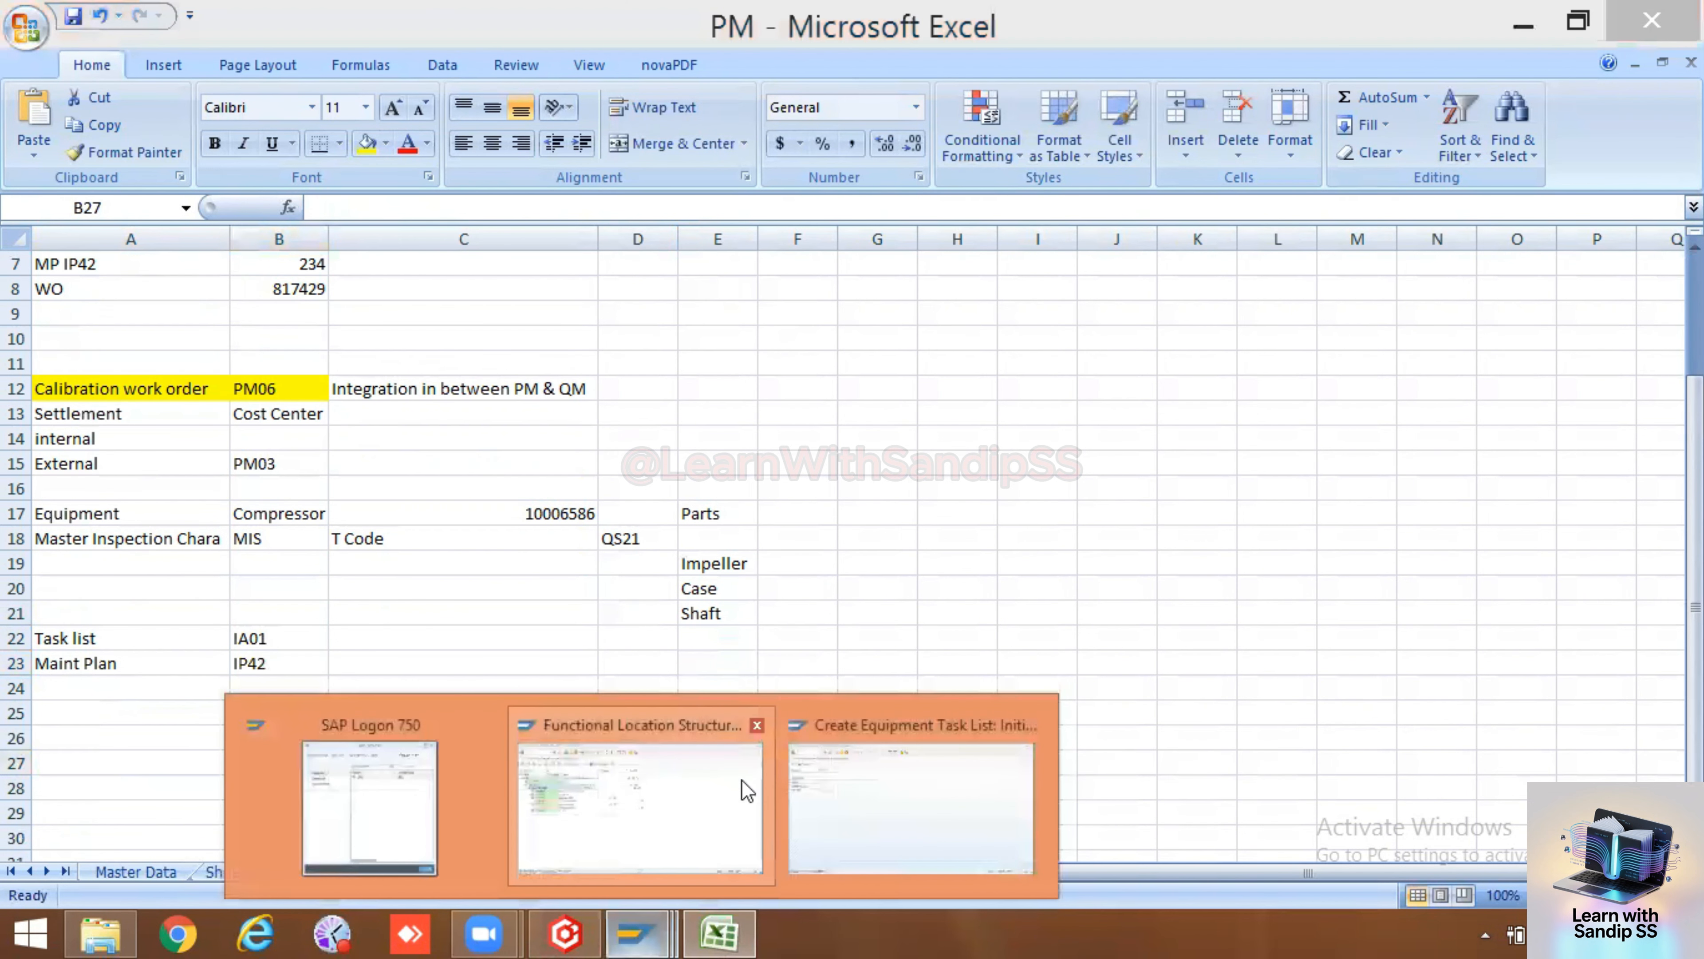
left_click(742, 789)
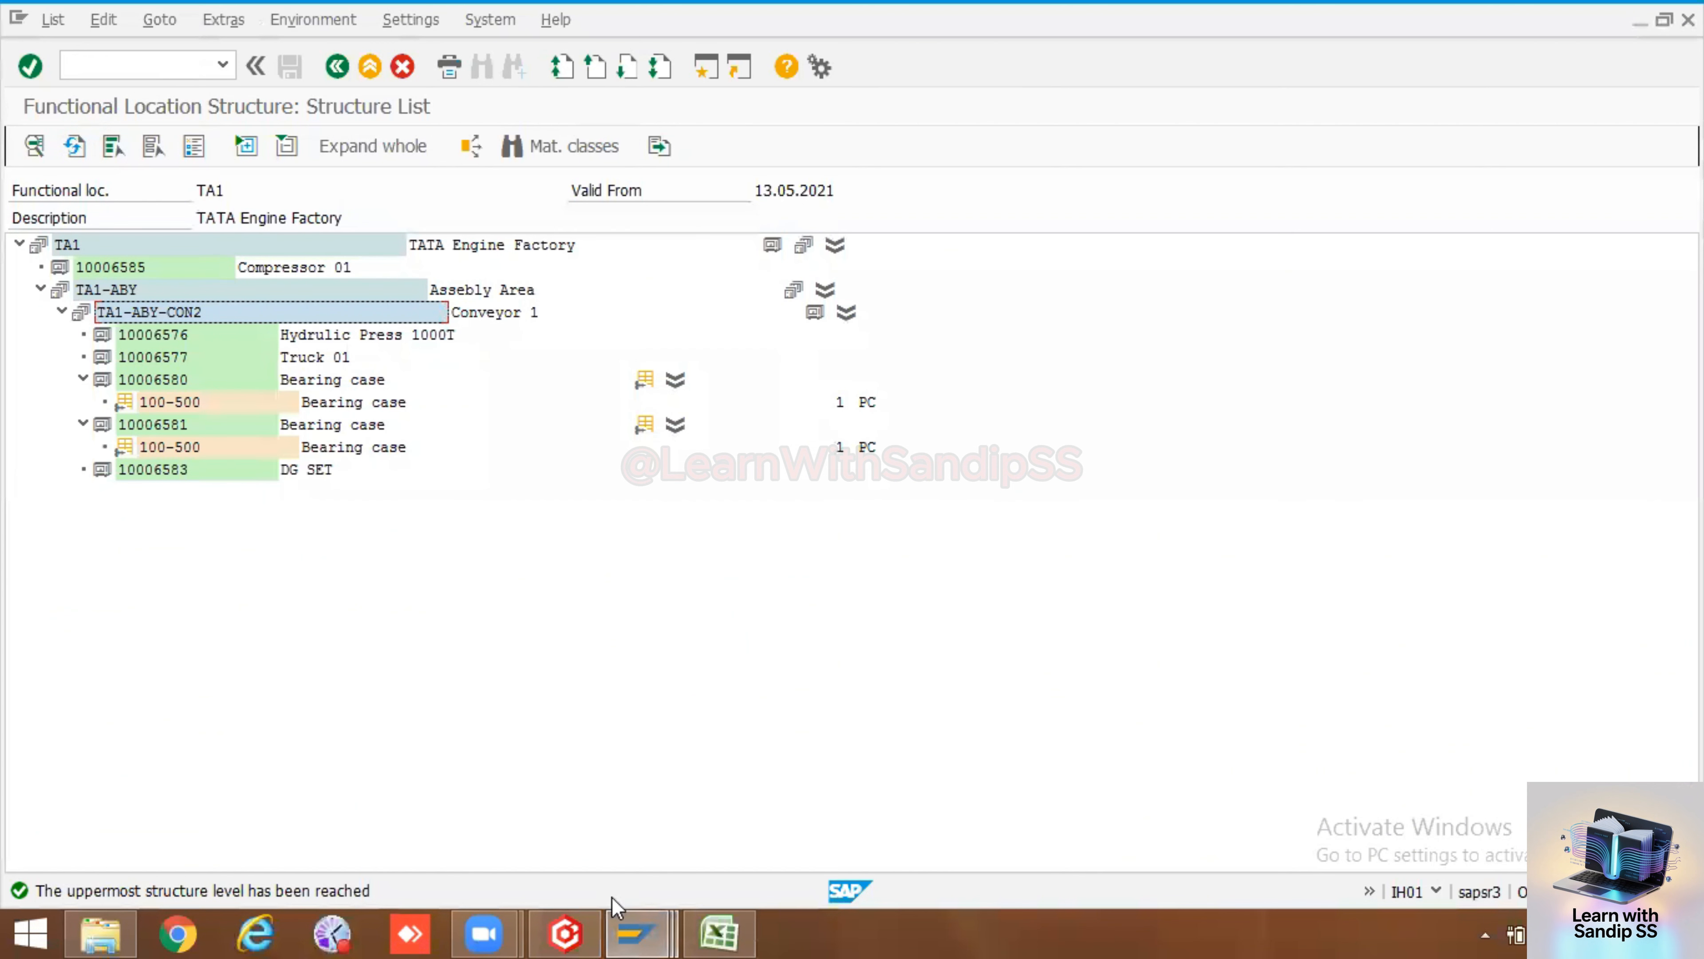
left_click(932, 786)
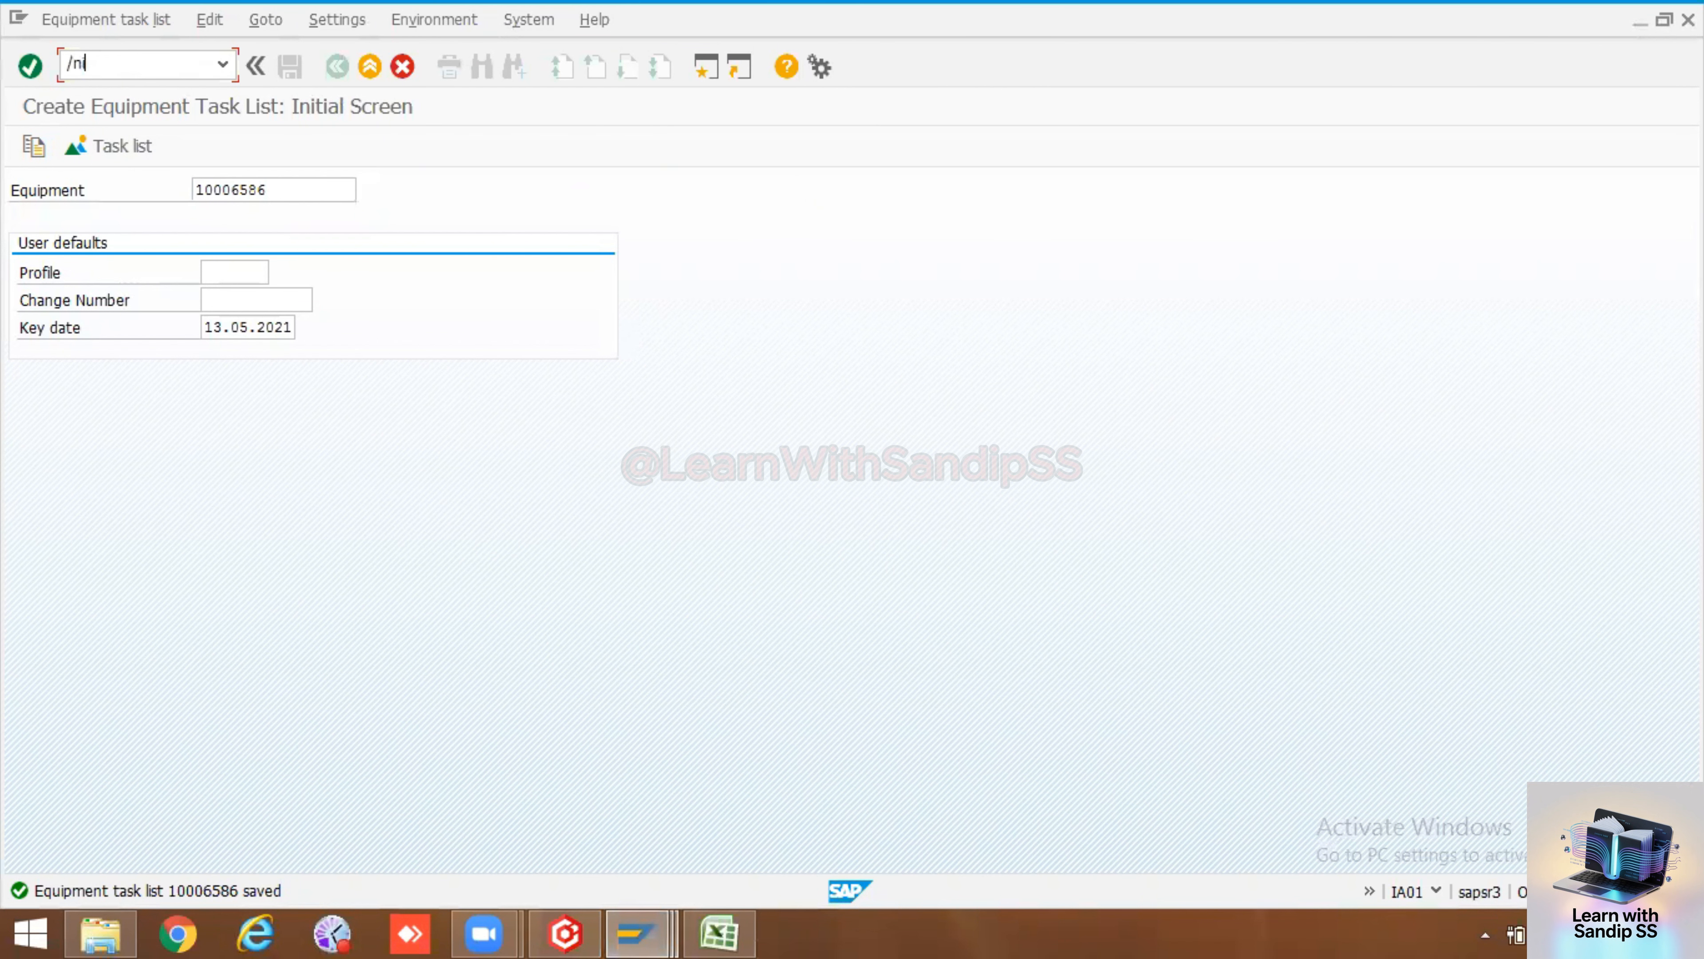
key("Return")
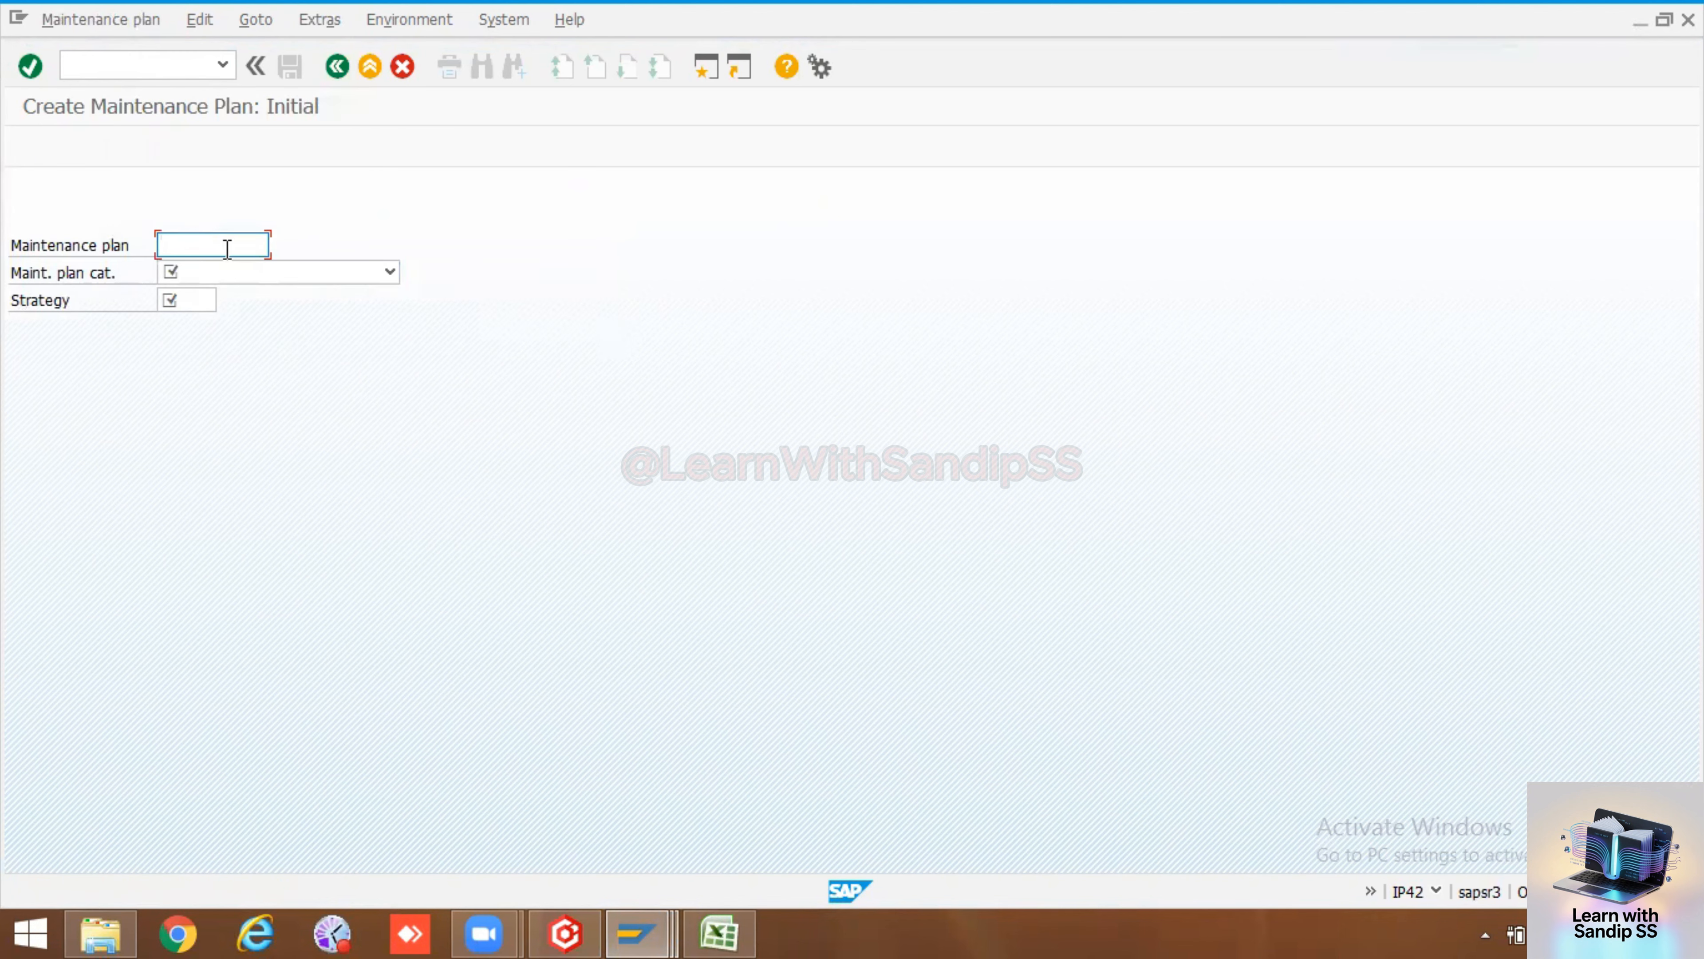
Set the plan category to Maintenance Order and the strategy to Time_Based_stratergy (TAI_TB), then continue
left_click(299, 272)
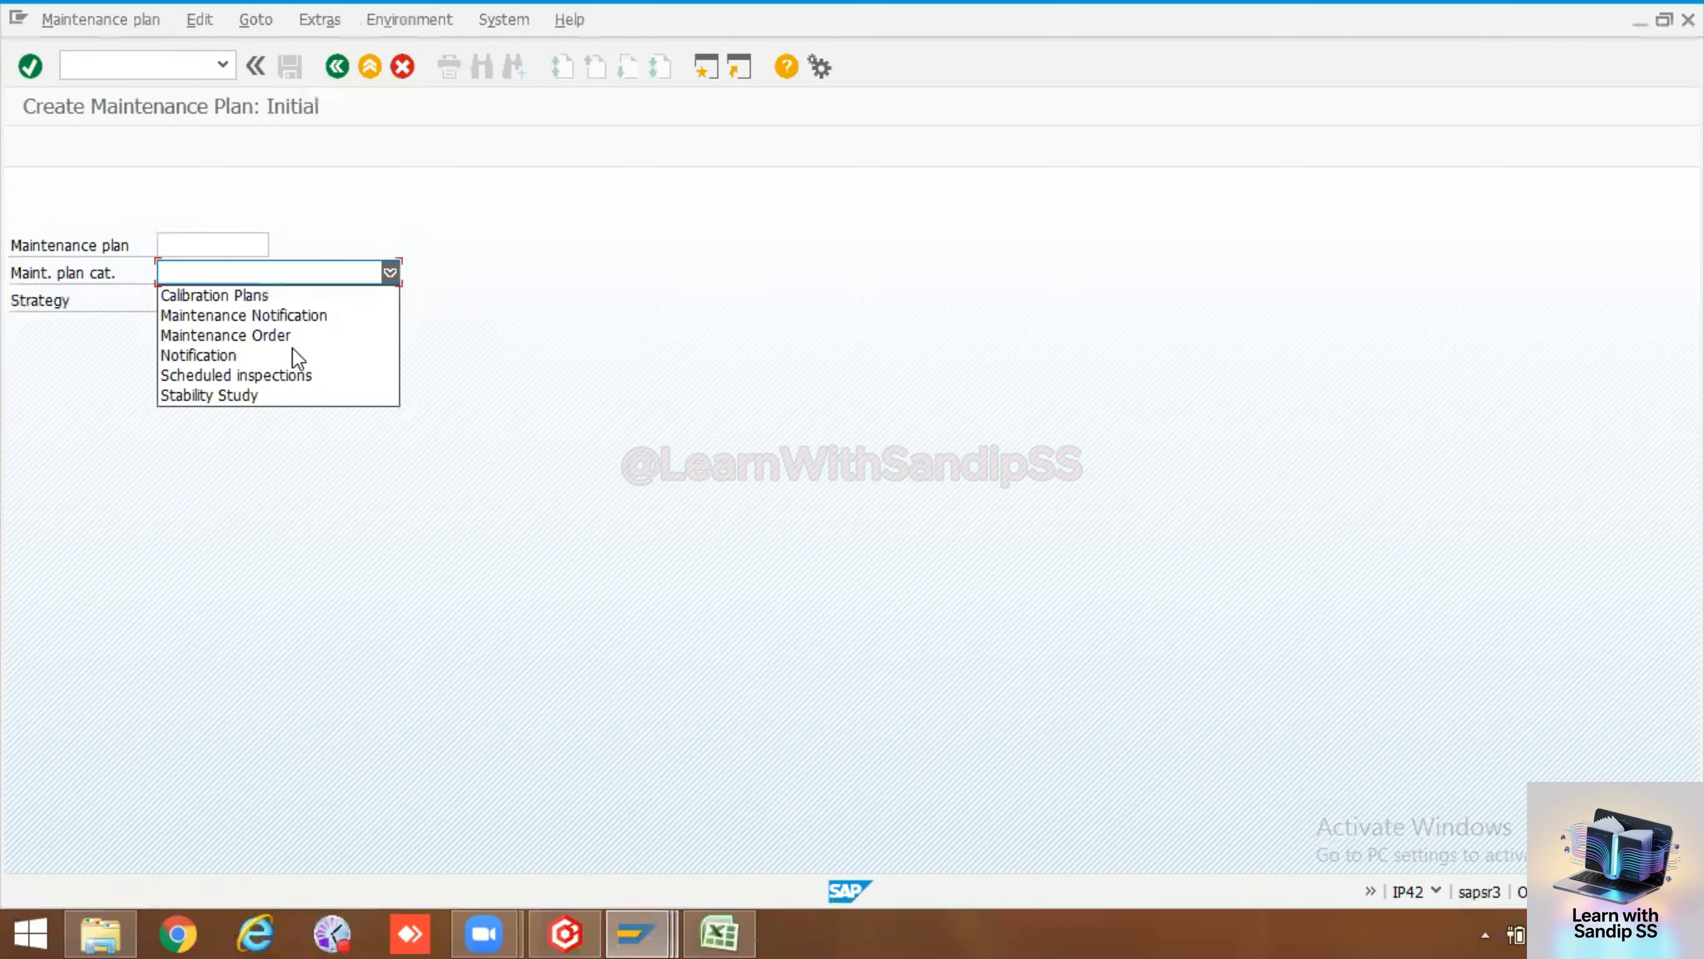
left_click(259, 337)
left_click(174, 300)
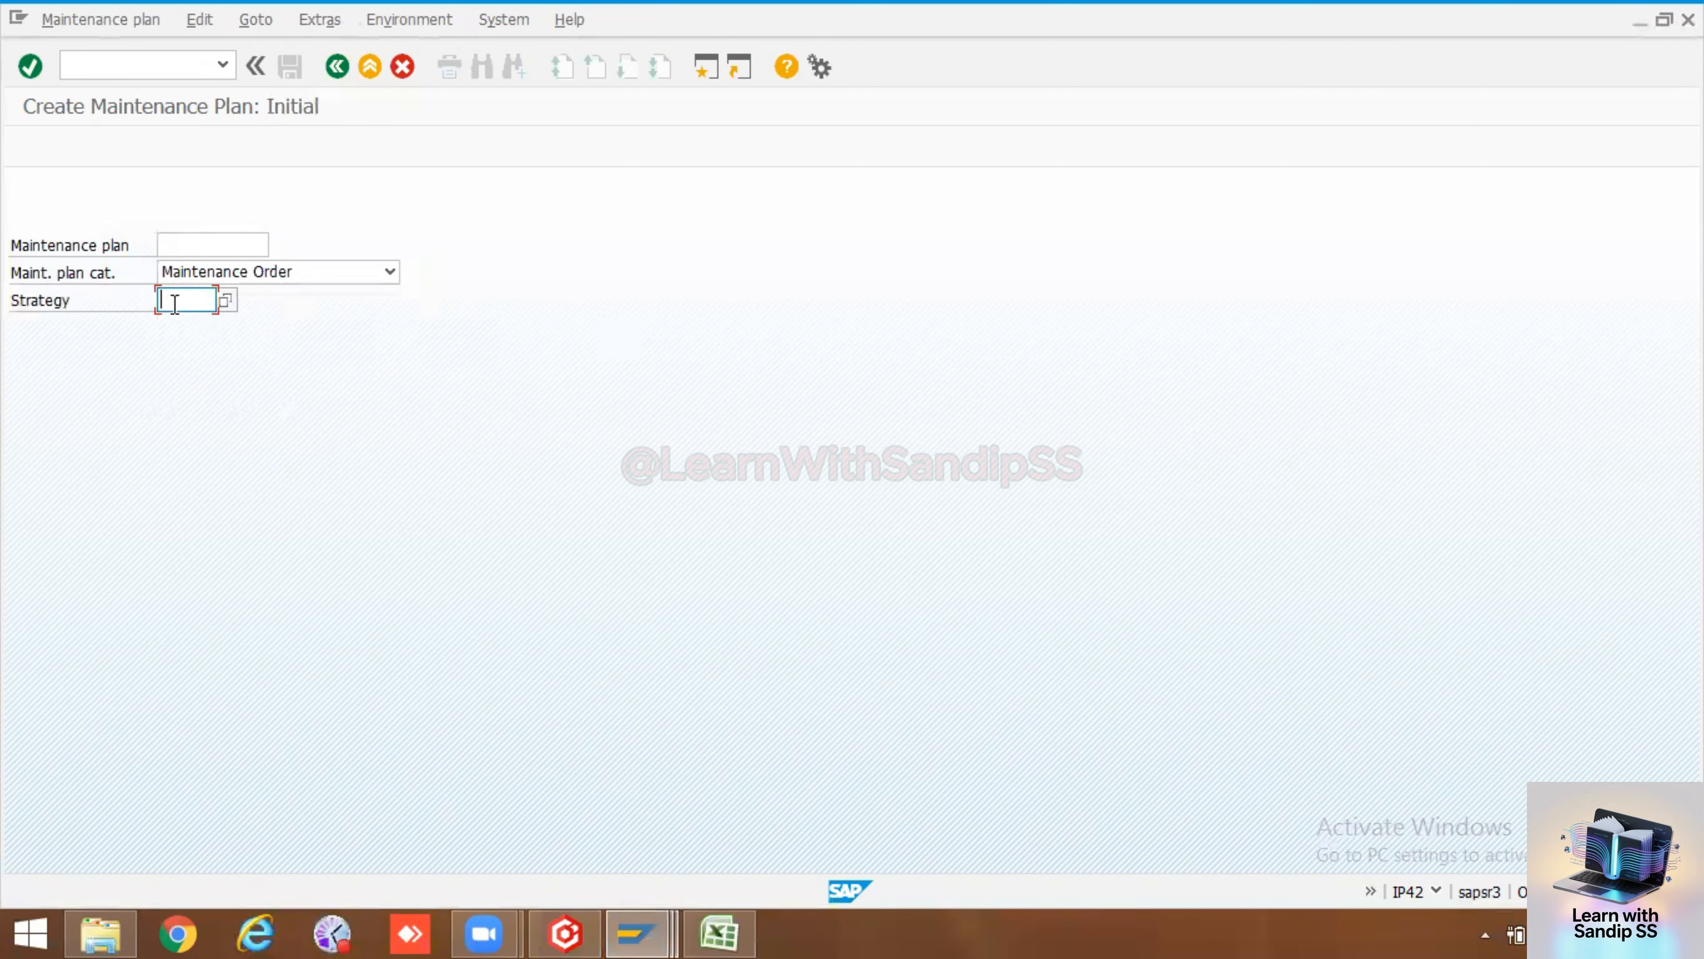
left_click(227, 297)
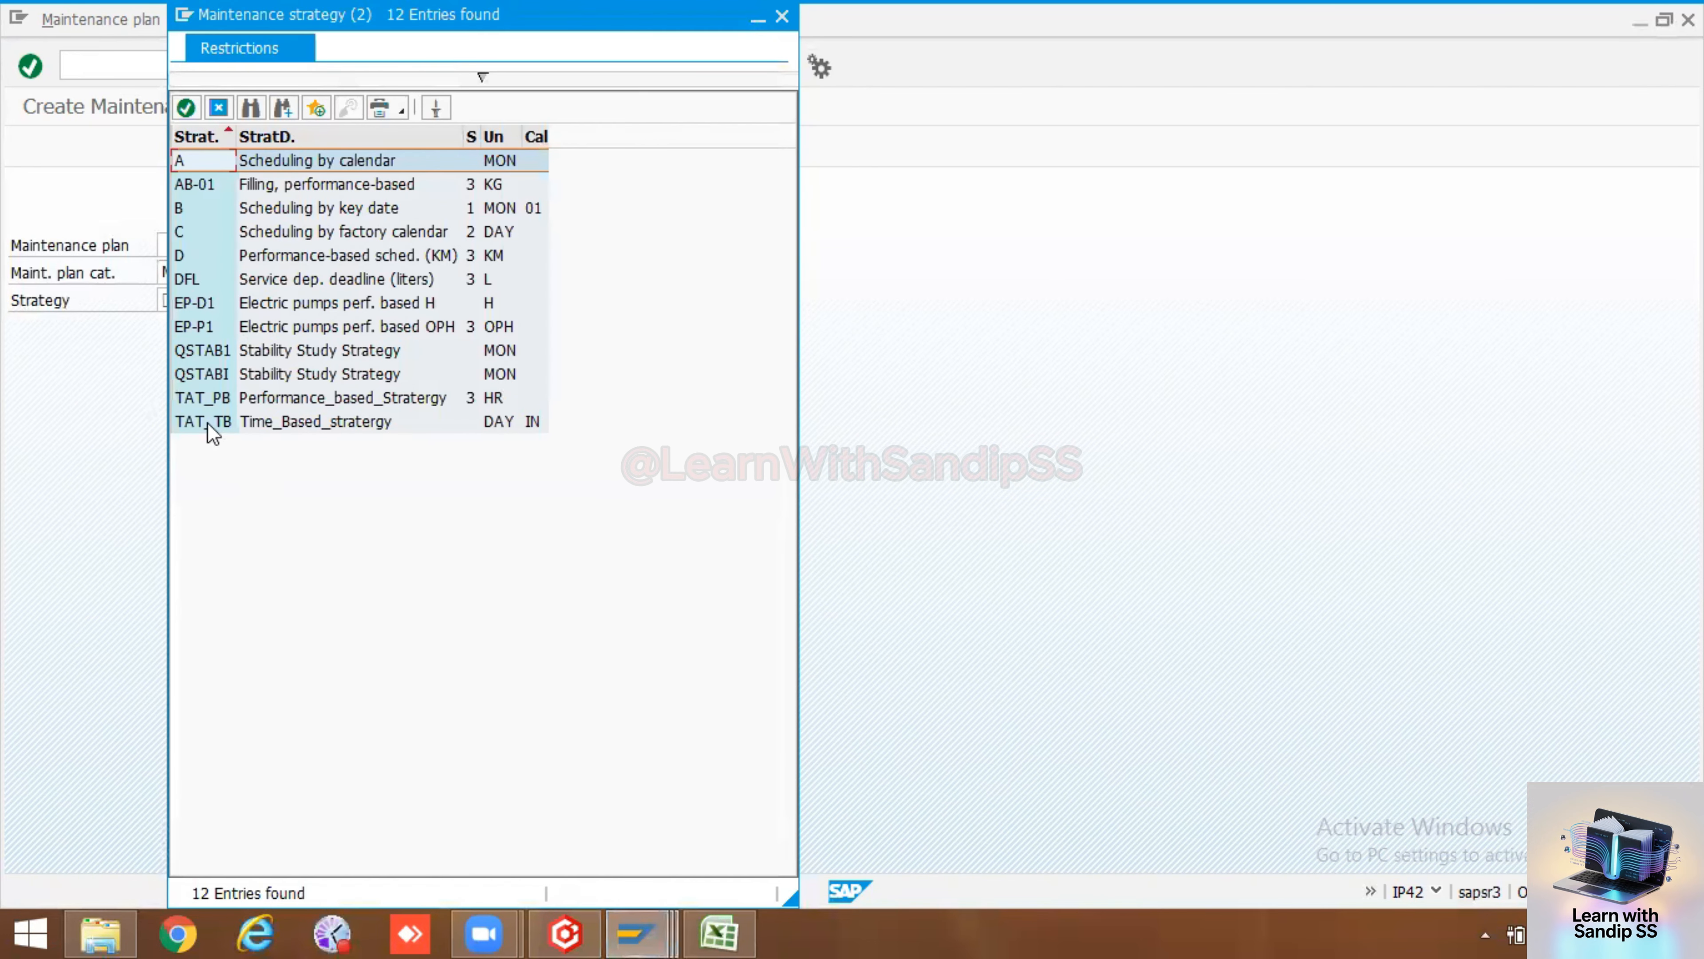
left_click(205, 421)
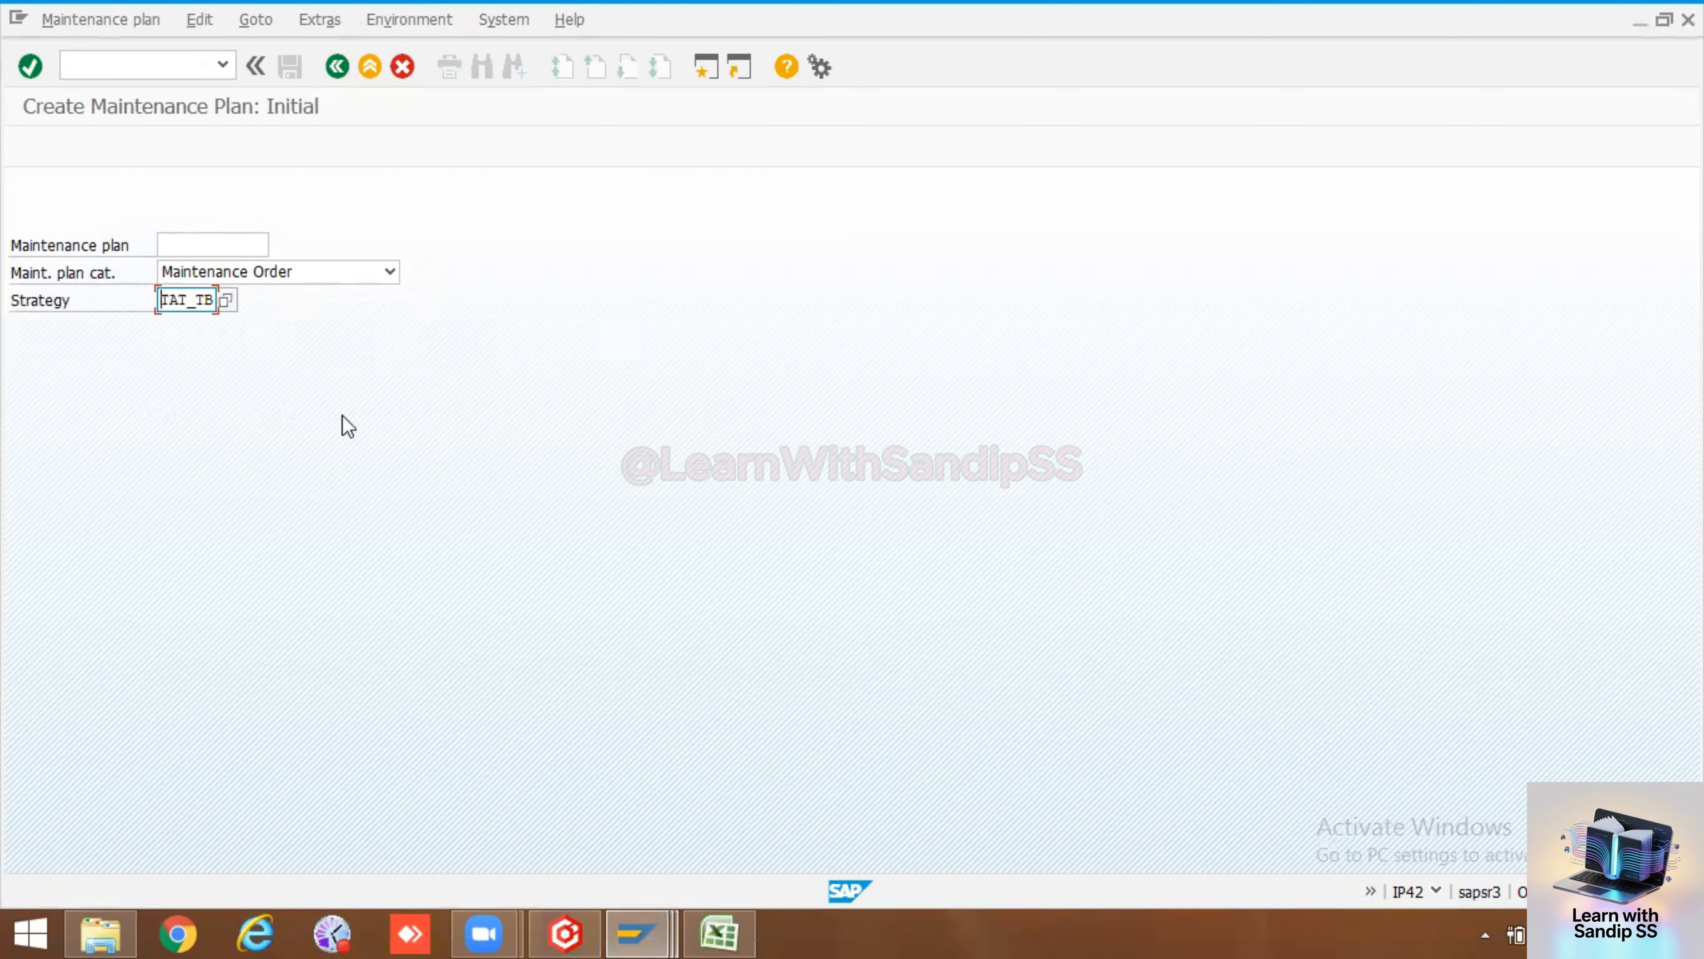
key("Return")
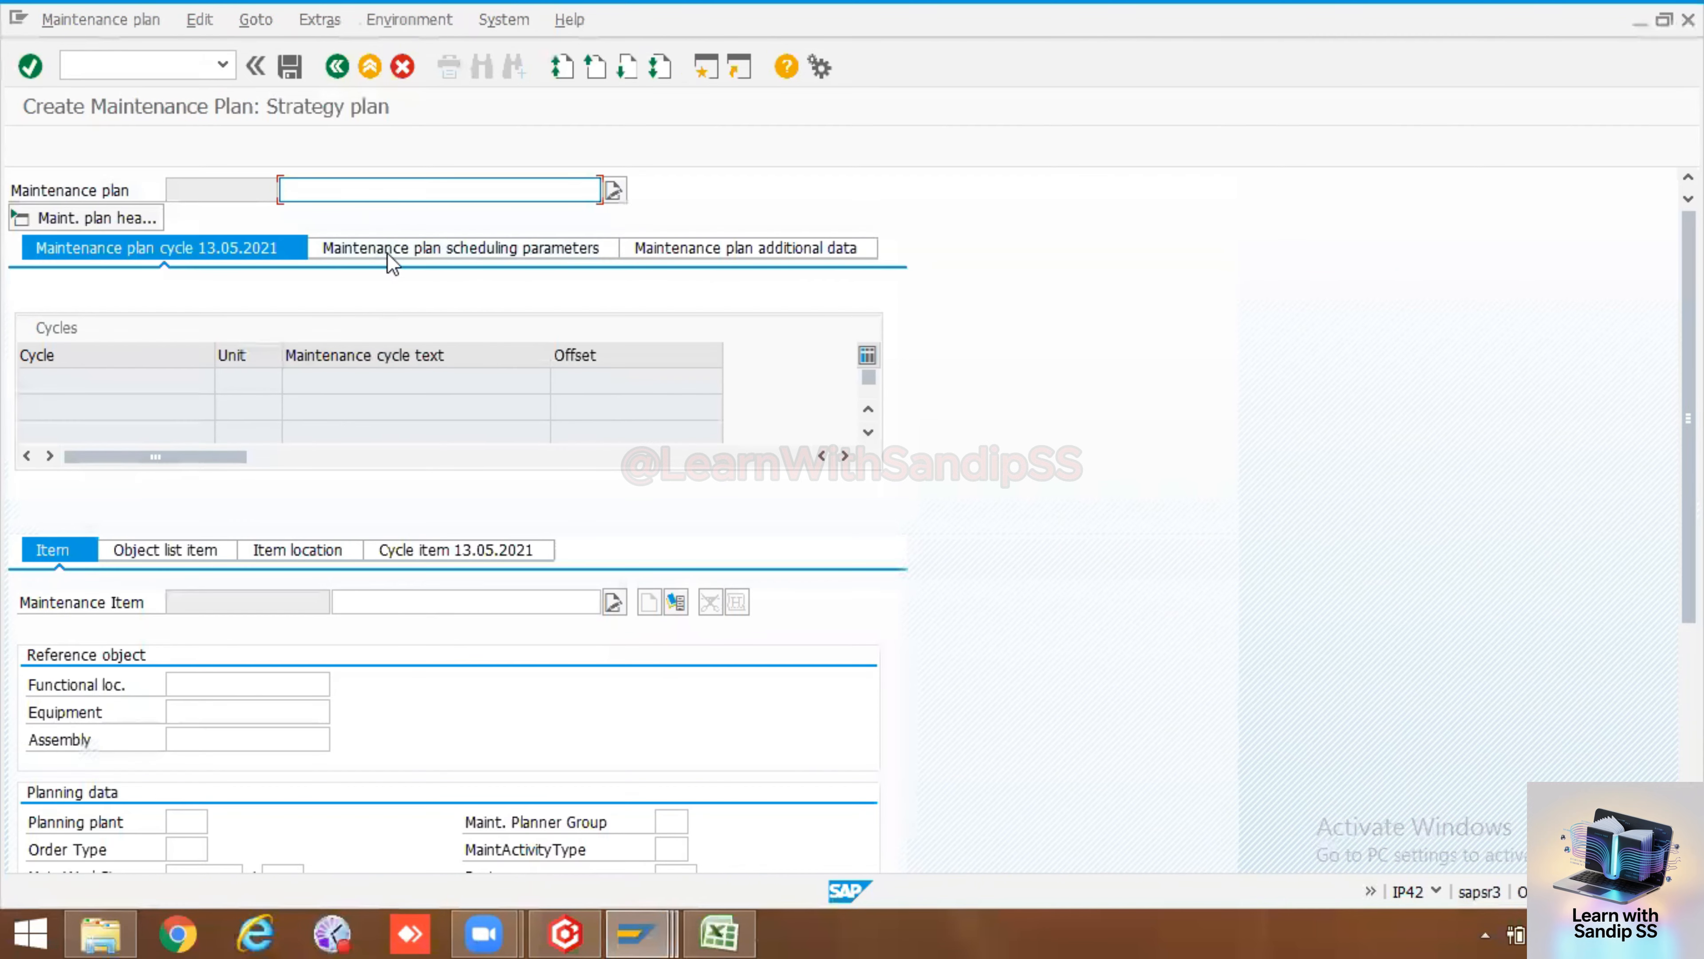
Name the maintenance plan Calibration of Compressor
type("C")
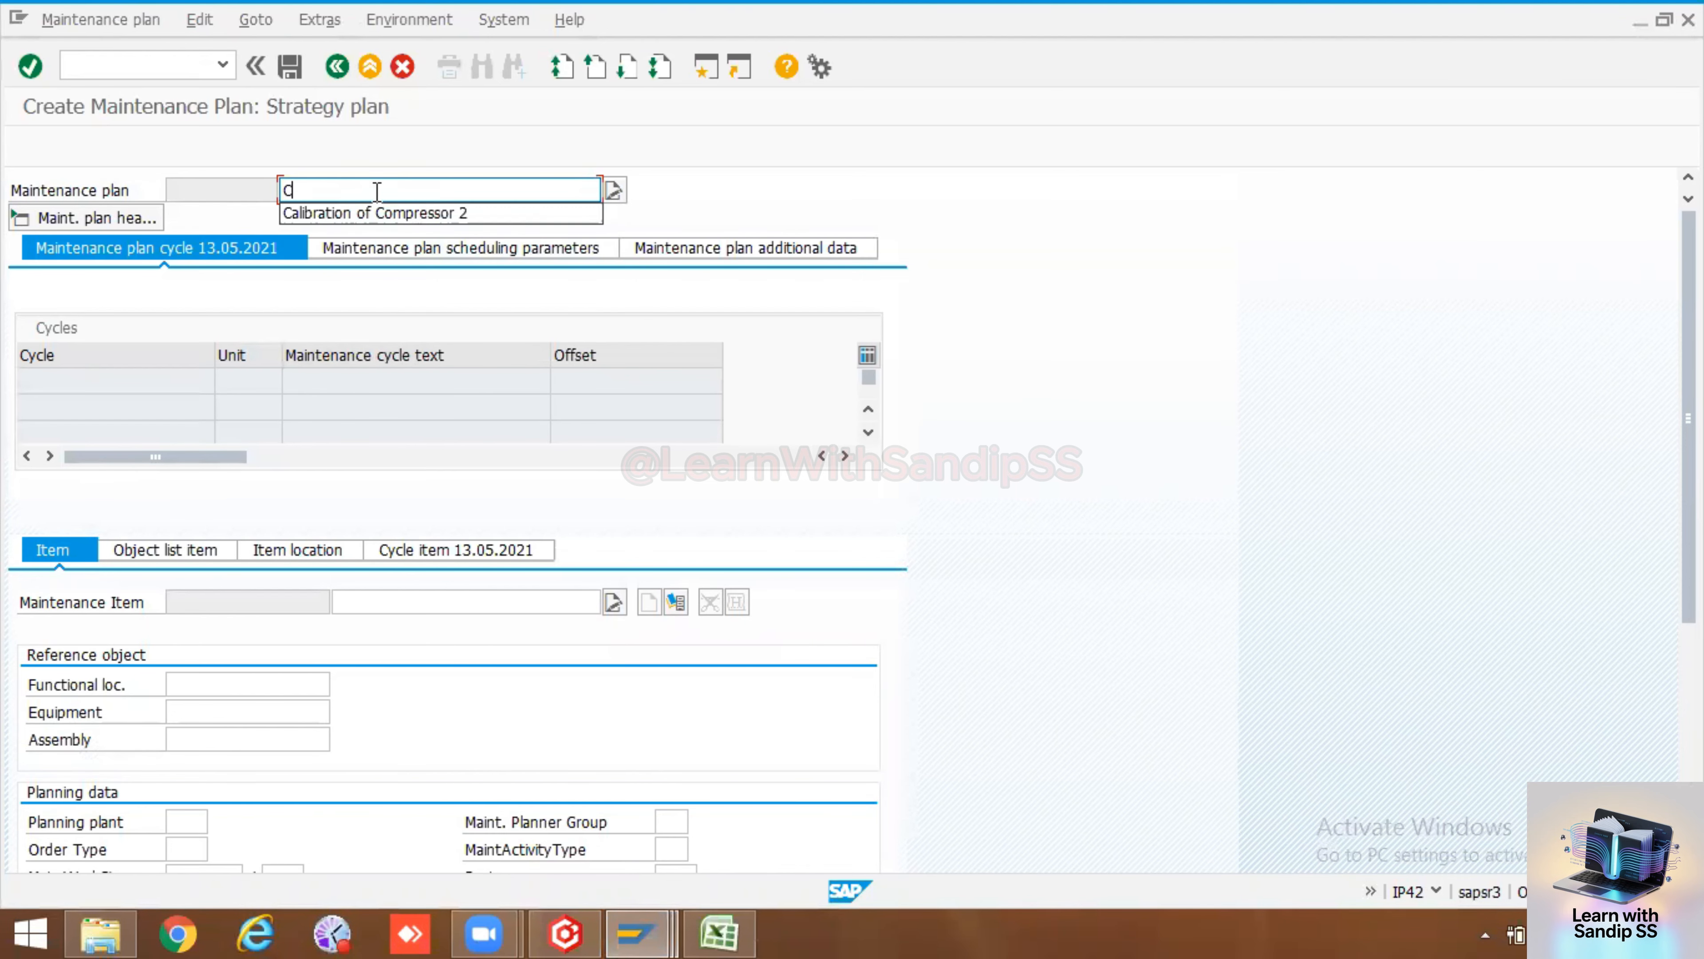
type("l")
type("a")
left_click(344, 215)
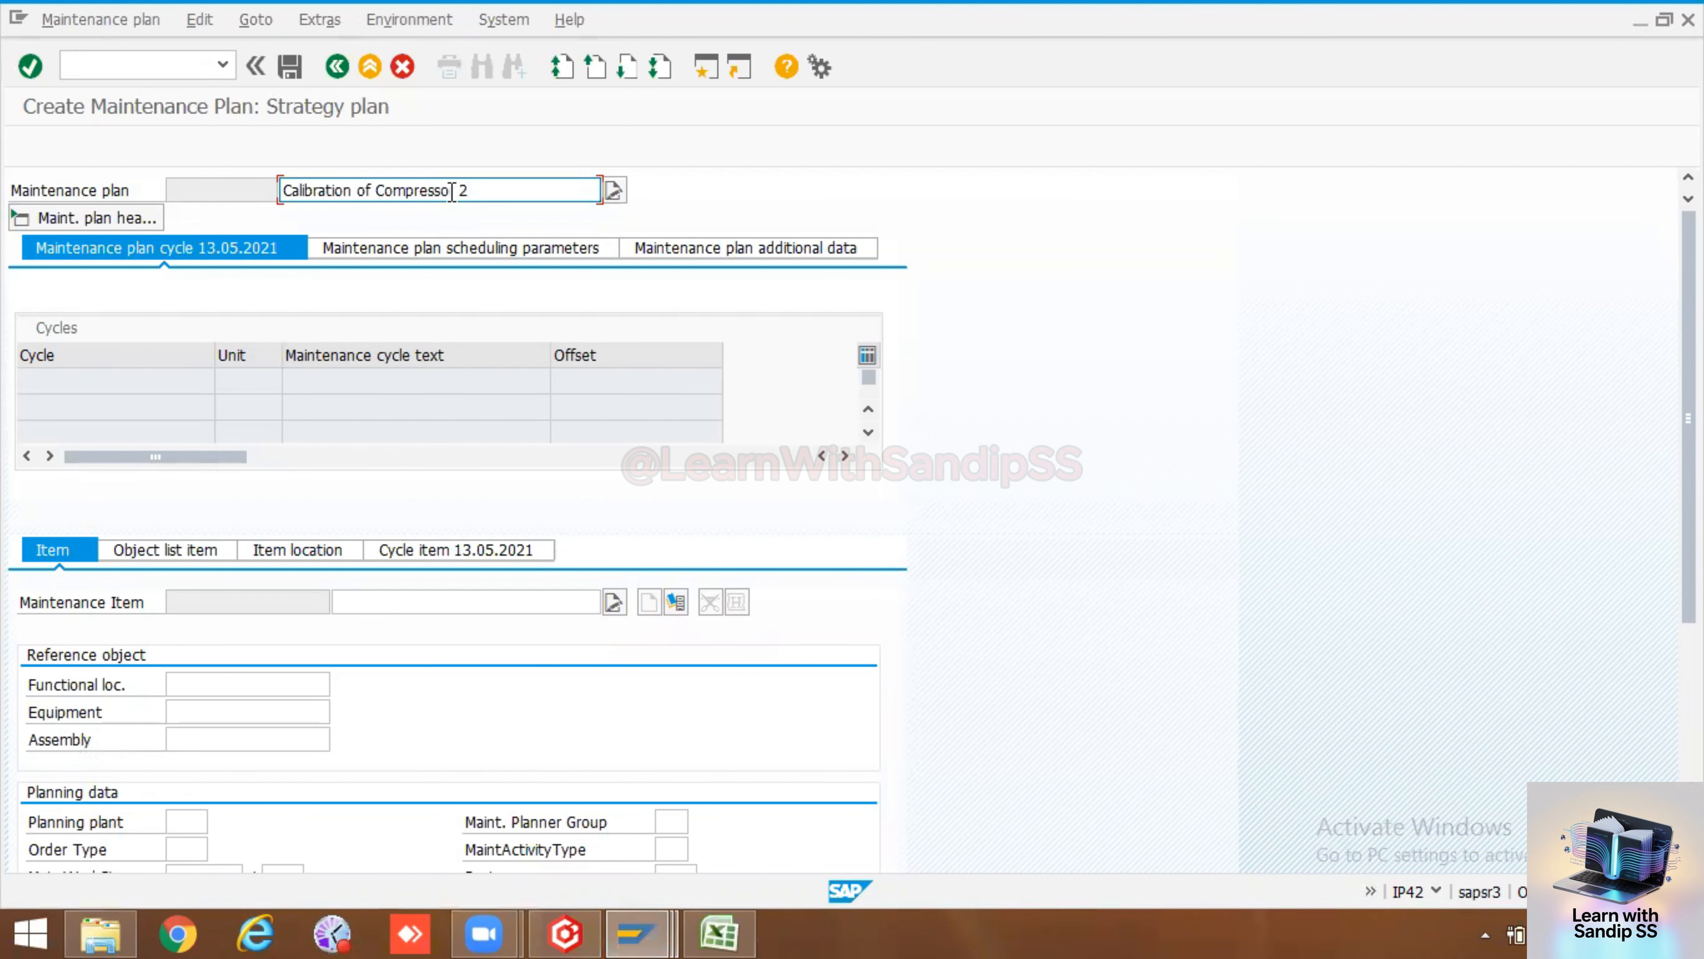
key("BackSpace")
key("BackSpace")
left_click(462, 396)
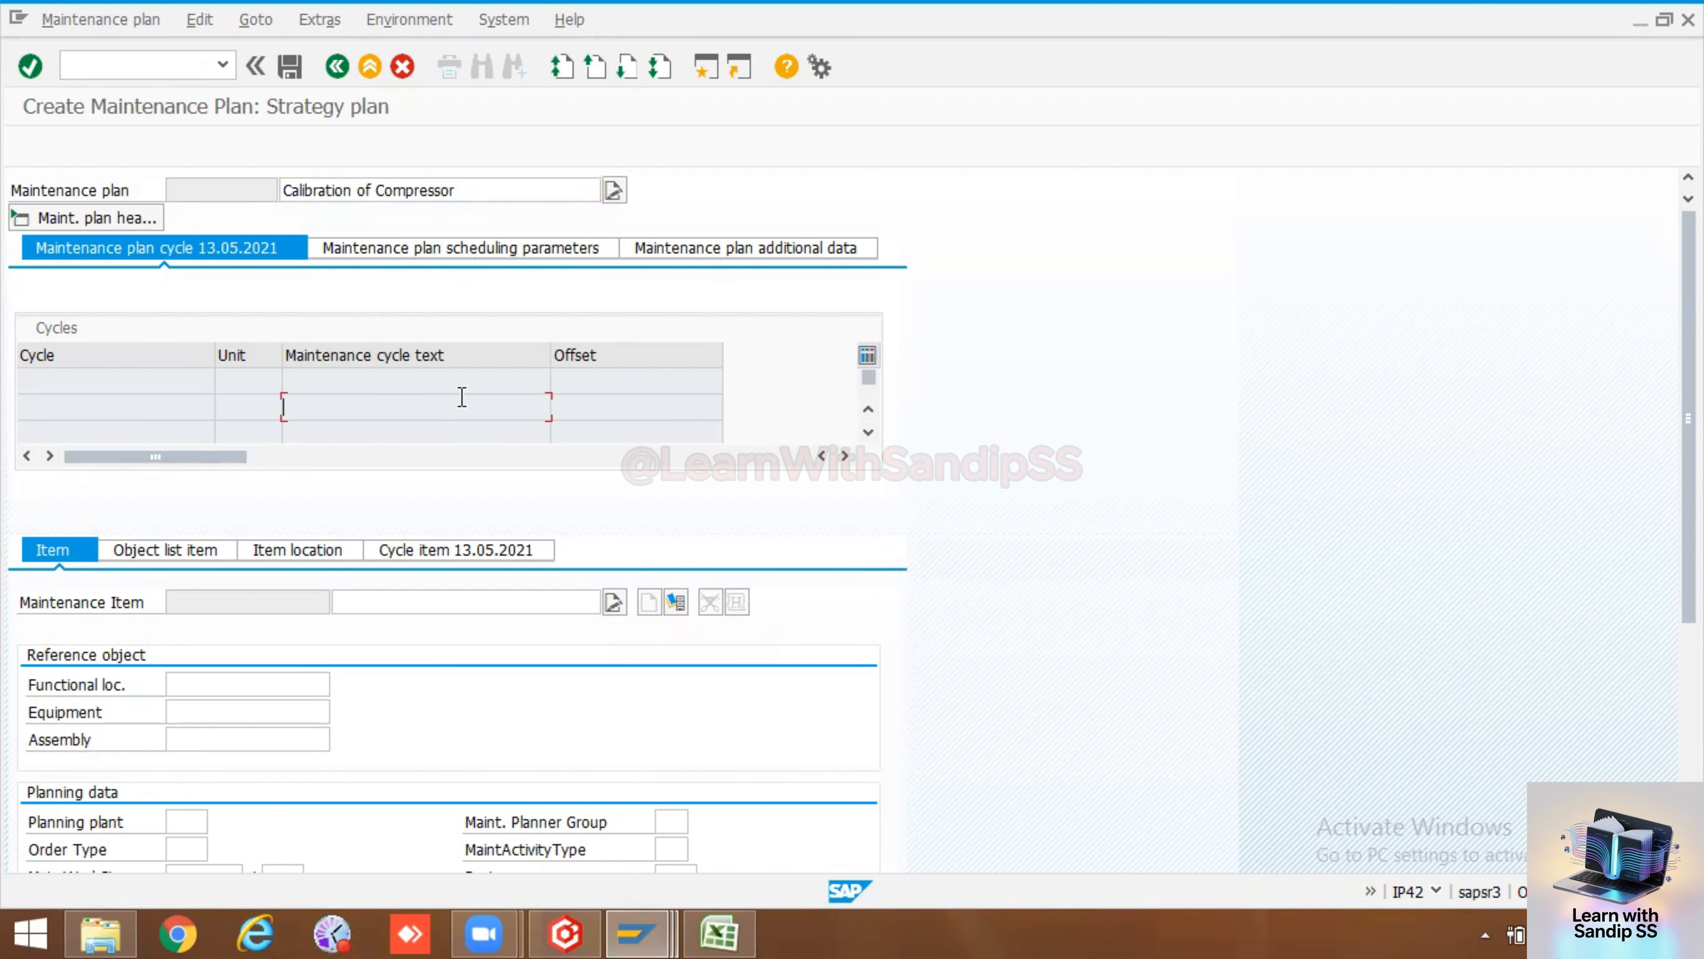
Copy equipment number 10006586 from the spreadsheet and enter it as the maintenance item's equipment
left_click(232, 713)
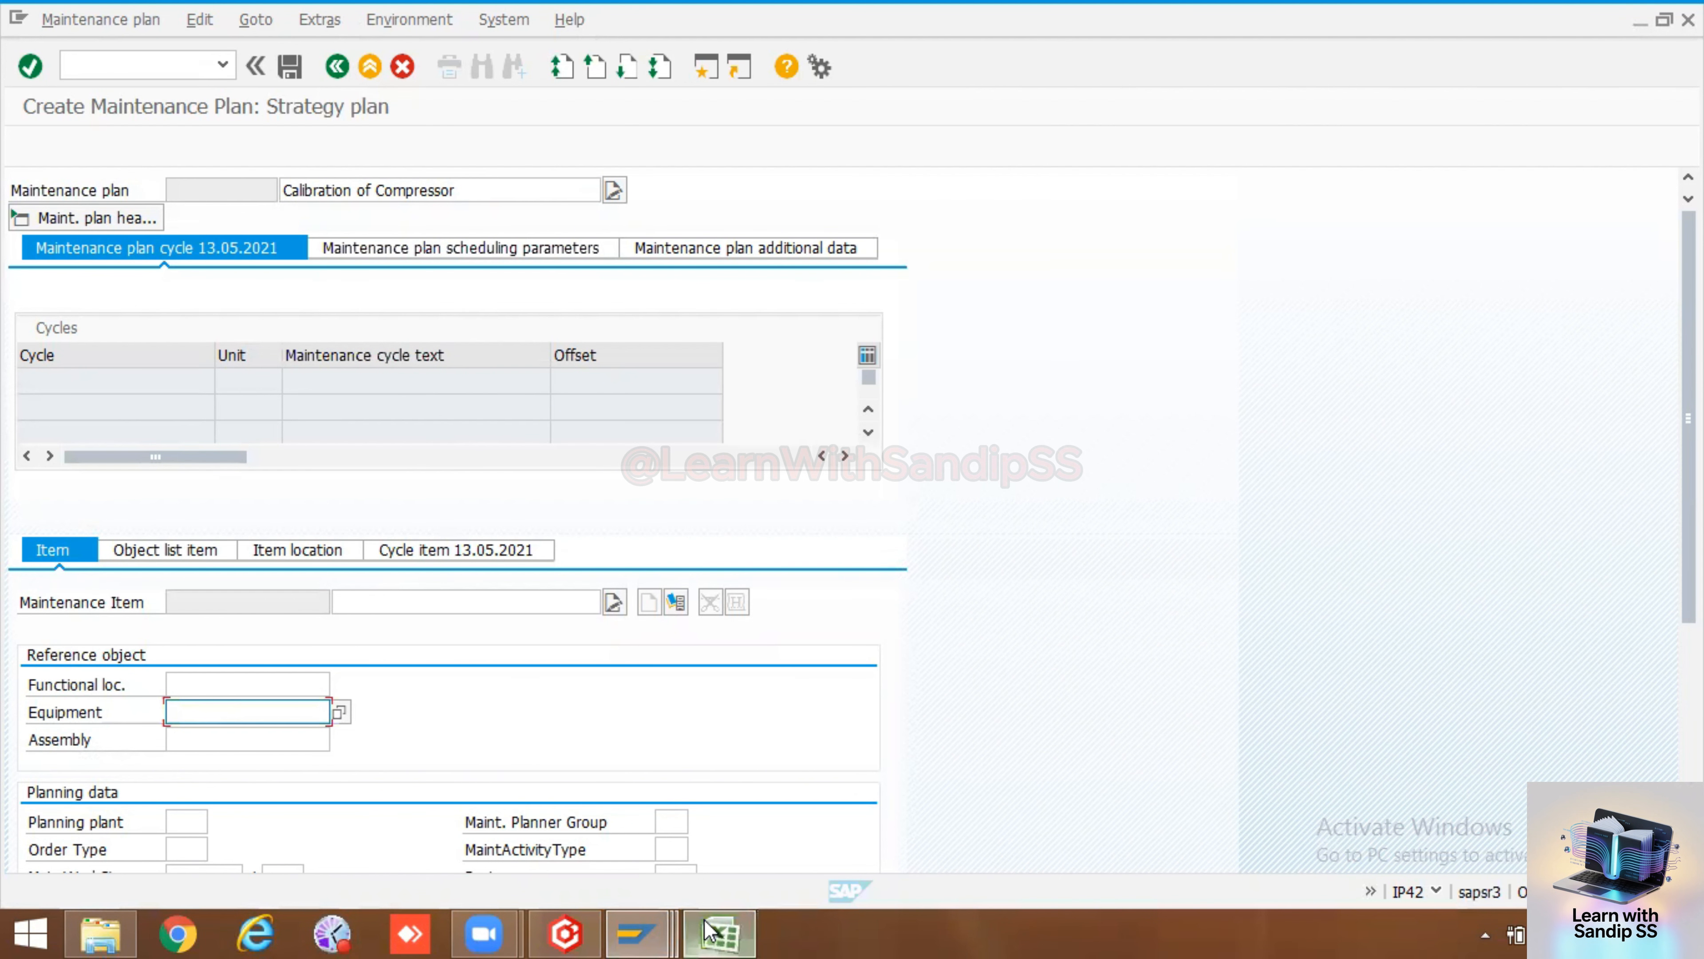
left_click(719, 933)
left_click(576, 513)
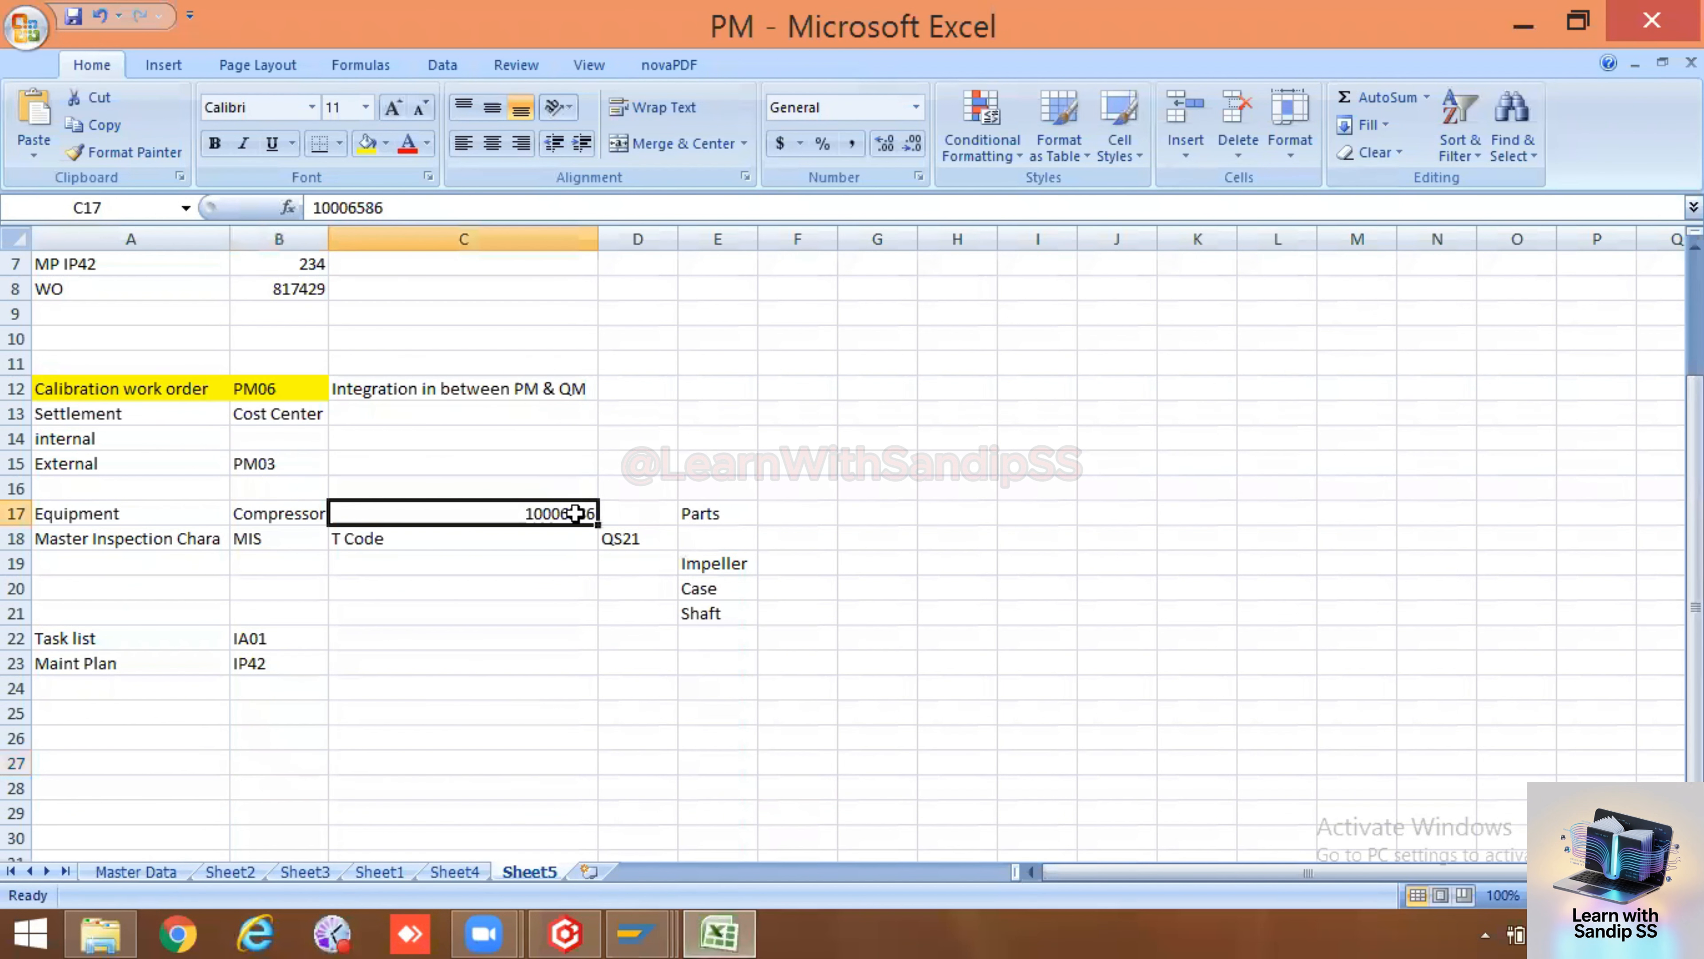
key("ctrl+c")
key("alt+Tab")
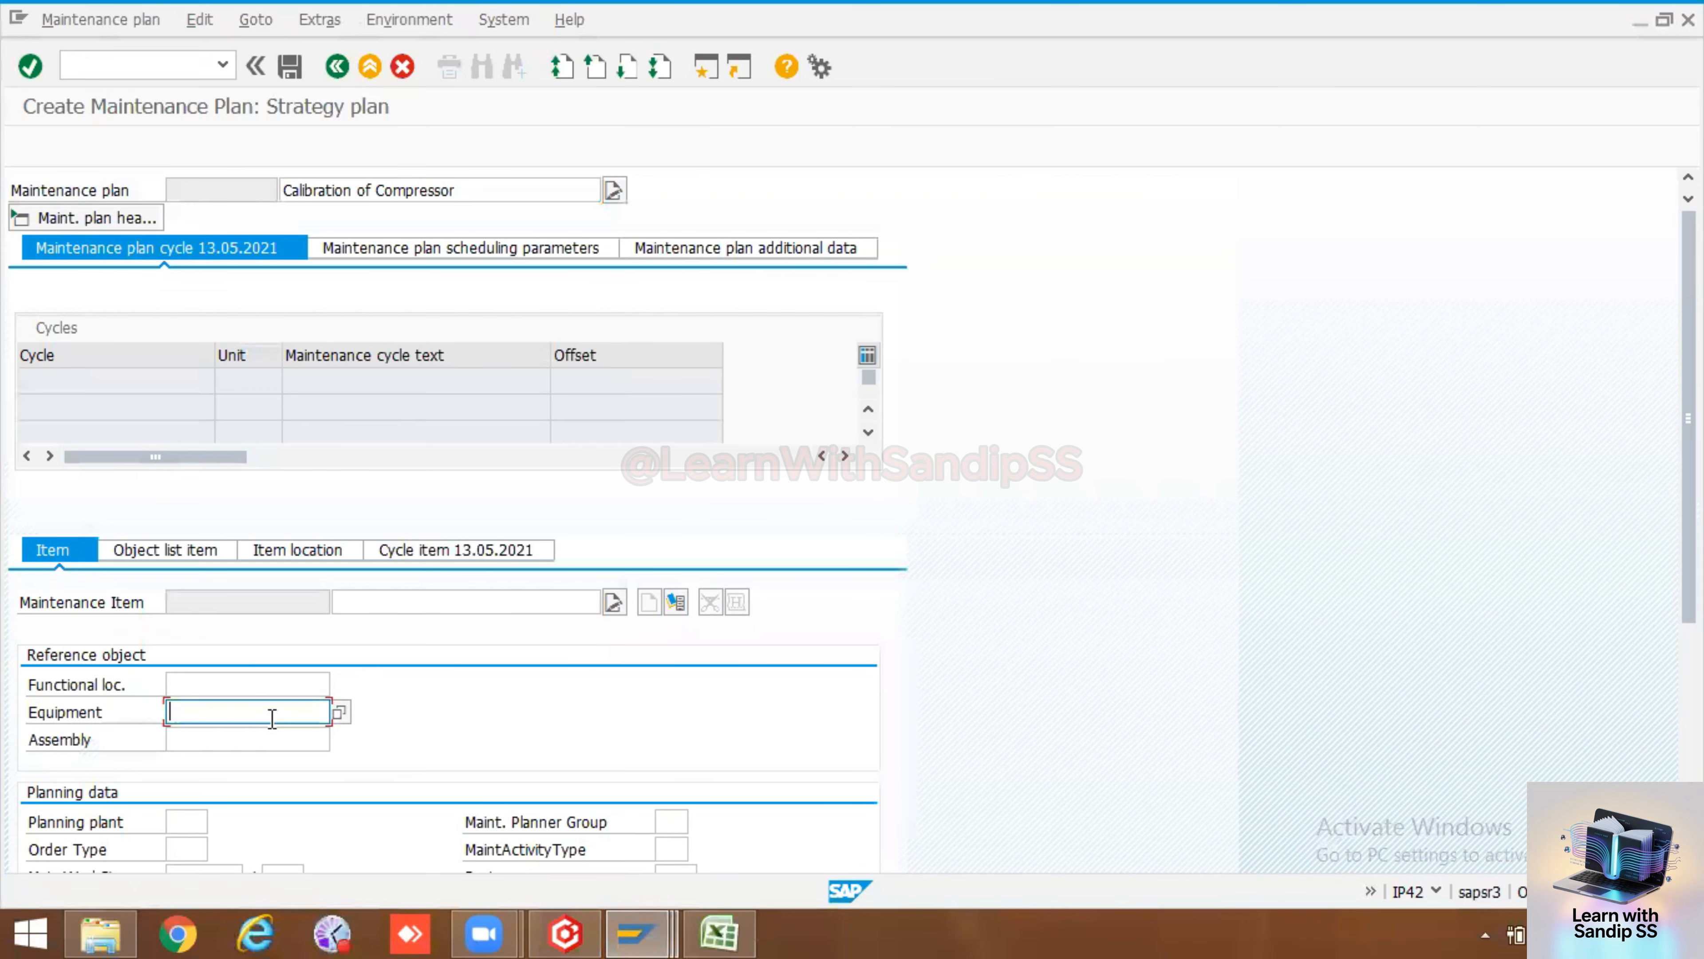
key("ctrl+v")
key("Return")
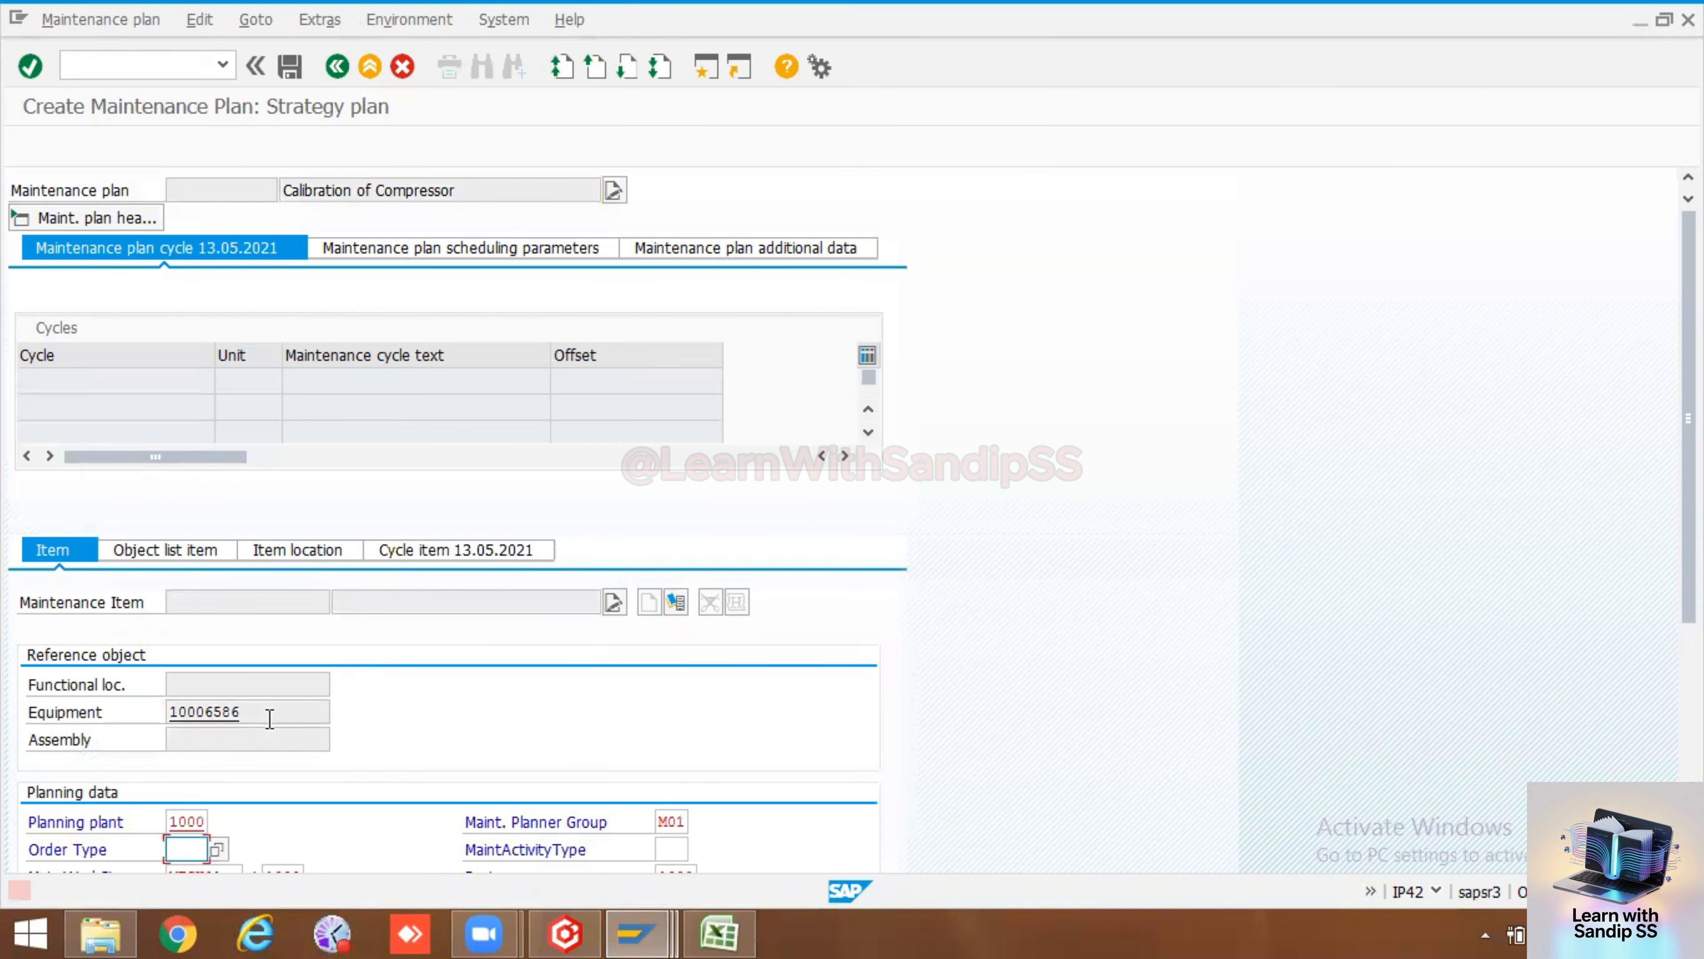
Set the maintenance item's order type to PM06 (Calibration Order)
scroll(206, 697, "down", 4)
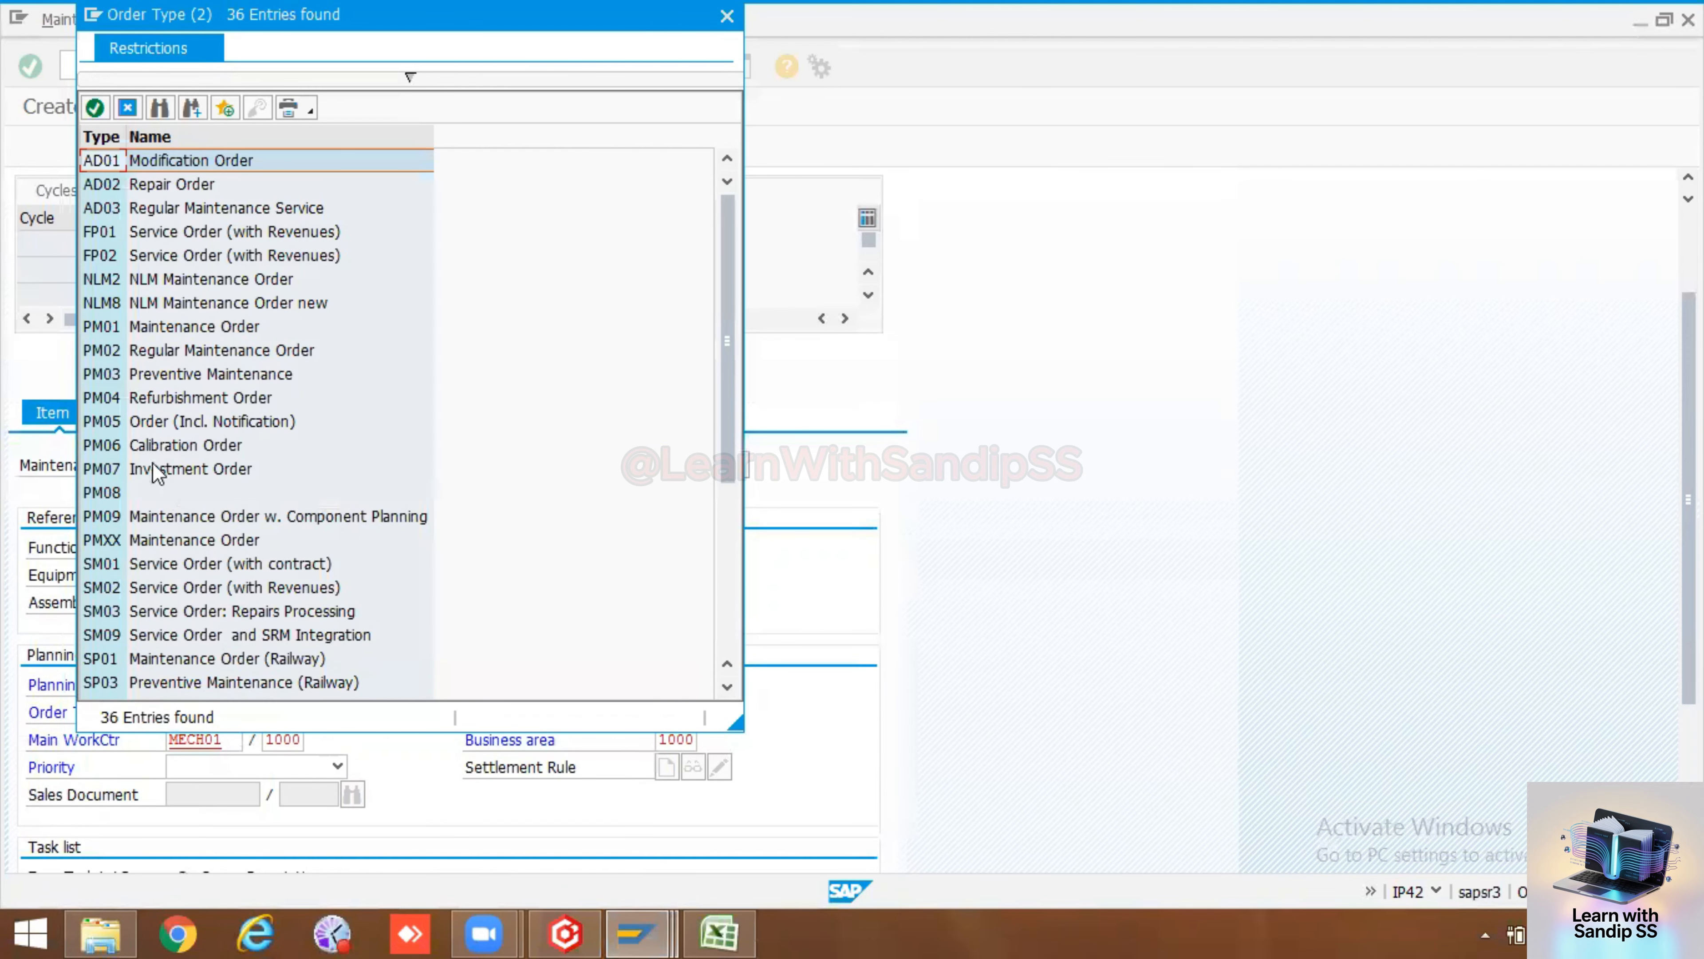
double_click(100, 448)
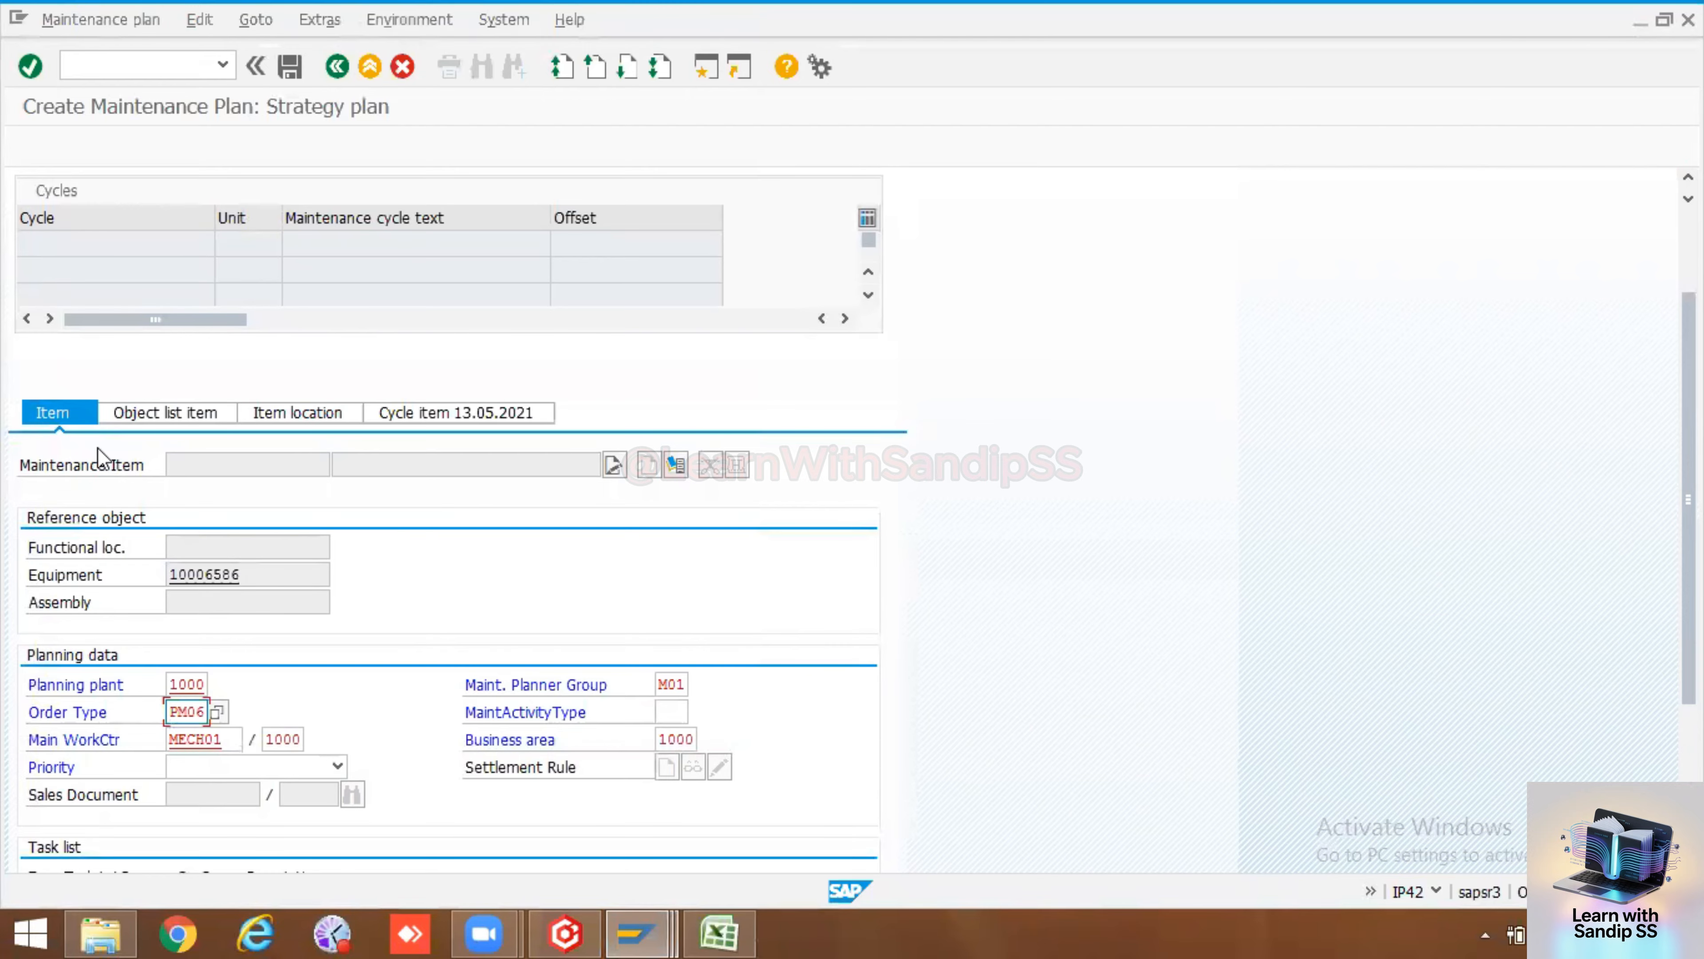
scroll(218, 507, "down", 3)
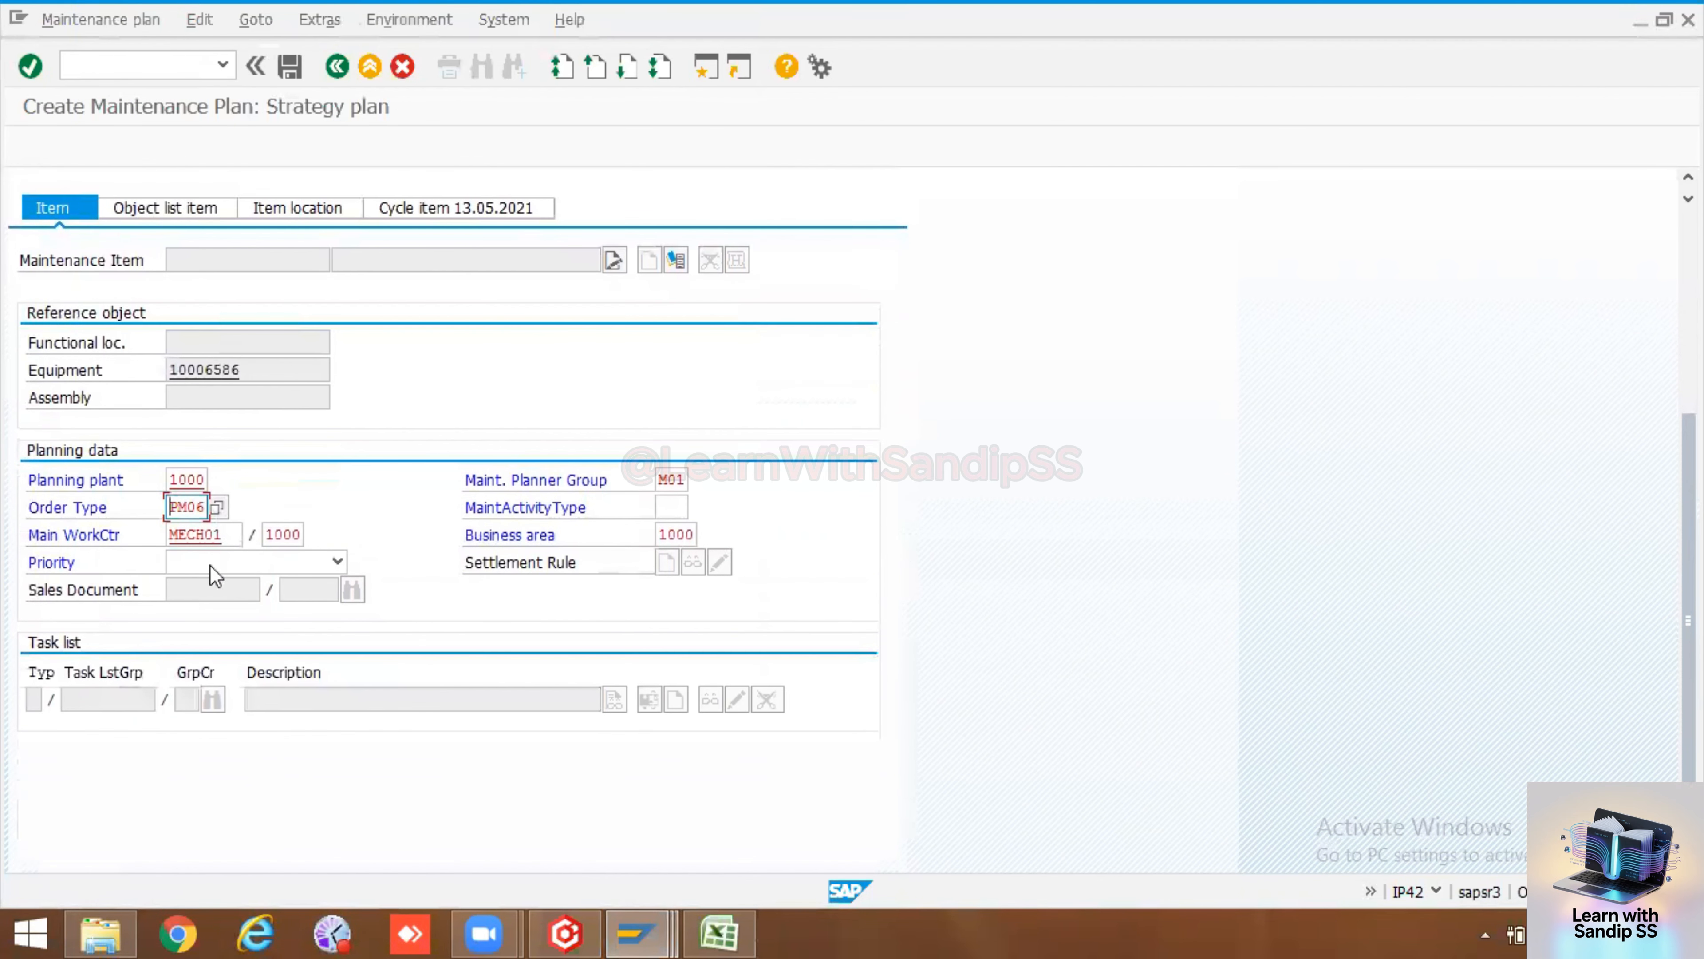
Set the priority to Medium and assign the compressor's equipment task list, group 27, to the item
left_click(323, 562)
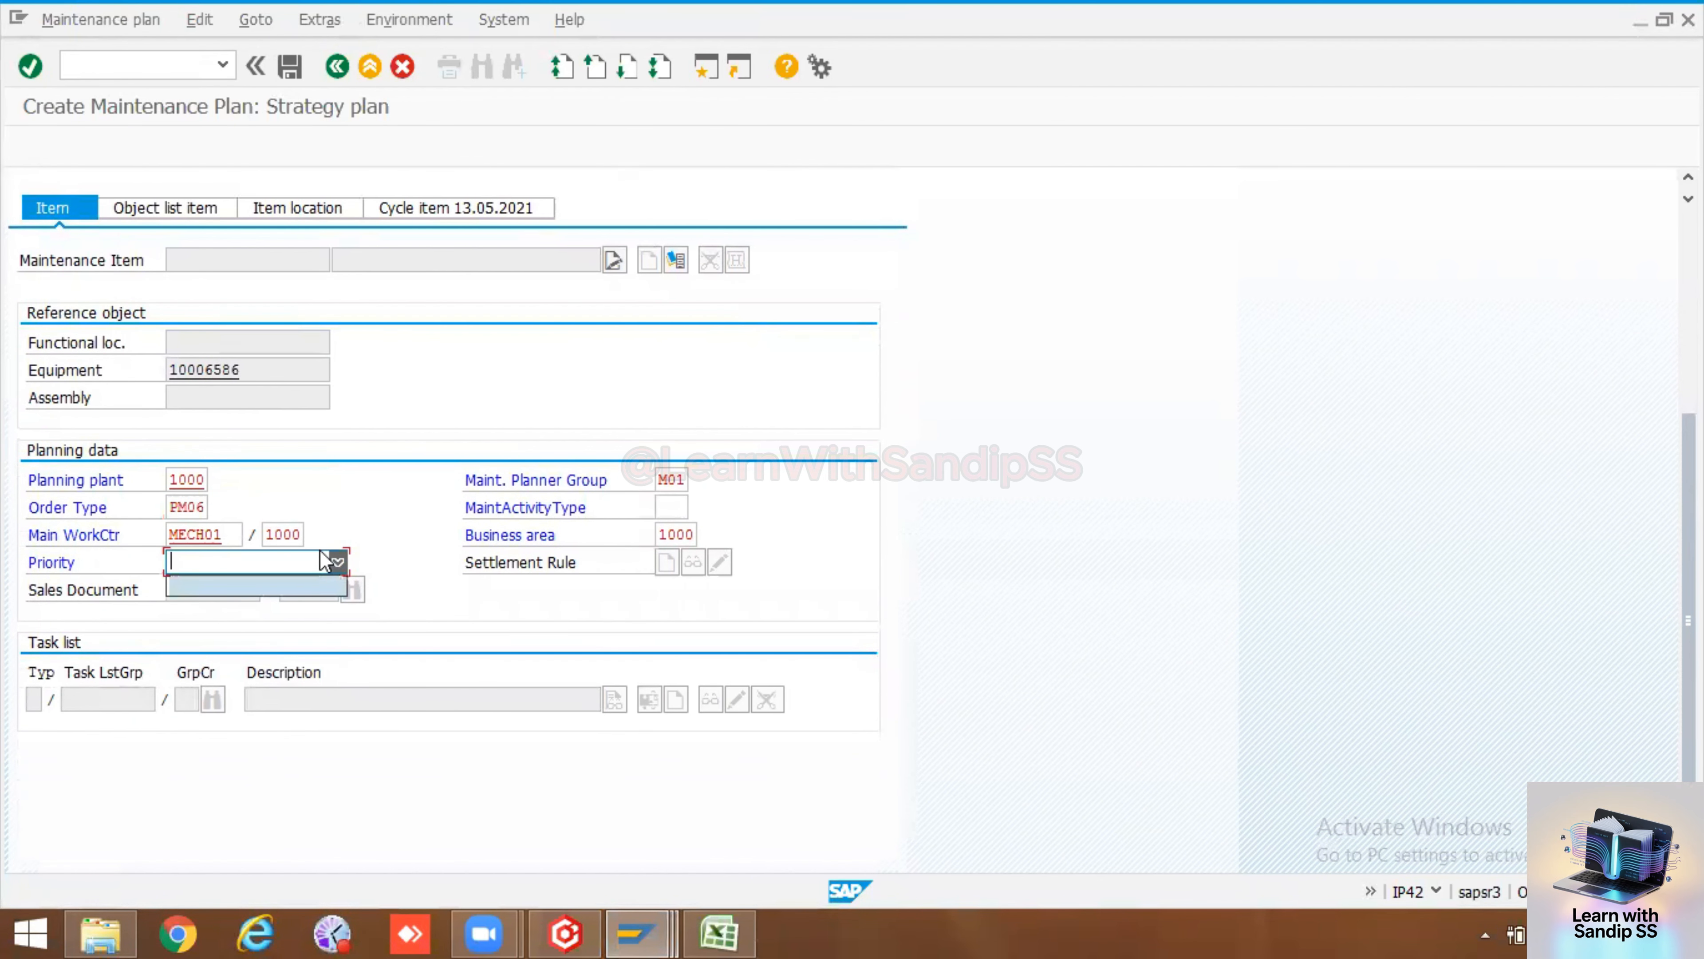
left_click(337, 562)
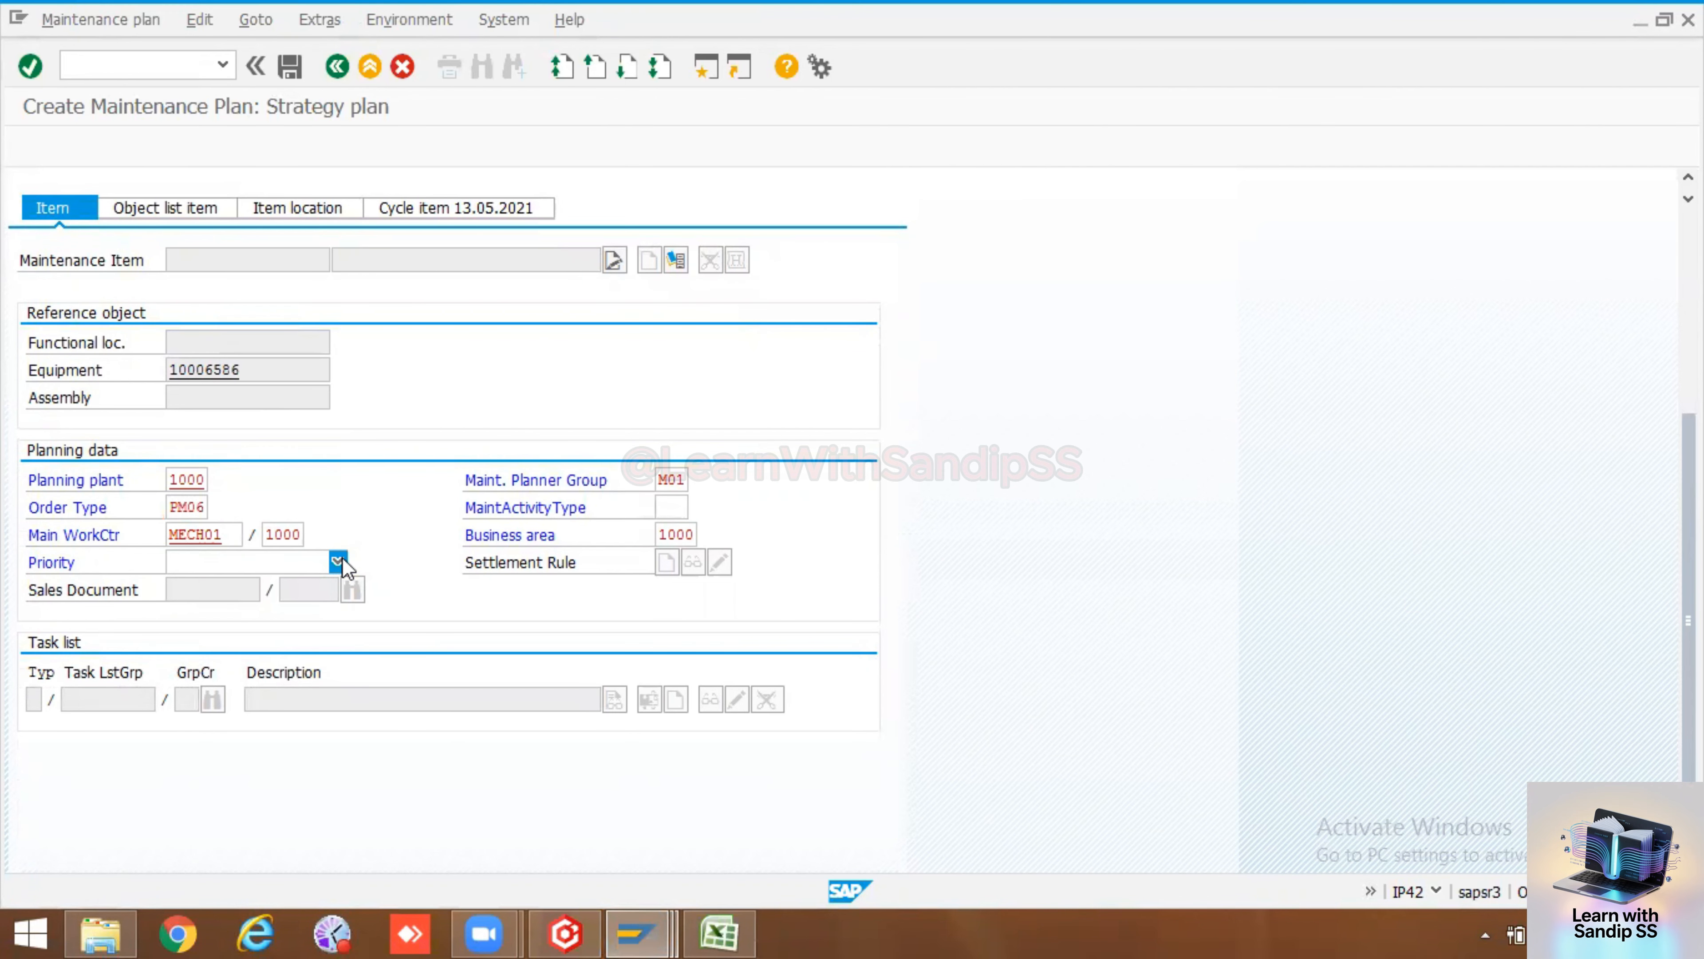
left_click(339, 573)
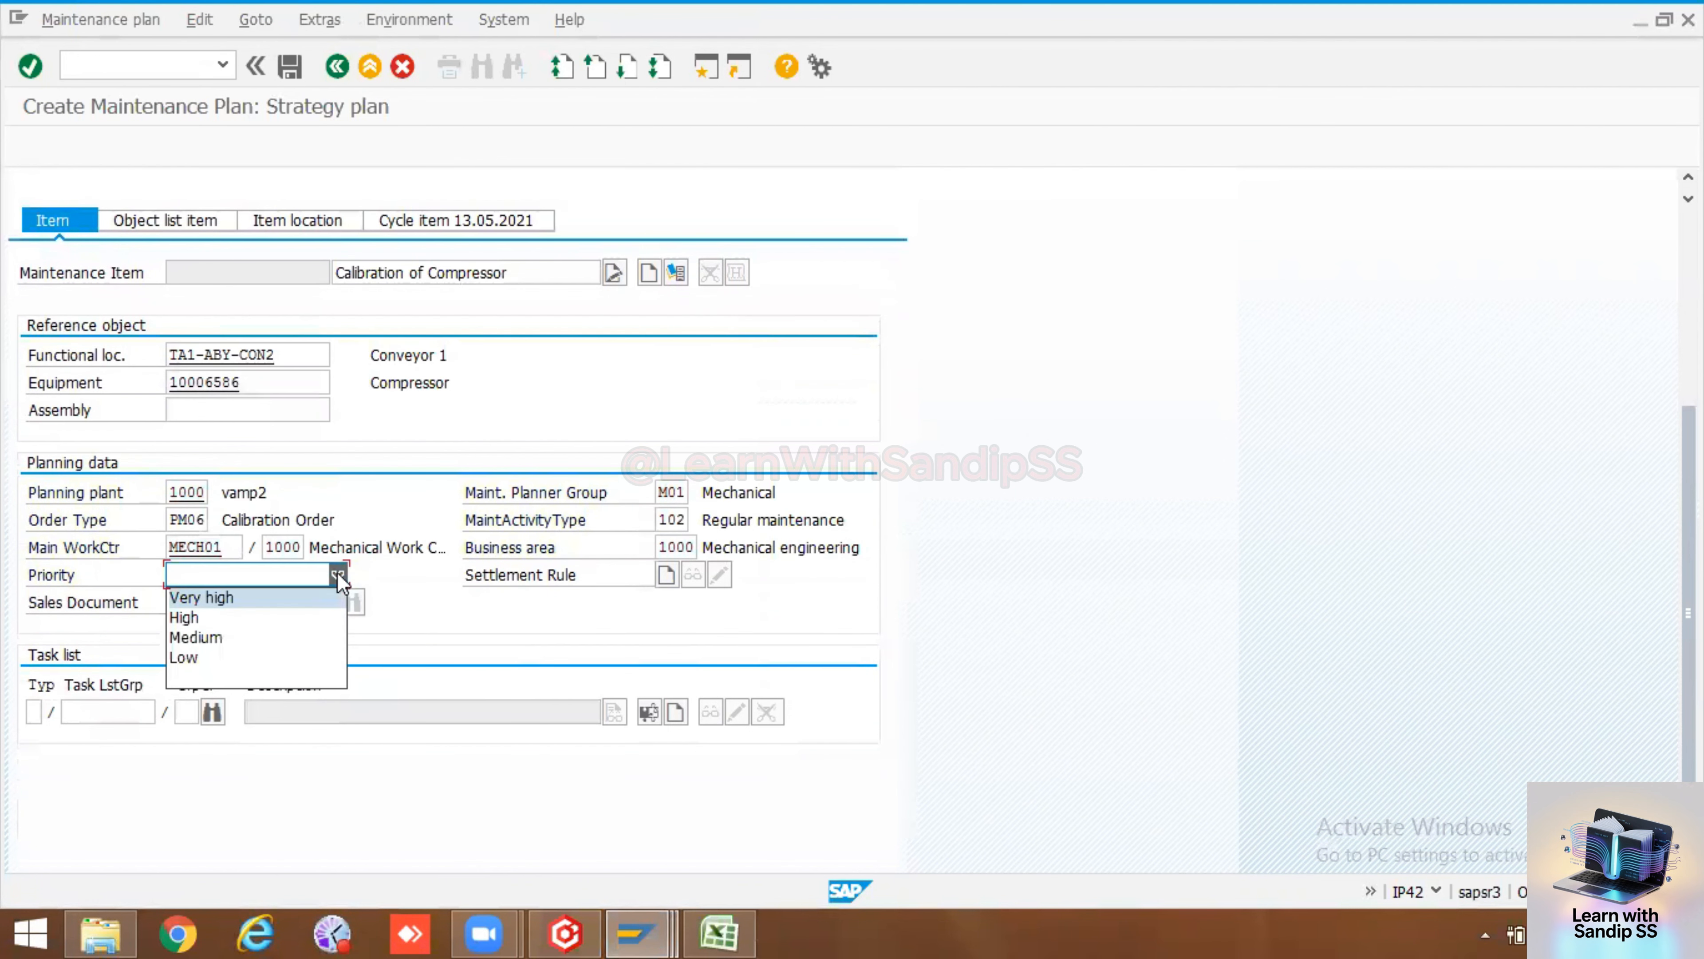
left_click(267, 637)
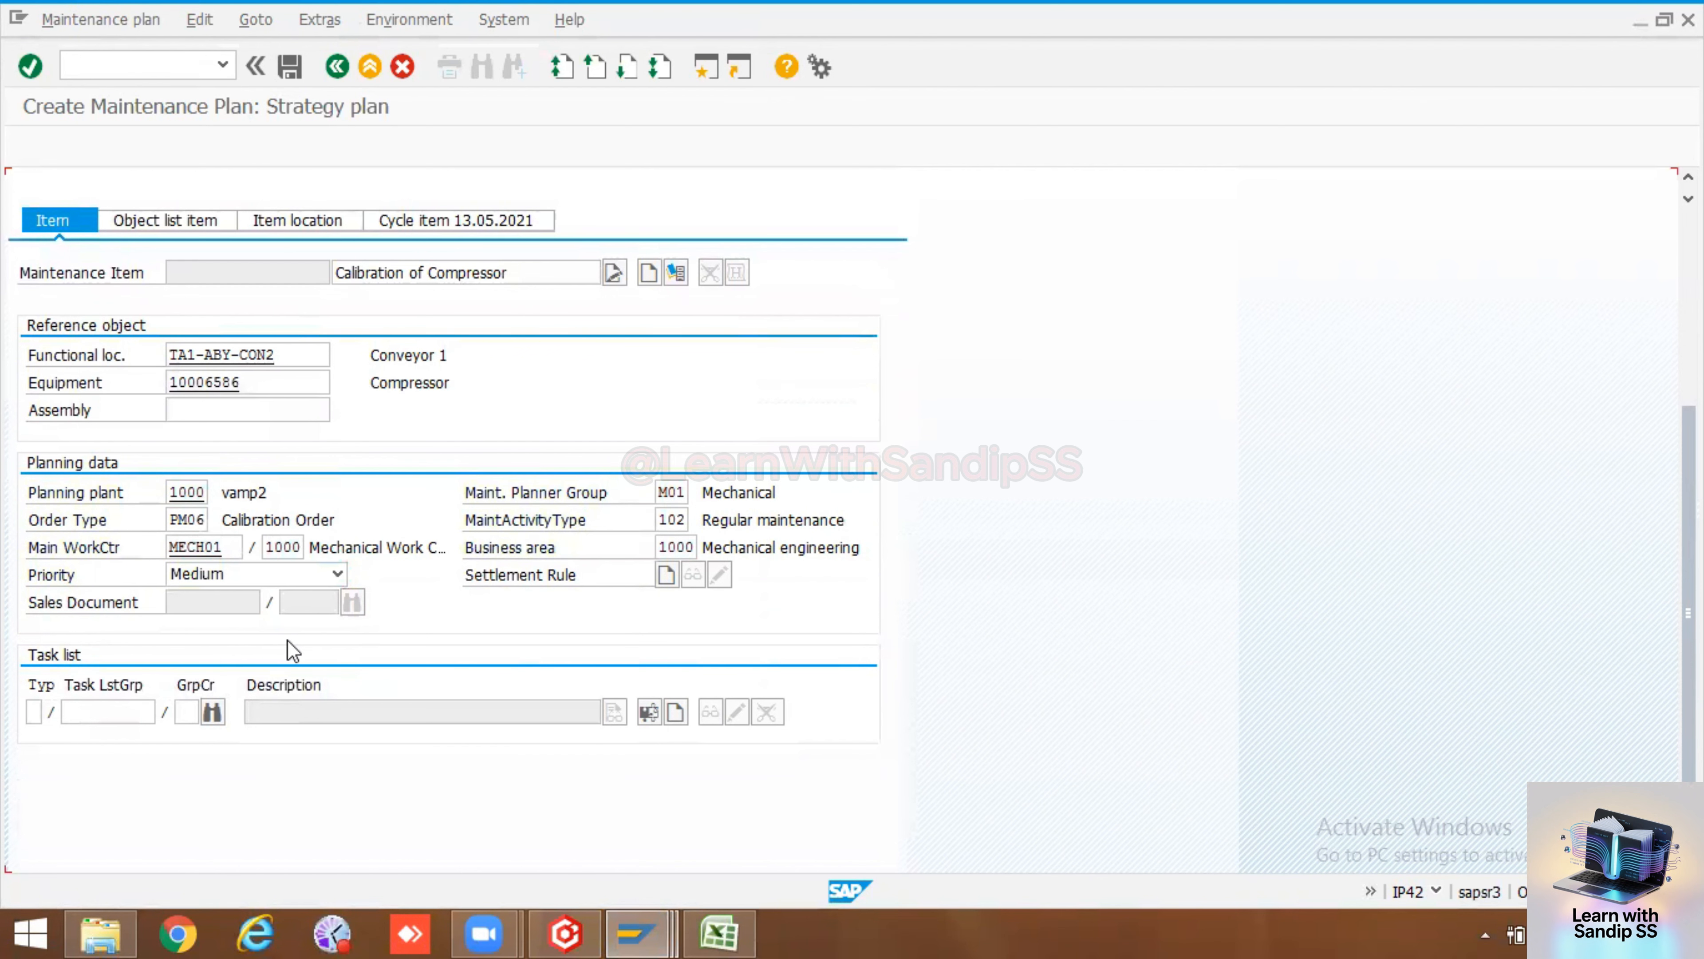
left_click(210, 712)
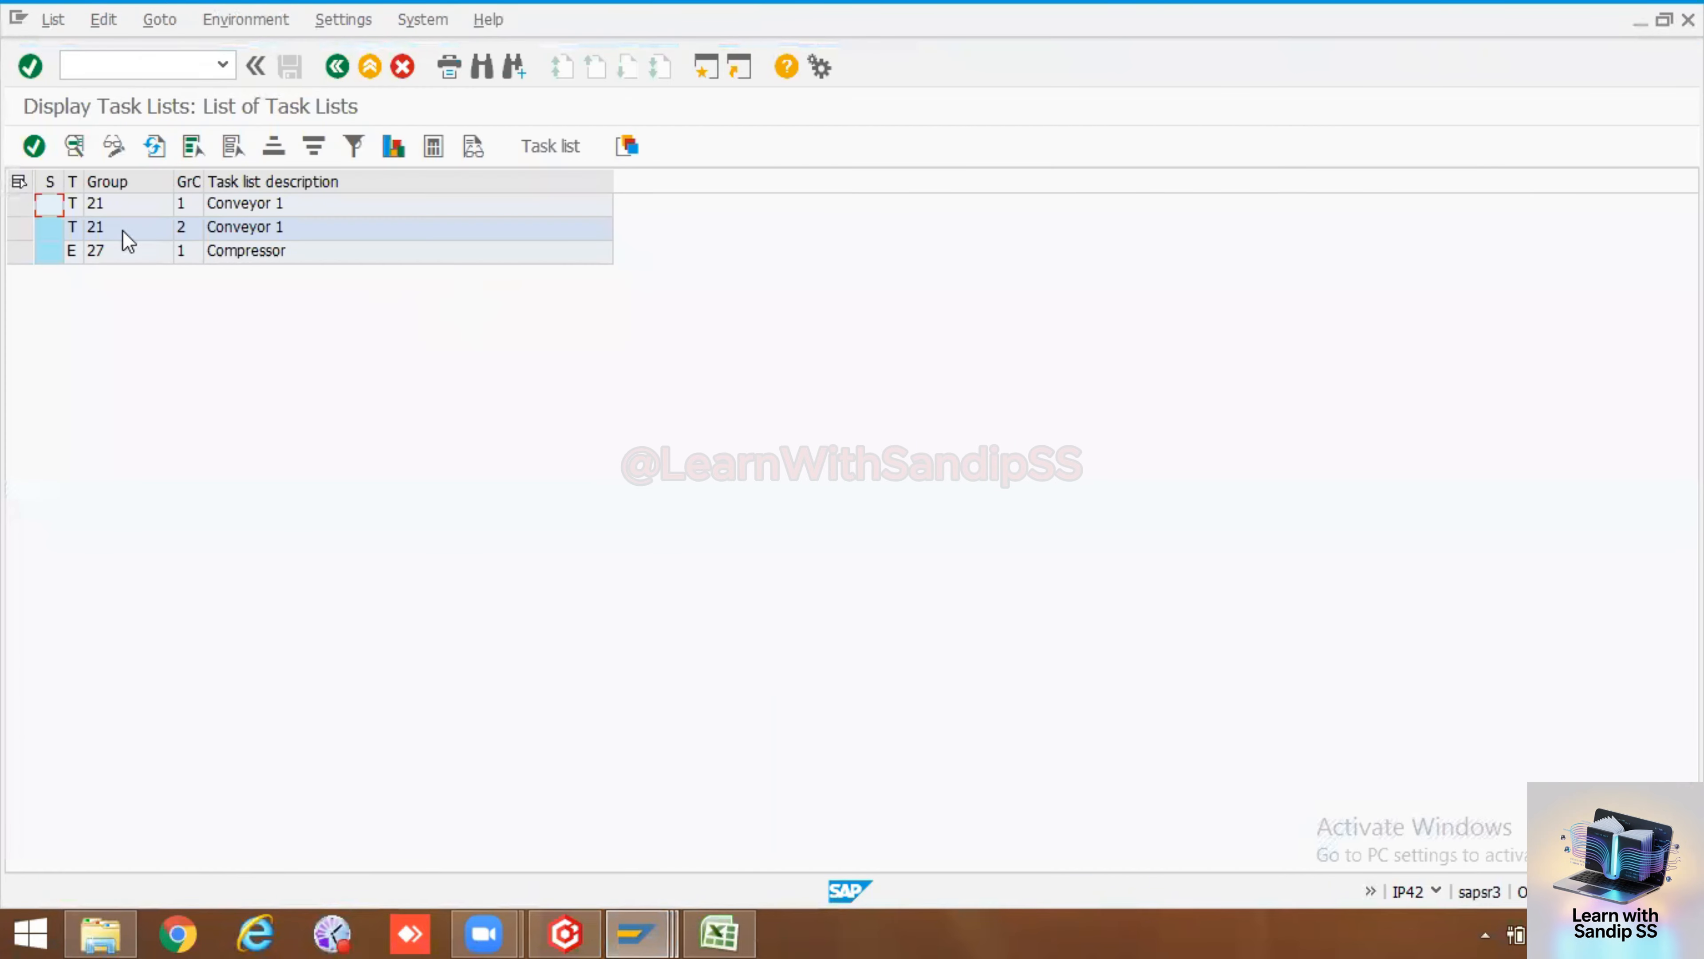
double_click(95, 252)
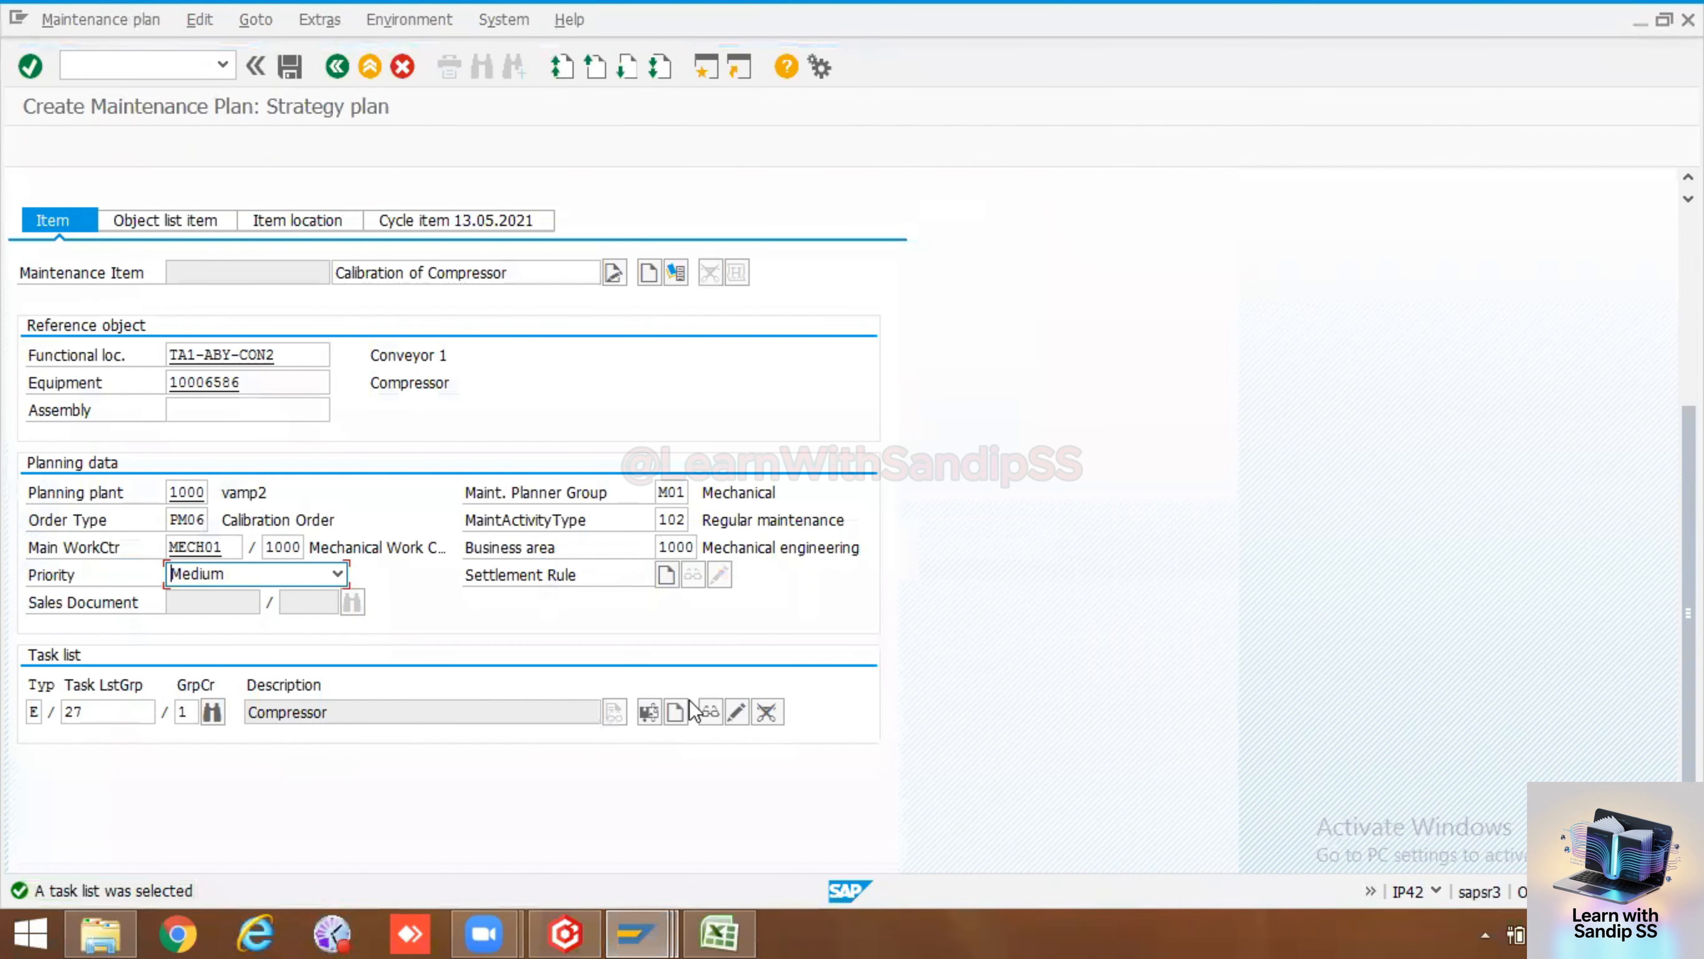
Open the assigned task list and review the inspection characteristic limits of operation 0010, then return to the plan
left_click(711, 713)
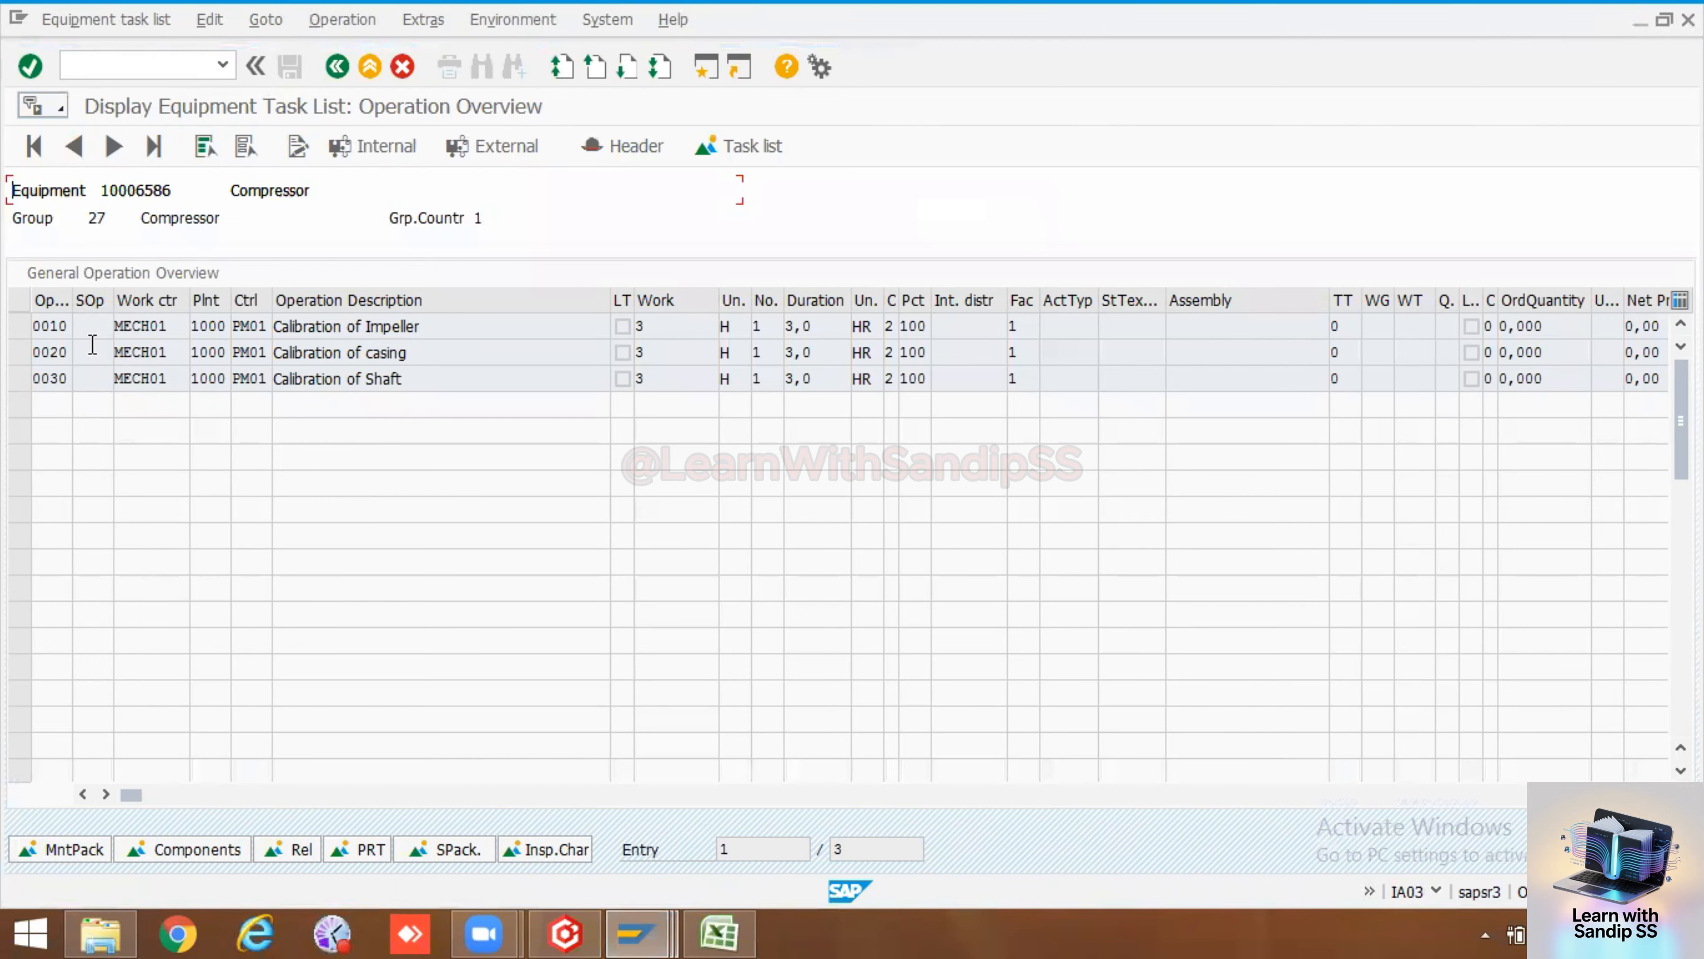
left_click(20, 322)
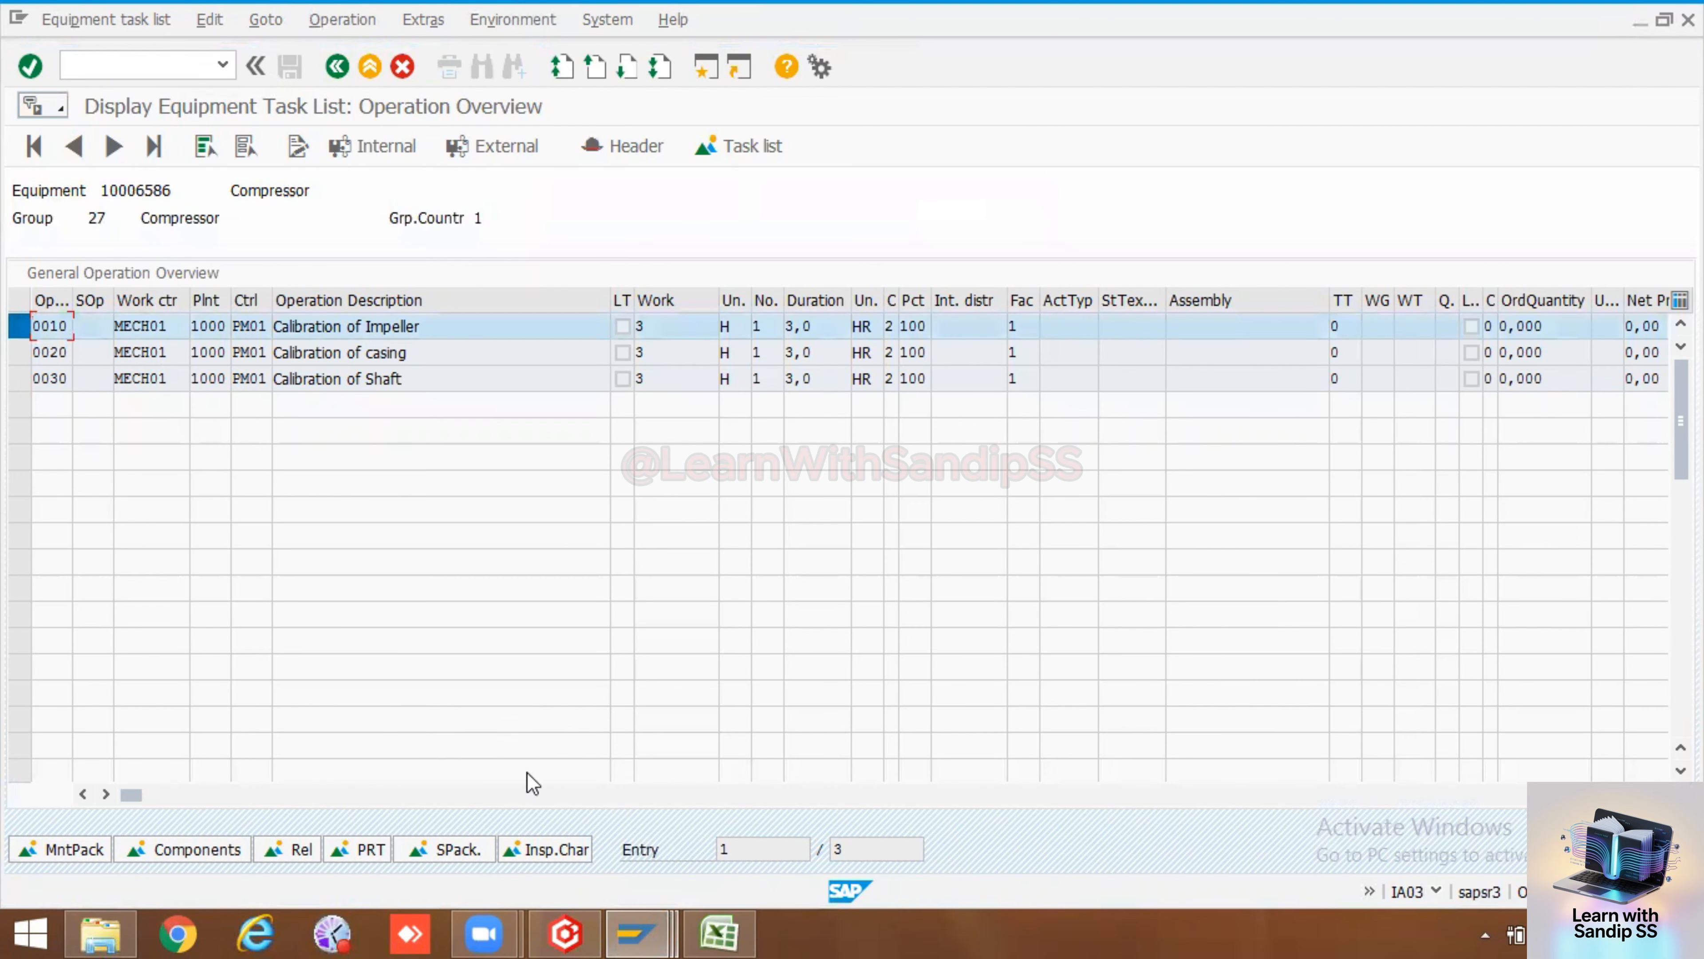
left_click(547, 847)
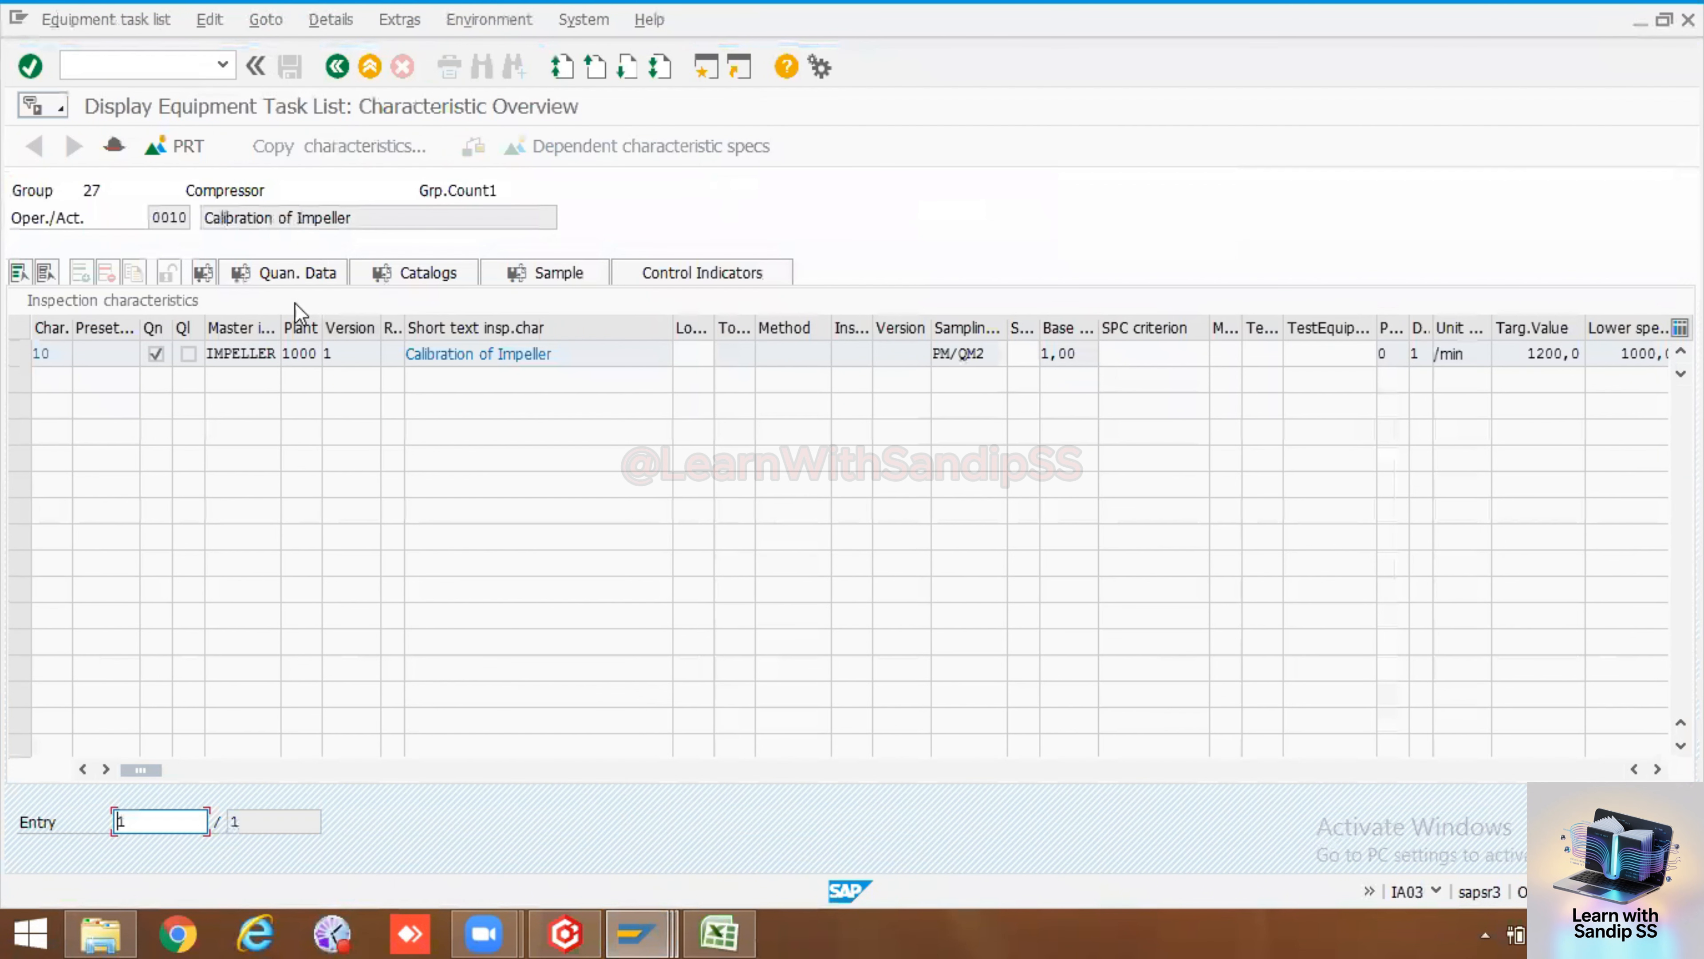
double_click(1443, 354)
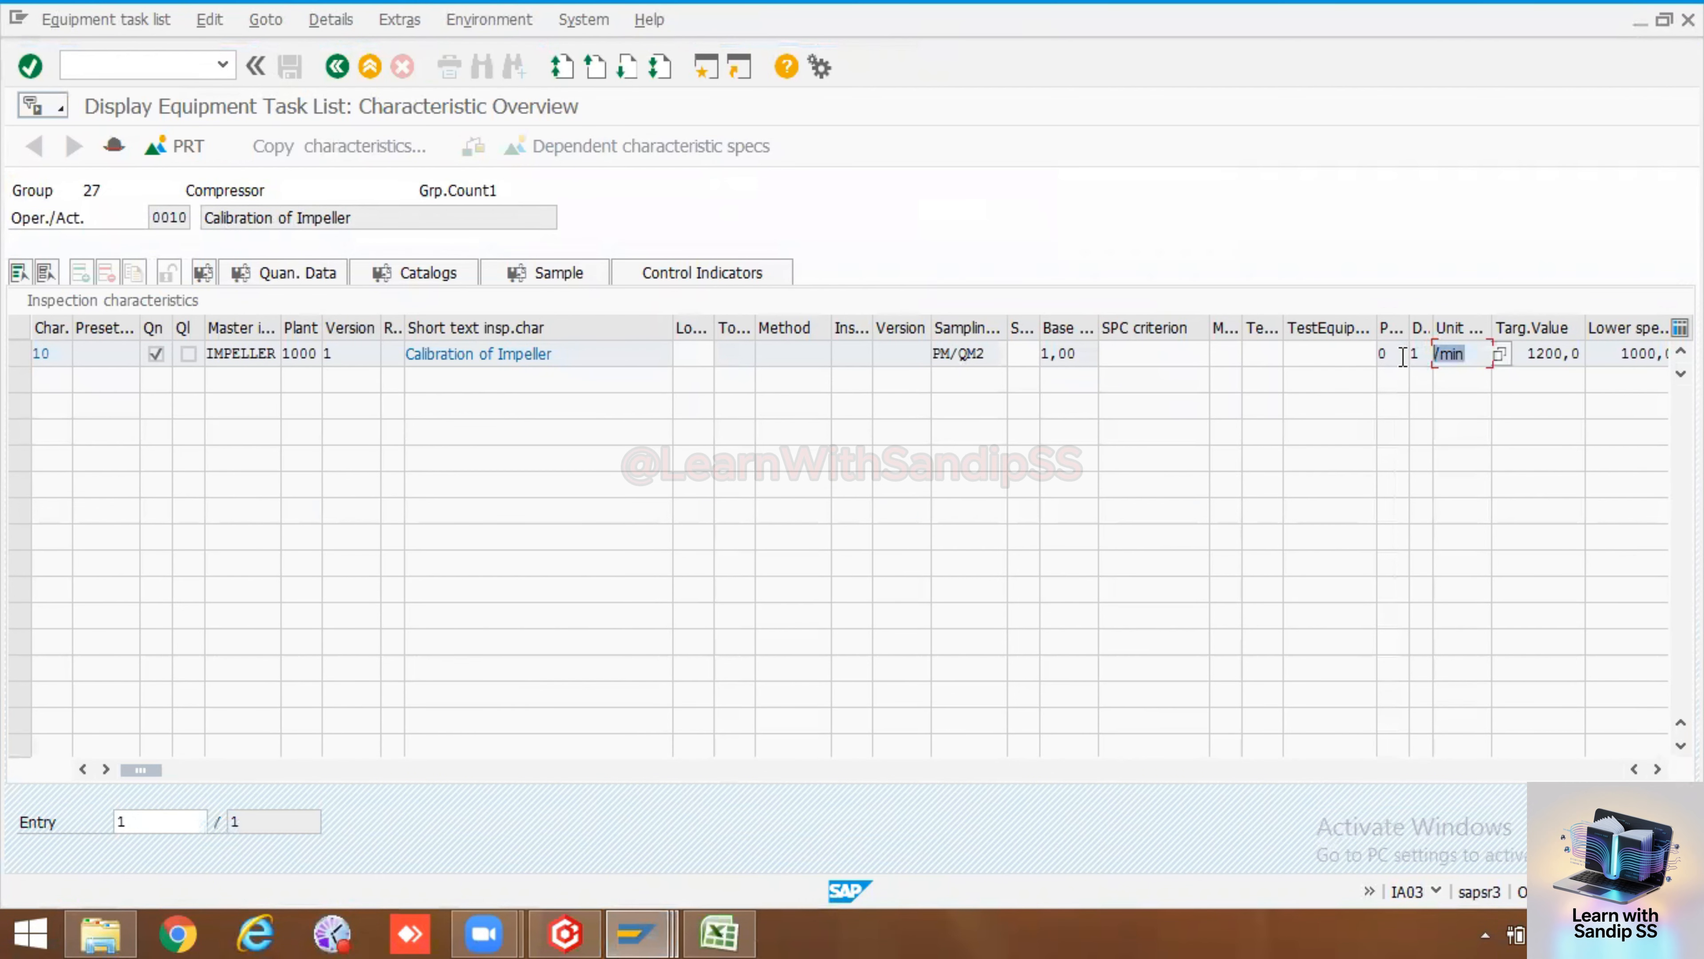
left_click_drag(1526, 357, 1667, 356)
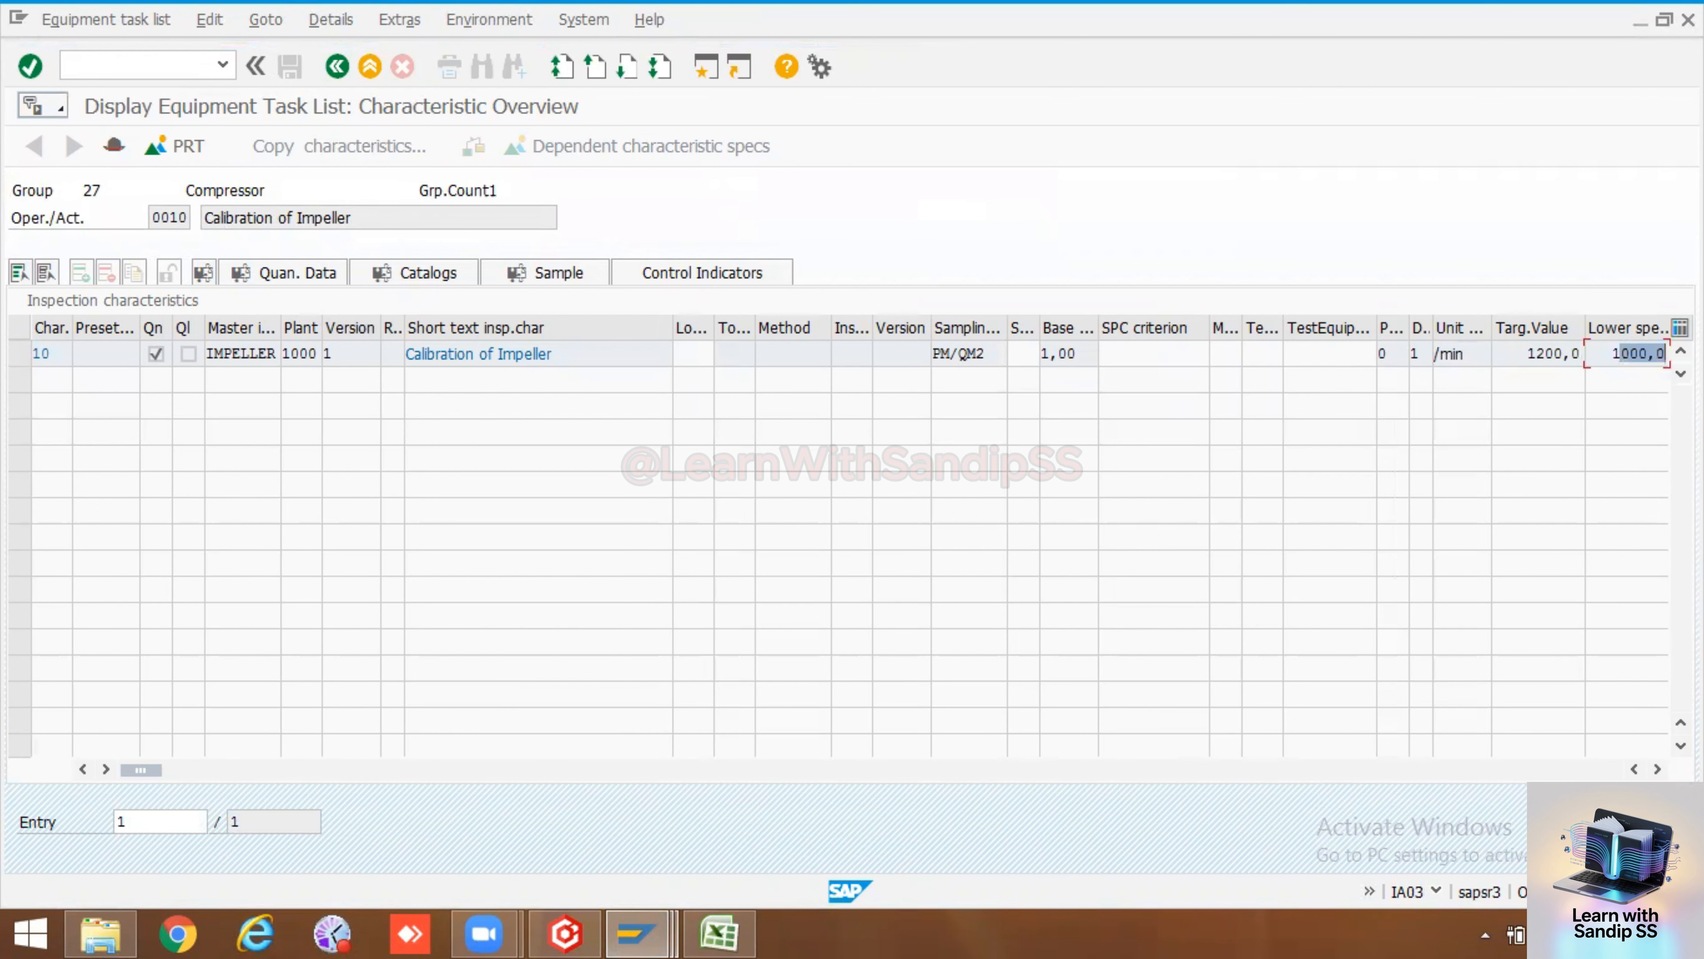
left_click(1658, 769)
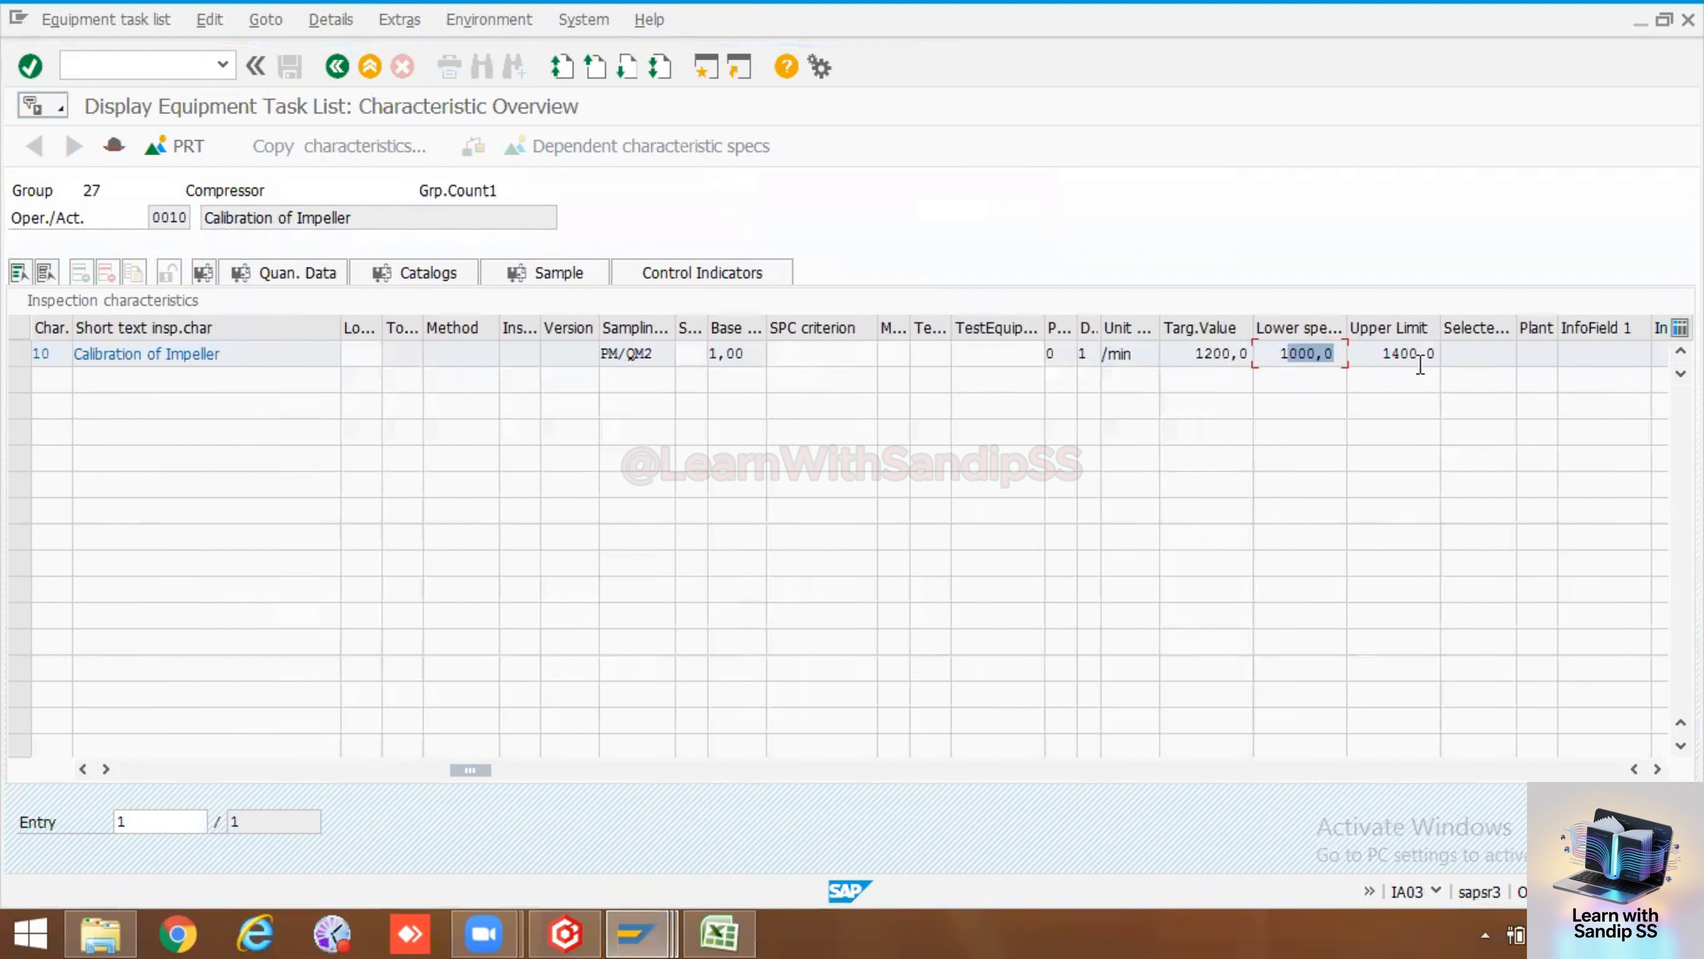
left_click(336, 67)
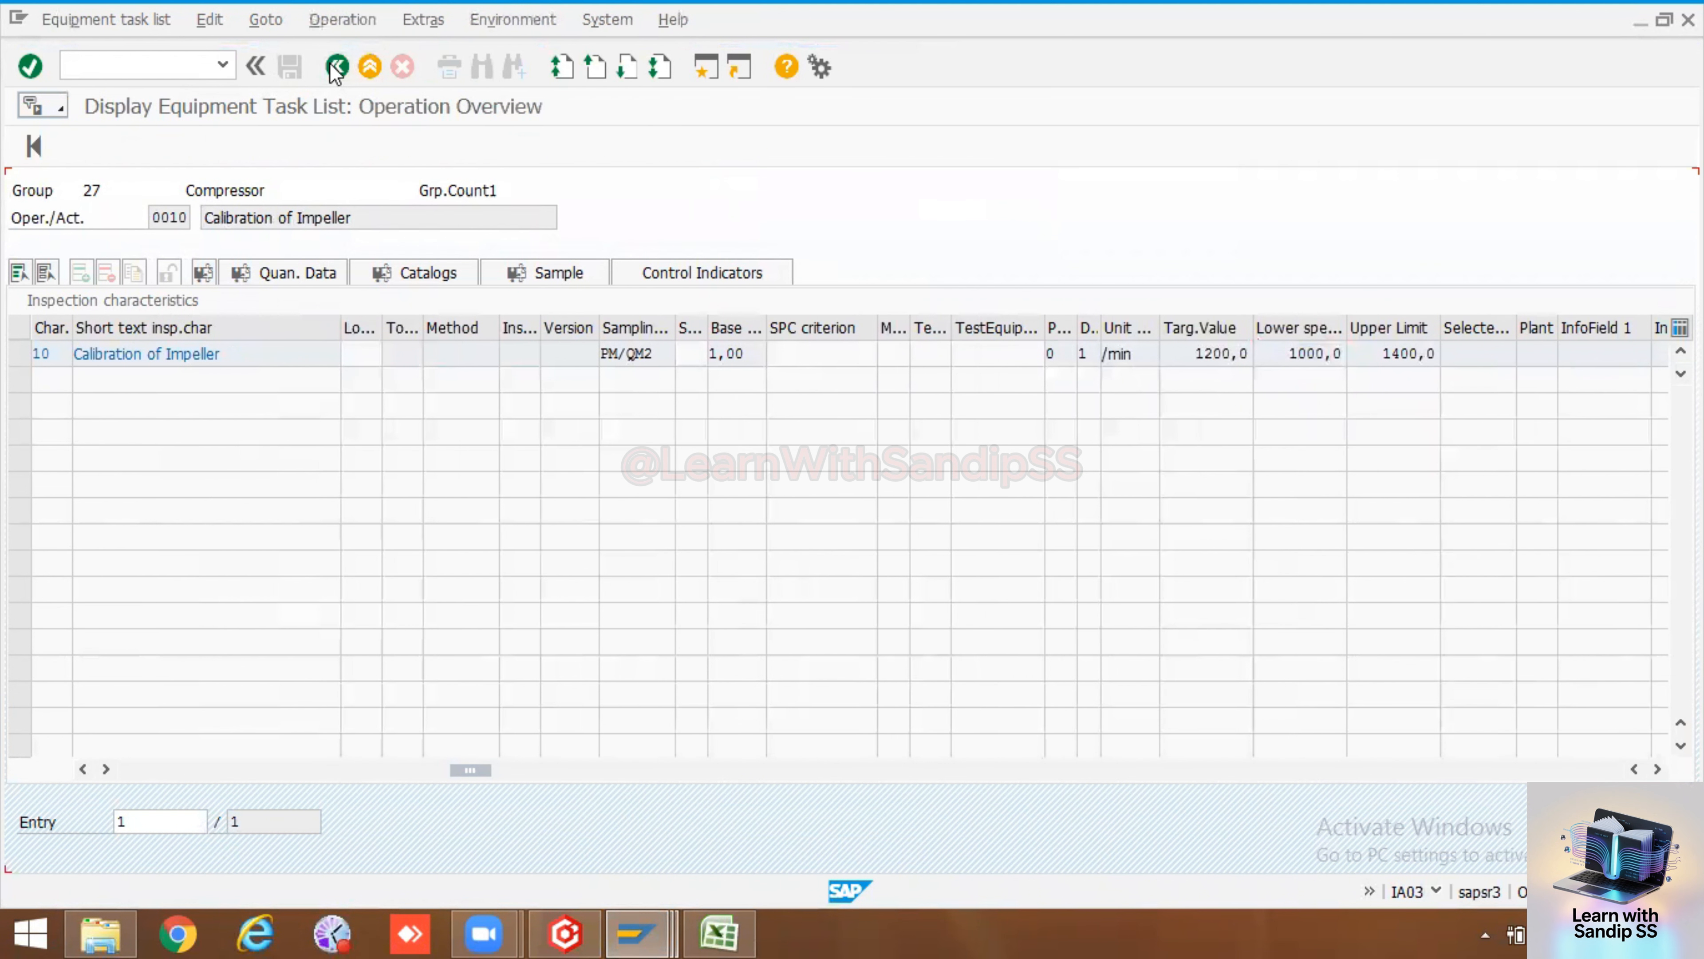
left_click(336, 67)
left_click(336, 67)
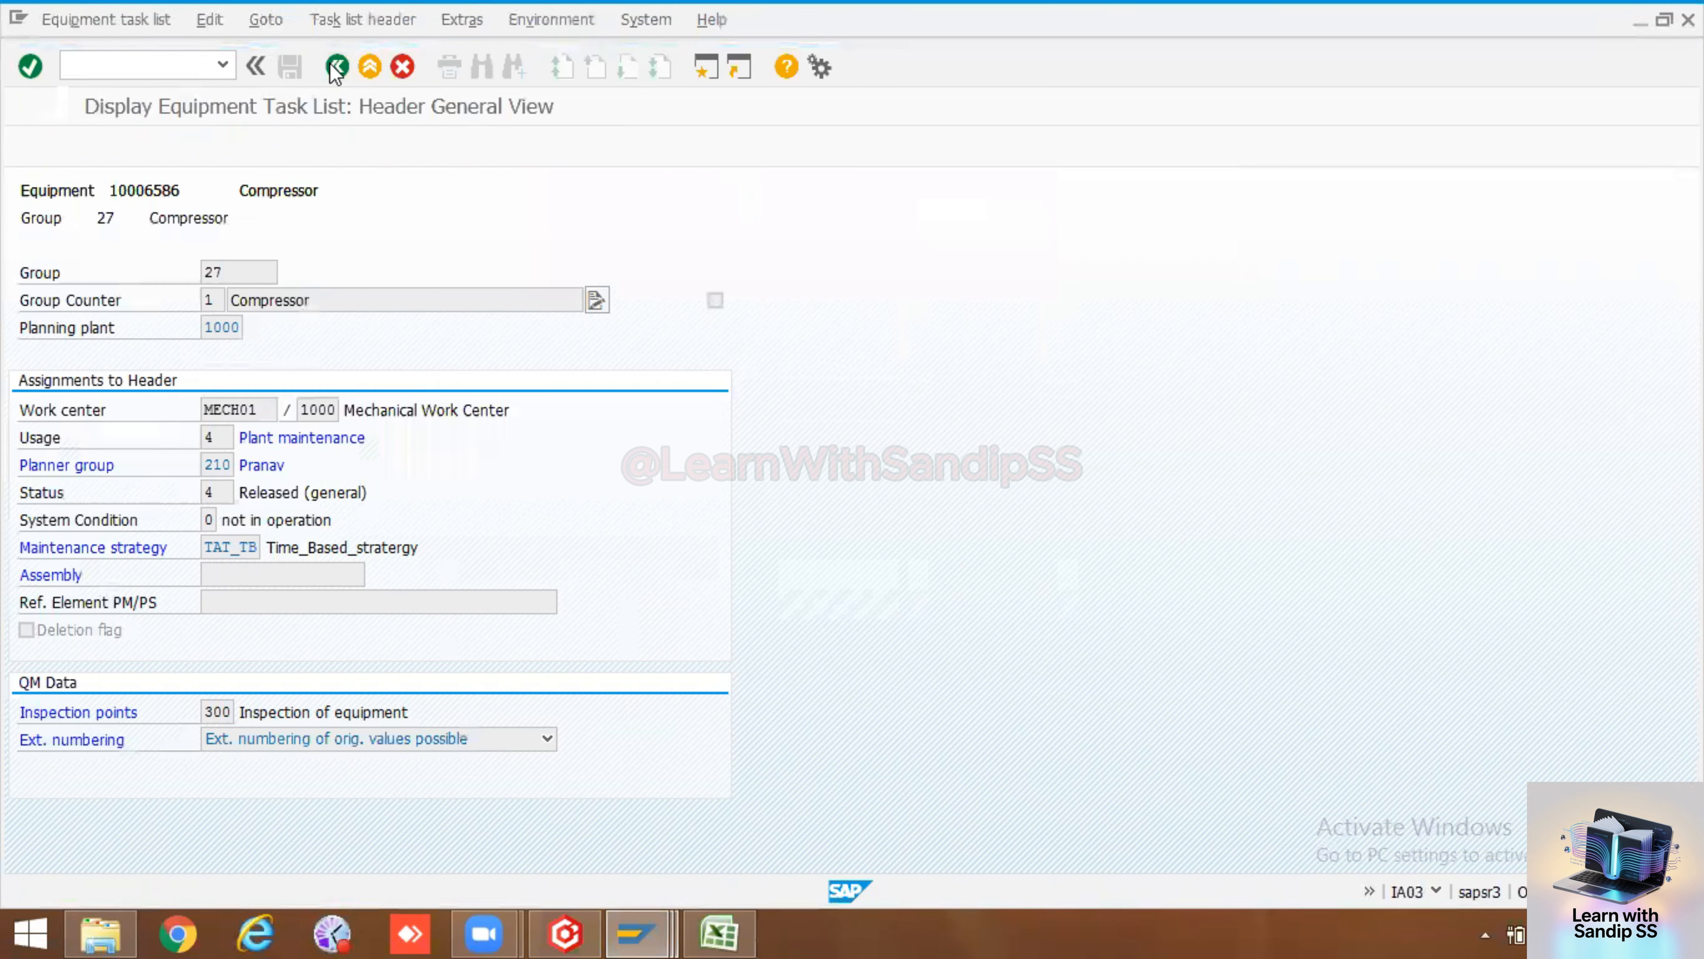
left_click(336, 67)
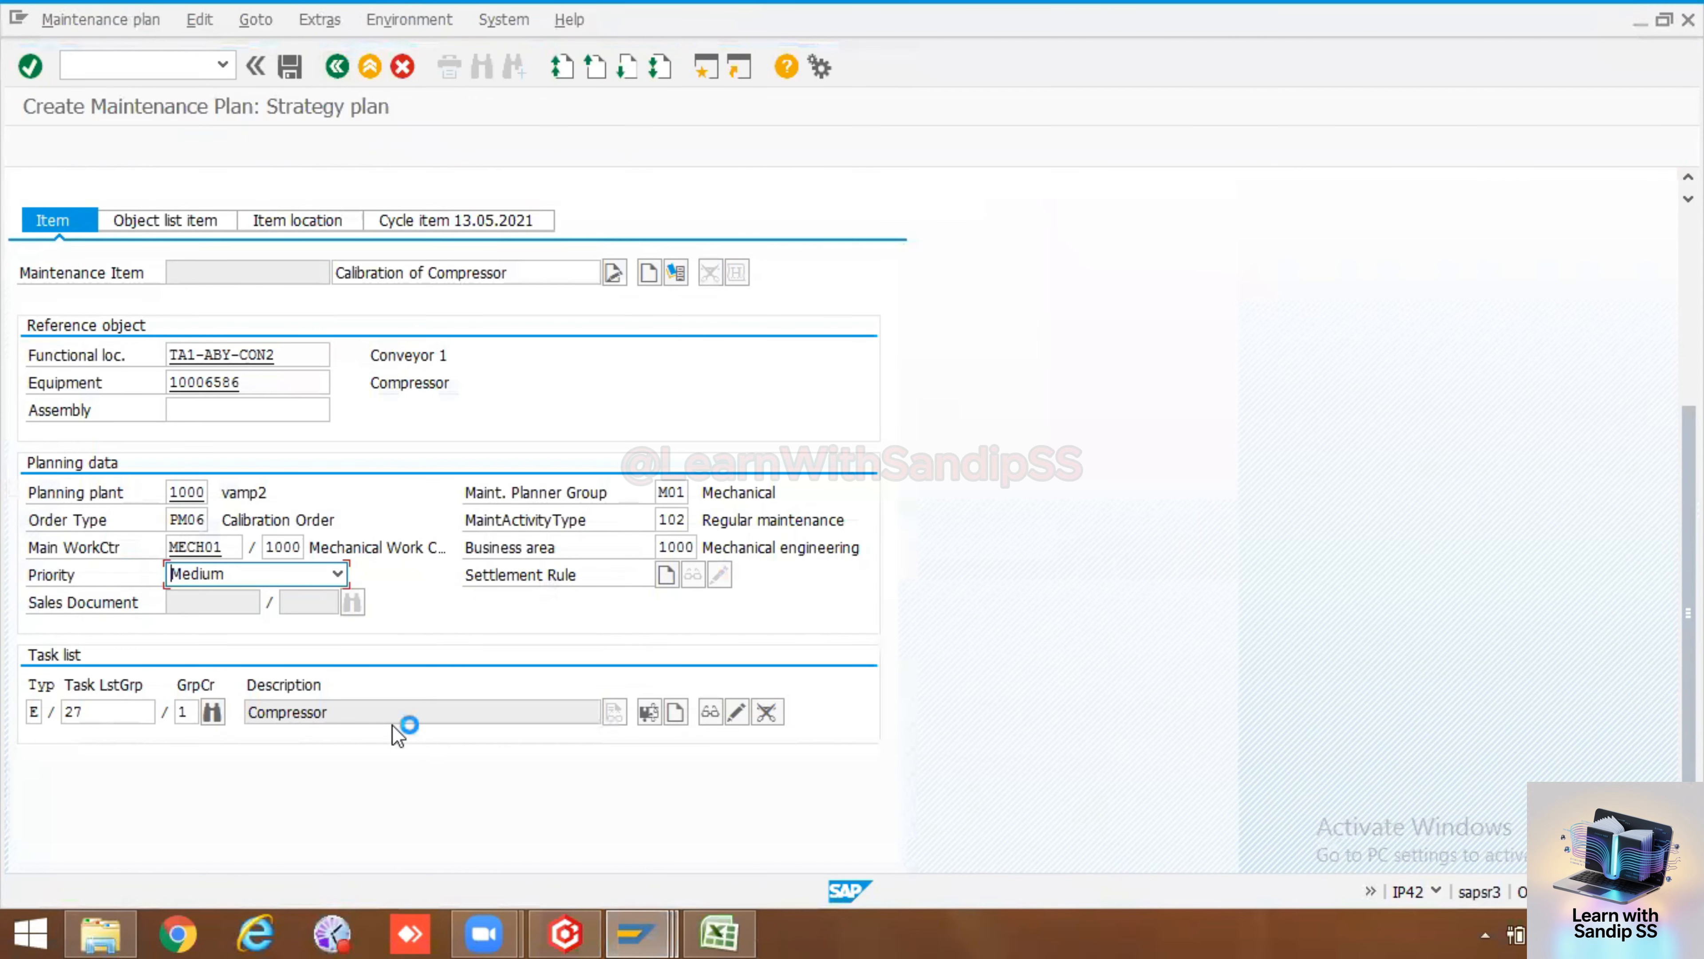
Set the maintenance plan's scheduling period to 365 days in its scheduling parameters
scroll(483, 500, "up", 5)
scroll(483, 509, "up", 2)
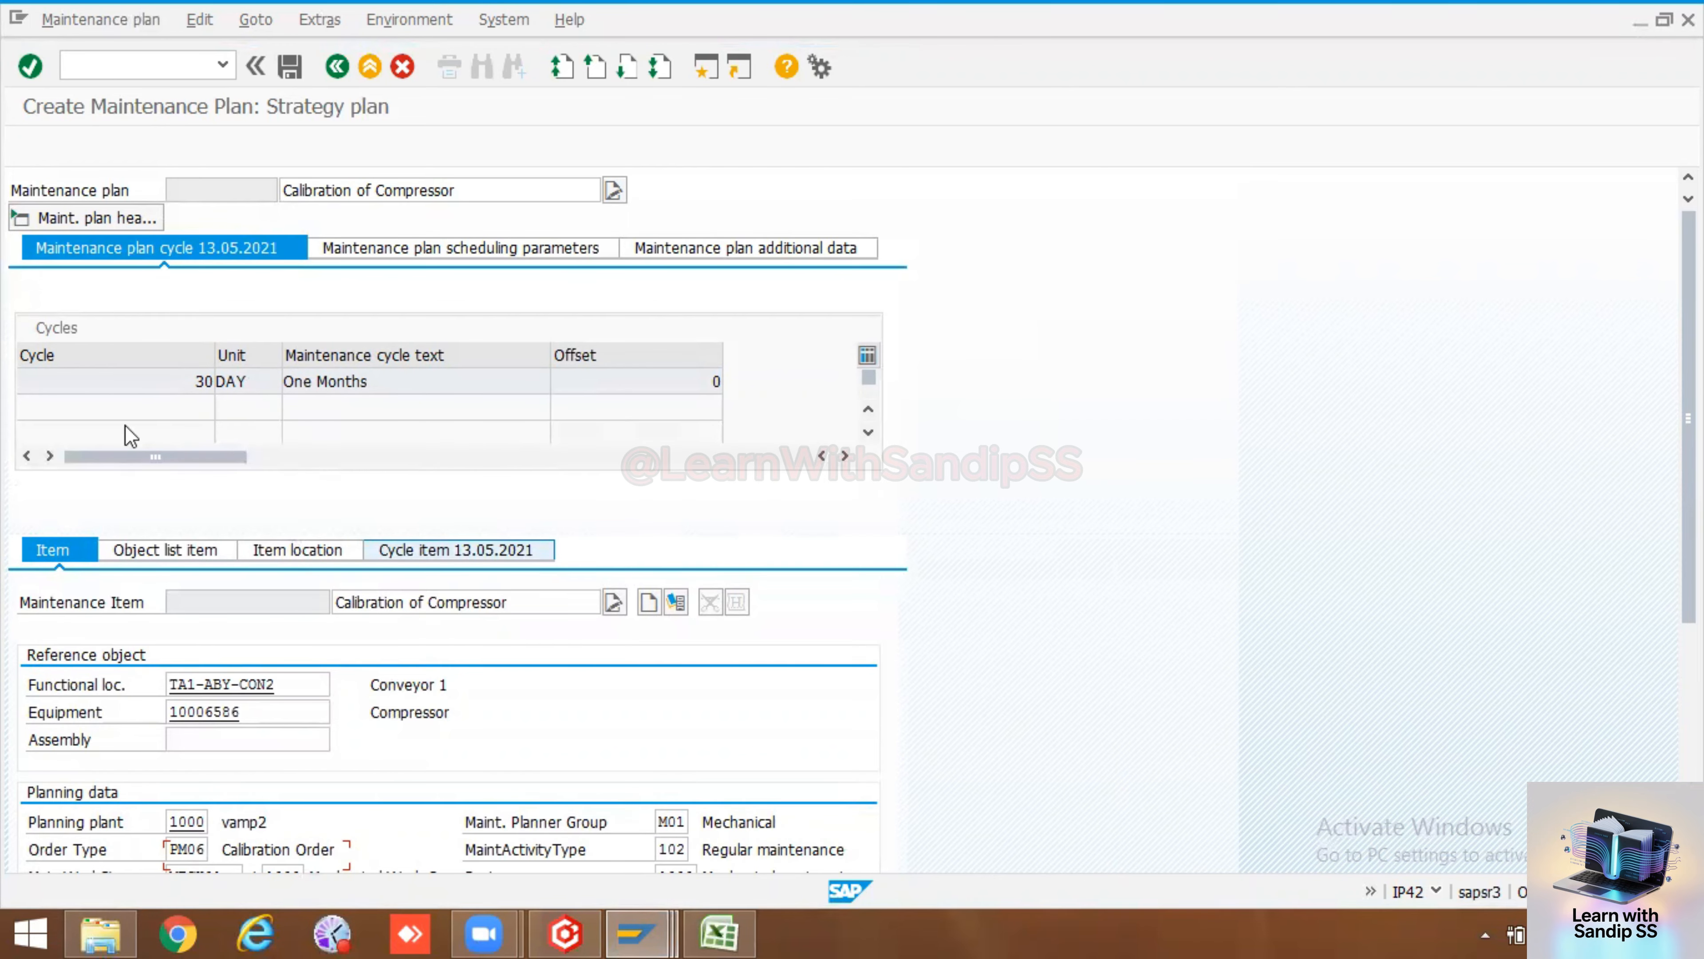
left_click(394, 250)
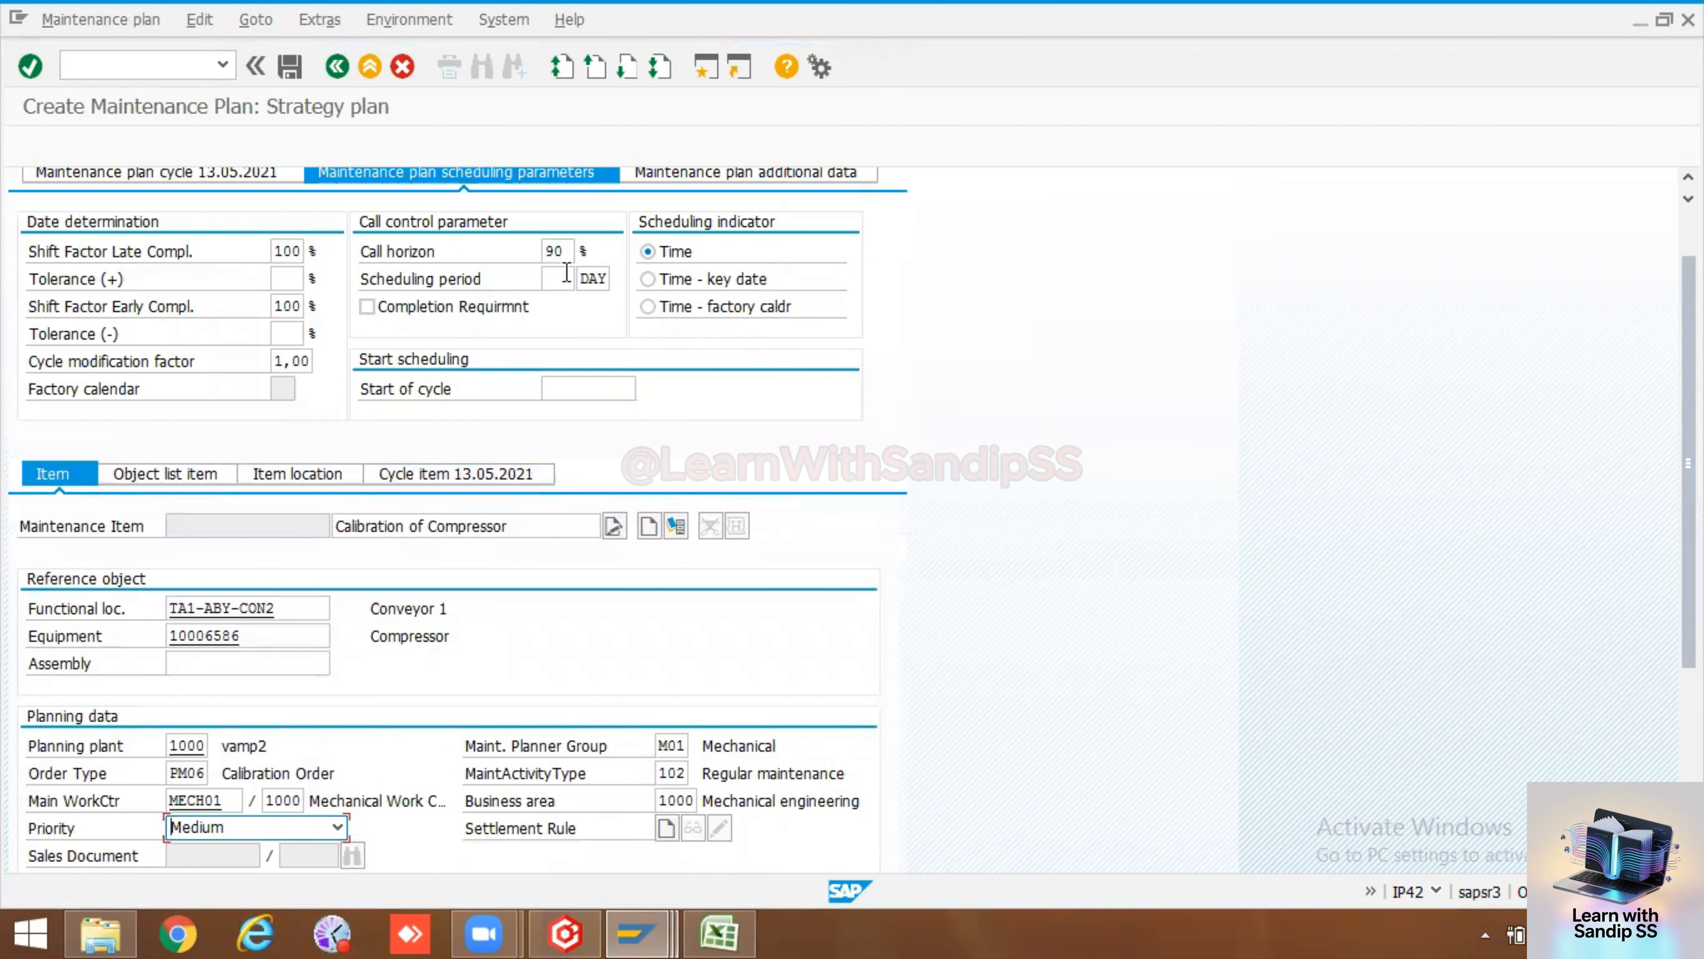
left_click(554, 285)
type("365")
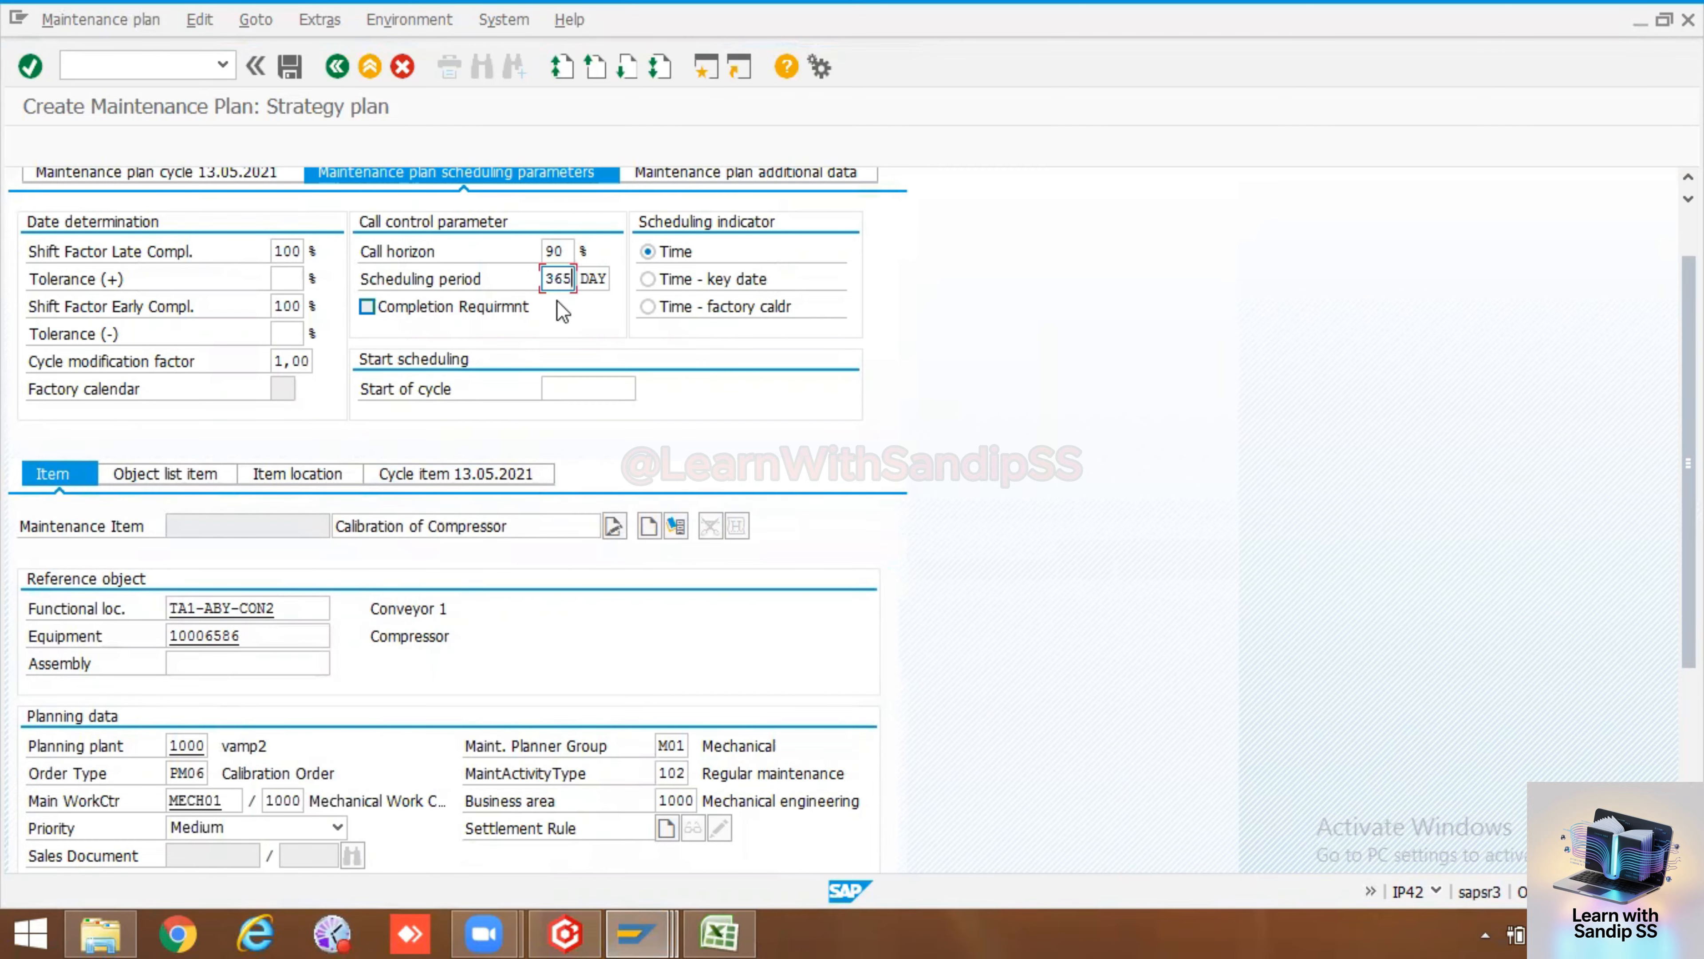
Pick 13.05.2021 as the start of cycle from the date picker
left_click(569, 387)
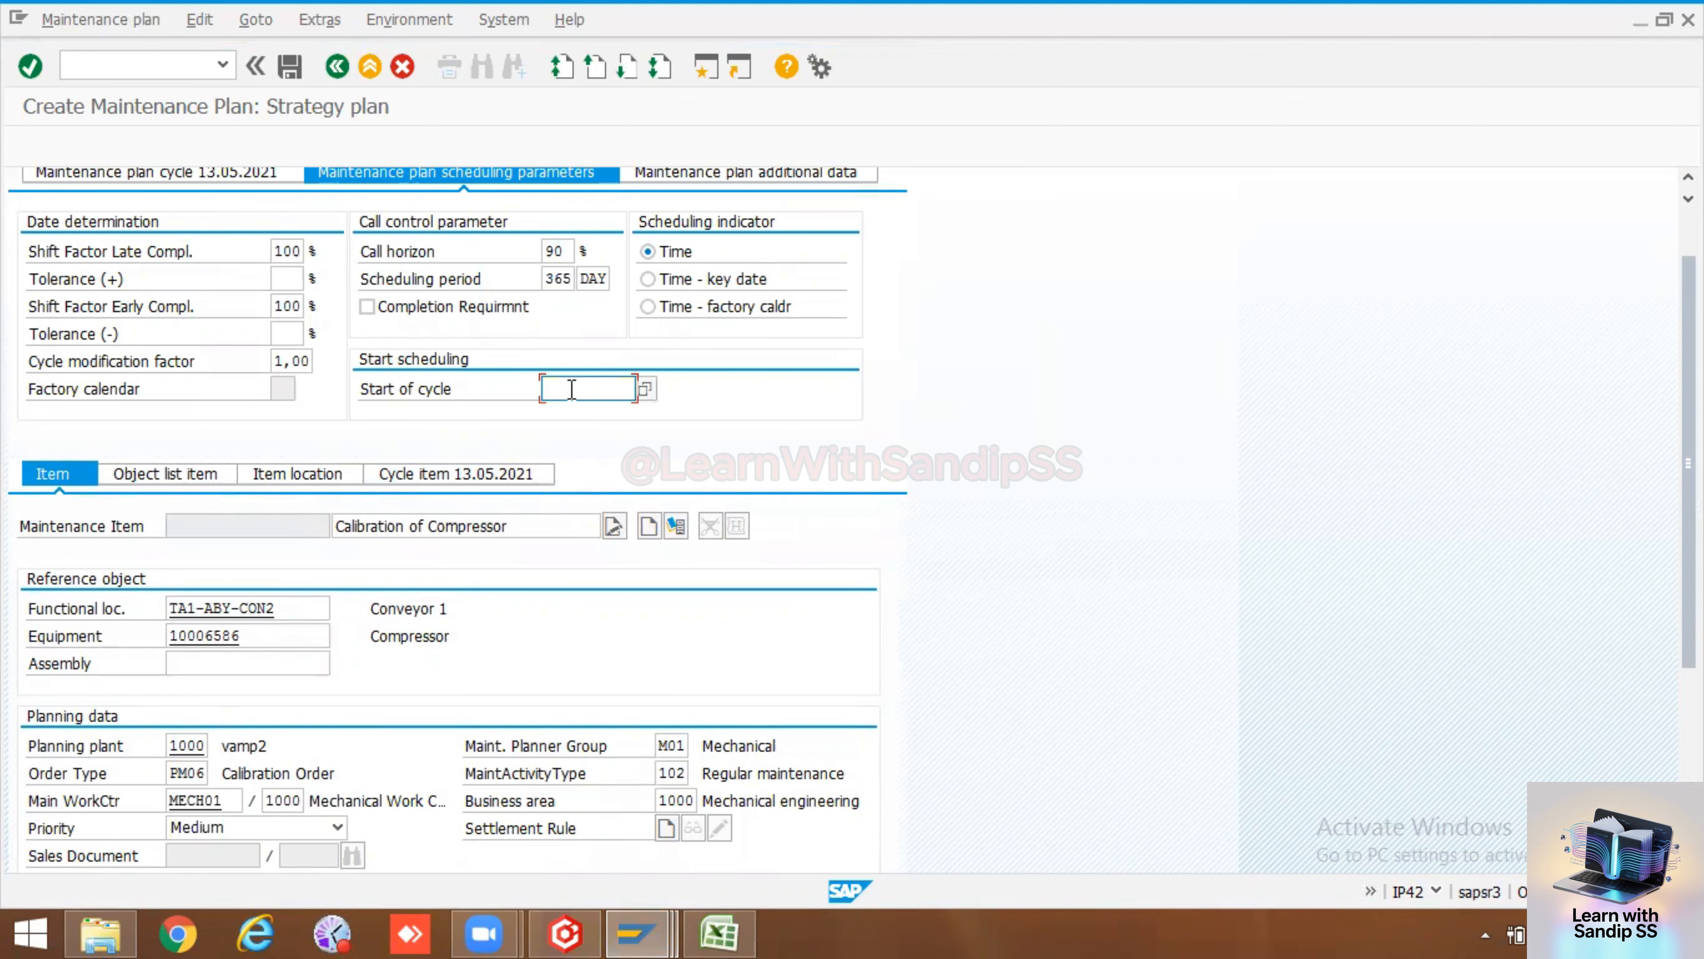
left_click(646, 389)
double_click(378, 510)
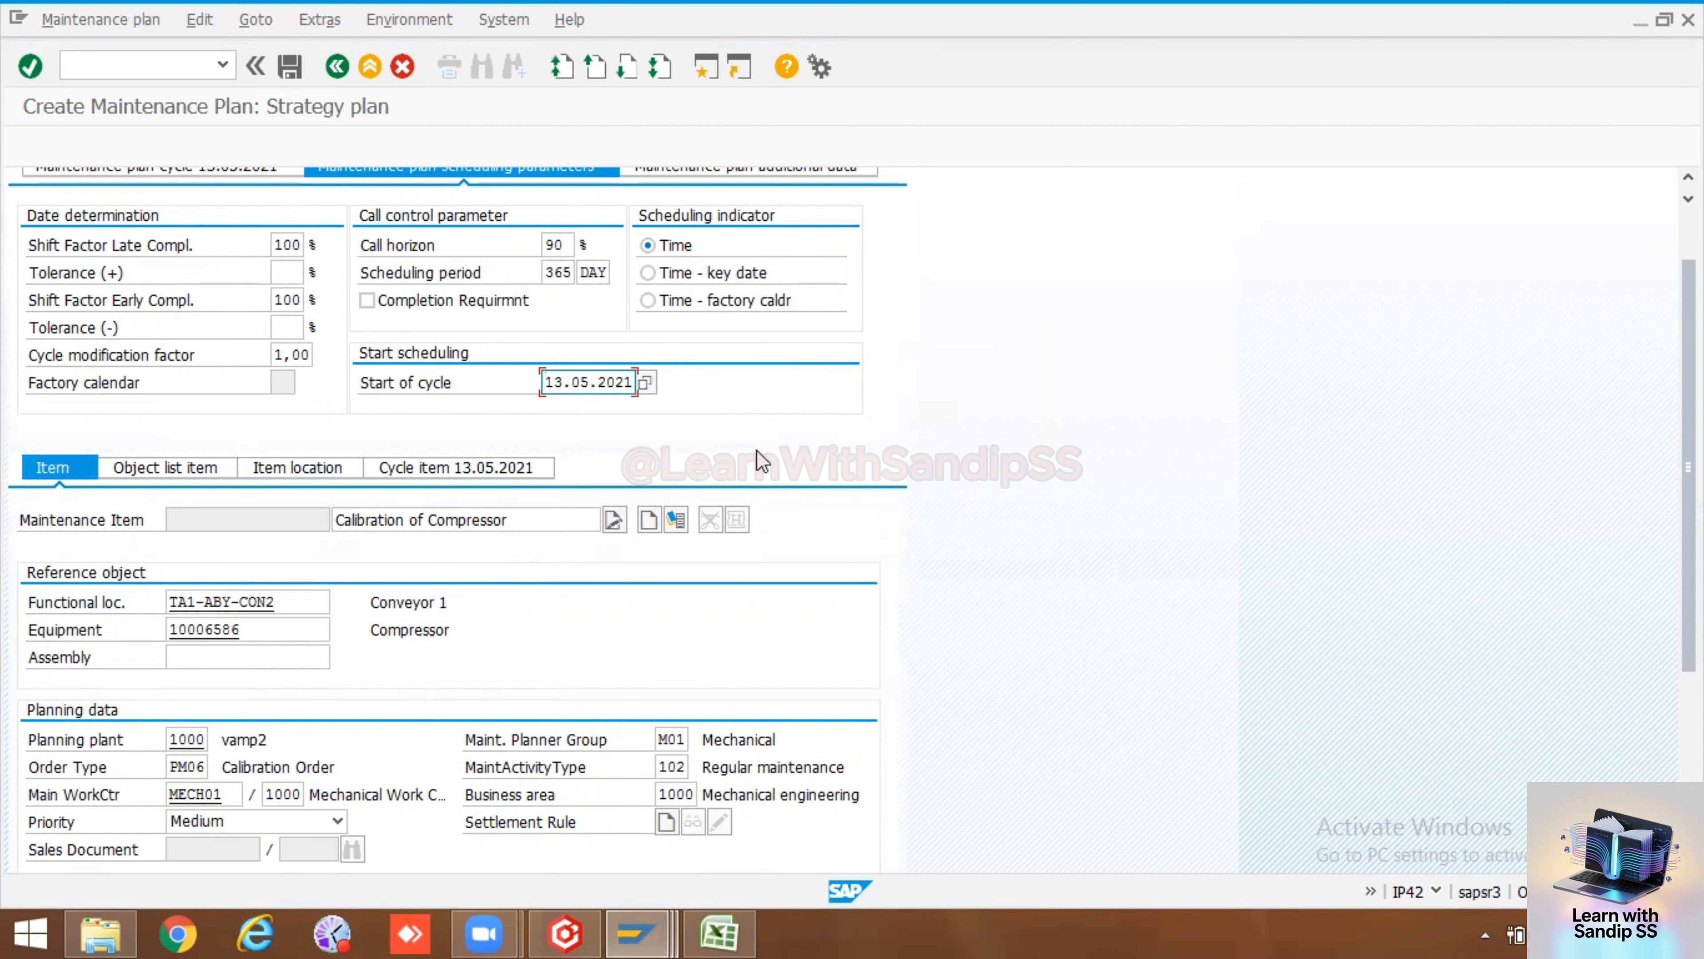
scroll(755, 457, "up", 3)
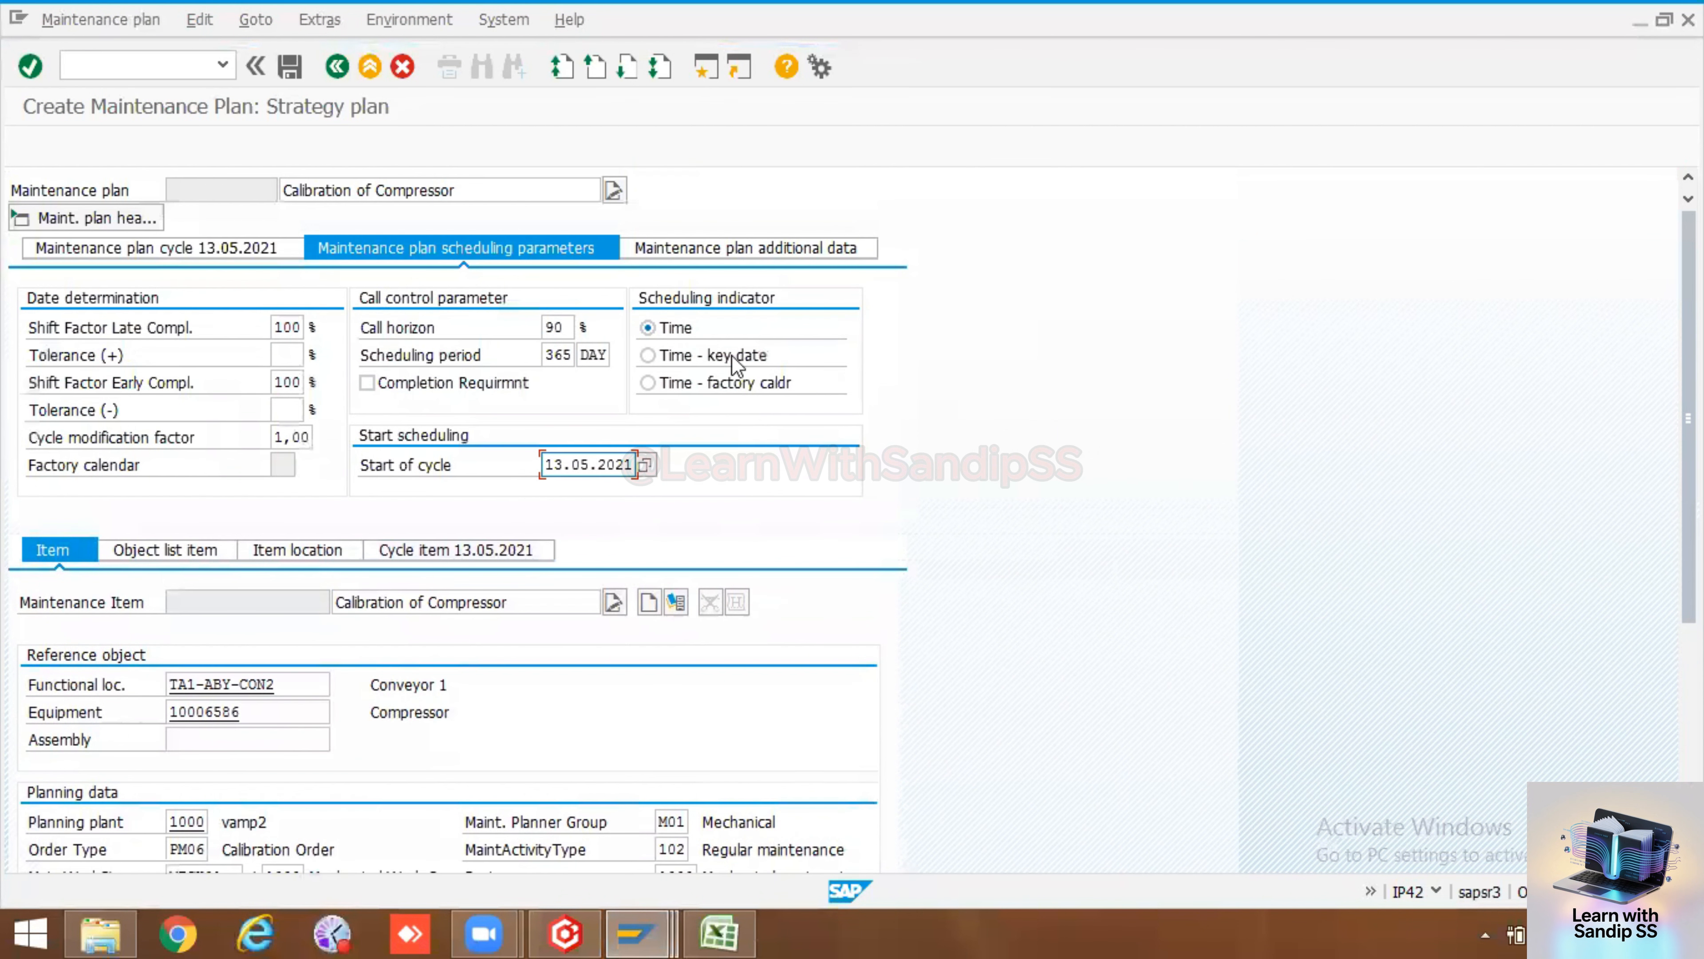
In the plan's additional data, set the sort field to 1000 and the authorization group to 3000 (MAINTENANCE)
left_click(728, 243)
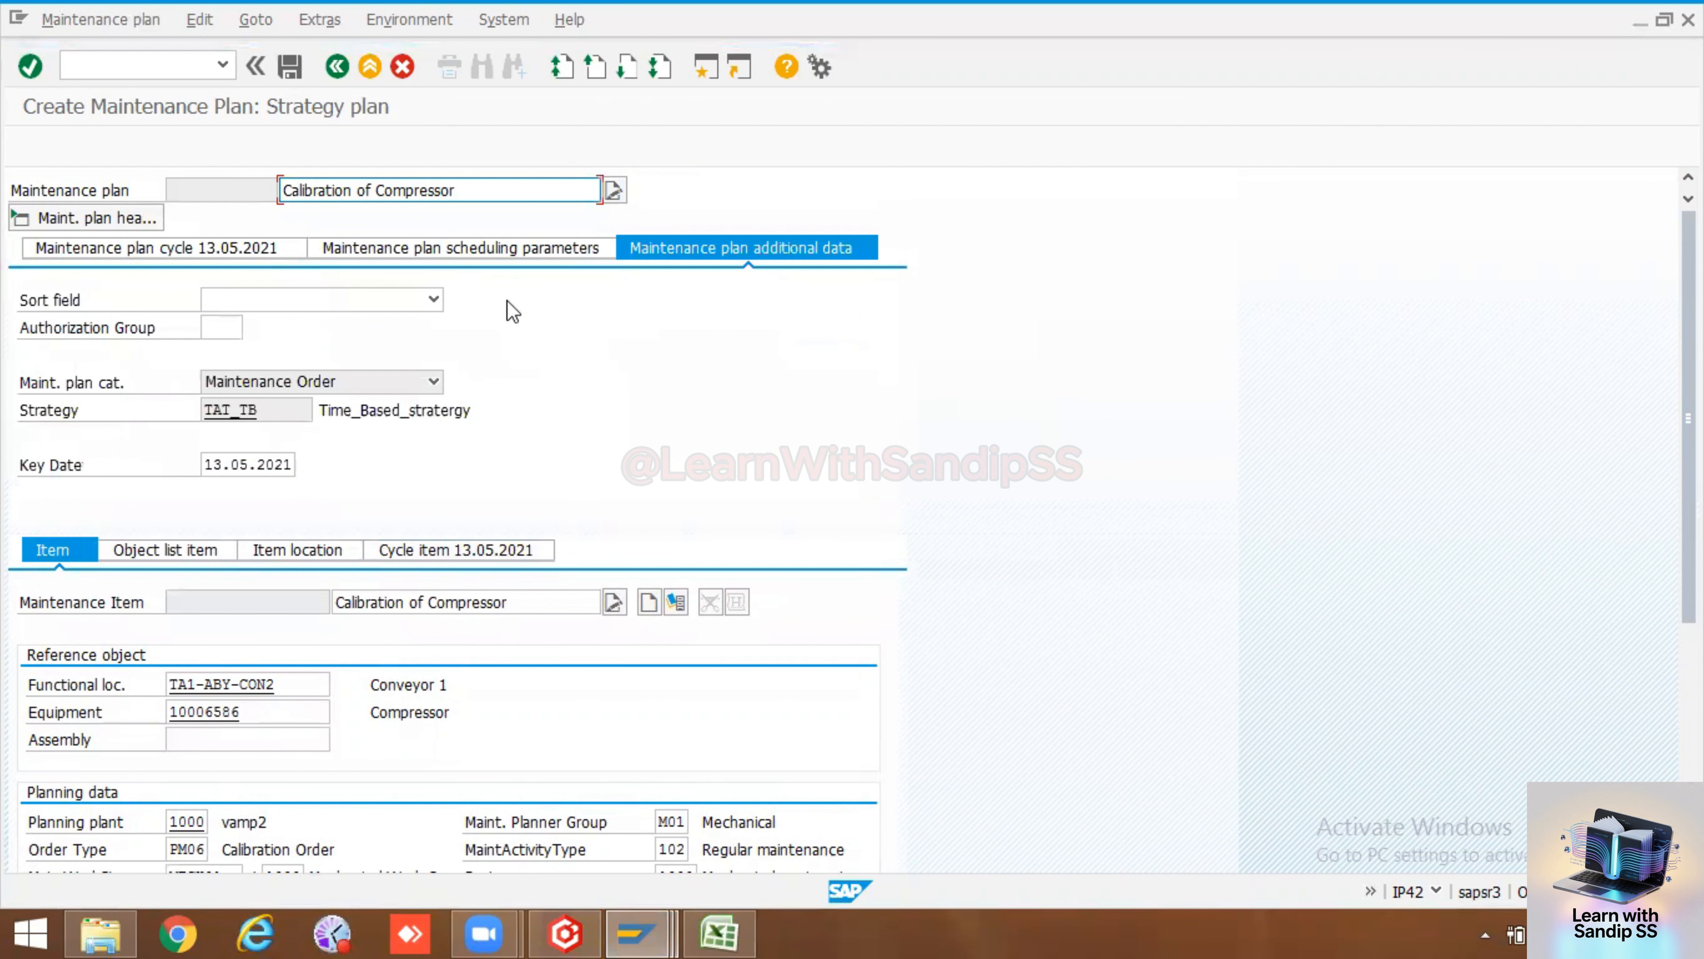
left_click(340, 305)
left_click(359, 321)
left_click(243, 327)
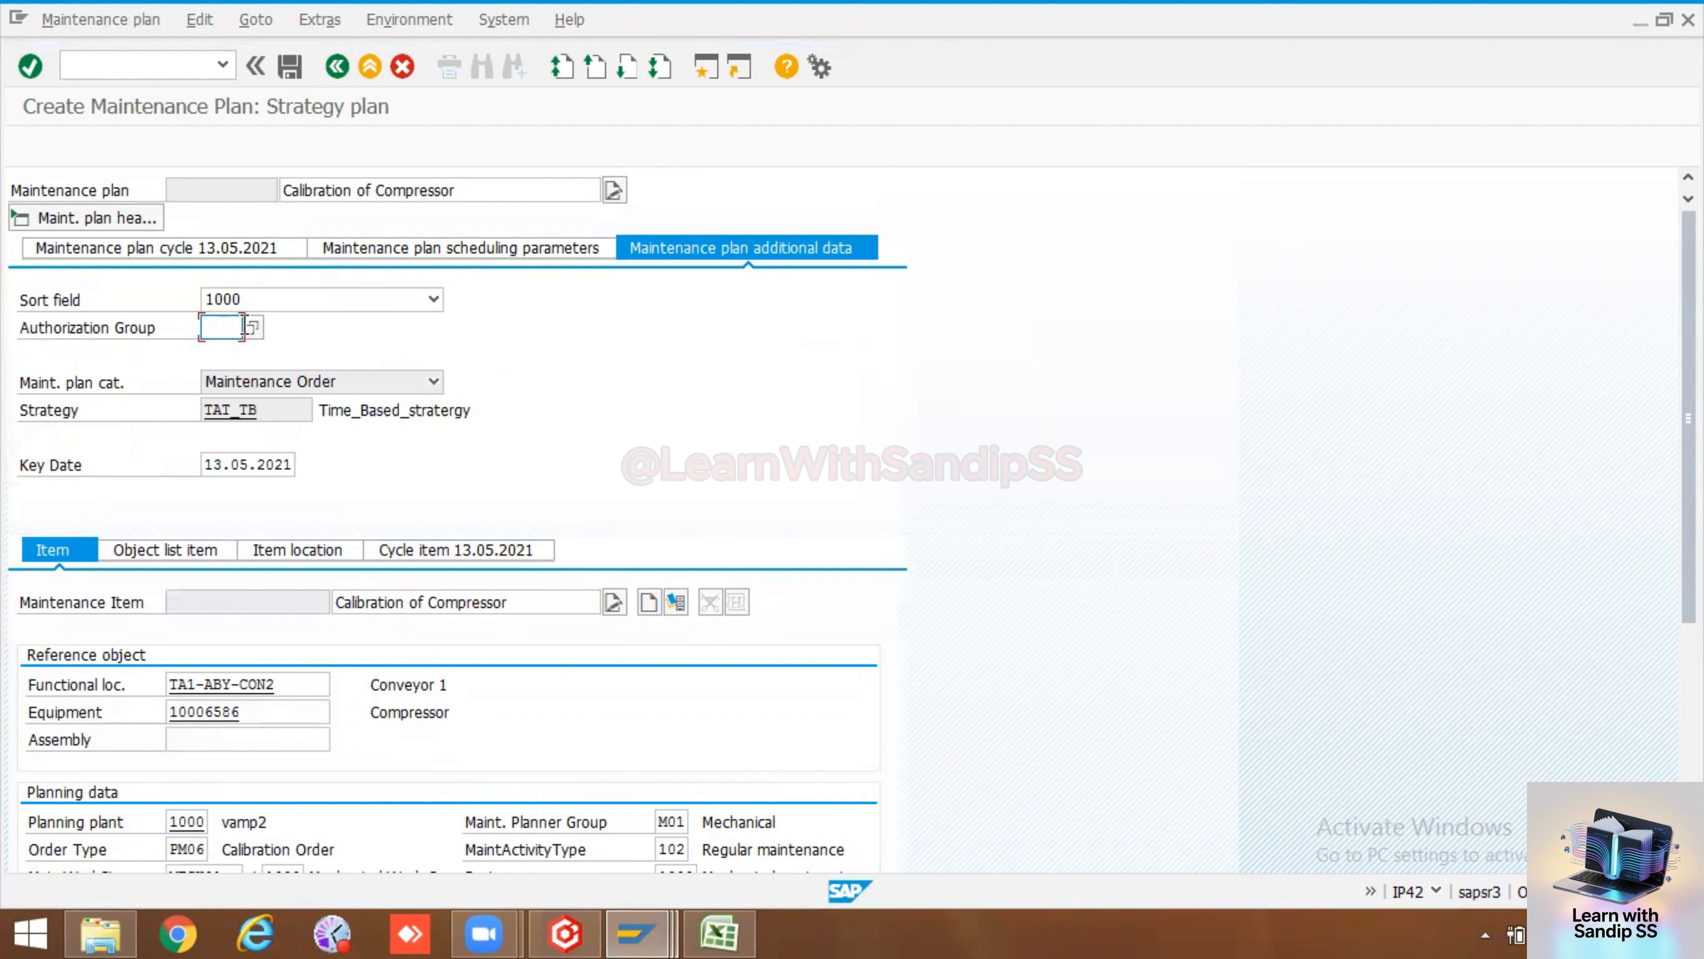
left_click(252, 327)
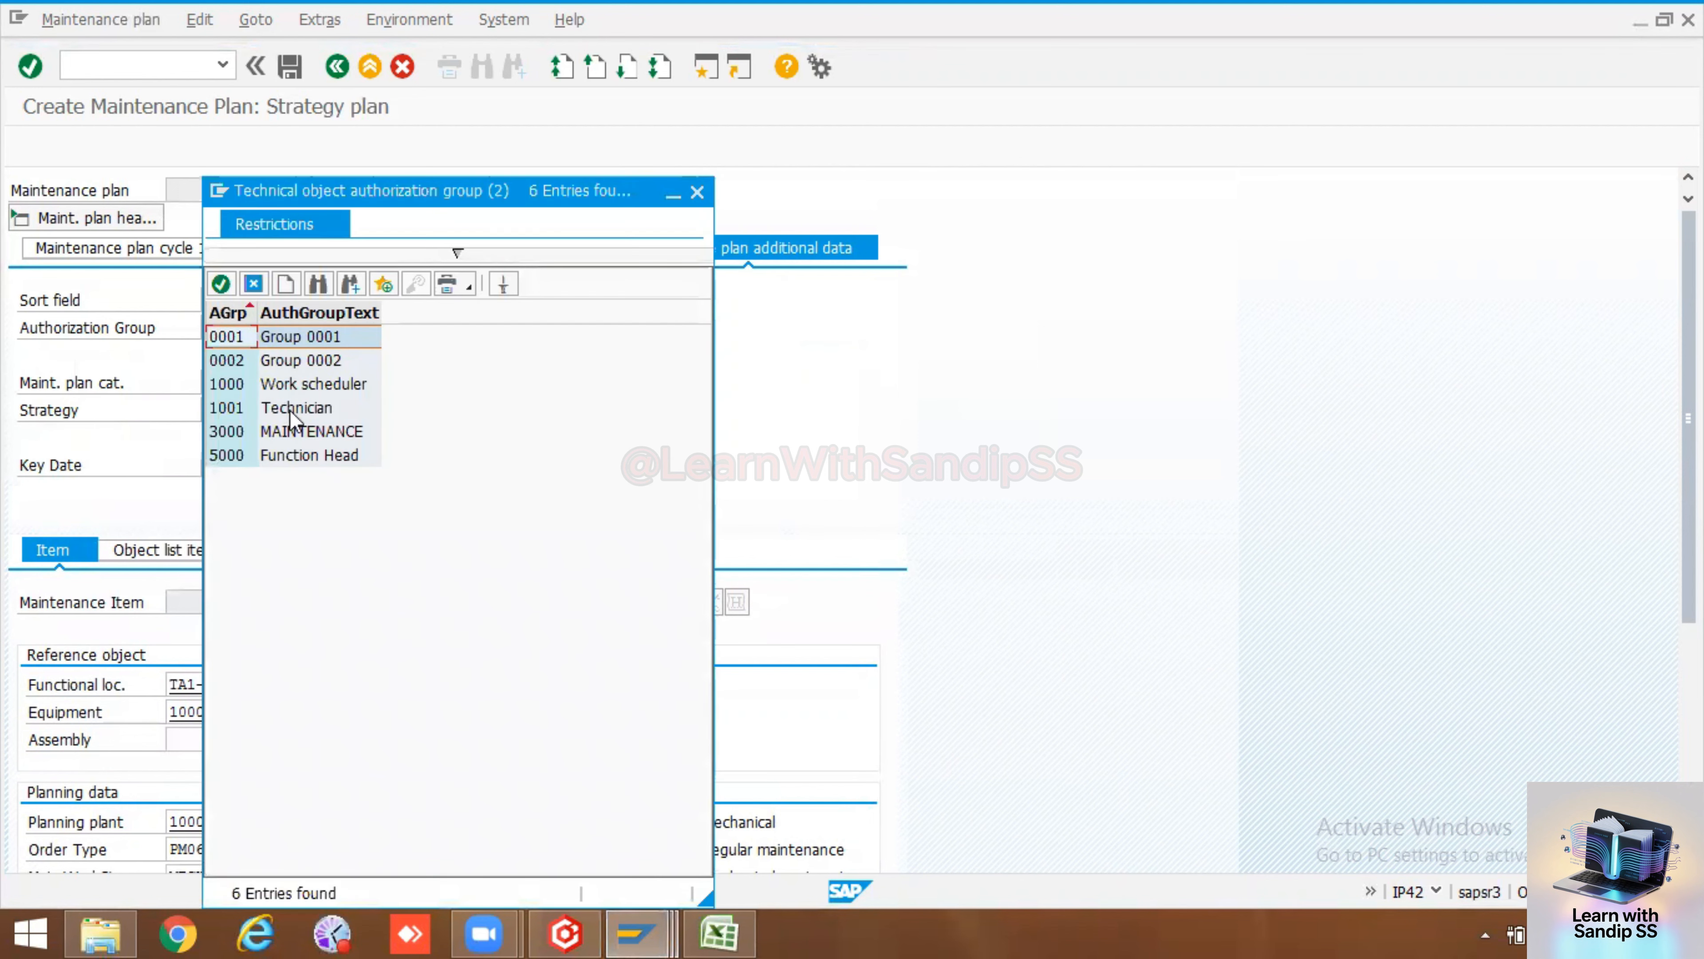
double_click(237, 428)
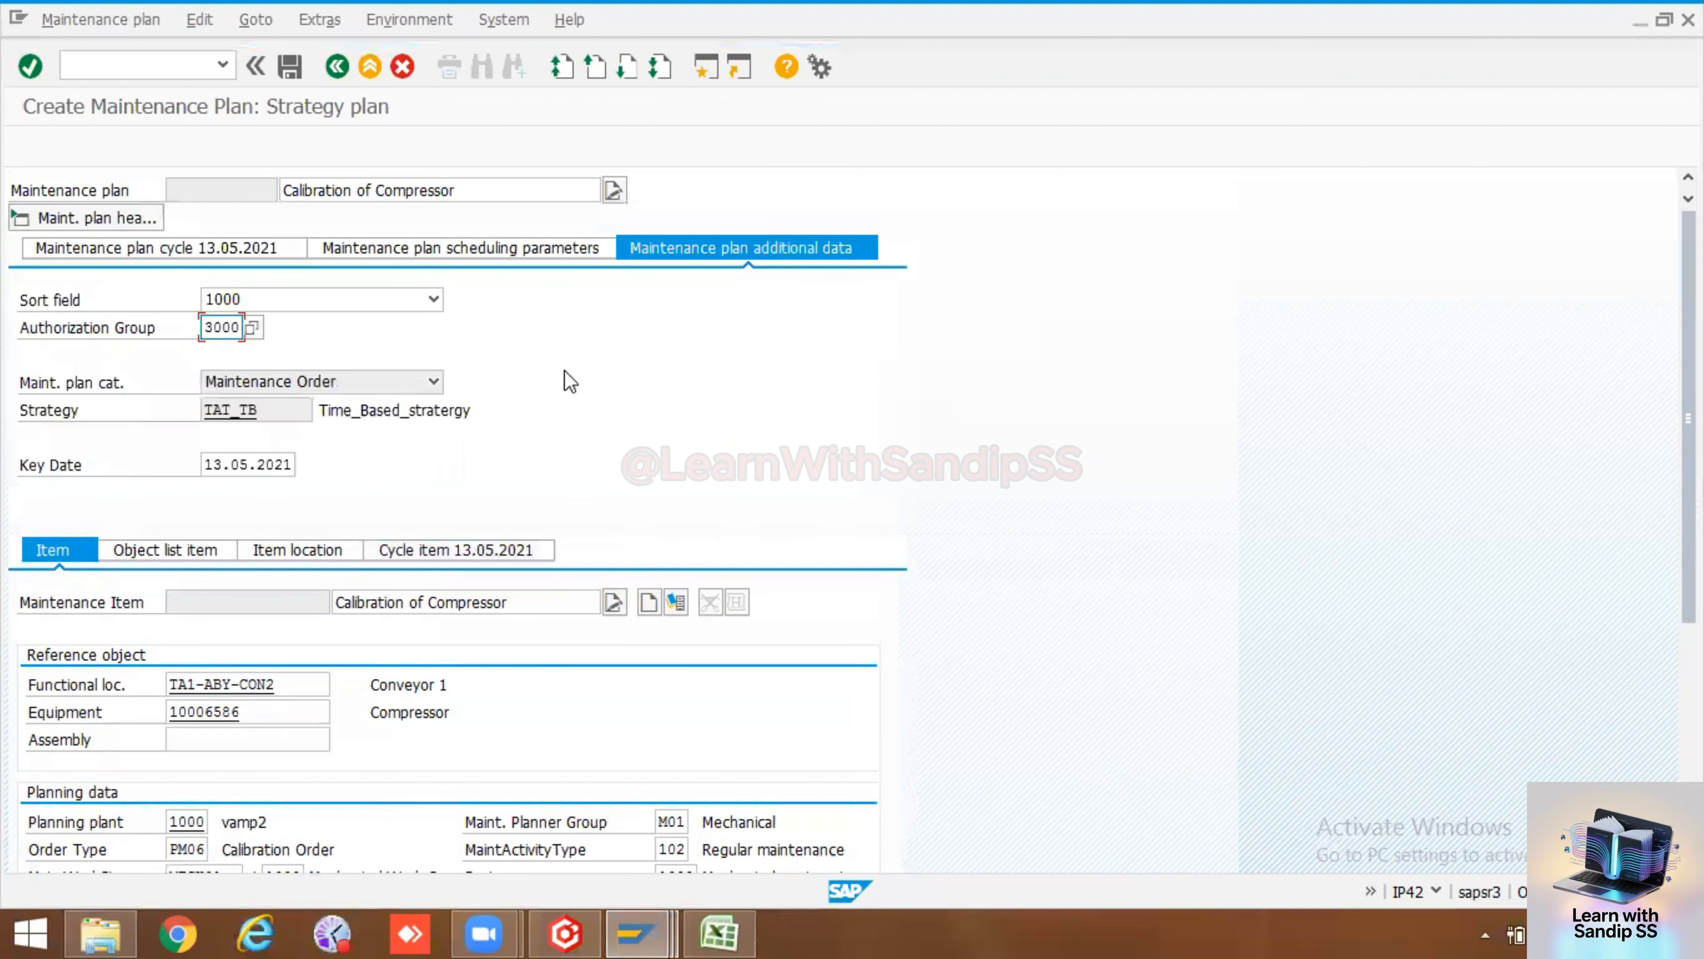
key("Return")
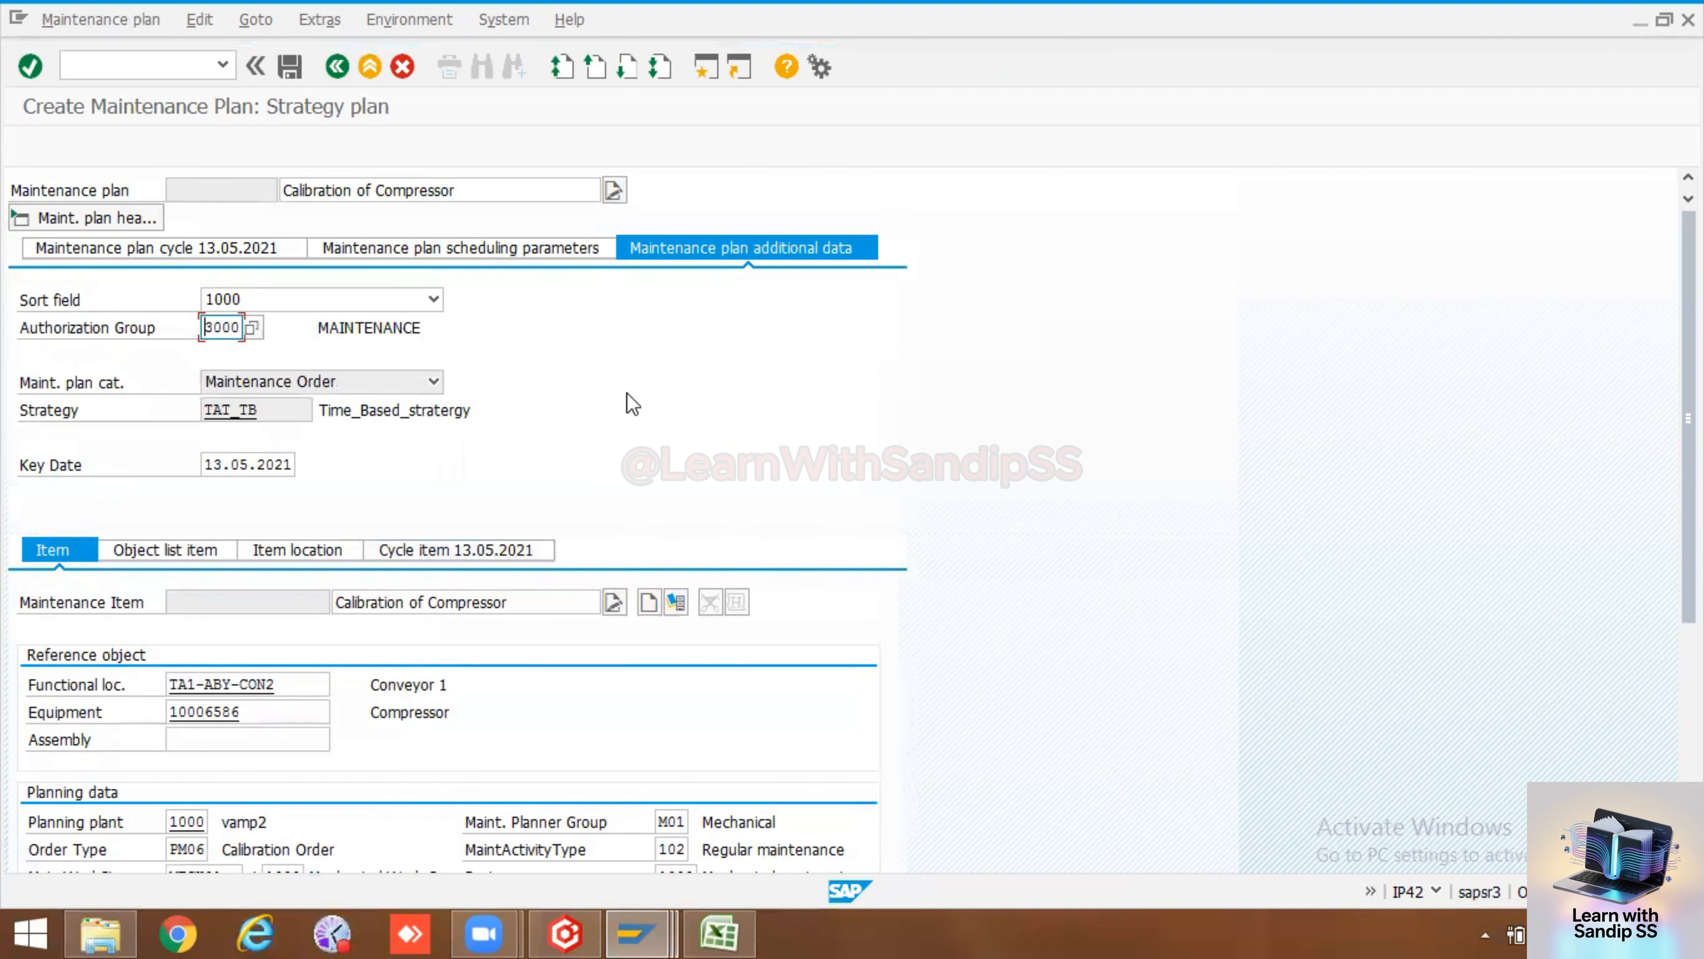
Save the new maintenance plan
scroll(624, 417, "down", 5)
scroll(621, 455, "up", 5)
left_click(288, 70)
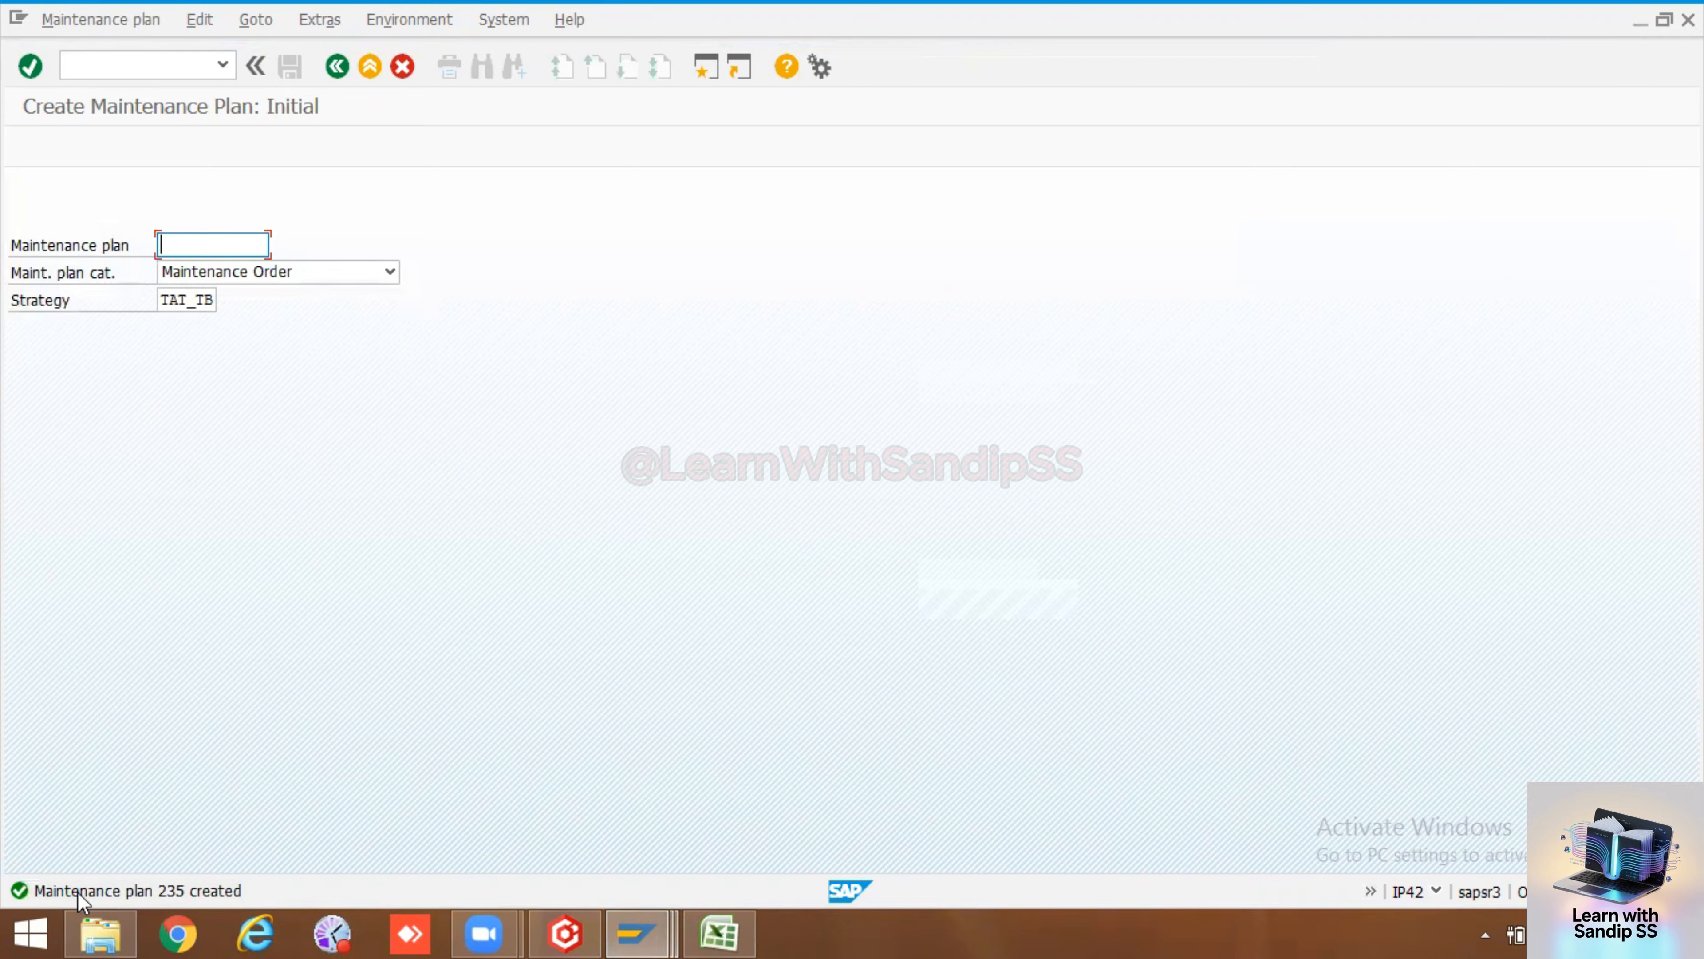
Copy the new maintenance plan number 235 from the status message and paste it beside Maint Plan IP42 in the spreadsheet
double_click(23, 893)
double_click(212, 180)
key("ctrl+c")
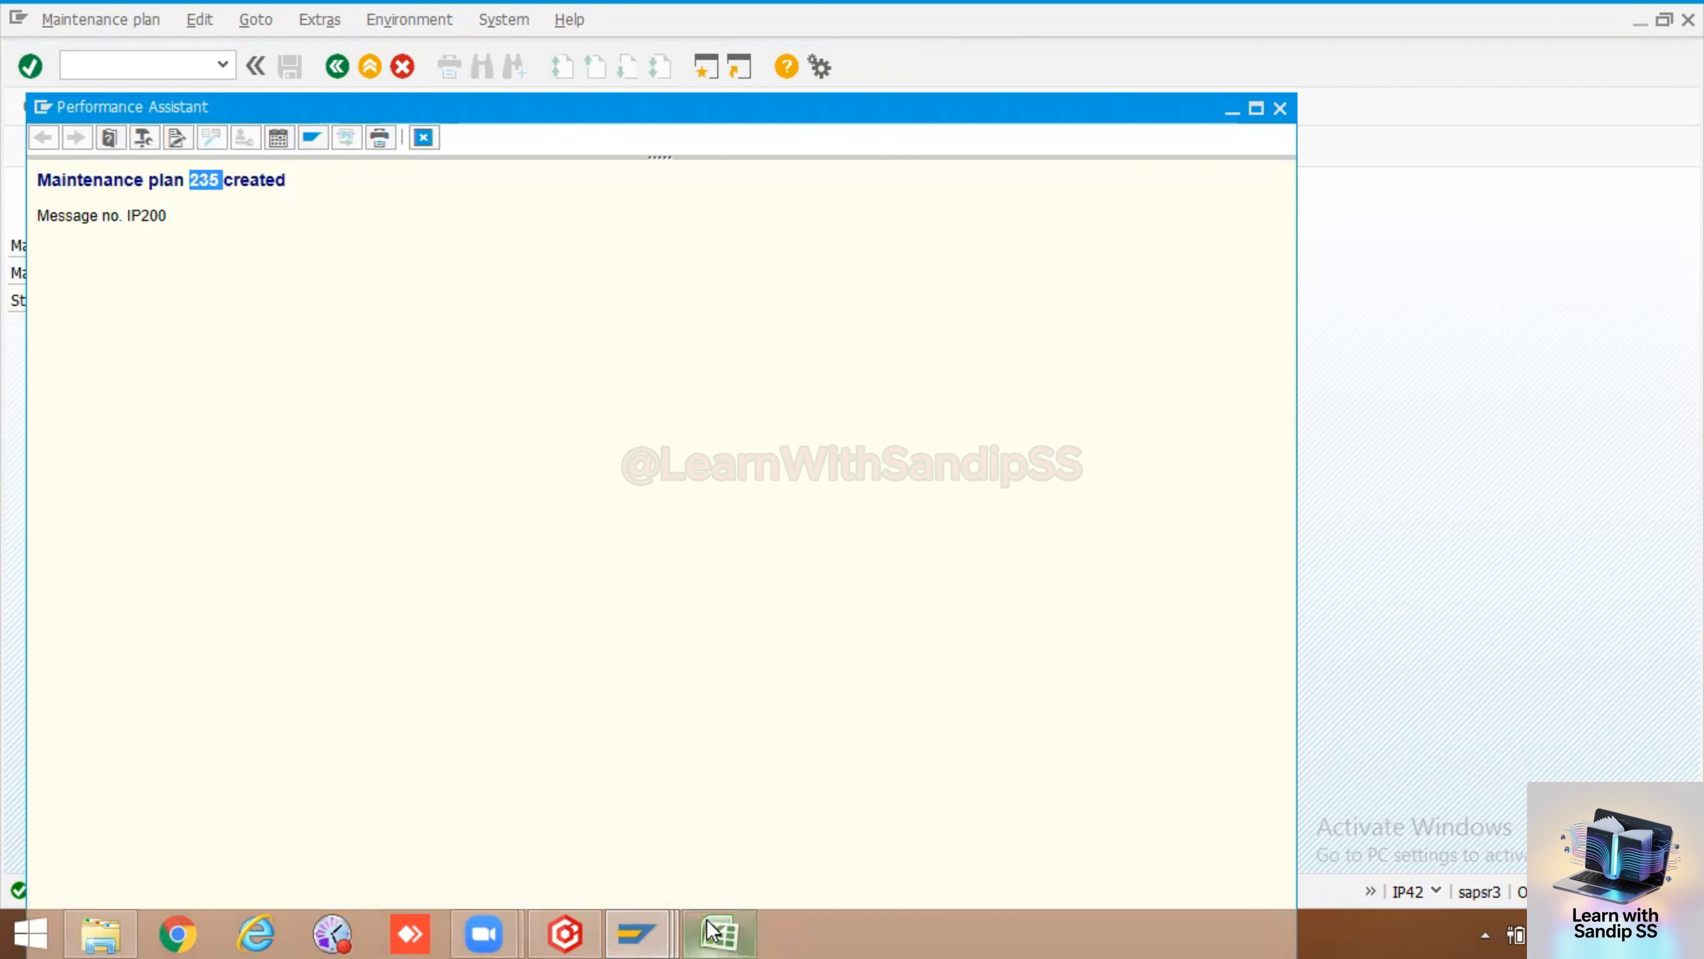
left_click(719, 932)
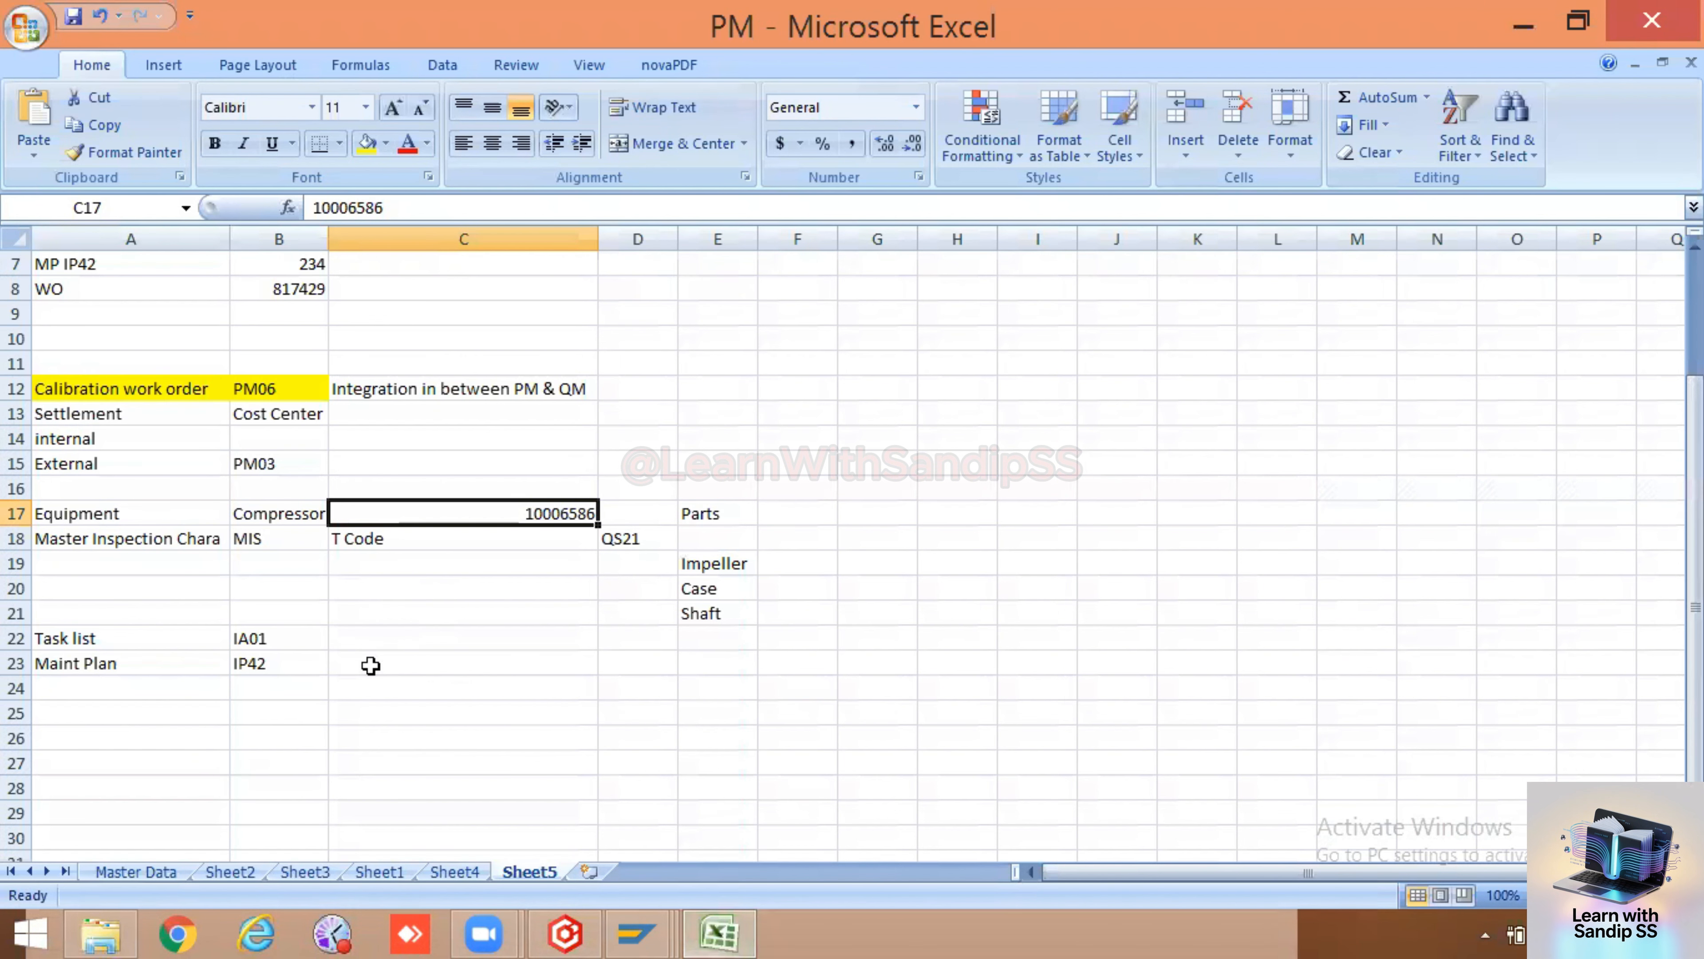
double_click(372, 664)
key("ctrl+v")
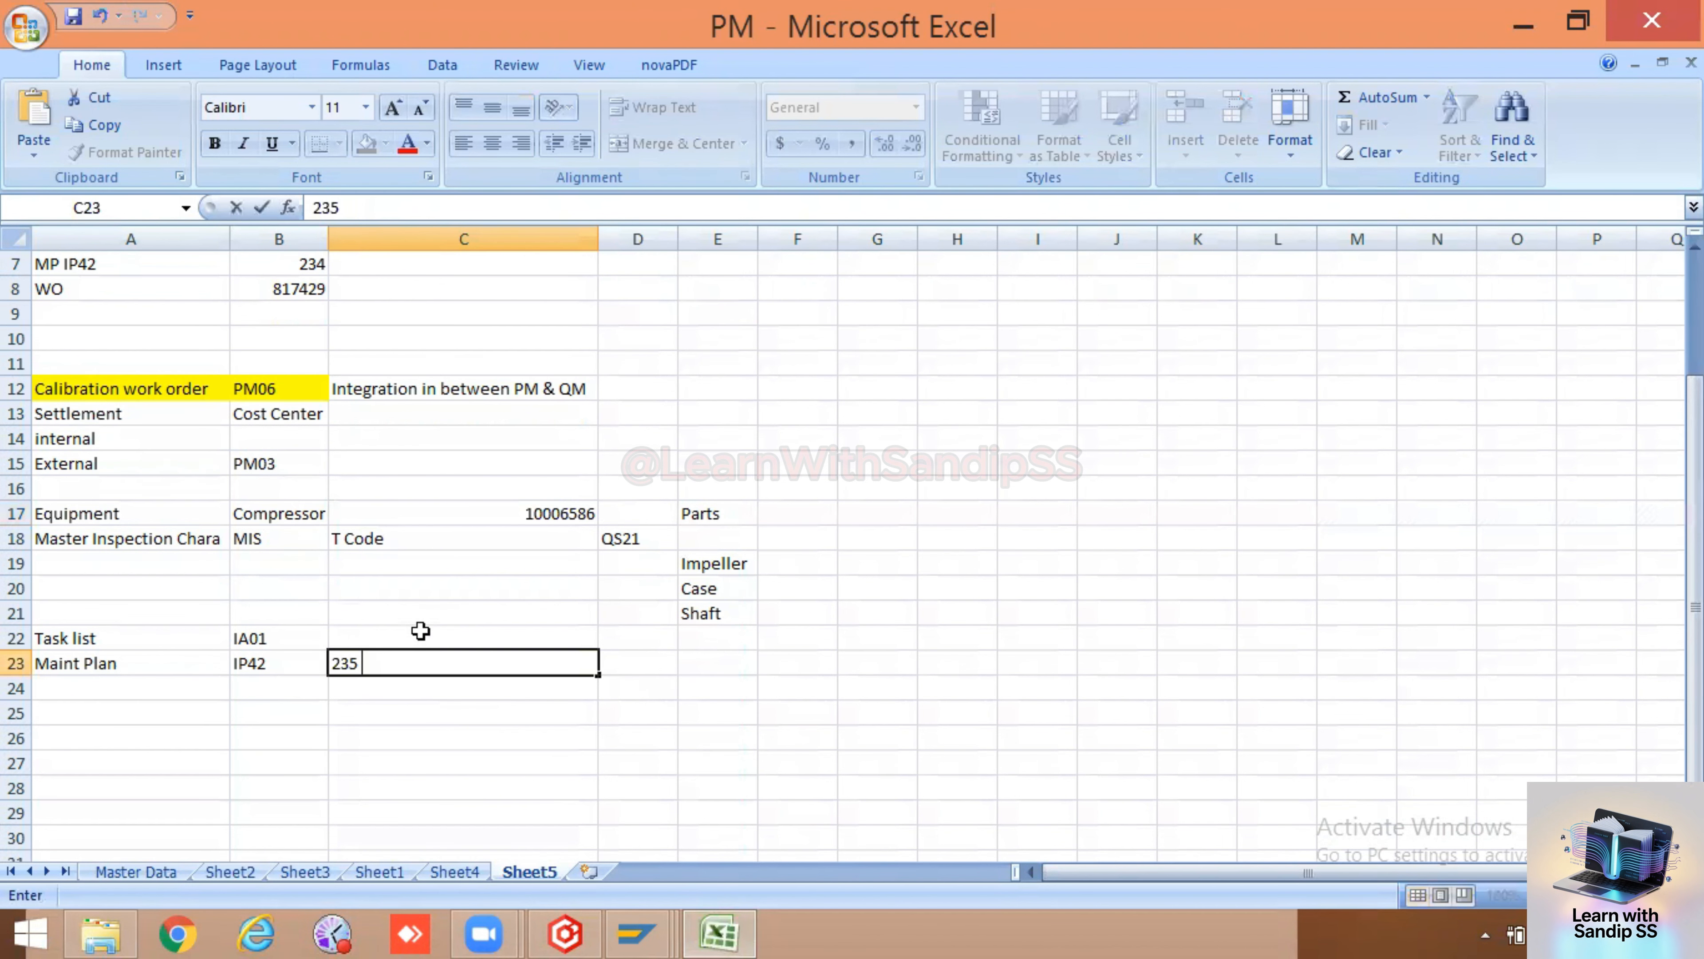
Enter task list group 27 beside Task list IA01 in the spreadsheet
left_click(419, 616)
left_click(480, 637)
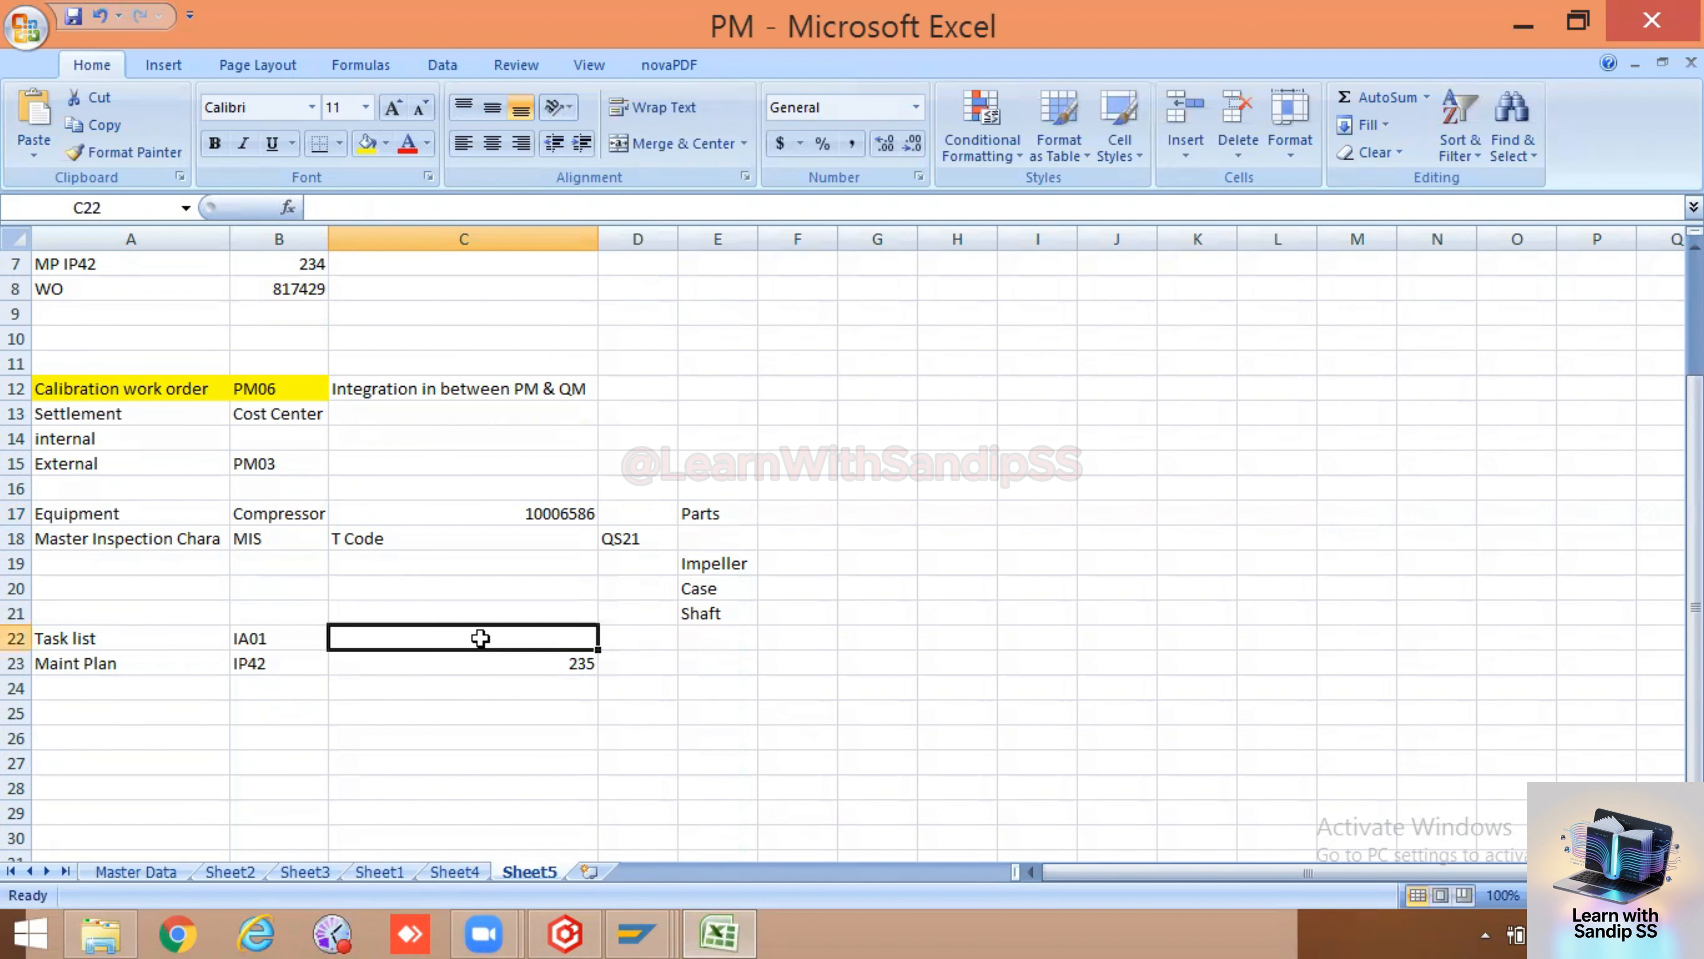
type("27")
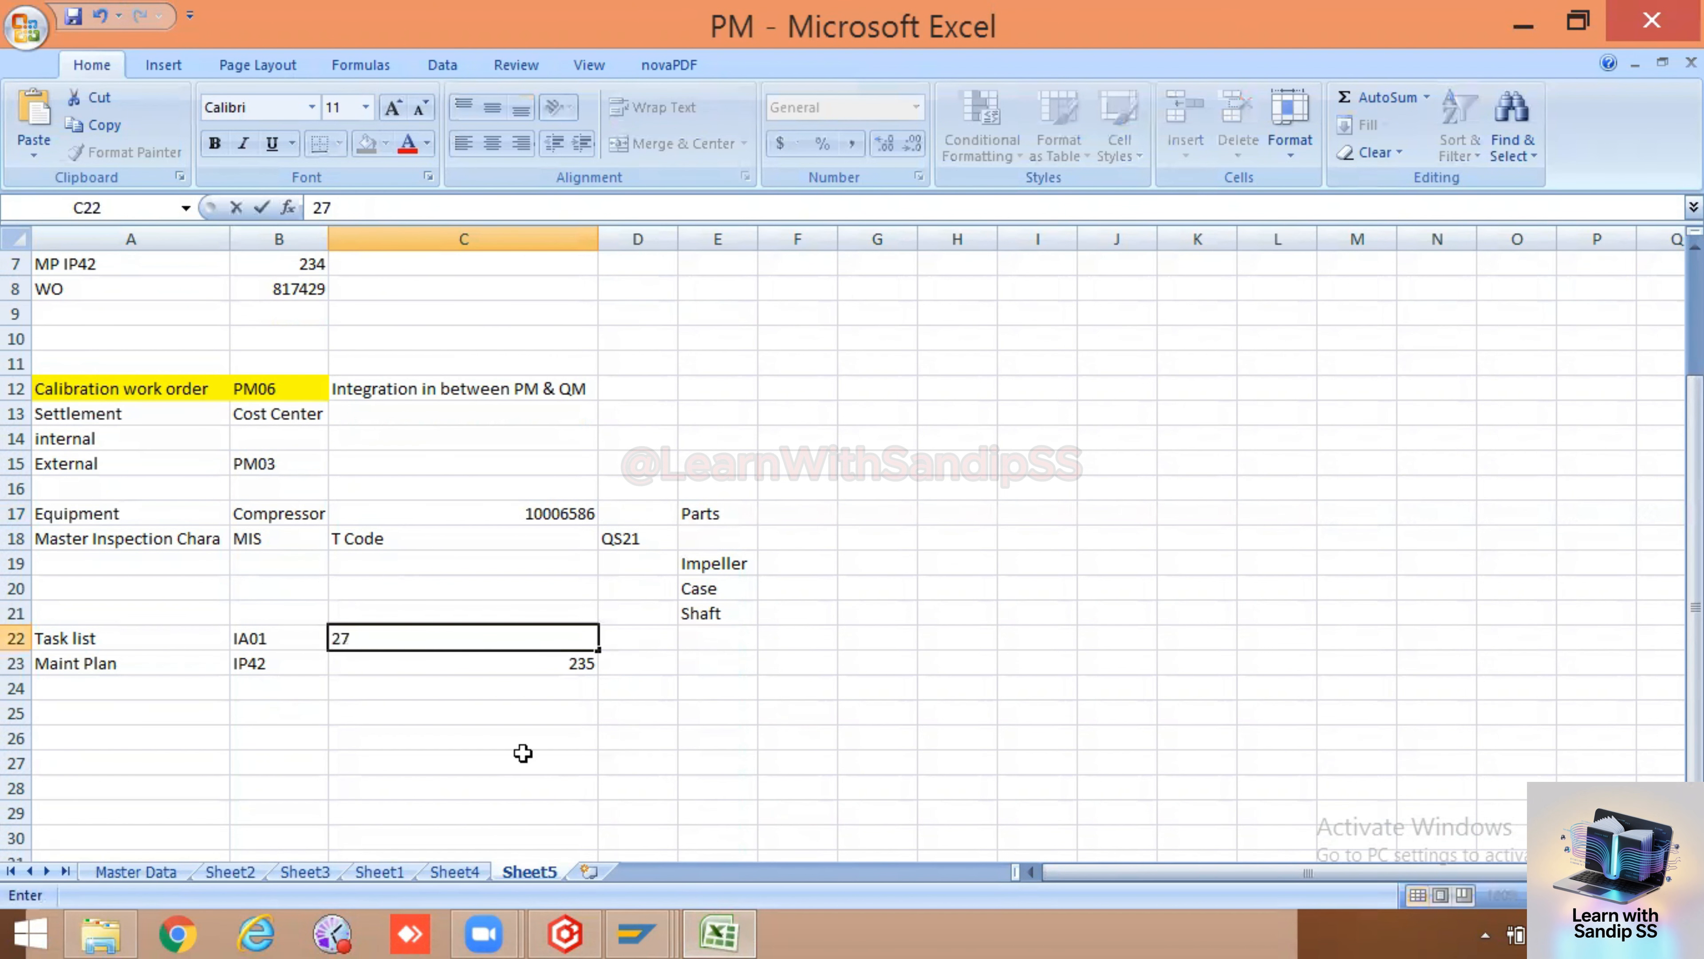
left_click(521, 758)
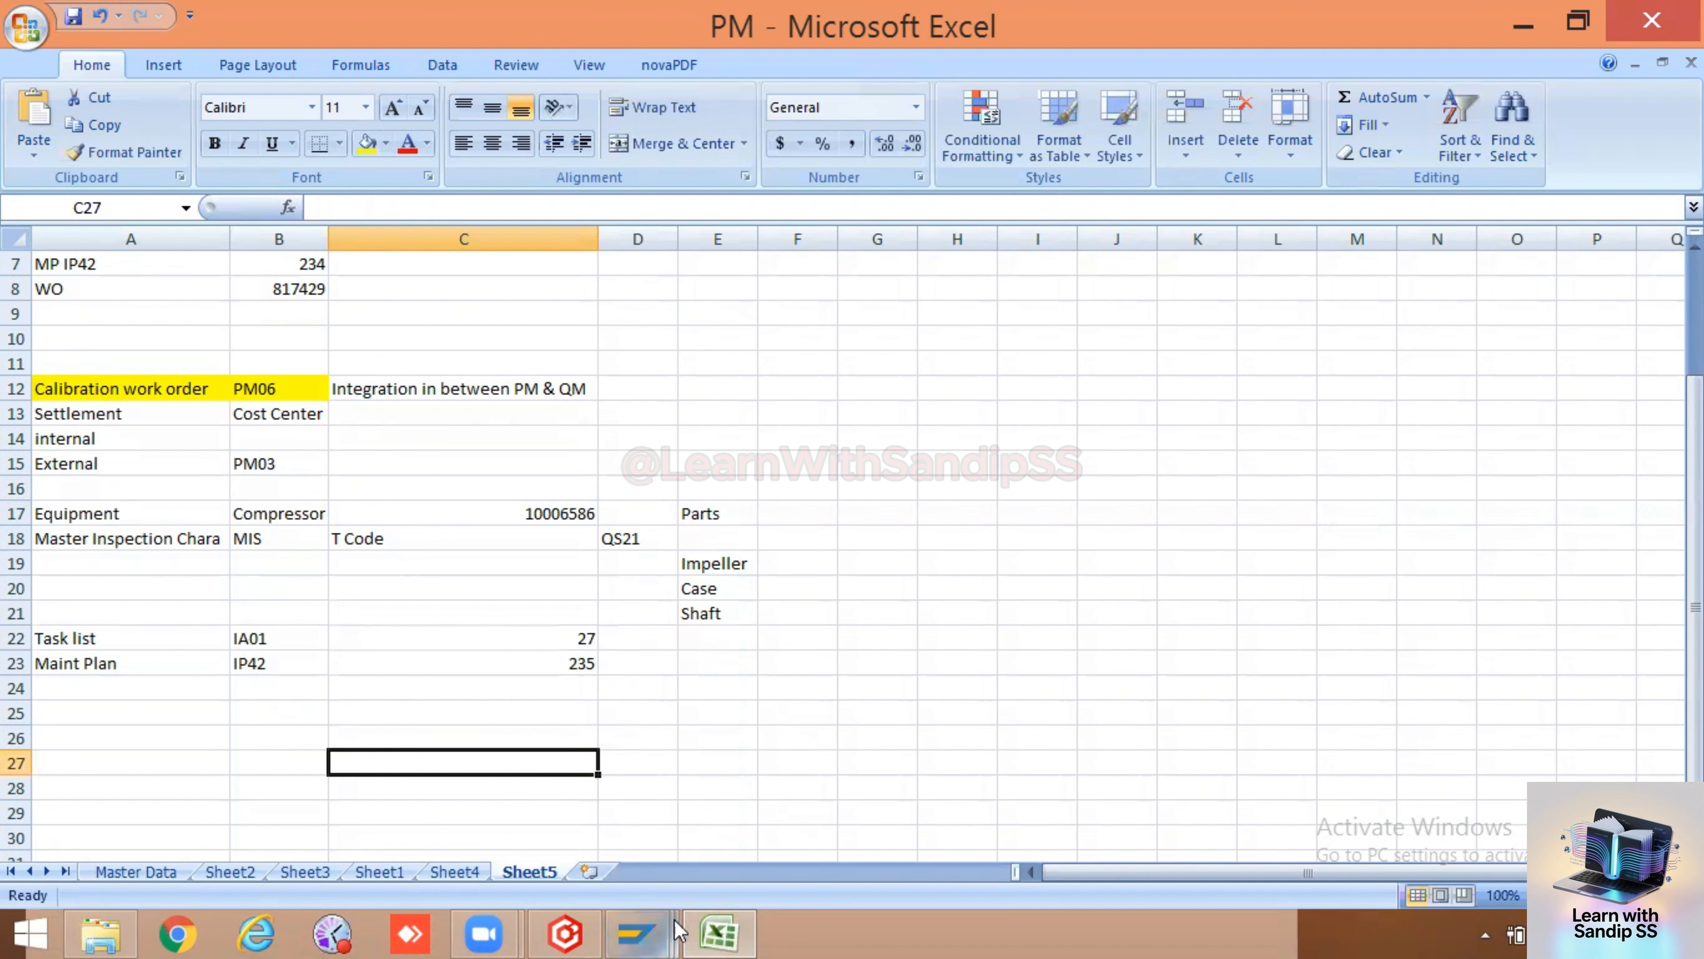
Return to SAP and close the Performance Assistant window for the creation message
mouse_move(637, 934)
left_click(1033, 809)
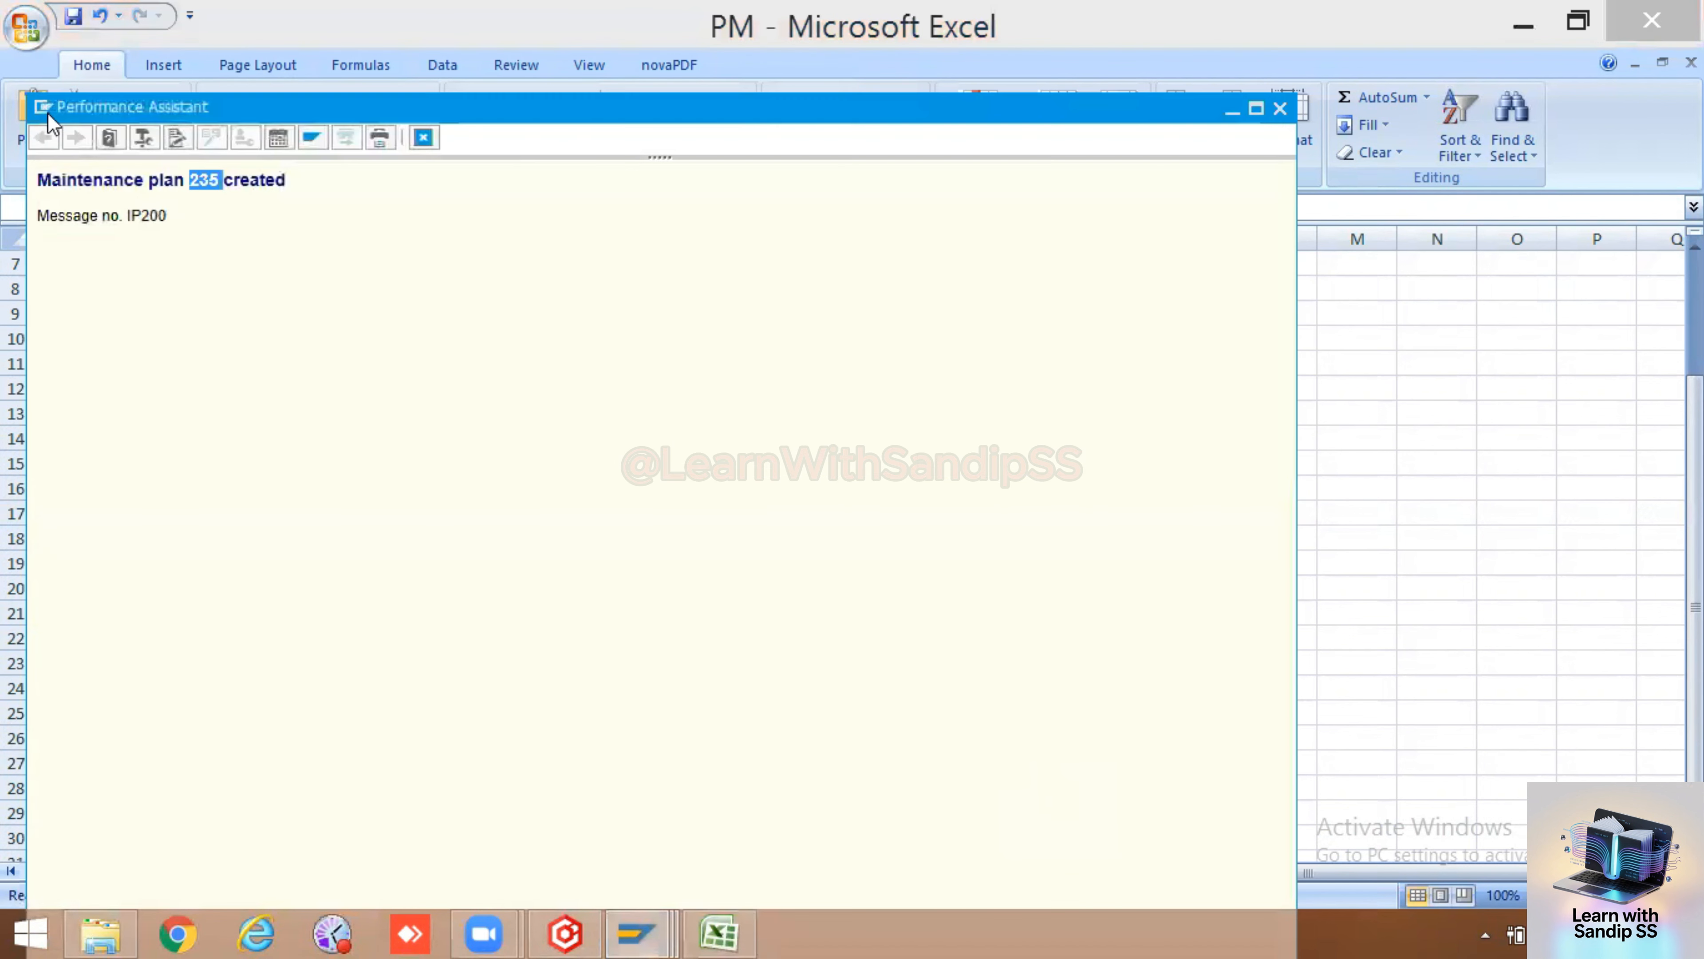
left_click(1280, 107)
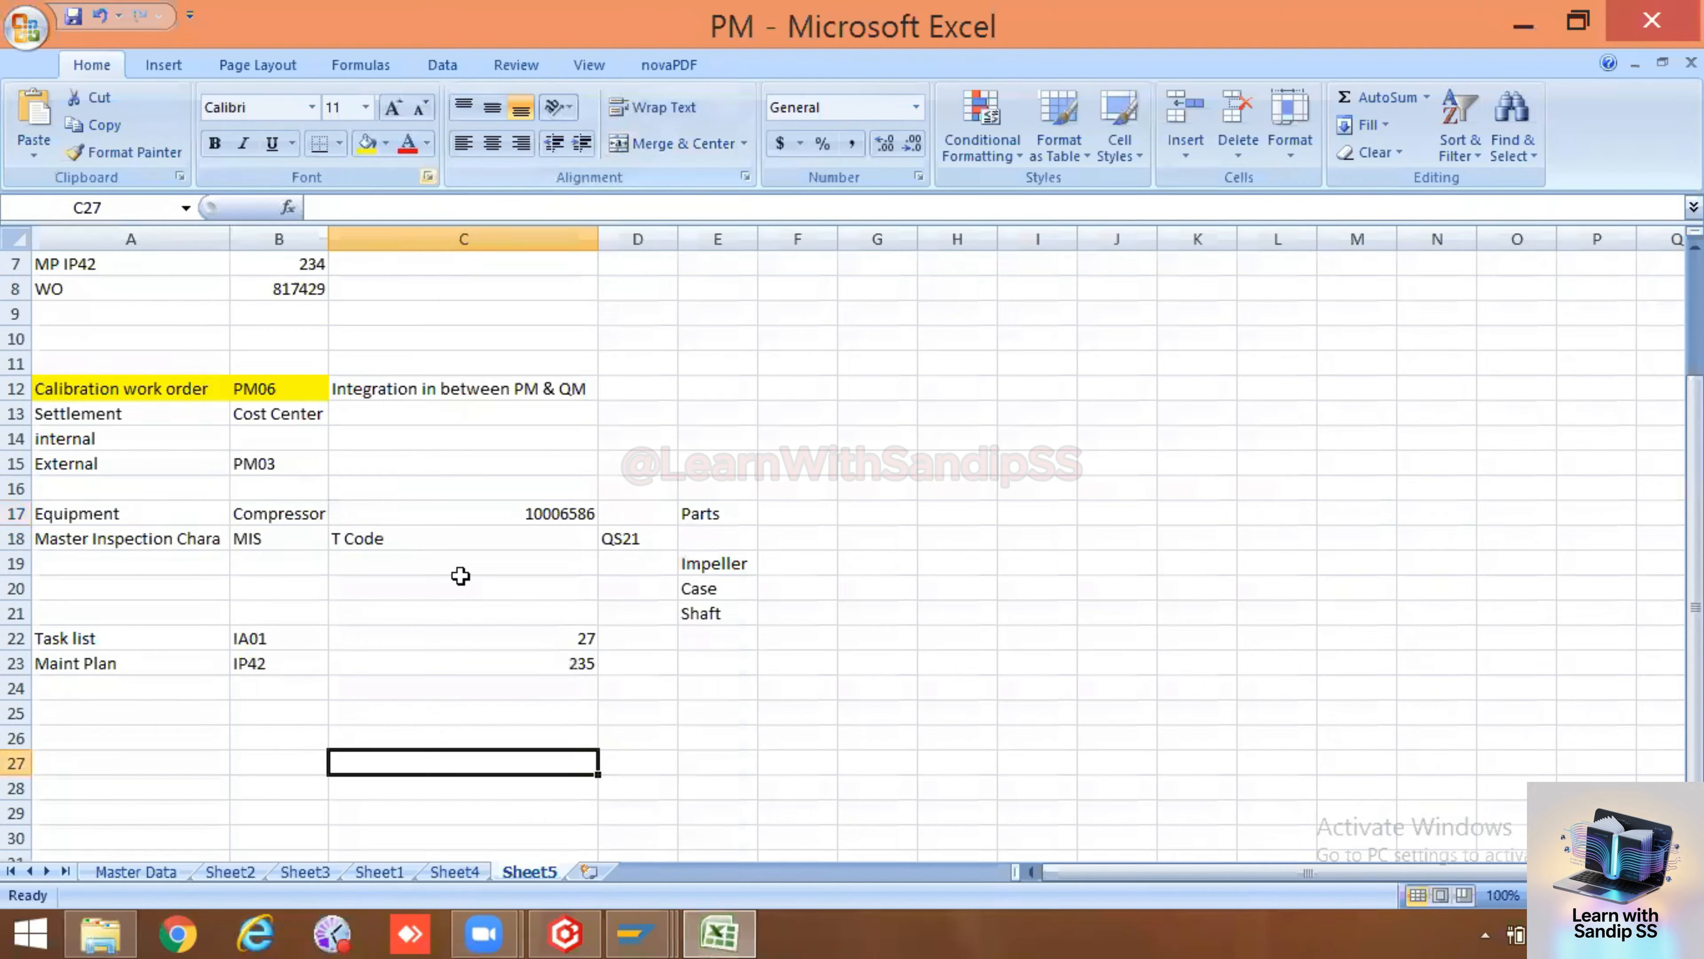
Switch to the maintenance plan session and open plan 235 with transaction IP02 for changing
mouse_move(638, 933)
left_click(667, 800)
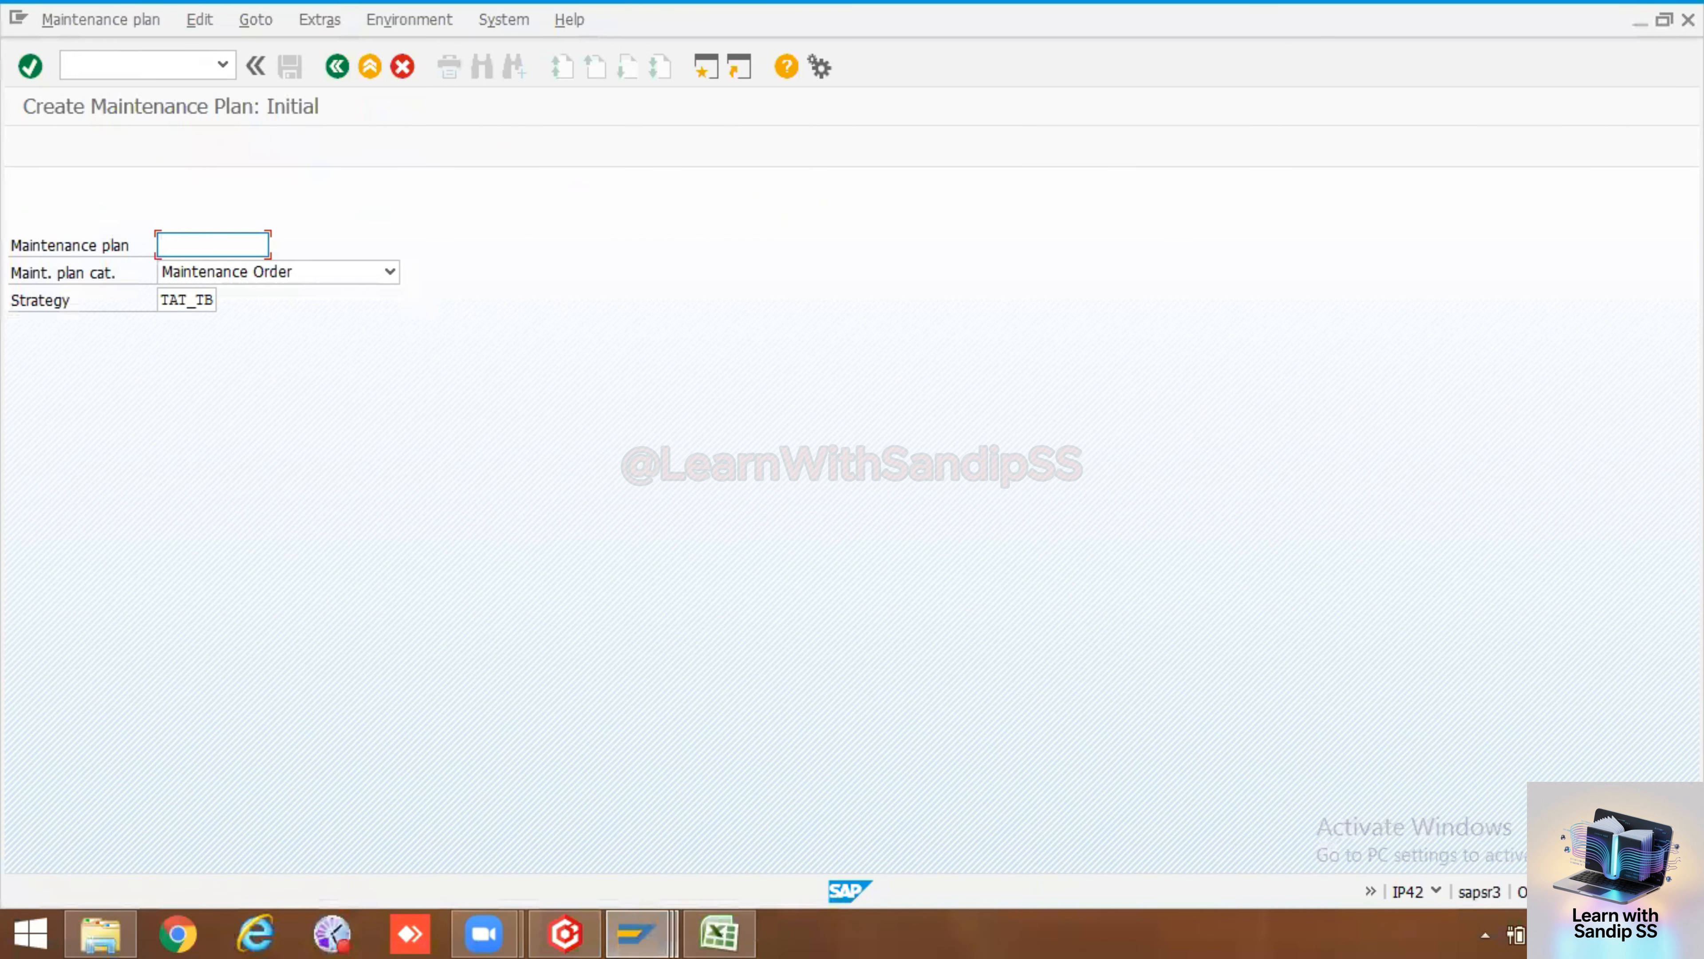
left_click(102, 65)
key("Return")
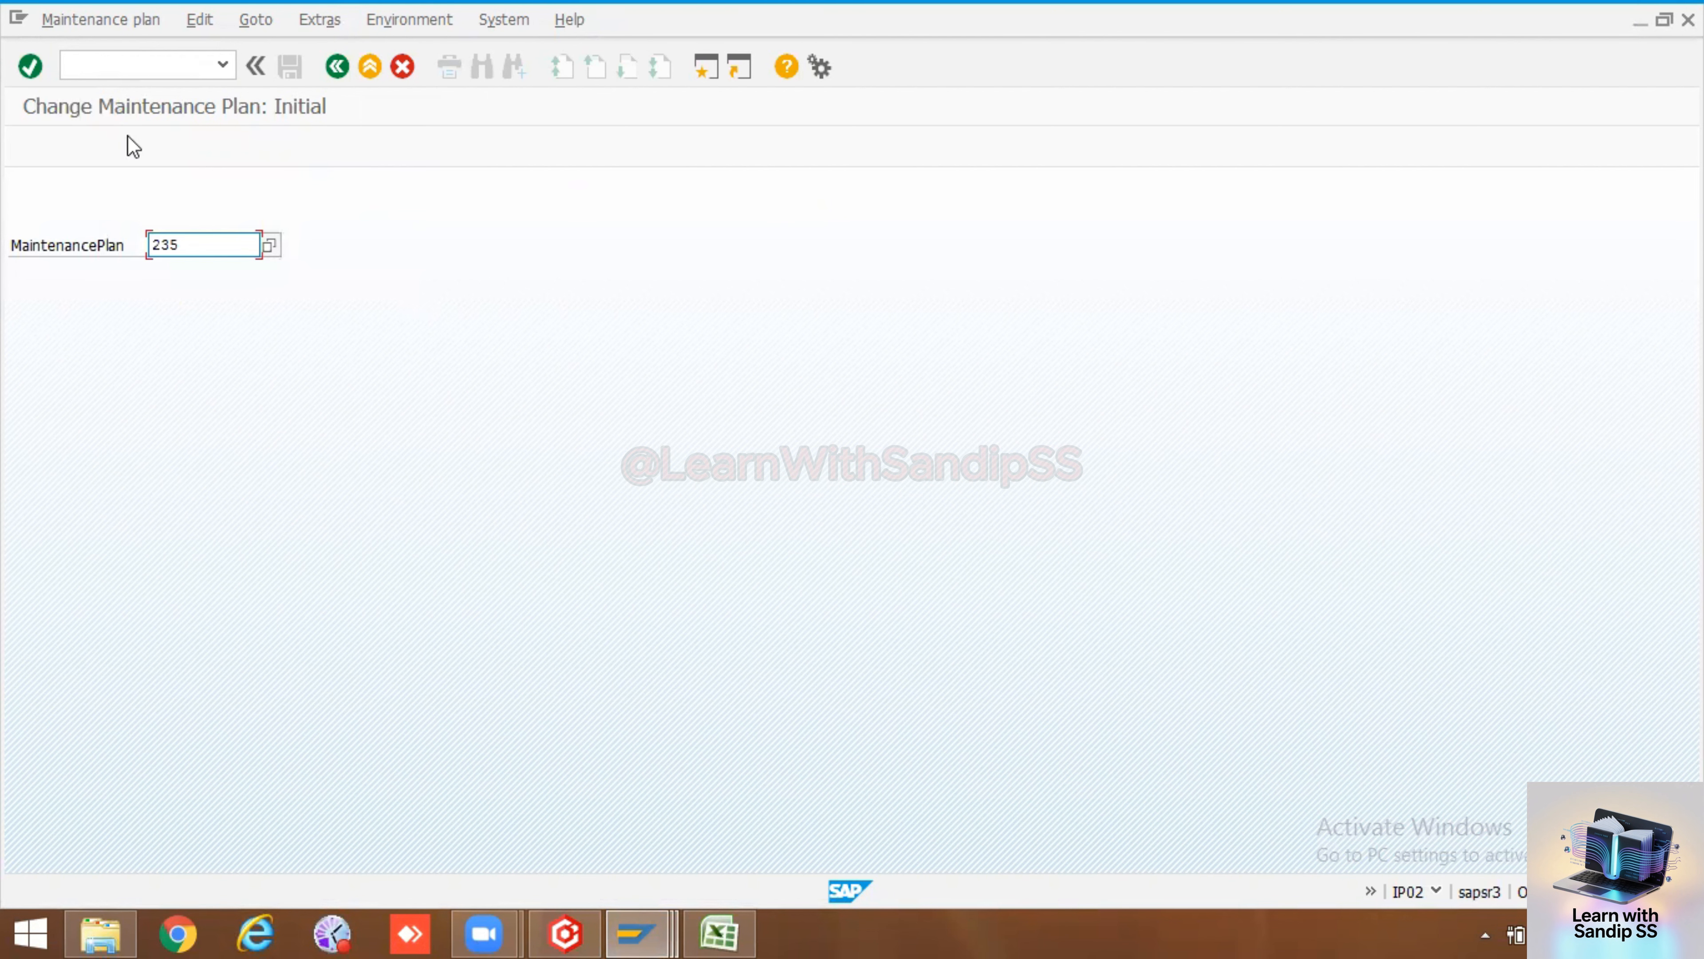
key("Return")
Review plan 235's item data, scheduling parameters and additional data
scroll(362, 711, "down", 5)
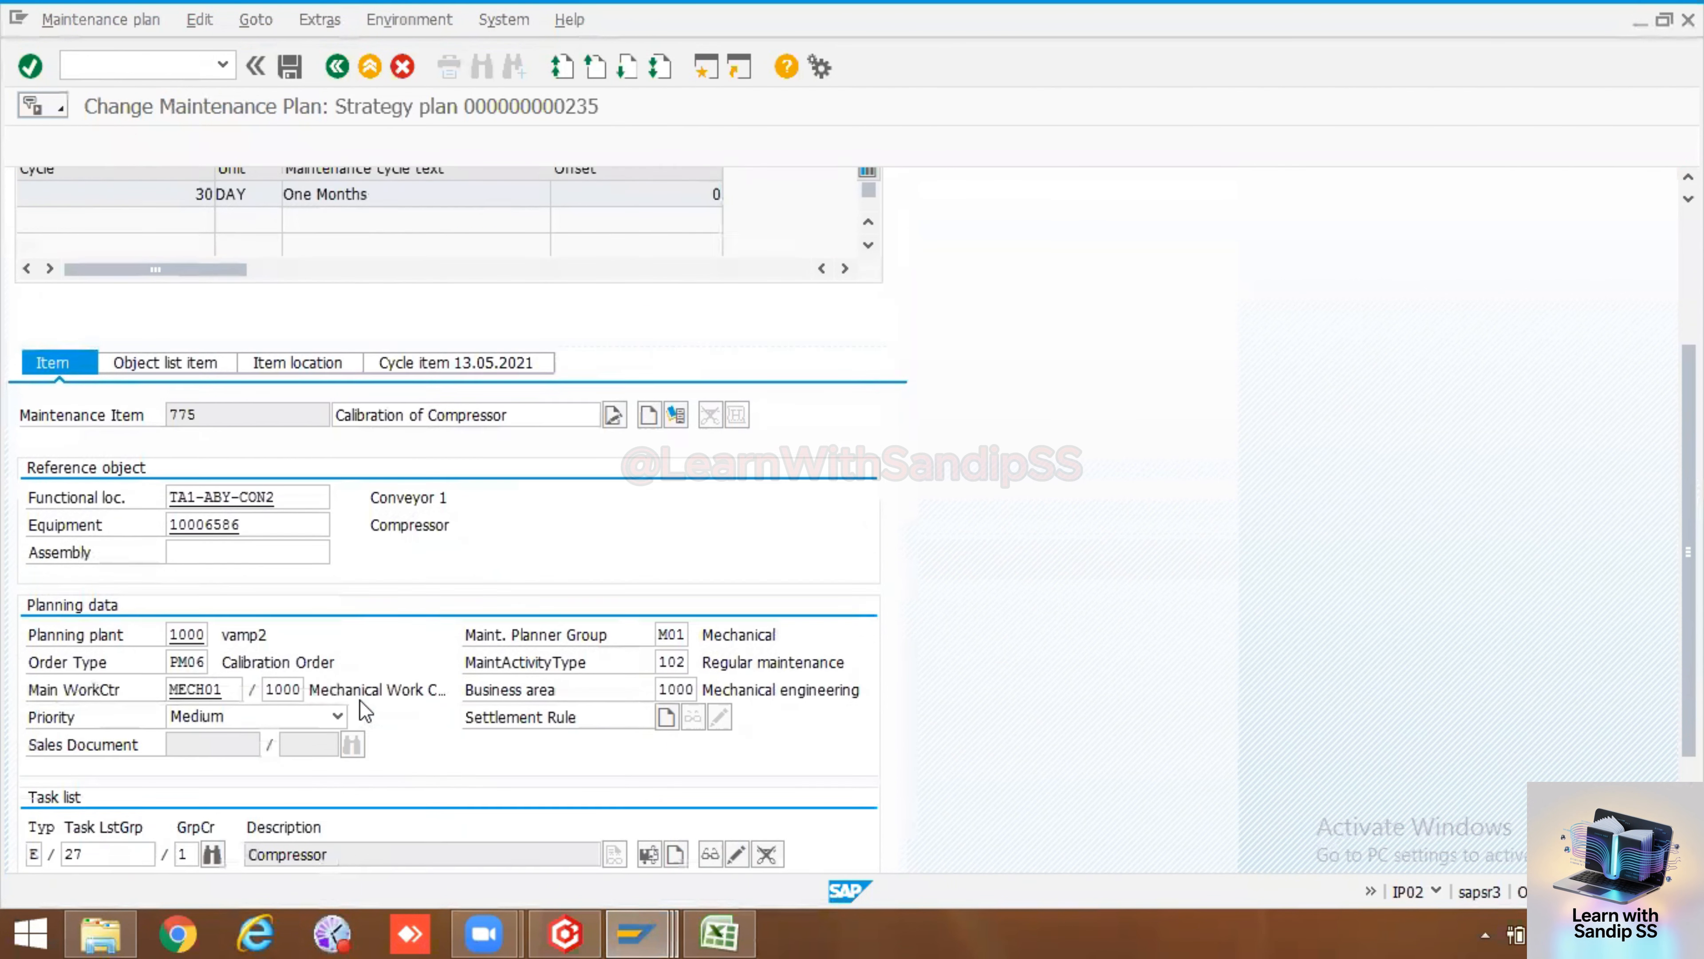
scroll(355, 547, "up", 4)
scroll(355, 496, "up", 1)
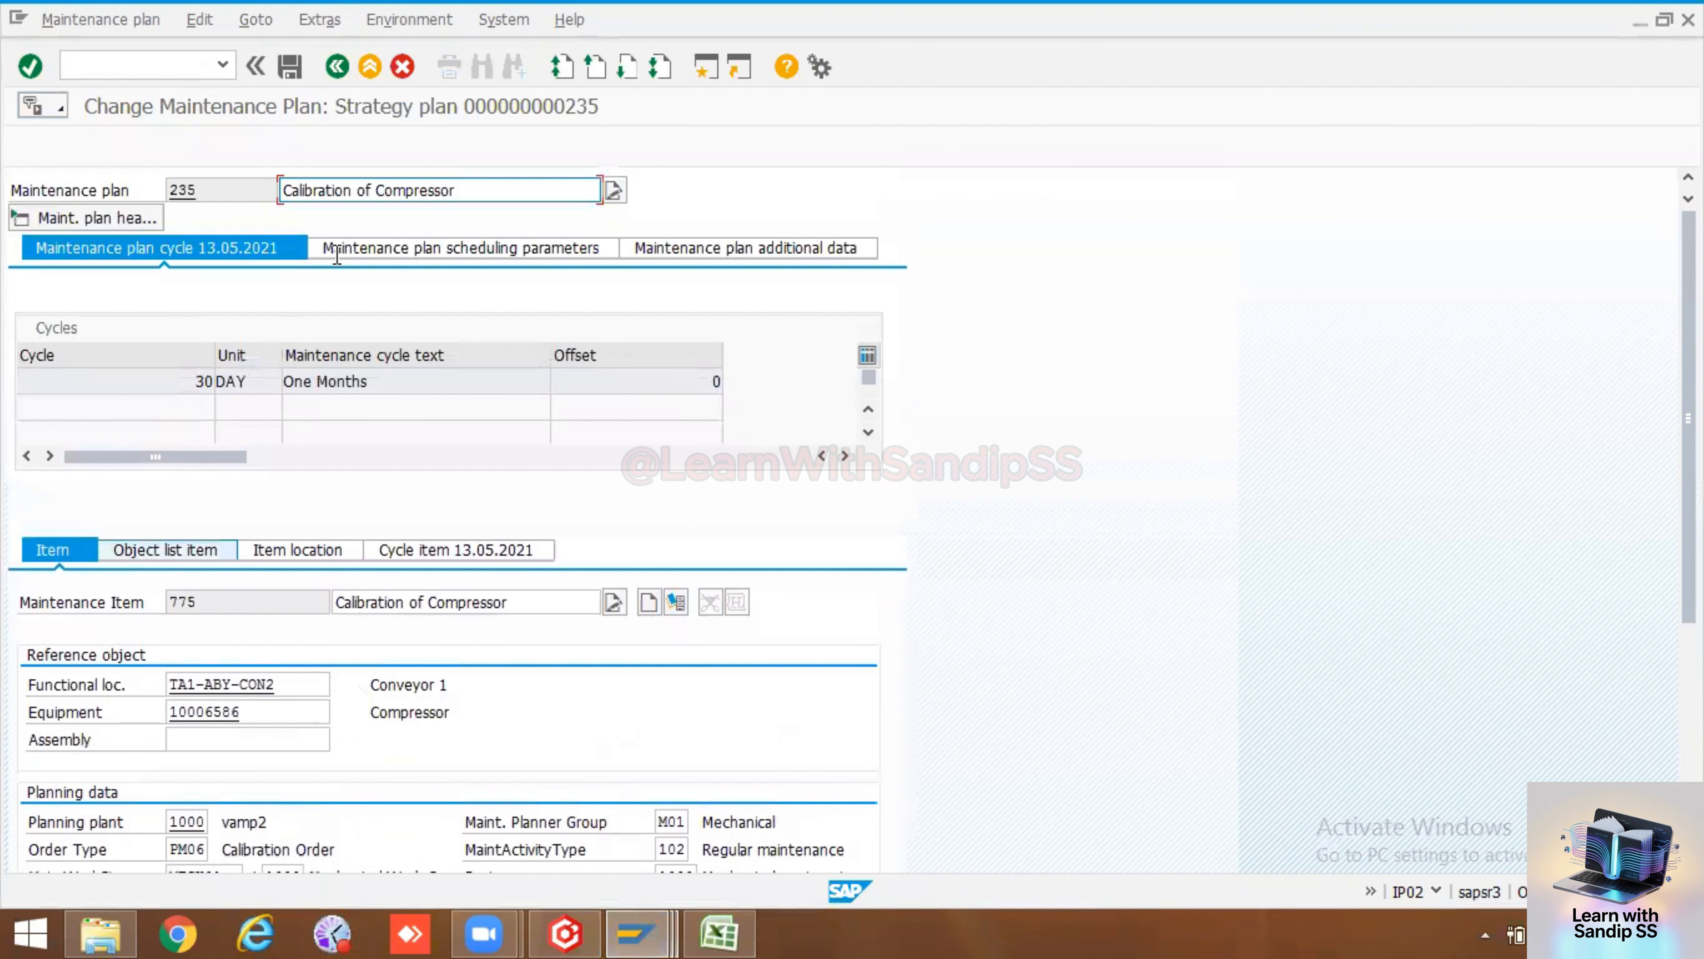
left_click(607, 250)
left_click(661, 250)
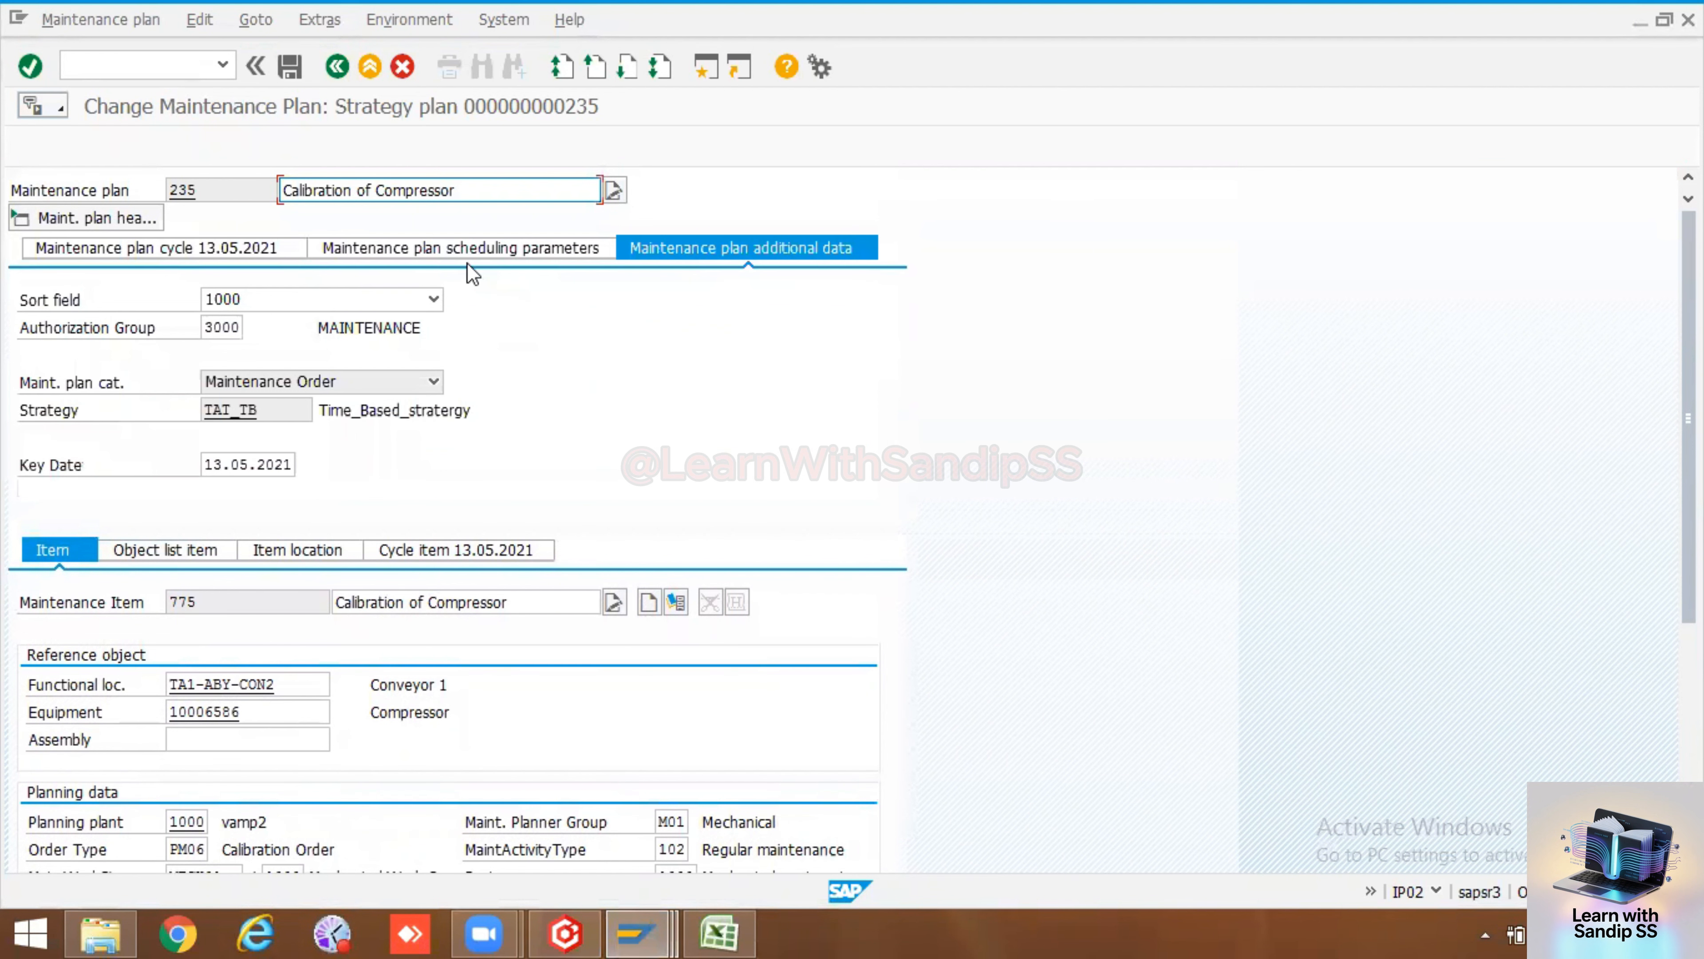
left_click(468, 248)
left_click(134, 249)
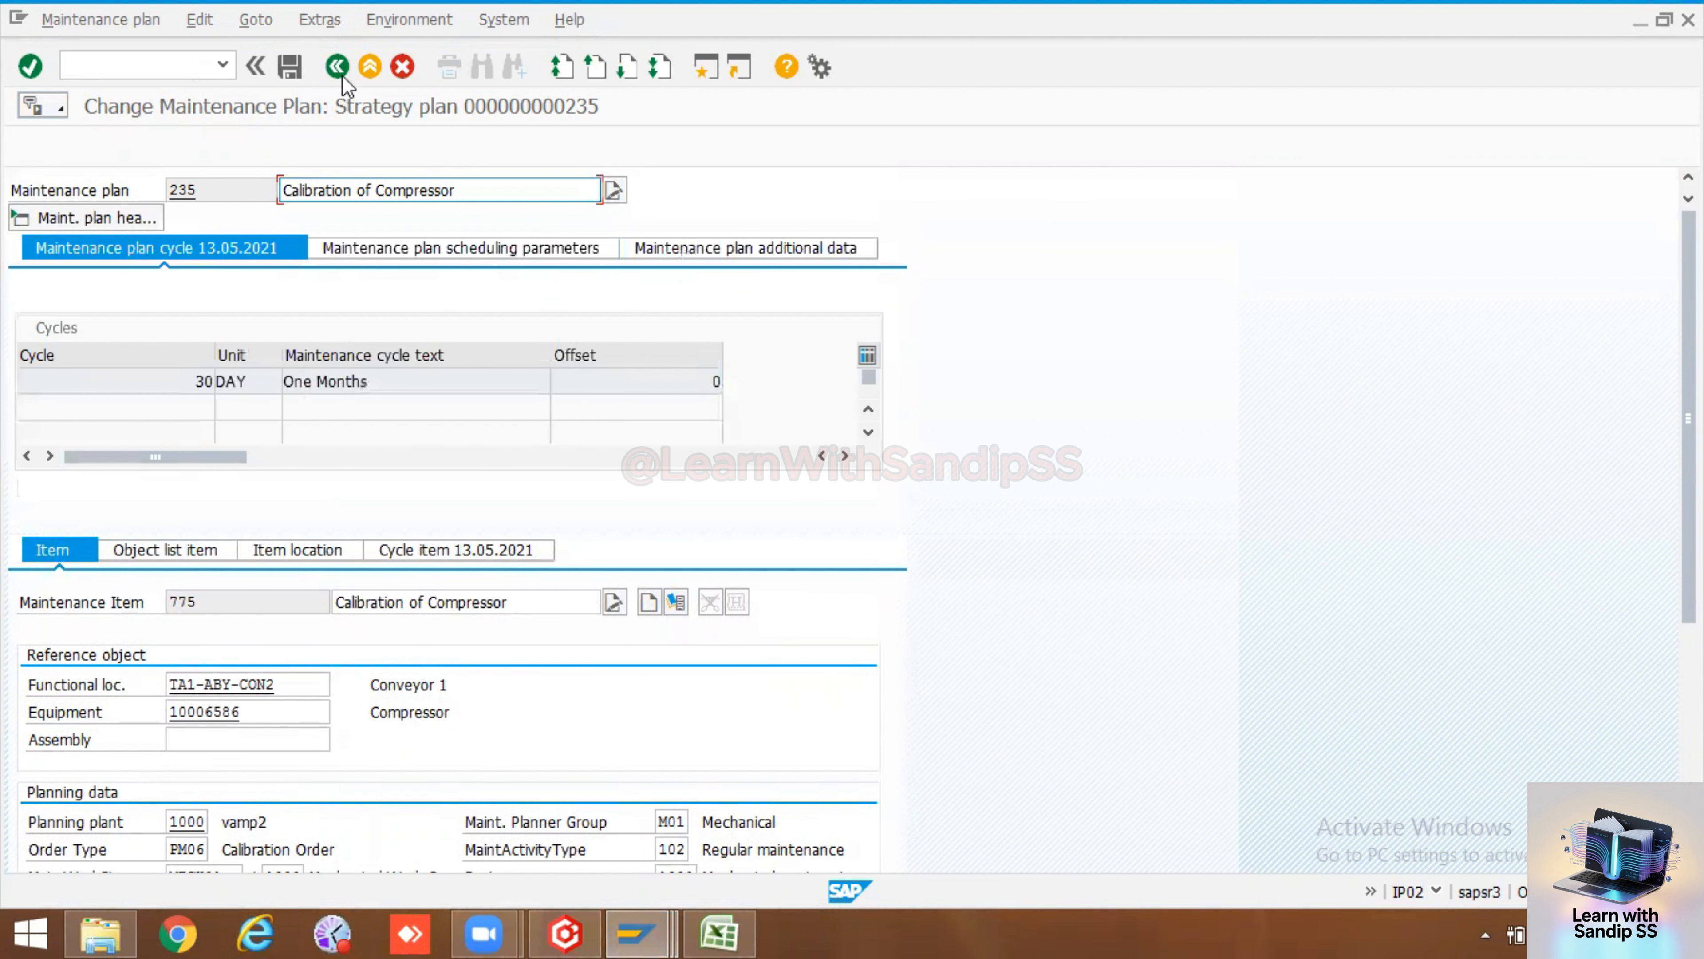
Leave the plan change screen, choosing to save the maintenance plan first
left_click(337, 66)
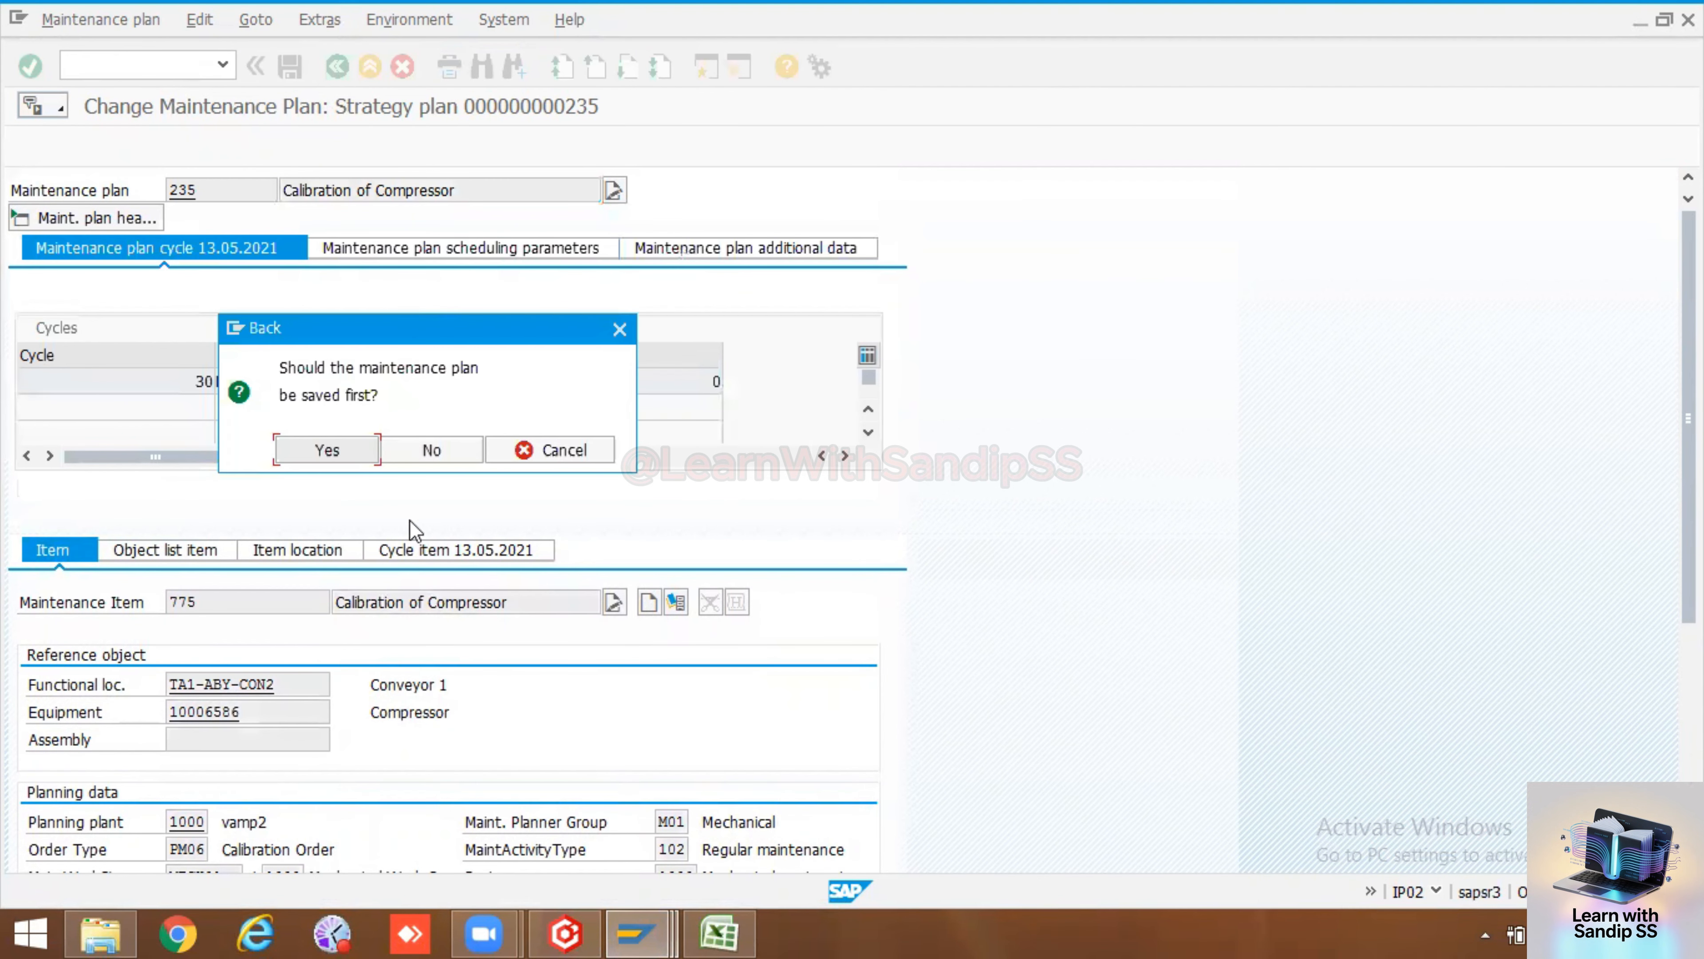
left_click(337, 453)
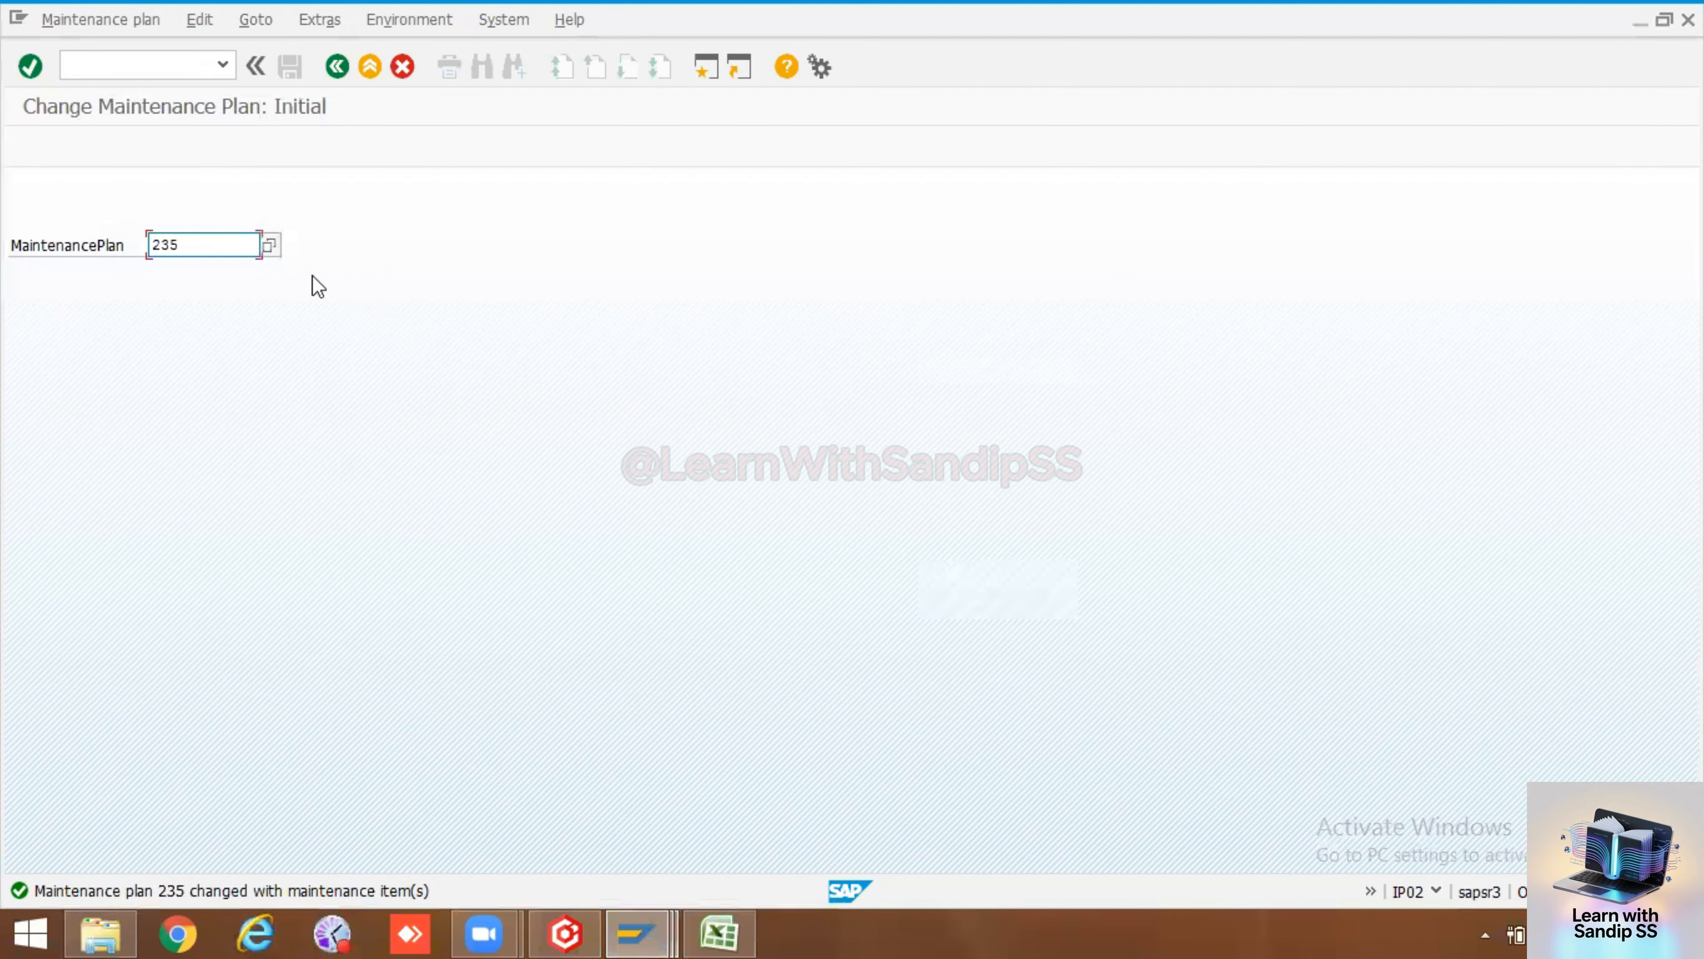
Schedule maintenance plan 235 with a cycle start of 13.05.2021 and save the scheduling
left_click(121, 20)
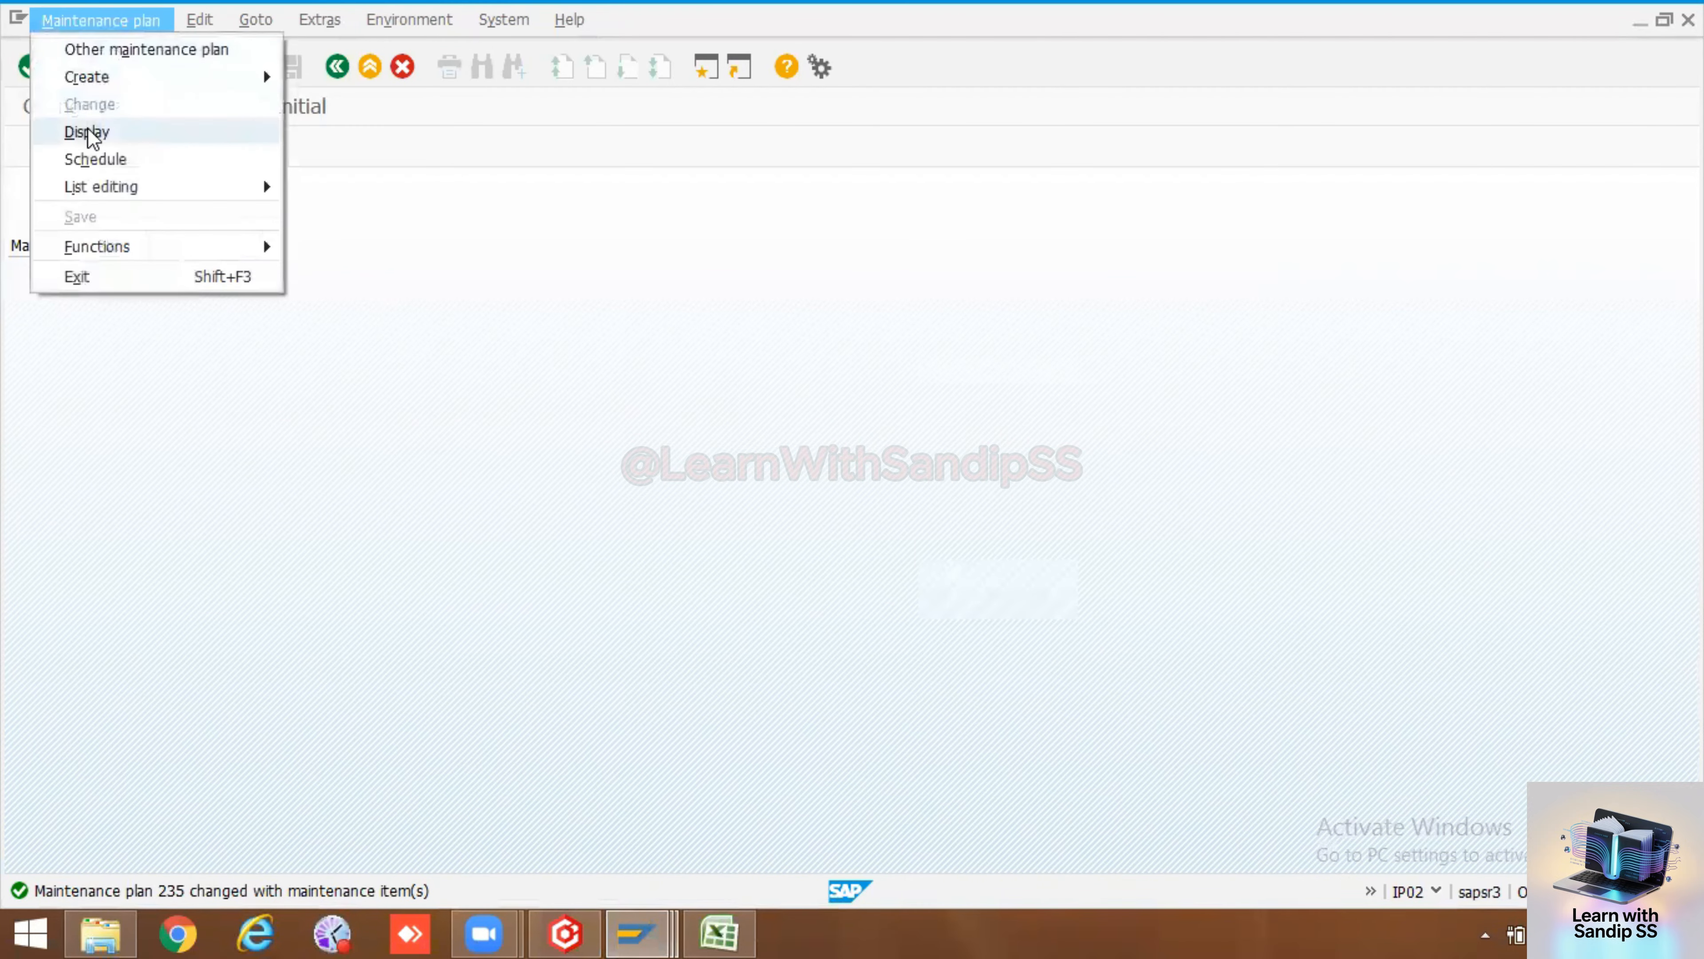
left_click(97, 162)
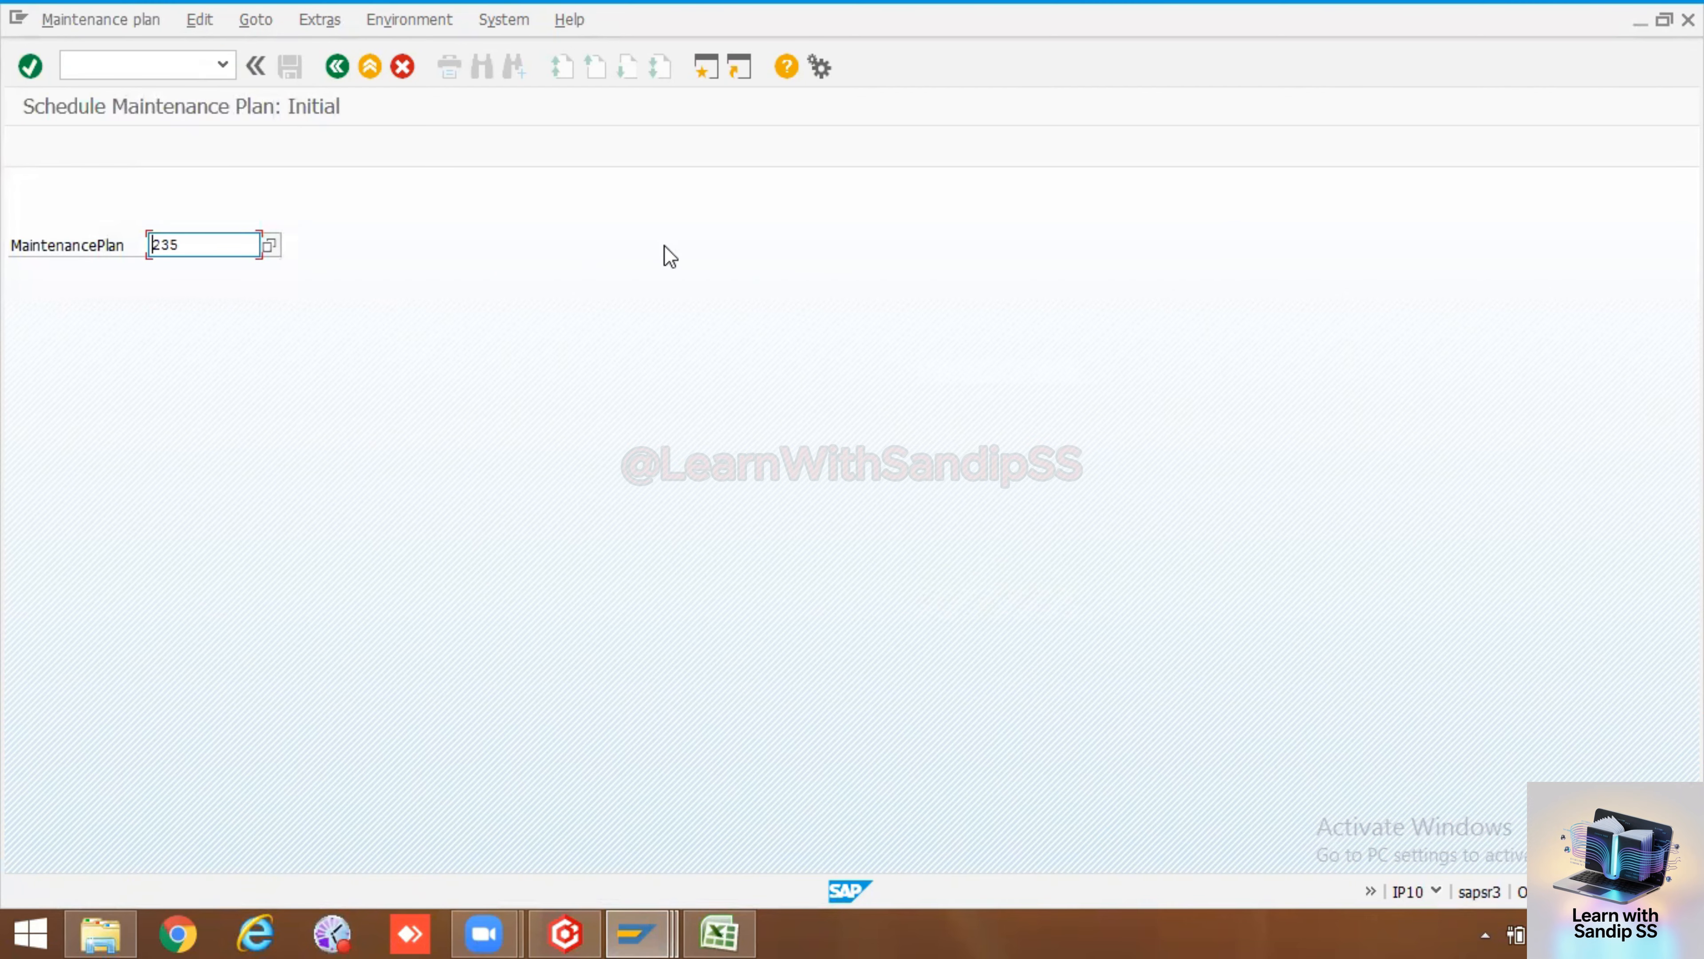
key("Return")
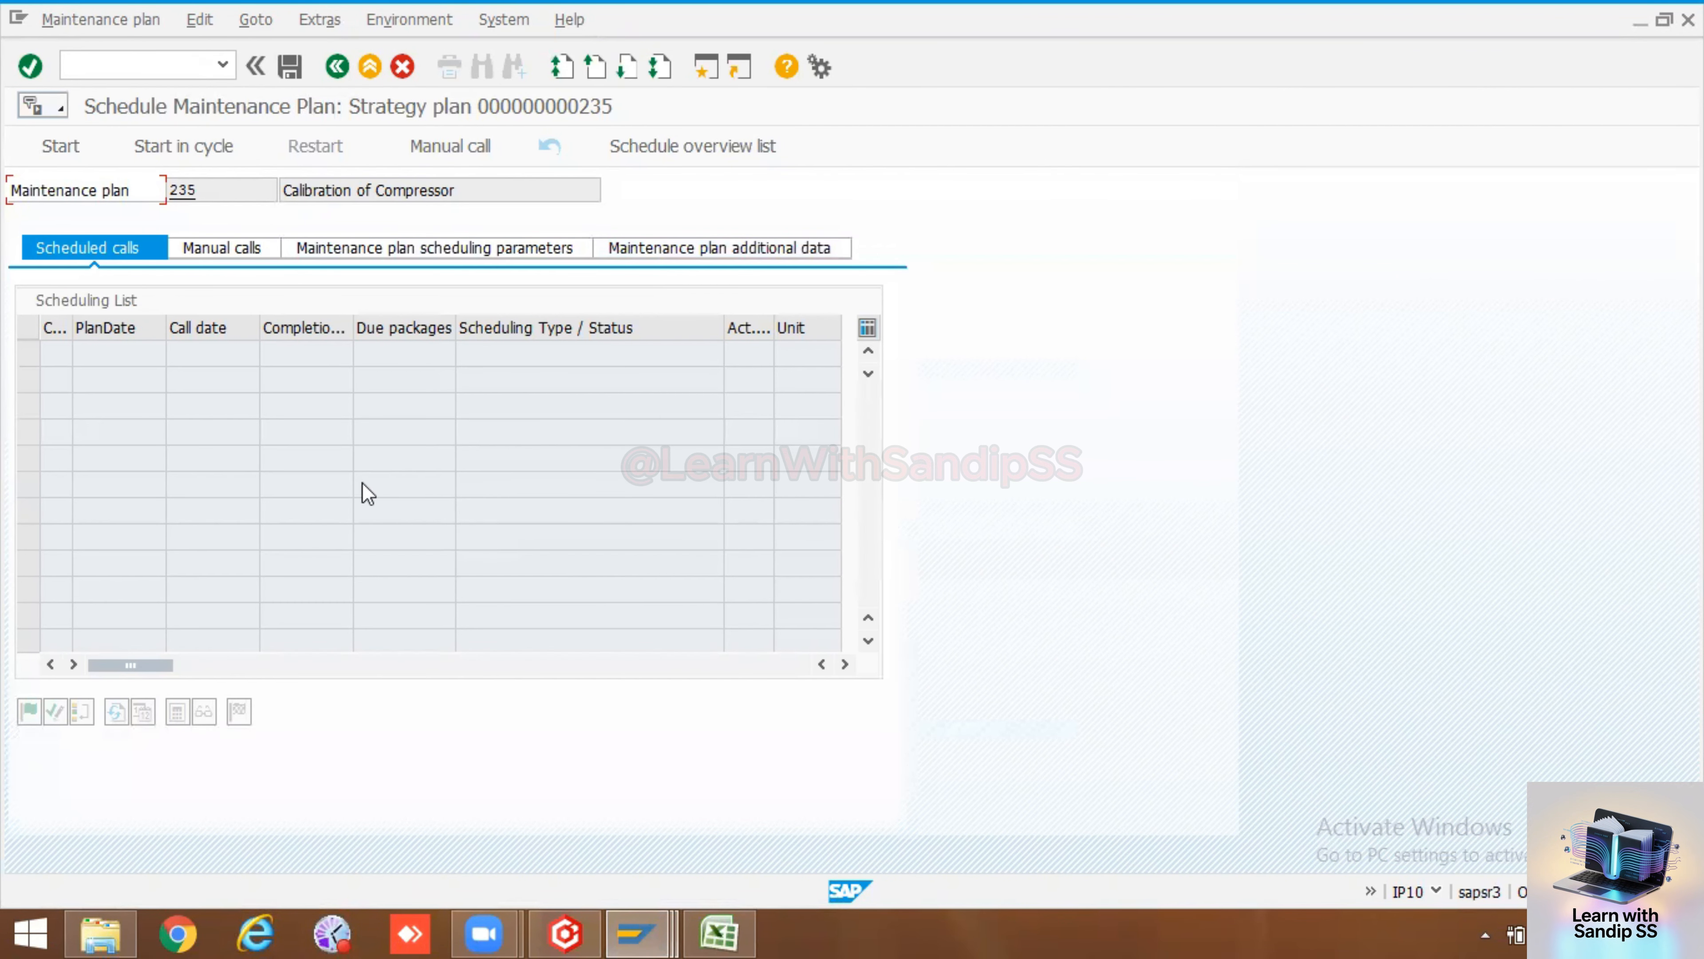
left_click(56, 148)
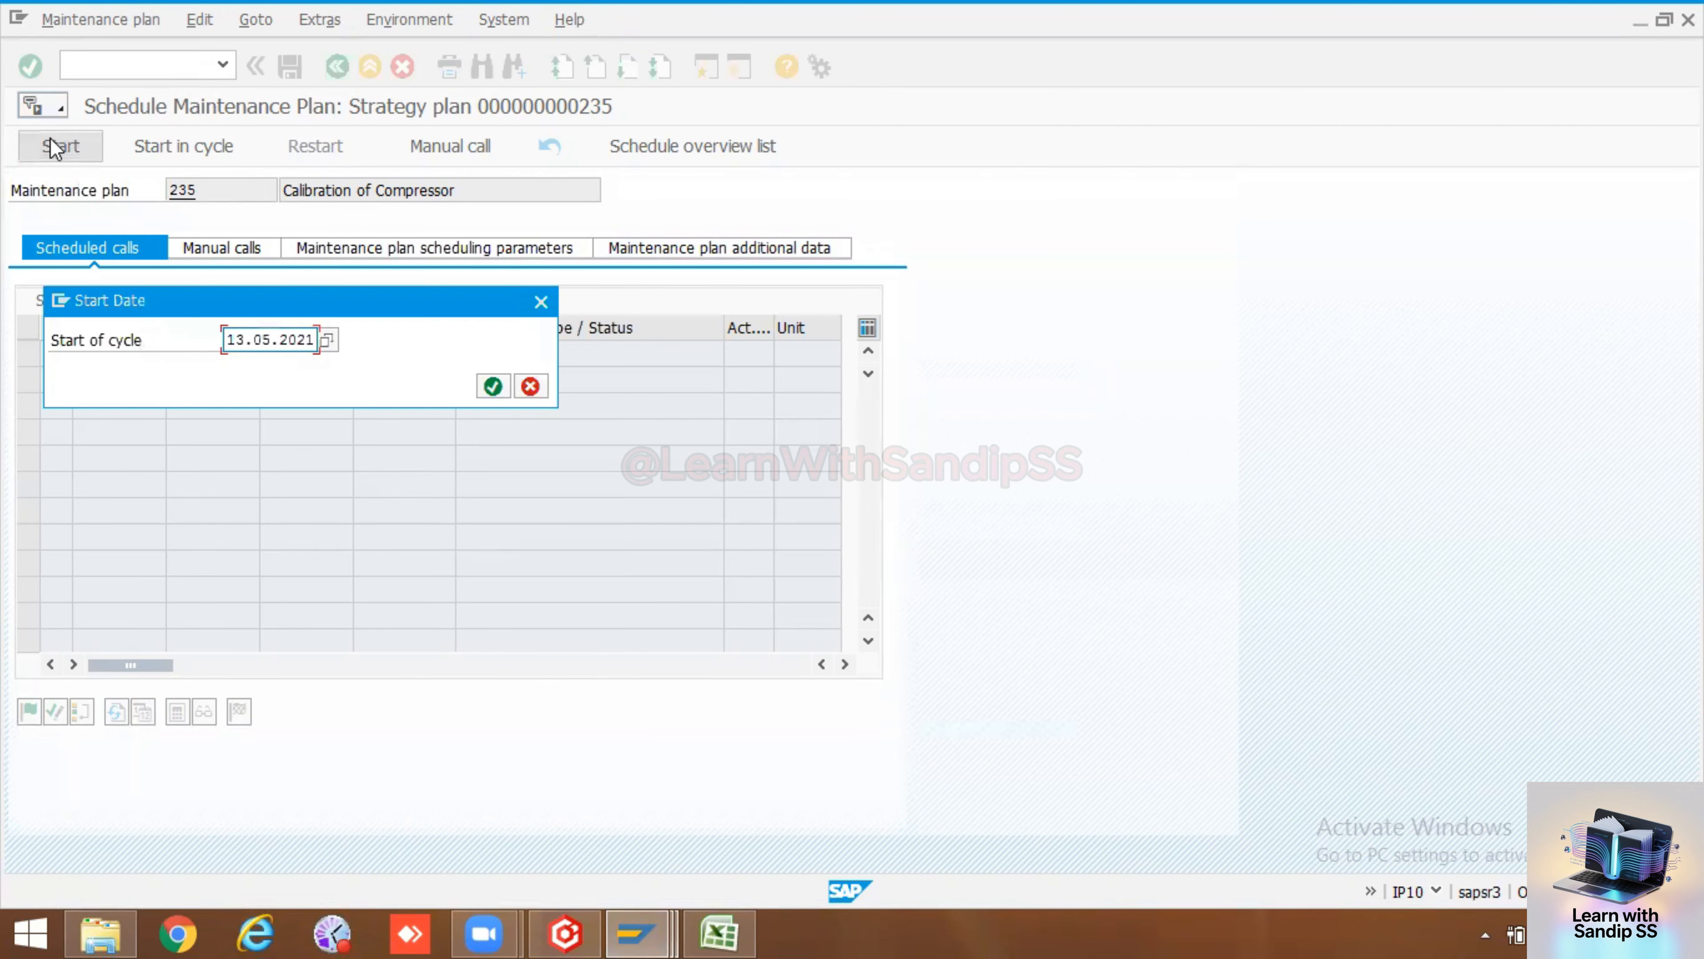
left_click(493, 386)
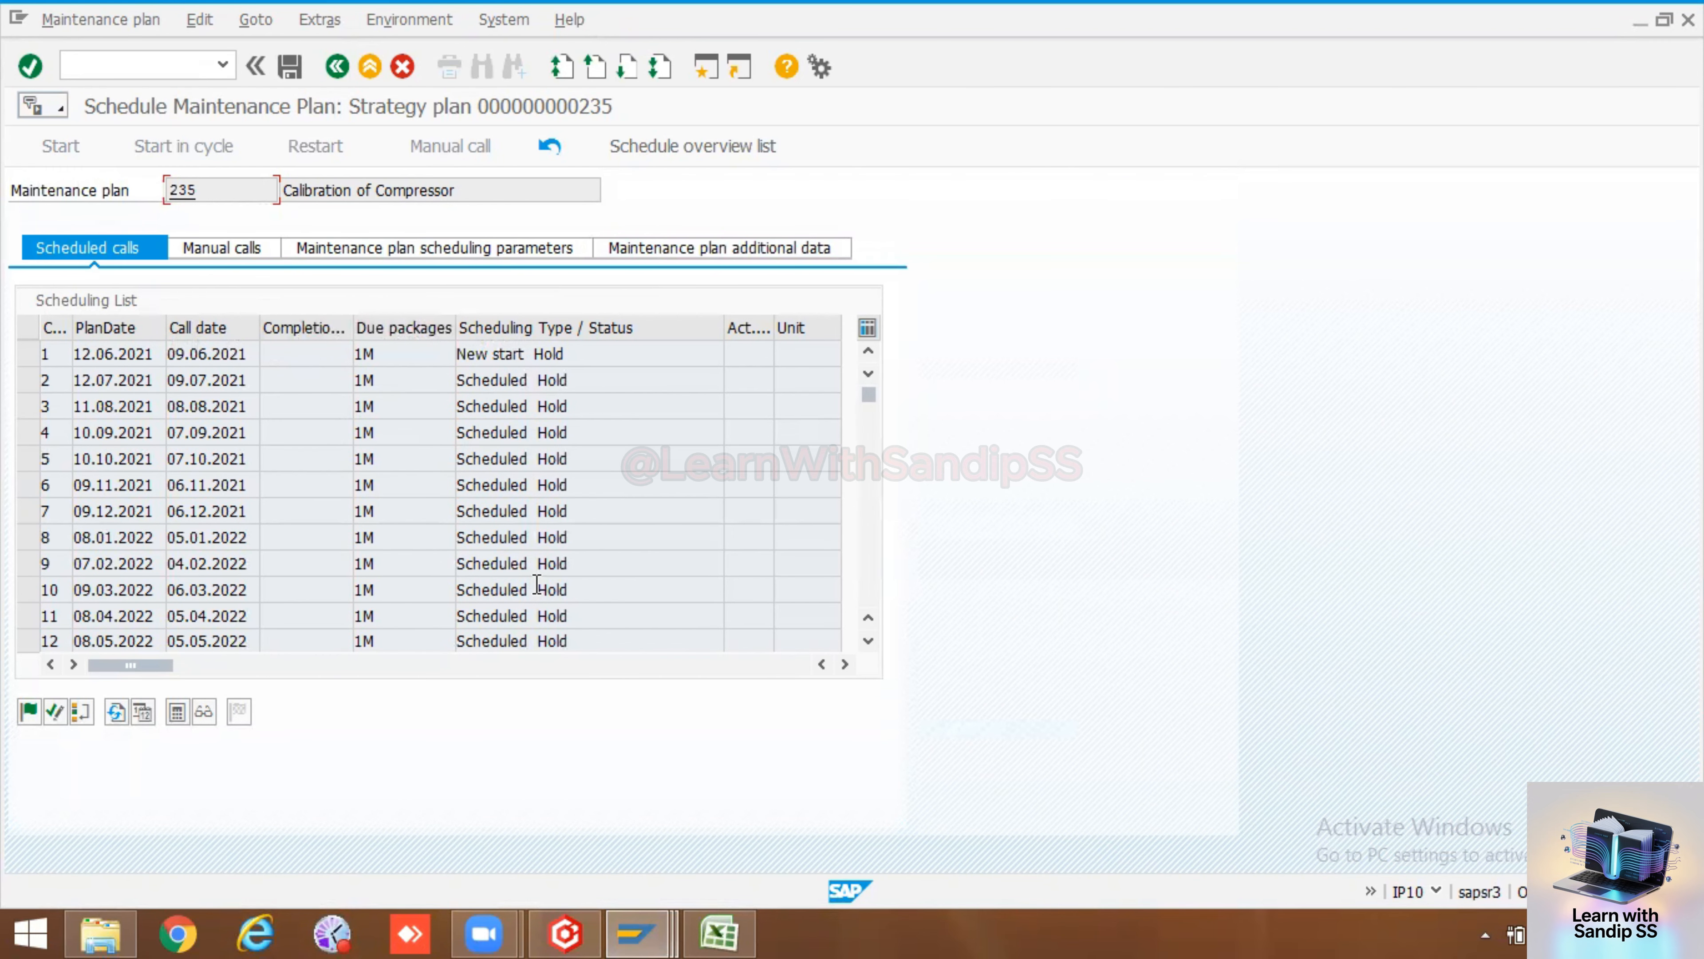
left_click(292, 68)
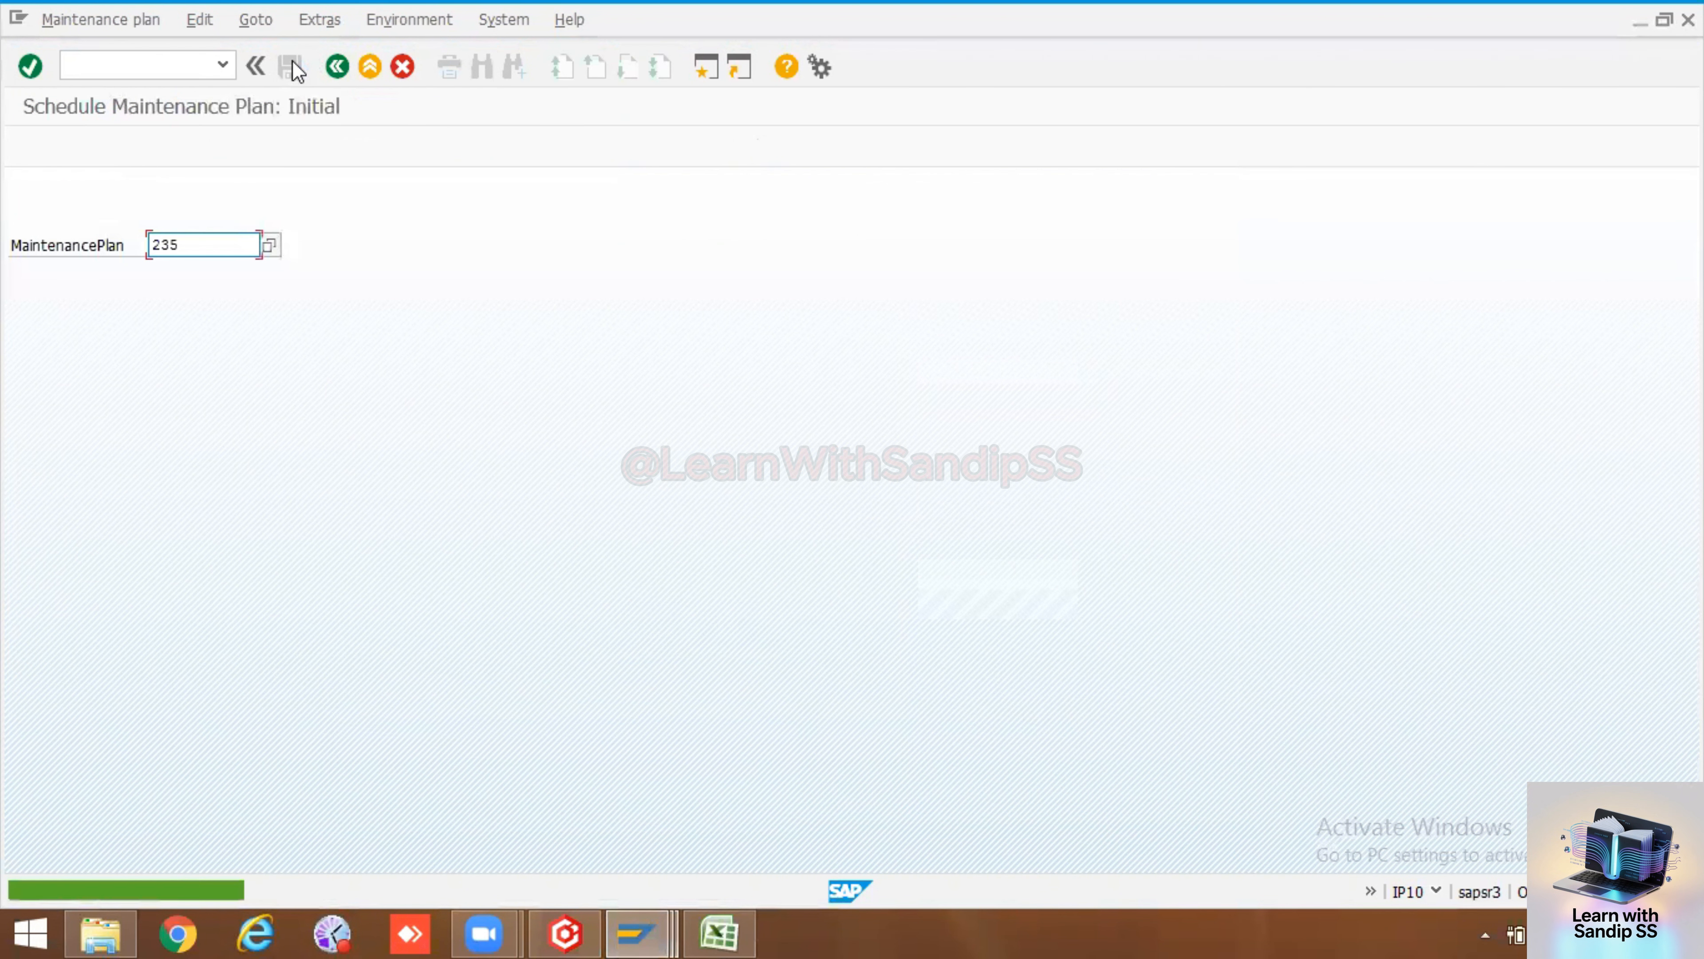
Run deadline monitoring with IP30 for maintenance plan 235, using a 30-day interval for call objects
left_click(139, 71)
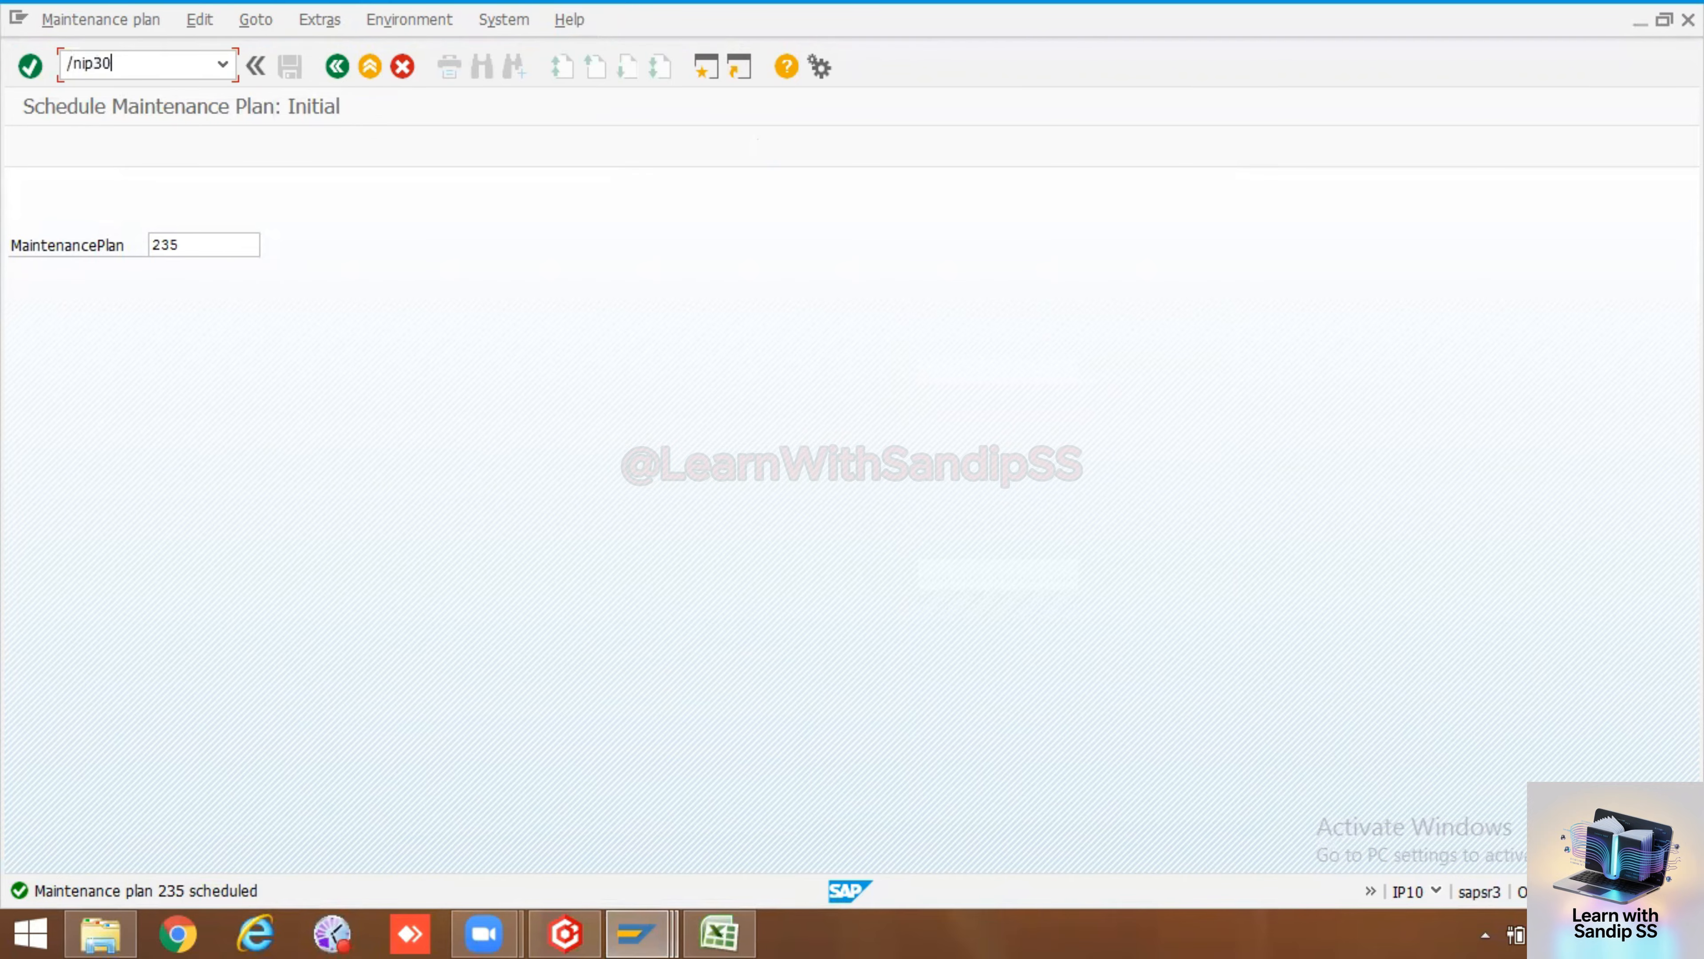
type("/nip30")
key("Return")
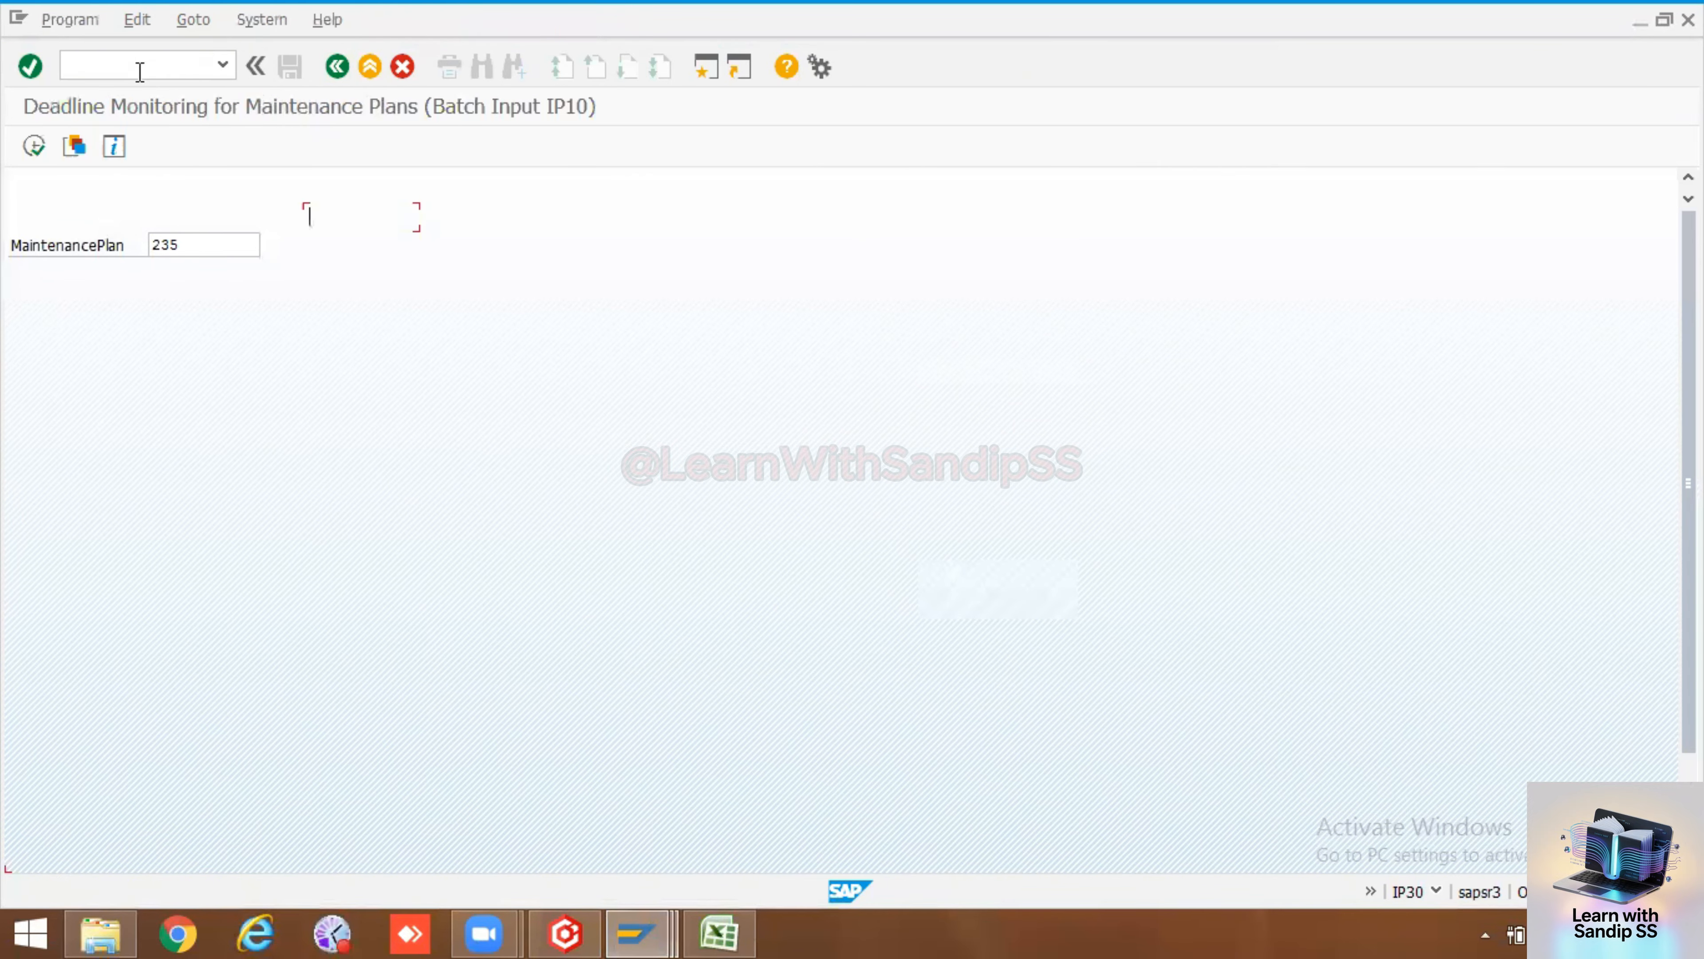
left_click(334, 215)
left_click(334, 215)
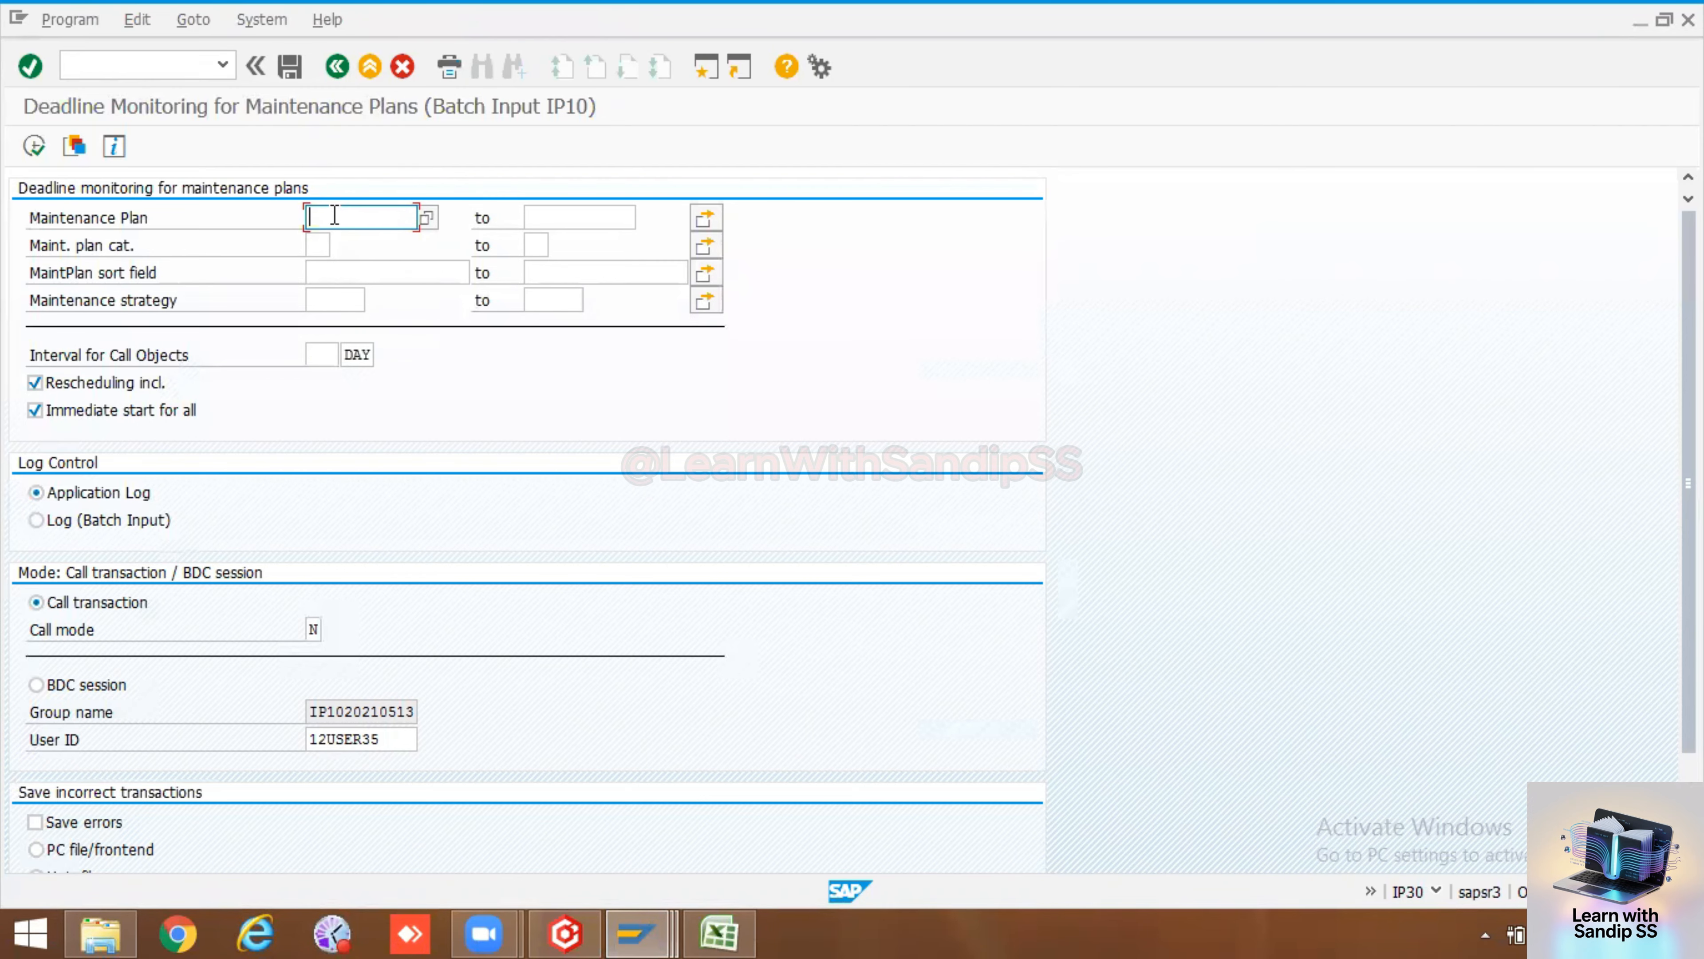
type("235")
left_click(325, 356)
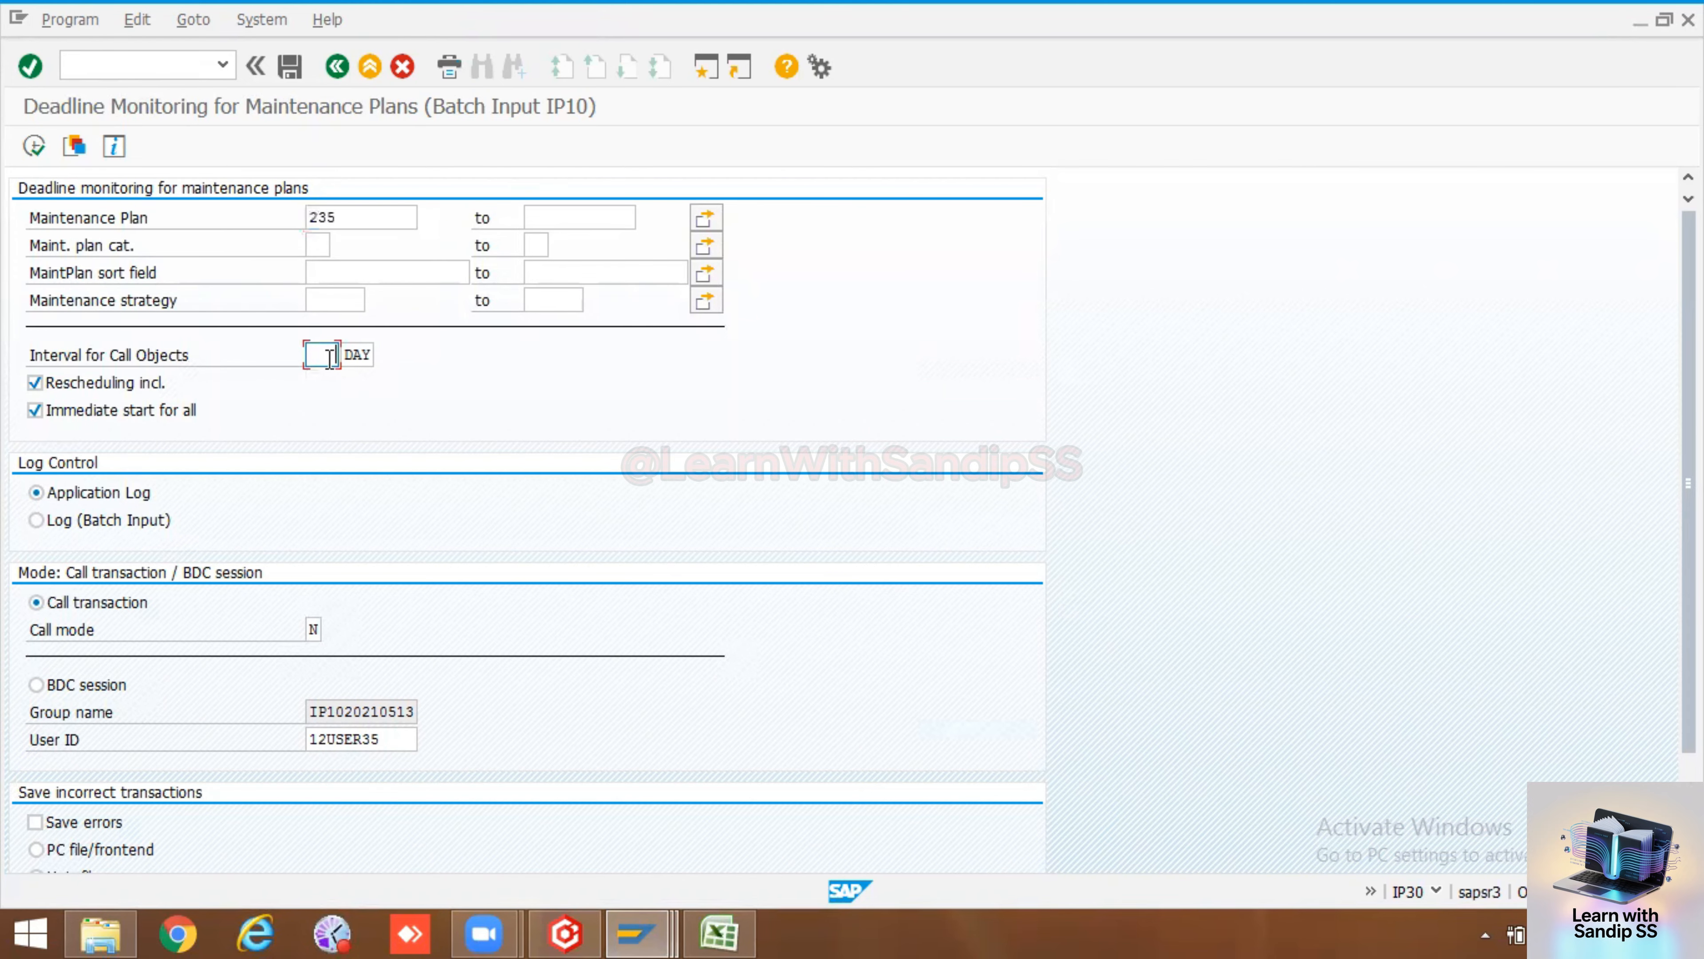
type("30")
left_click(35, 148)
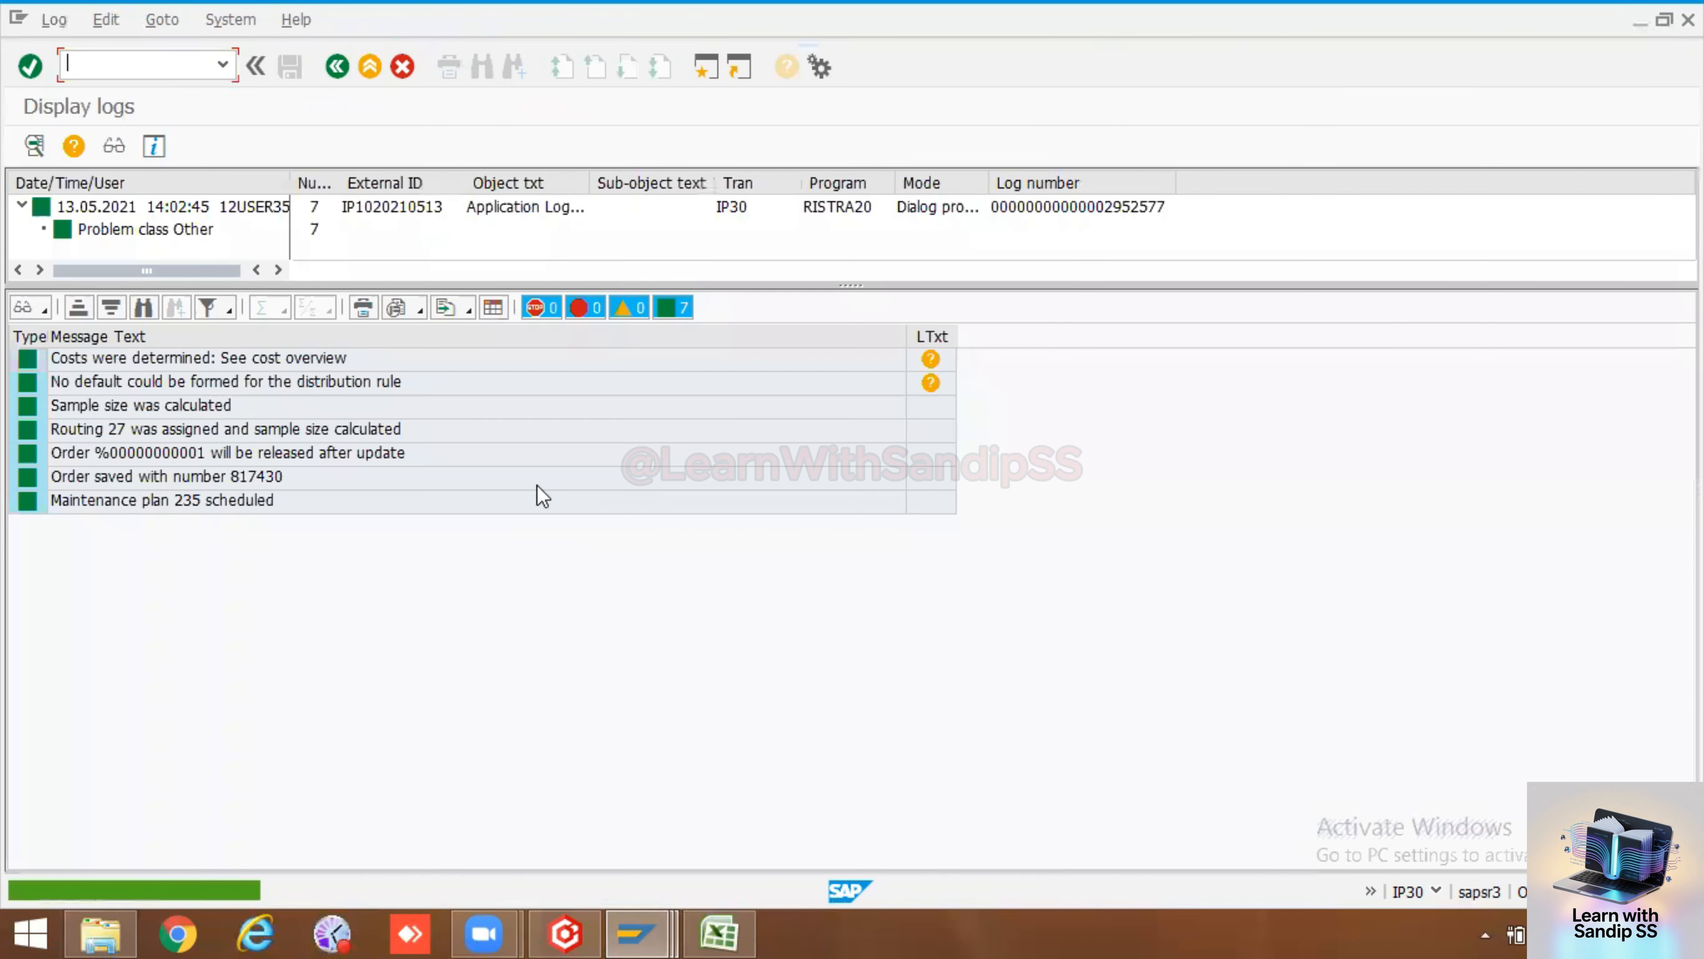
Examine the scheduling log messages and open the order-saved message to copy the order number
left_click(267, 478)
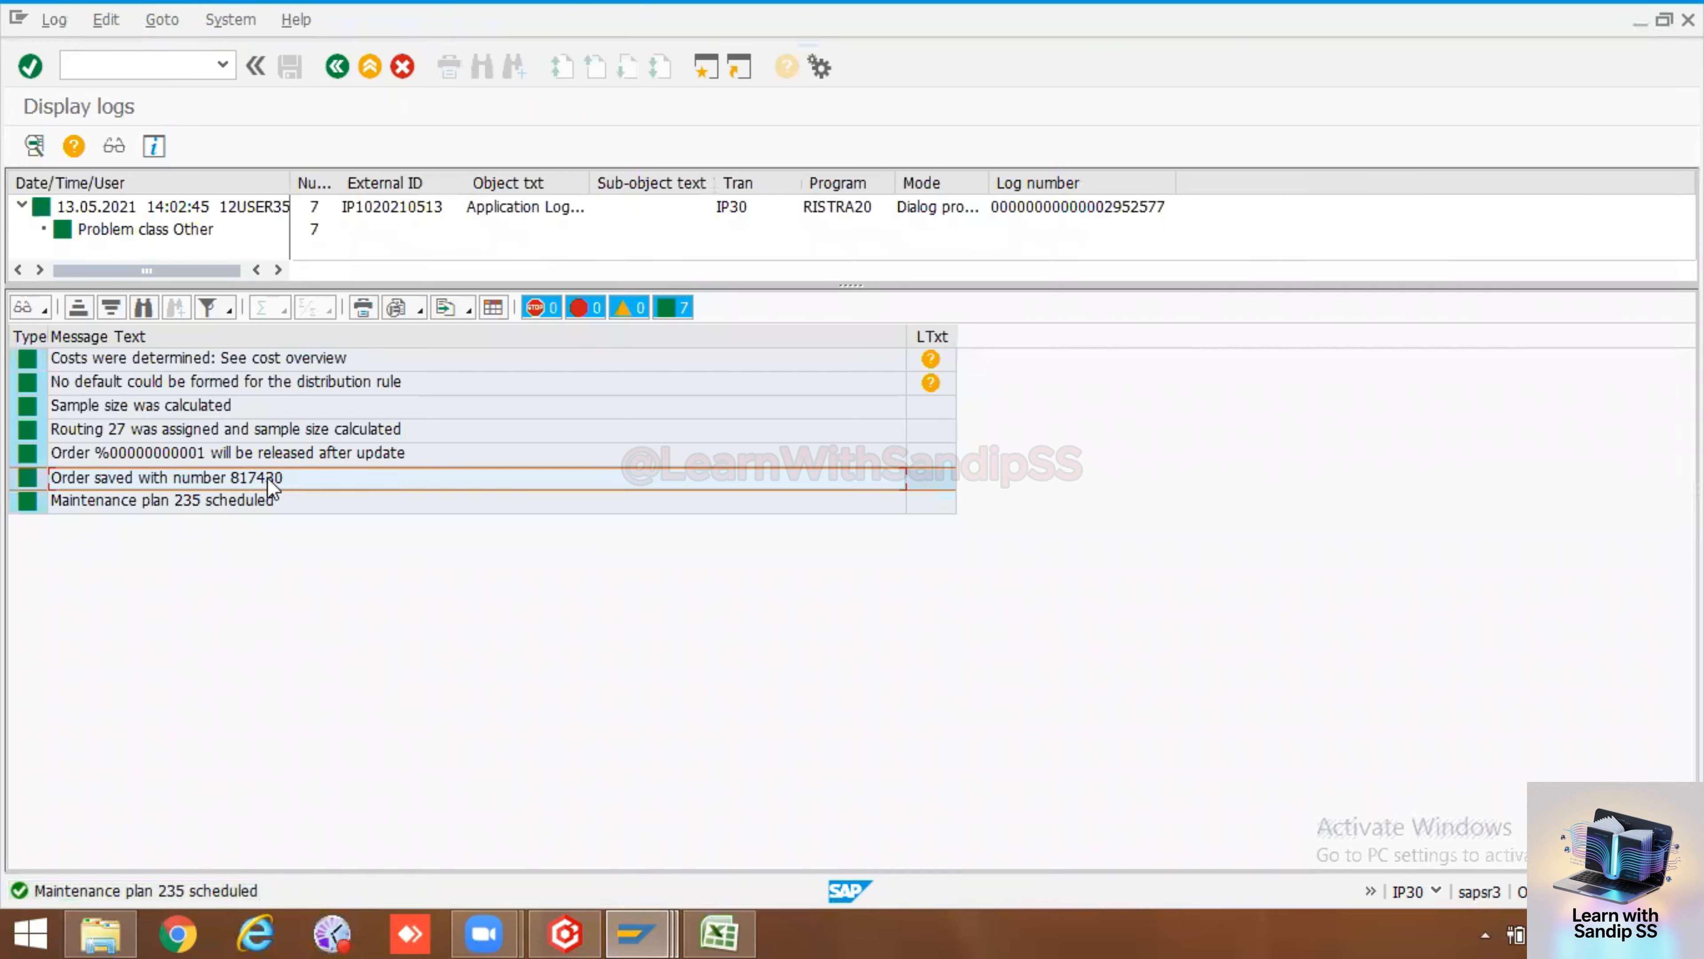
left_click(188, 504)
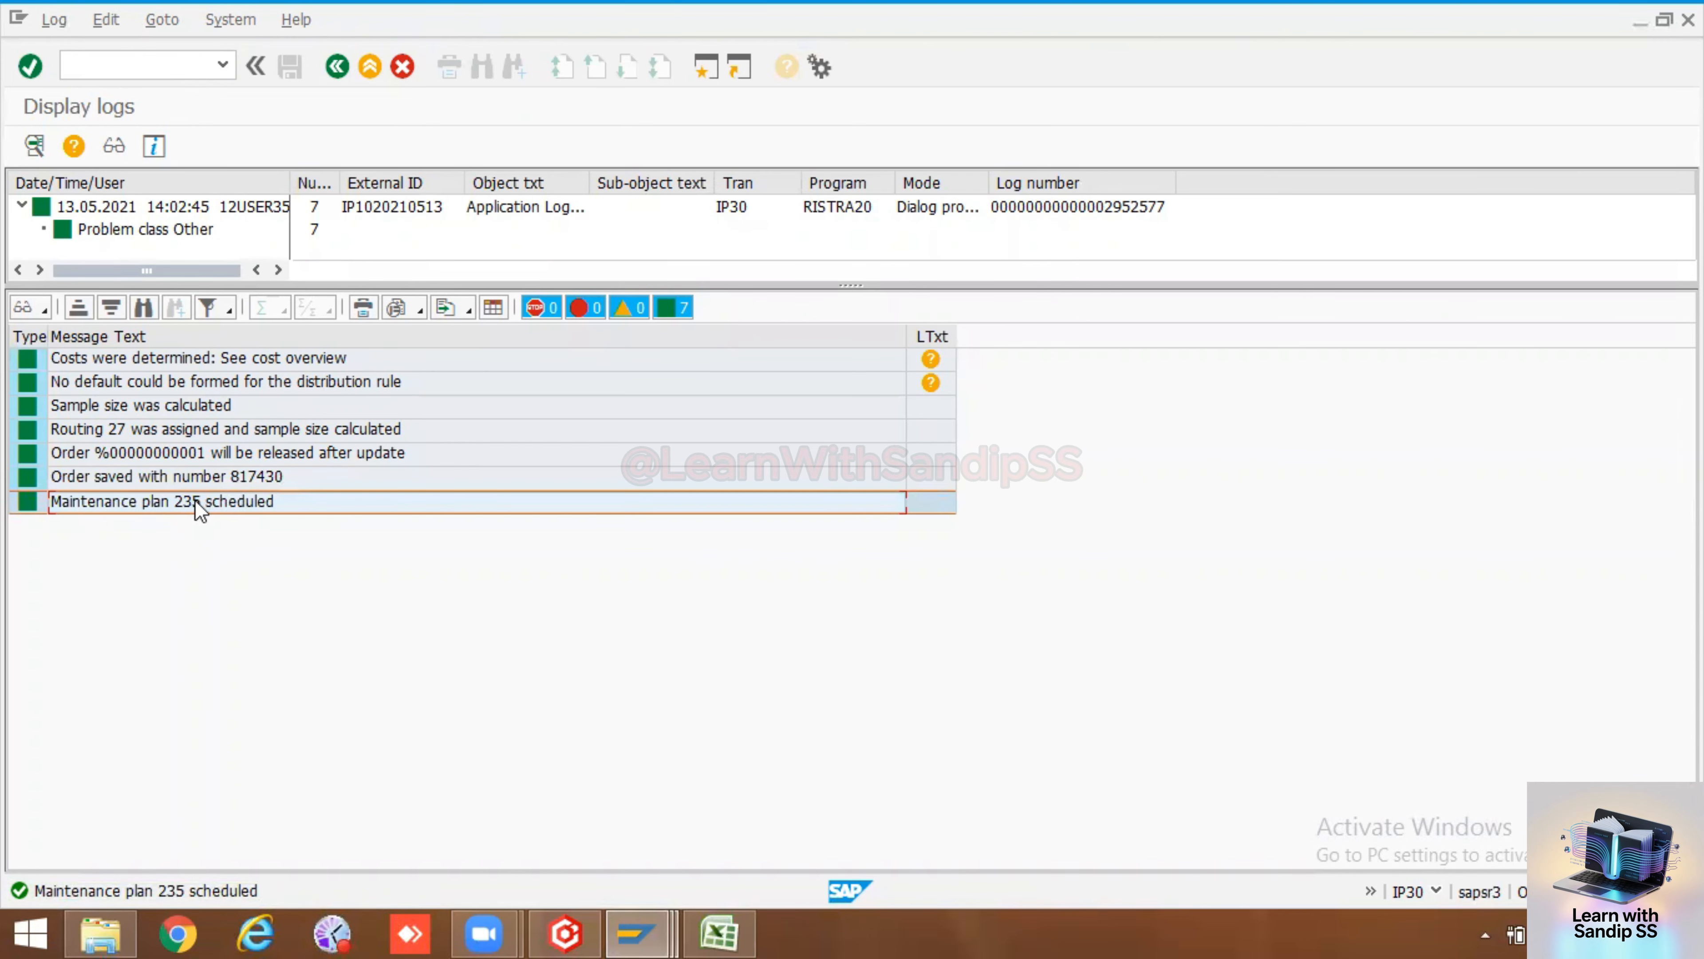
left_click(247, 482)
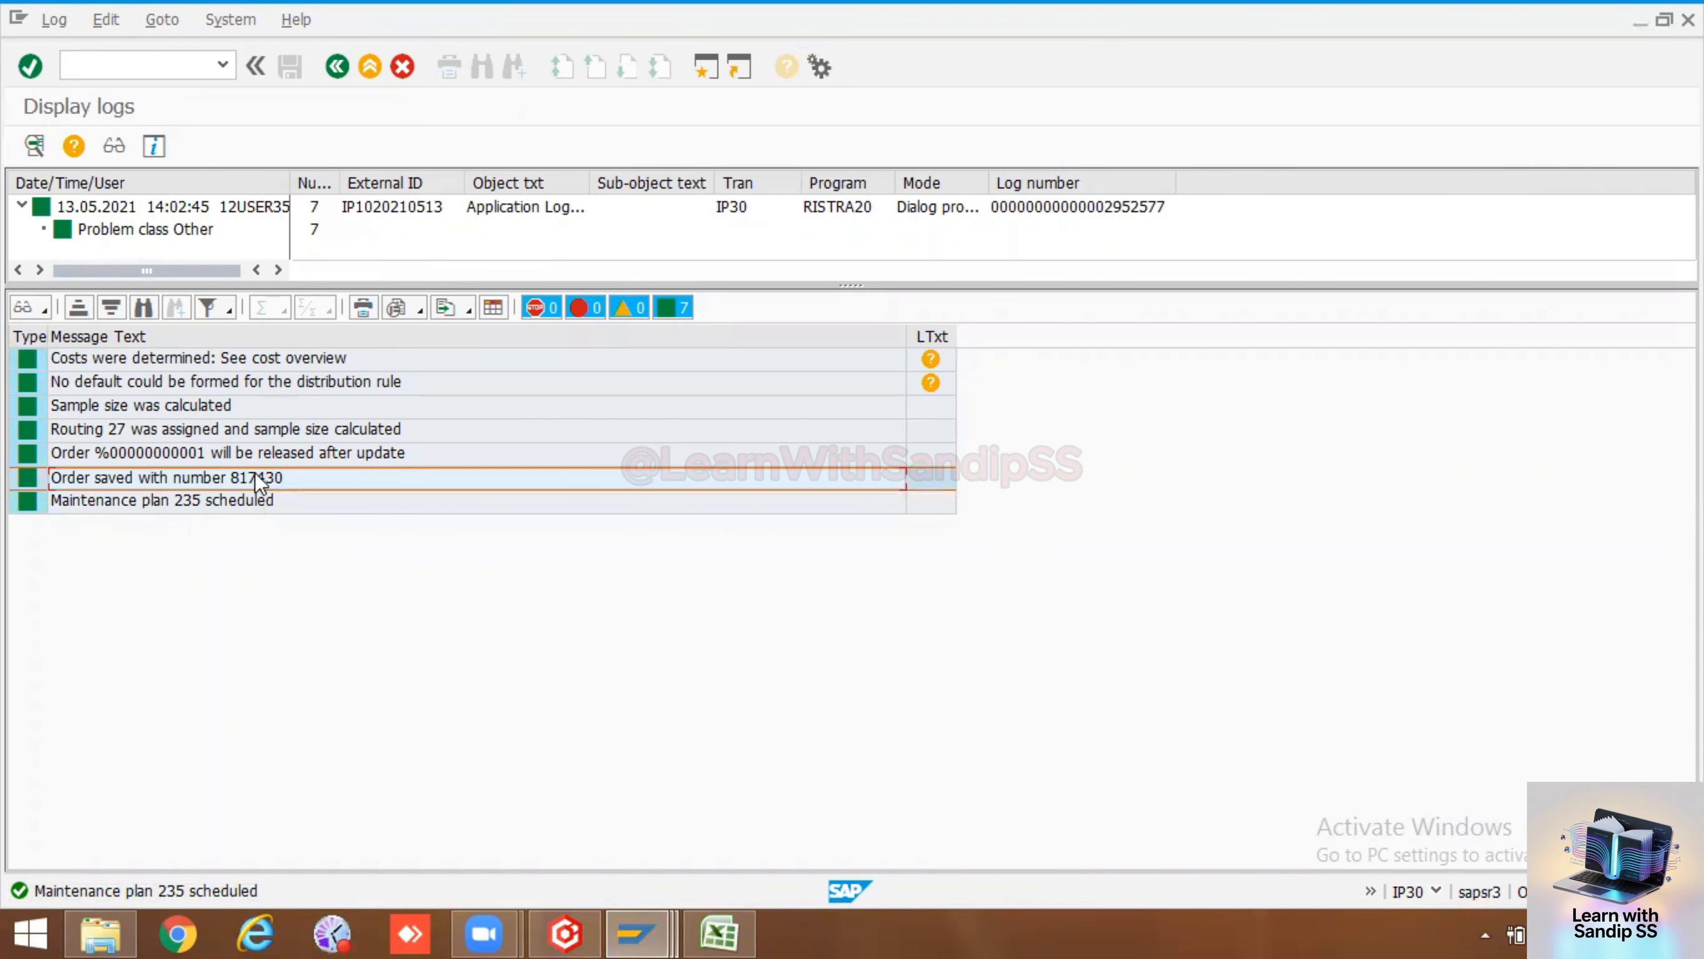
double_click(254, 473)
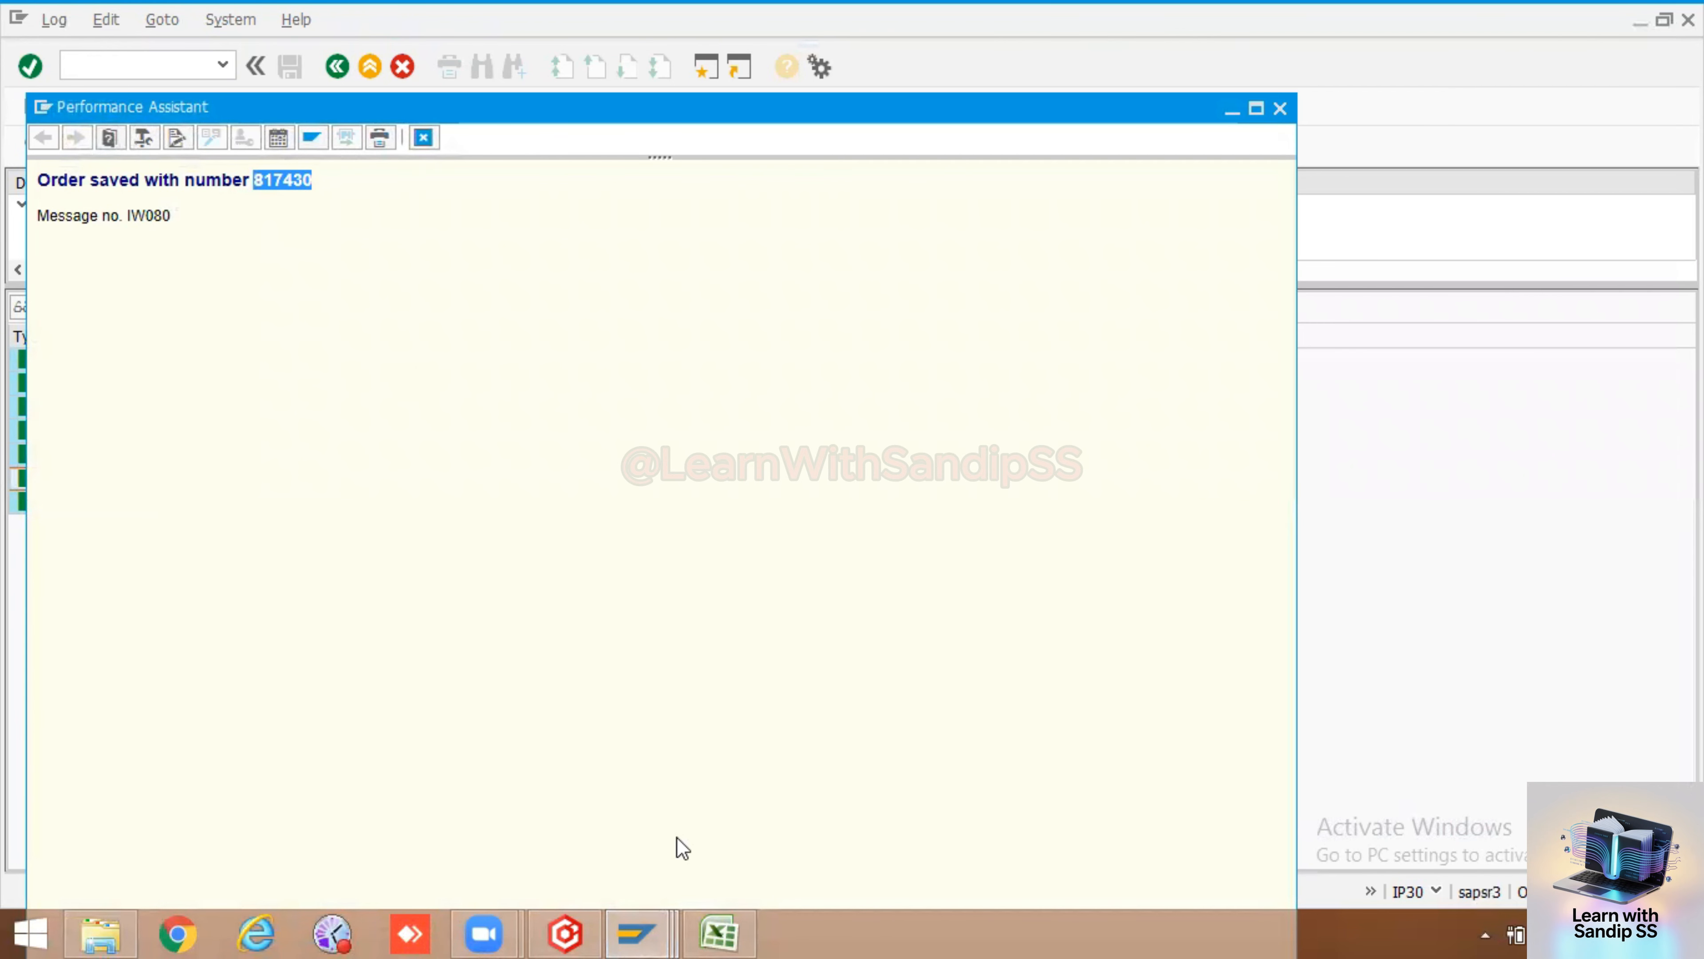
Switch to Excel and record the work order 817430 in row 24 under the label Work order
left_click(657, 934)
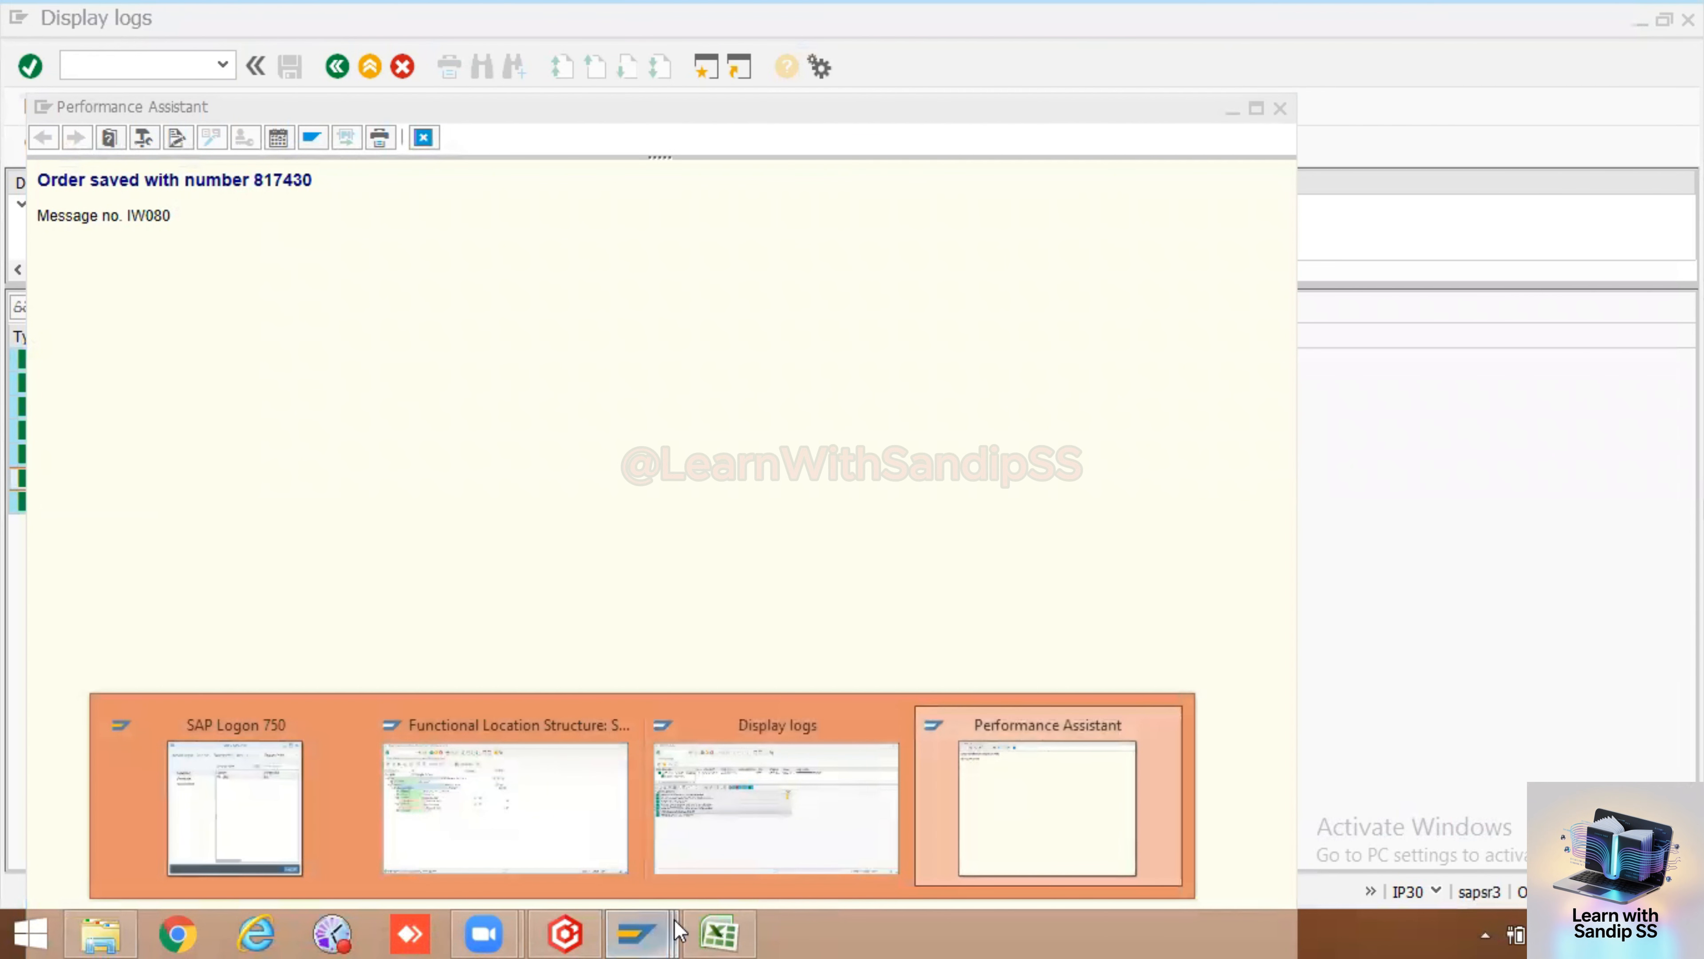
left_click(718, 933)
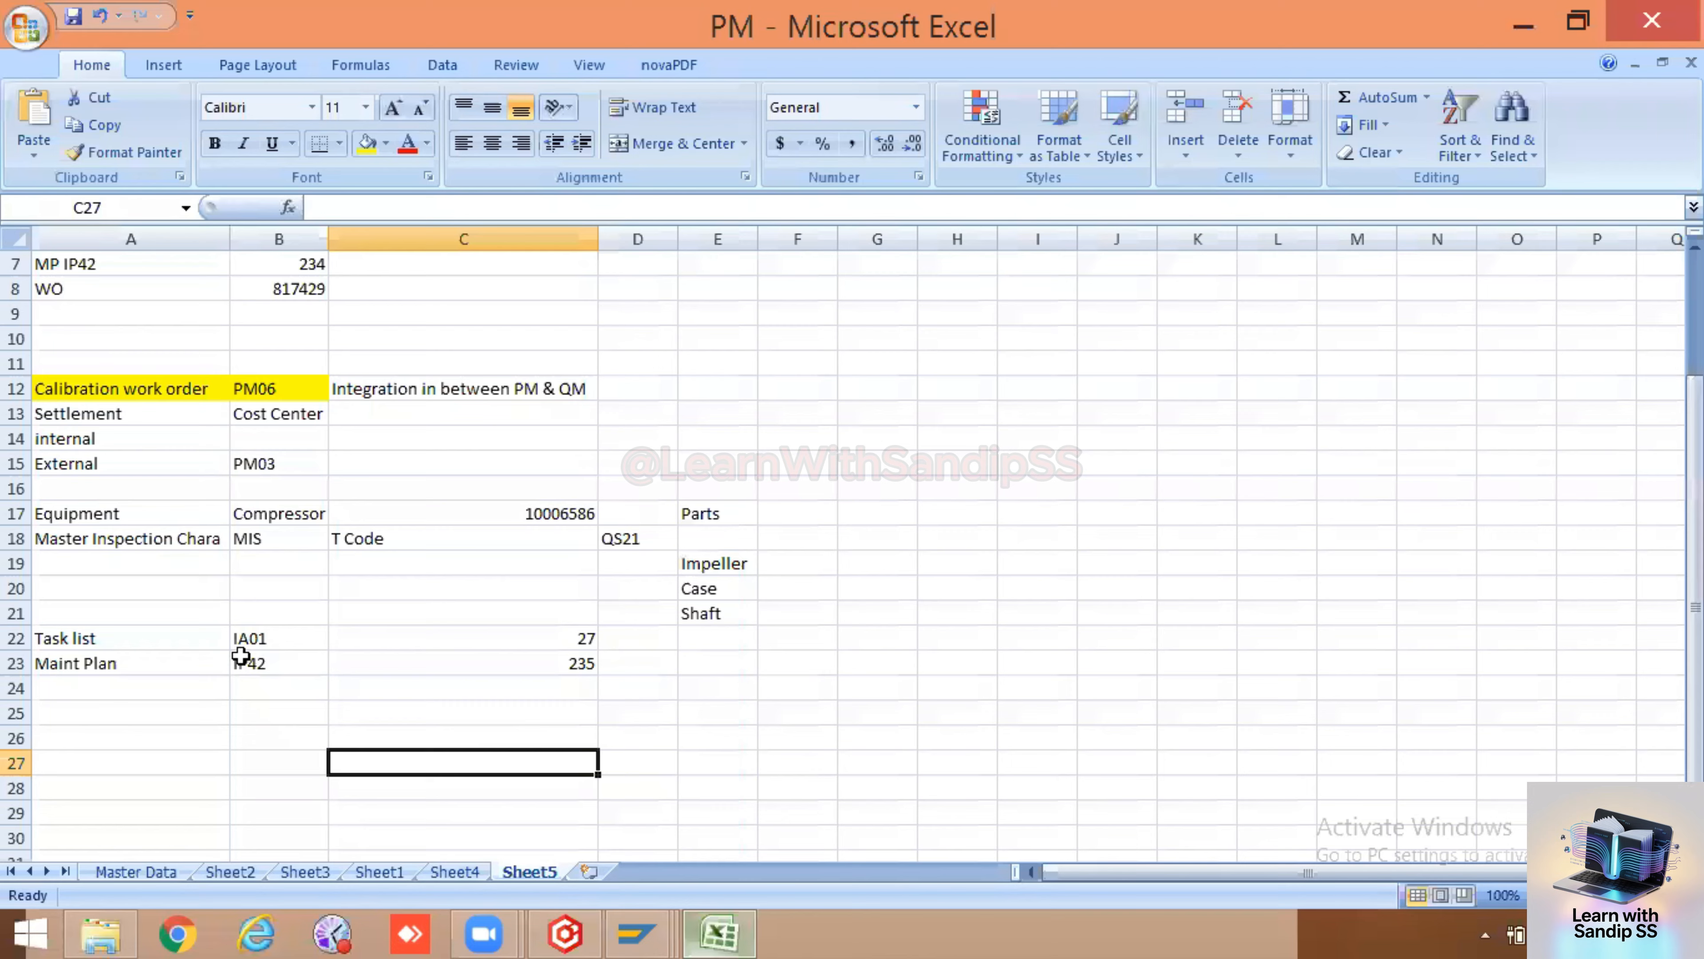
left_click(156, 695)
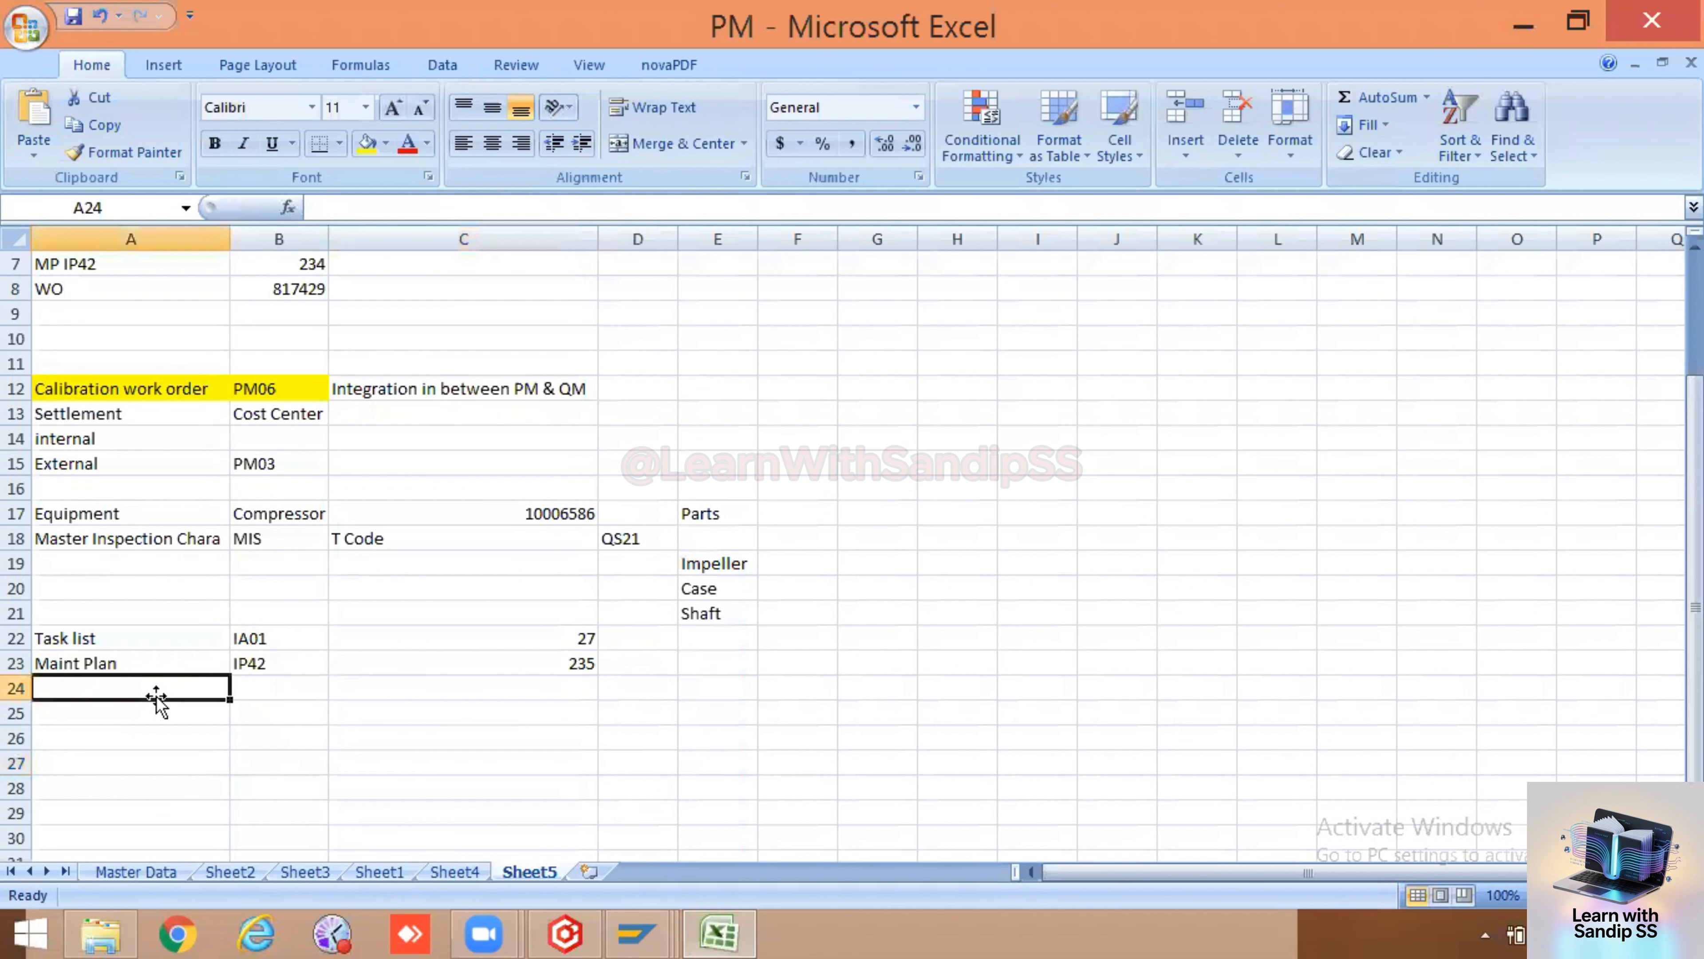
type("Work order")
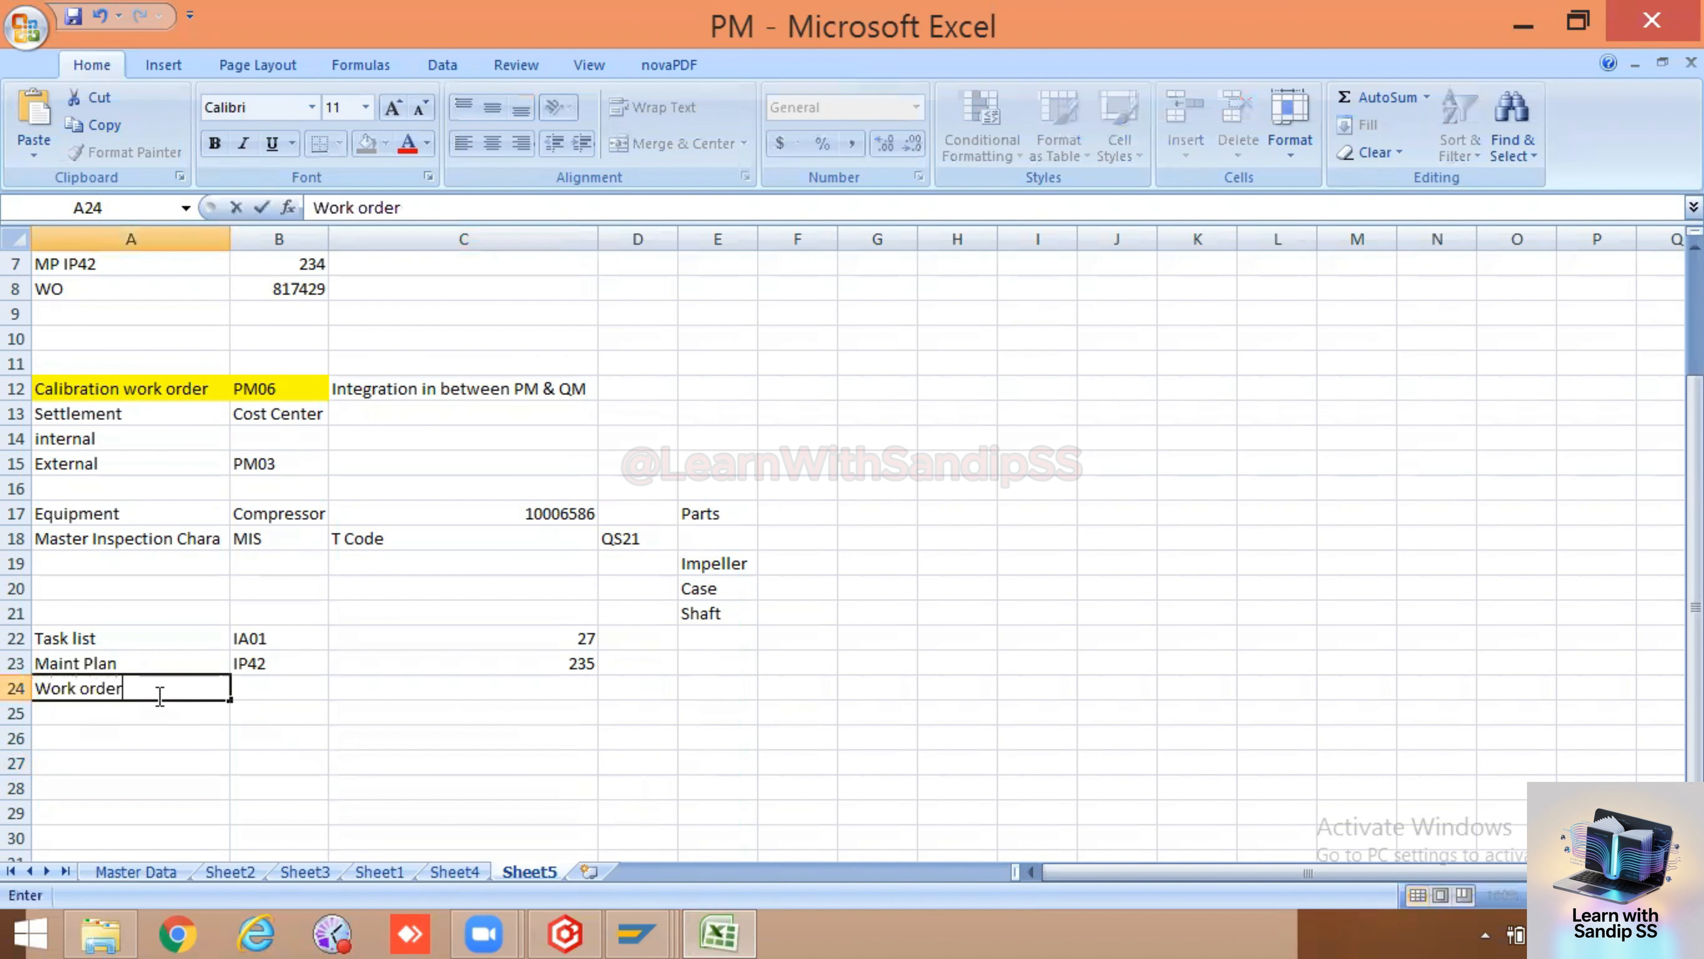
double_click(528, 684)
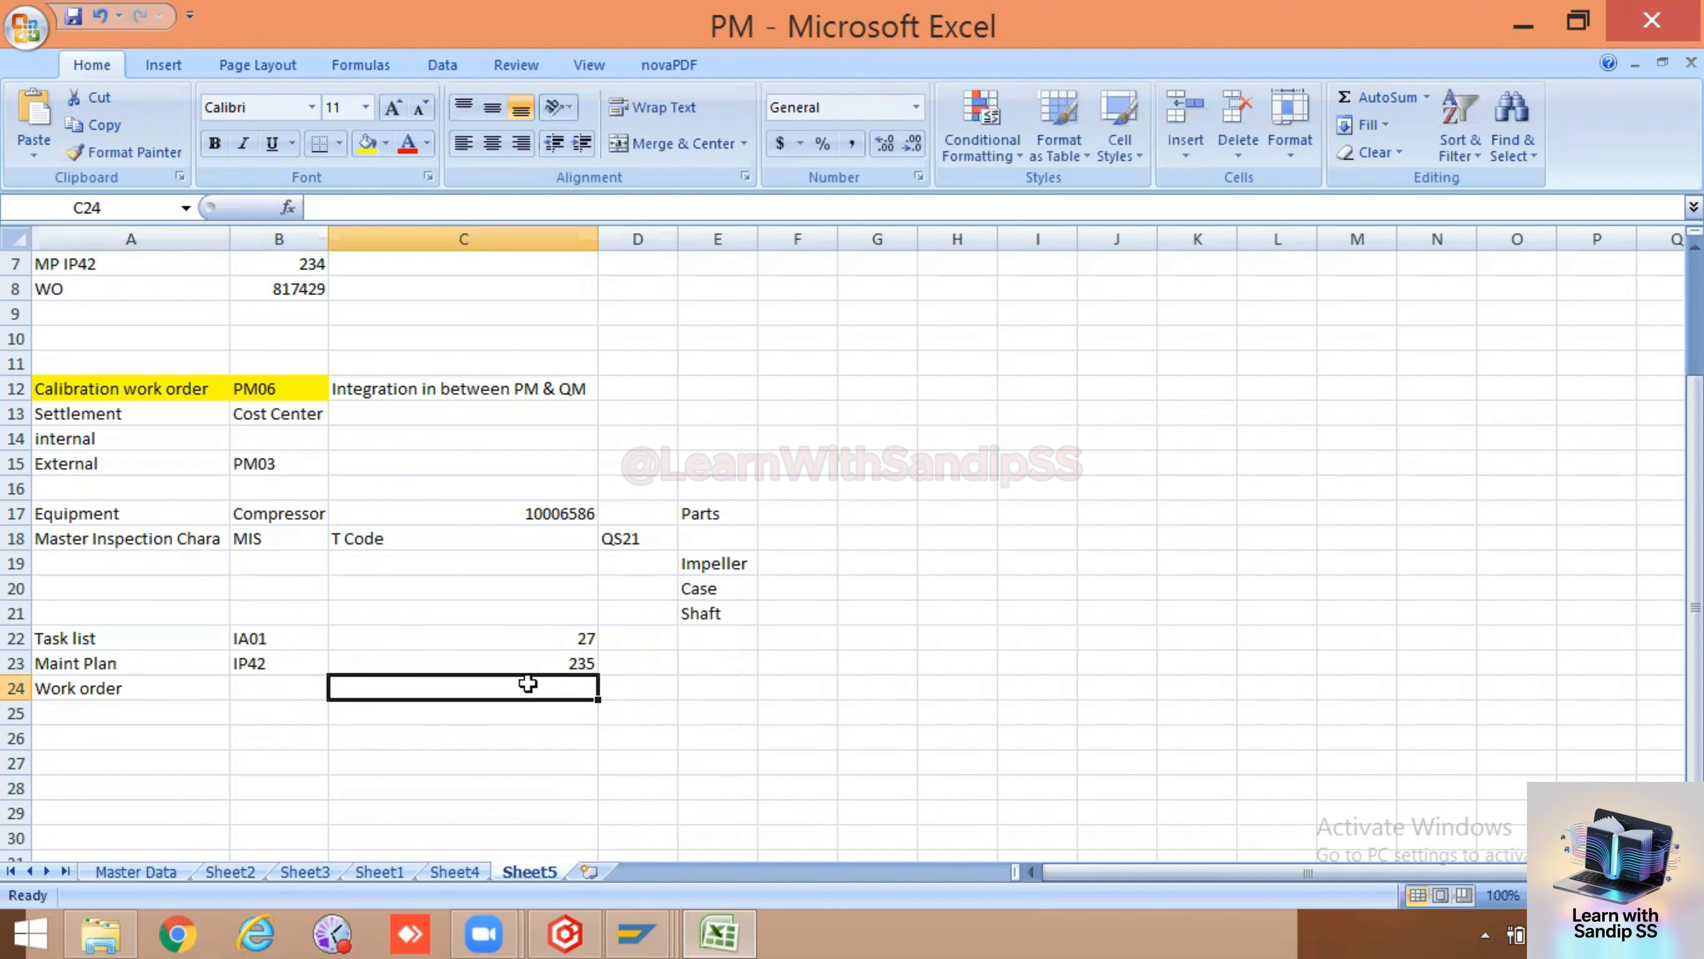
type("817430")
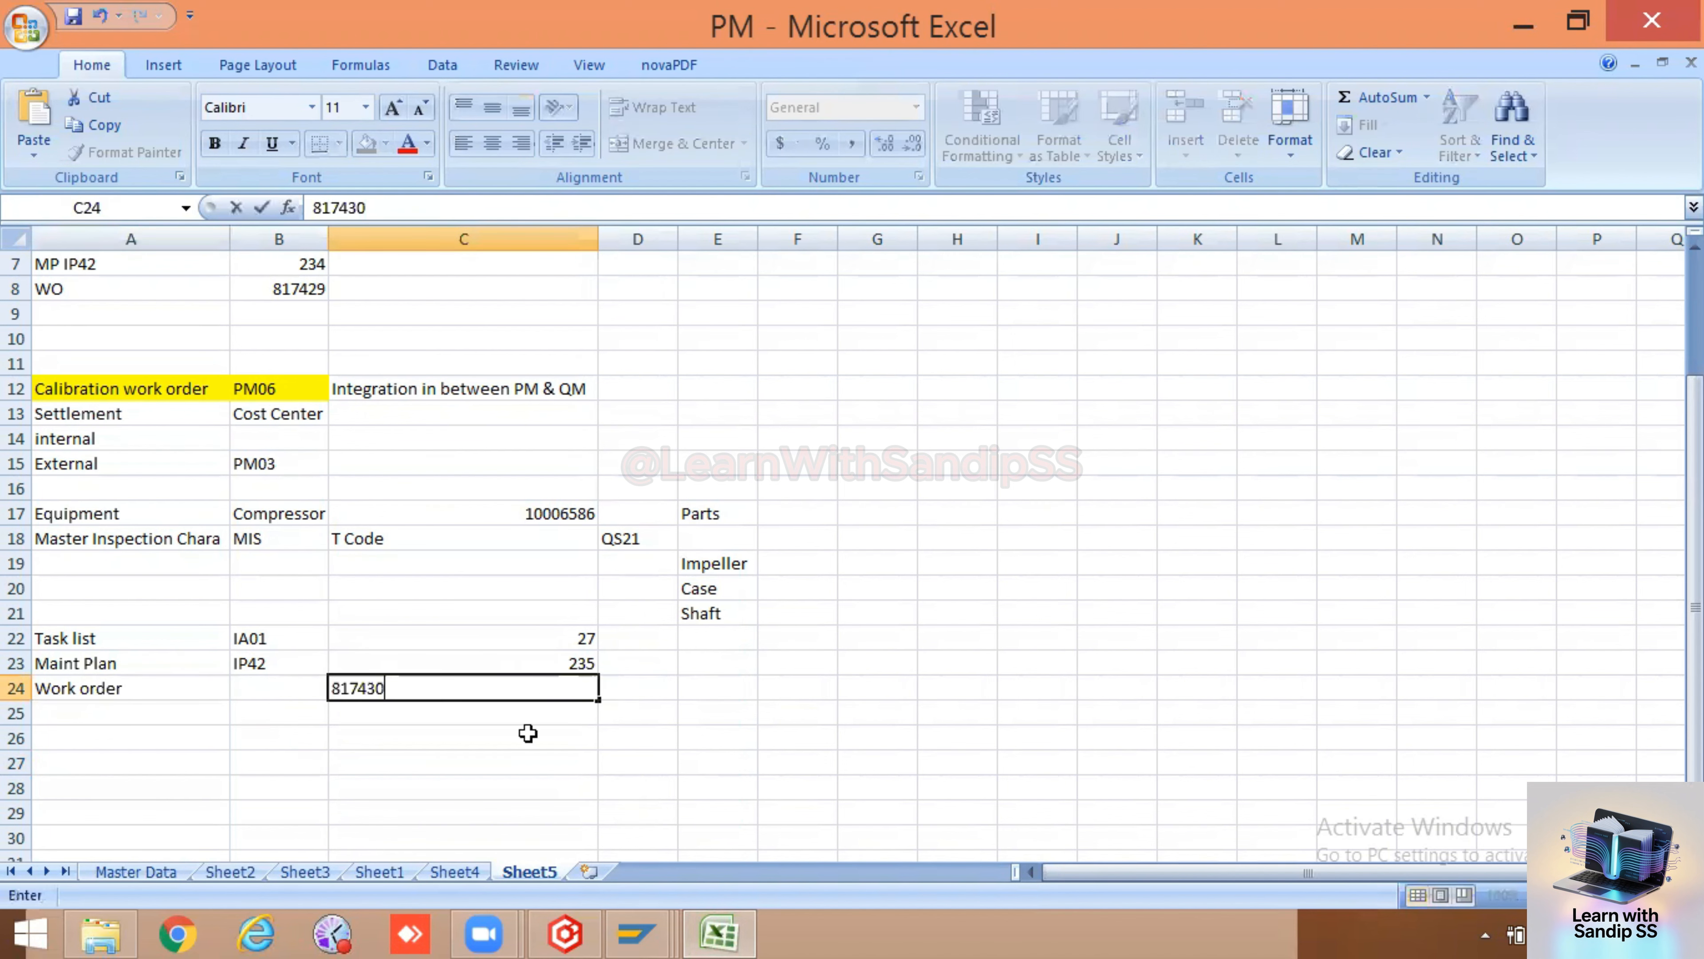
key("Return")
Close the message window and return to the SAP display logs session
key("alt+Tab")
left_click(421, 139)
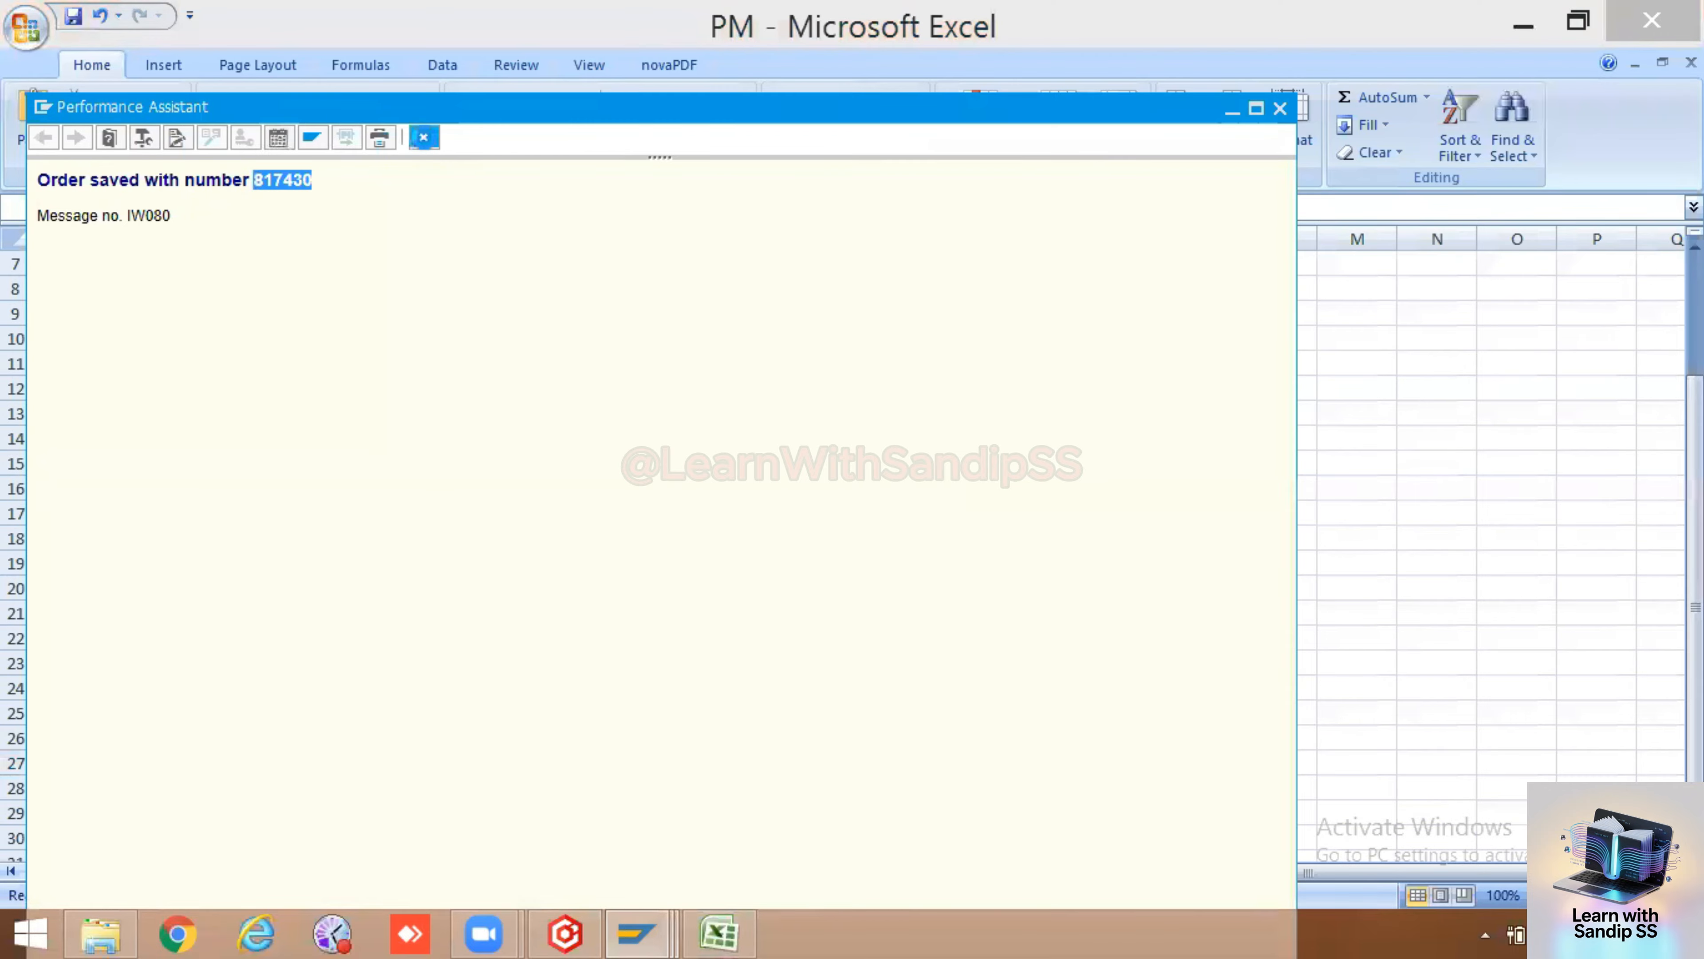
left_click(648, 934)
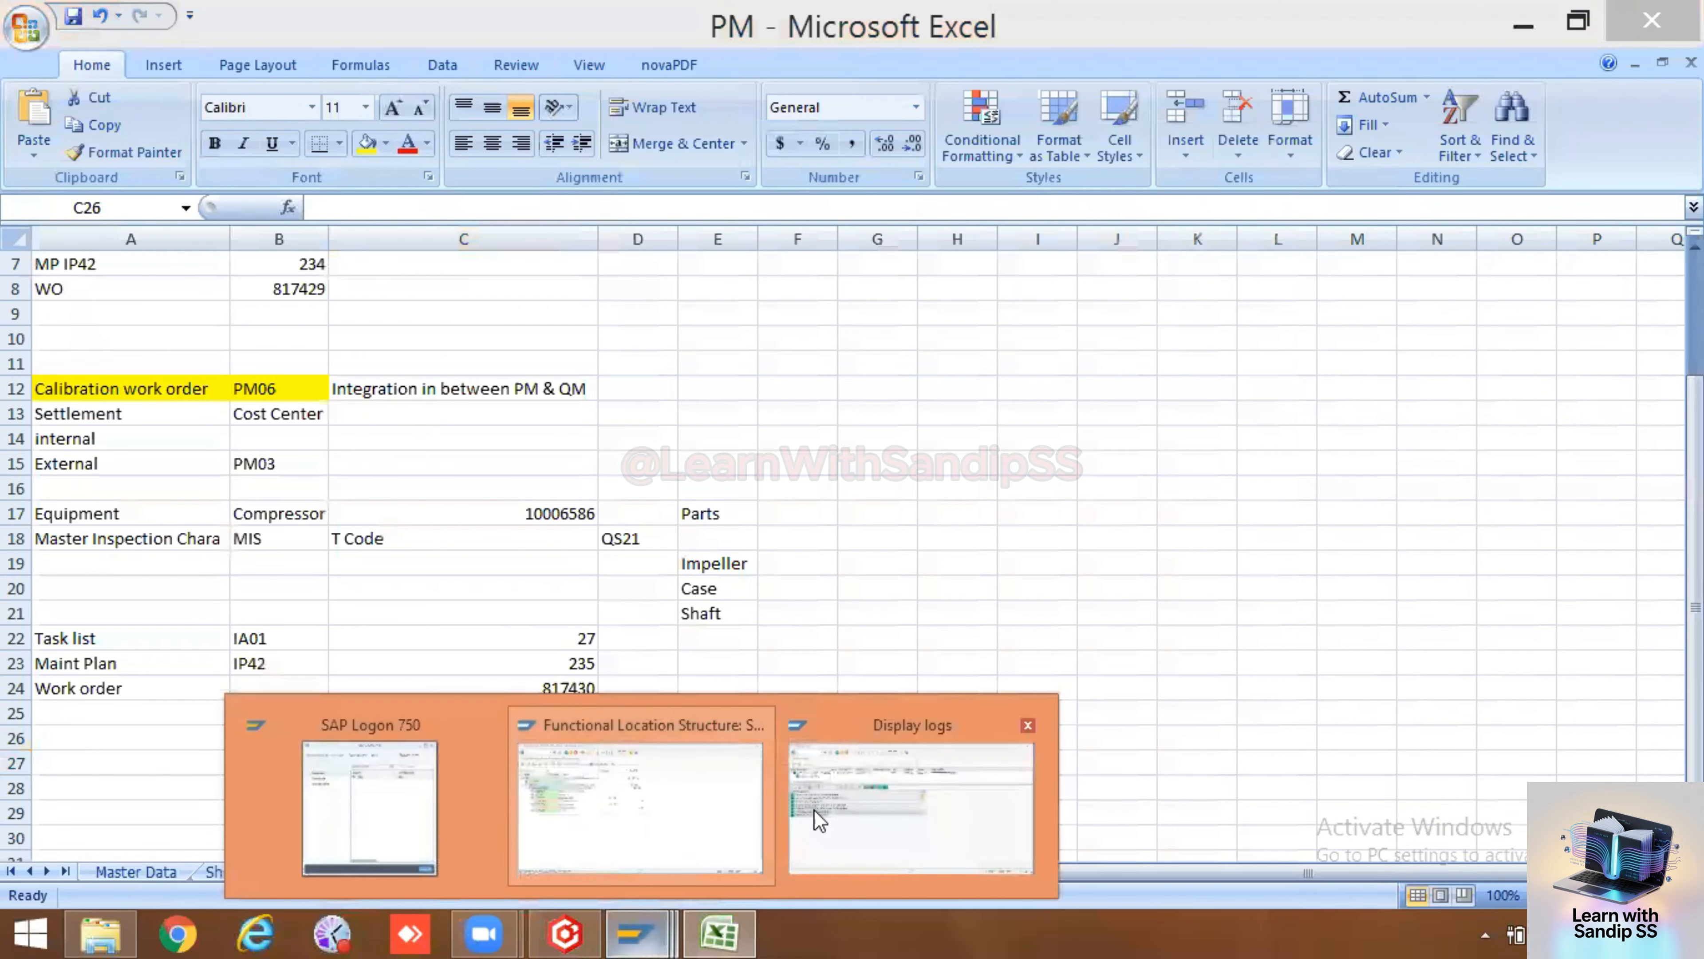
left_click(839, 803)
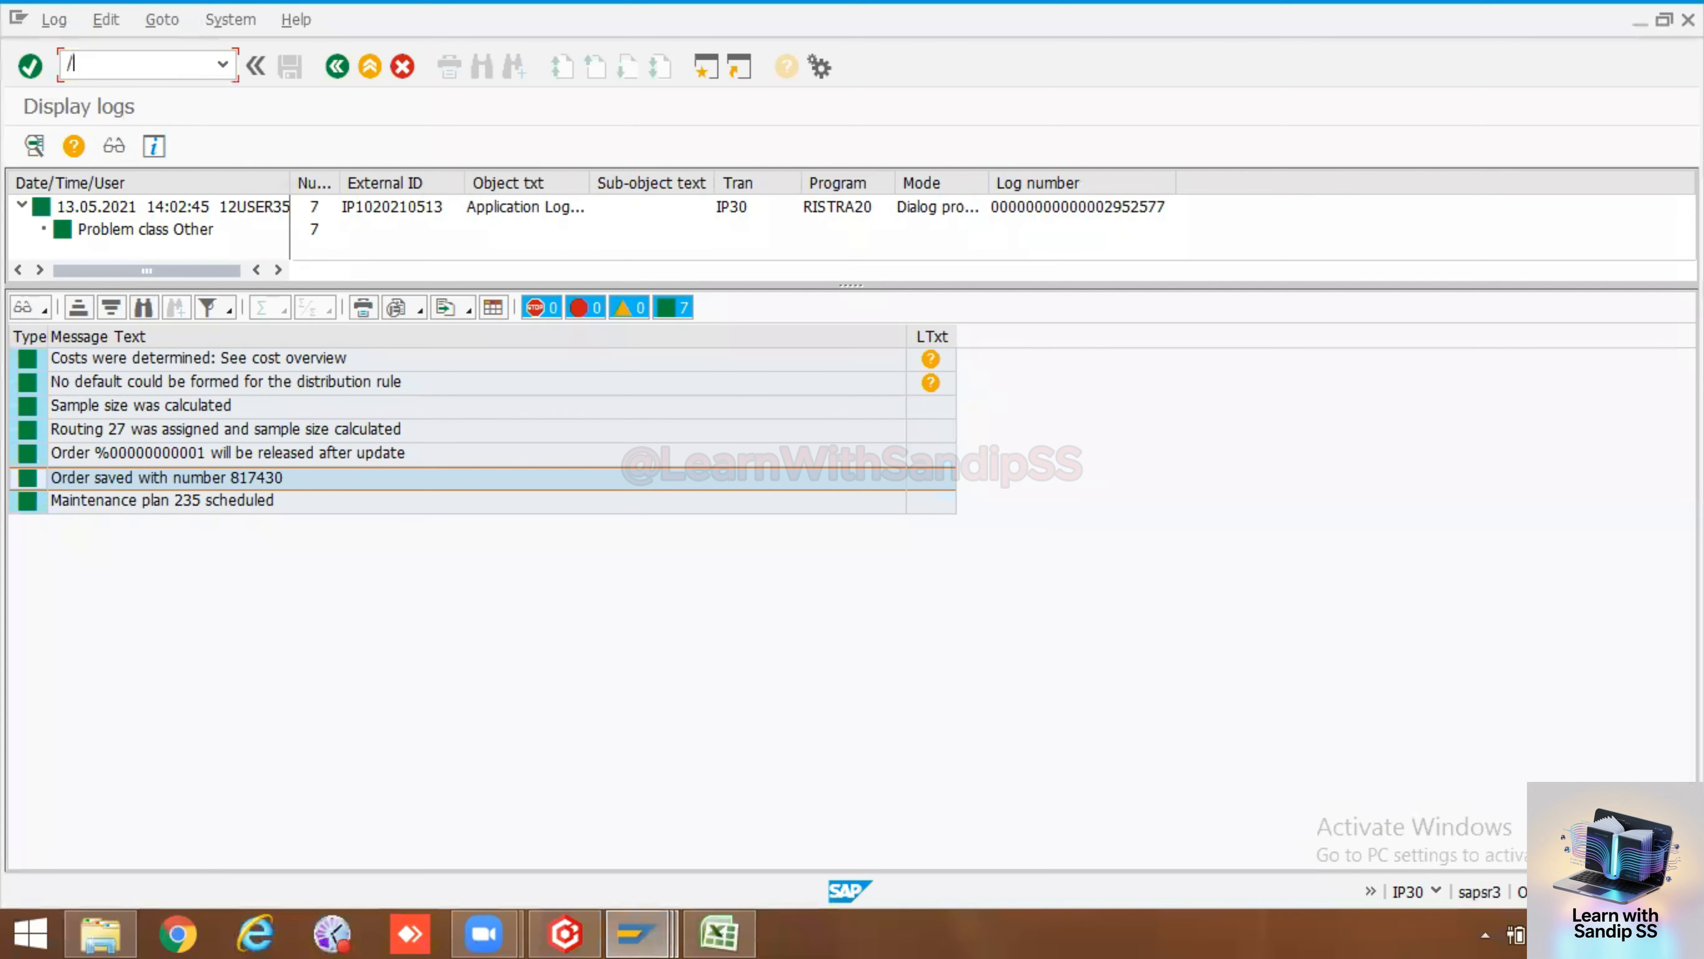
Display the scheduling overview list (IP24) for maintenance plan 235
type("/nip24")
key("Return")
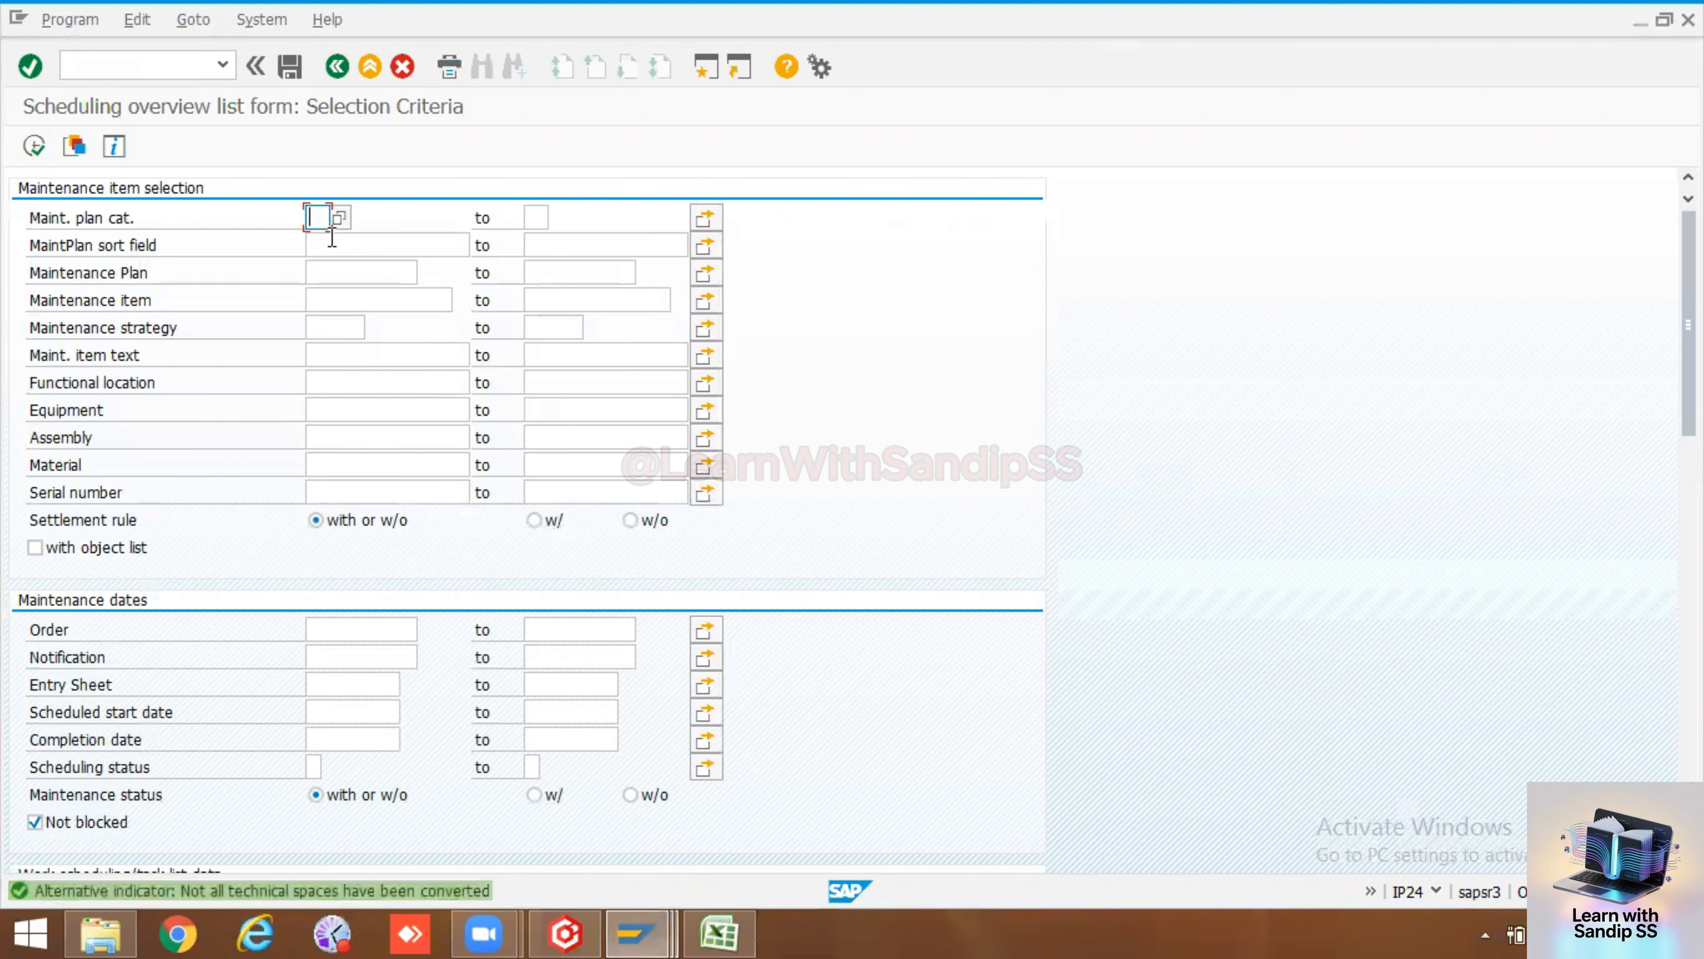
left_click(331, 270)
type("235")
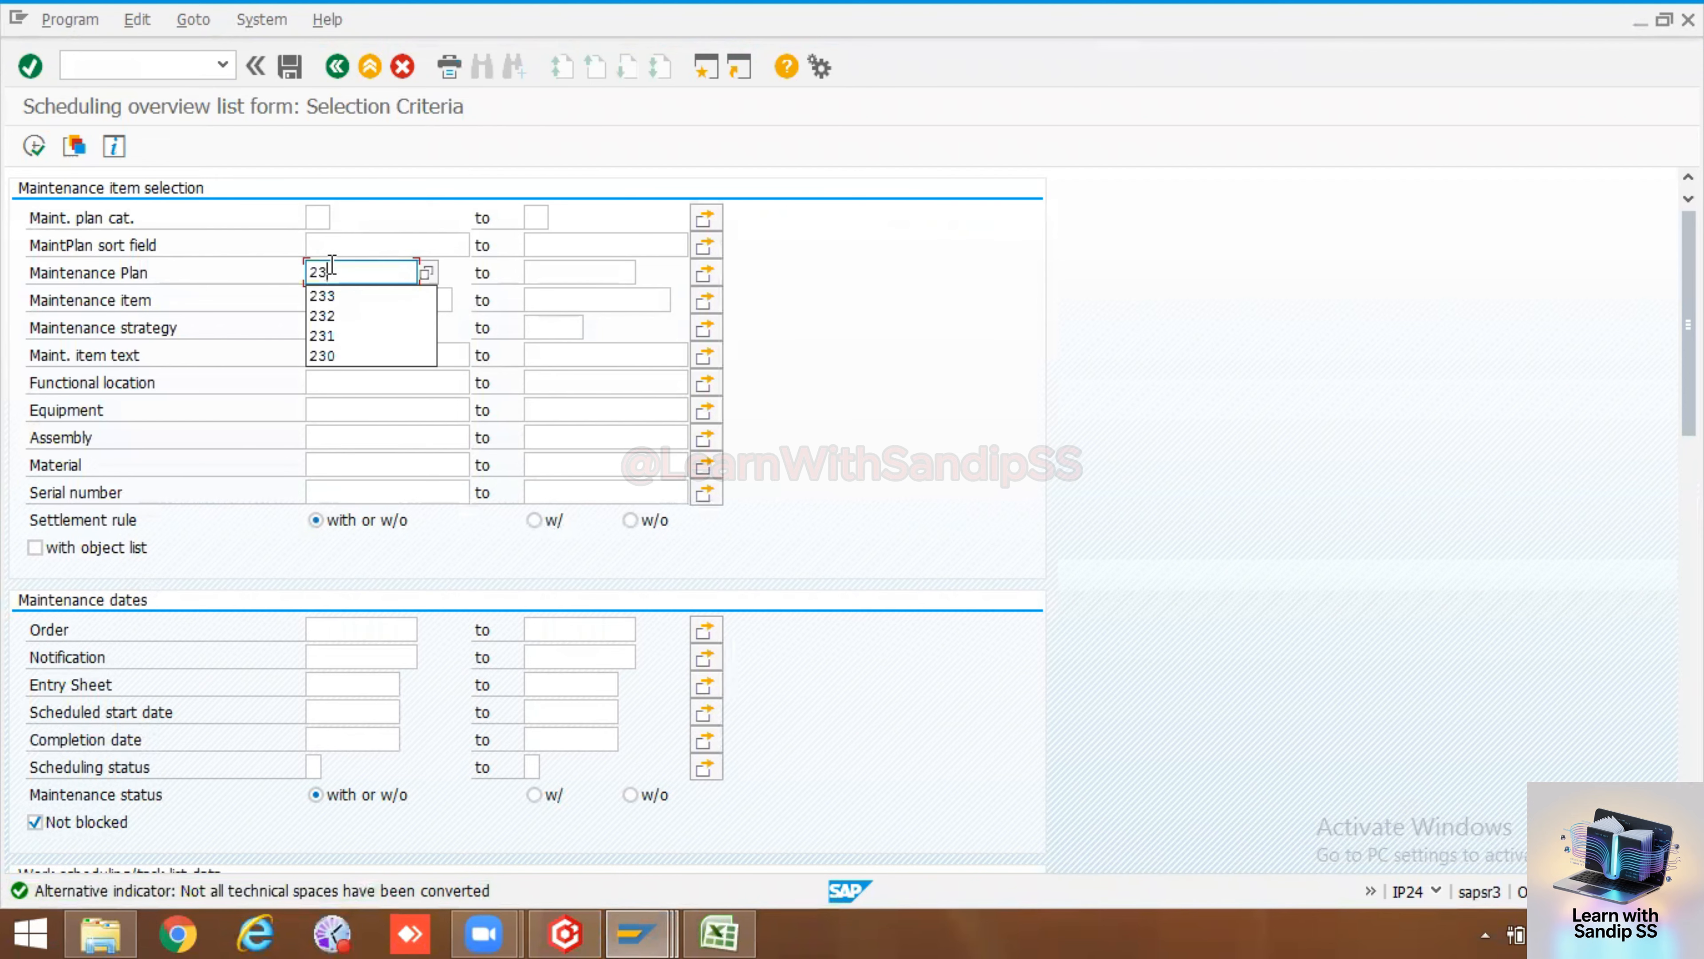
left_click(34, 145)
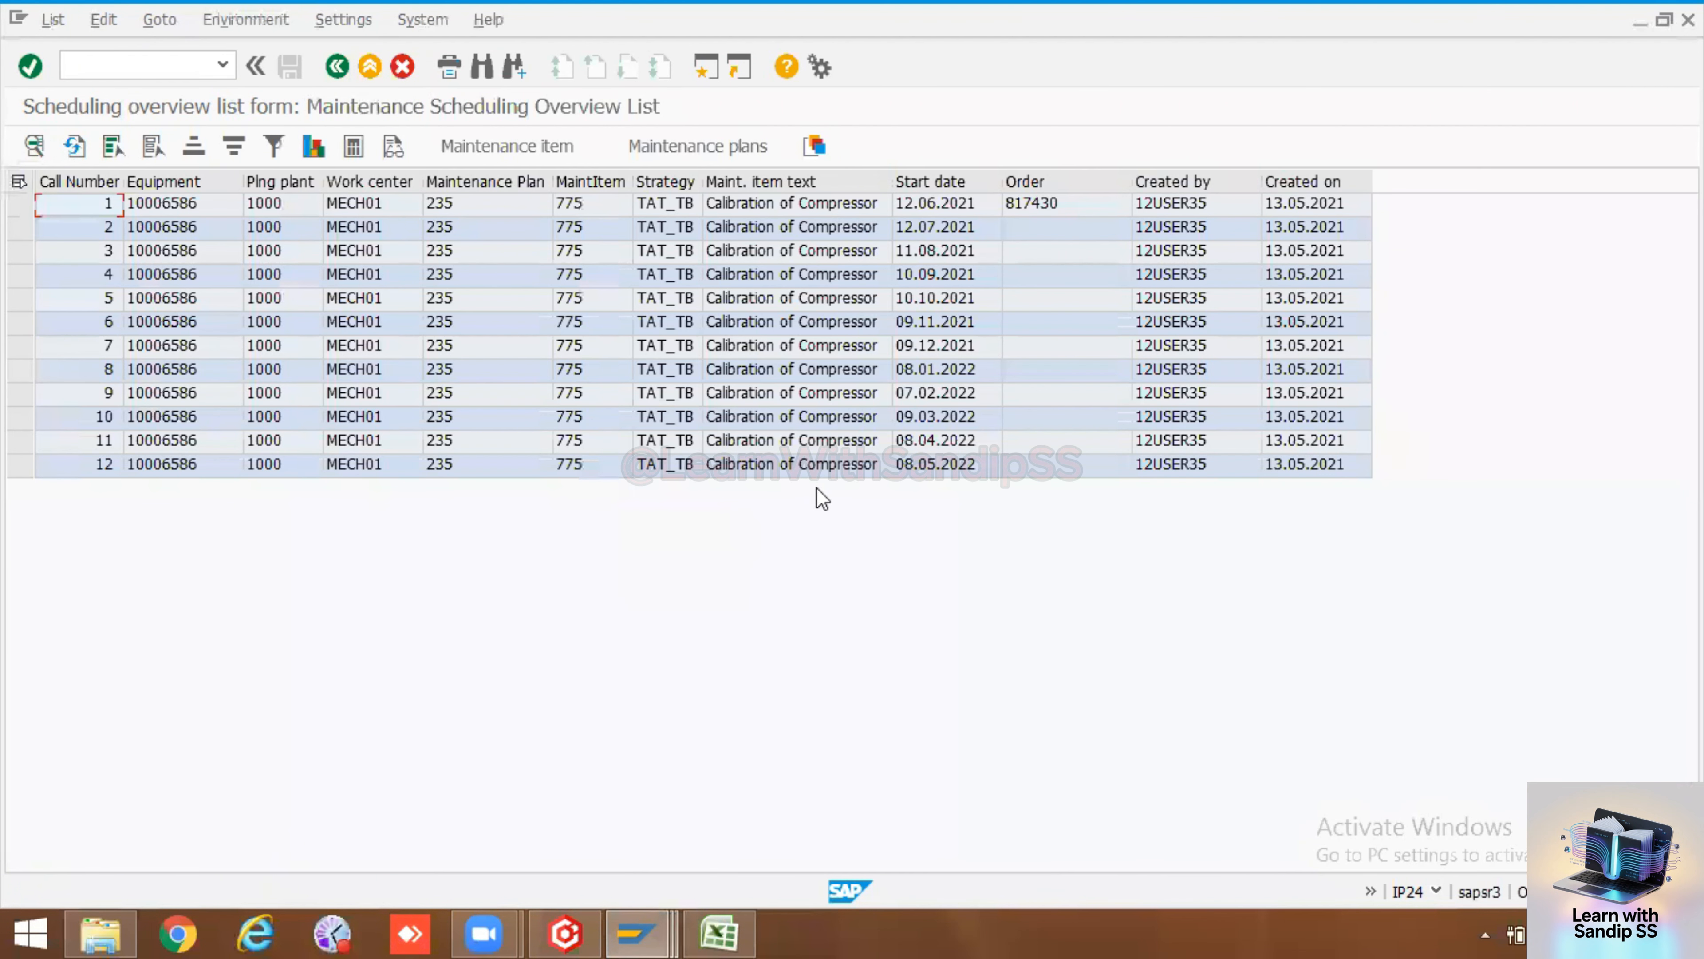
Copy order 817430 from the call list and open it for changing with transaction IW32
left_click(1048, 206)
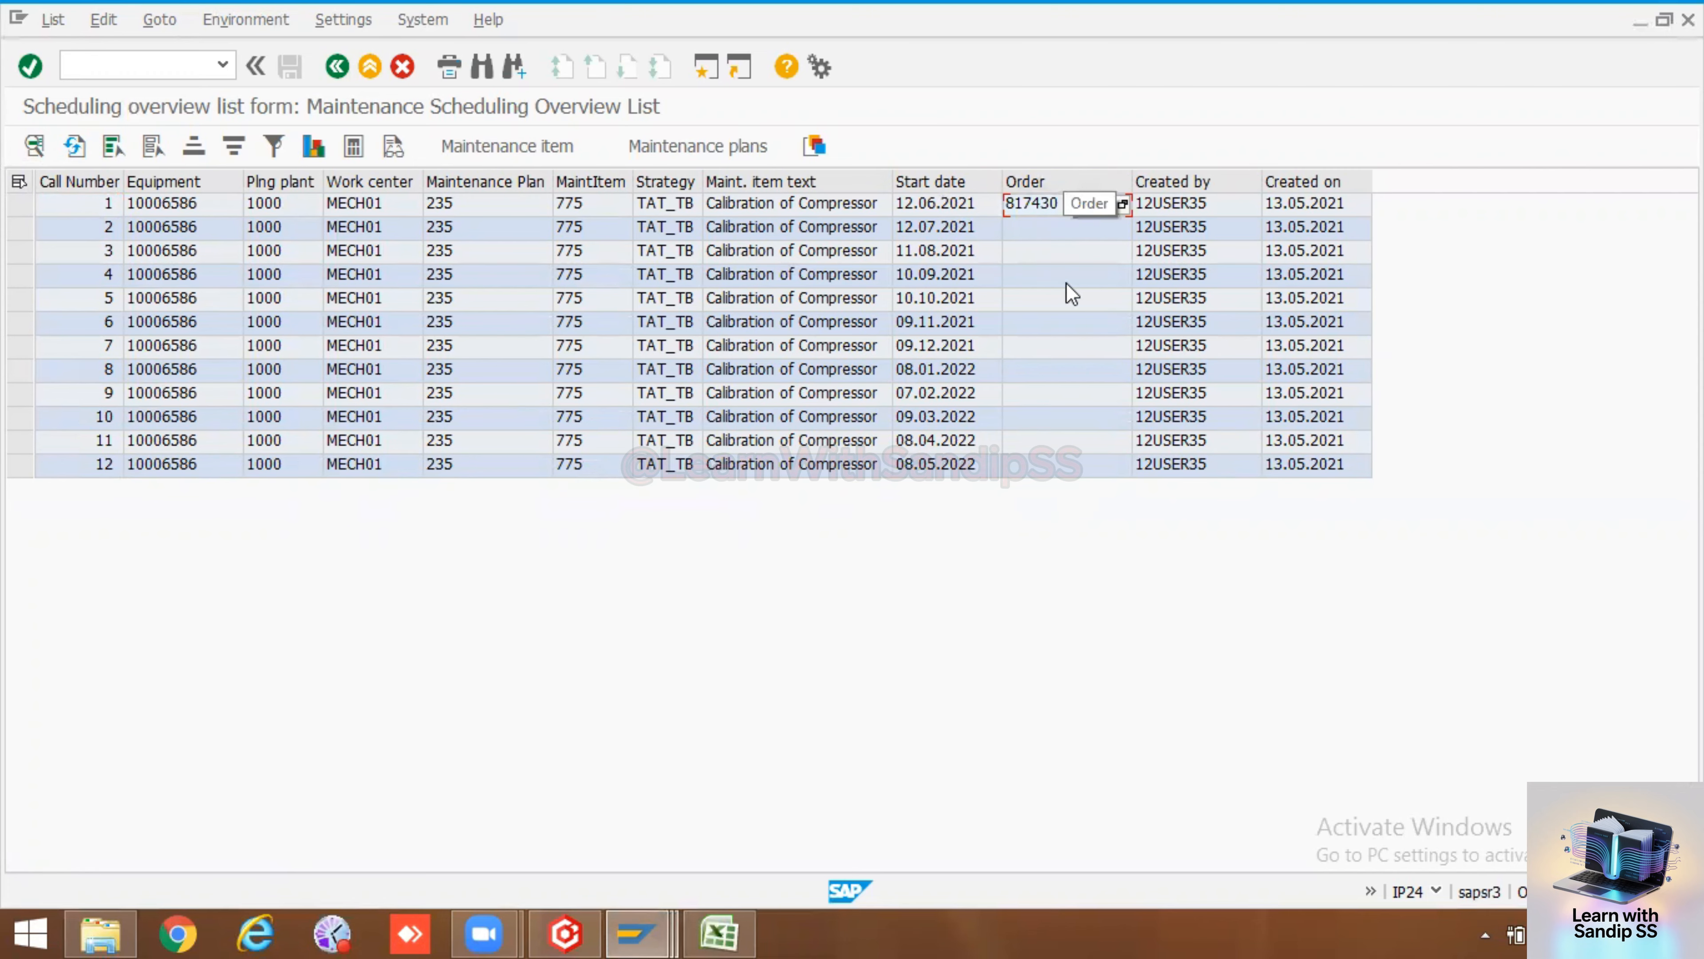
left_click(1058, 209)
left_click(161, 71)
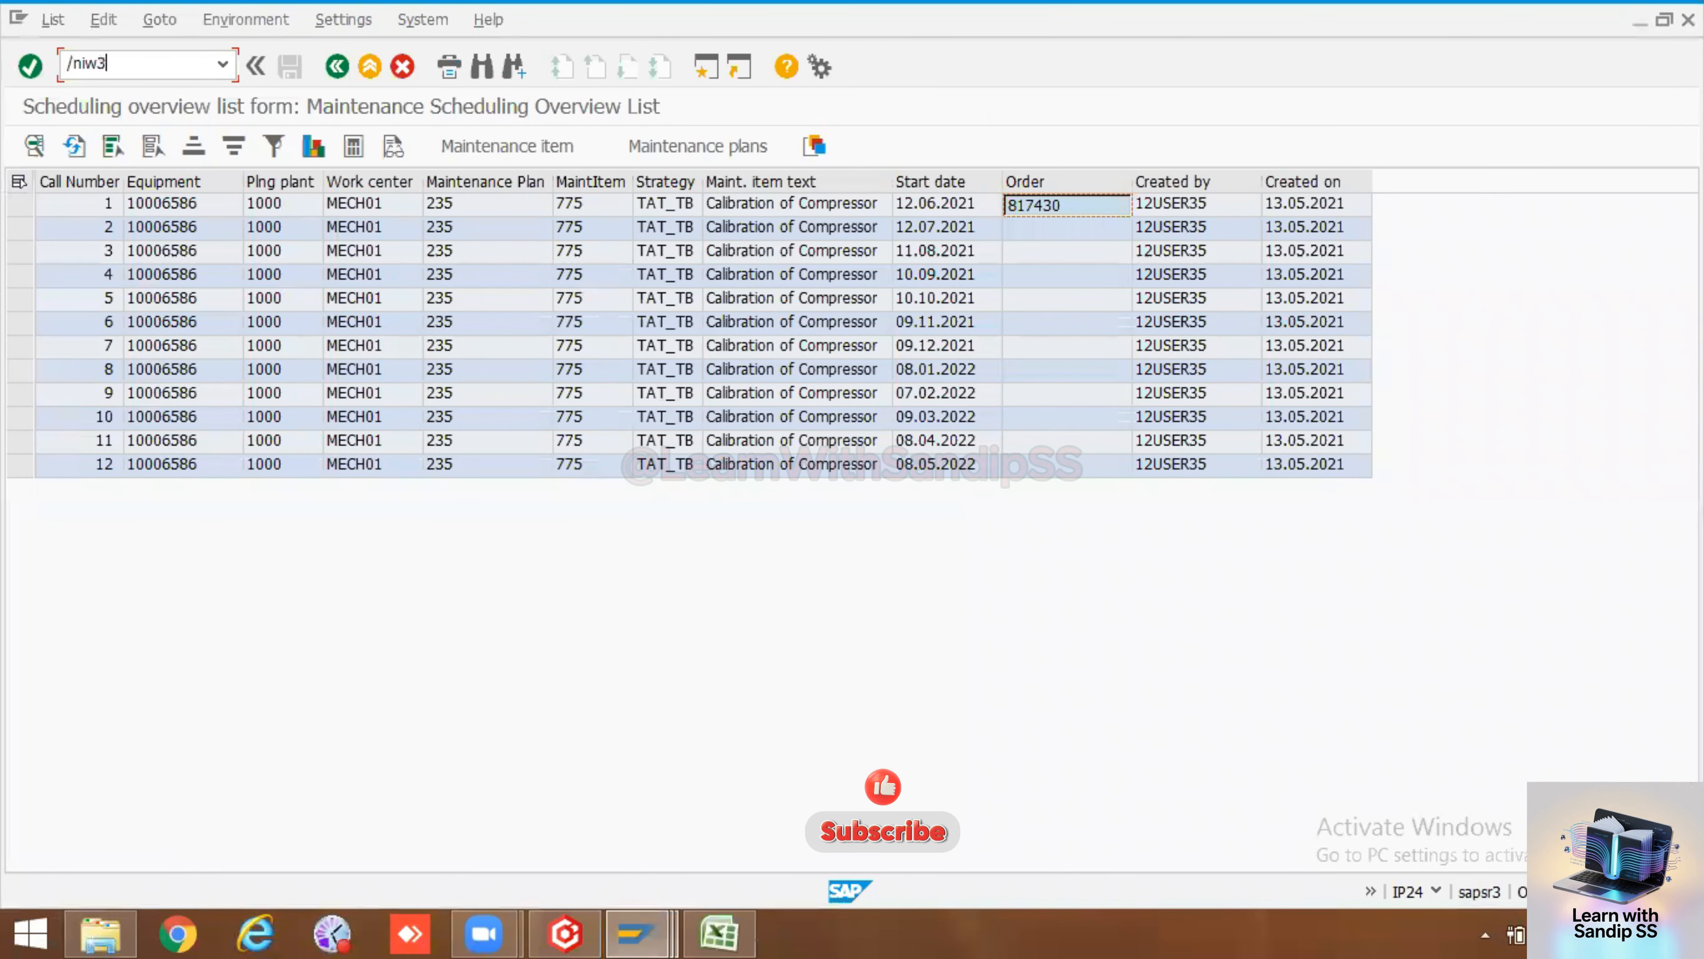
key("Return")
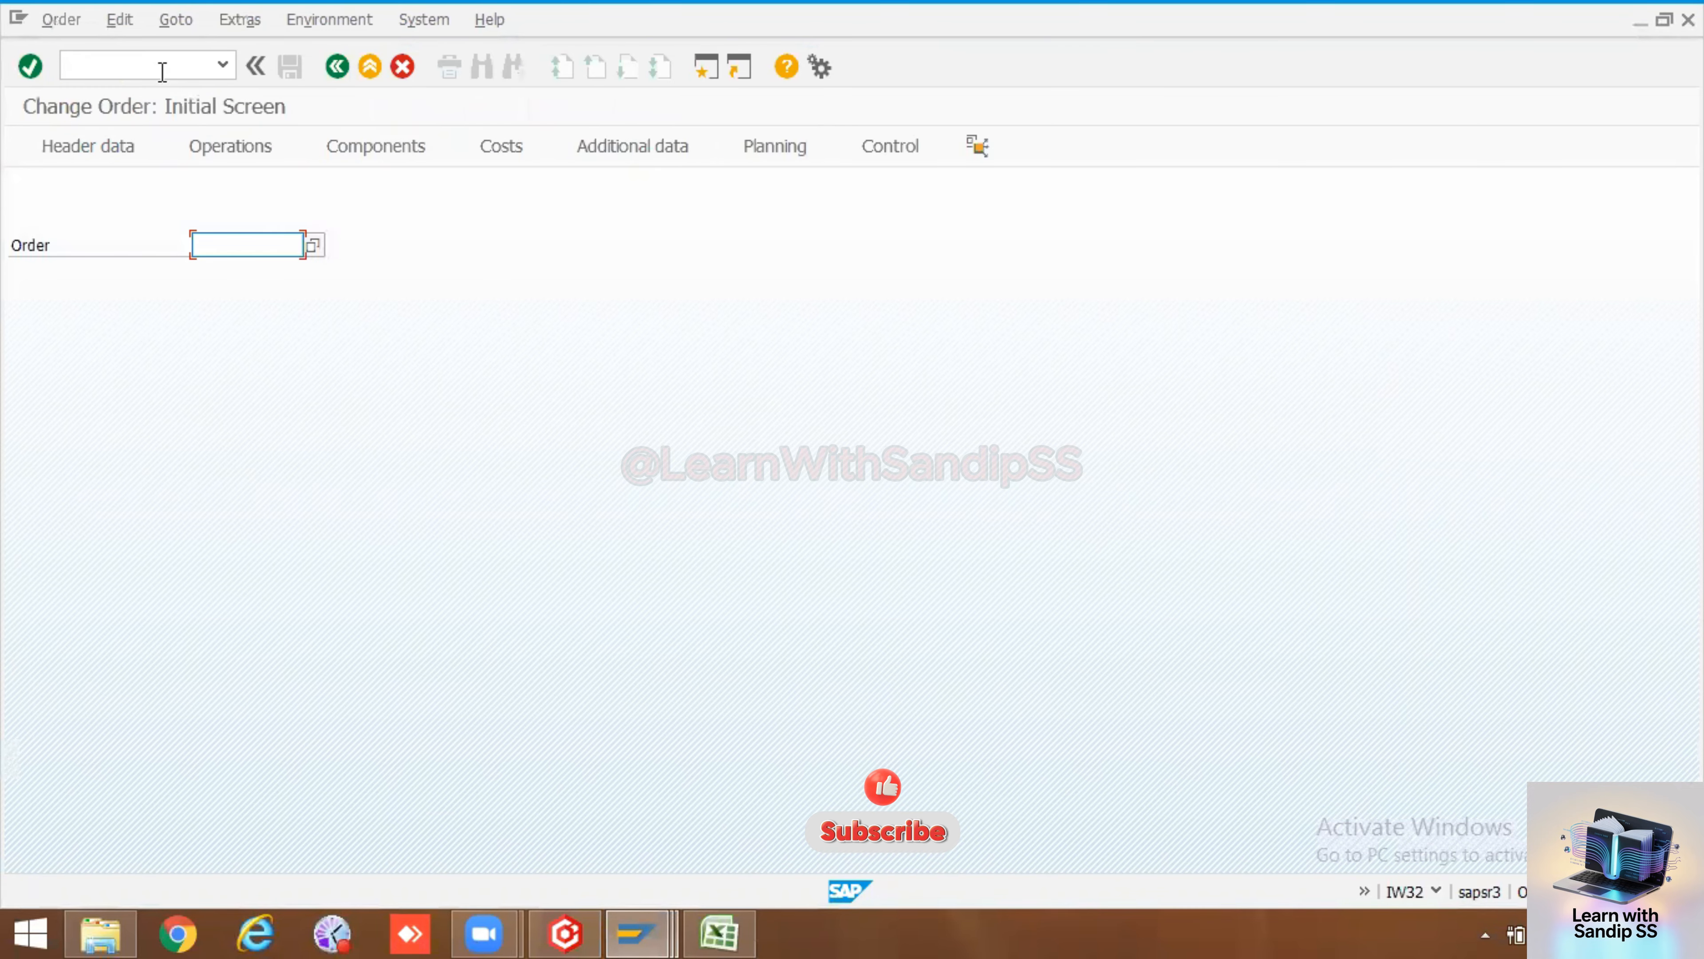
type("817430")
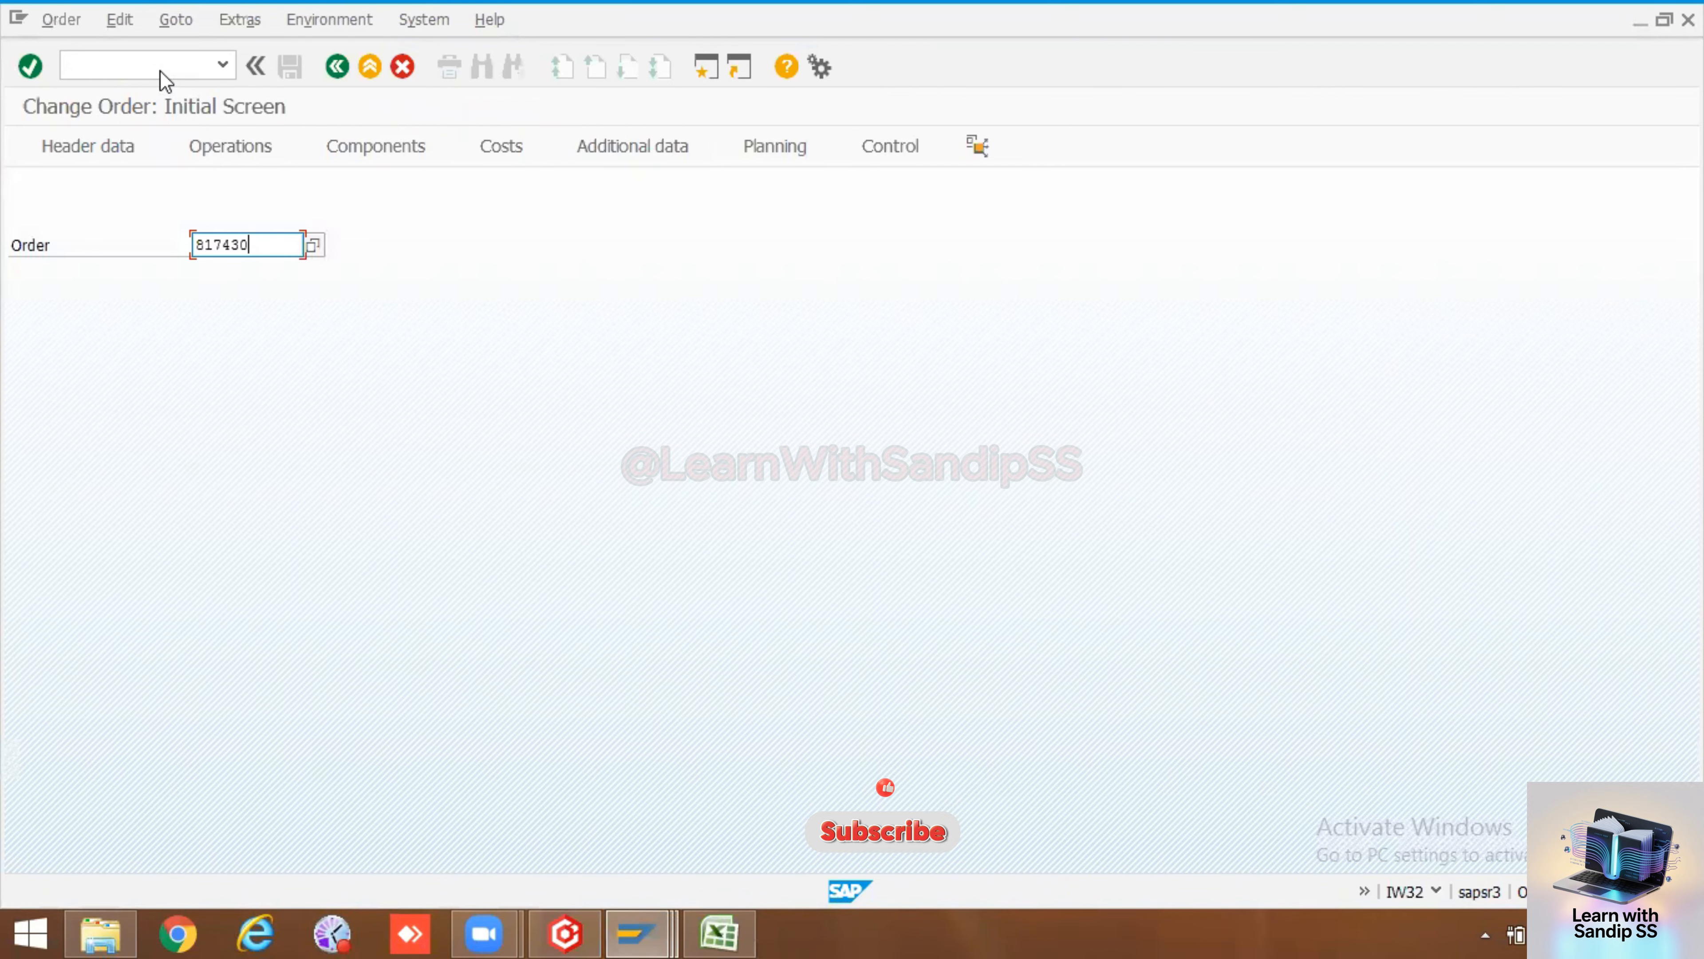
key("Return")
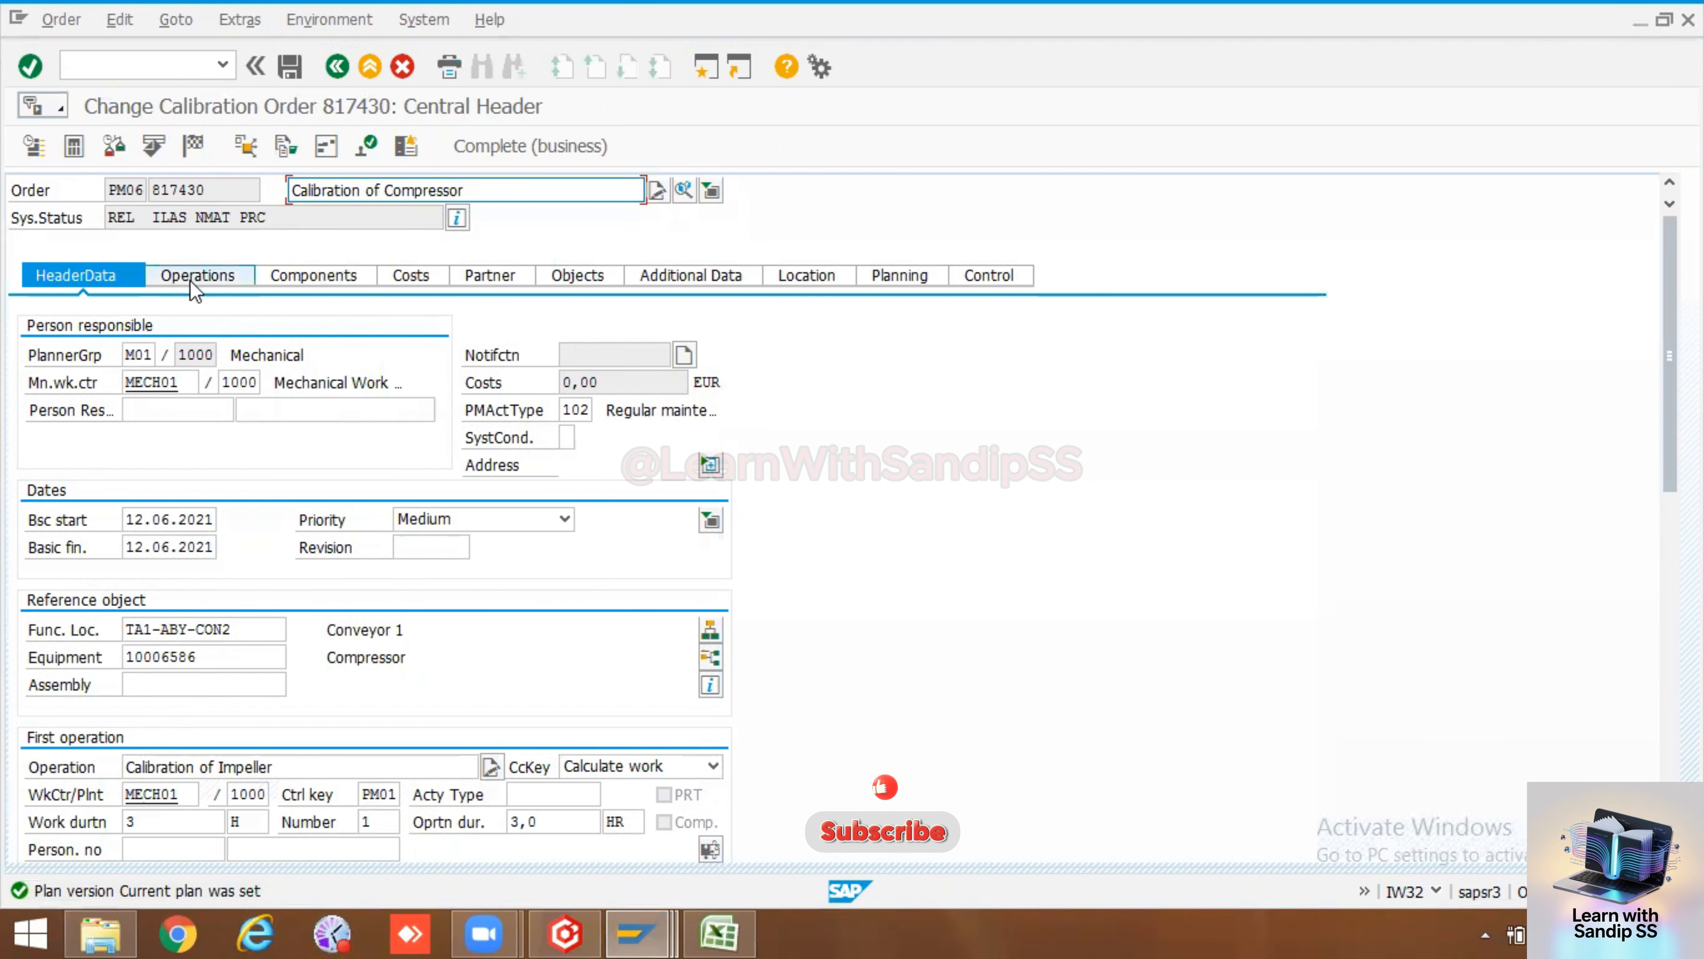
left_click(205, 276)
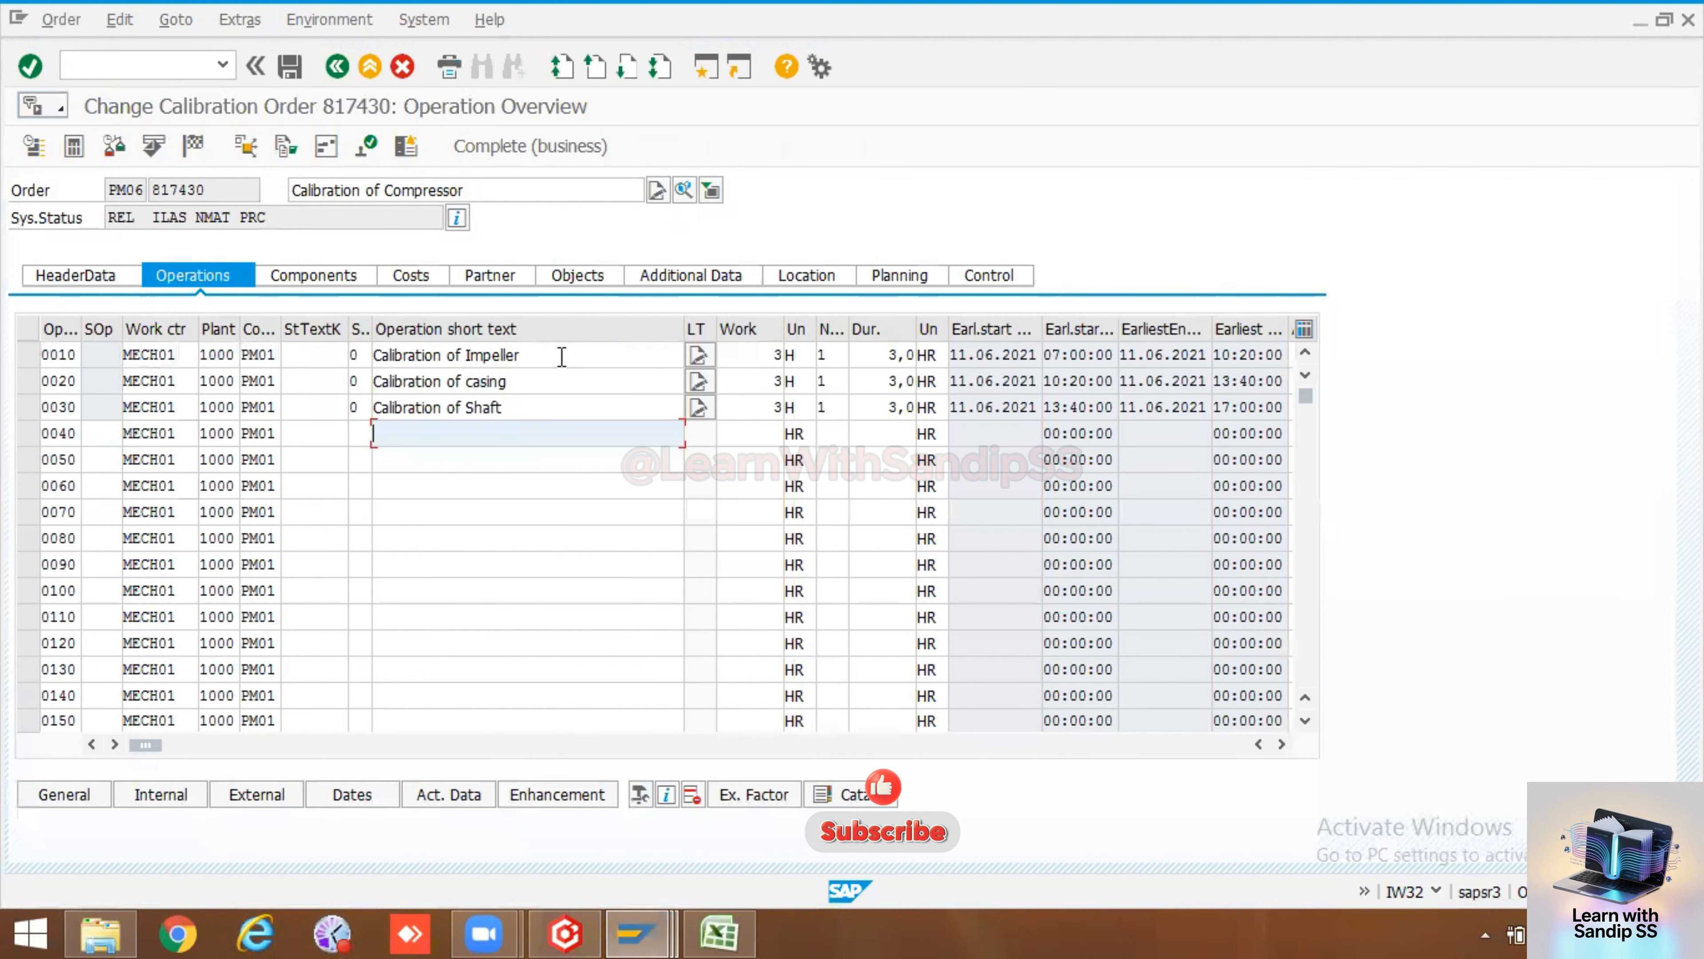
Review the calibration order's operations and components
left_click_drag(561, 357, 336, 358)
left_click_drag(603, 386, 317, 380)
left_click_drag(527, 408, 362, 414)
left_click(27, 355)
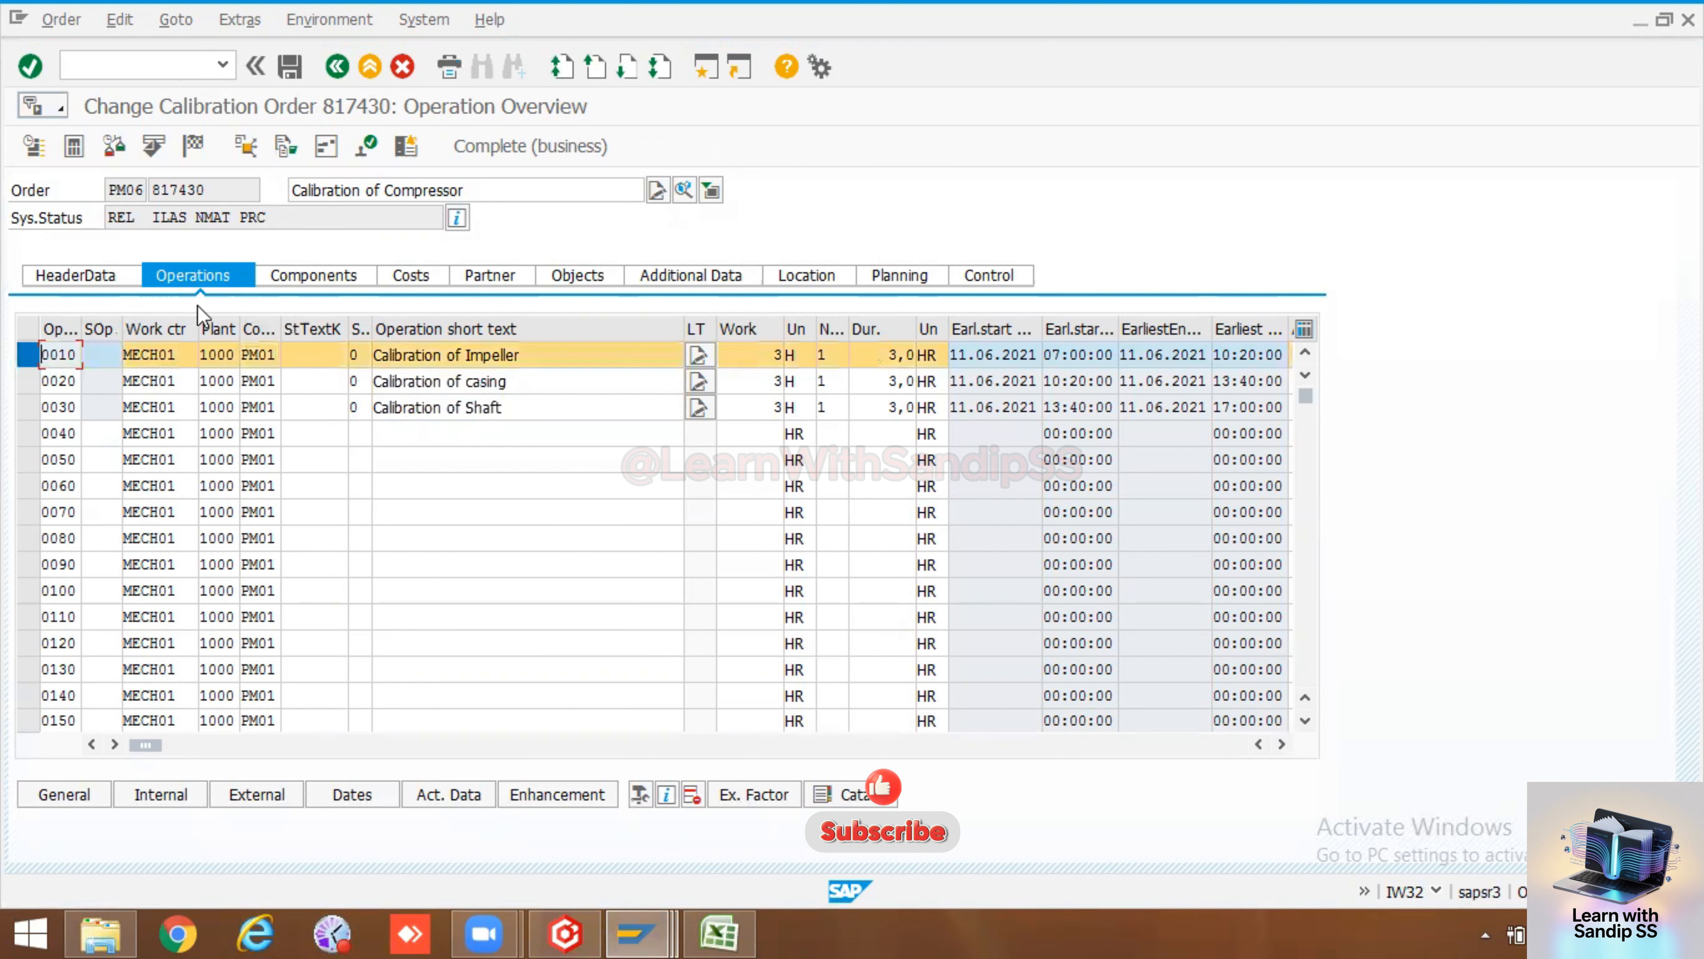
left_click(295, 280)
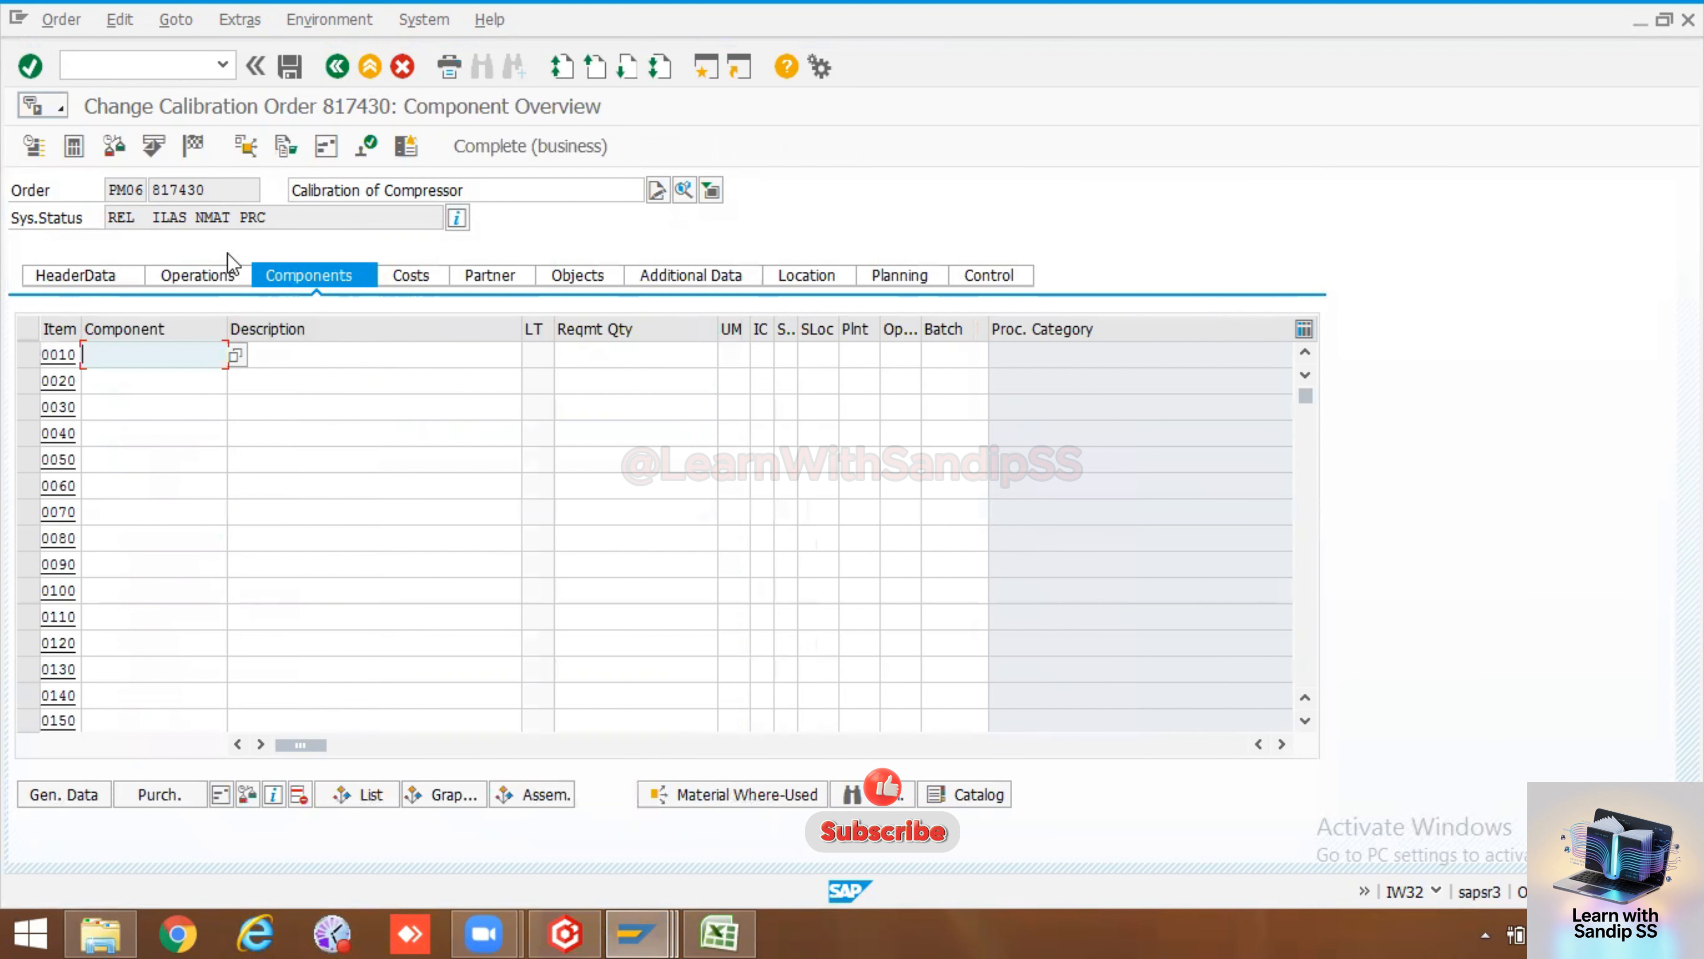
left_click(195, 275)
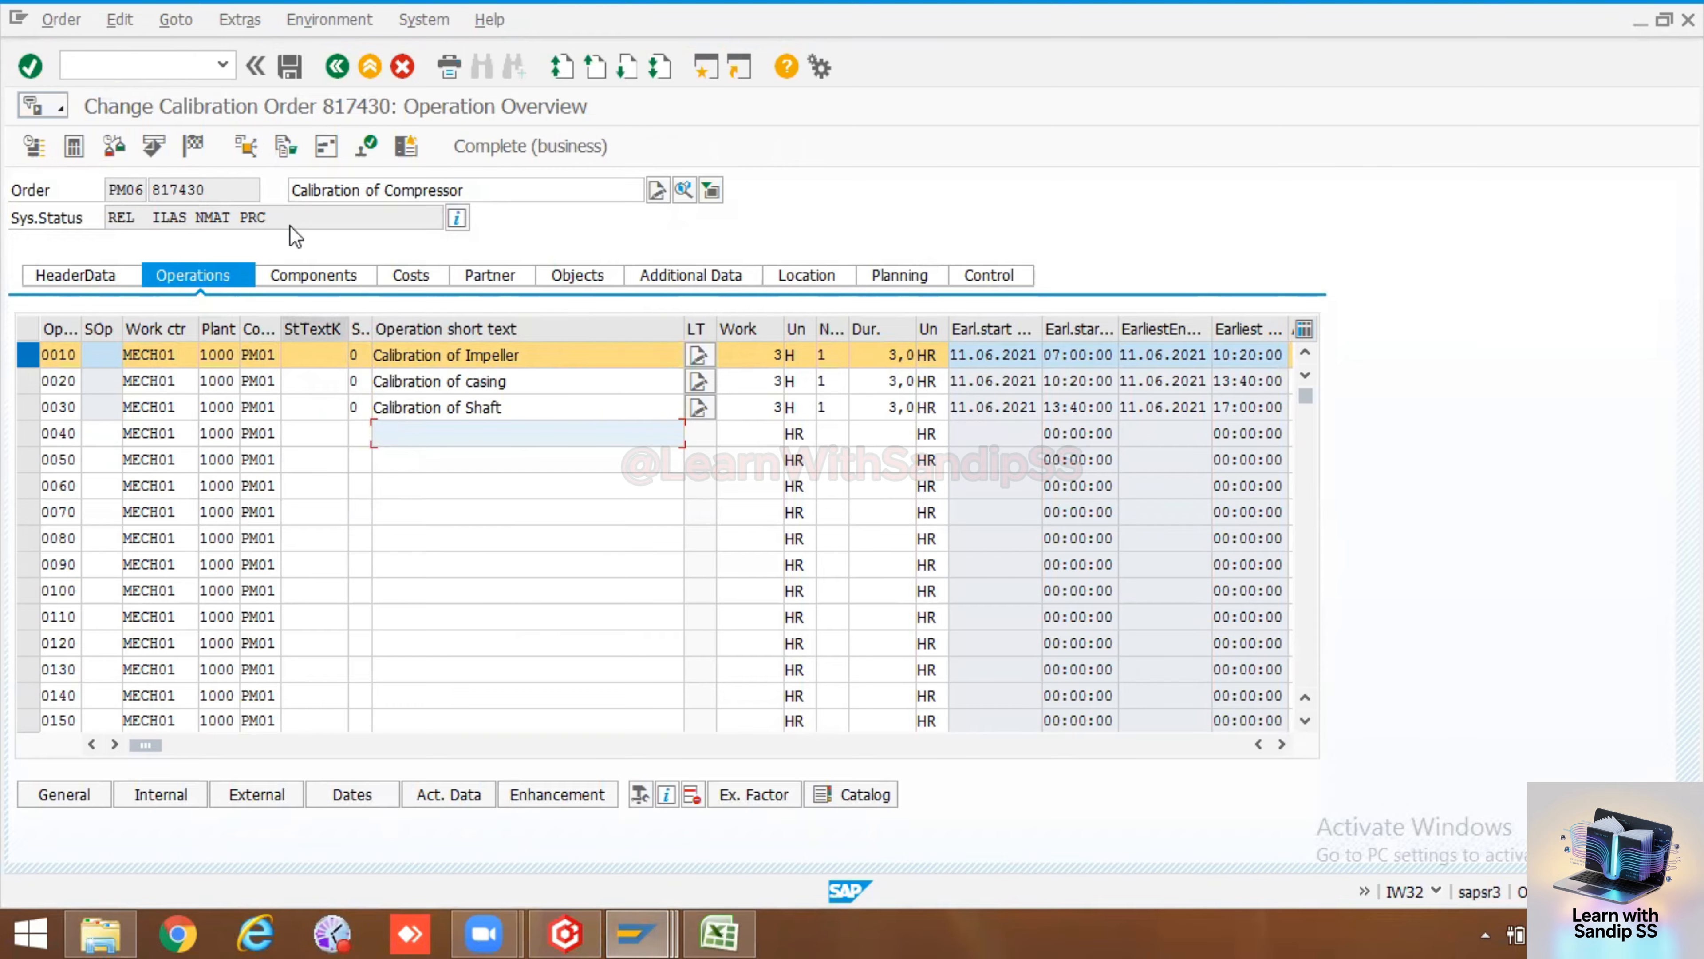
left_click(457, 220)
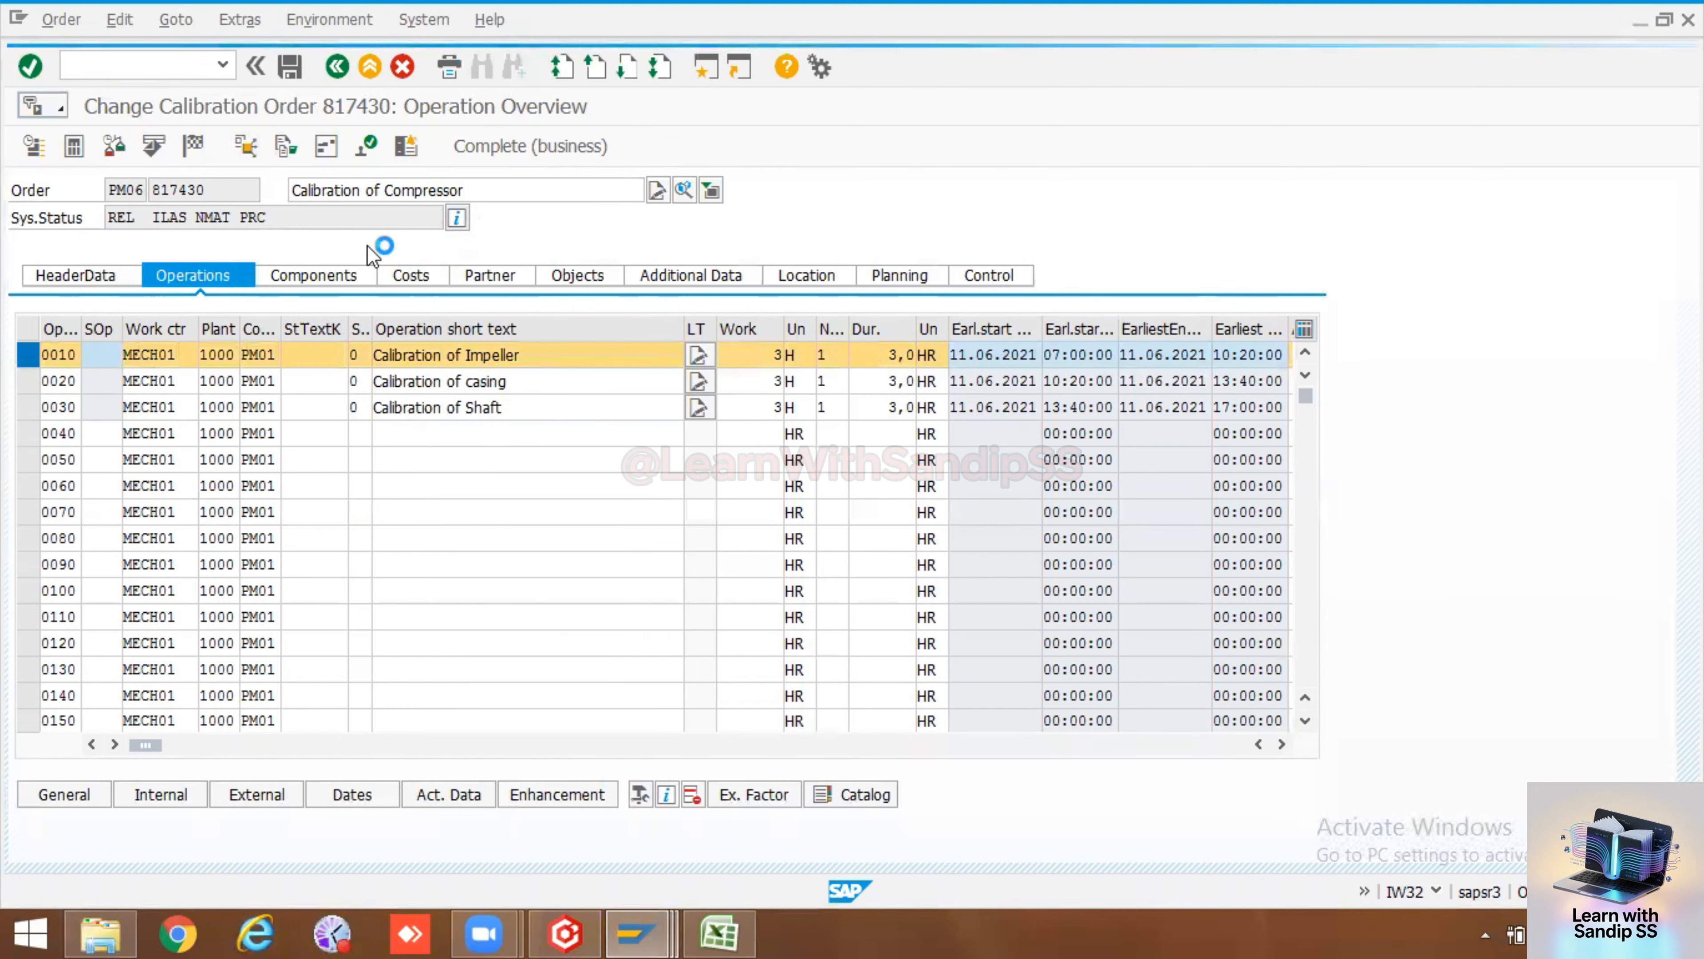